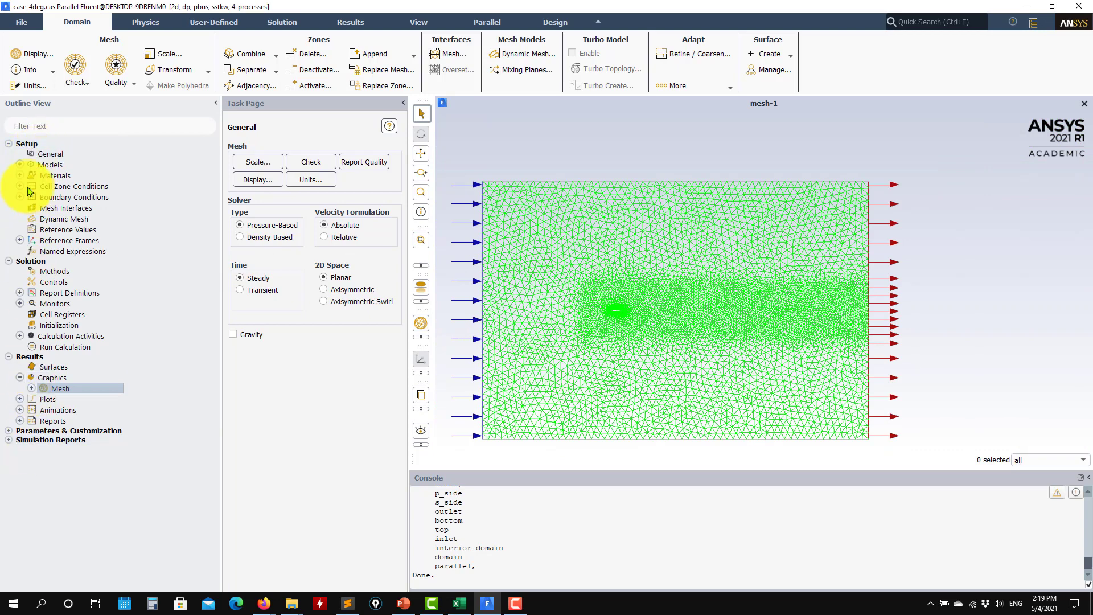
Step: Review the Viscous Model settings, including the k-omega model variant and its options, and accept them
left_click(20, 165)
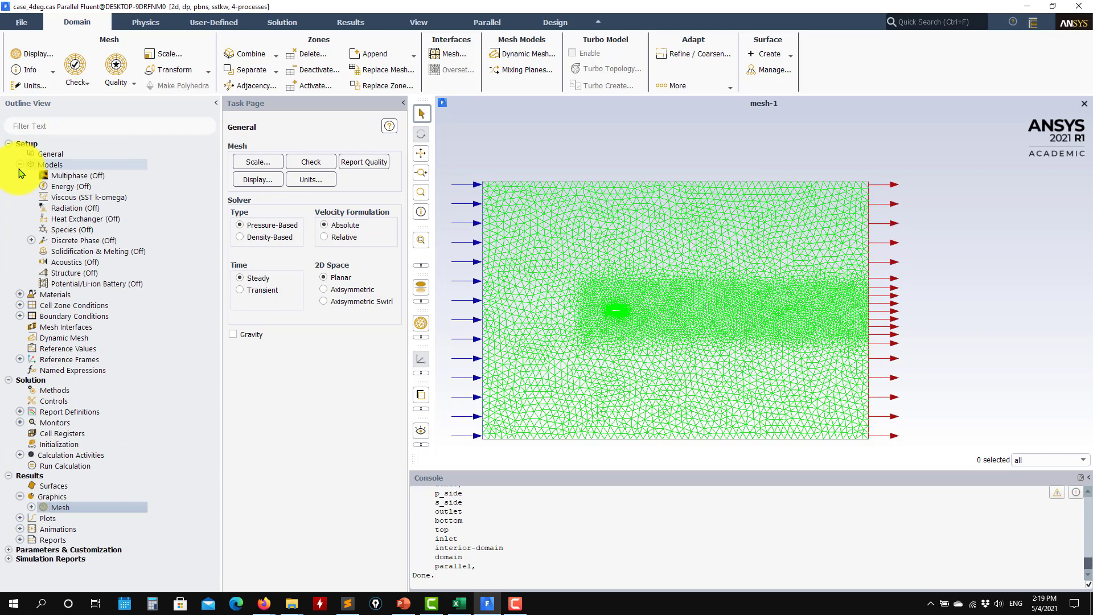
double_click(86, 197)
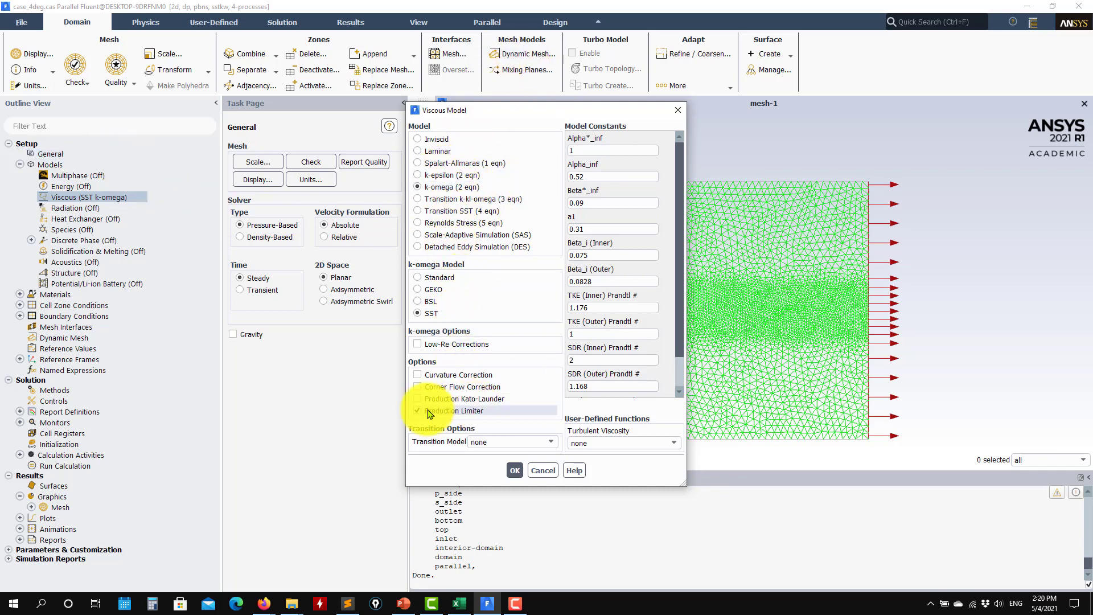
left_click(514, 471)
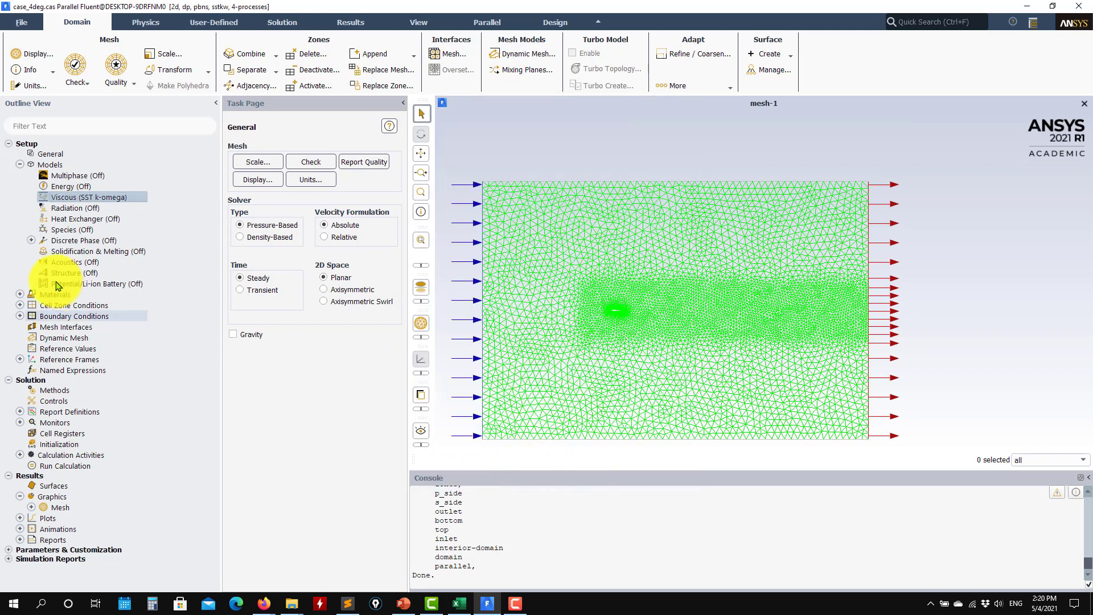
Step: Review the density and viscosity definitions of the air fluid material
left_click(21, 295)
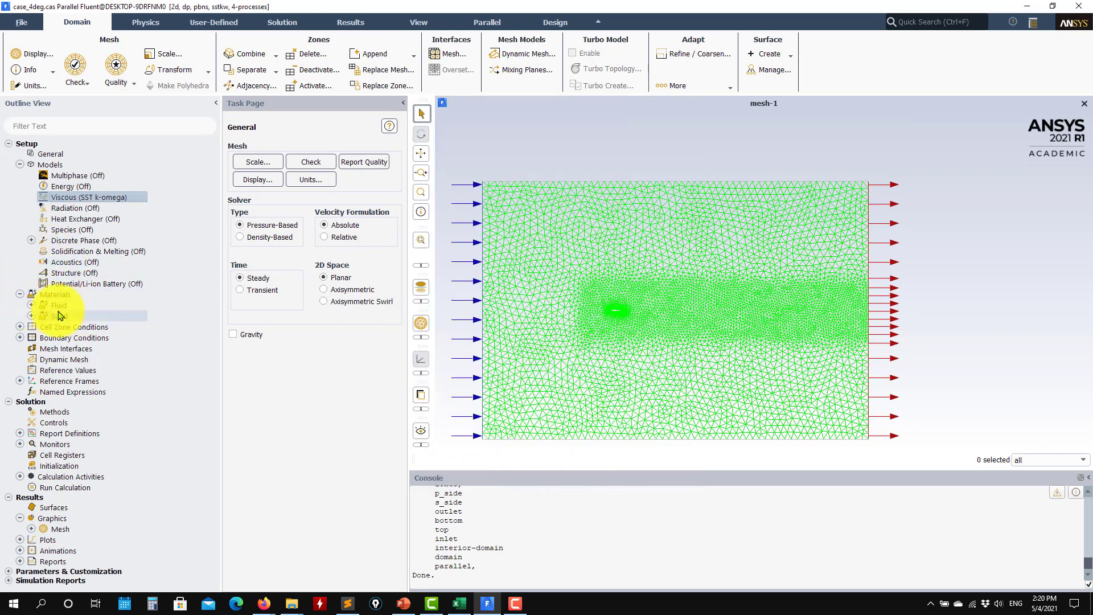
double_click(66, 316)
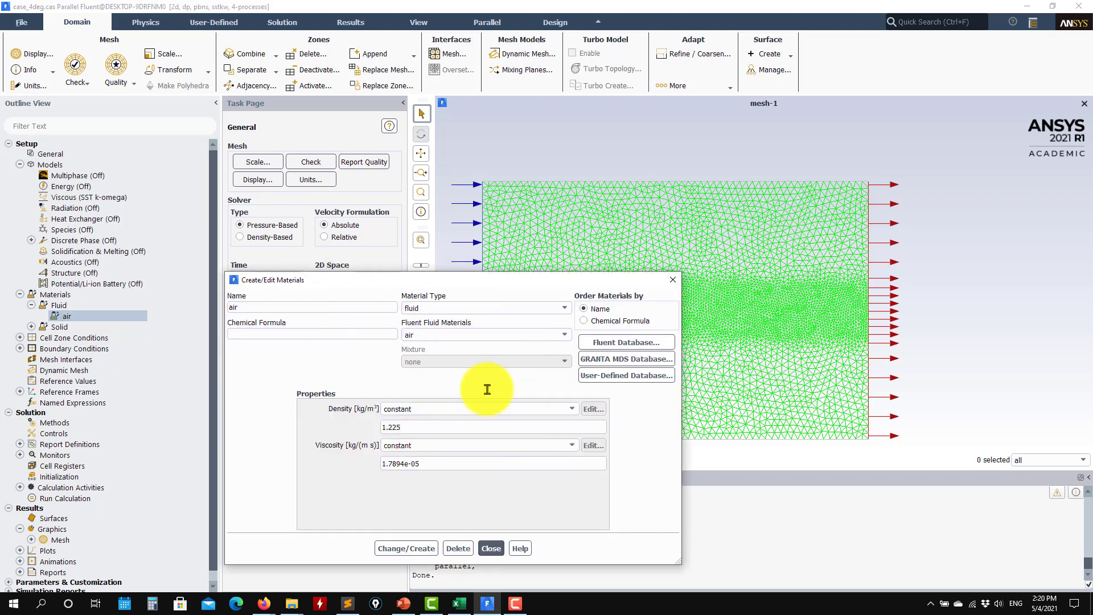
left_click(491, 548)
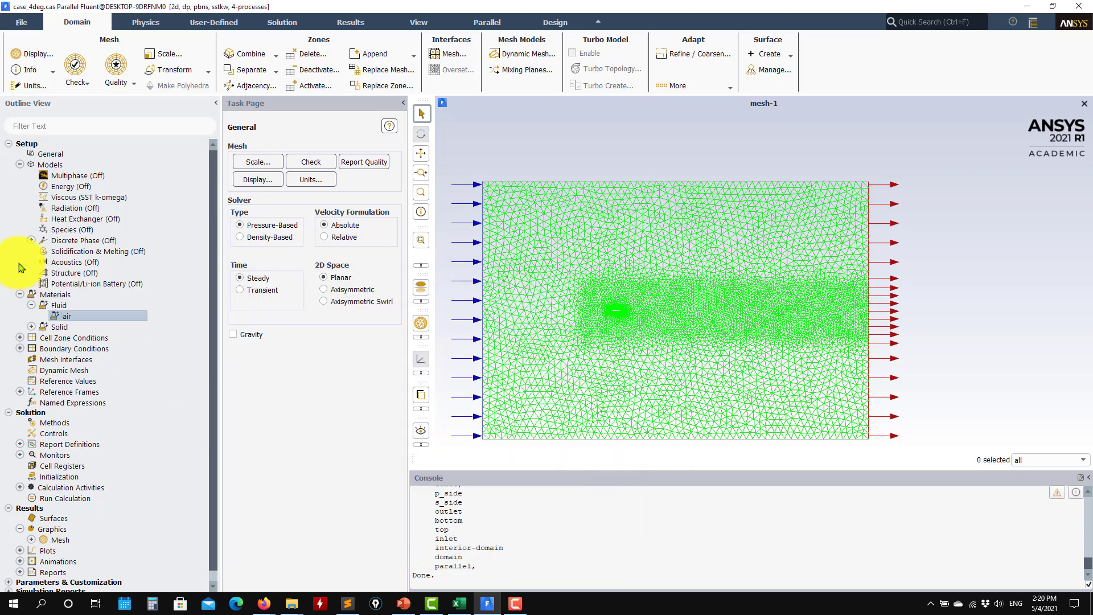
left_click(20, 165)
left_click(20, 175)
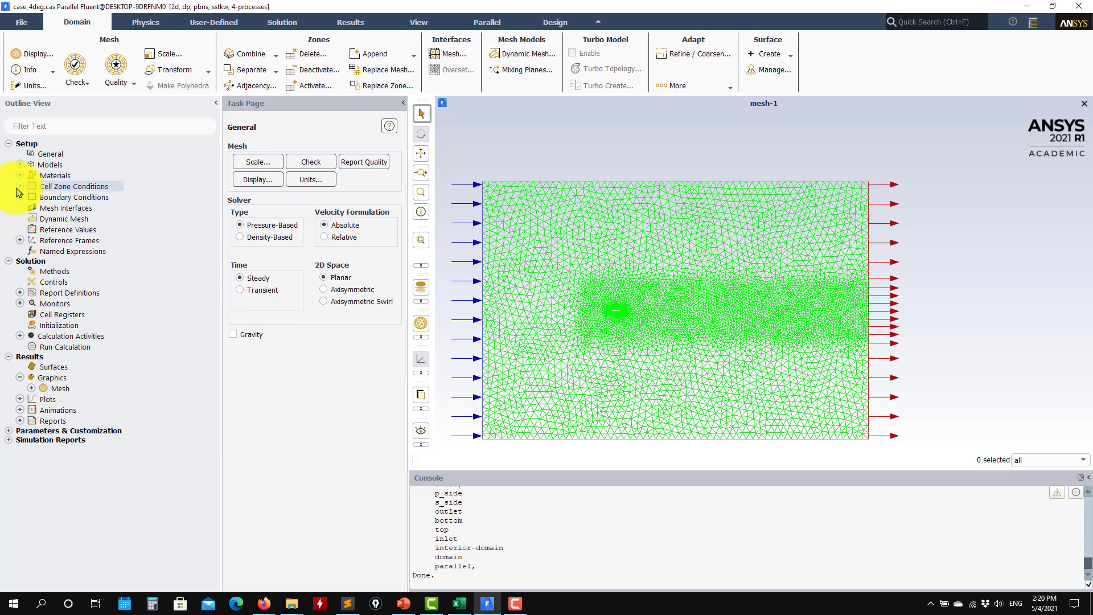
Step: Check which material is assigned to the domain fluid cell zone and apply the zone settings
left_click(20, 186)
left_click(31, 197)
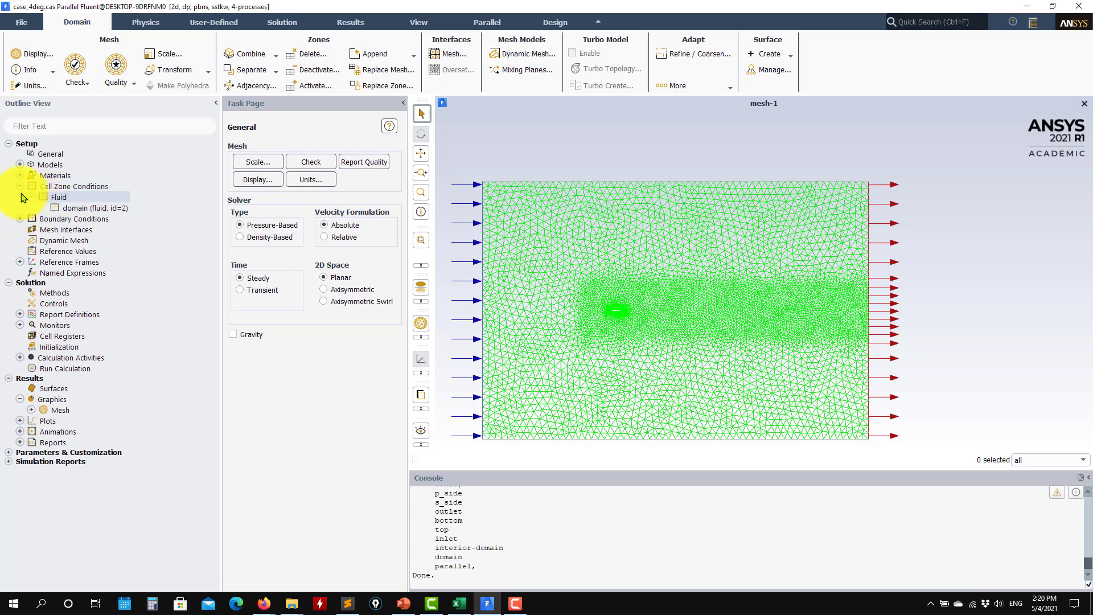
left_click(66, 209)
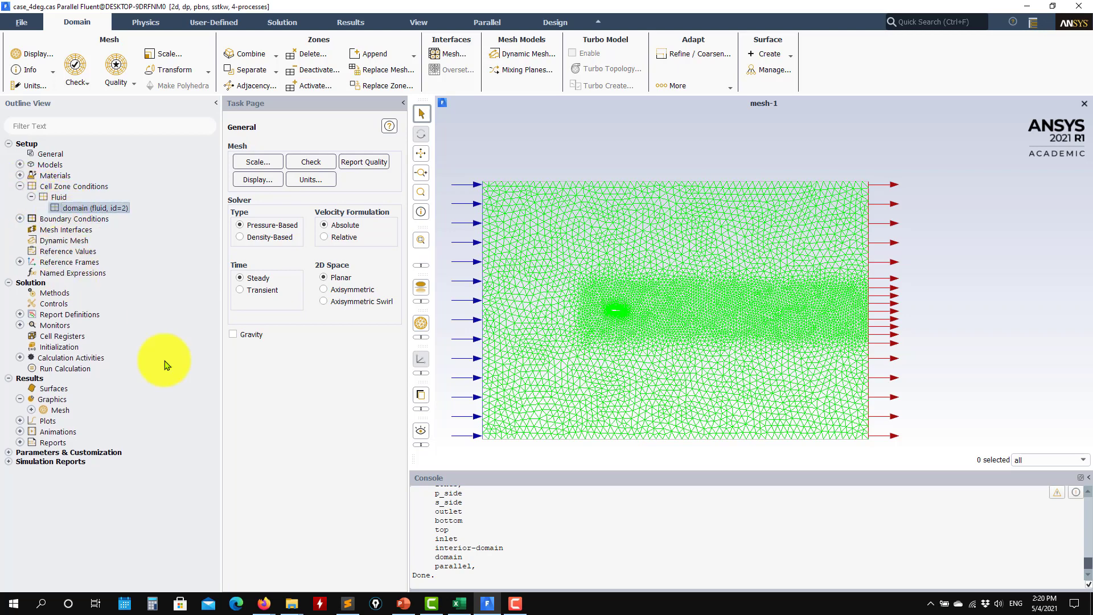
double_click(94, 209)
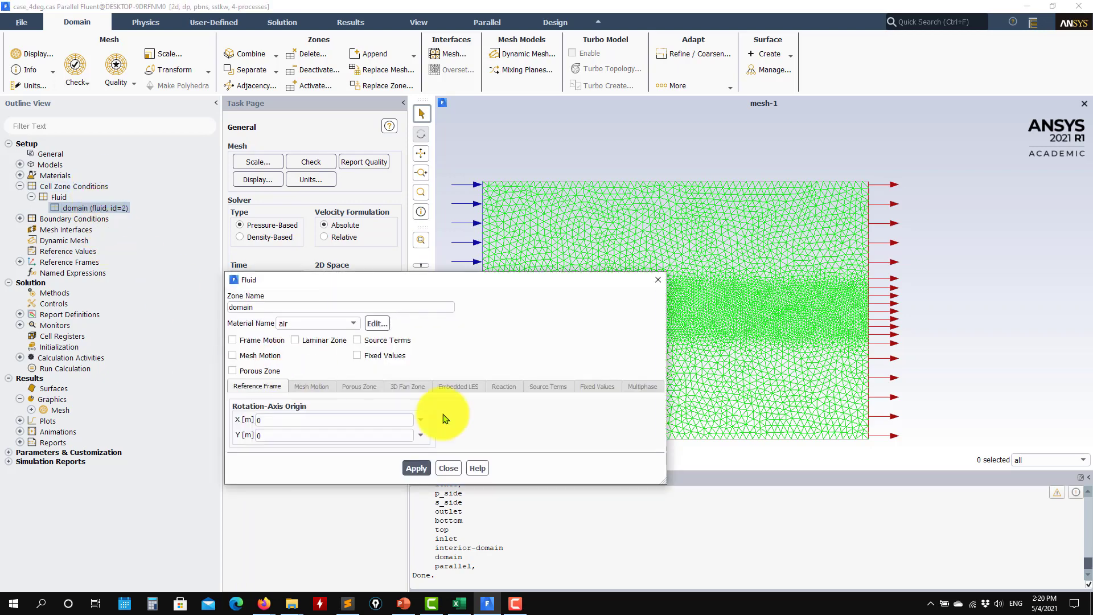
left_click(354, 322)
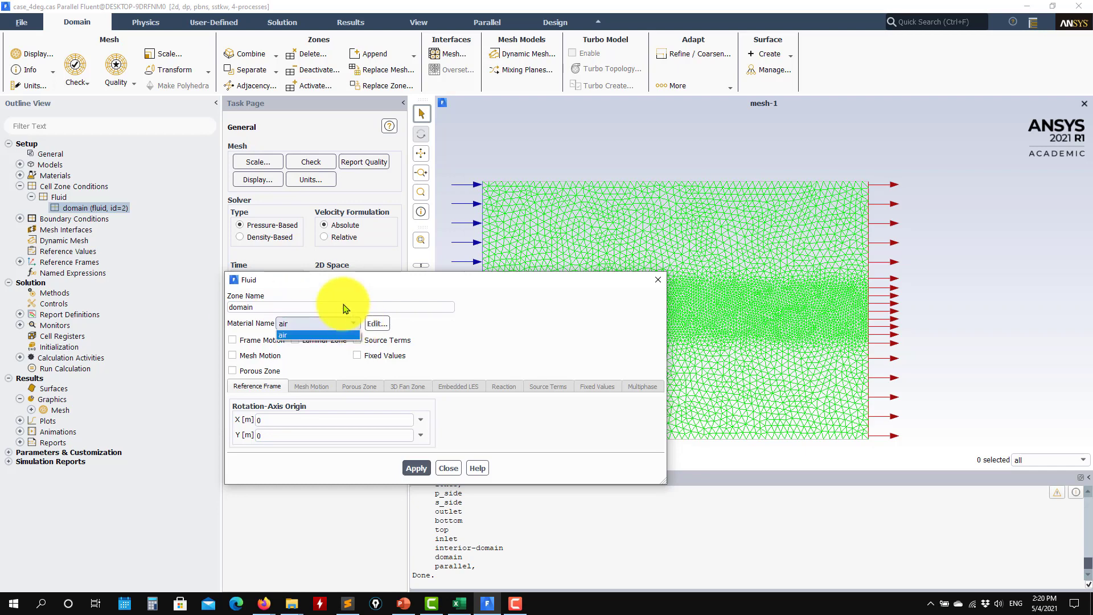
left_click(416, 468)
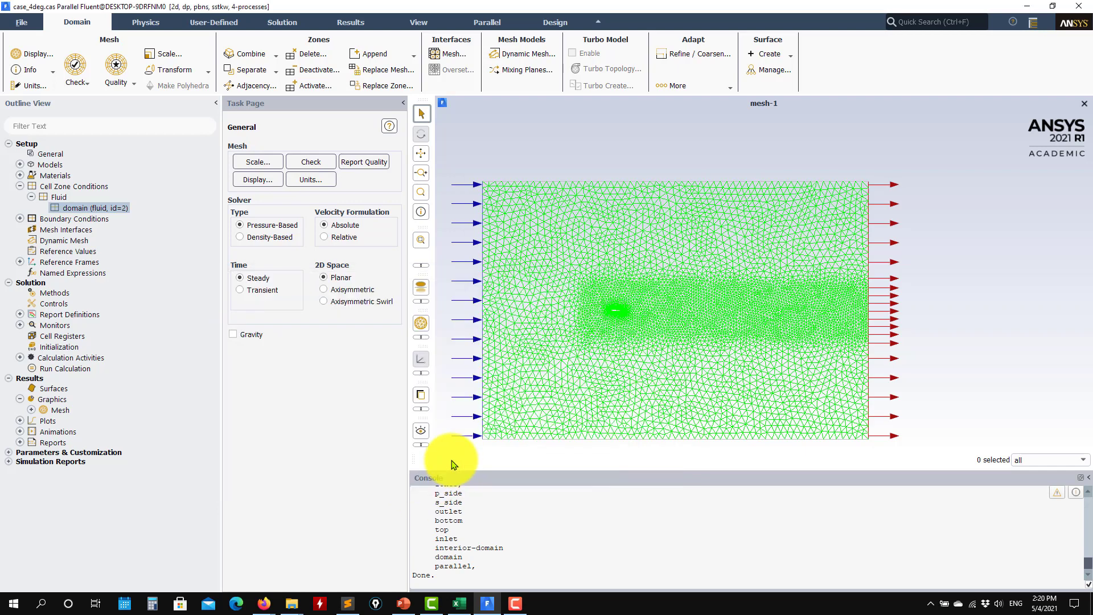
Step: Review the operating pressure and reference pressure location in the cell zone operating conditions
double_click(52, 188)
left_click(335, 508)
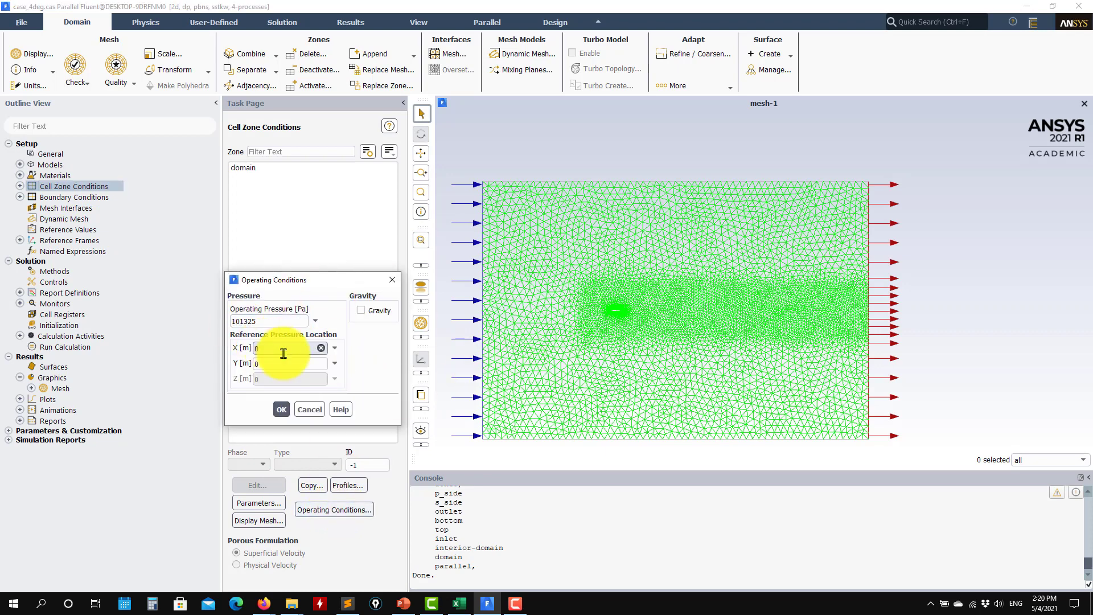
left_click(281, 410)
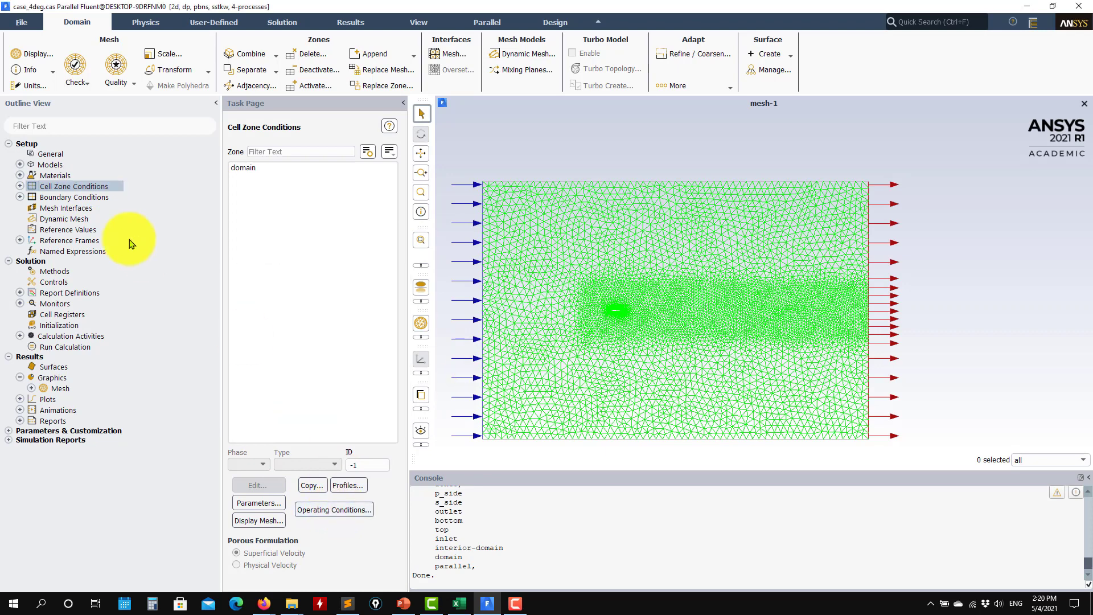
Step: Examine the boundary zones, the inlet's boundary type, and the mesh around the airfoil
double_click(102, 200)
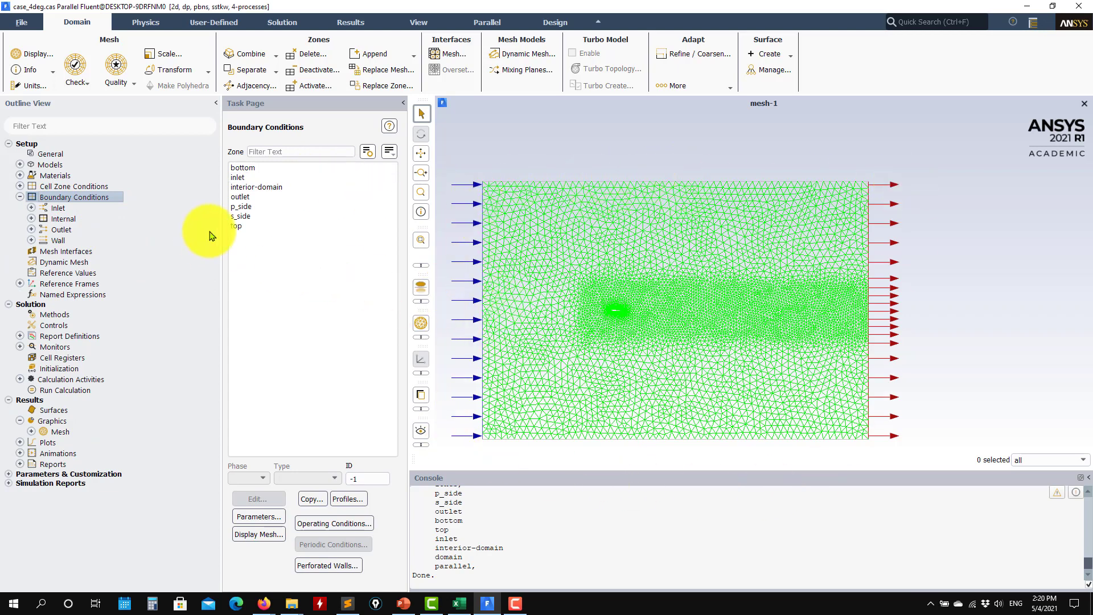
left_click(32, 208)
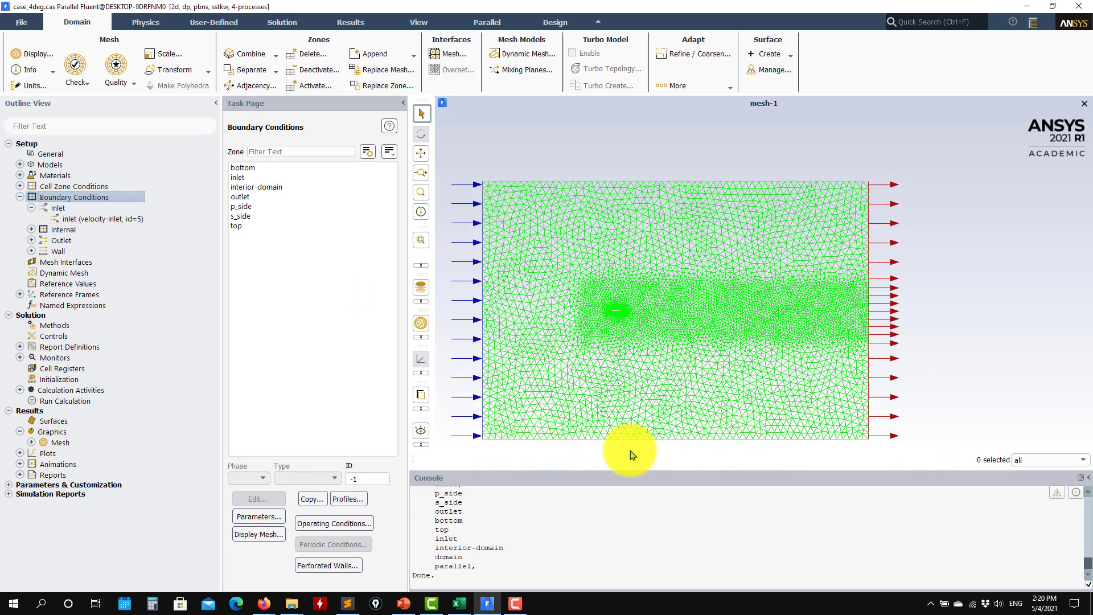
scroll(640, 297, "up", 6)
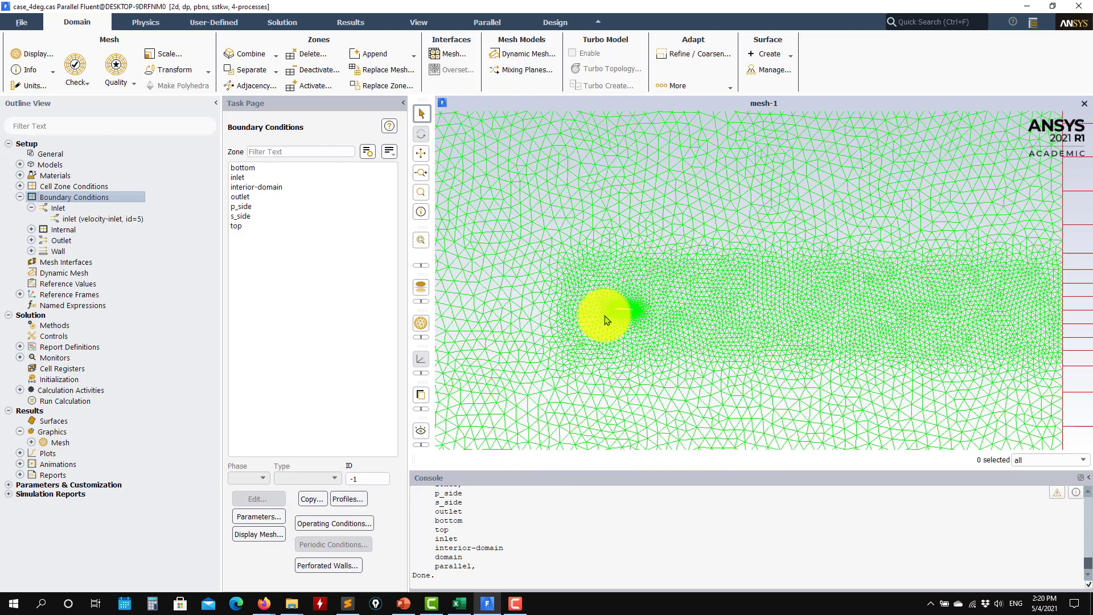
scroll(644, 307, "down", 8)
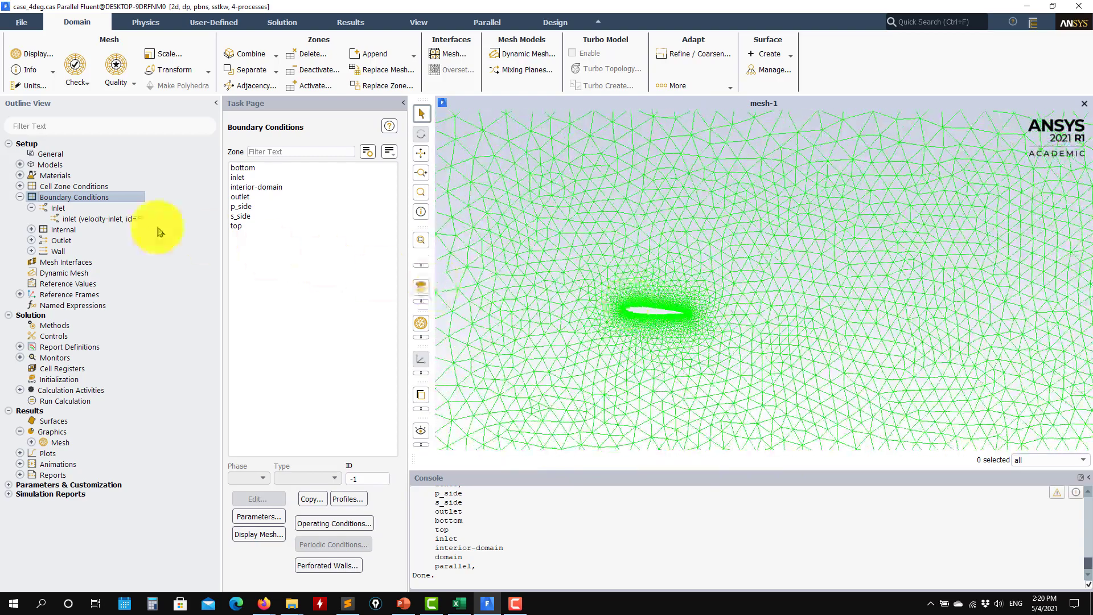
left_click(20, 197)
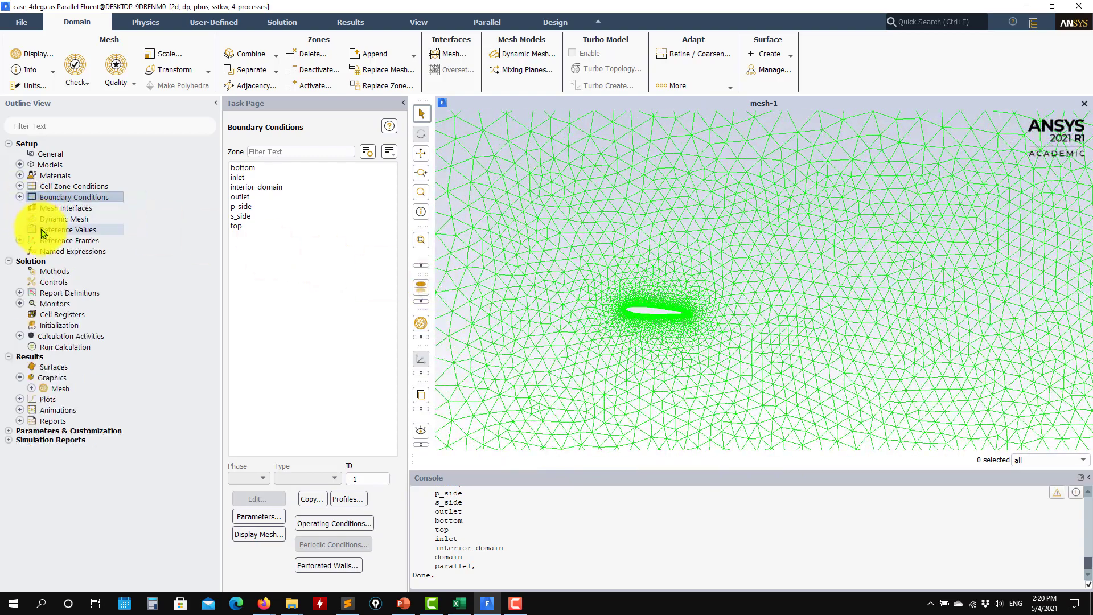
Step: Review the reference values and the solution methods and controls for the case
left_click(41, 233)
scroll(597, 317, "down", 8)
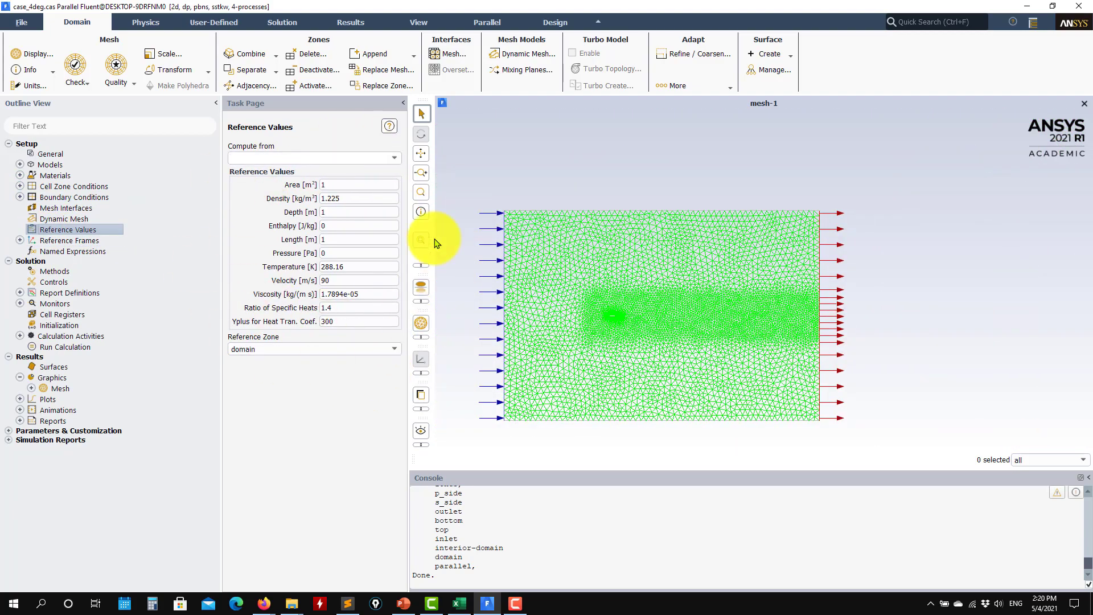
left_click(56, 273)
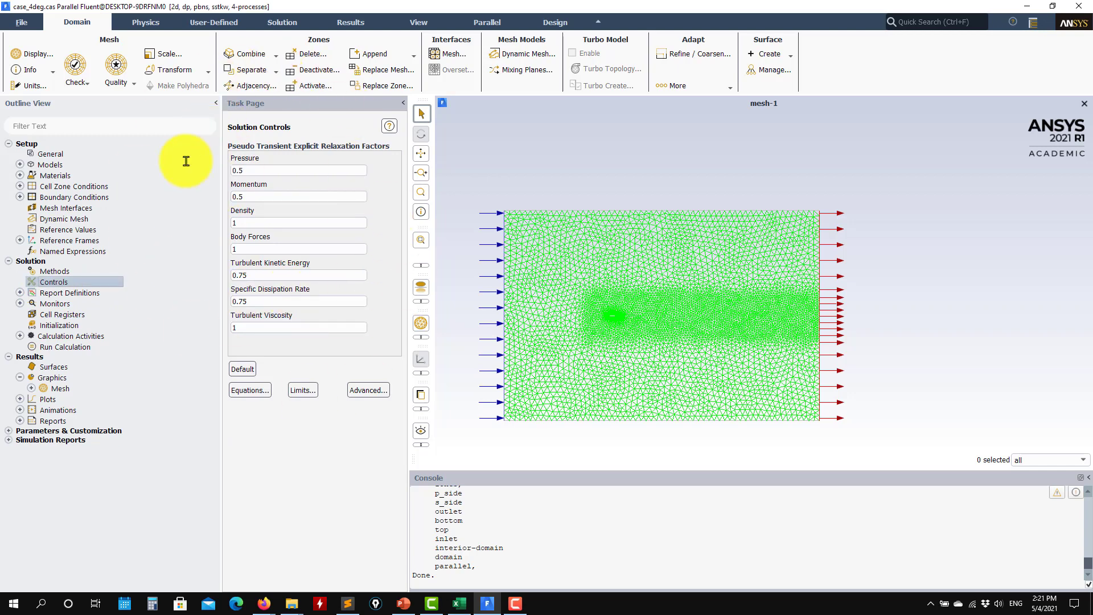
Step: Look over the list of existing report definitions
left_click(20, 293)
double_click(47, 294)
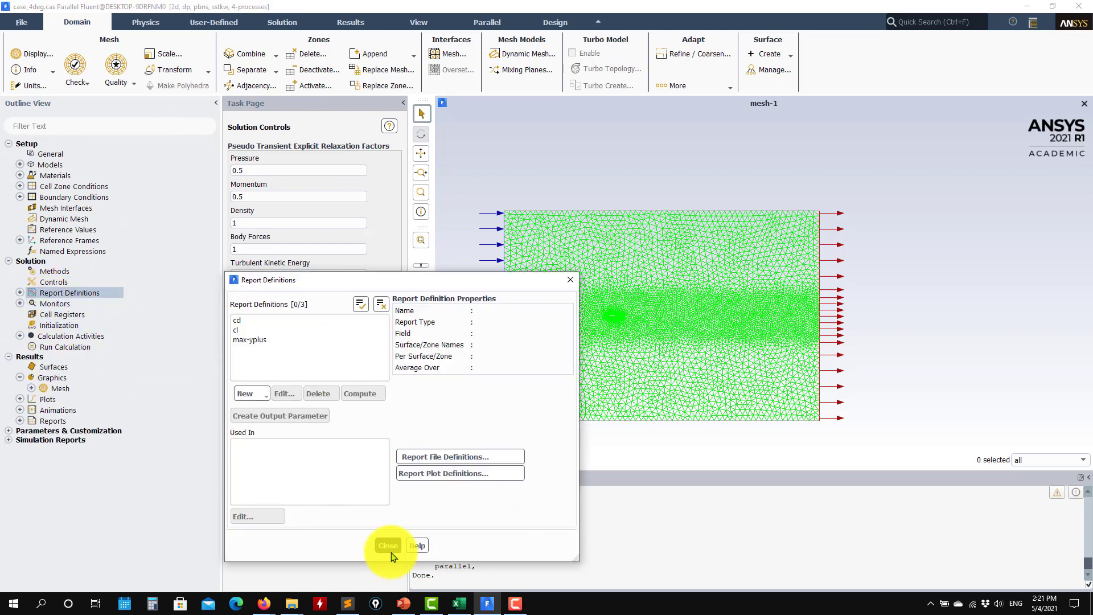
left_click(389, 545)
Step: Examine the zones and force vectors of the cd drag and cl lift report definitions against the airfoil's orientation
left_click(21, 293)
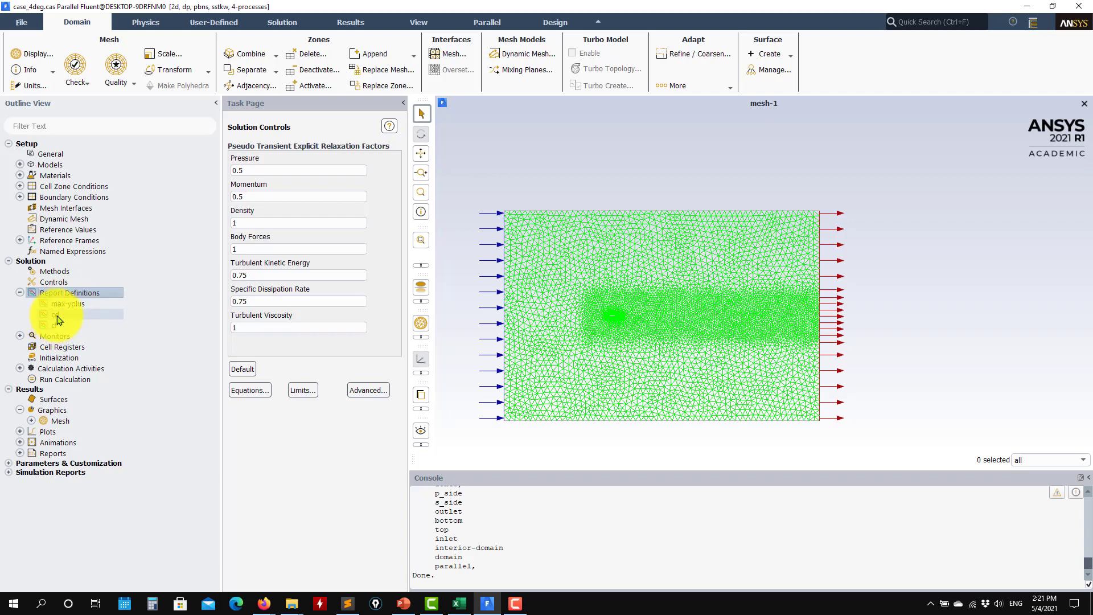
double_click(57, 315)
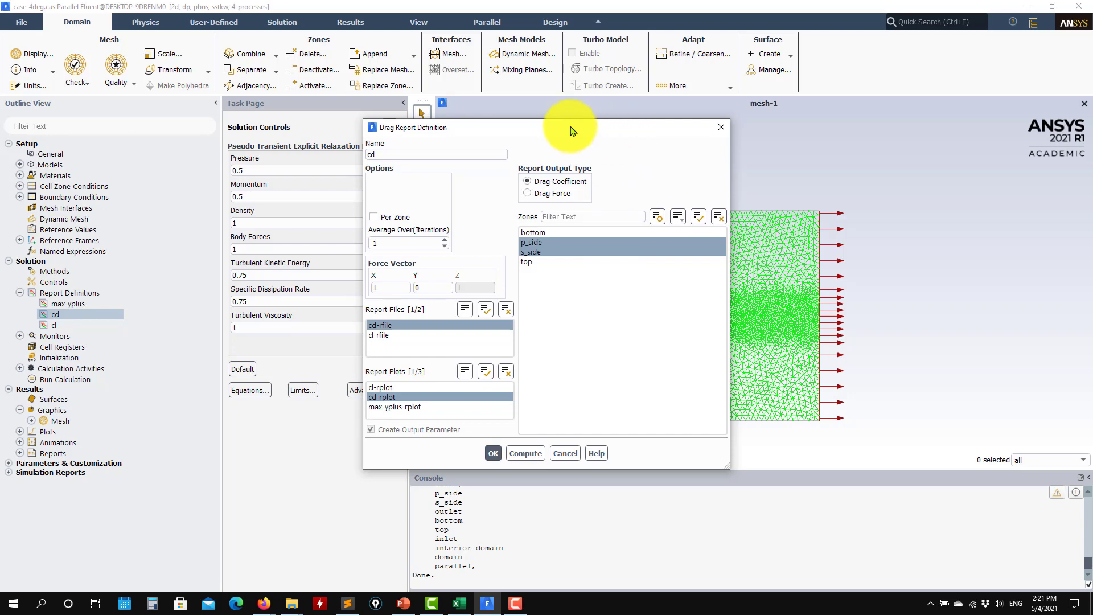
left_click_drag(598, 128, 320, 113)
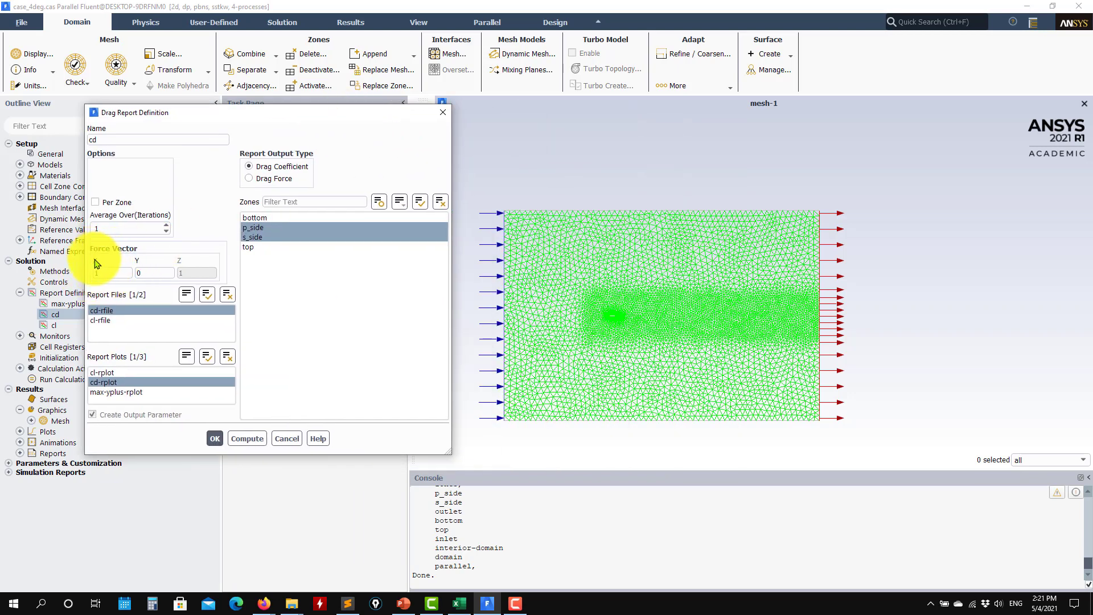
scroll(586, 333, "up", 5)
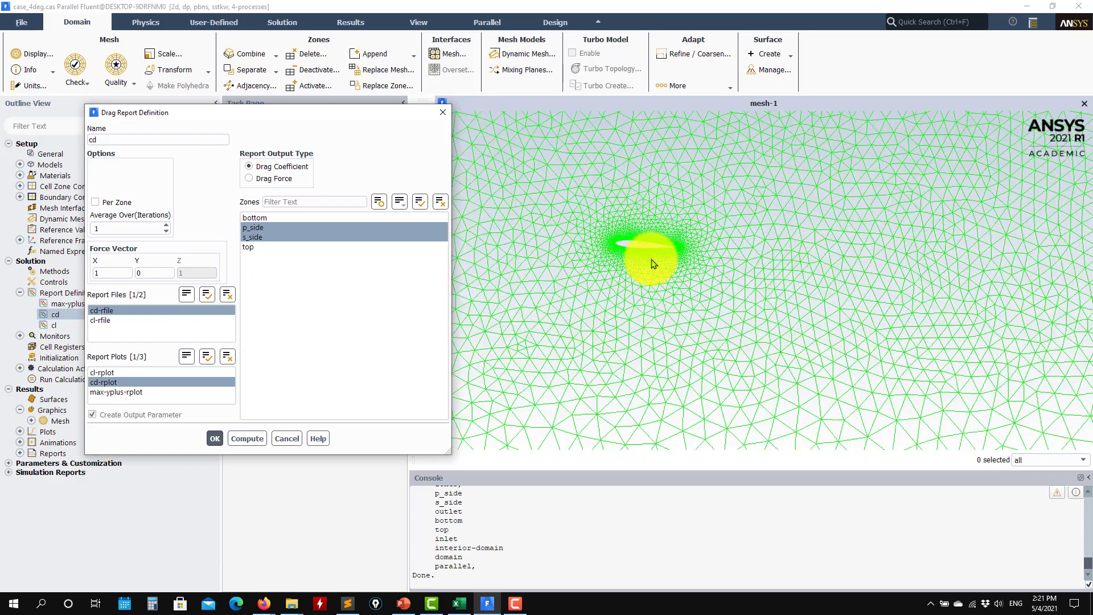
scroll(653, 264, "up", 3)
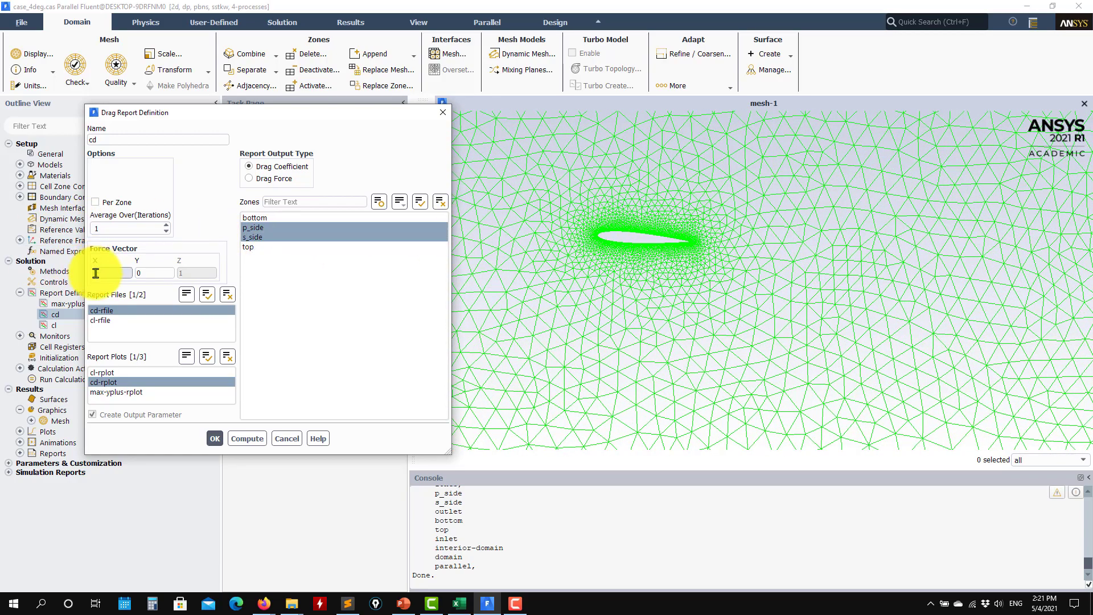
double_click(54, 325)
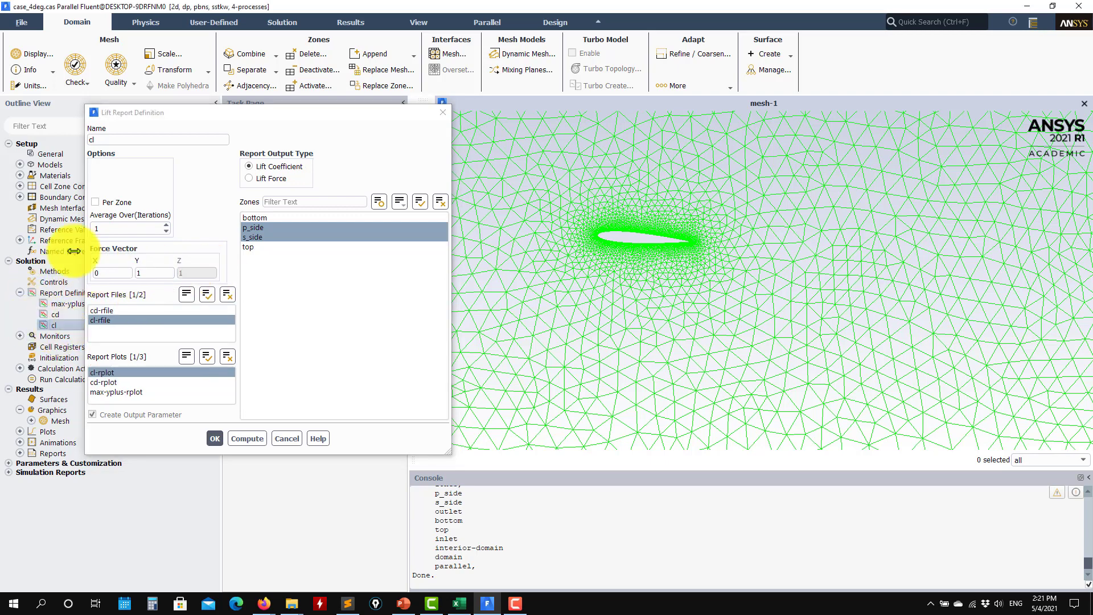
left_click(294, 437)
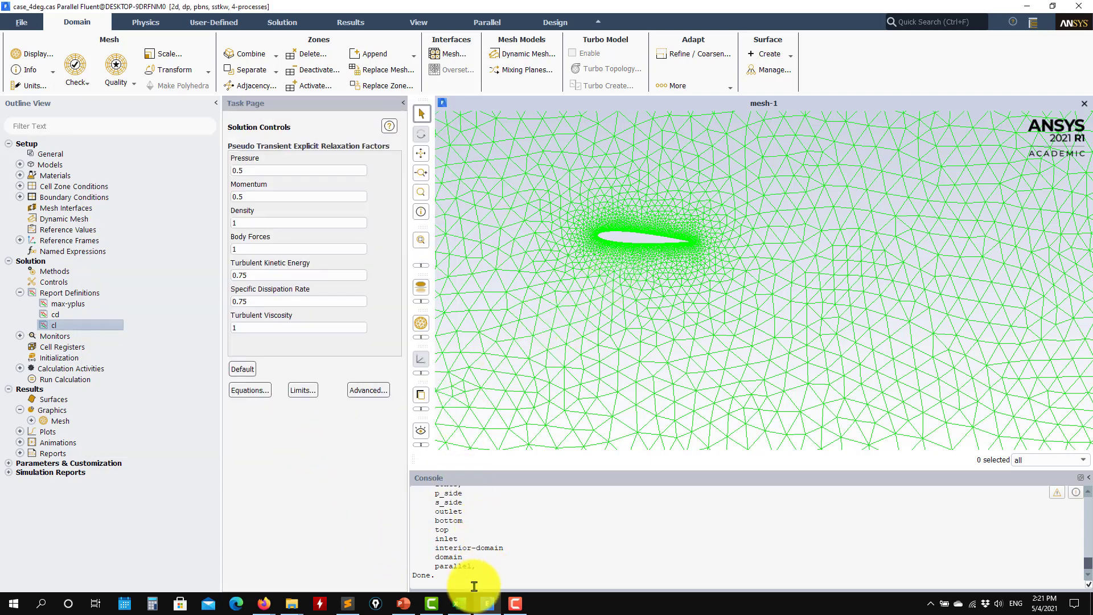
Step: Consult the PowerPoint slide on lift and drag reference axes, and recheck the cl lift report's force vector in Fluent
left_click(402, 605)
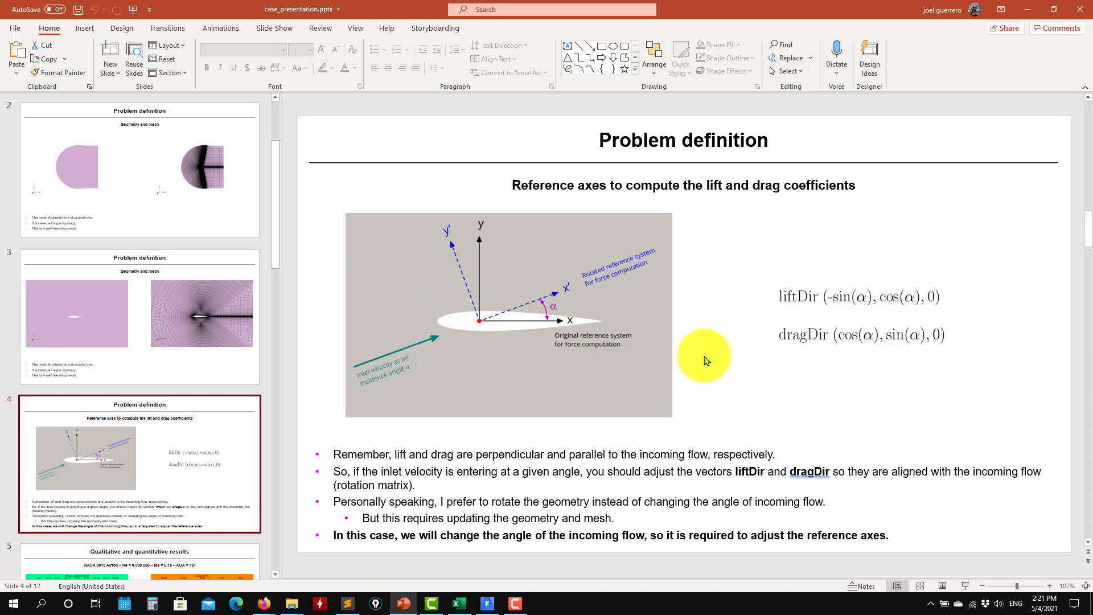
left_click(1028, 9)
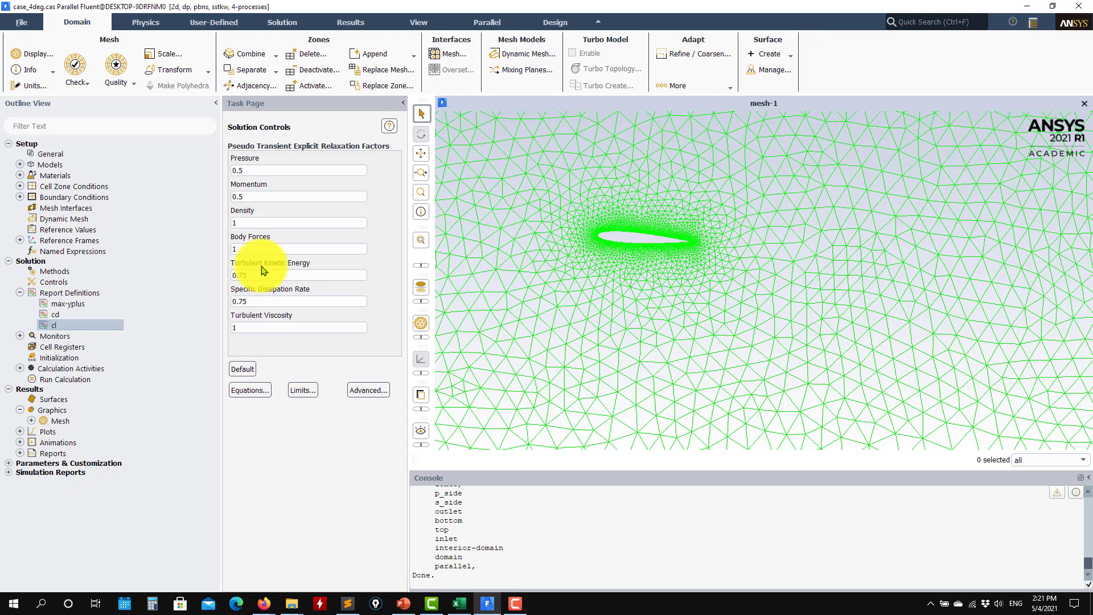
double_click(85, 326)
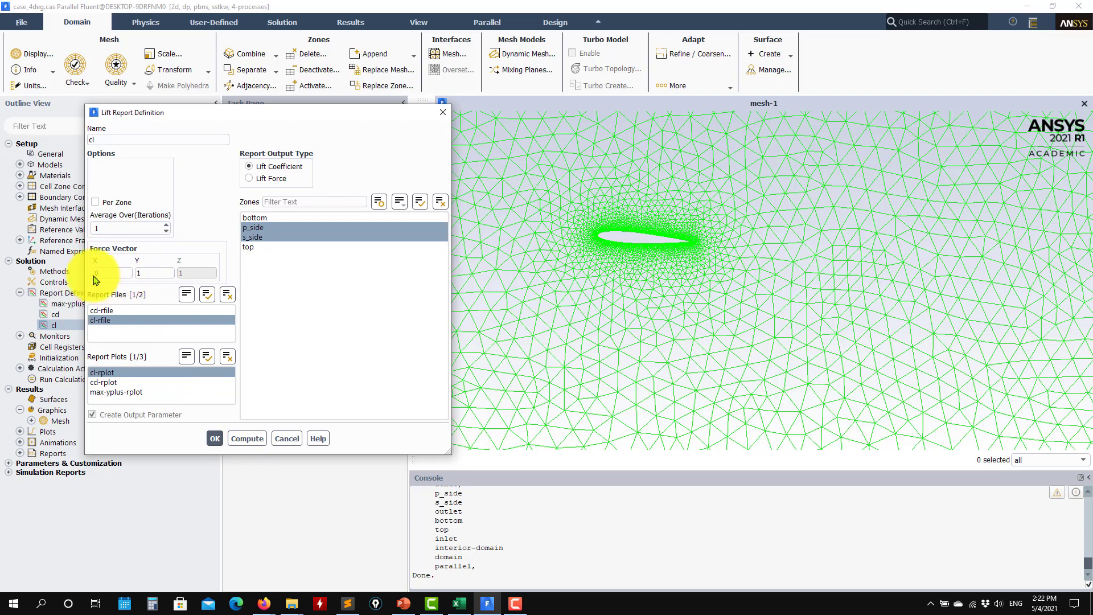
left_click(283, 441)
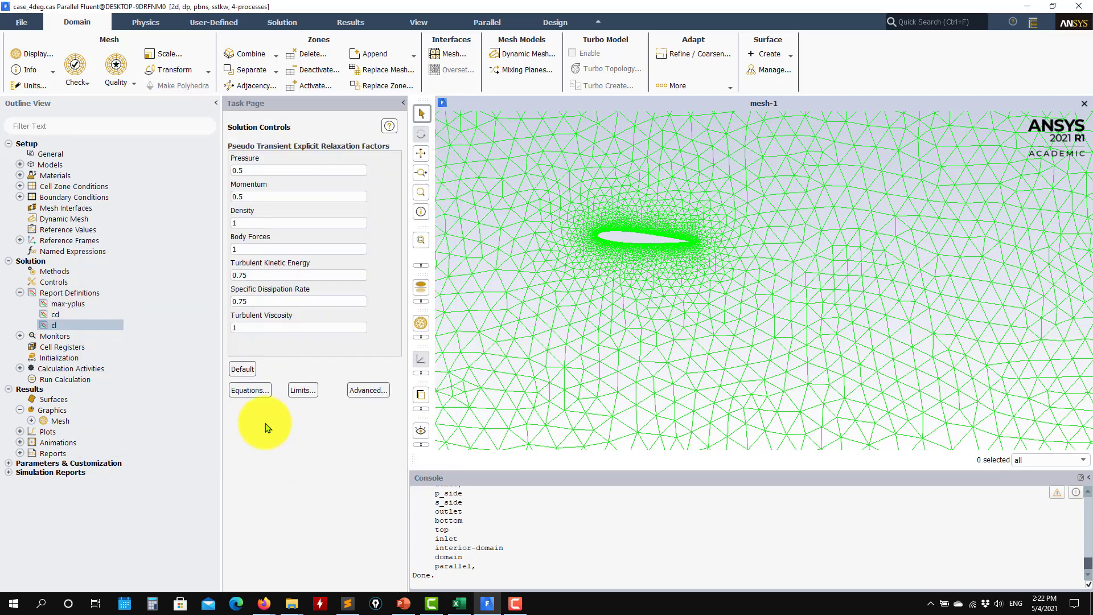
Step: Inspect the inlet's velocity settings with the Magnitude and Direction specification method, and close them without applying
left_click(21, 198)
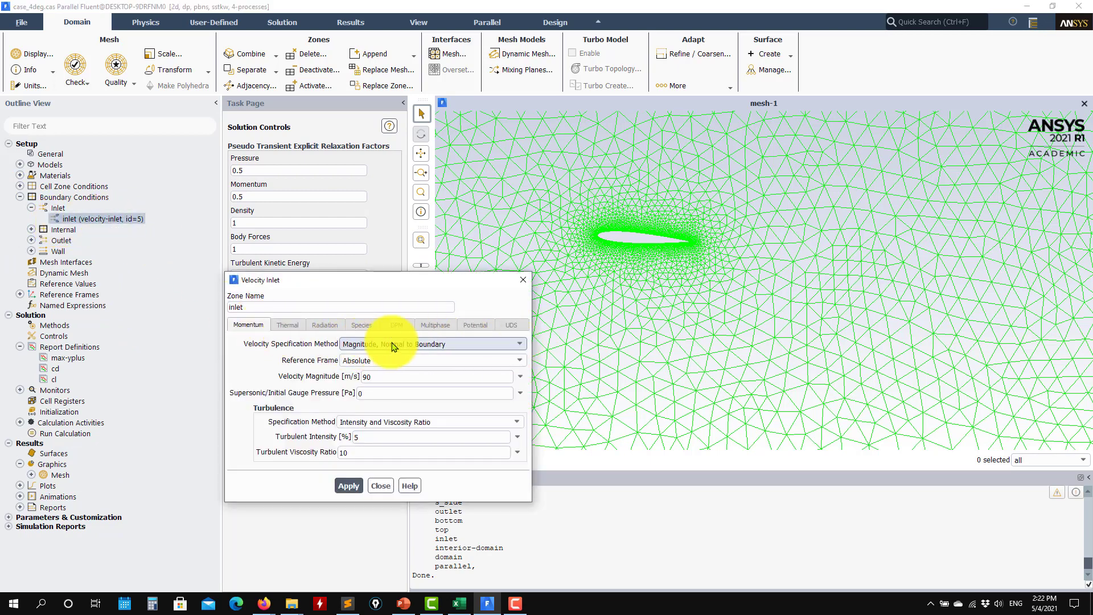
left_click(479, 343)
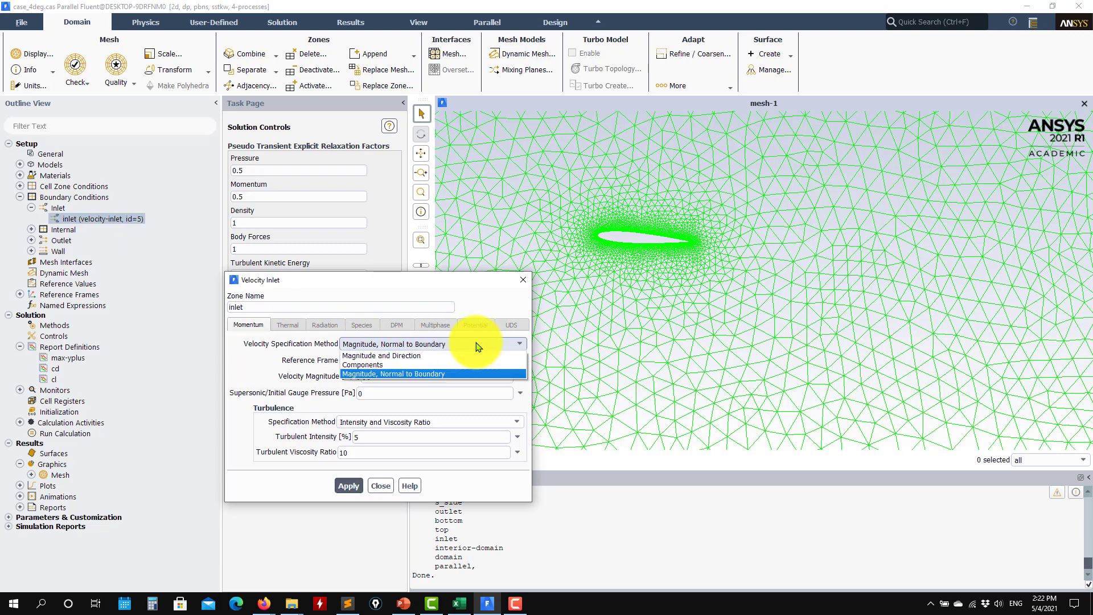
left_click(385, 356)
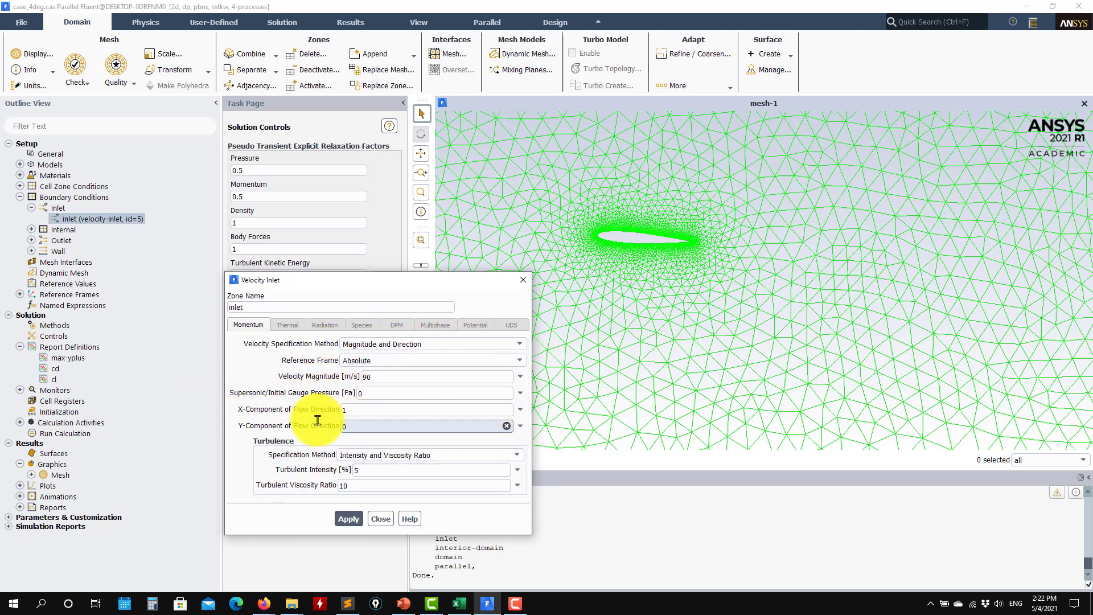
left_click(374, 518)
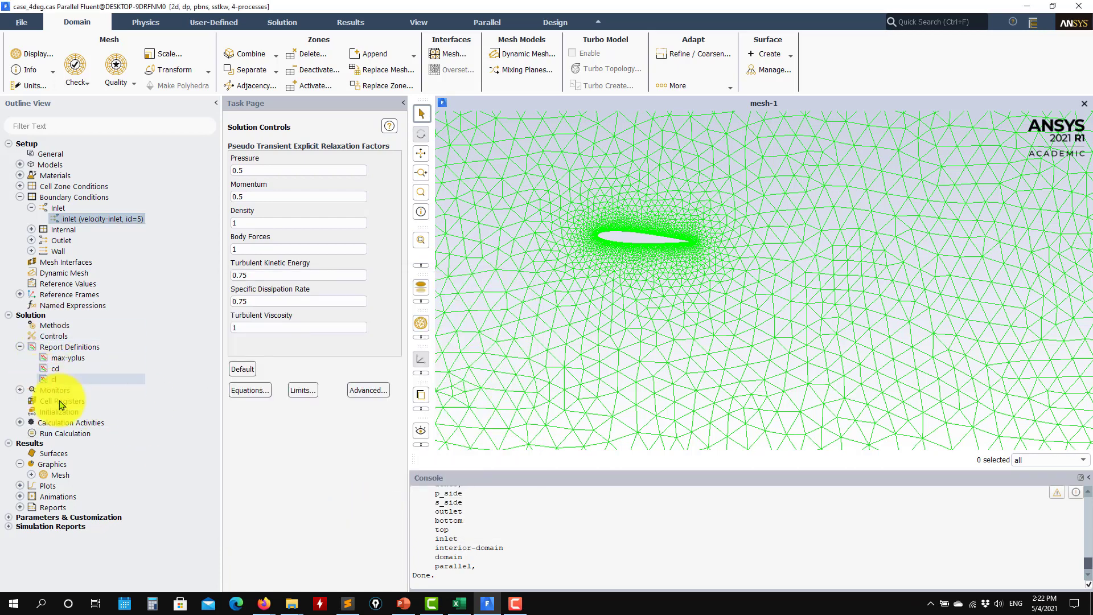
Step: Initialize the solution with Standard Initialization and run the calculation for 300 iterations
left_click(20, 346)
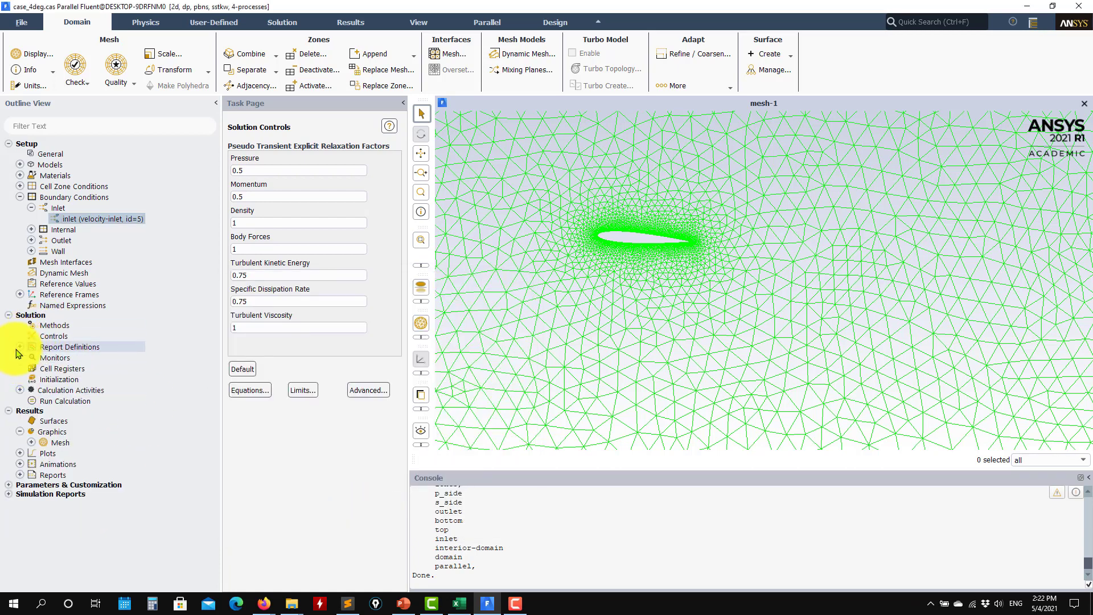
left_click(51, 380)
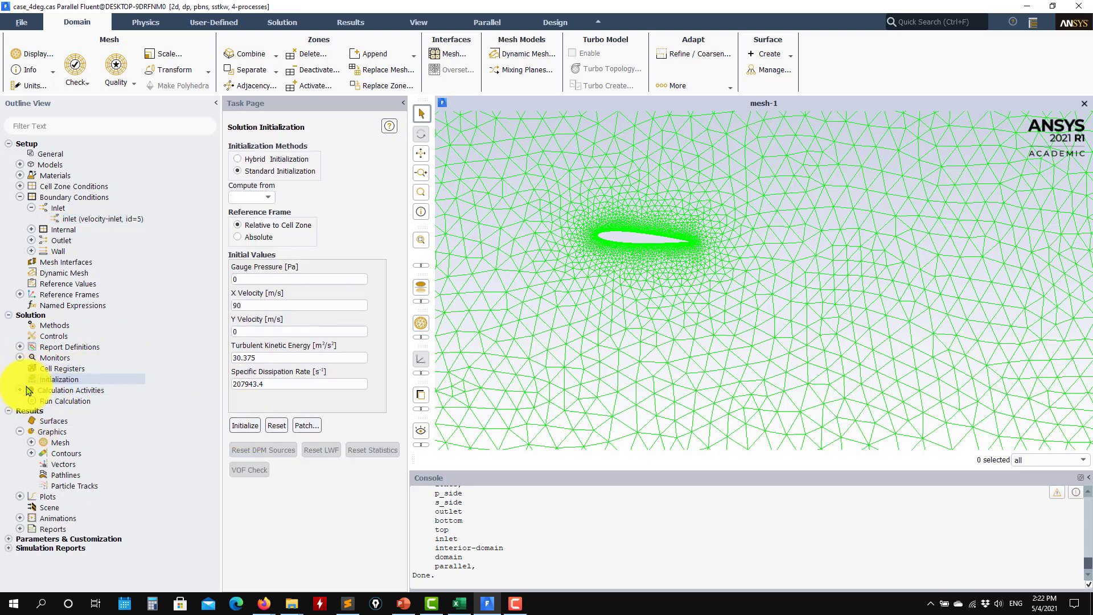
left_click(65, 402)
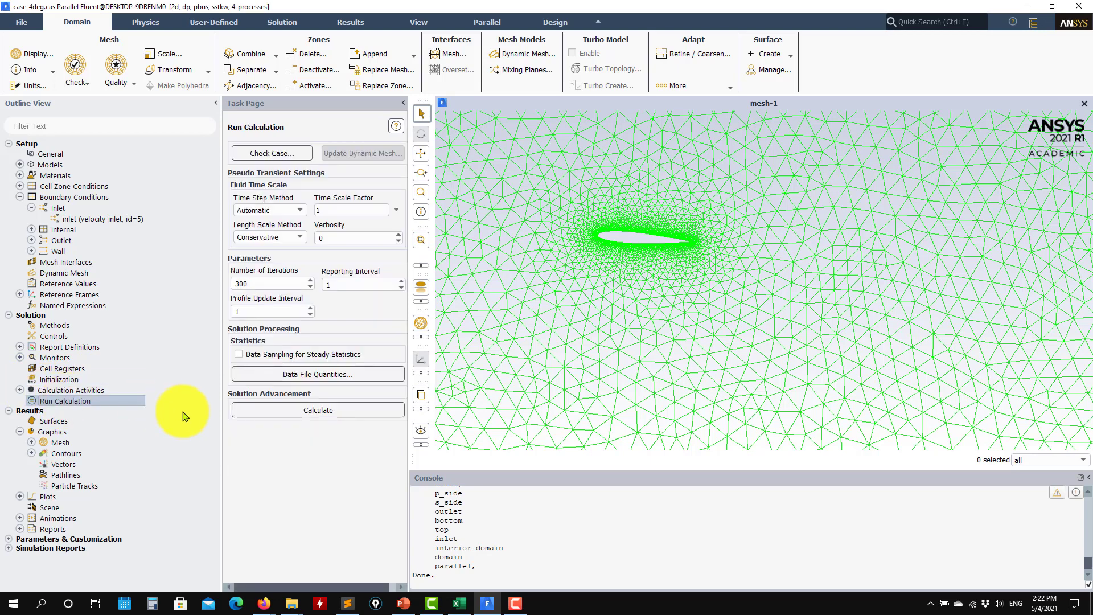
left_click(318, 410)
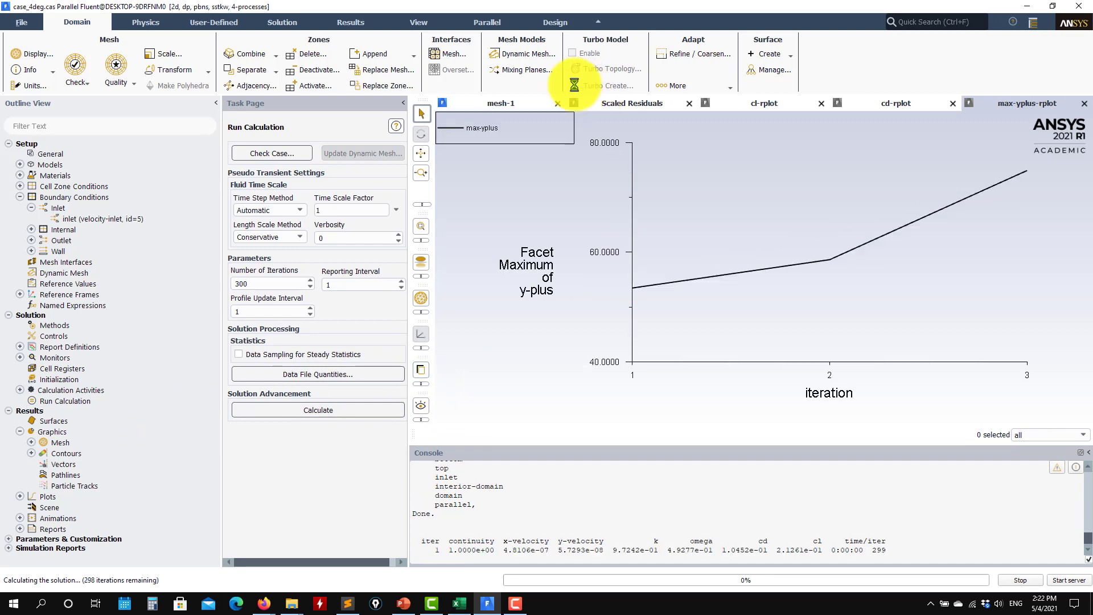
Step: Monitor the scaled residuals and the cl, cd and max-yplus plots while the calculation runs
left_click(615, 105)
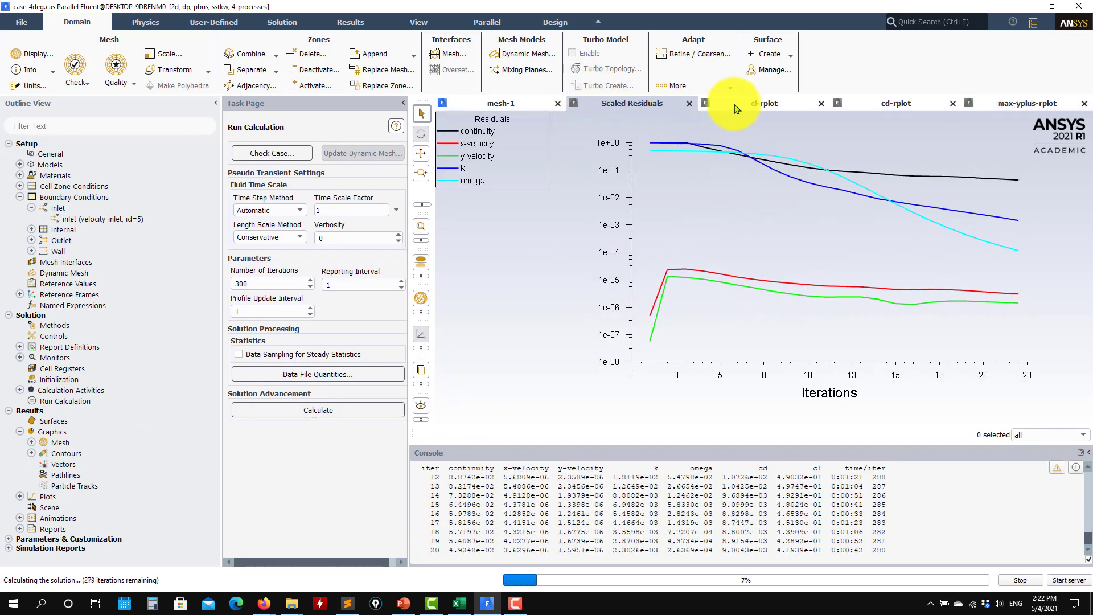
left_click(765, 103)
left_click(911, 107)
left_click(1044, 102)
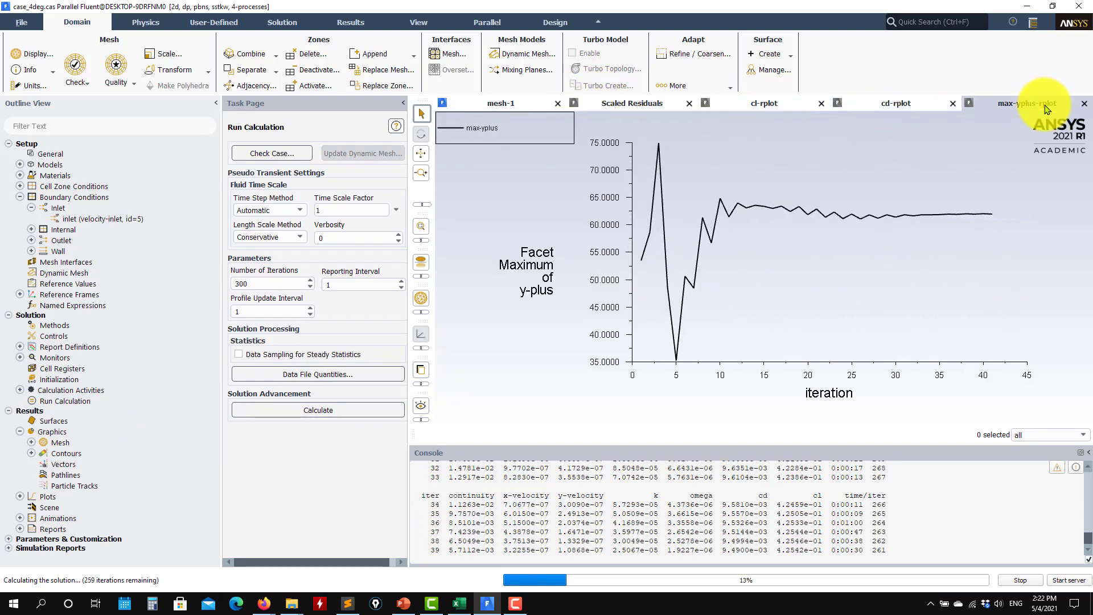
left_click(892, 109)
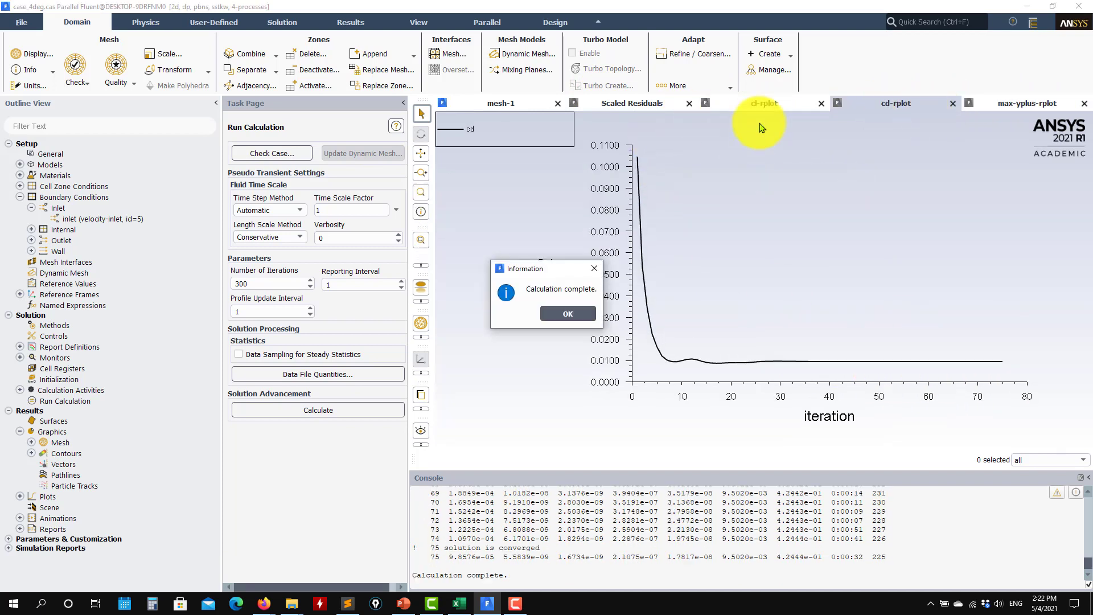
Step: Dismiss the calculation message and review the final cl, cd and max-yplus histories
left_click(760, 103)
left_click(580, 318)
left_click(555, 315)
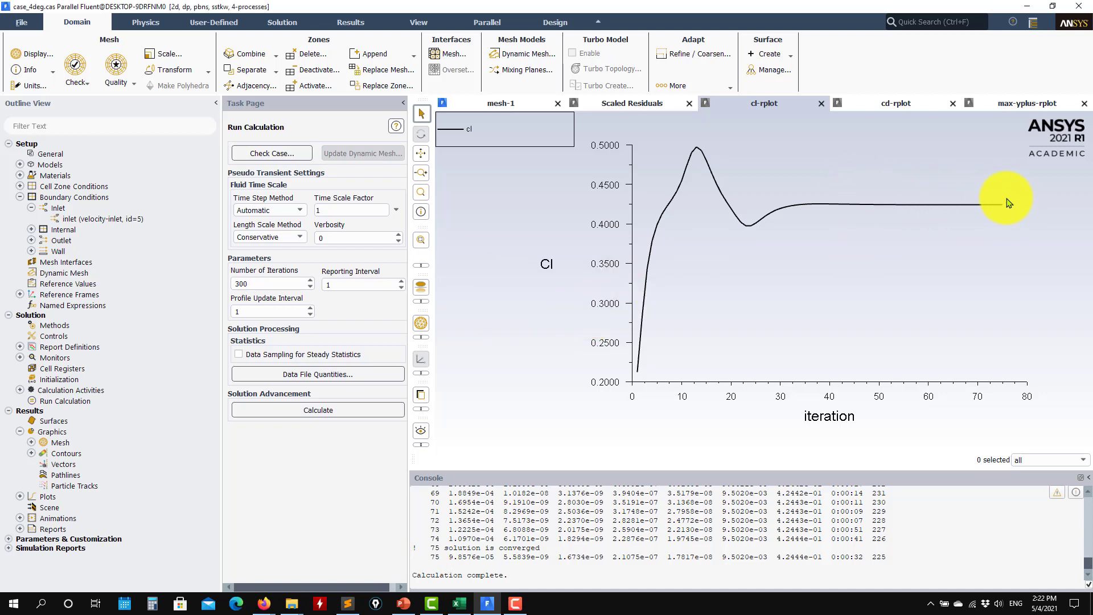
left_click(902, 101)
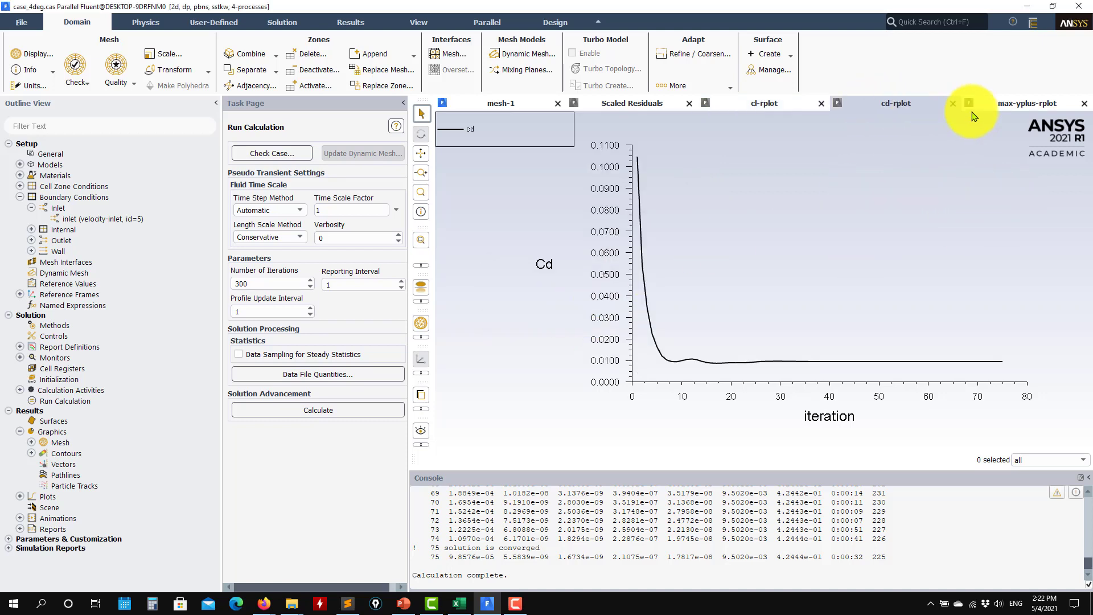
left_click(1005, 106)
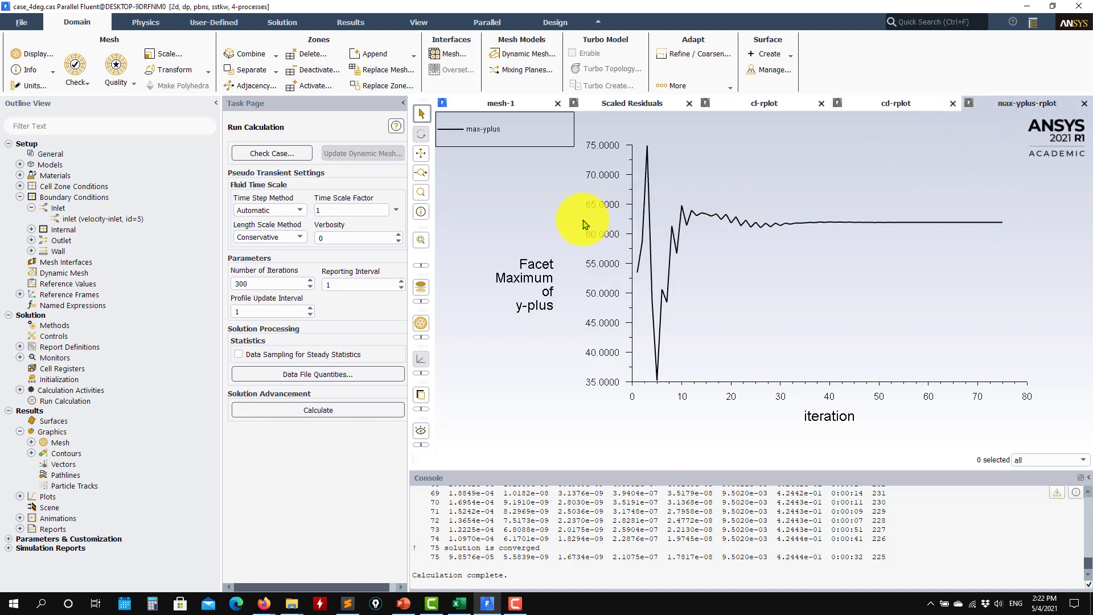
Step: Display the saved contour-1 static pressure plot and the contour-2 velocity magnitude plot in the mesh graphics window
left_click(507, 104)
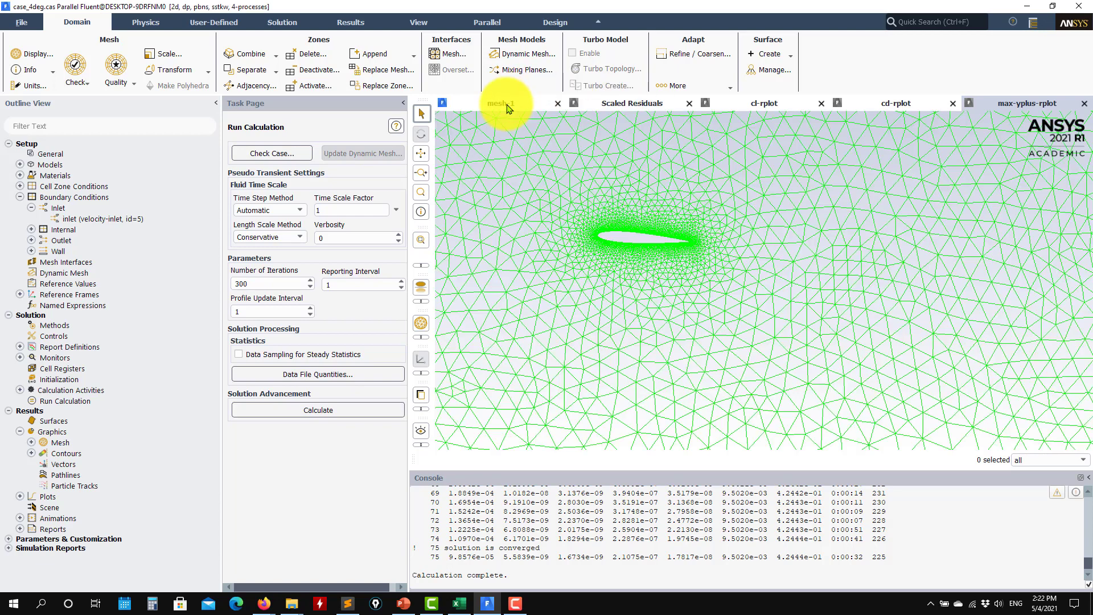
left_click(31, 454)
double_click(72, 476)
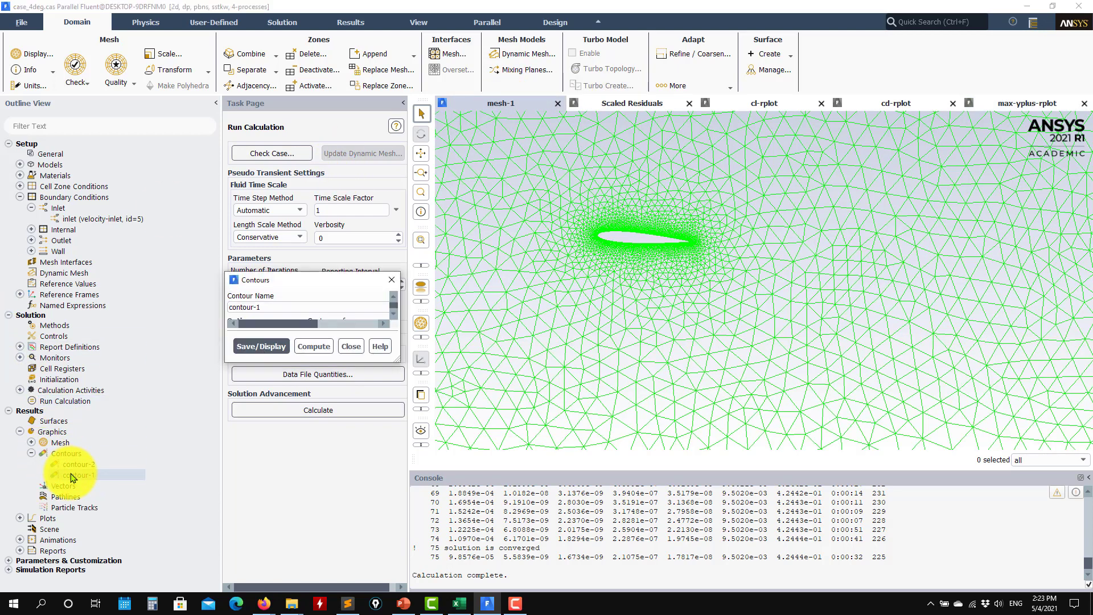
left_click(317, 542)
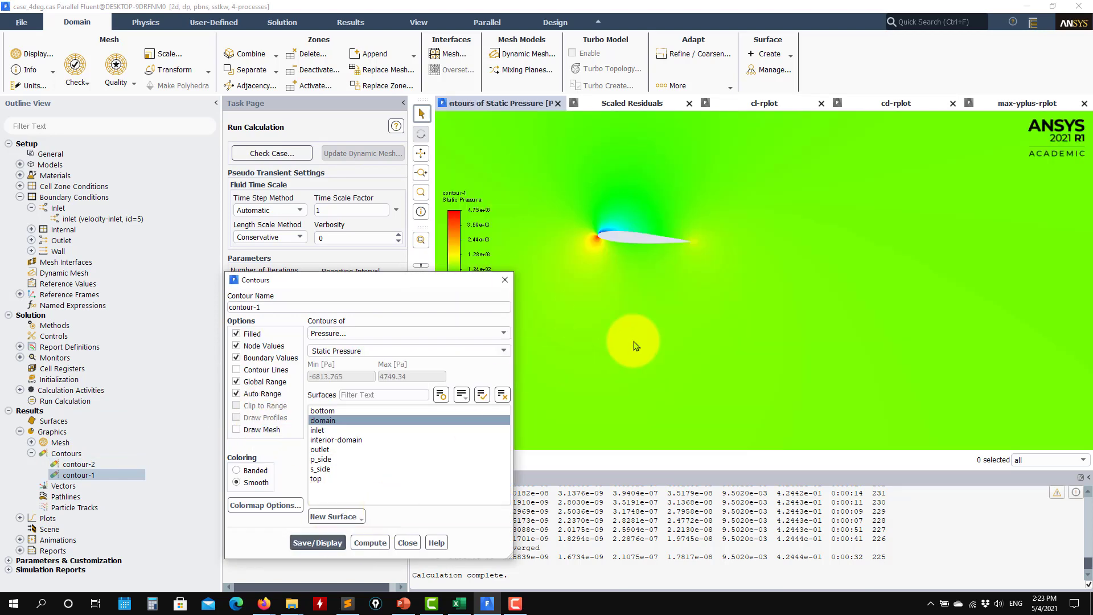
double_click(79, 464)
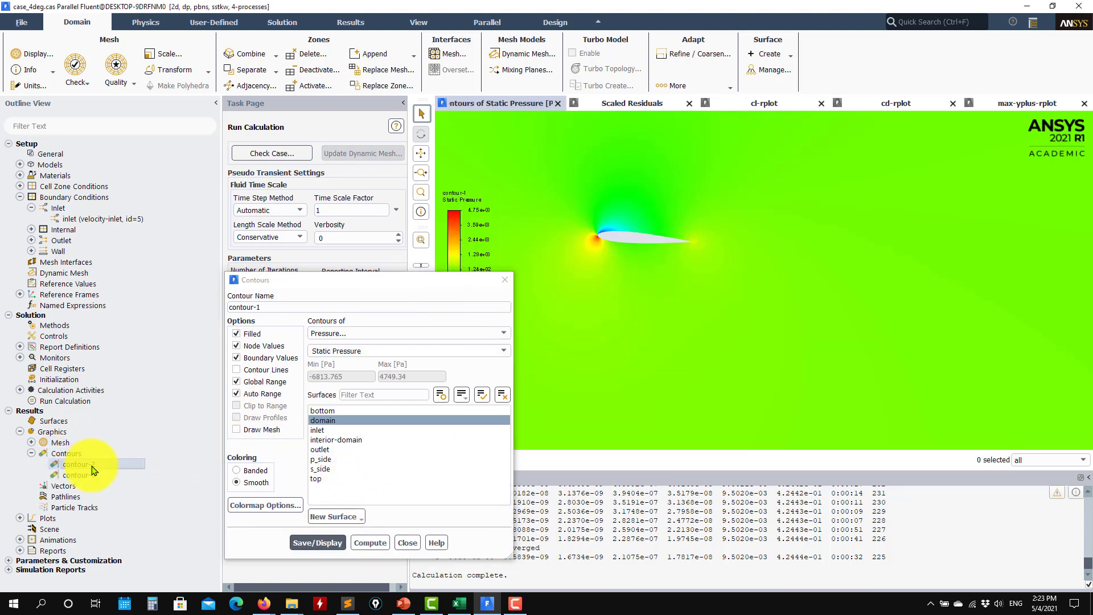
left_click(322, 544)
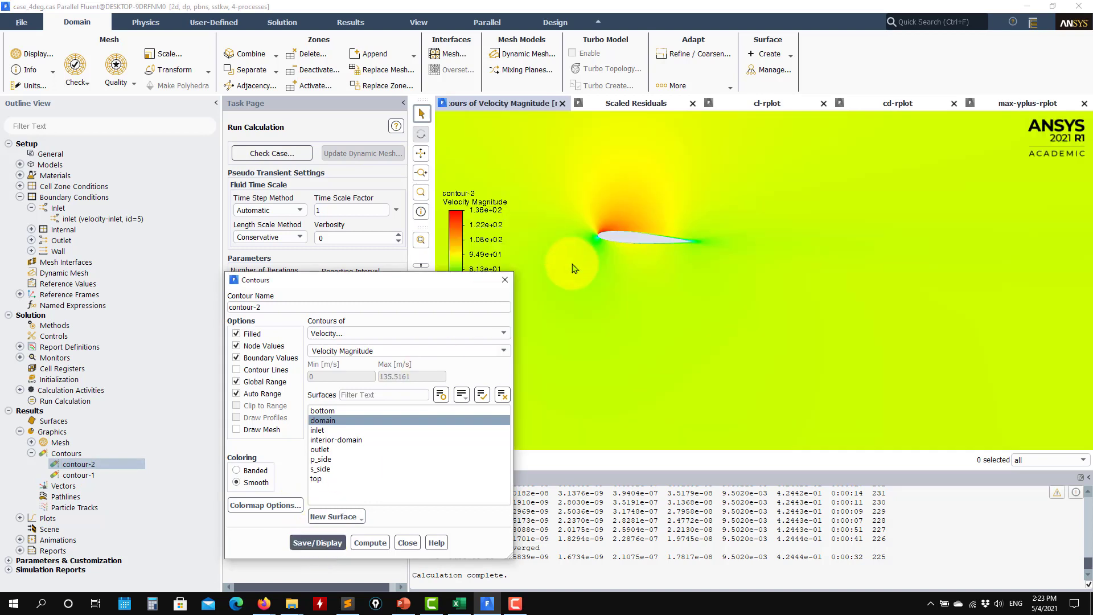
Step: Change contour-2 to show Turbulent Kinetic Energy (k) on the domain surface and display it
left_click(502, 335)
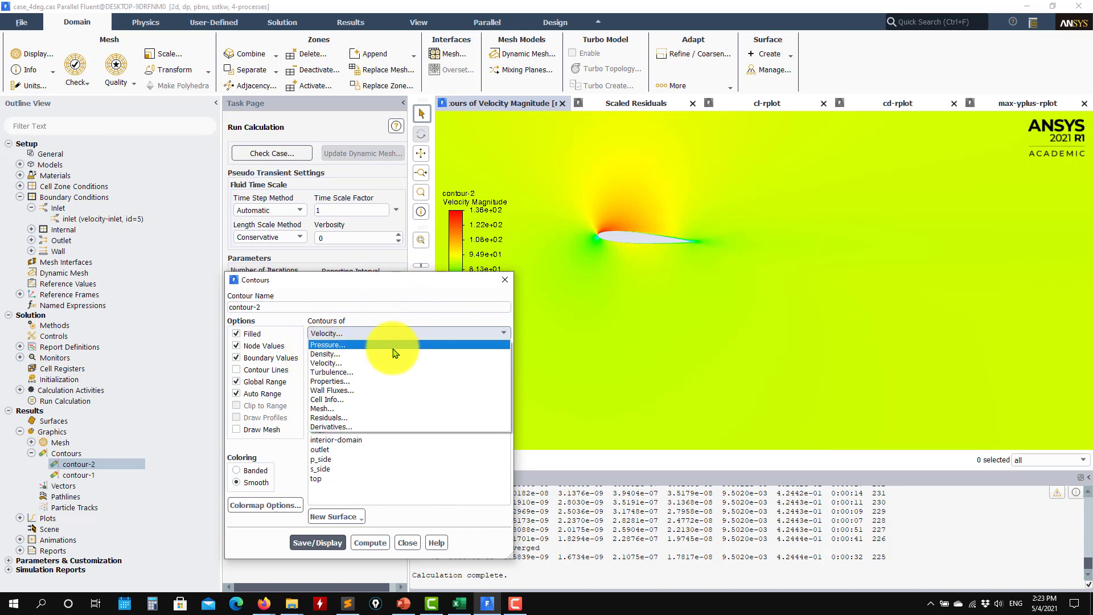
left_click(350, 372)
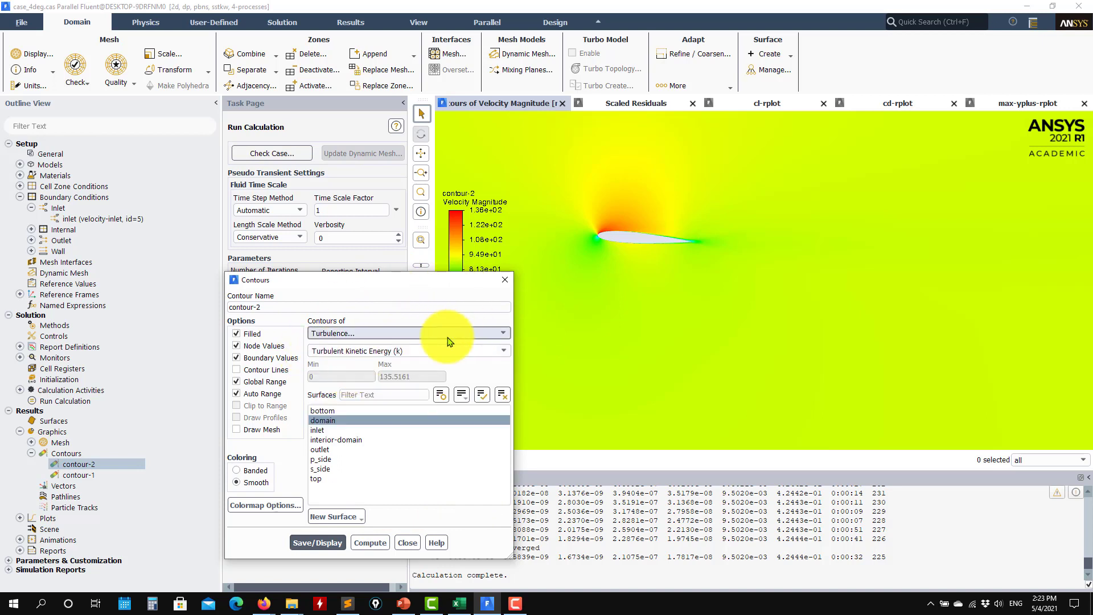
left_click(344, 544)
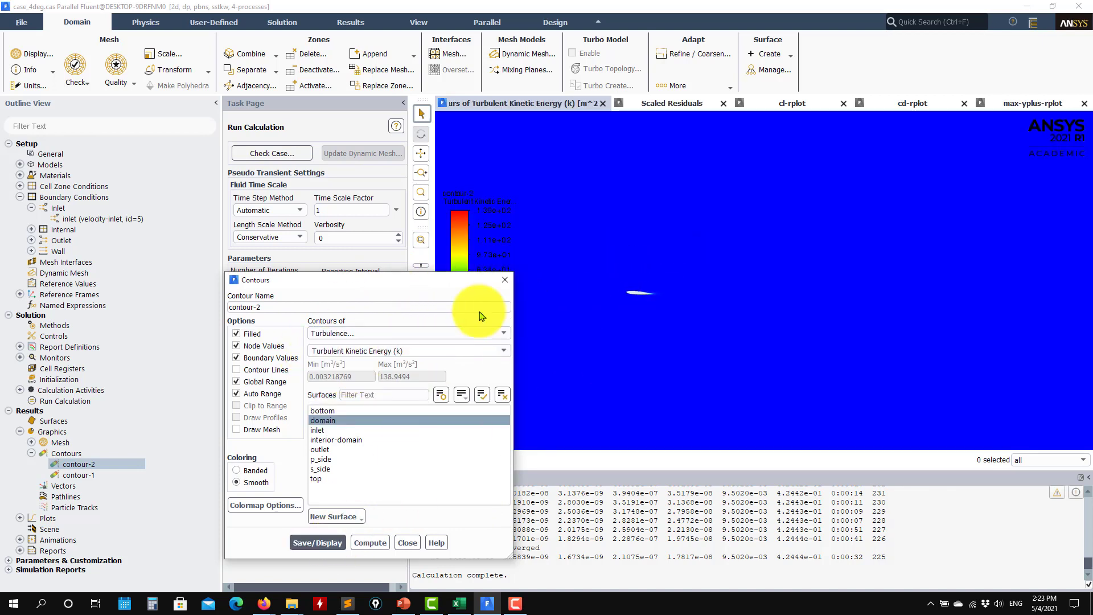
Step: Turn off Auto Range and Clip to Range for contour-2, set its maximum to 5 m²/s², and redisplay the contours
left_click(267, 394)
double_click(410, 376)
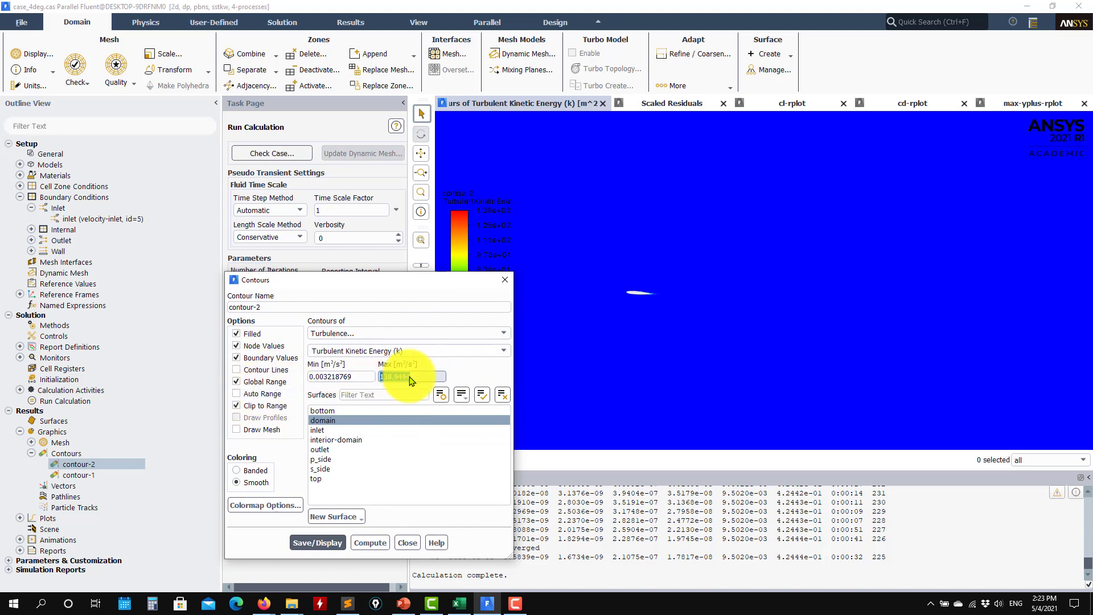
type("5")
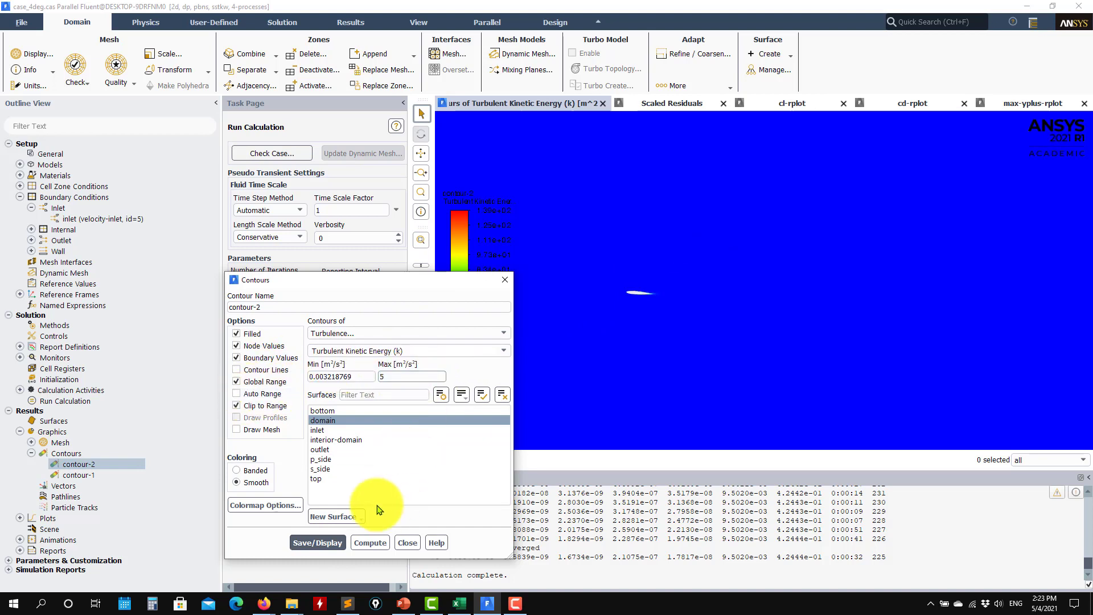
left_click(316, 543)
scroll(661, 290, "up", 10)
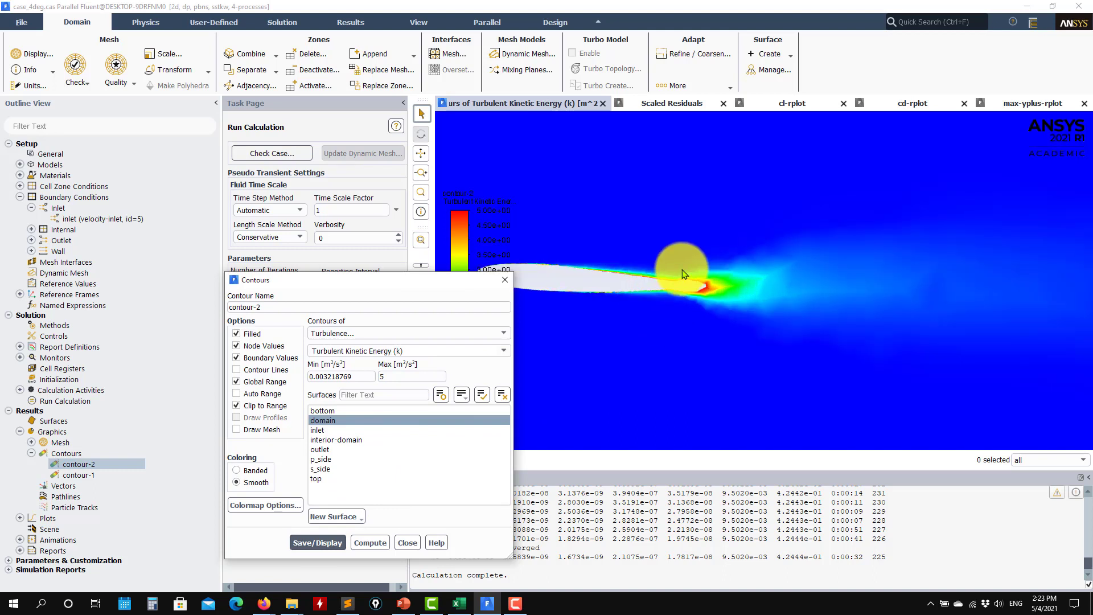
left_click(255, 406)
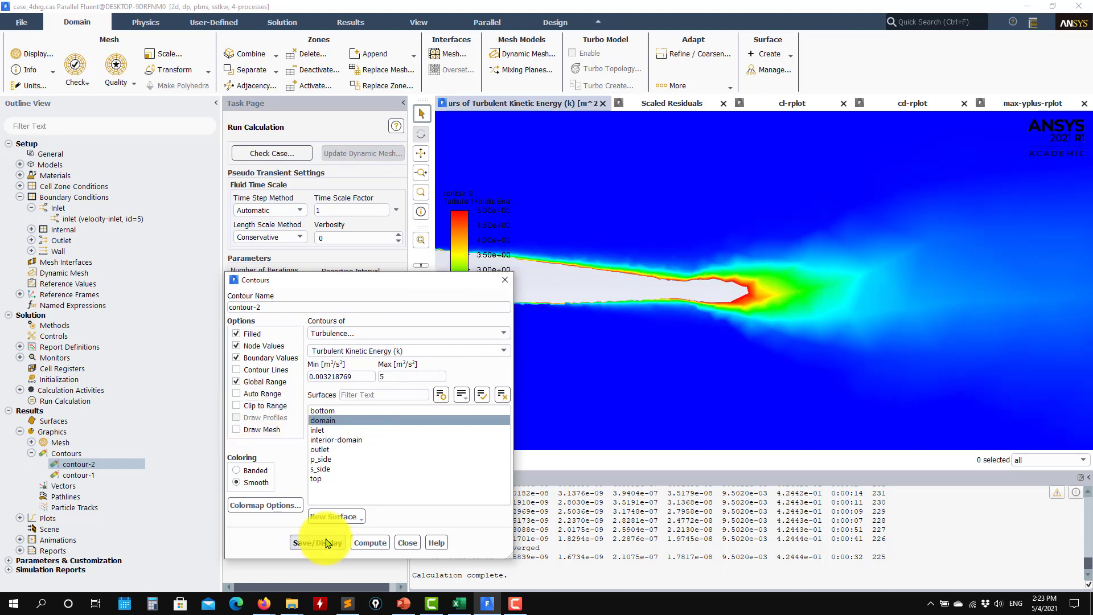
left_click(317, 543)
Step: Examine the turbulent kinetic energy contours along the airfoil surface, at the trailing edge and in the wake
scroll(720, 336, "down", 5)
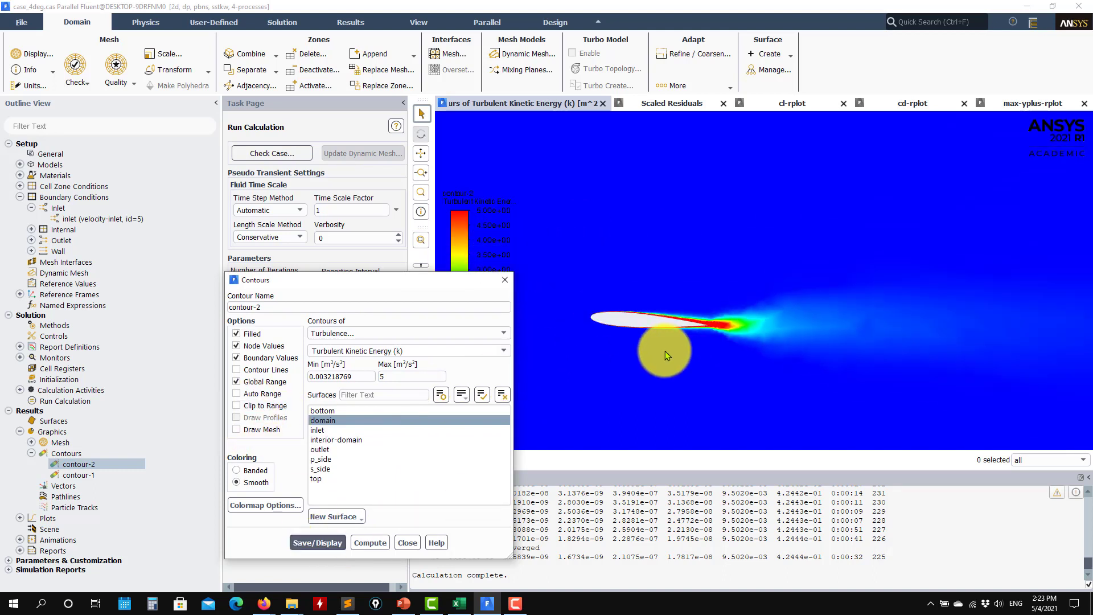
scroll(678, 313, "up", 5)
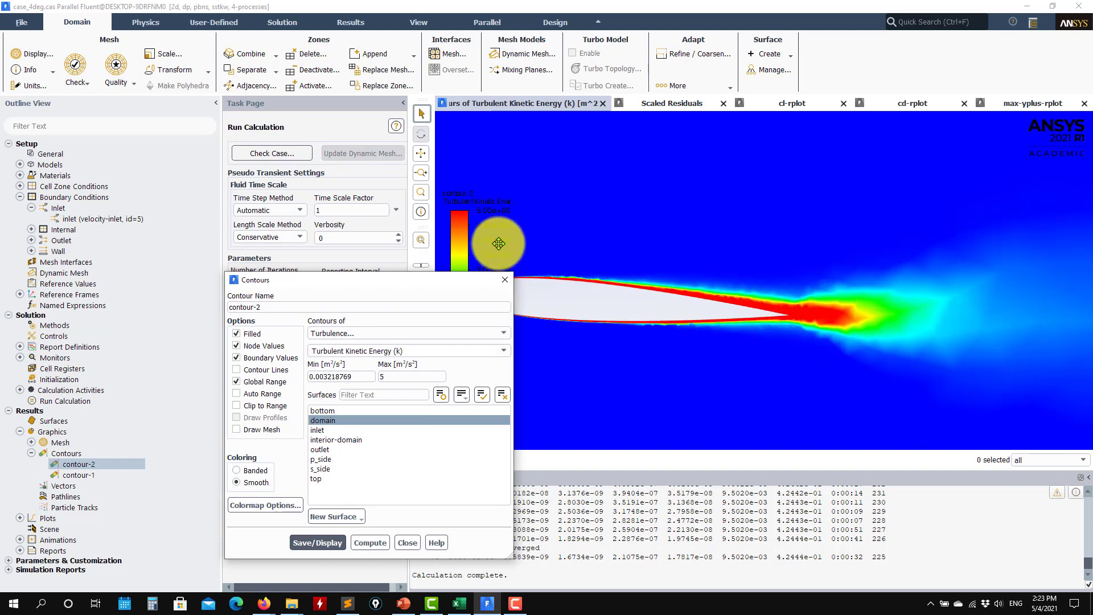
scroll(805, 305, "up", 3)
scroll(805, 313, "down", 5)
scroll(658, 322, "up", 8)
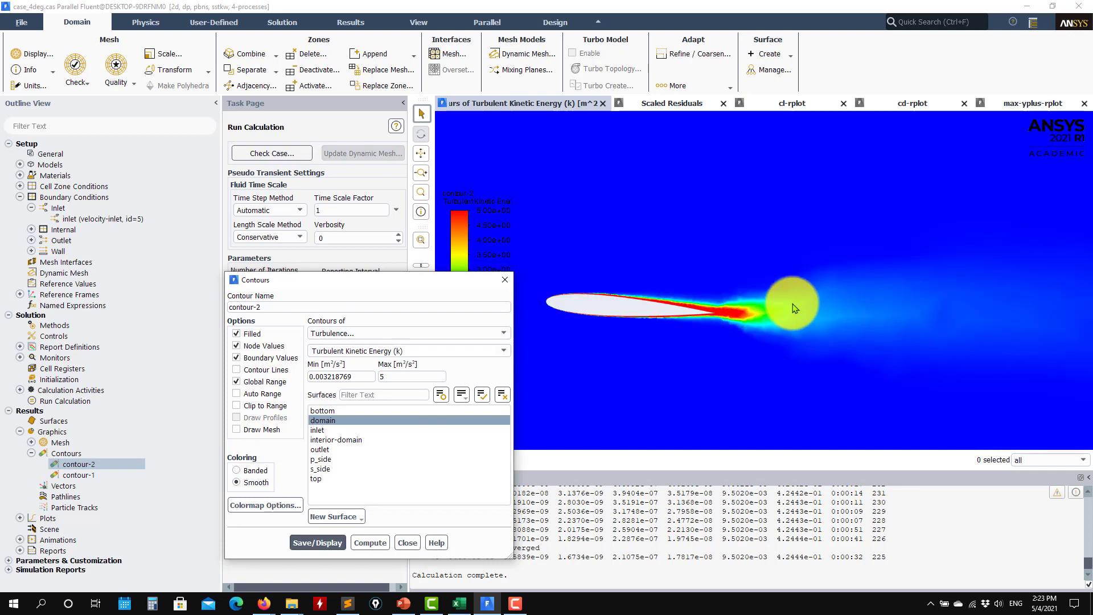
scroll(658, 325, "down", 6)
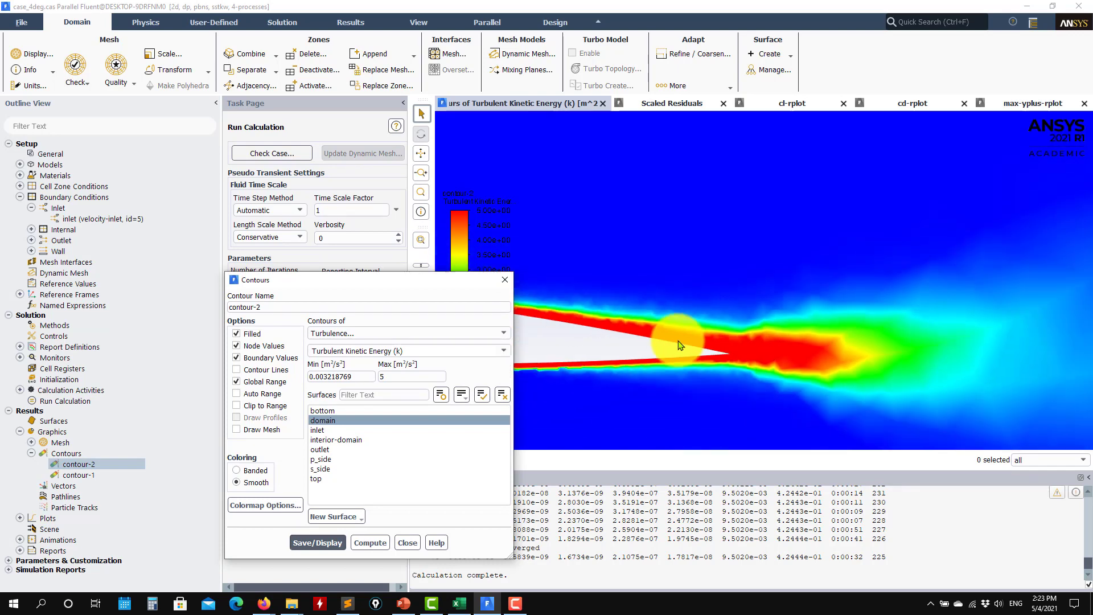
scroll(657, 343, "up", 10)
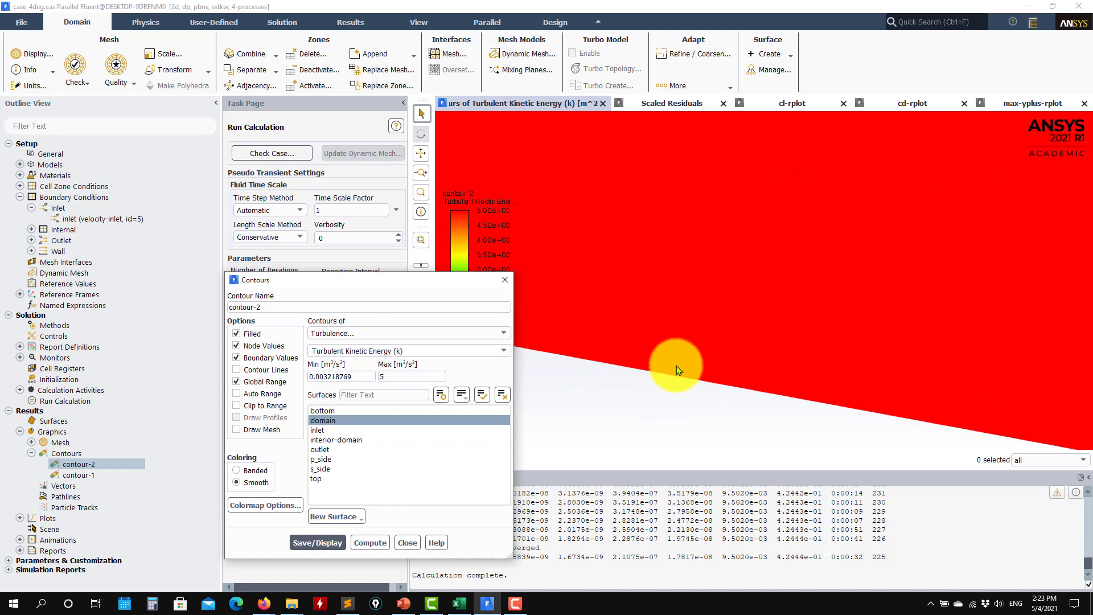
scroll(650, 386, "up", 3)
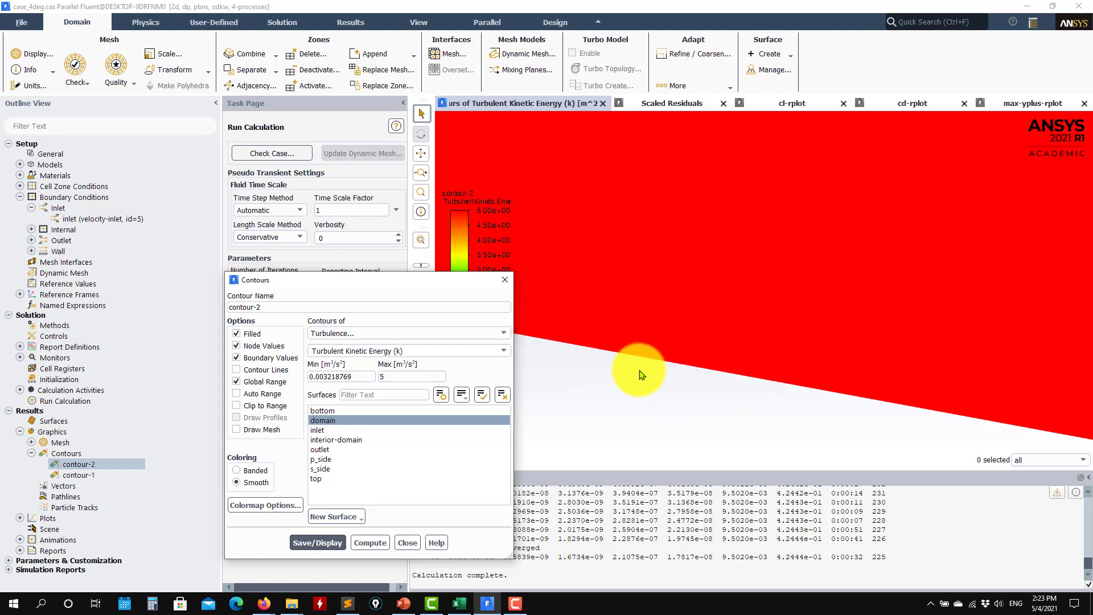
scroll(658, 364, "down", 5)
scroll(658, 367, "down", 8)
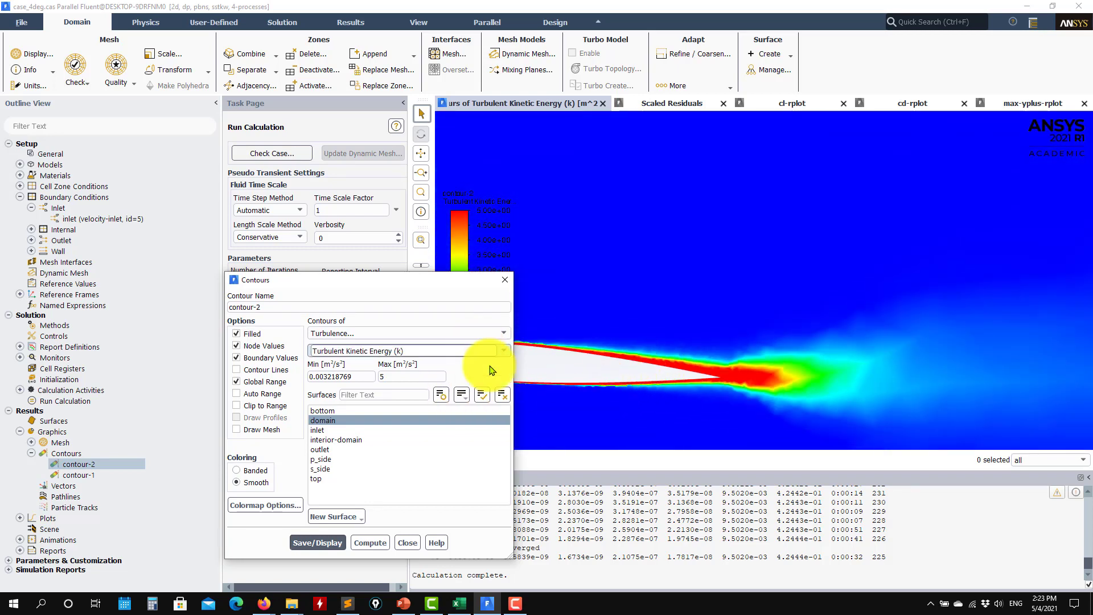
Step: Change contour-2 to Turbulent Viscosity on the domain surface, enable Auto Range and display it
left_click(502, 351)
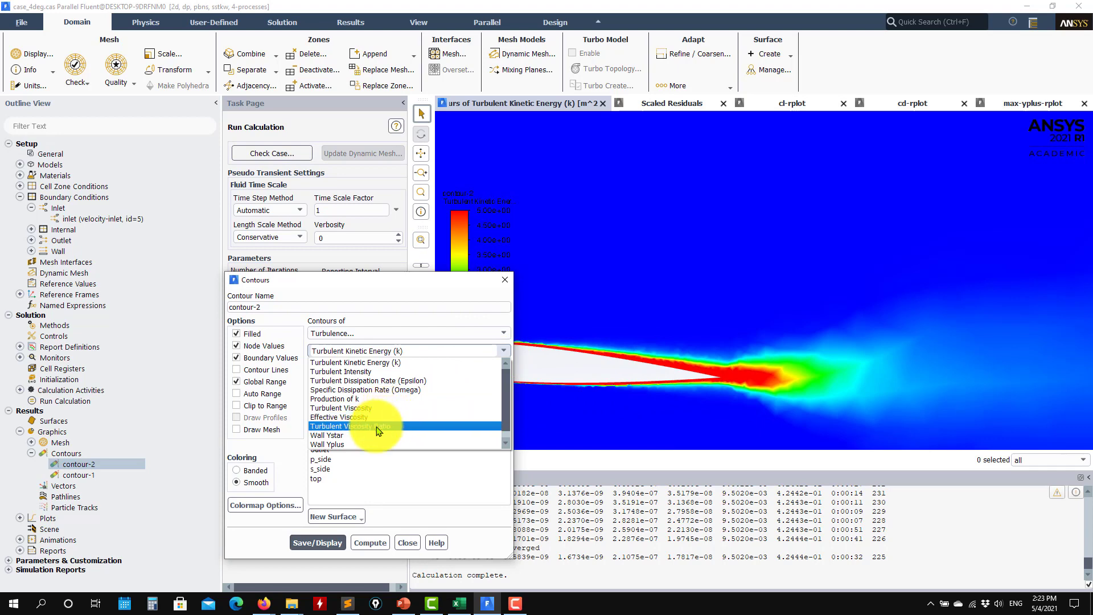
left_click(353, 407)
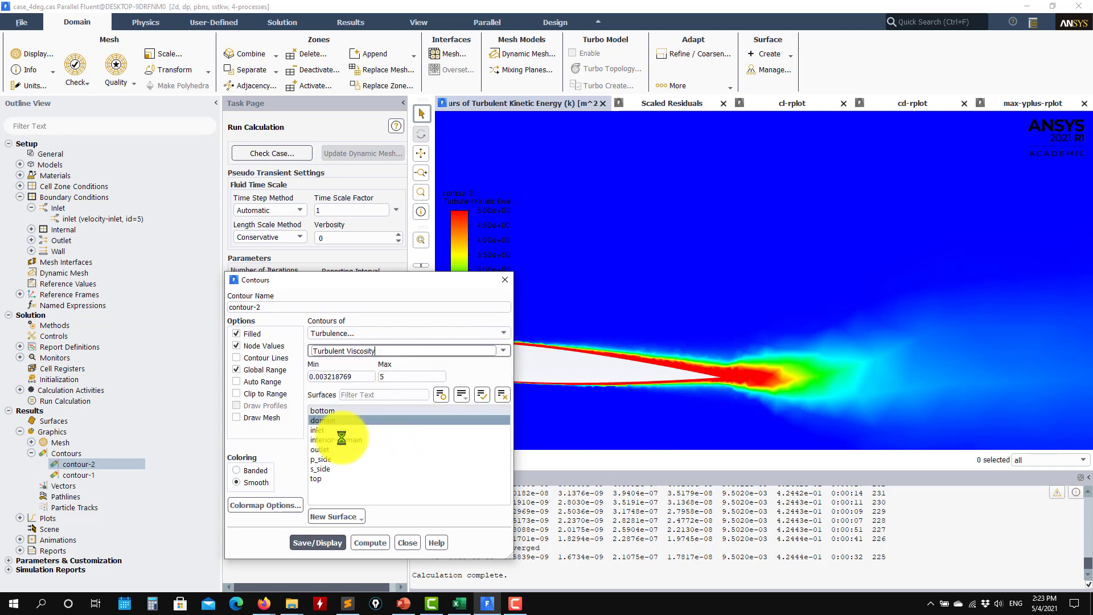
left_click(317, 531)
scroll(637, 417, "down", 3)
left_click(236, 381)
left_click(308, 530)
scroll(661, 421, "down", 5)
scroll(658, 436, "down", 5)
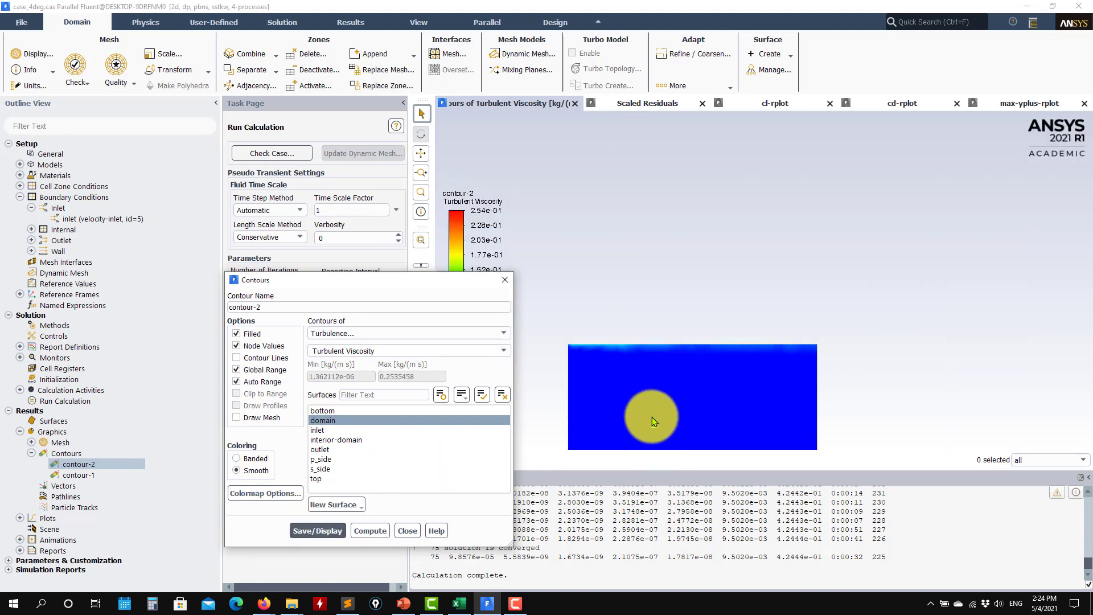
Step: Turn off Auto Range for contour-2, set its maximum to 0.002535458 kg/(m s) and redisplay the turbulent viscosity contours
scroll(683, 284, "up", 15)
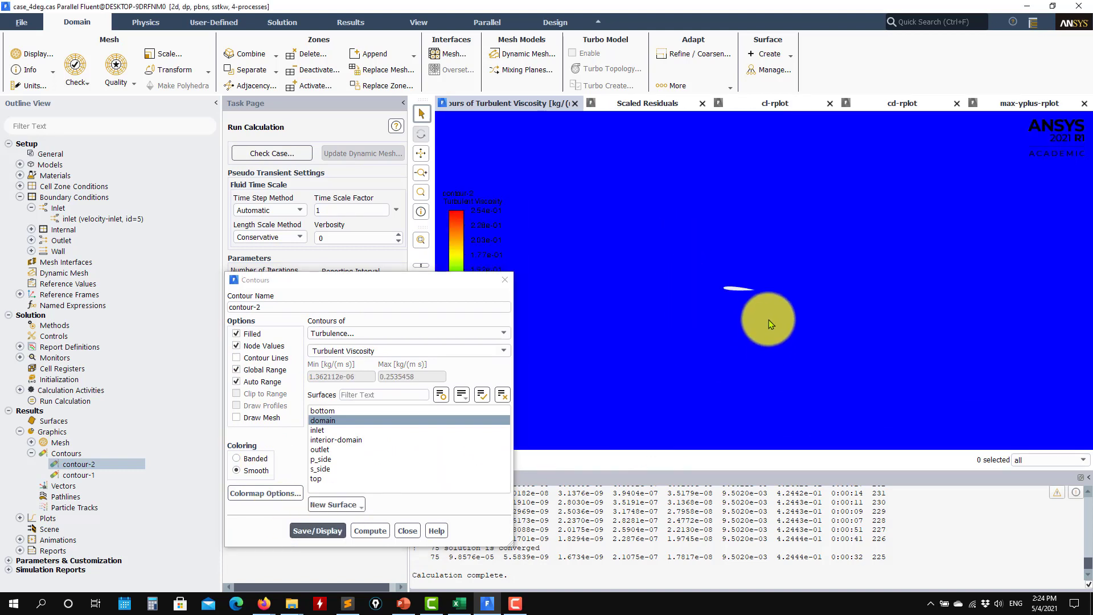
scroll(723, 296, "up", 3)
scroll(719, 309, "down", 6)
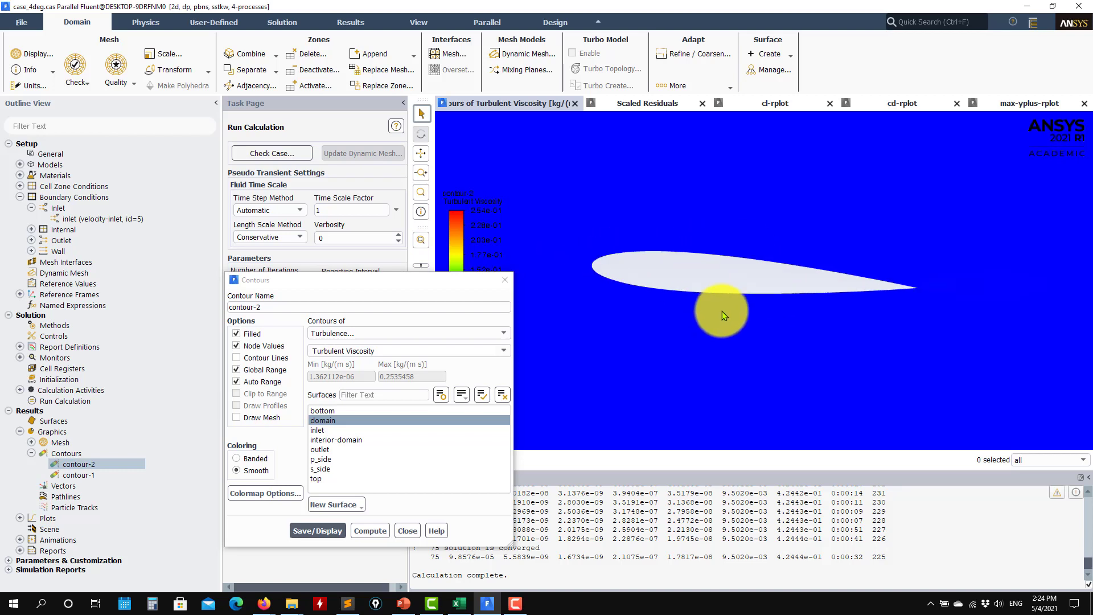
left_click(268, 383)
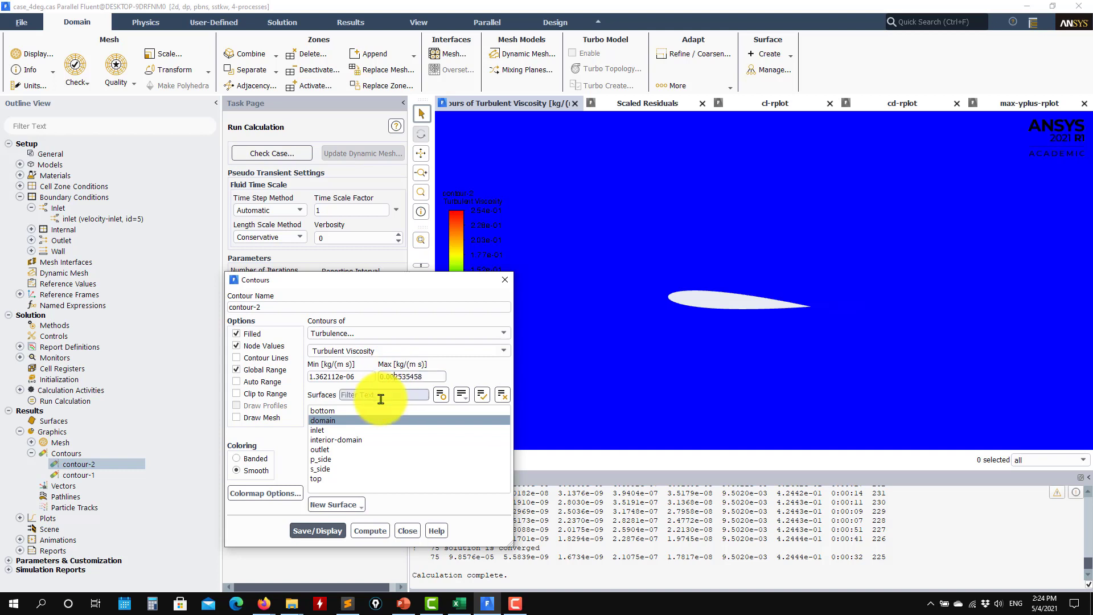
left_click(317, 530)
Step: Examine the turbulent viscosity contours in the airfoil wake and along the upper and lower domain boundaries
scroll(800, 333, "up", 5)
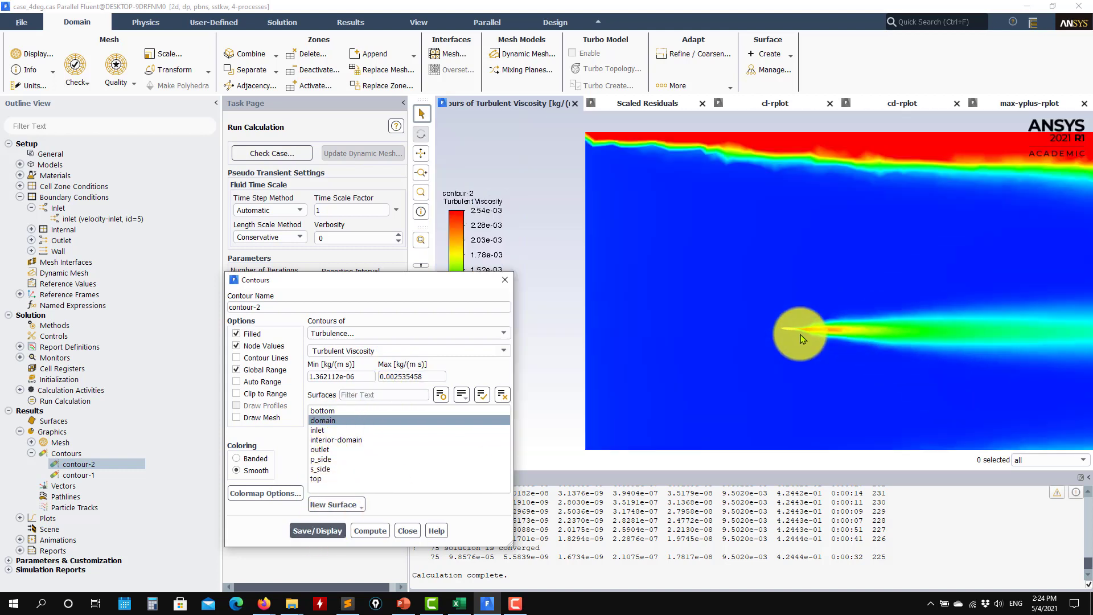
scroll(800, 334, "down", 3)
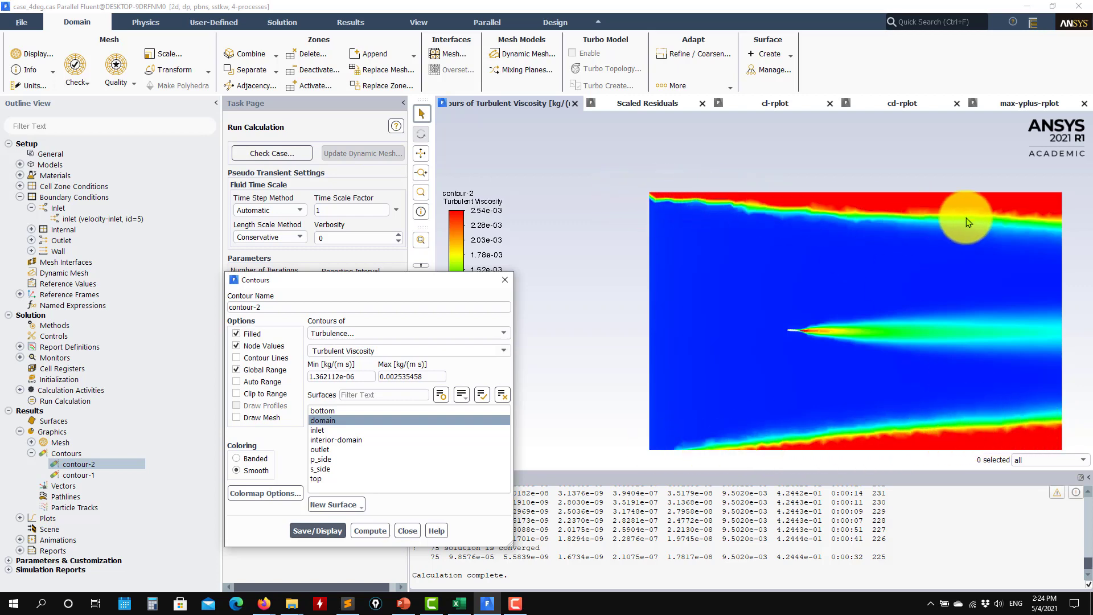
scroll(990, 223, "down", 3)
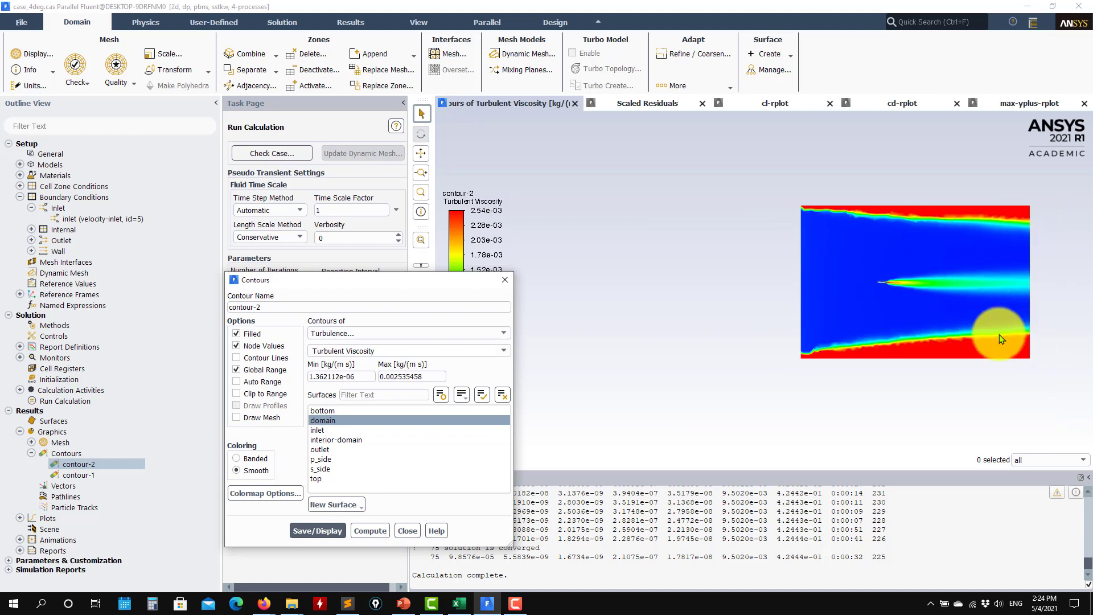
scroll(999, 333, "down", 2)
scroll(940, 319, "up", 4)
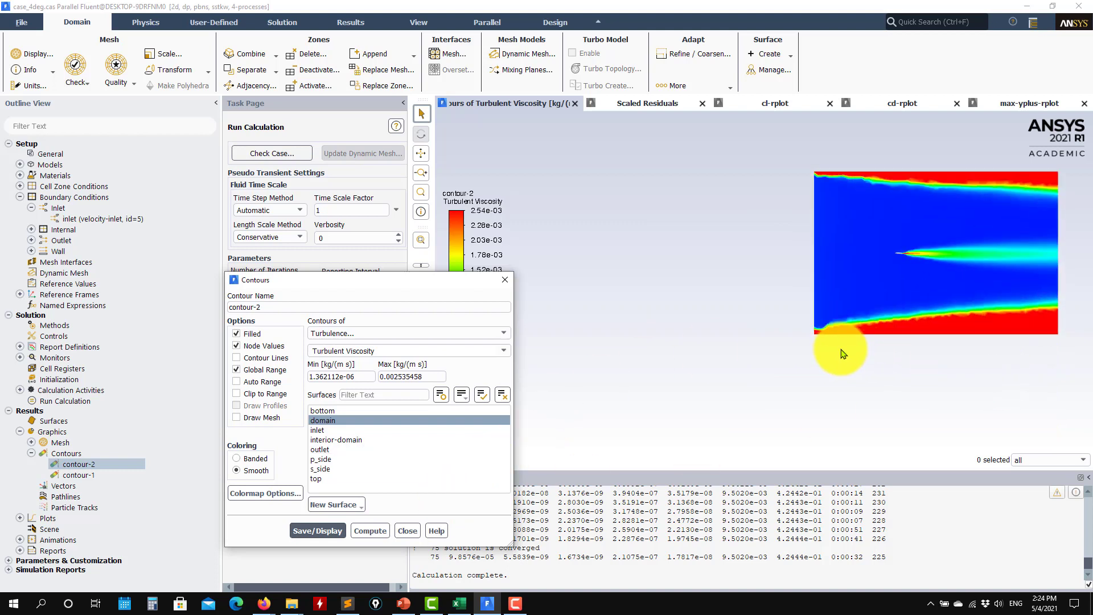
scroll(989, 324, "down", 5)
scroll(868, 319, "up", 3)
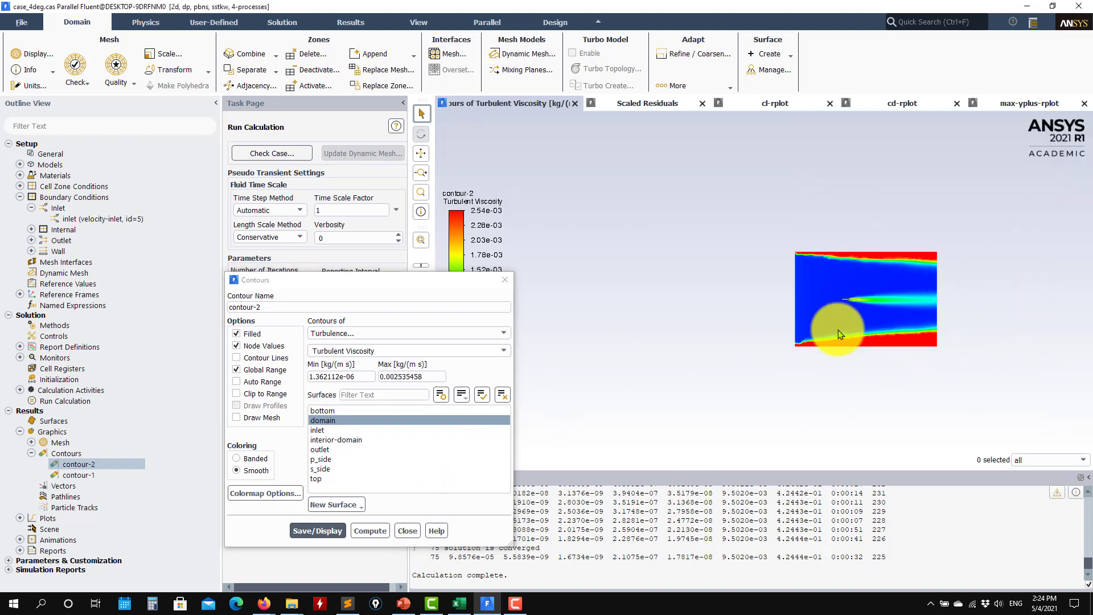
scroll(732, 338, "up", 3)
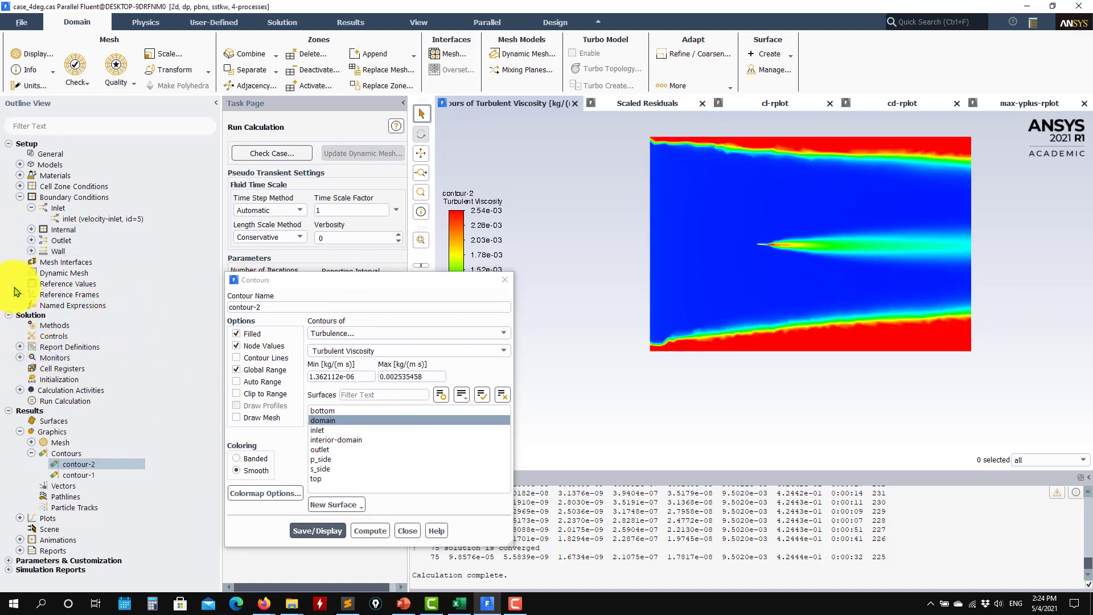
Step: Change contour-2 to Velocity Magnitude, enable Auto Range and display it over the whole domain
left_click(391, 334)
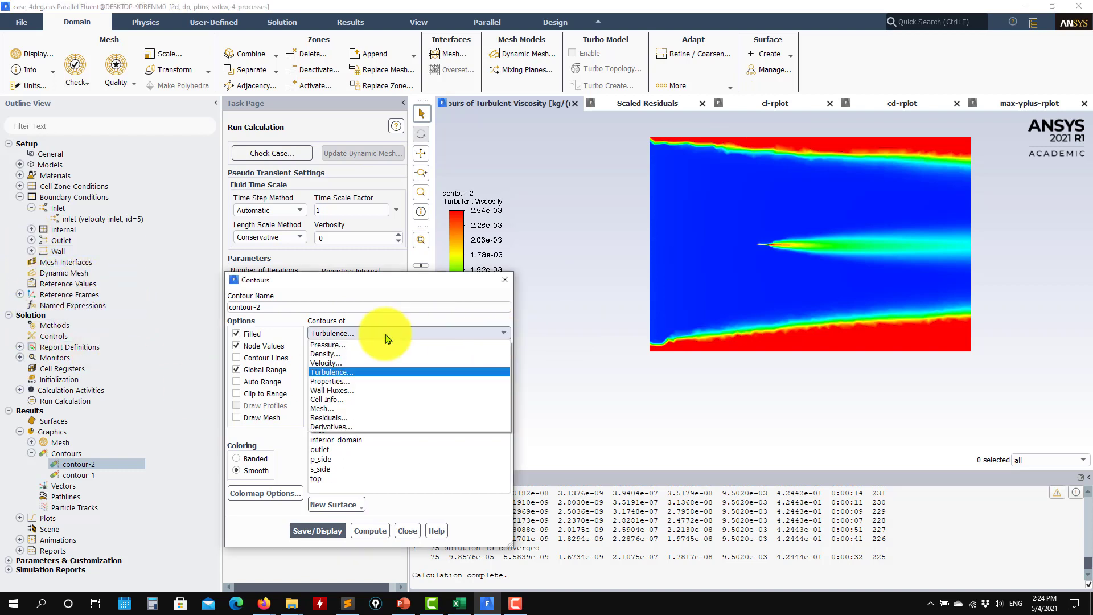
left_click(326, 362)
left_click(317, 542)
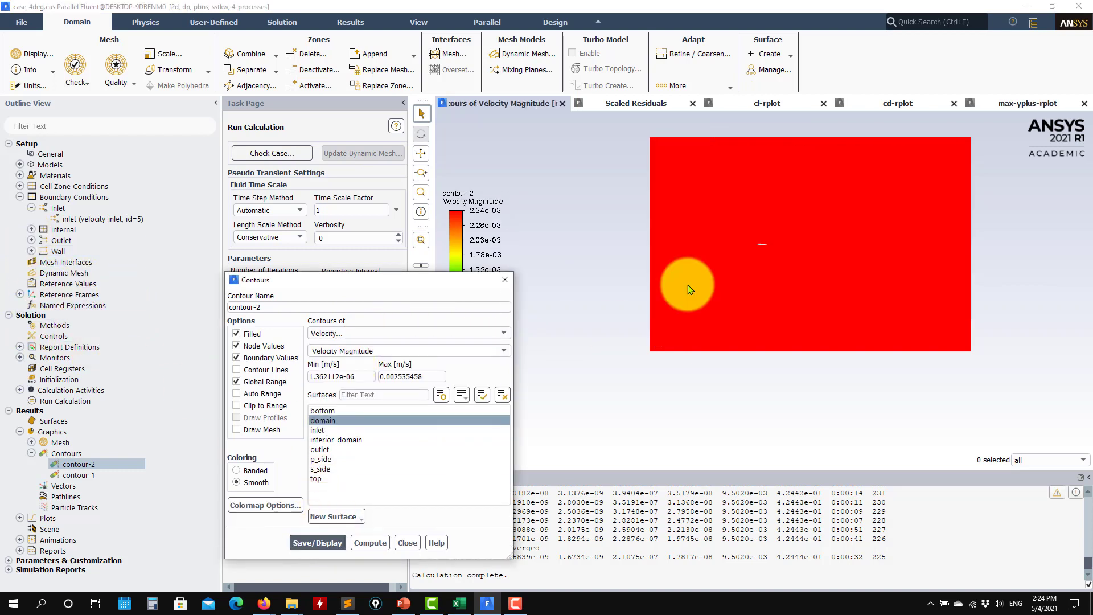
left_click(259, 394)
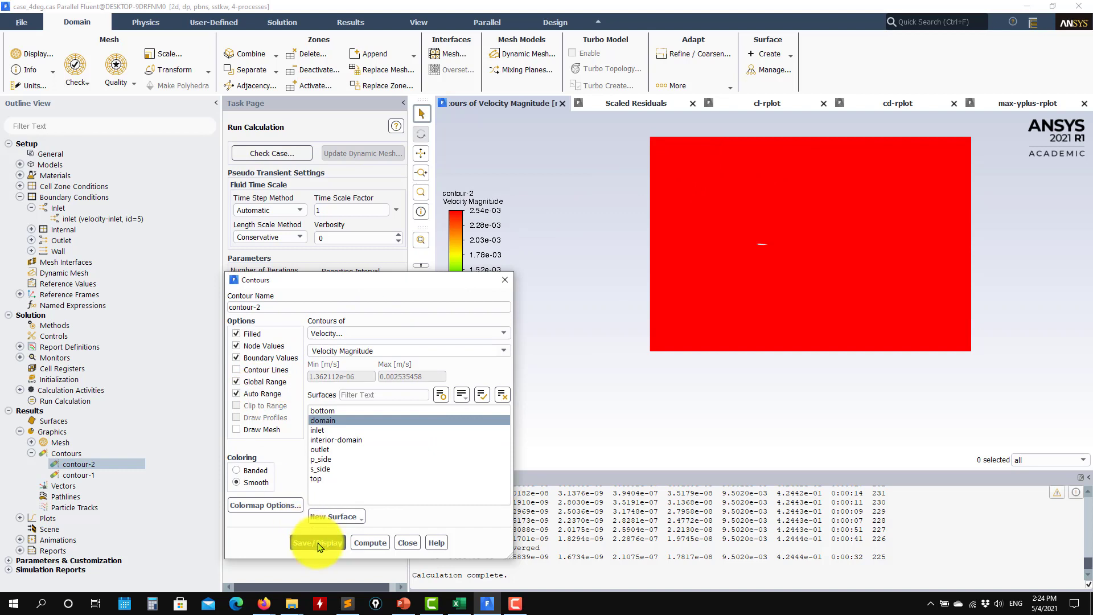
left_click(317, 542)
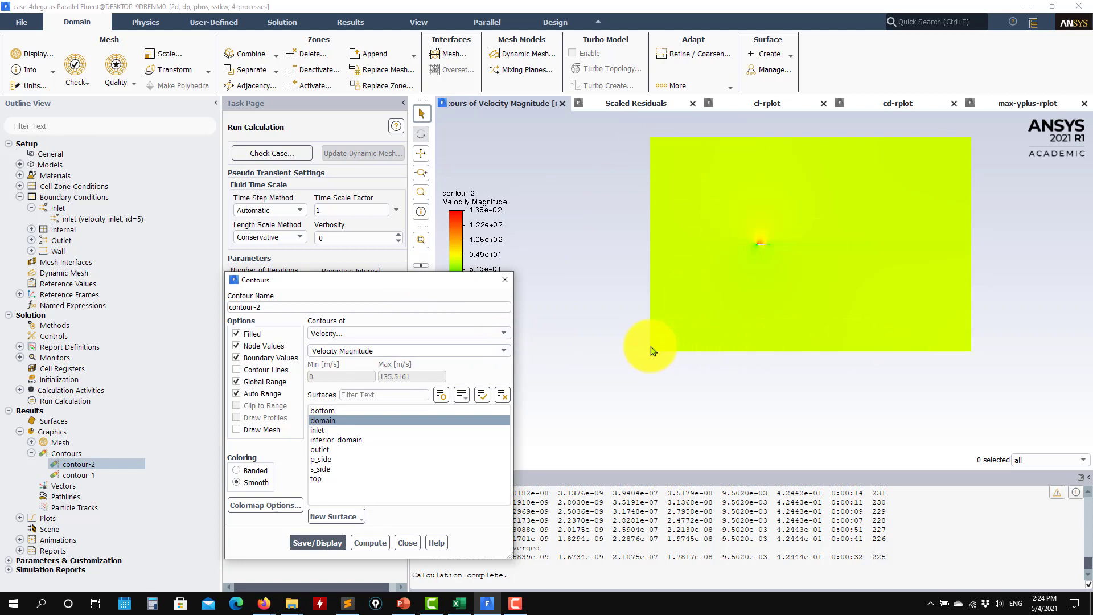
Step: Display contour-2 as Turbulent Kinetic Energy (k) over the domain and turn off its Auto Range
left_click(503, 333)
left_click(405, 372)
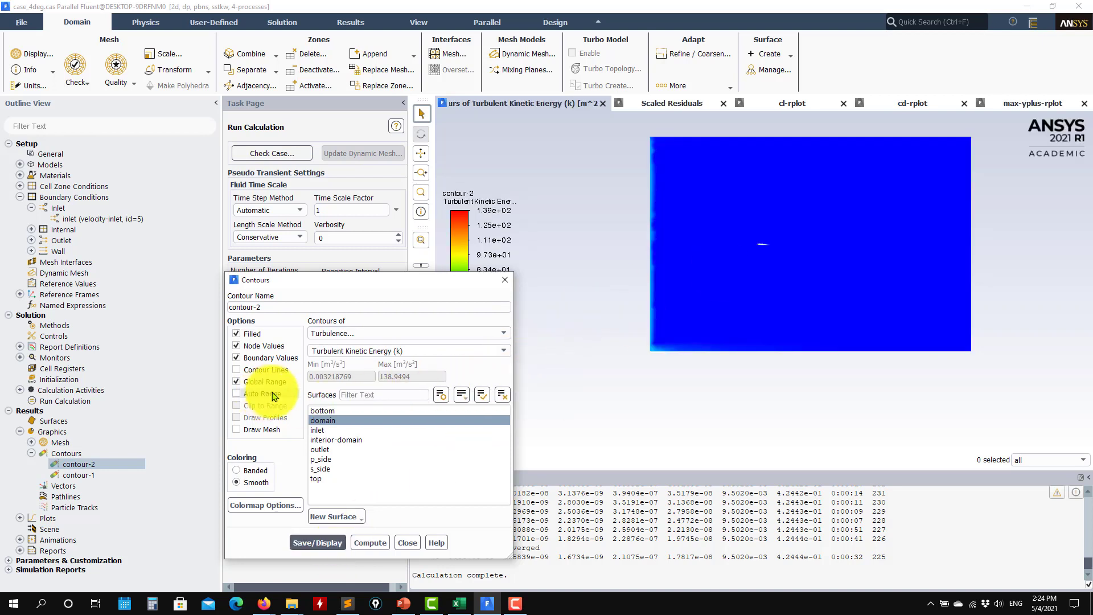
left_click(263, 393)
Step: Change contour-2 to Turbulent Viscosity, set its maximum to 0.001 kg/(m s) and redisplay the contours
left_click(479, 353)
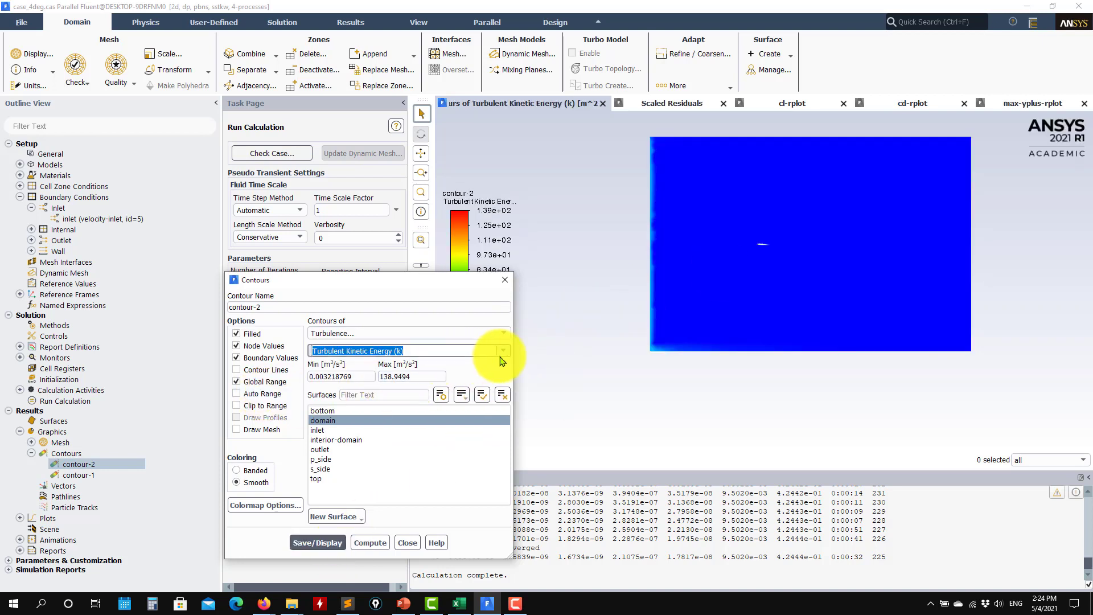
left_click(504, 350)
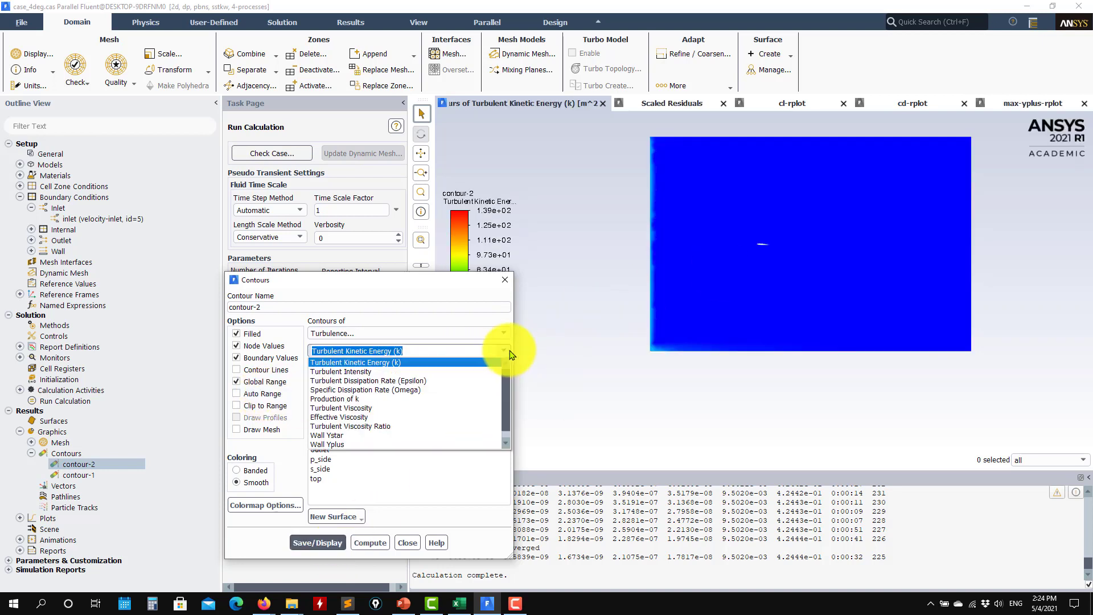
left_click(383, 408)
left_click(317, 531)
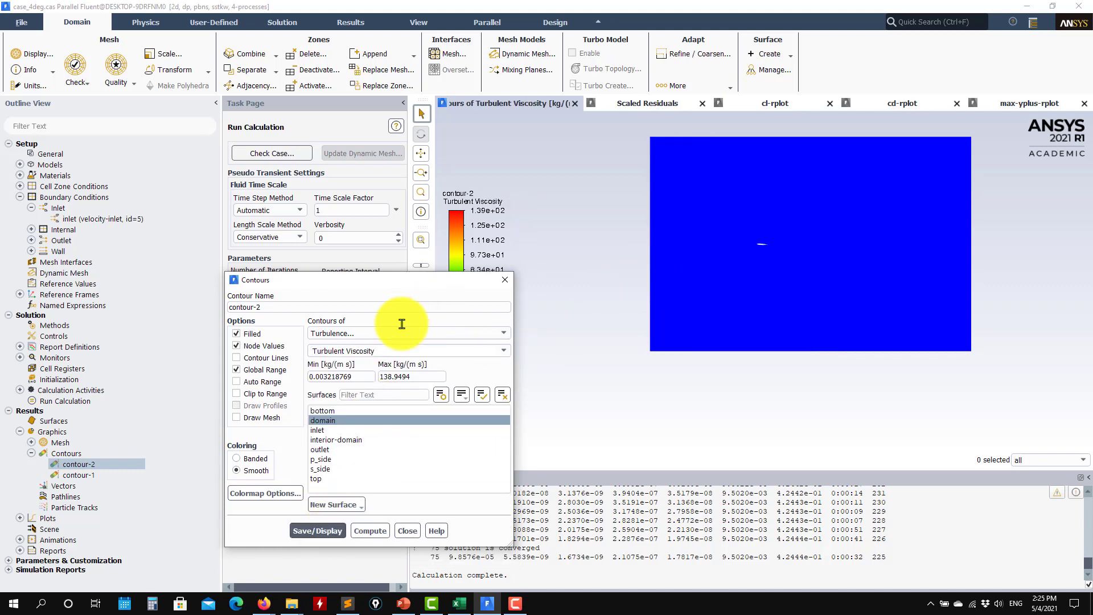
double_click(410, 376)
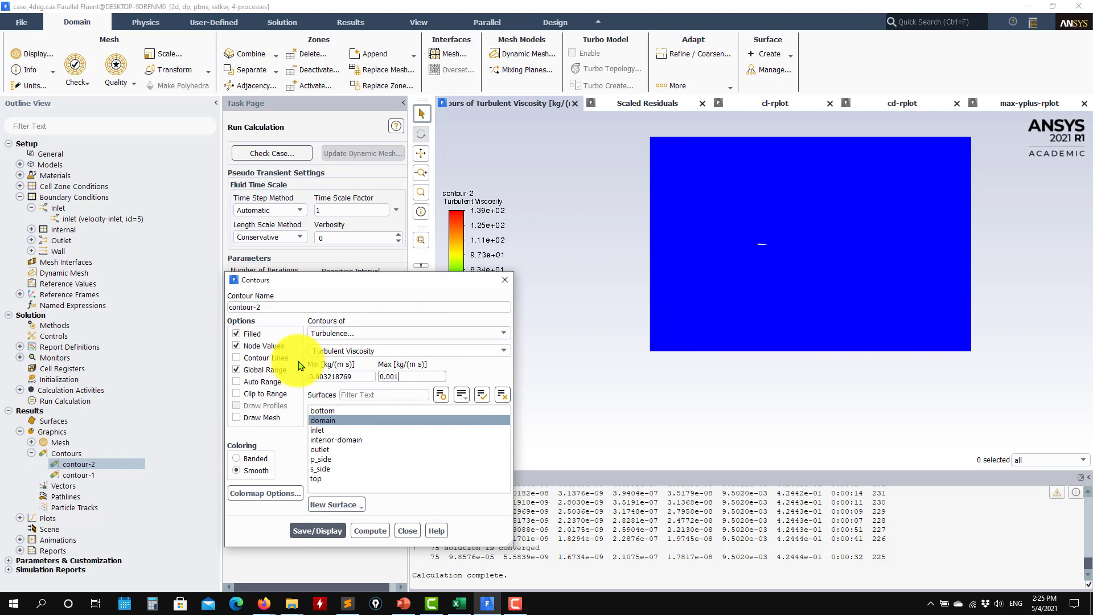
left_click(317, 530)
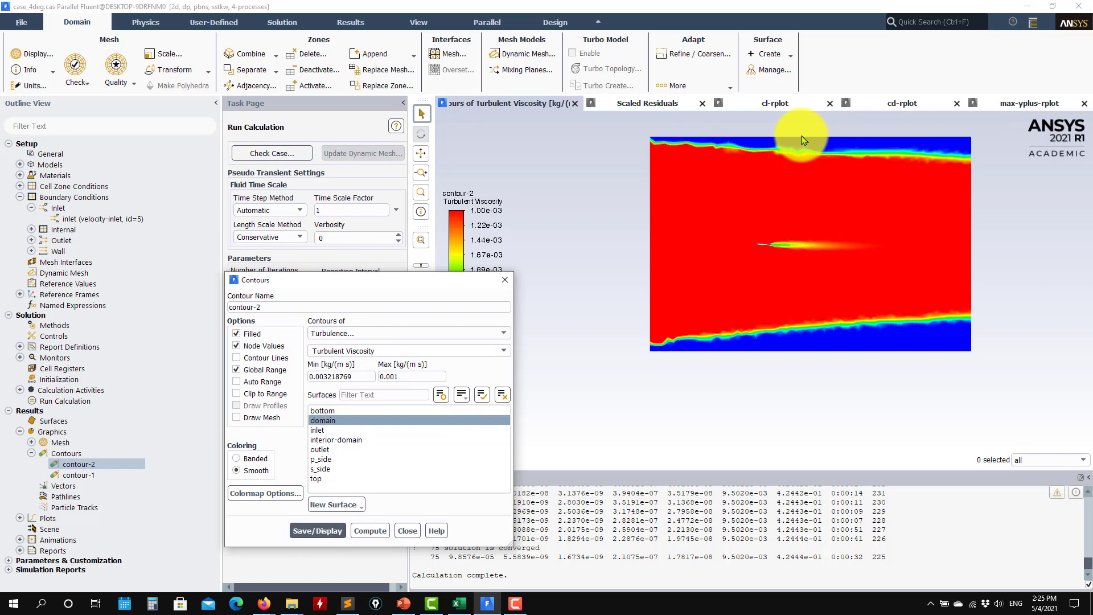
Step: Move the Contours dialog clear of the legend and examine turbulent viscosity around the airfoil, in the wake and near the domain boundaries
left_click_drag(424, 274, 304, 190)
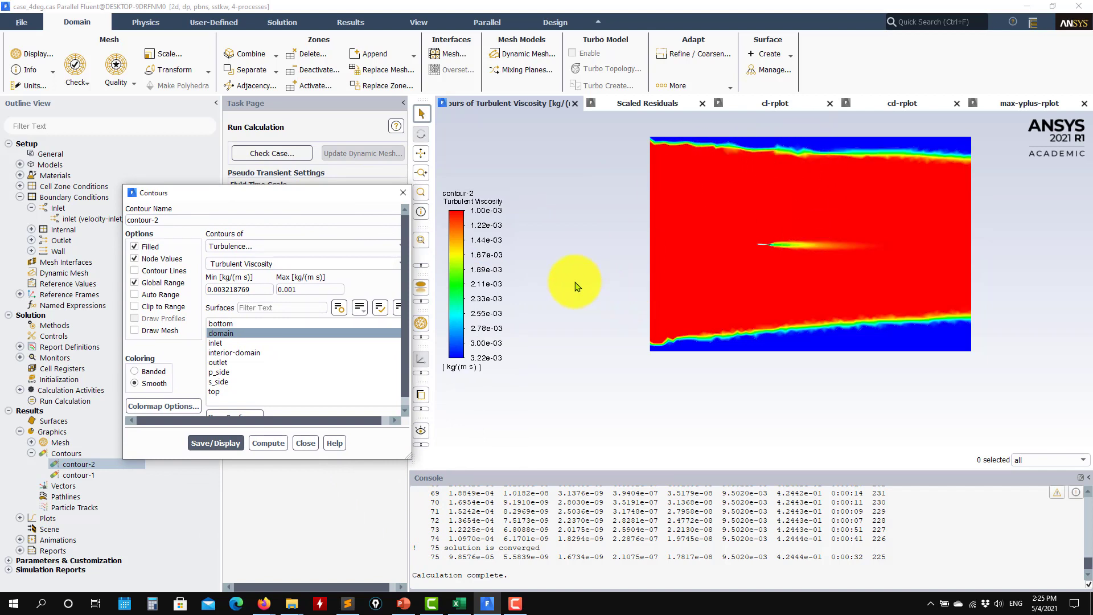
scroll(747, 249, "up", 6)
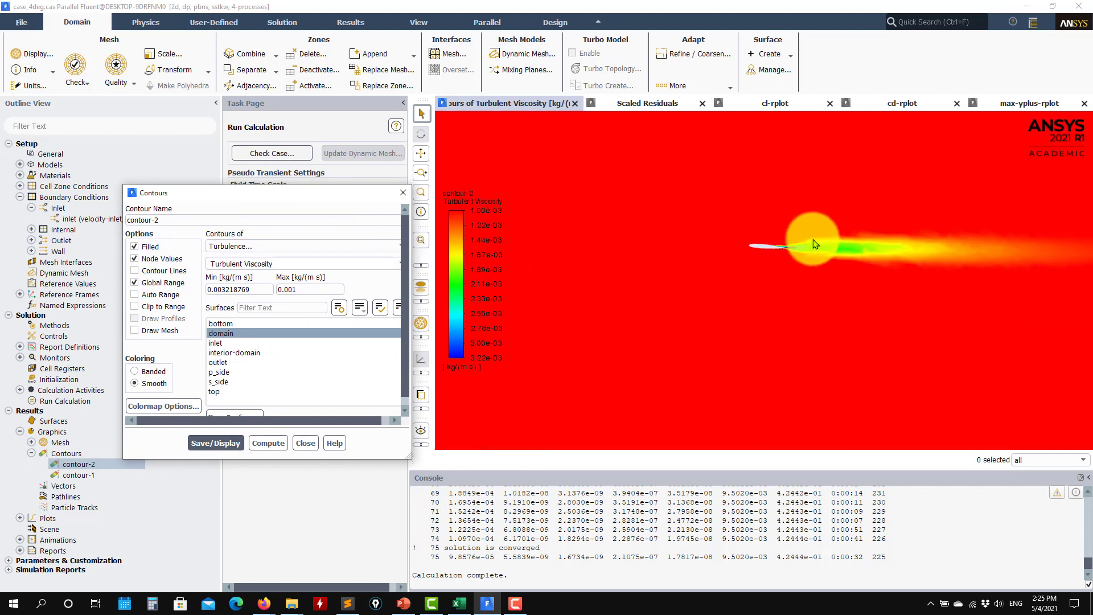
scroll(717, 281, "up", 2)
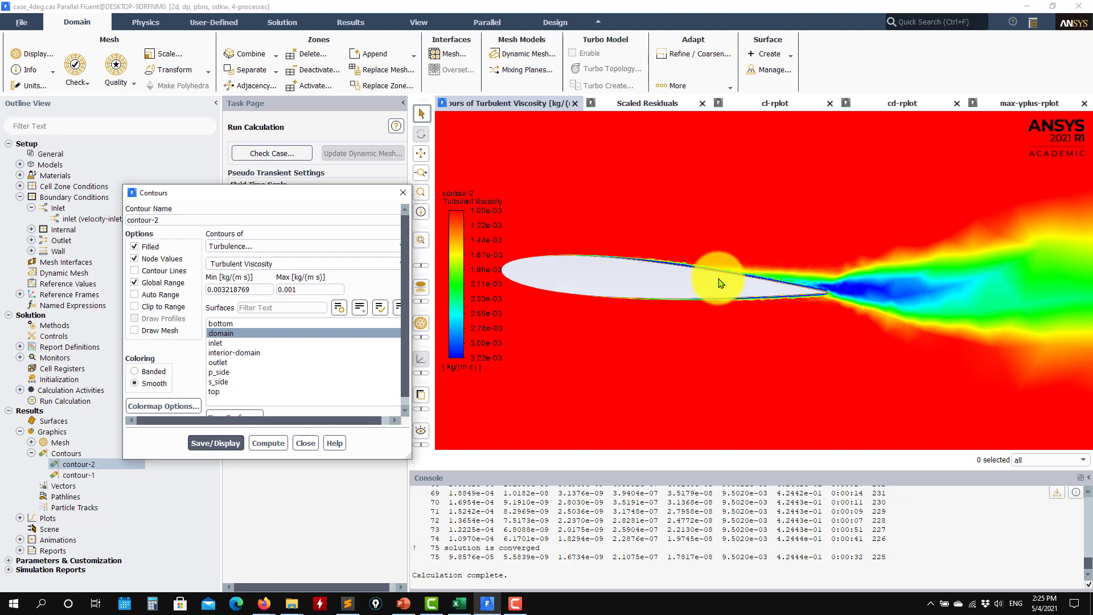
scroll(681, 293, "down", 8)
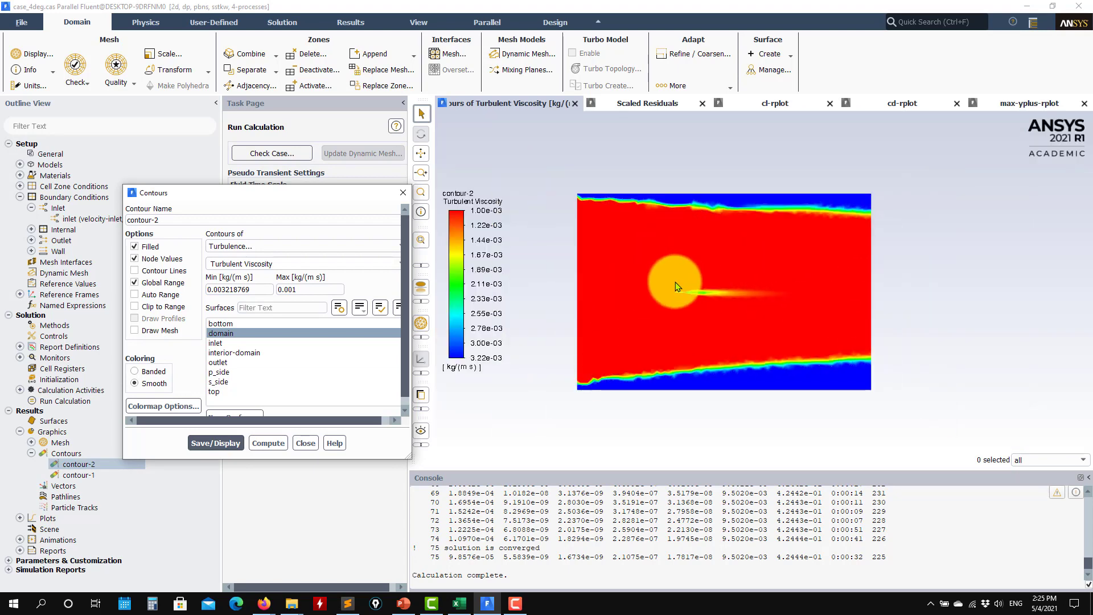
scroll(678, 284, "up", 4)
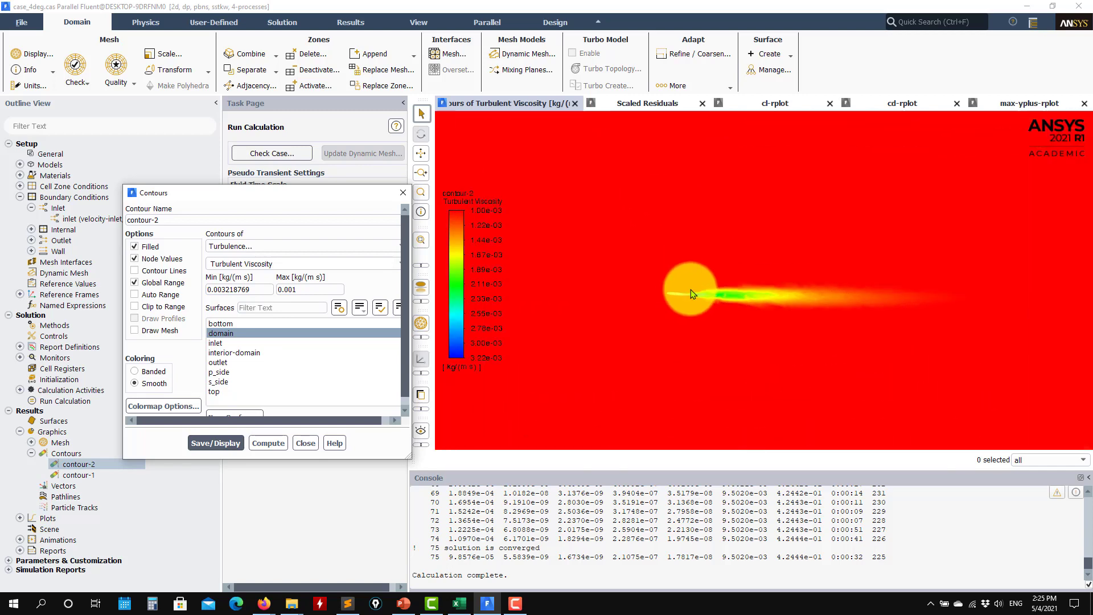
scroll(691, 292, "down", 3)
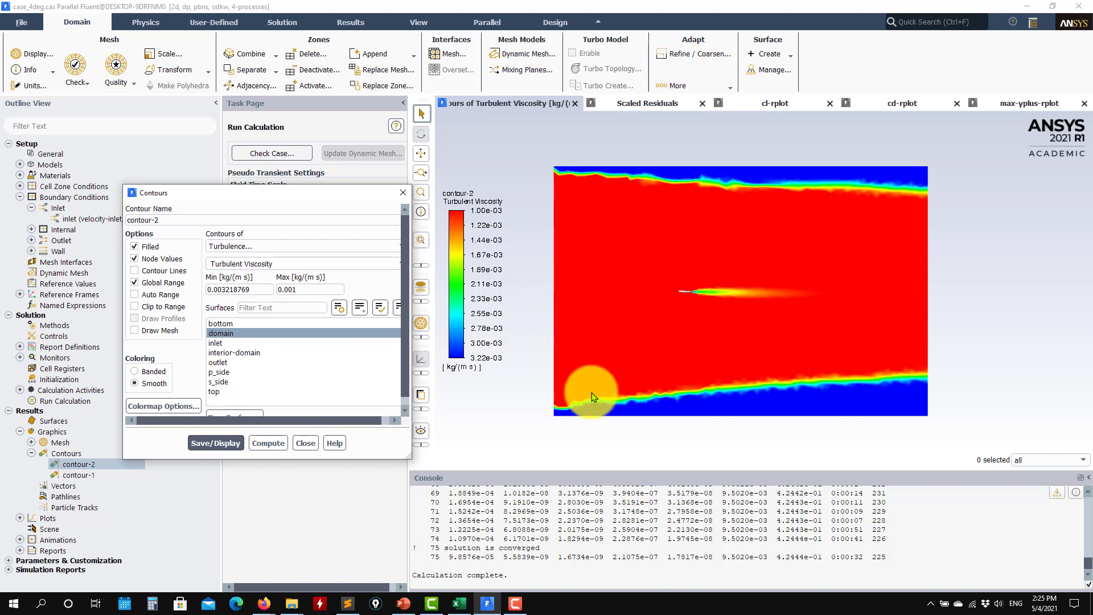
Step: Change contour-2 to Effective Viscosity and display it on the domain surface
left_click(360, 263)
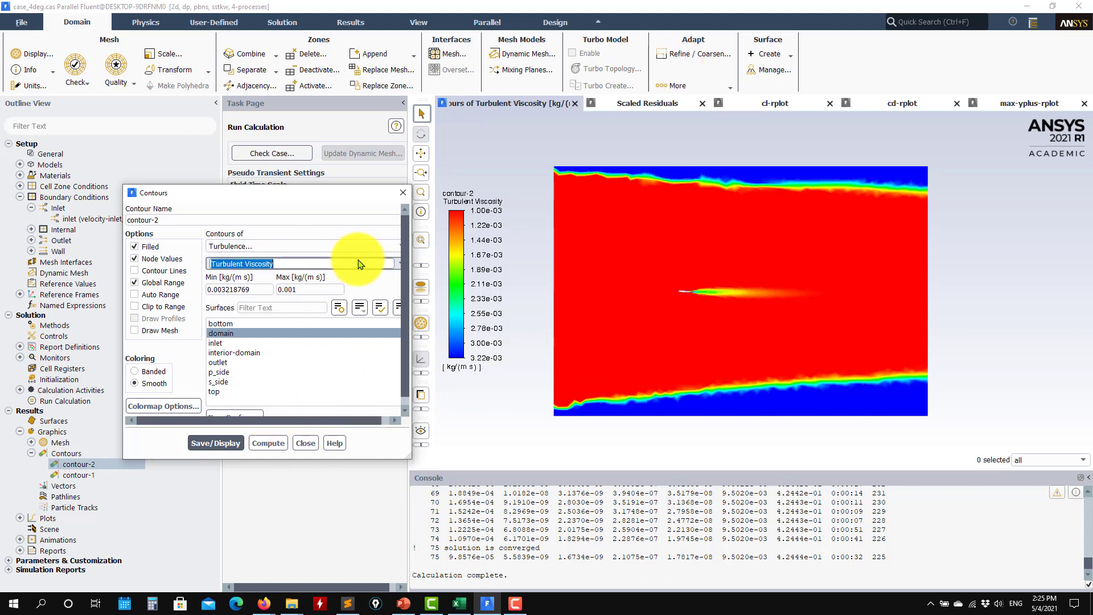
left_click(401, 262)
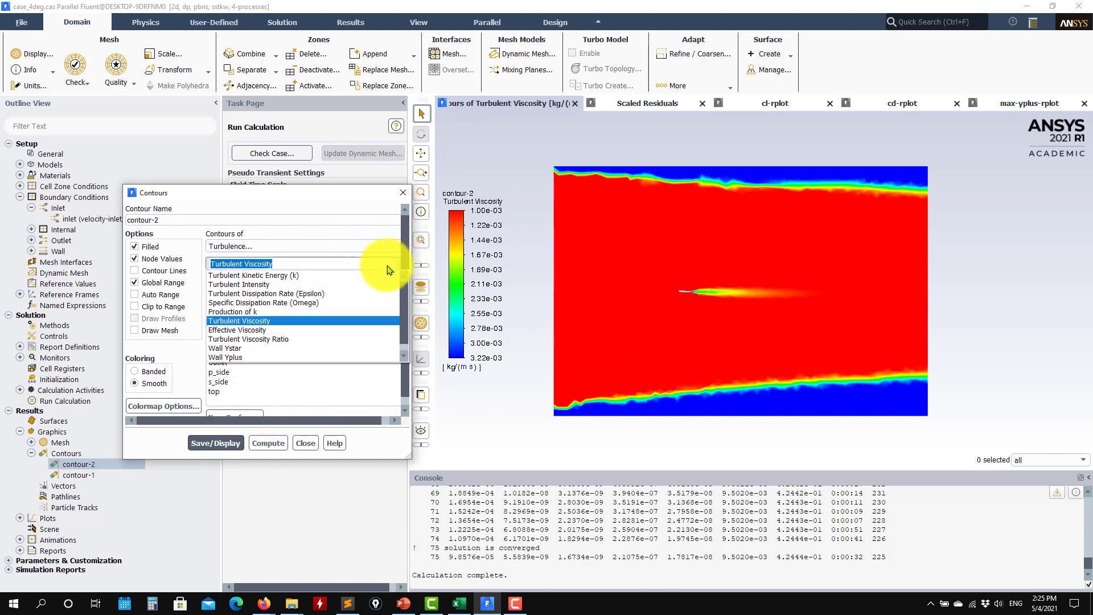
left_click(224, 361)
left_click(215, 442)
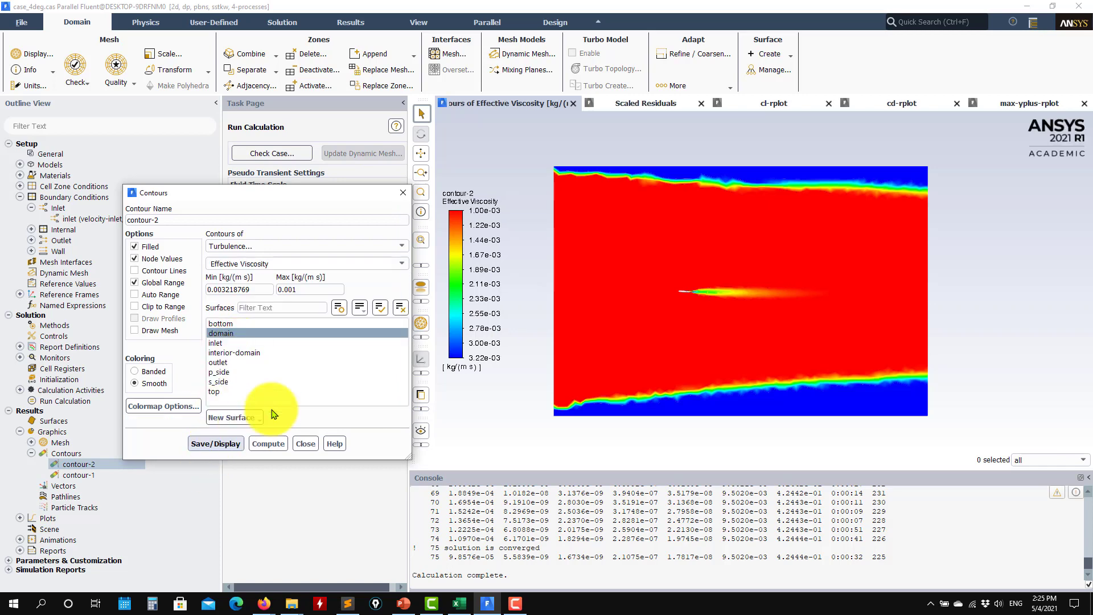
Step: Change contour-2 to Turbulent Viscosity Ratio and display it with Auto Range enabled
left_click(398, 263)
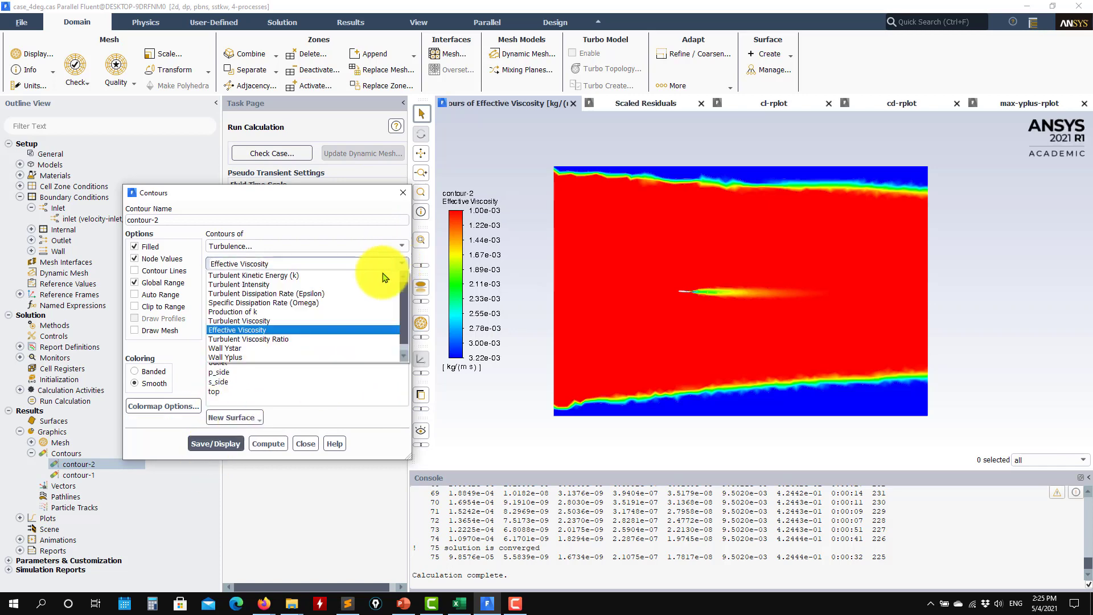
left_click(259, 337)
left_click(215, 443)
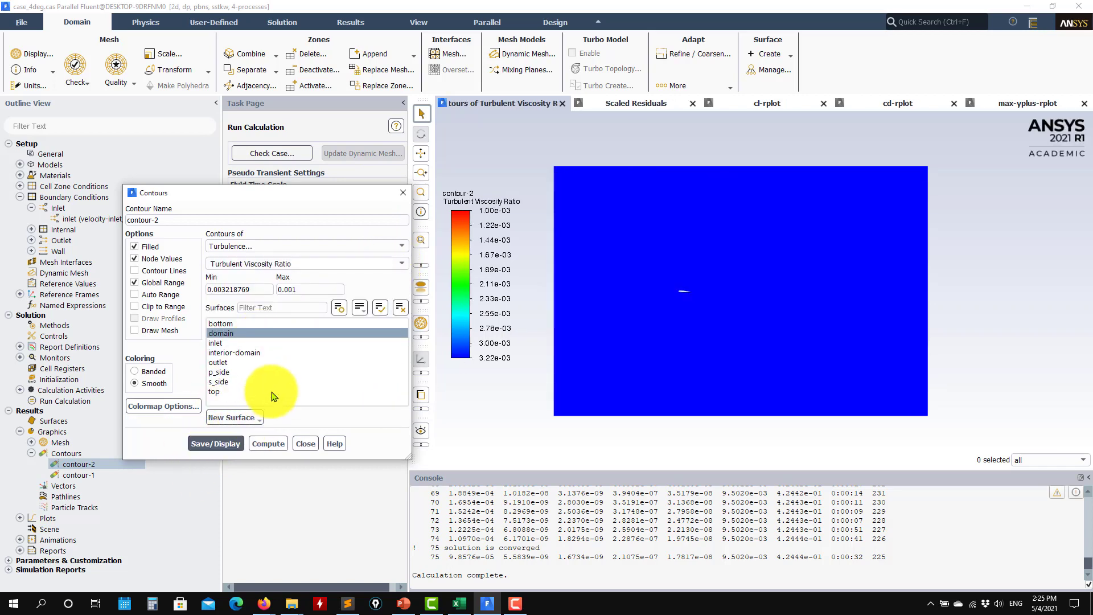
left_click(216, 444)
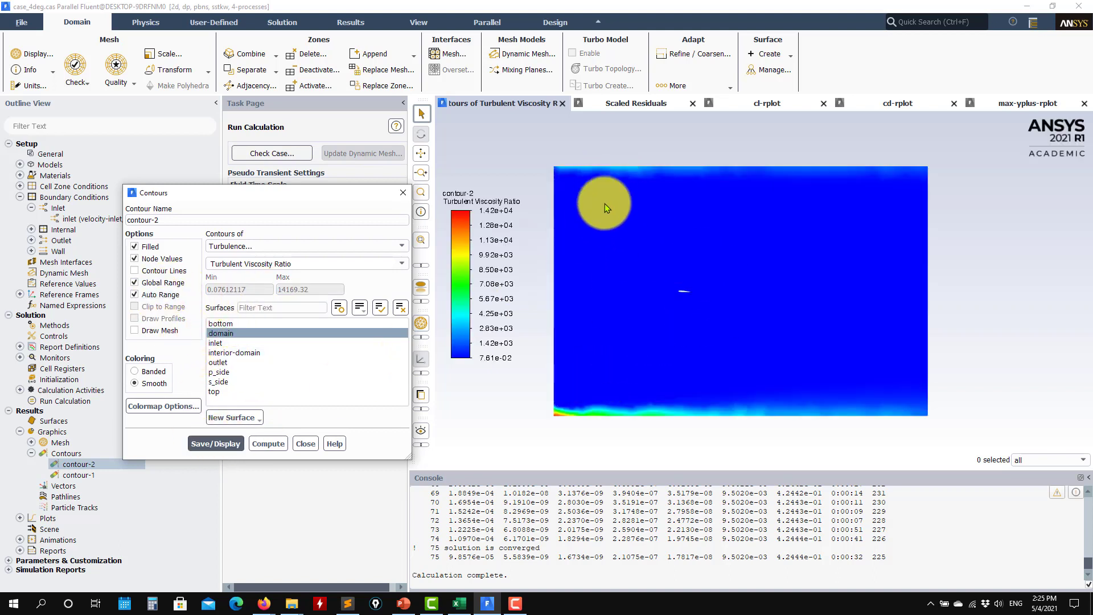
Step: Disable Auto Range for contour-2, set the Turbulent Viscosity Ratio maximum to 100, redisplay it and examine the airfoil wake
left_click(159, 295)
double_click(315, 290)
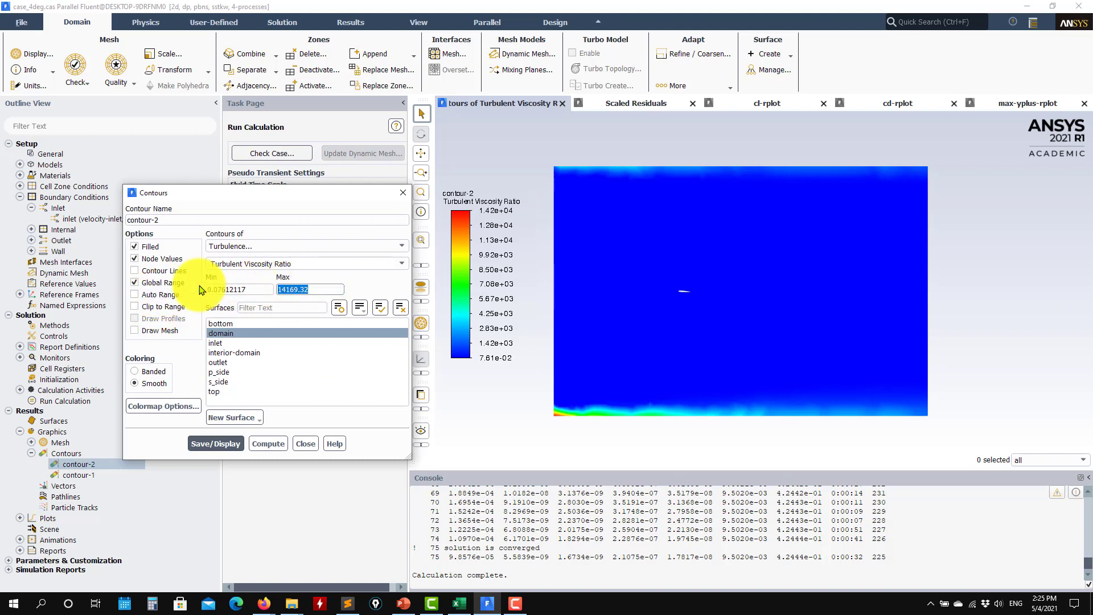
left_click(215, 444)
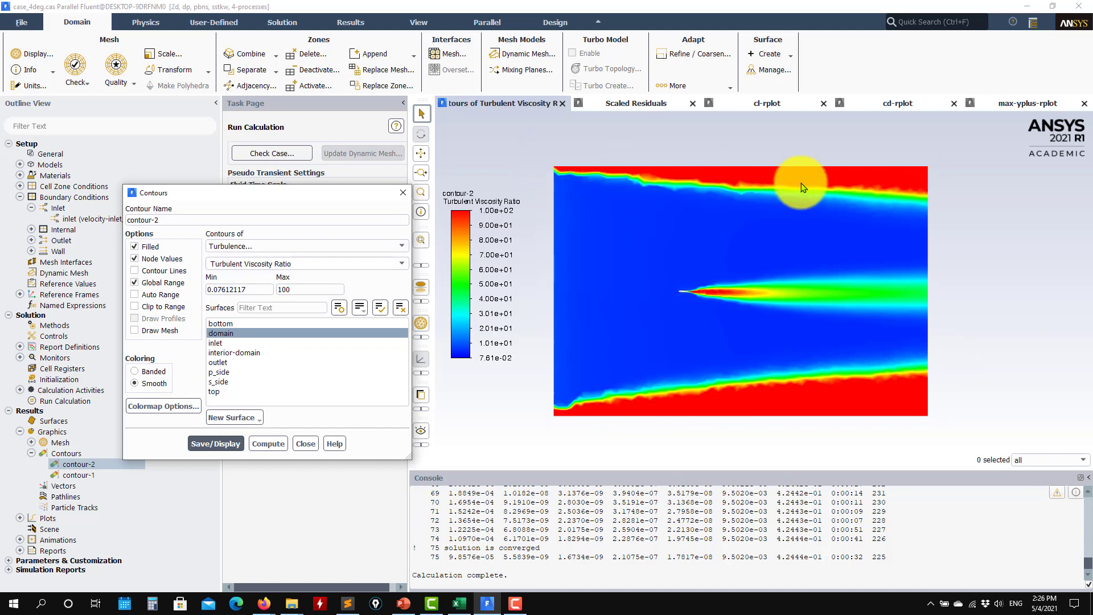
left_click(583, 397)
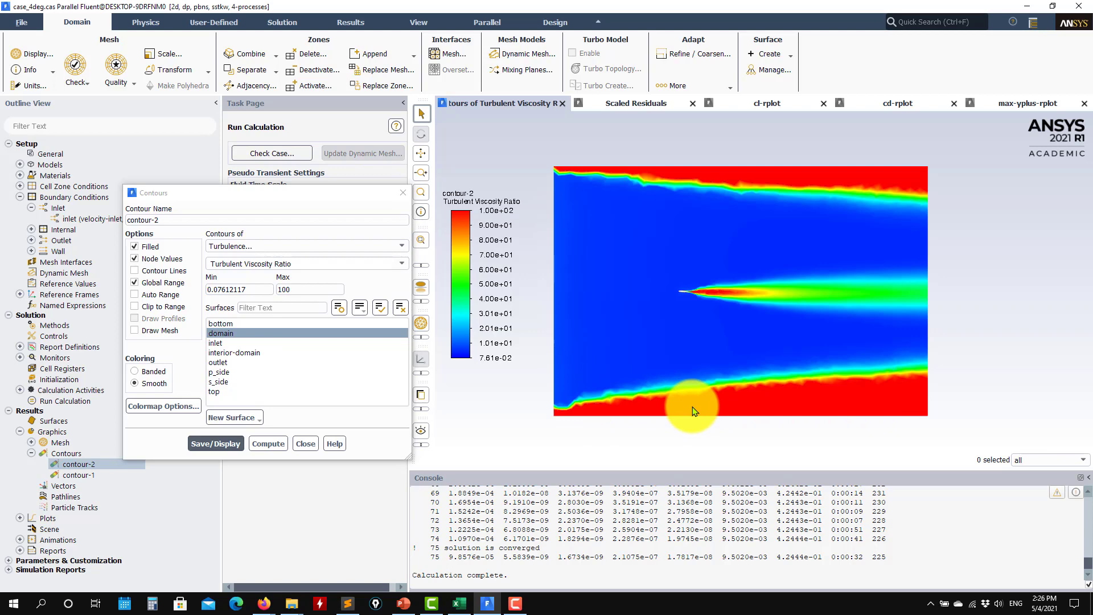
scroll(703, 325, "up", 4)
scroll(683, 229, "down", 1)
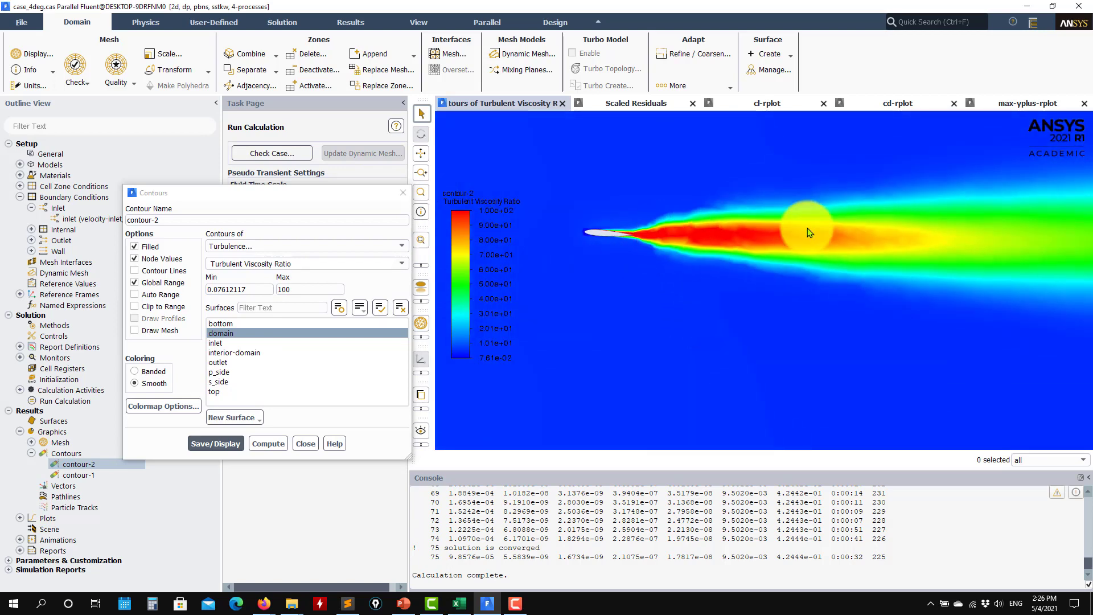
scroll(777, 222, "down", 5)
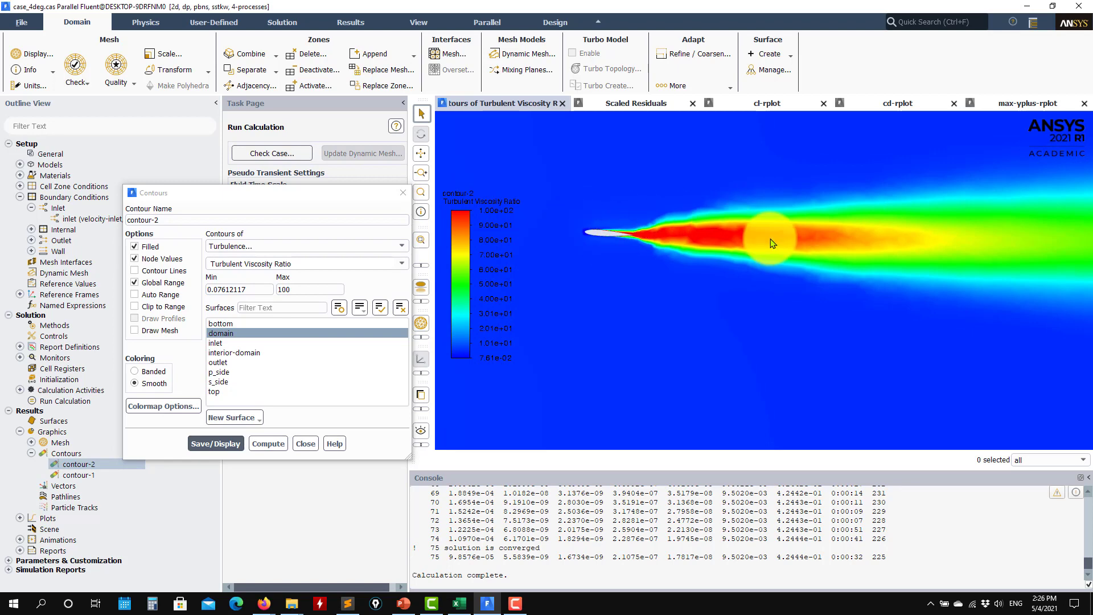
scroll(784, 228, "down", 1)
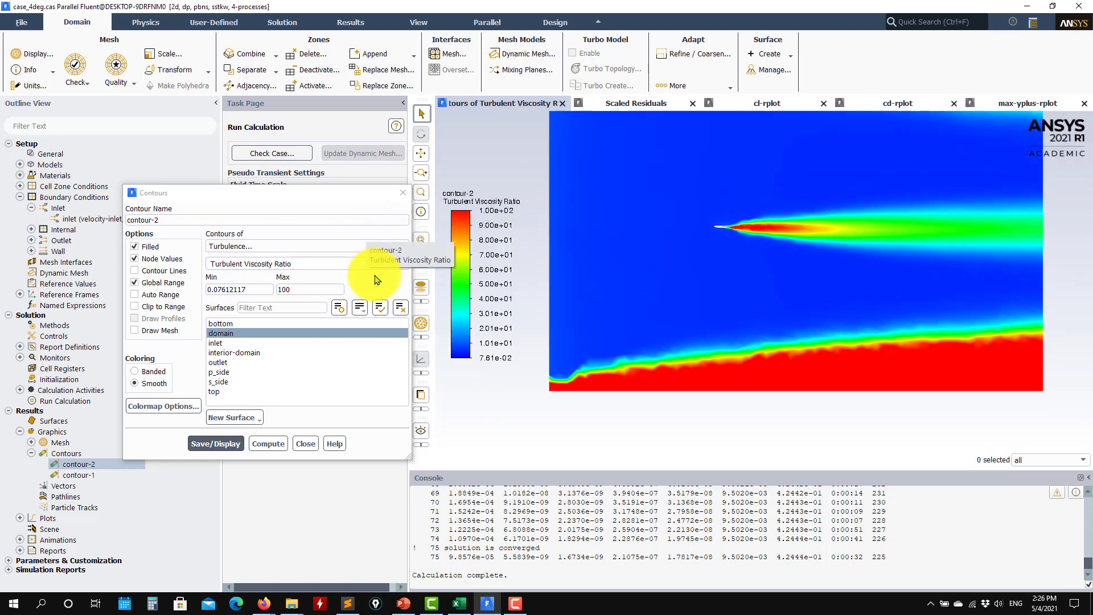
Step: Change contour-2 to Turbulent Viscosity, enable Auto Range, redisplay it on the domain surface and close the Contours dialog
left_click(400, 268)
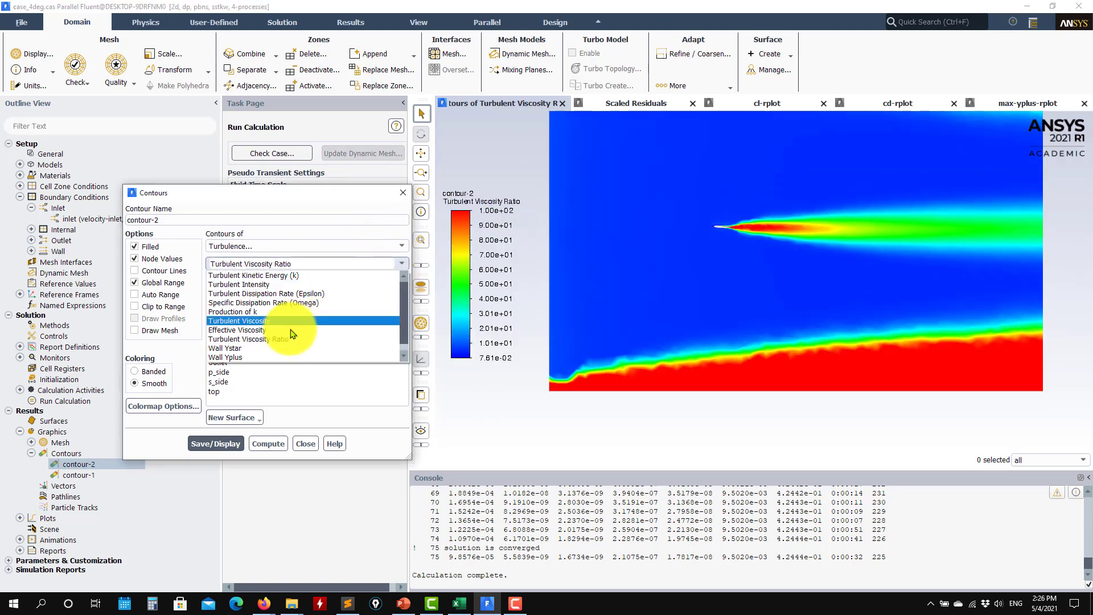
left_click(275, 255)
left_click(215, 443)
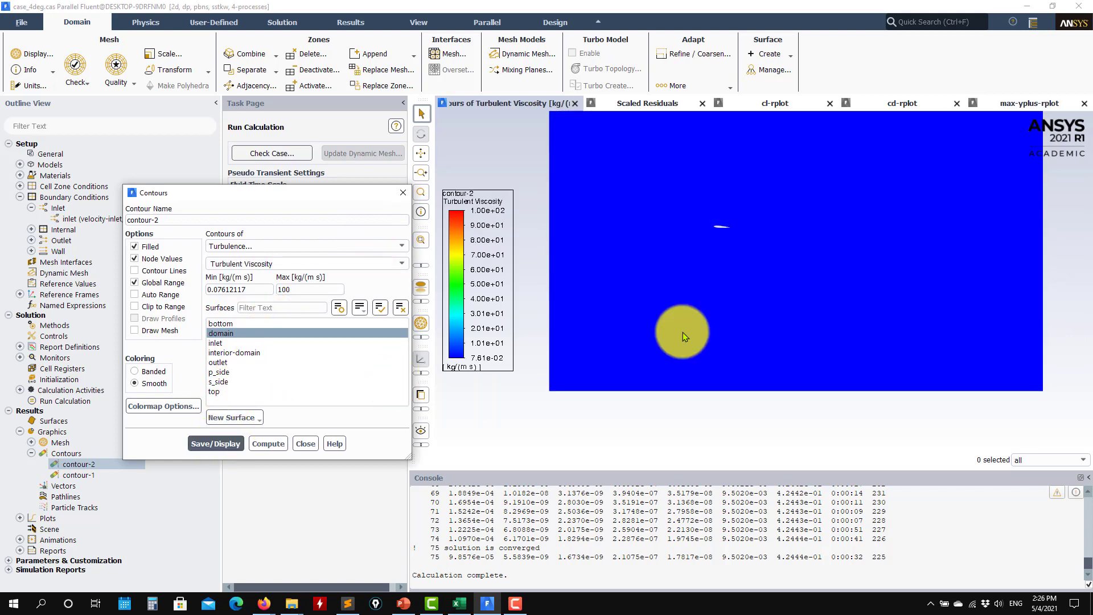
left_click(157, 307)
left_click(161, 296)
left_click(215, 444)
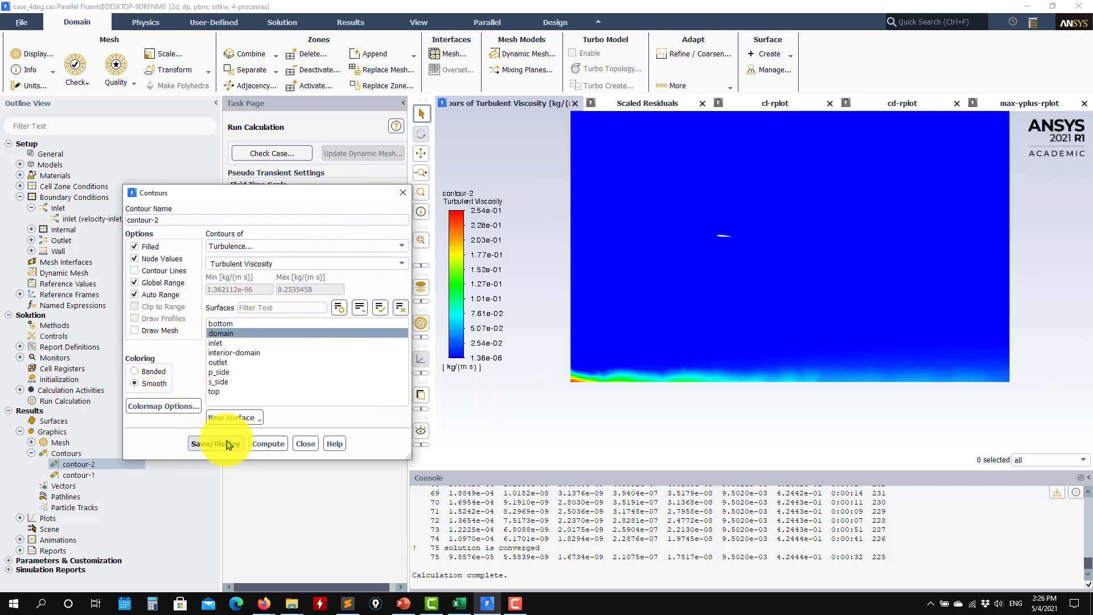
scroll(661, 345, "down", 2)
scroll(681, 333, "up", 3)
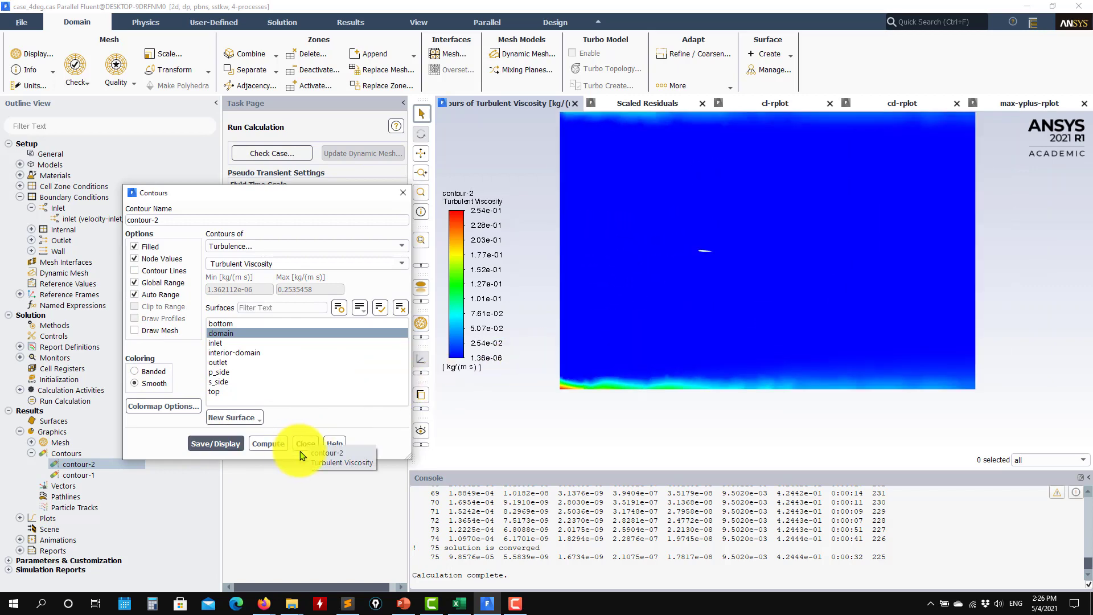
left_click(305, 443)
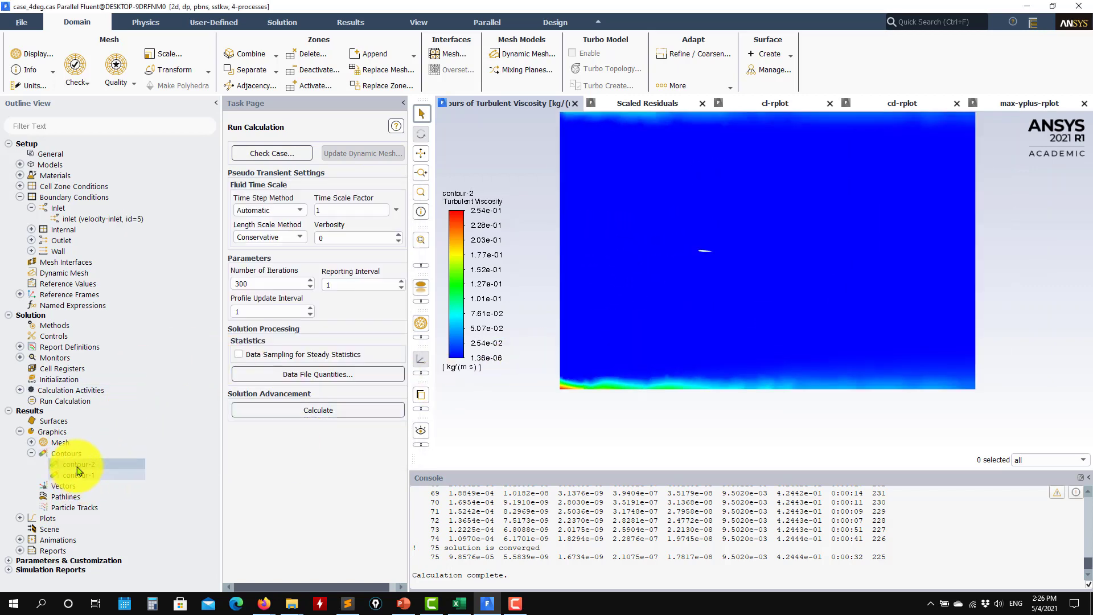
Step: Create an XY plot of static pressure along the X direction for p_side and s_side, keeping its dialog clear of the graph
left_click(20, 348)
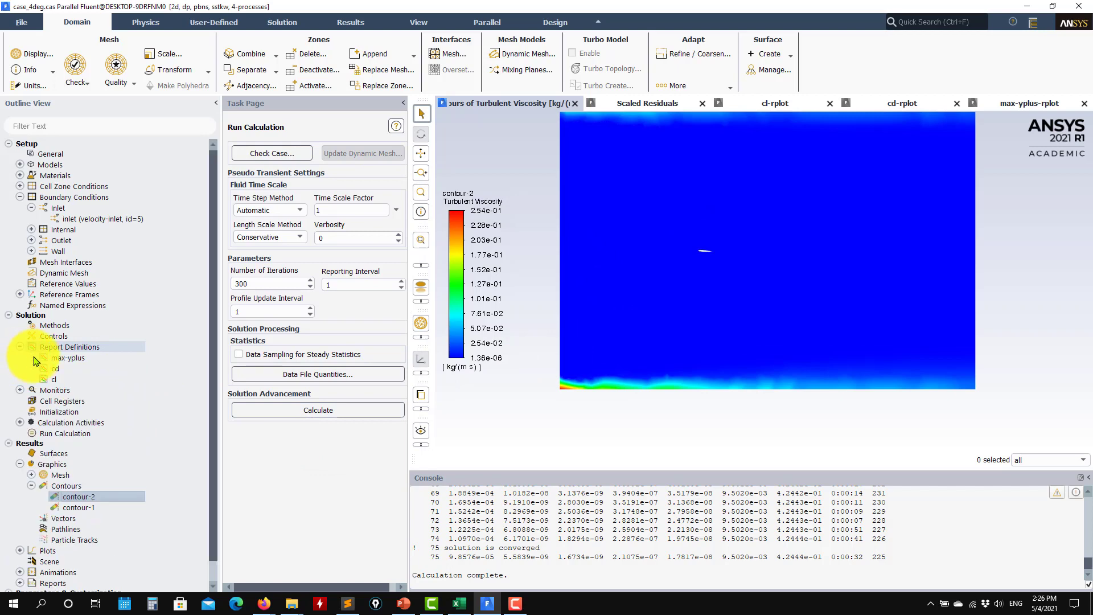
left_click(20, 346)
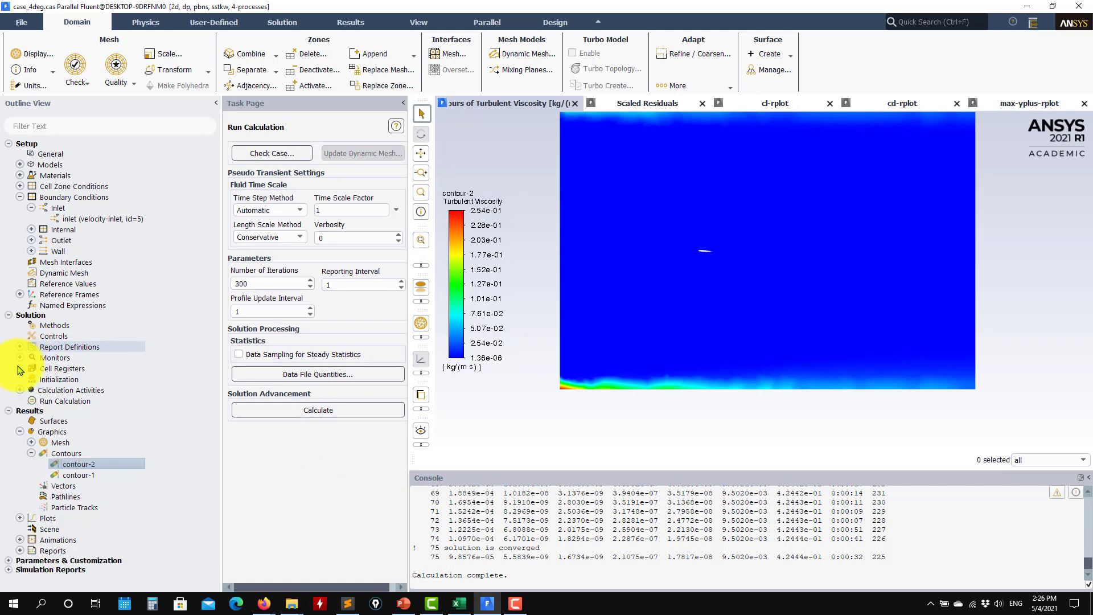
left_click(20, 519)
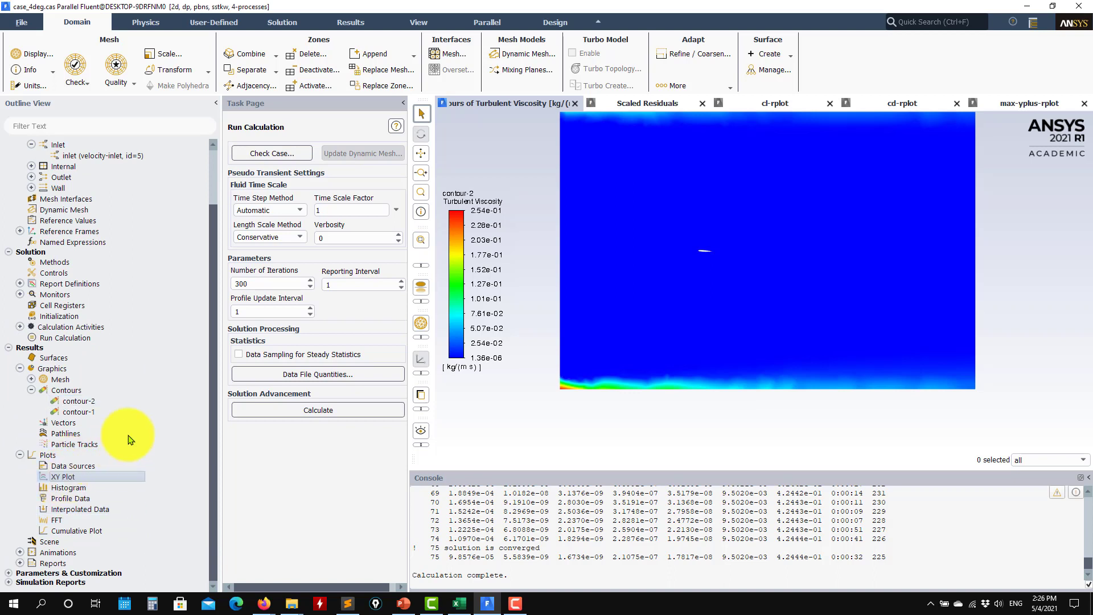
double_click(74, 476)
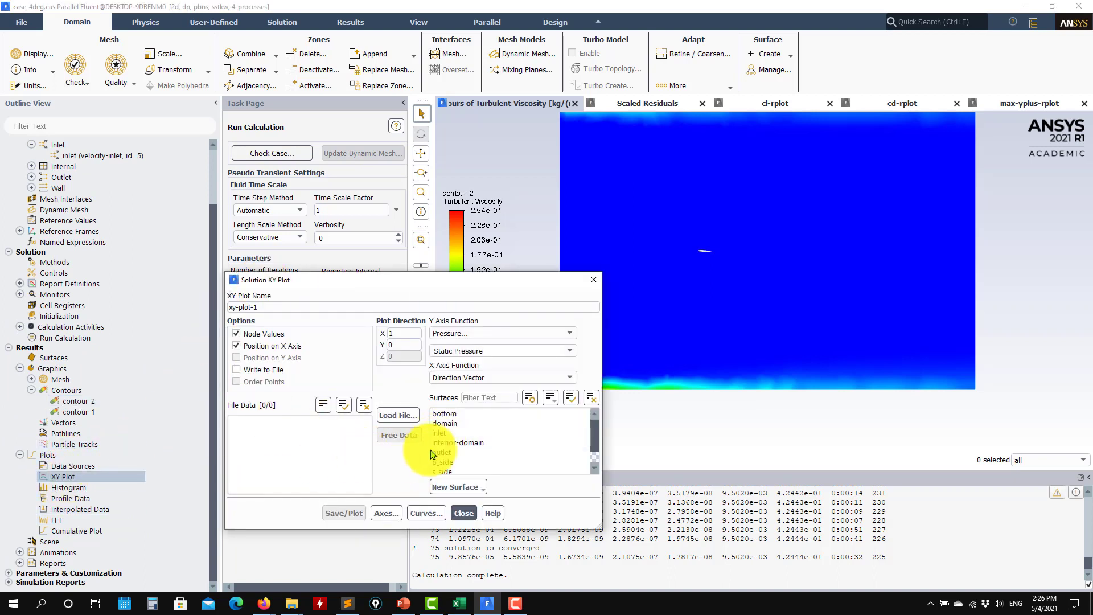
left_click(464, 470)
scroll(470, 456, "down", 1)
left_click(464, 443)
left_click(329, 509)
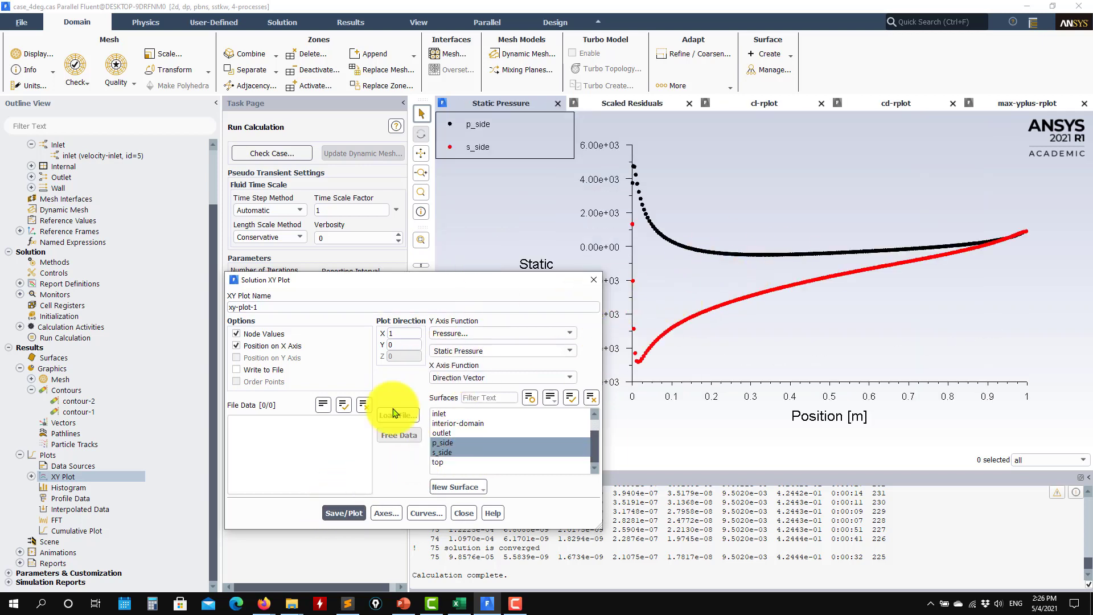
left_click_drag(461, 293, 297, 201)
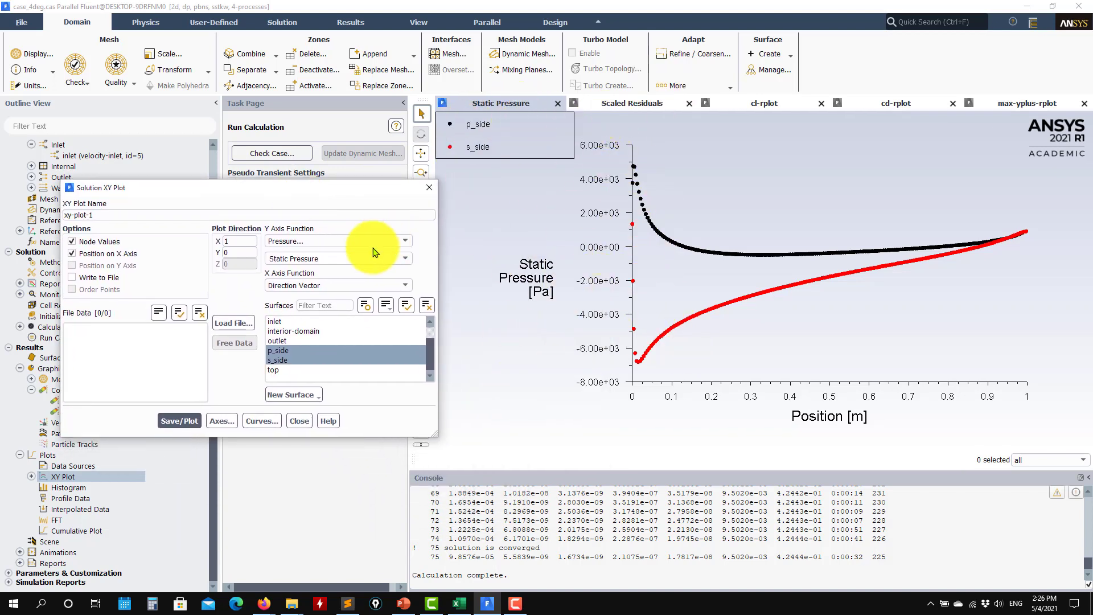
Step: Change the XY plot's Y axis function to Pressure Coefficient and replot it for p_side and s_side
left_click(398, 259)
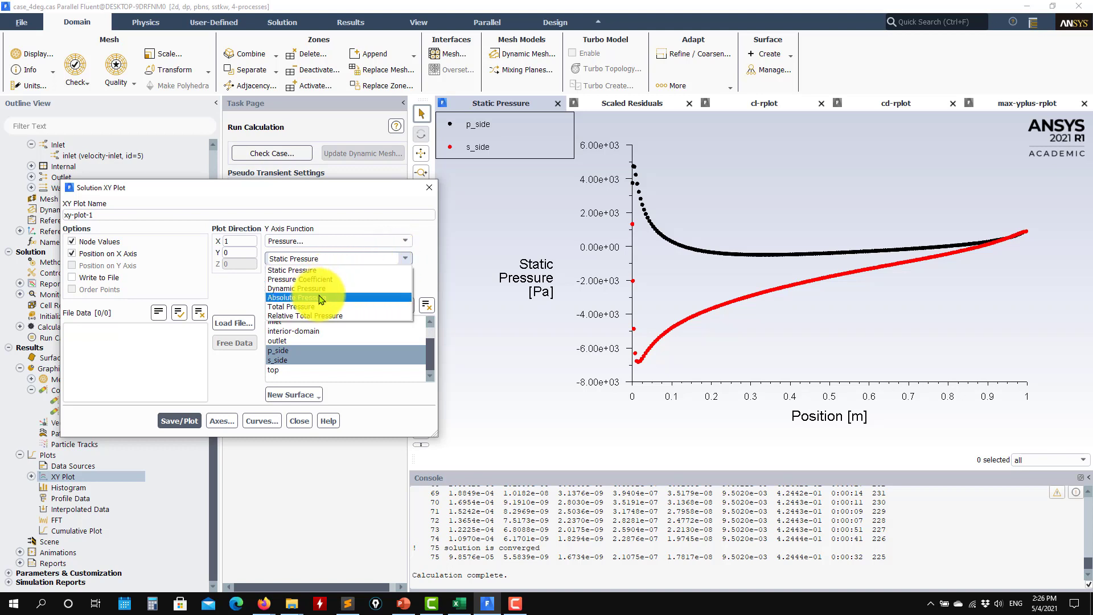
left_click(300, 279)
left_click(179, 420)
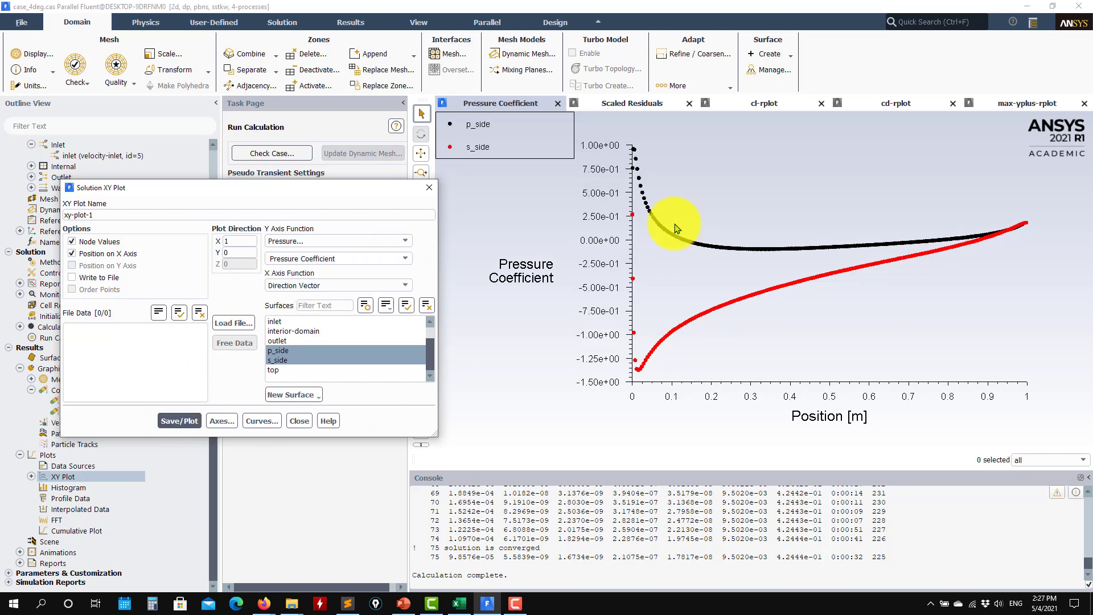
Step: Change the XY plot's Y axis function to Turbulence, Wall Yplus, replot it for both airfoil sides and close the dialog
left_click(401, 241)
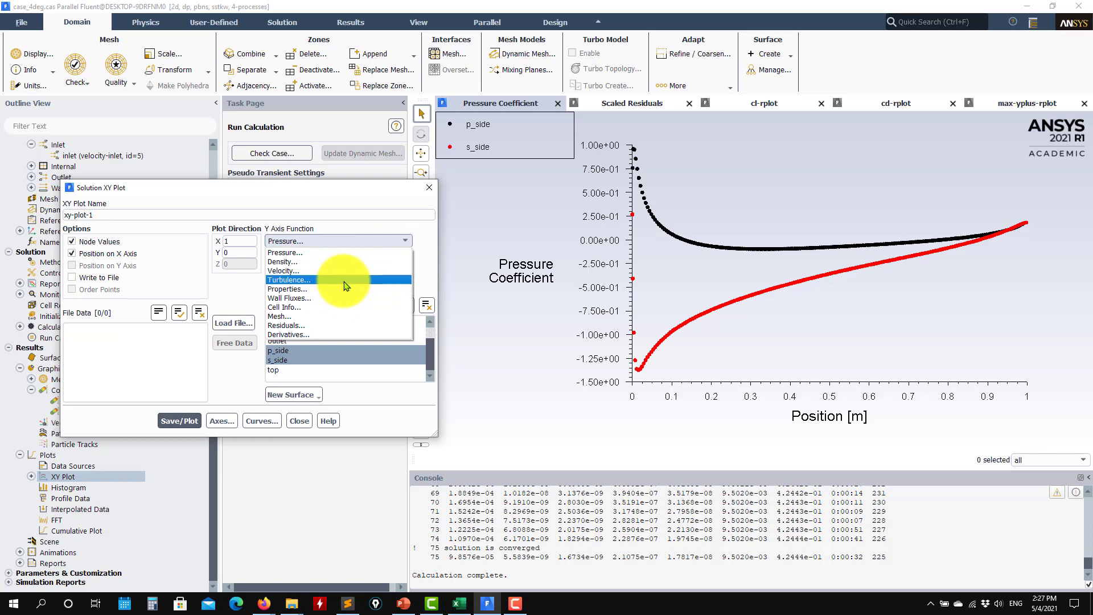
left_click(347, 279)
left_click(382, 259)
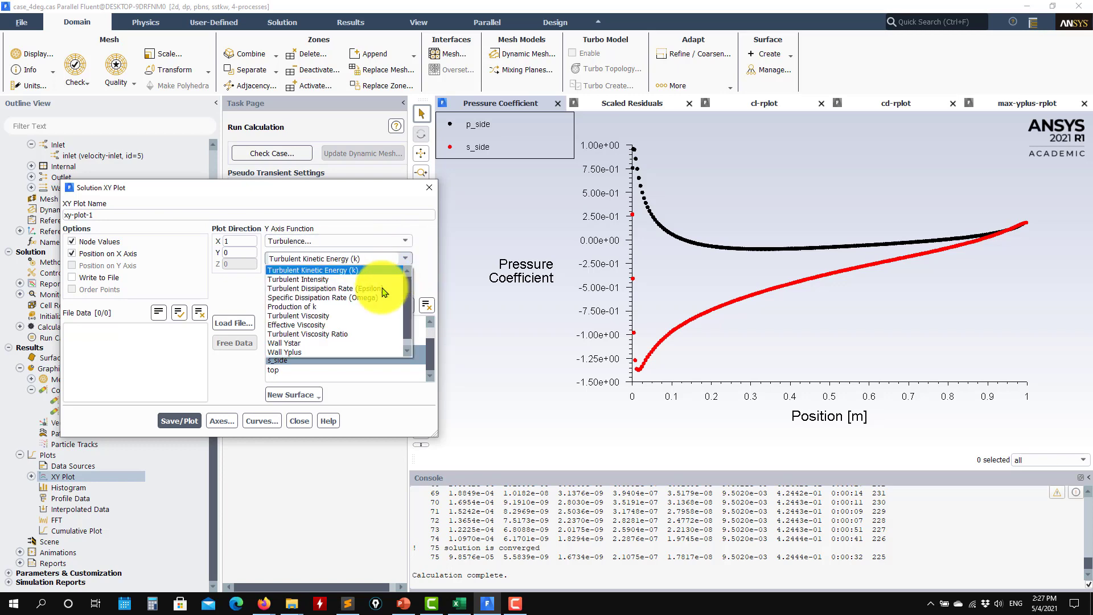
left_click(284, 351)
left_click(180, 421)
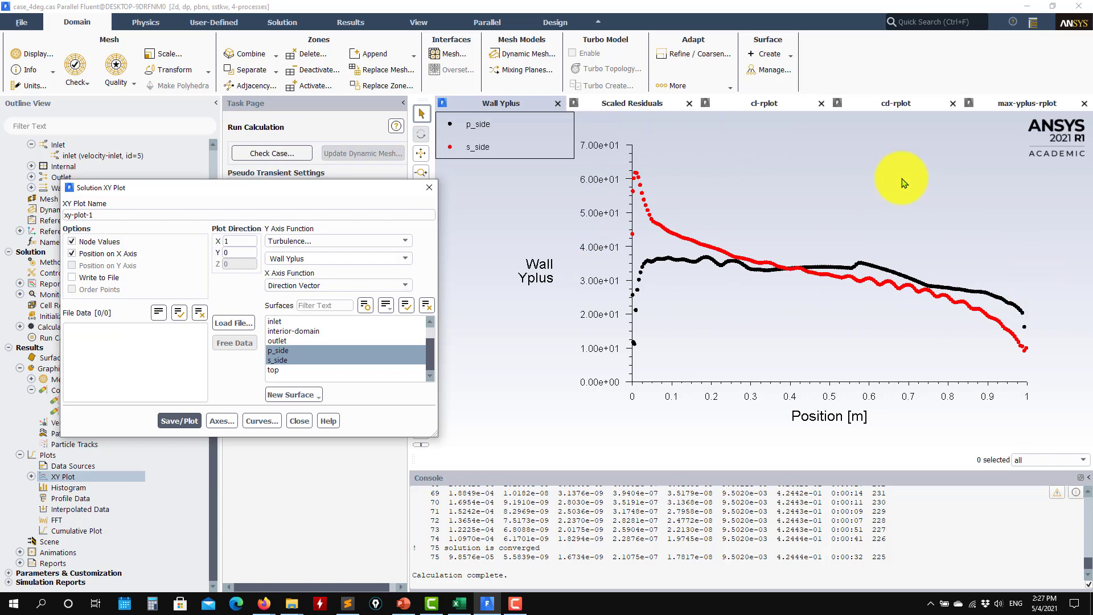
left_click(299, 421)
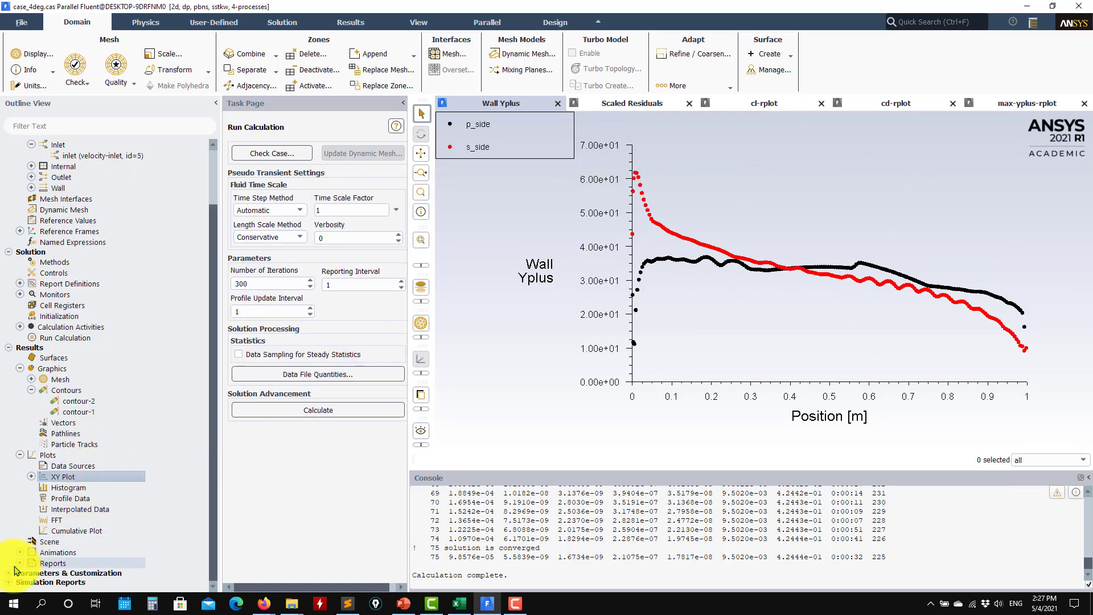
Step: Open the Surface Integrals report, select p_side and s_side as surfaces and set the report type to Facet Average
scroll(46, 544, "down", 2)
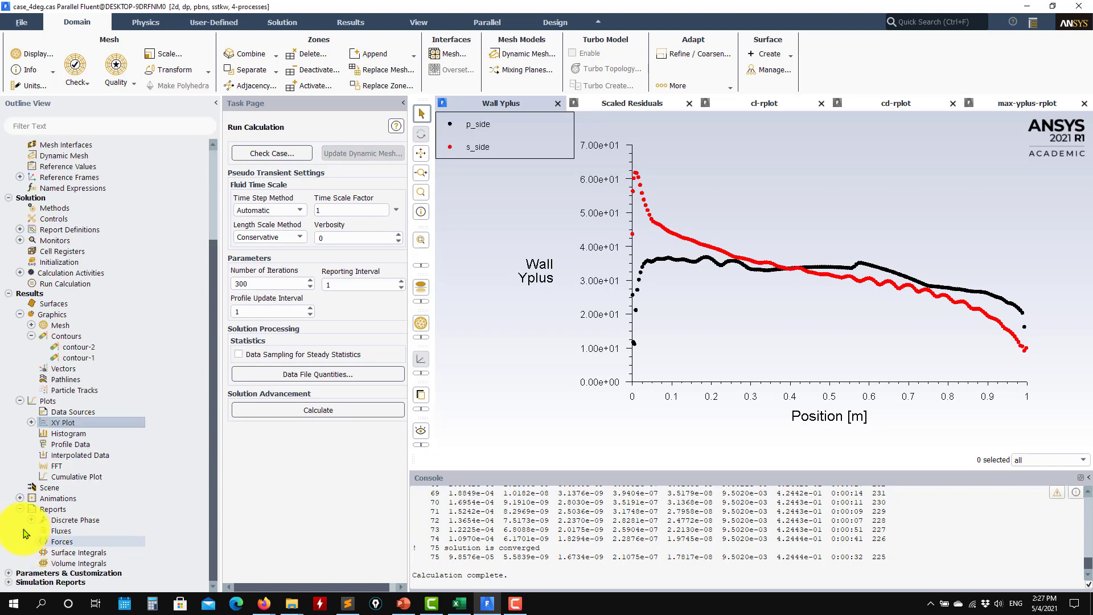
left_click(78, 562)
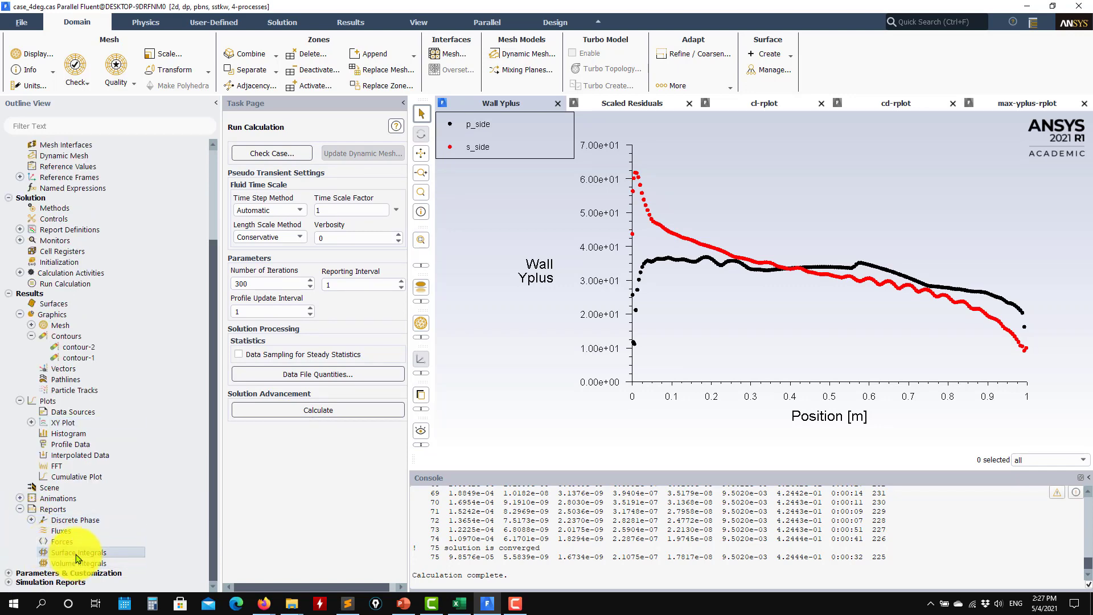
double_click(76, 553)
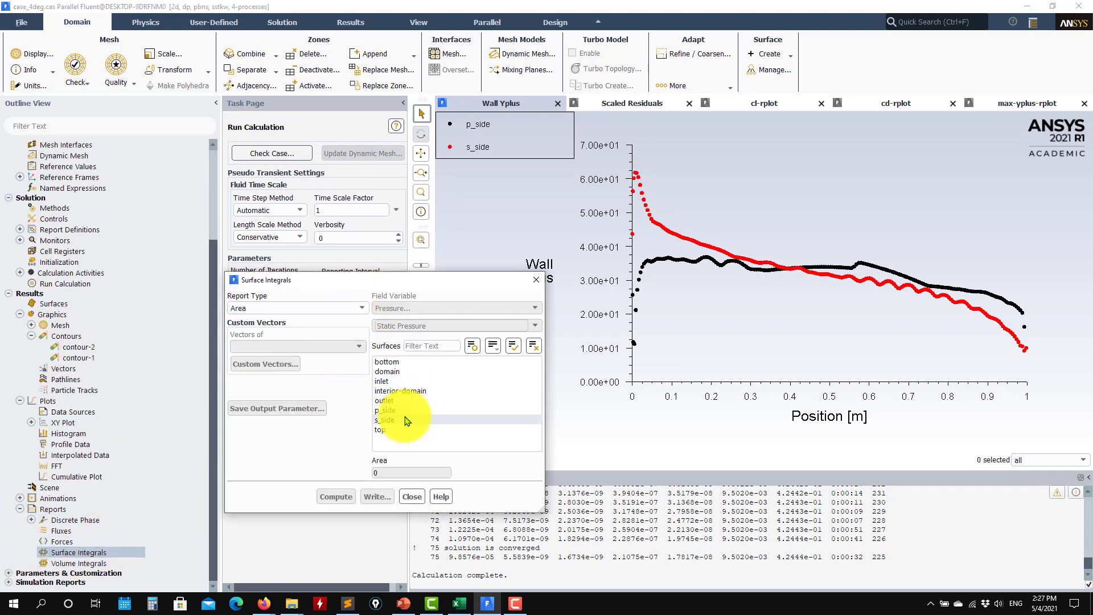
left_click(407, 421)
left_click(387, 410)
left_click(312, 308)
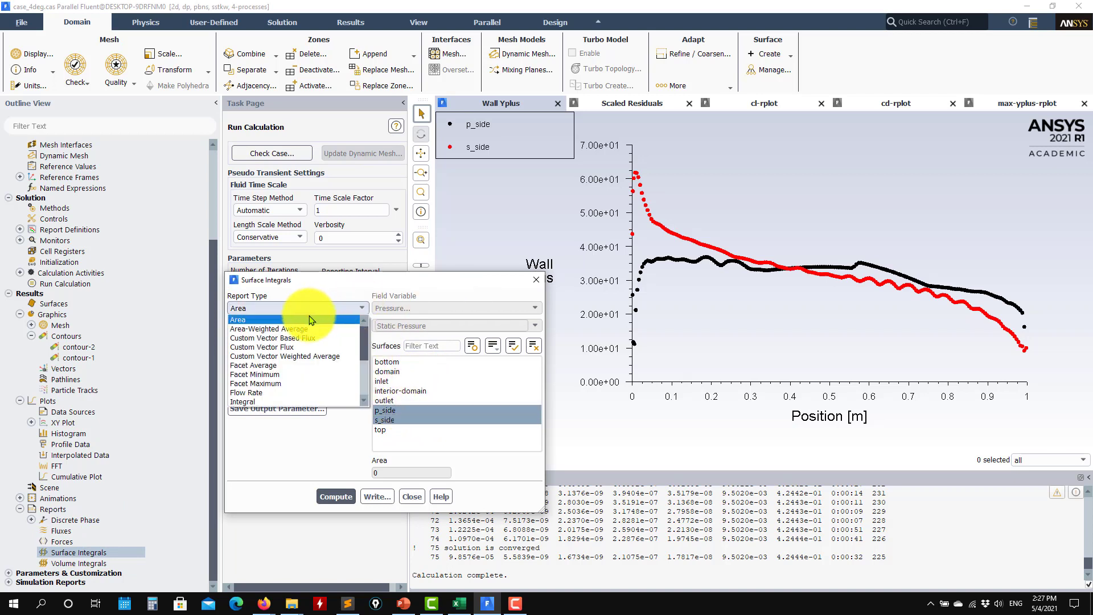
left_click(286, 371)
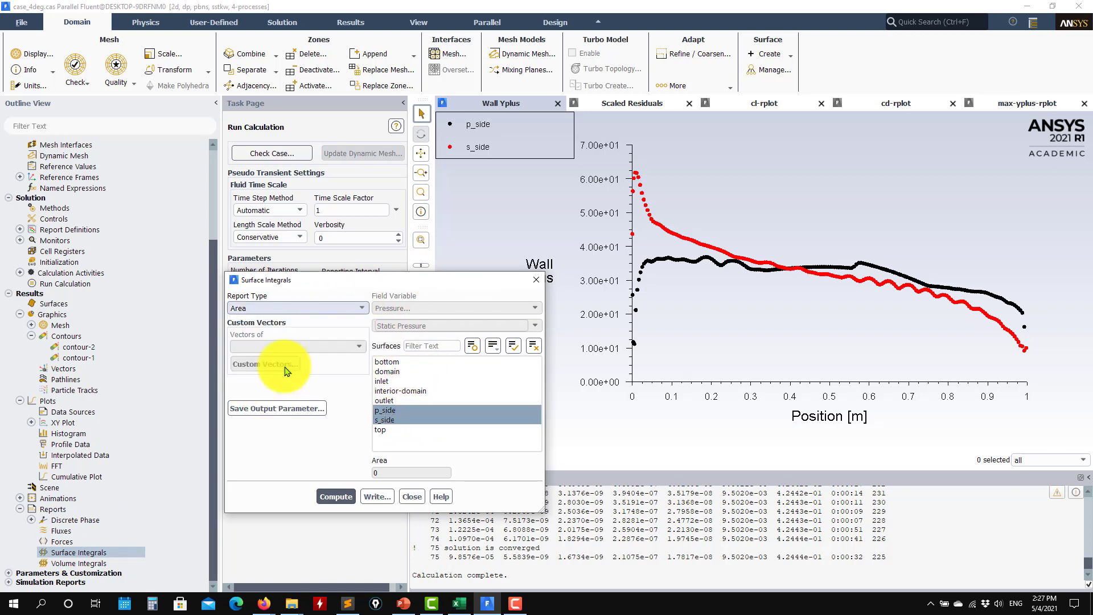
Step: Compute the facet average of Turbulence, Wall Yplus over the selected surfaces, highlight the net value in the console and close the report dialog
left_click(535, 308)
left_click(397, 347)
left_click(536, 326)
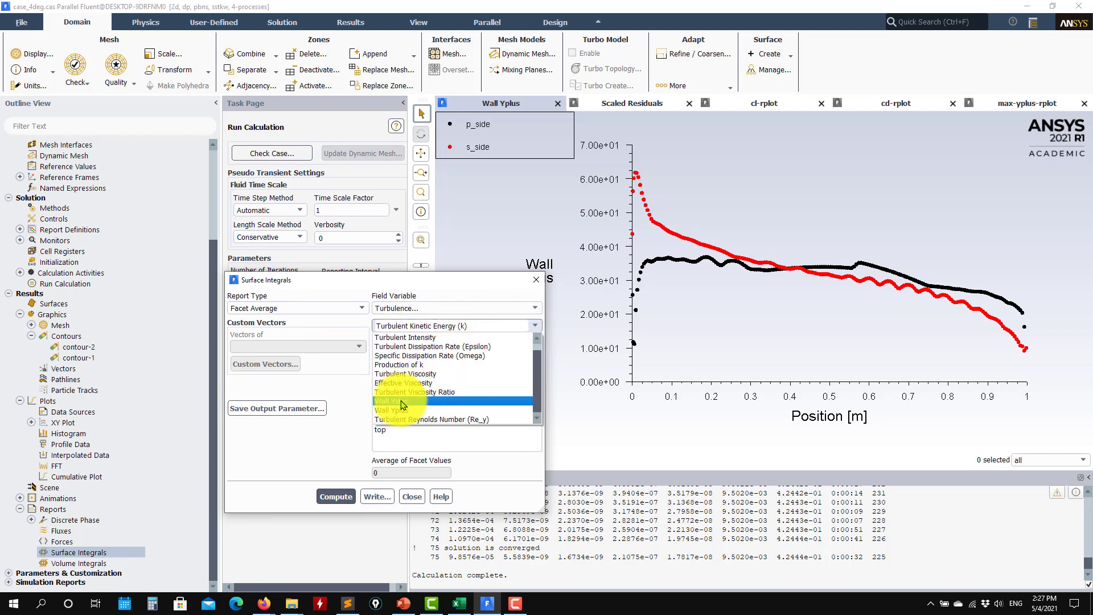
left_click(399, 355)
left_click(335, 498)
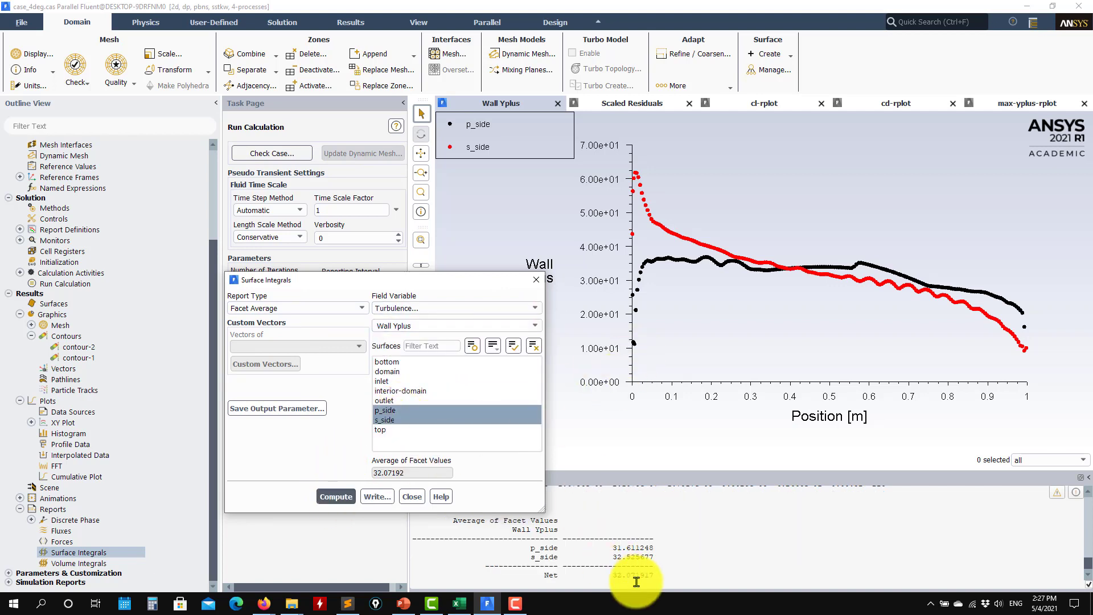
left_click_drag(607, 575, 708, 573)
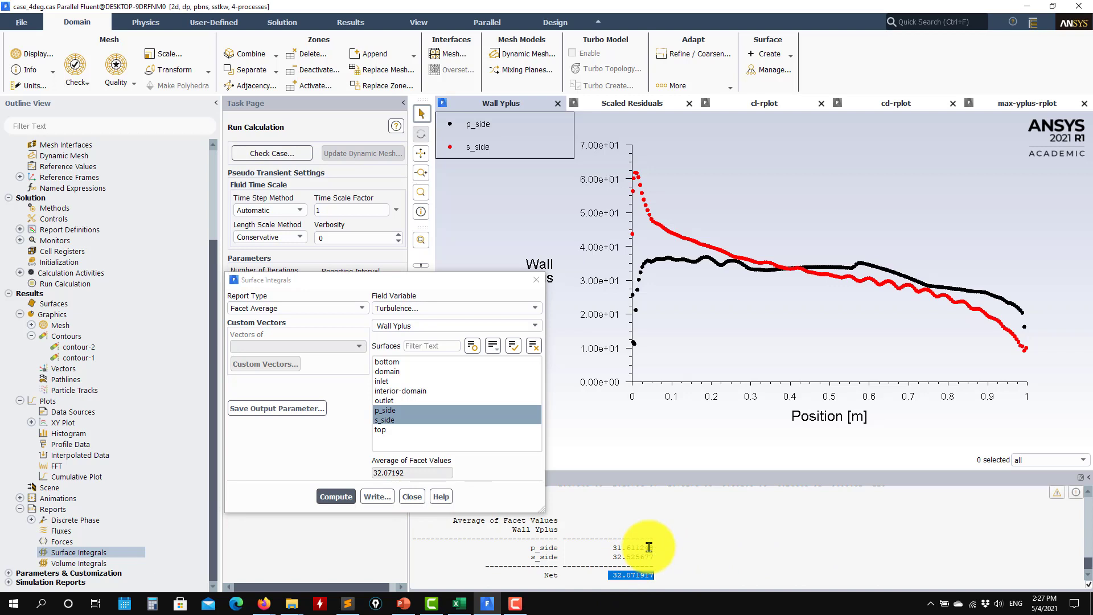
left_click(411, 497)
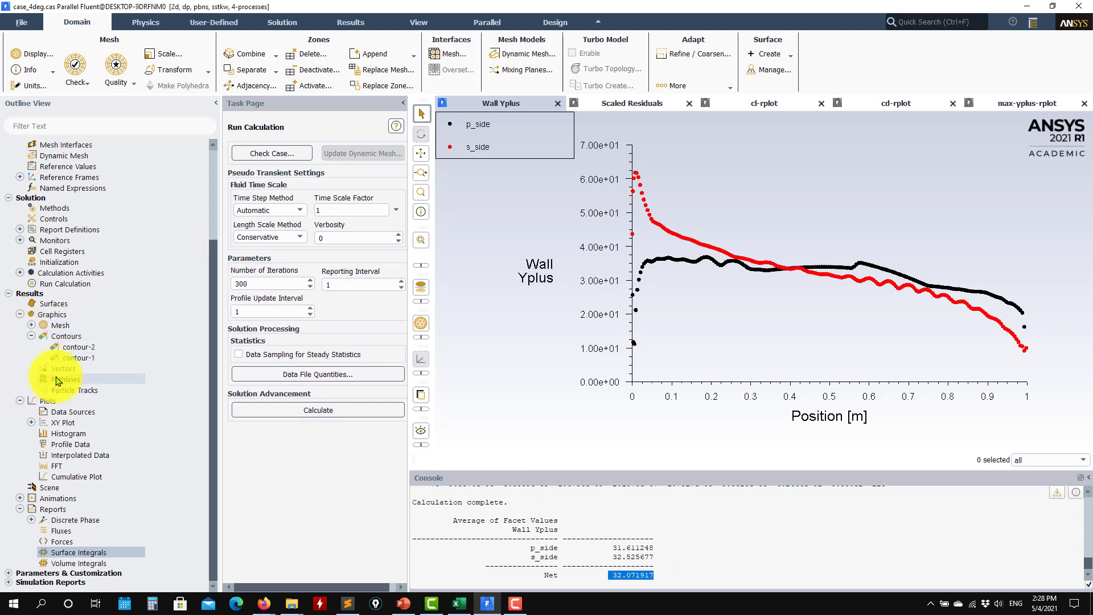
Step: Open the Forces report, select the p_side and s_side wall zones, and print the forces along direction vector X 1, Y 0
left_click(20, 229)
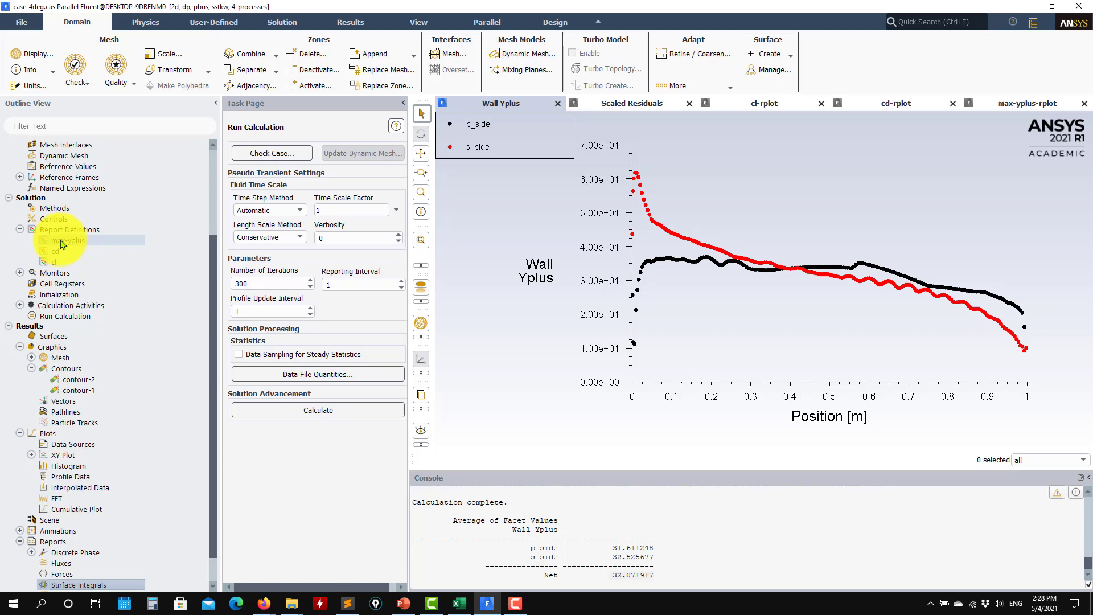
left_click(20, 230)
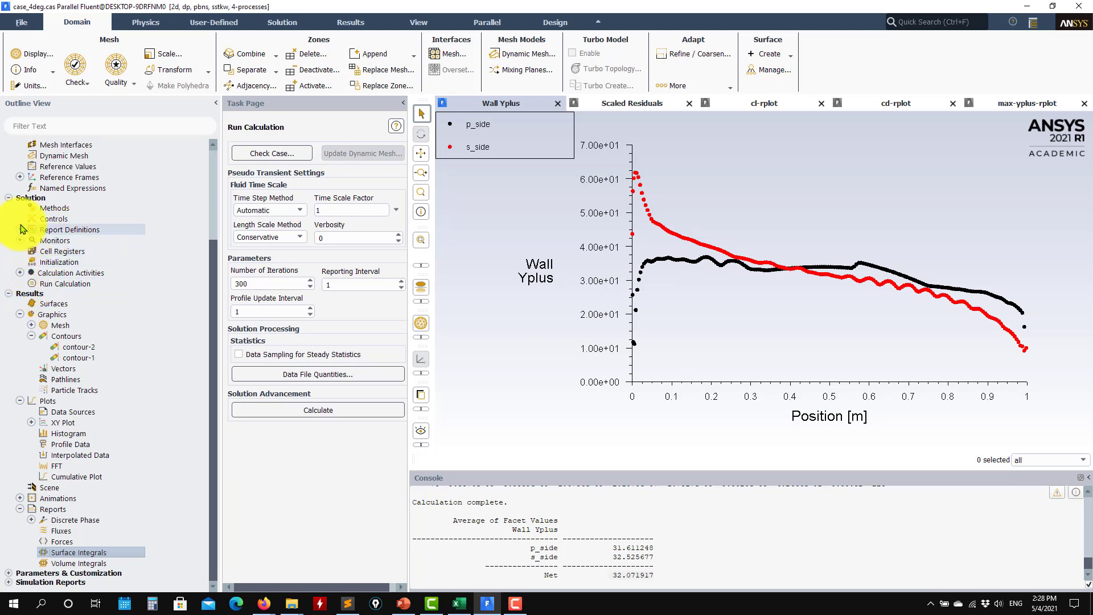
left_click(64, 541)
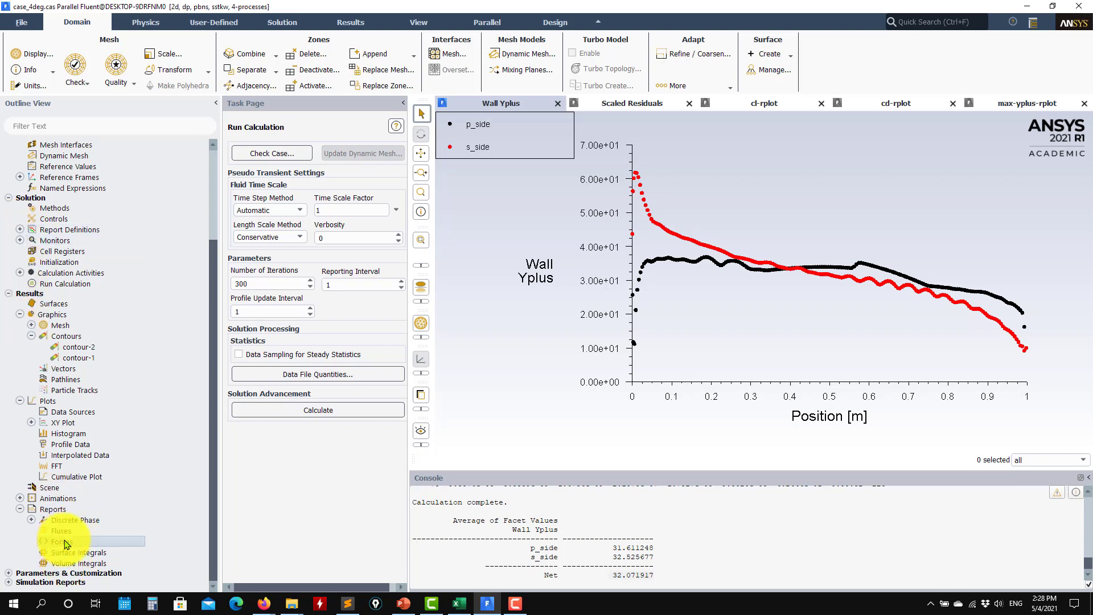
double_click(64, 542)
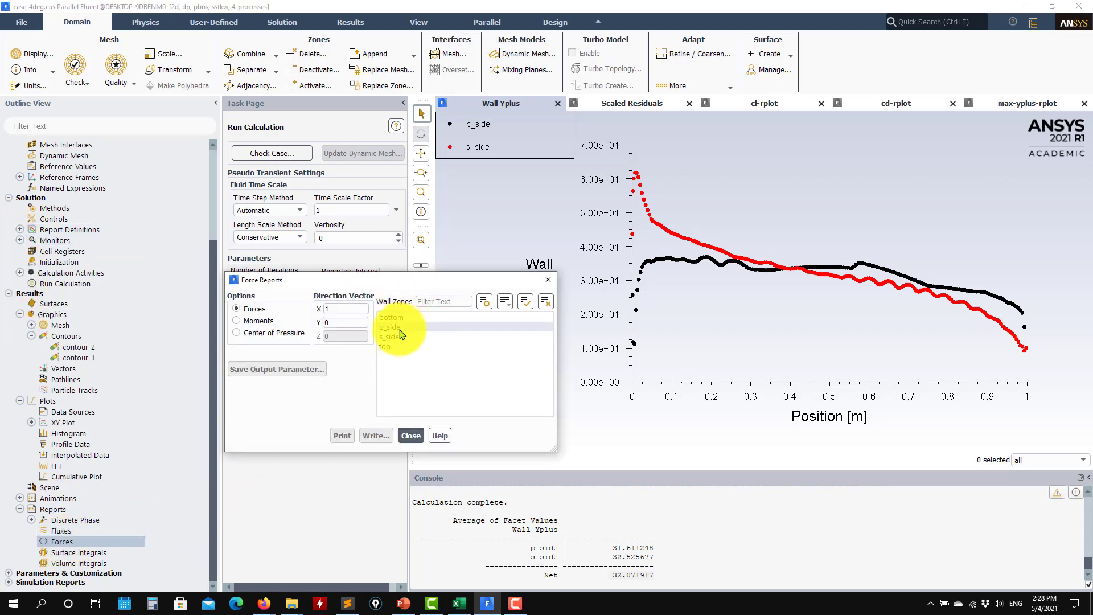
left_click(390, 326)
left_click(390, 336)
left_click(342, 436)
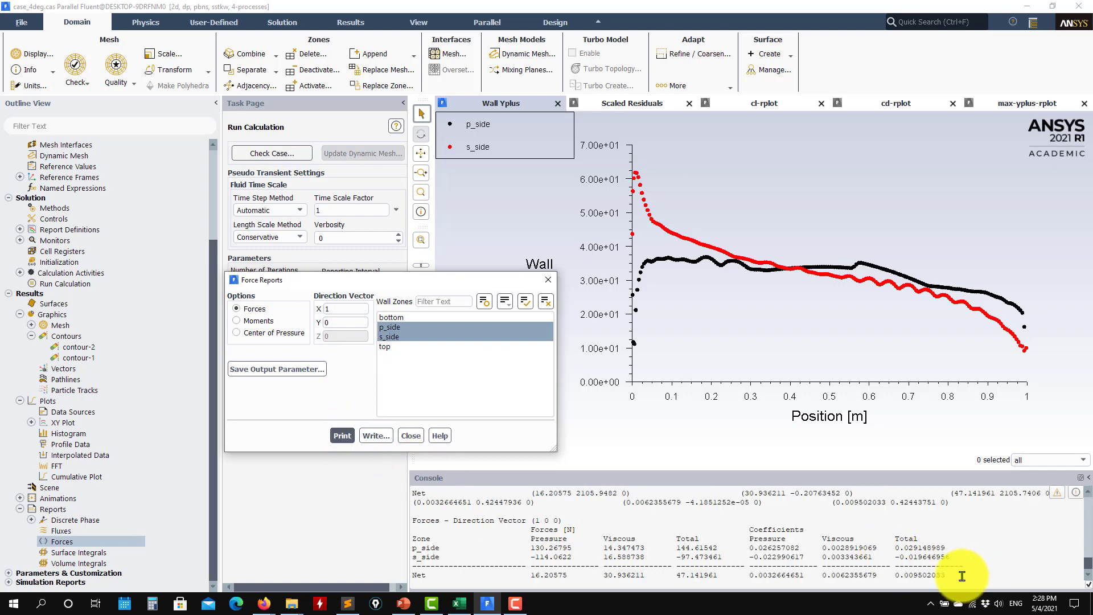
Step: Open the cd drag report definition and compute the drag coefficient on p_side and s_side
double_click(73, 230)
left_click(61, 253)
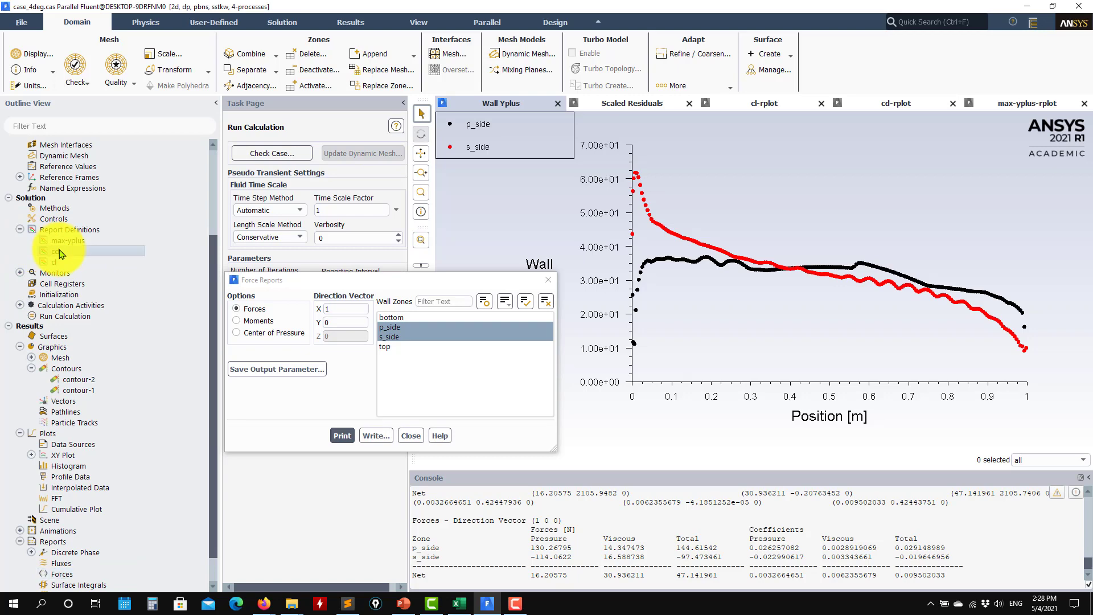
double_click(62, 253)
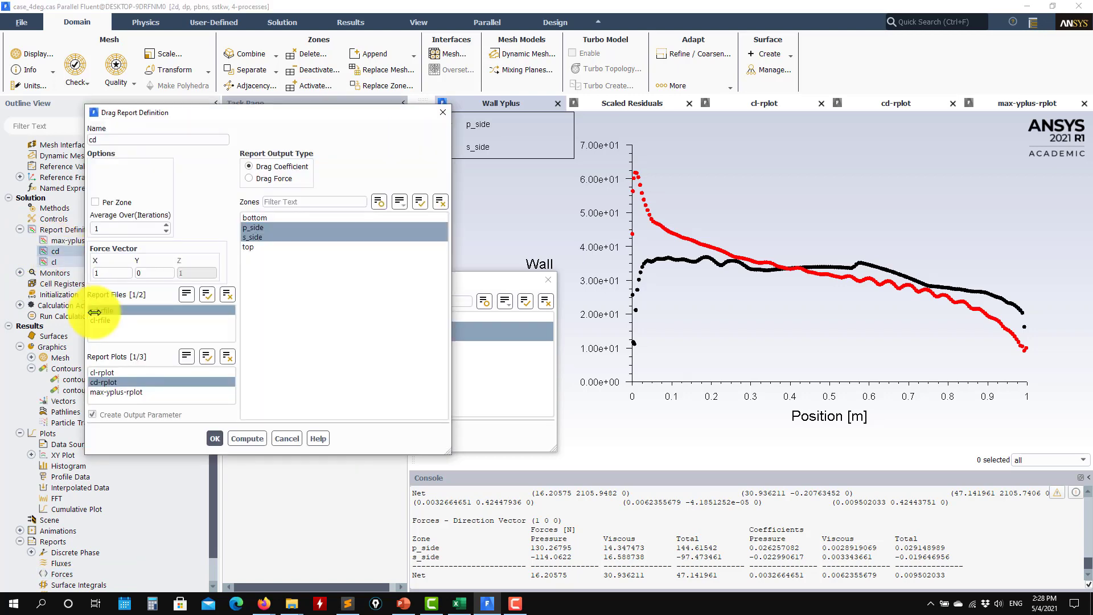
left_click(243, 440)
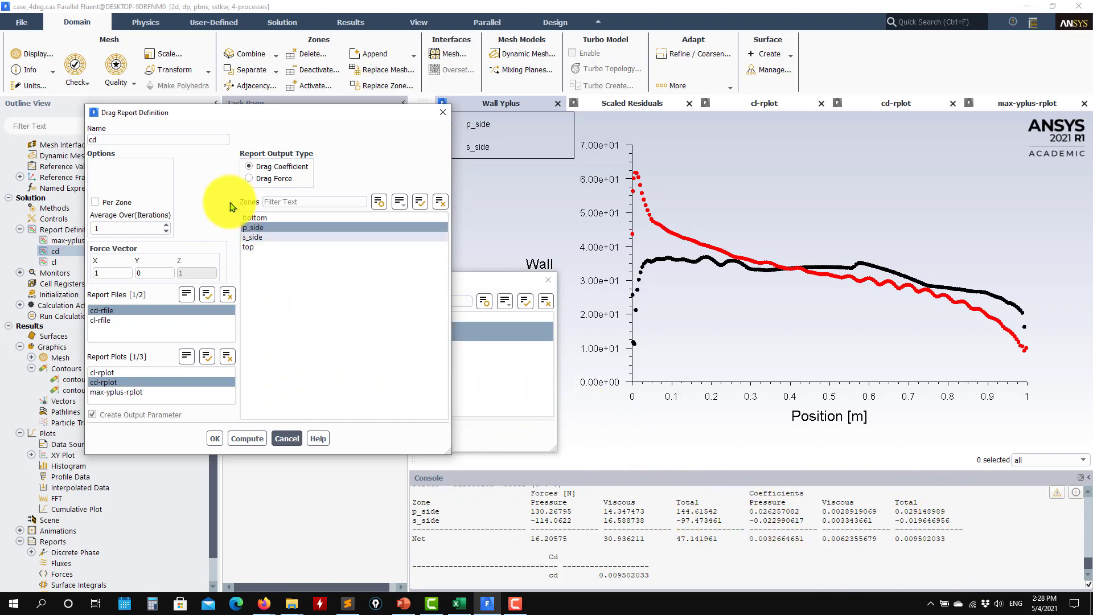
left_click(246, 441)
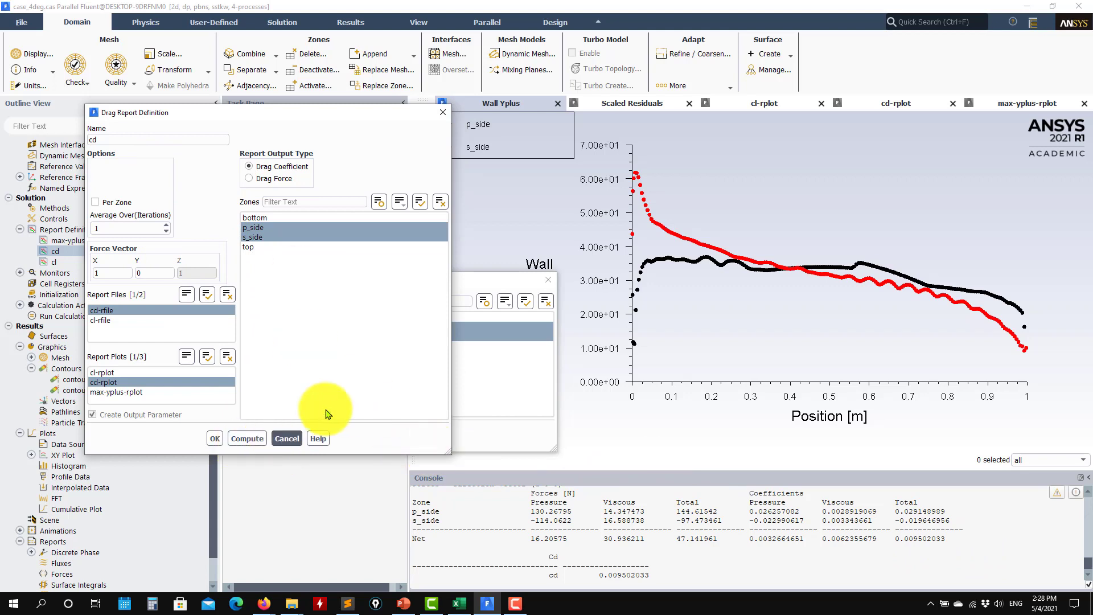
Step: Copy the Cd result from the console, replace the open note's contents in Sublime Text with it, and cancel the drag report definition
left_click_drag(688, 578, 488, 565)
right_click(466, 564)
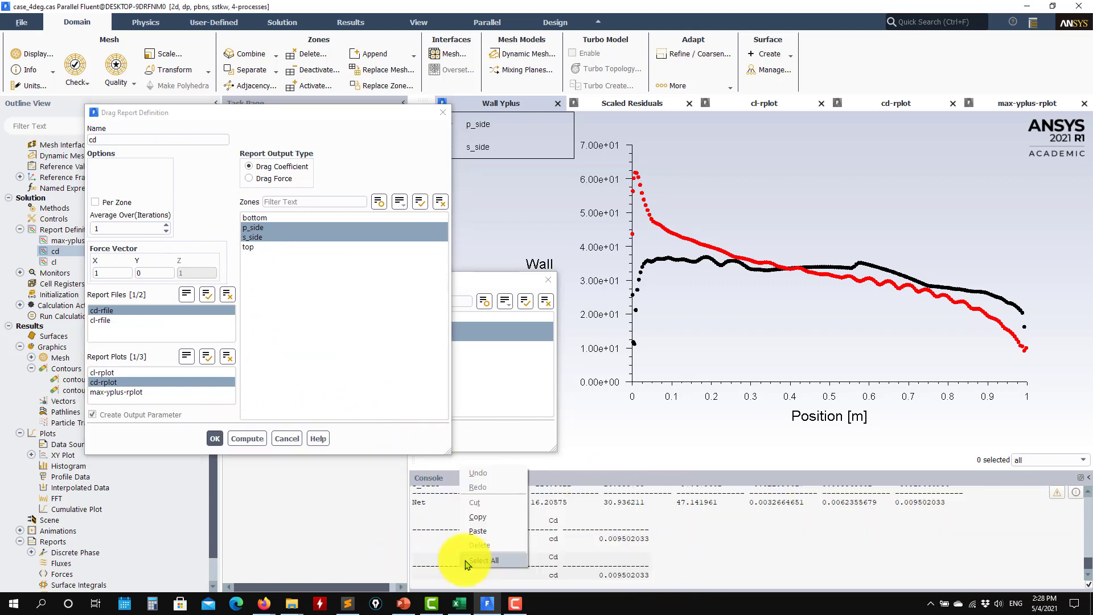
left_click(479, 517)
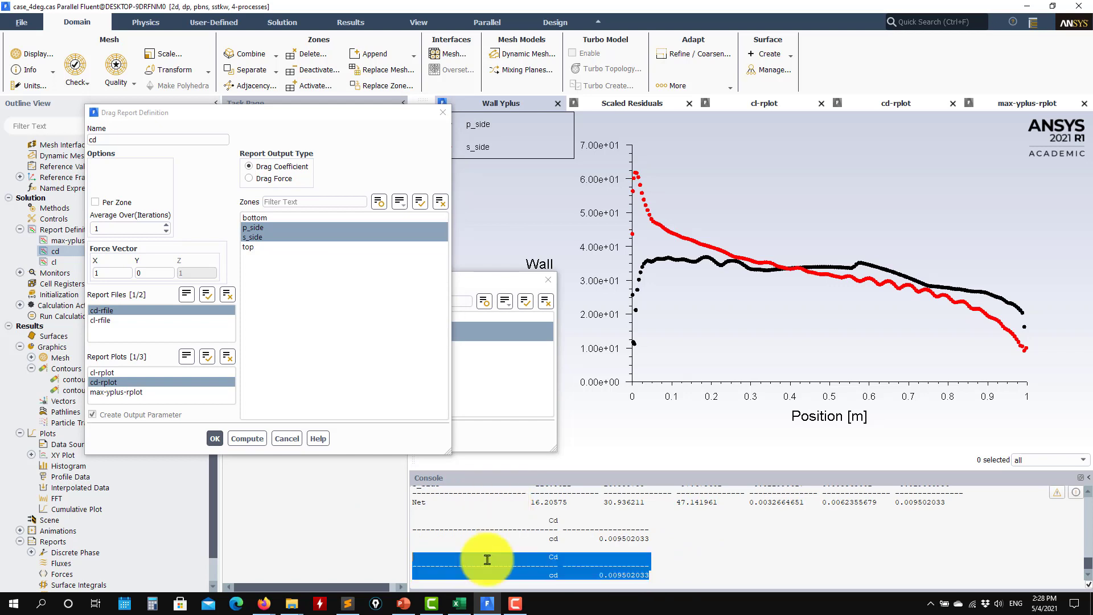
left_click(348, 603)
key("ctrl+a")
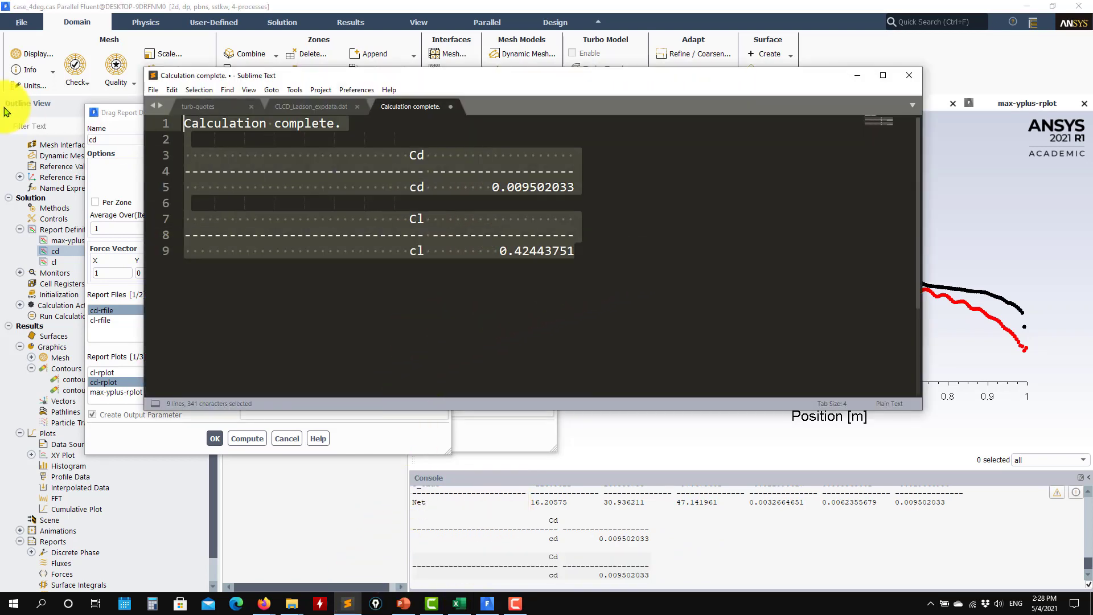
key("ctrl+v")
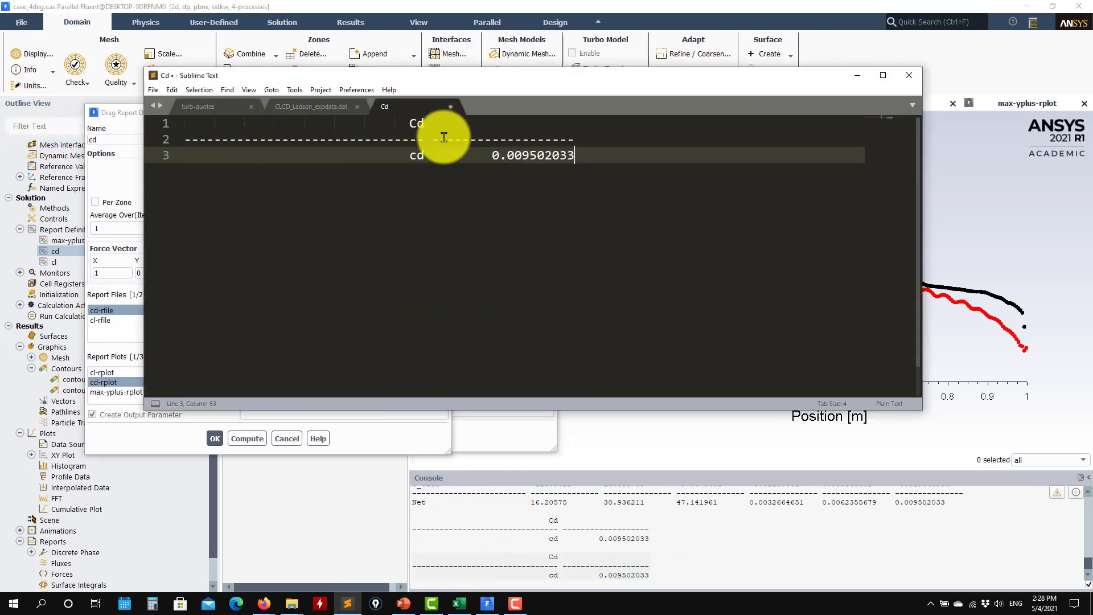
left_click(857, 75)
left_click(287, 438)
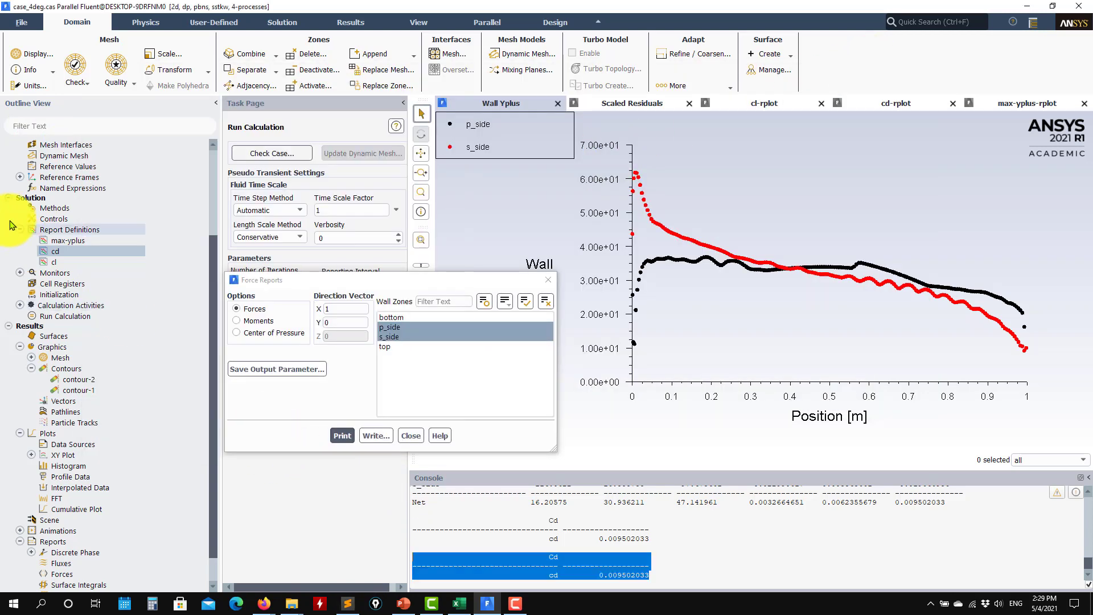
Step: Compute the lift coefficient from the cl report definition and paste the Cl result below the Cd result in Sublime Text
double_click(55, 262)
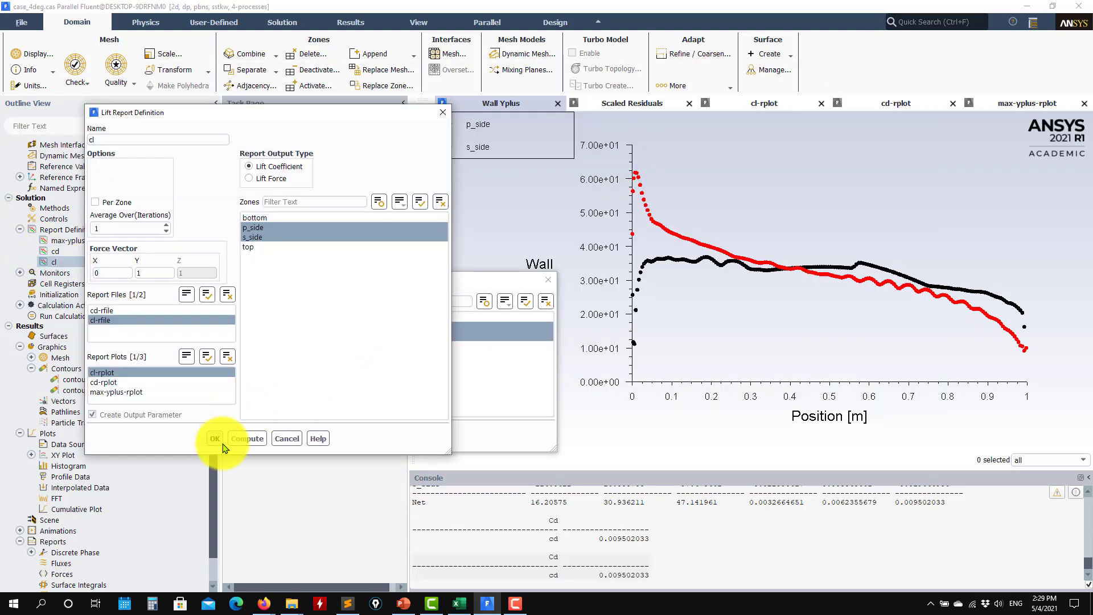
left_click(256, 443)
left_click_drag(660, 576, 378, 556)
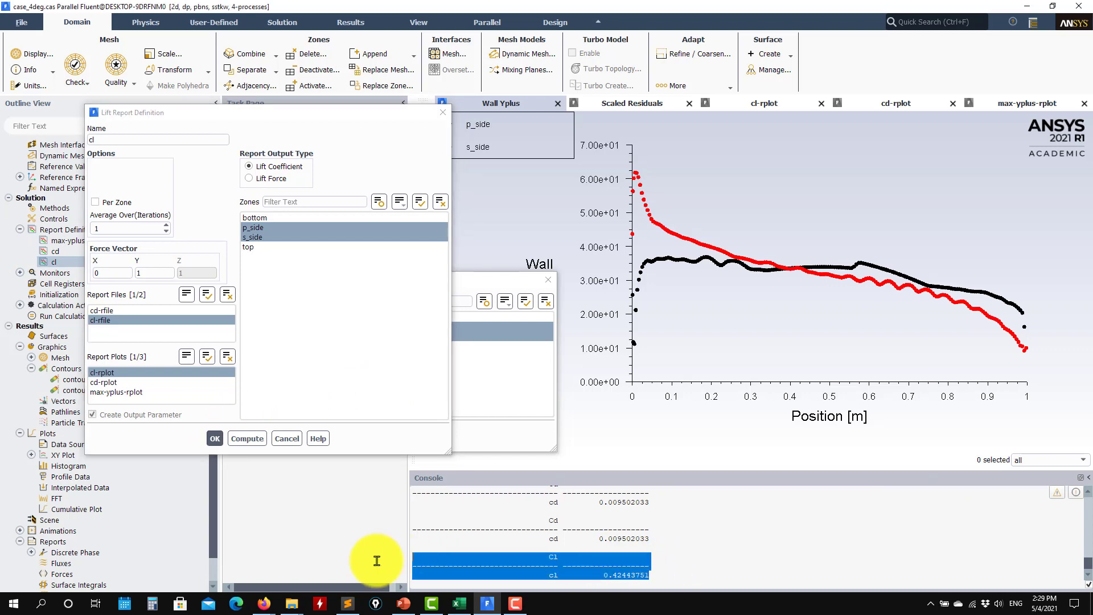
left_click(347, 603)
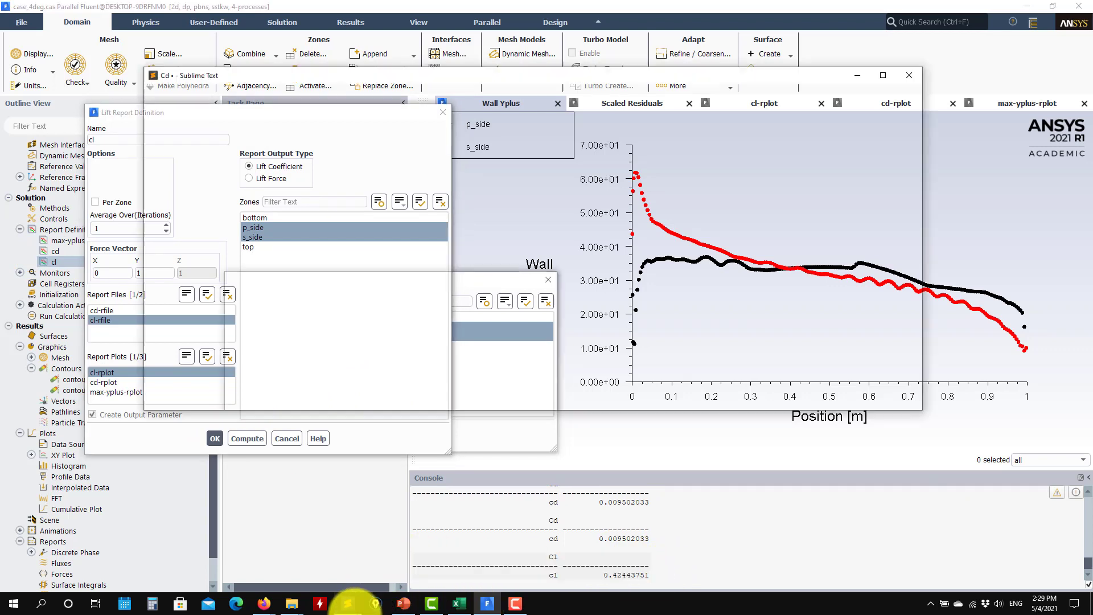
key("Return")
key("ctrl+v")
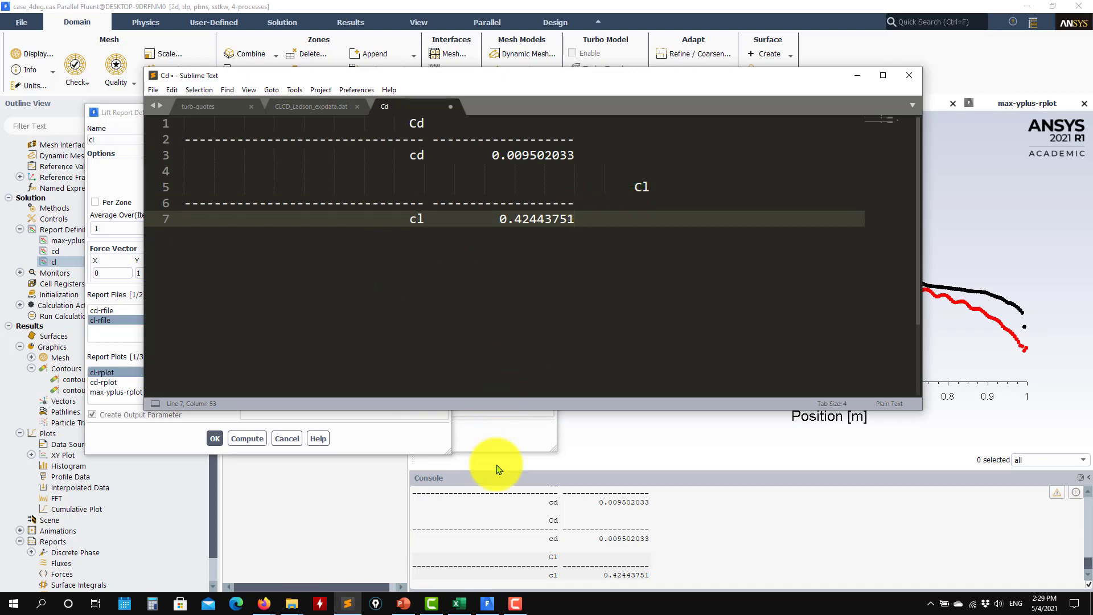
Step: Open CLCD_Ladson_expdata.dat from the Rectangular_domain support_data folder in Sublime Text and highlight the 4.04-degree row
left_click(291, 602)
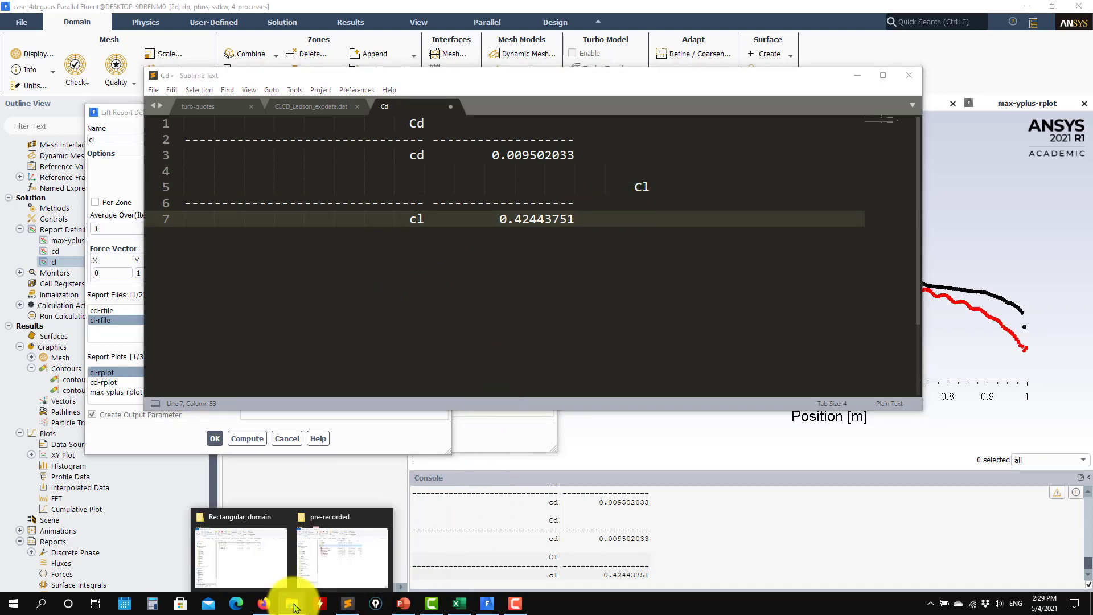
left_click(256, 572)
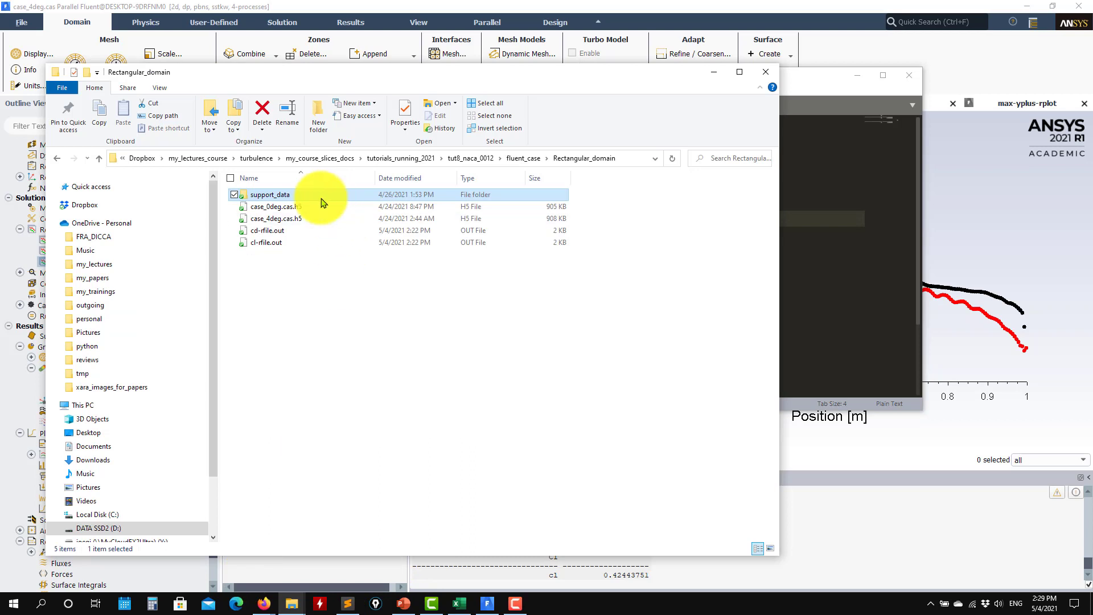
double_click(282, 196)
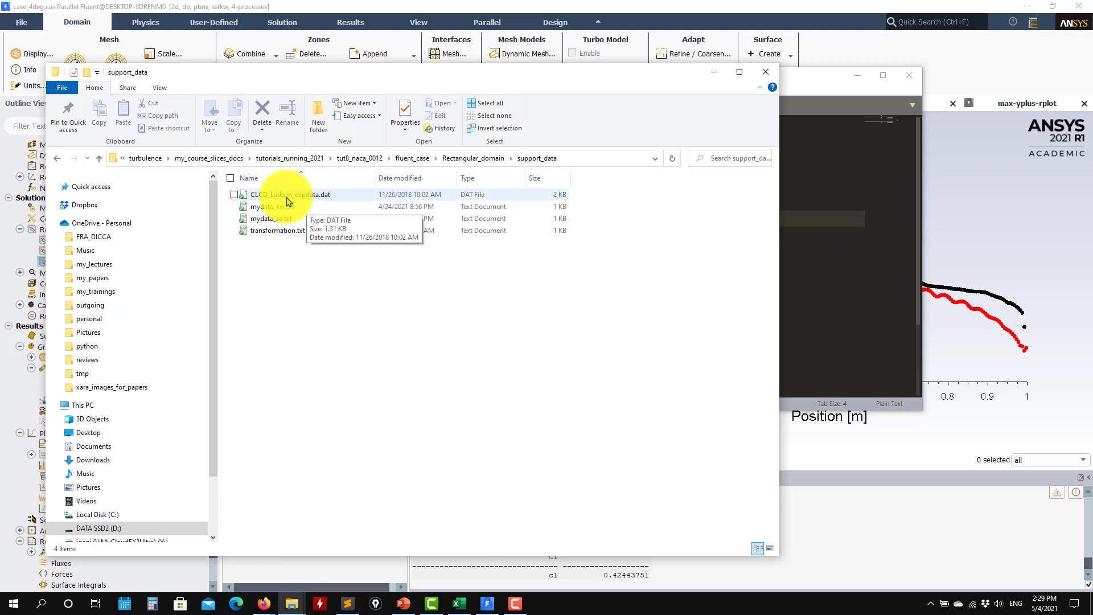
left_click_drag(251, 196, 824, 191)
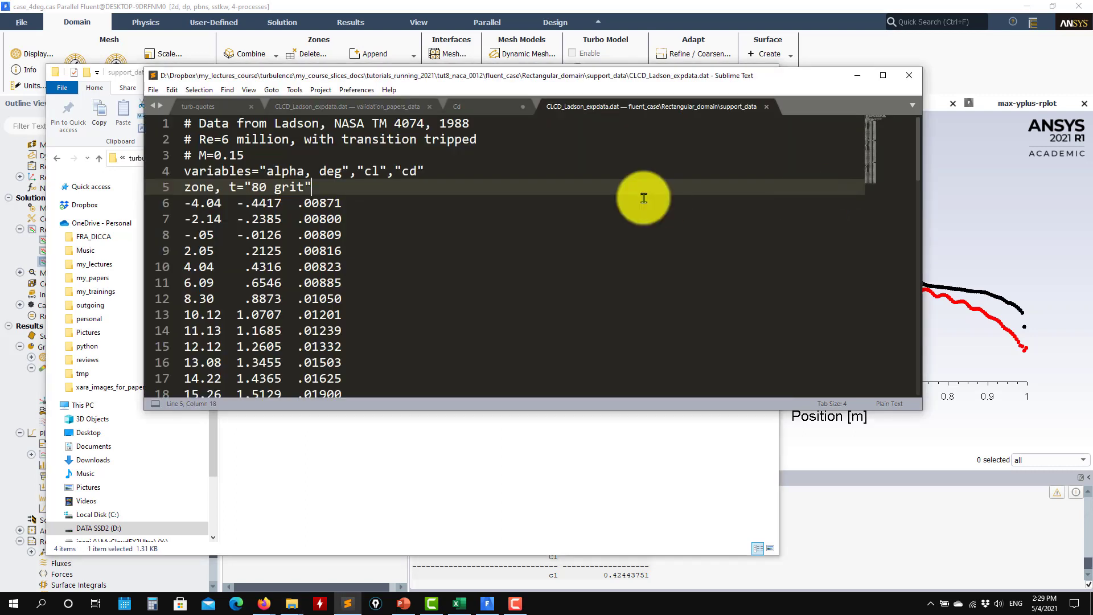
left_click_drag(354, 268, 171, 268)
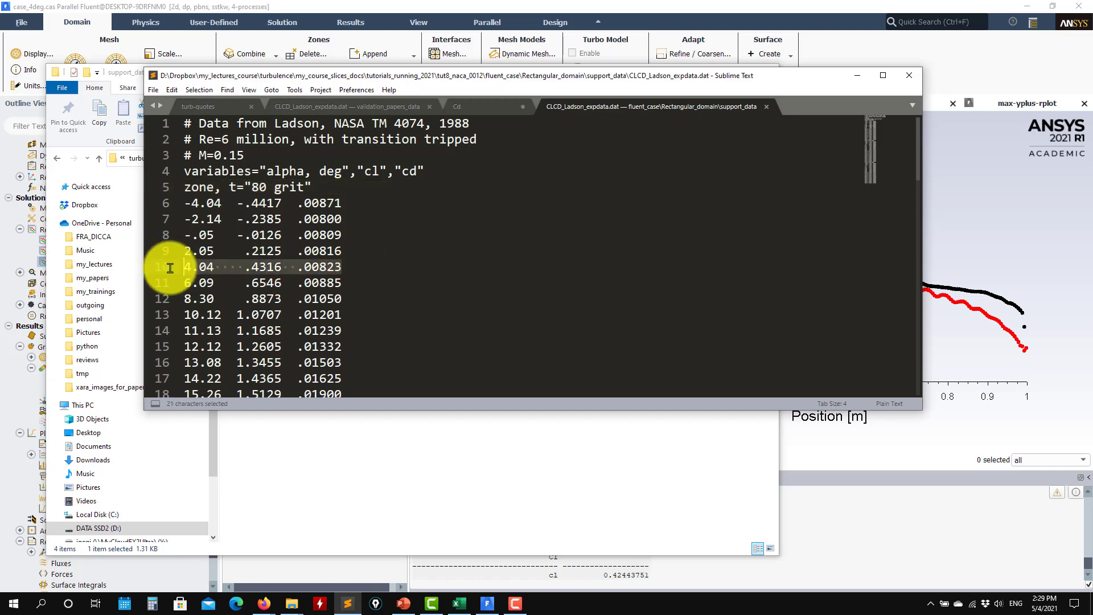
Step: Minimize the file explorer window and highlight the computed cl result in the Fluent console
left_click(297, 459)
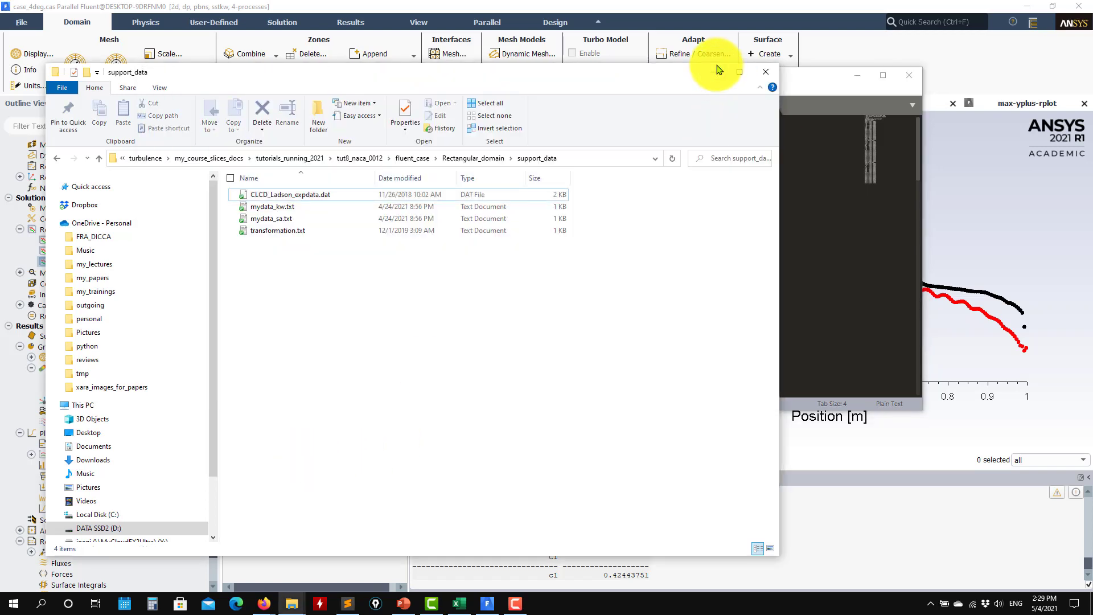
left_click(713, 71)
left_click_drag(651, 575, 390, 563)
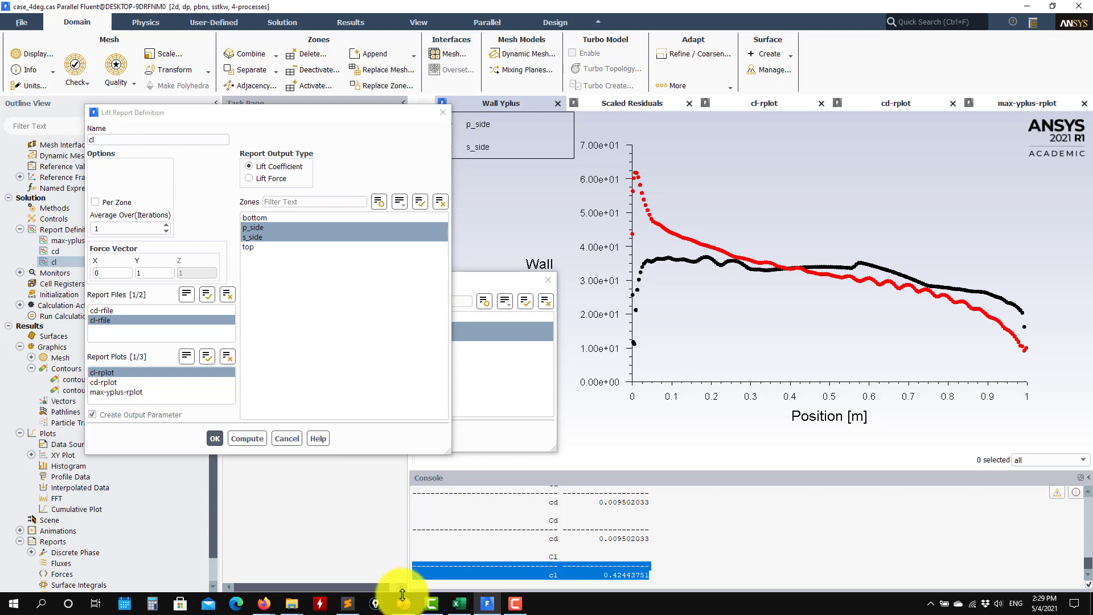
Step: Return to the Ladson data in Sublime Text and highlight the 4.04-degree angle, the transition-tripped note, and the 4.04-degree row
left_click(347, 603)
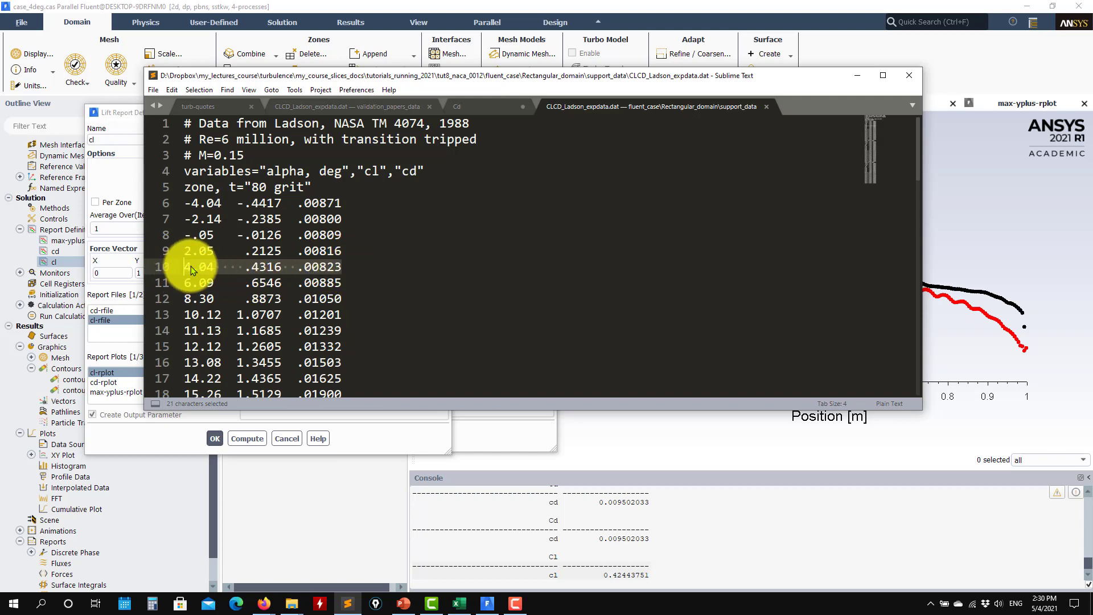
left_click(214, 266)
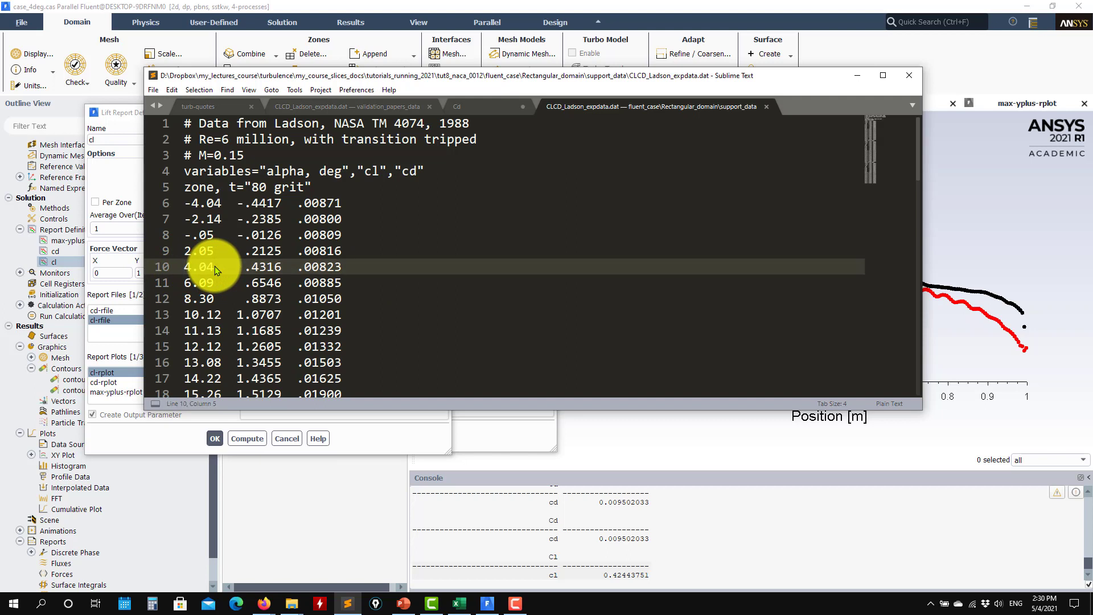
left_click_drag(214, 265, 184, 267)
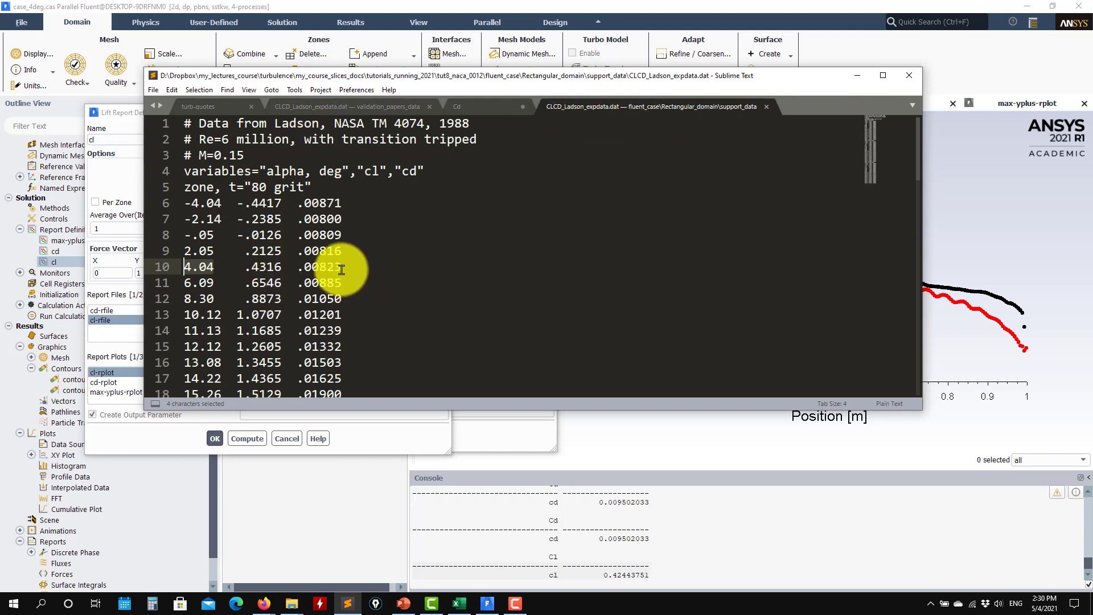
left_click_drag(349, 268, 183, 283)
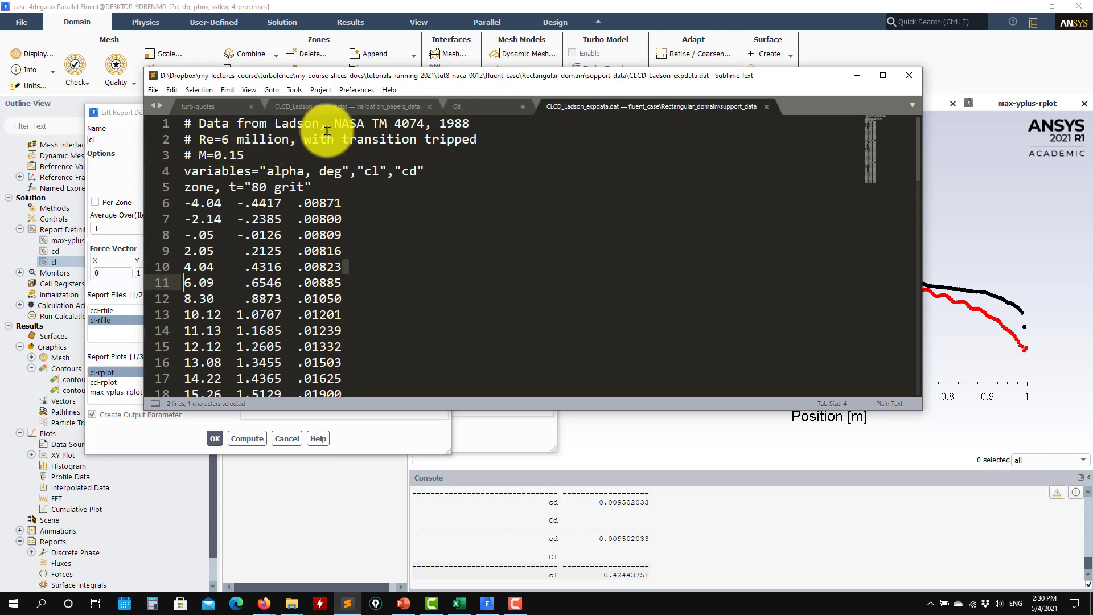
left_click_drag(481, 137, 313, 138)
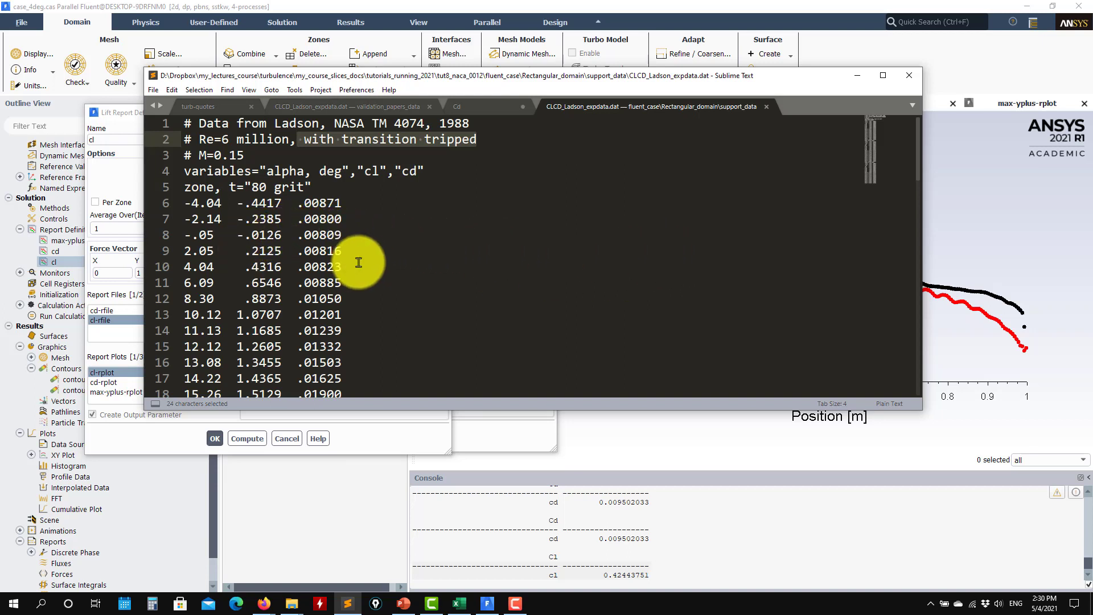
left_click_drag(349, 267, 180, 268)
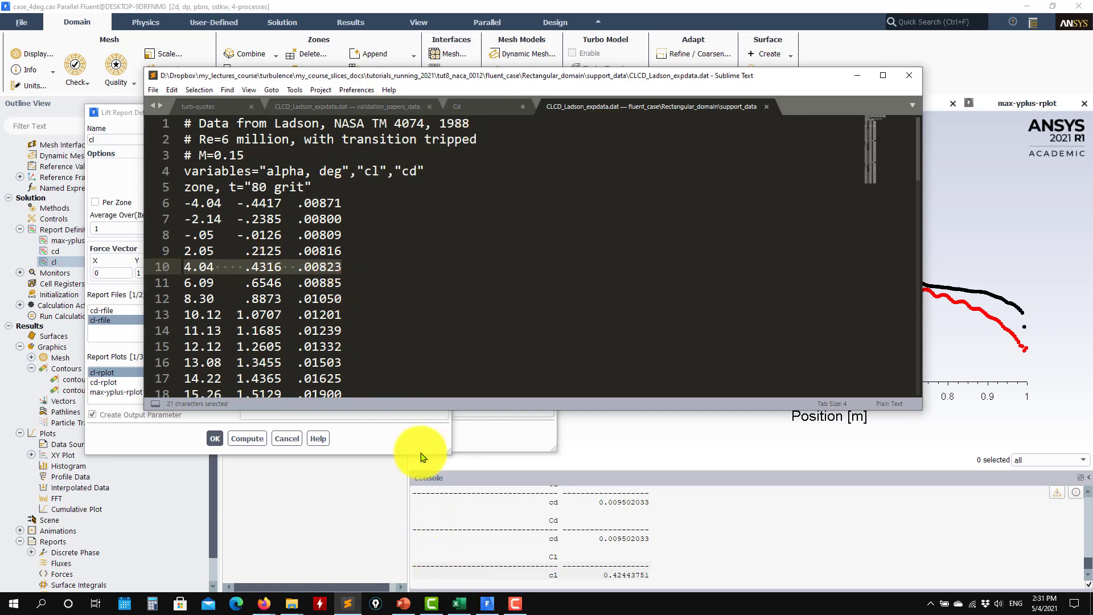
Step: Switch to validation_data.xlsx in Excel and examine the grit and free-transition tables, focusing on row 33 and its free-transition cl and cd
mouse_move(450, 601)
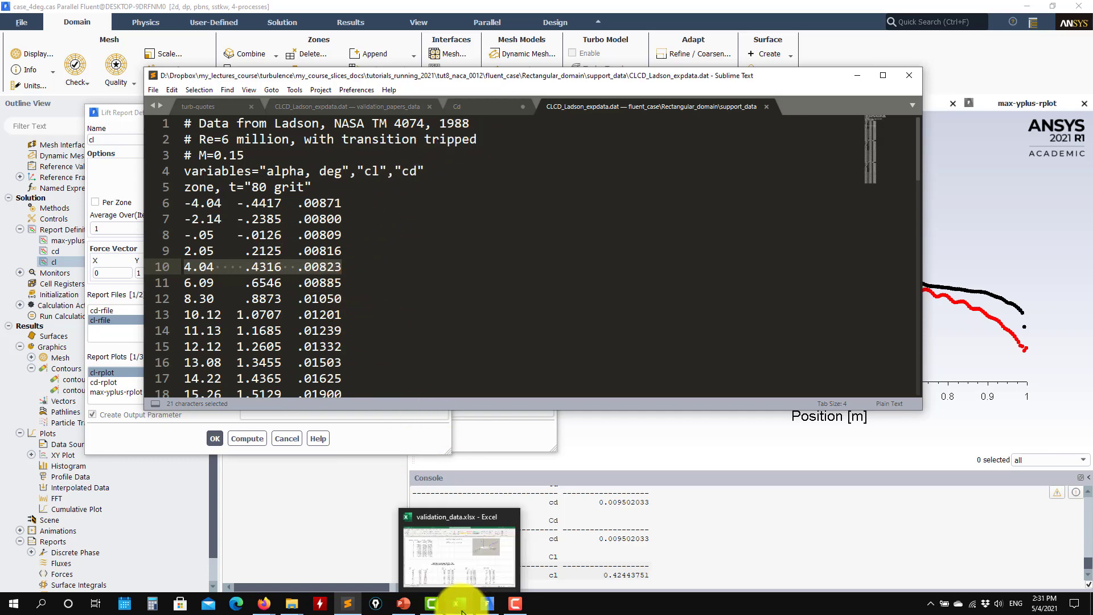
left_click(456, 578)
scroll(401, 387, "down", 3)
scroll(400, 356, "down", 3)
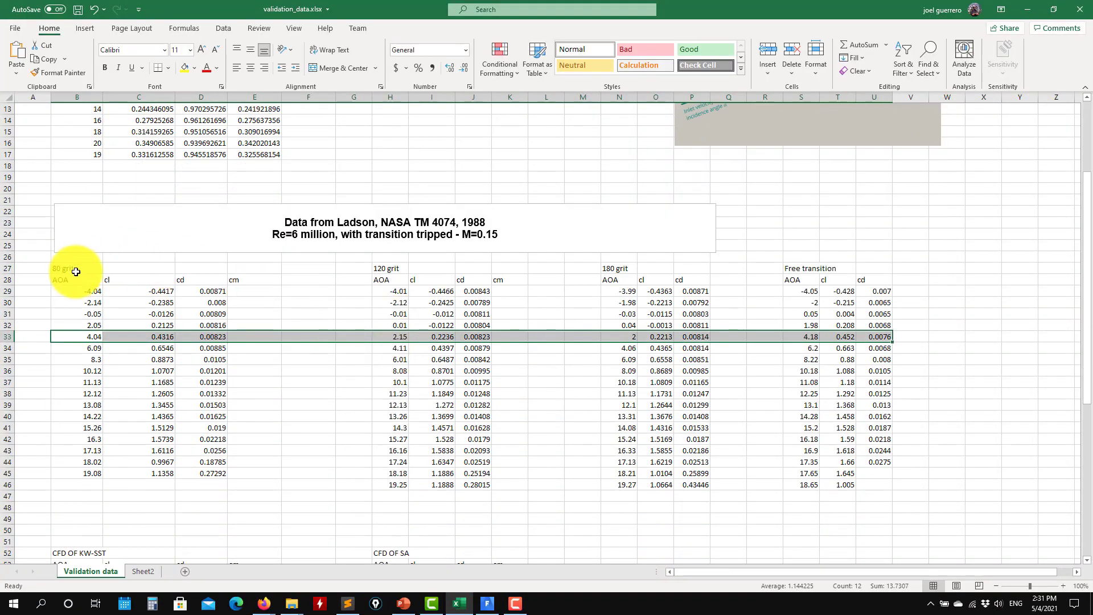
left_click_drag(61, 272, 691, 268)
left_click(11, 336)
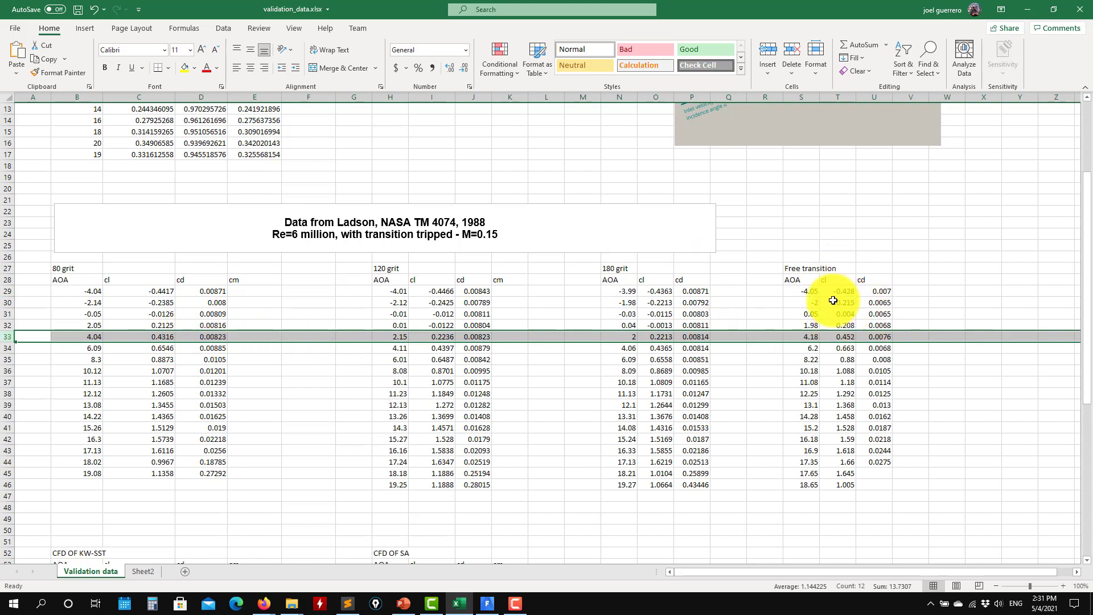
left_click(881, 337)
key("Left")
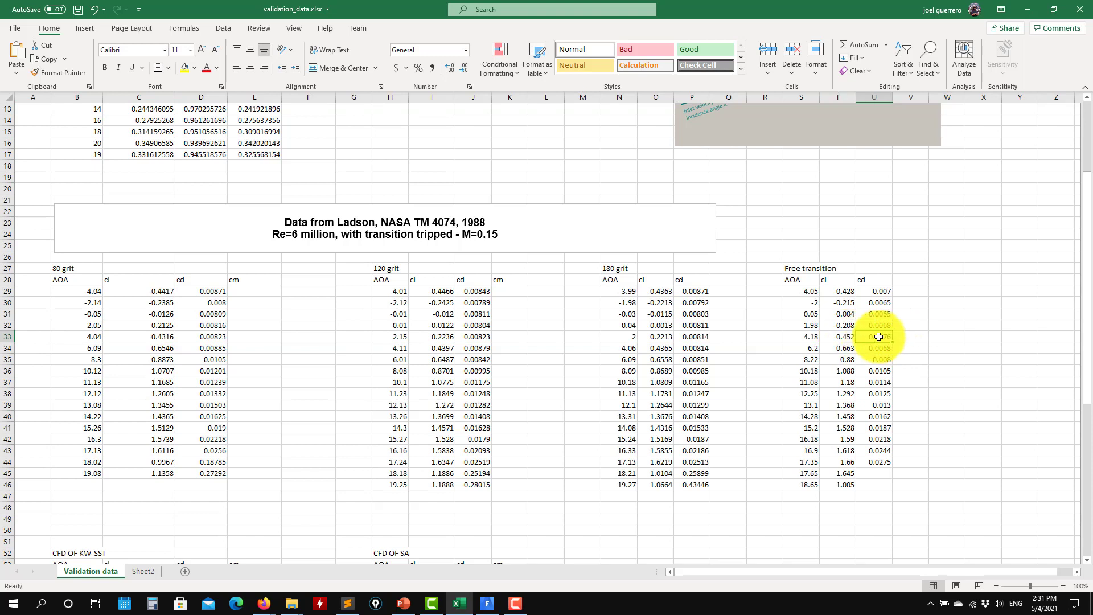
Step: Highlight row 33 across the grit and free-transition tables to compare their cl and cd values, and minimize the workbook
left_click(908, 345)
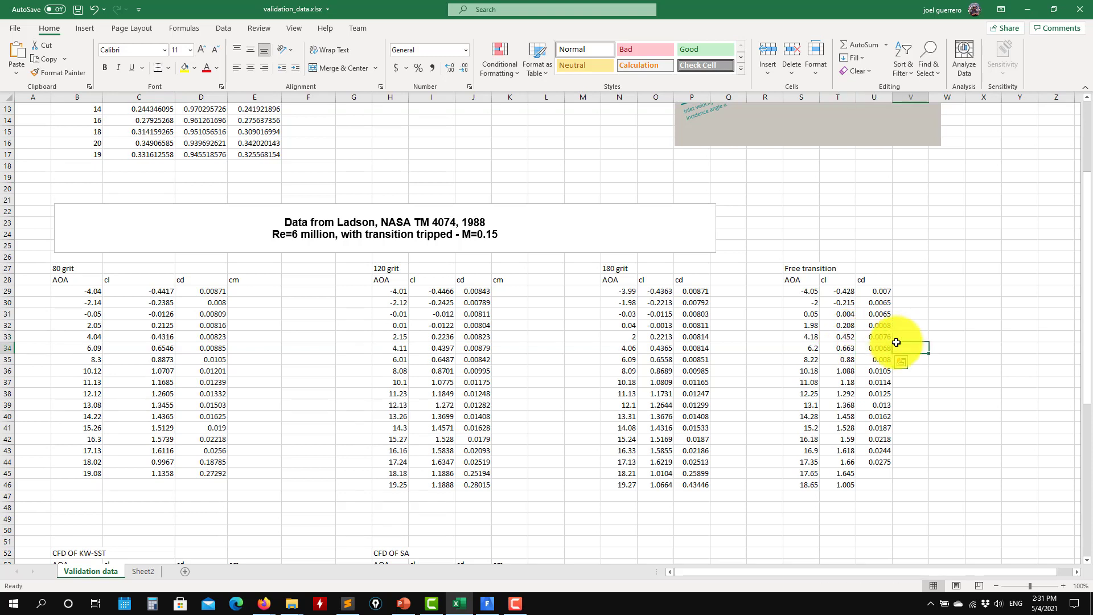
left_click_drag(891, 336, 70, 334)
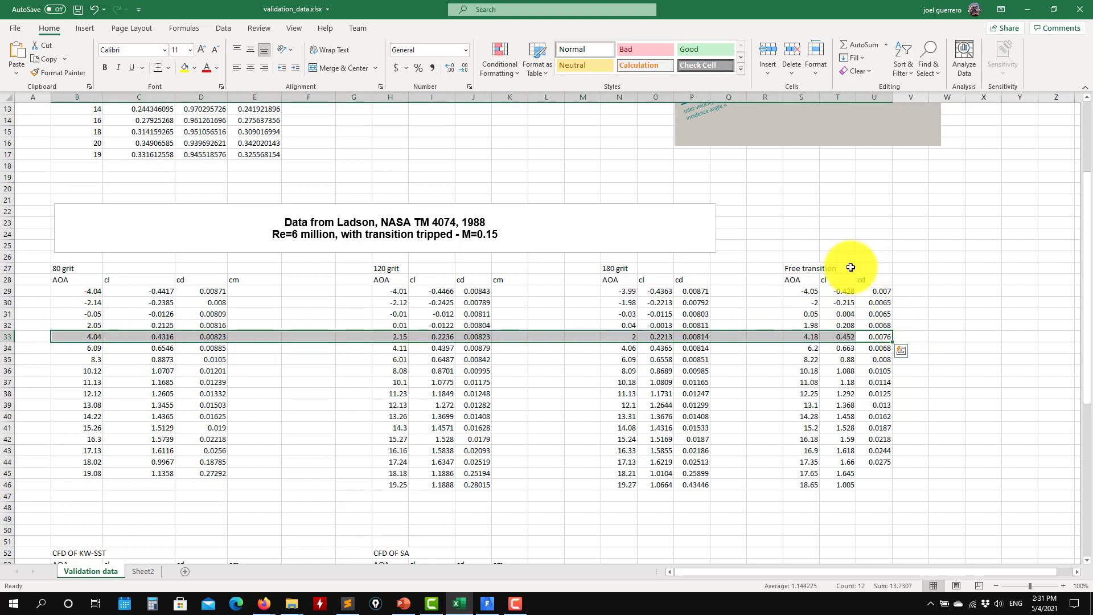
left_click(1028, 6)
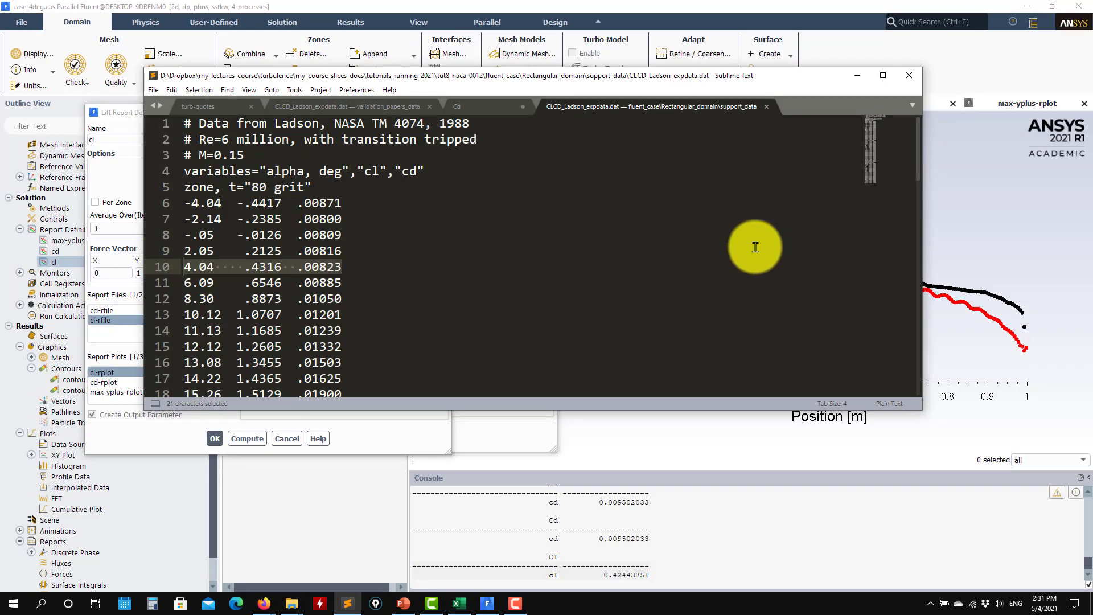
Step: Minimize Sublime Text and cancel the open report definition dialogs in Fluent
left_click(859, 78)
left_click(288, 439)
left_click(402, 439)
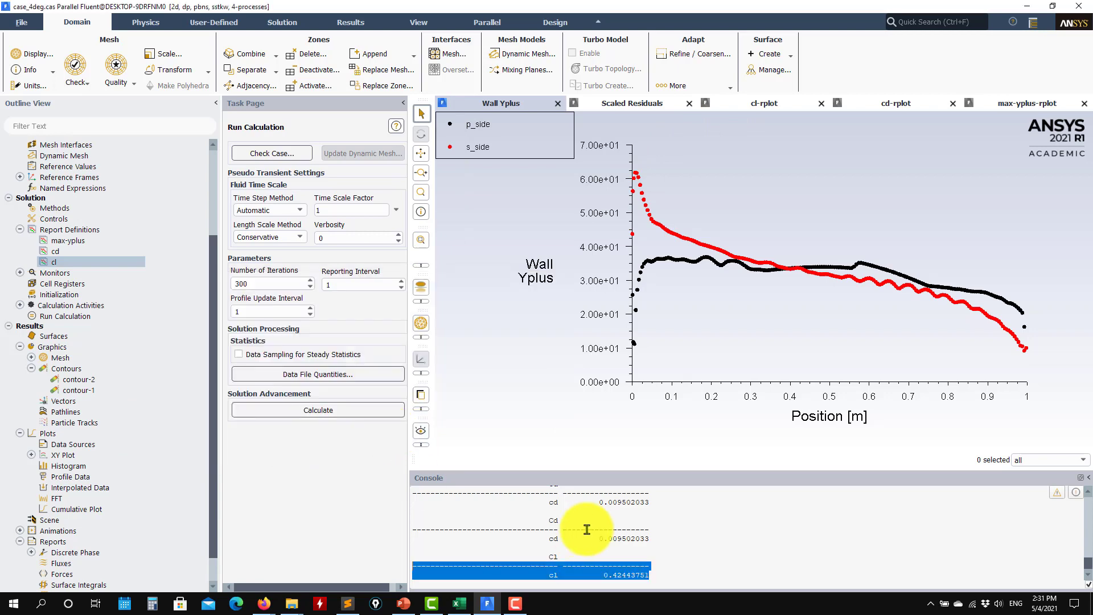
Step: Recheck the highlighted row 33 in validation_data.xlsx in Excel and return to the Fluent setup tree
left_click(460, 602)
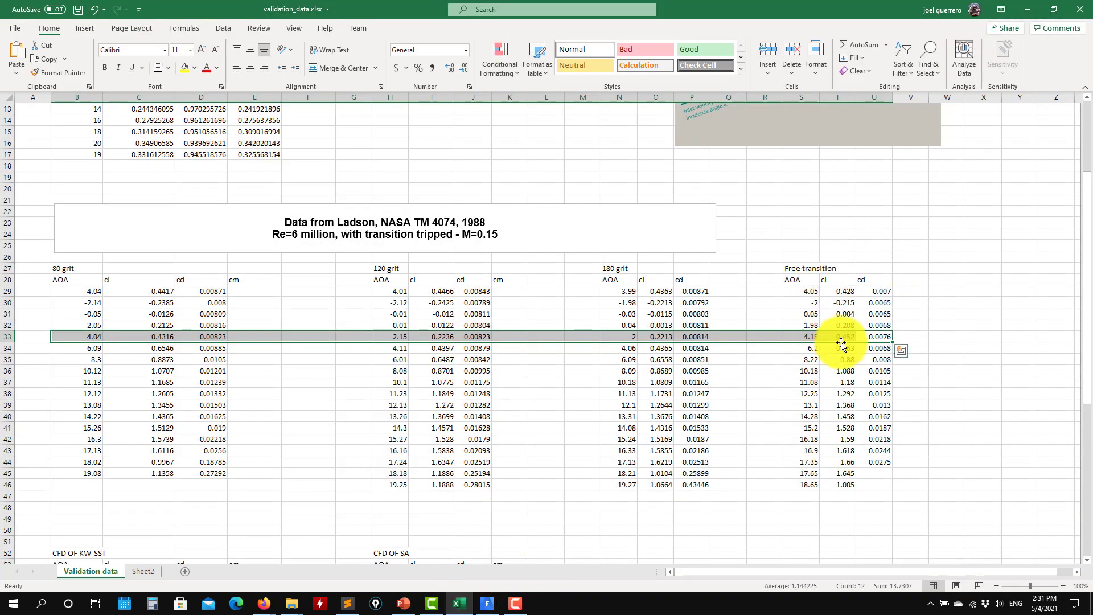
left_click(1027, 9)
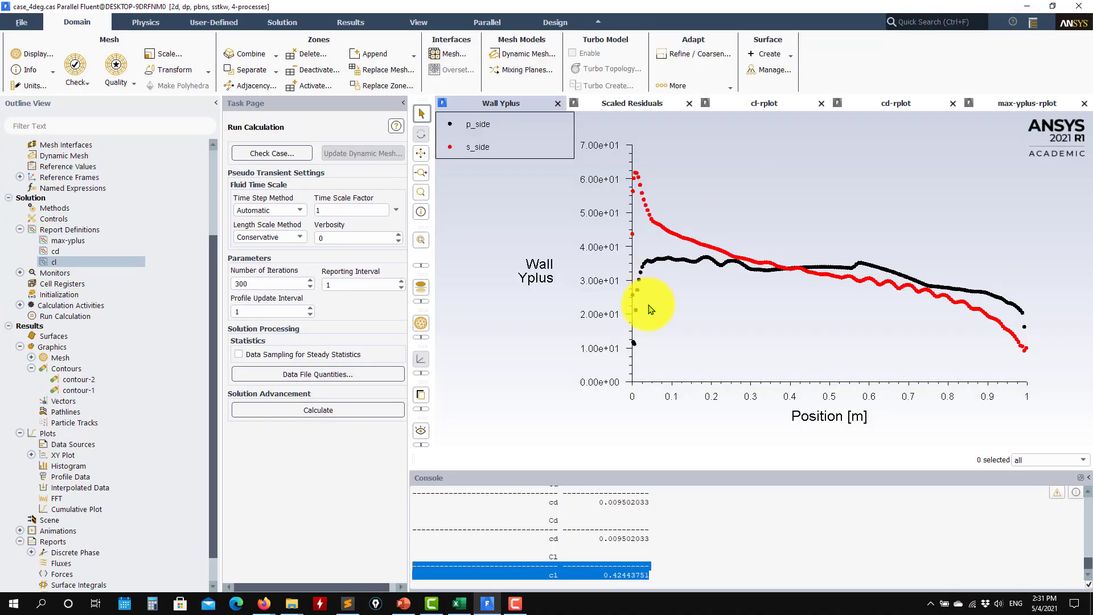
scroll(159, 256, "up", 4)
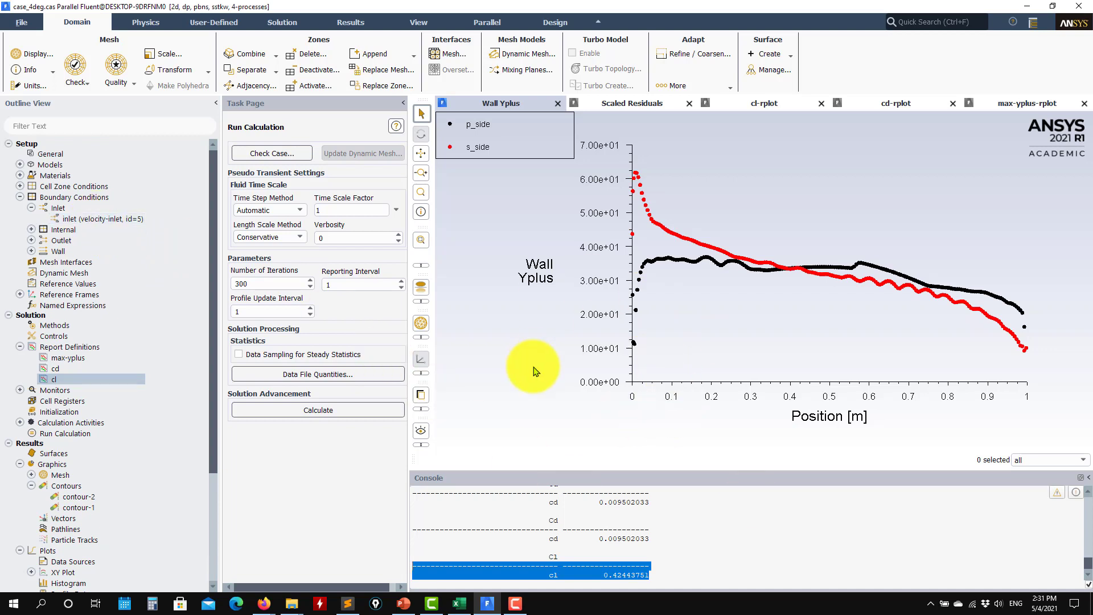
left_click(21, 23)
mouse_move(17, 39)
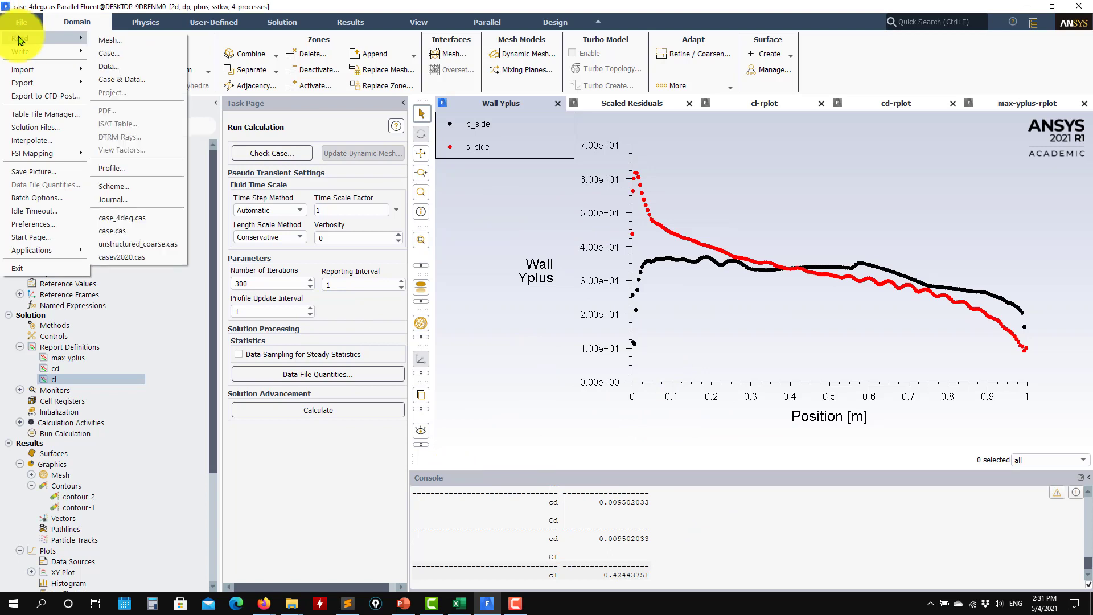
left_click(116, 53)
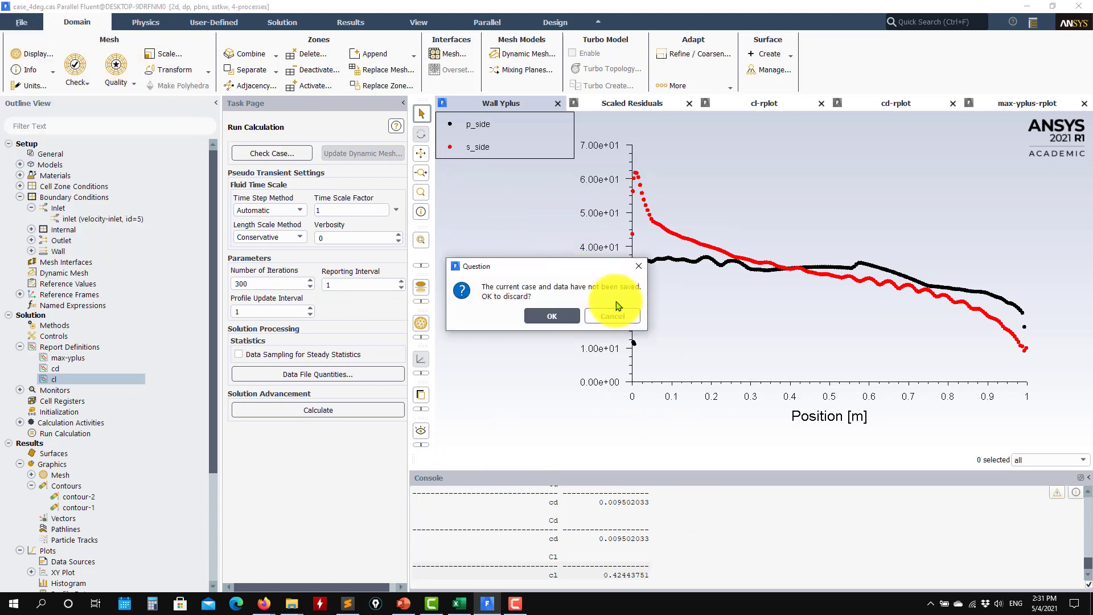
left_click(550, 315)
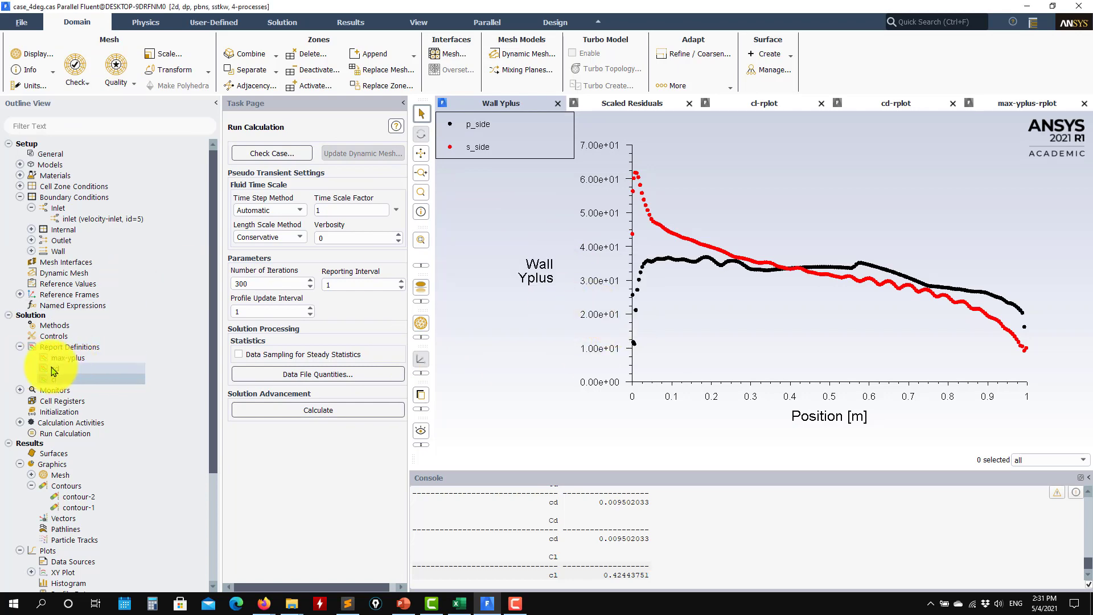
Step: Review the cd drag report definition and expand the report files and report plots under Monitors
double_click(57, 370)
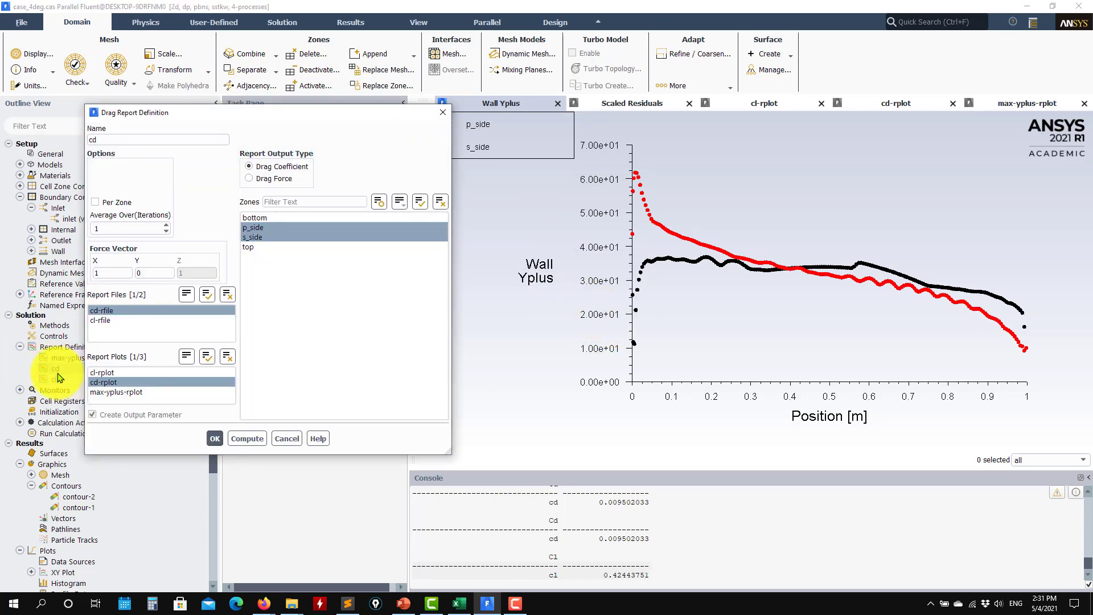
left_click(237, 439)
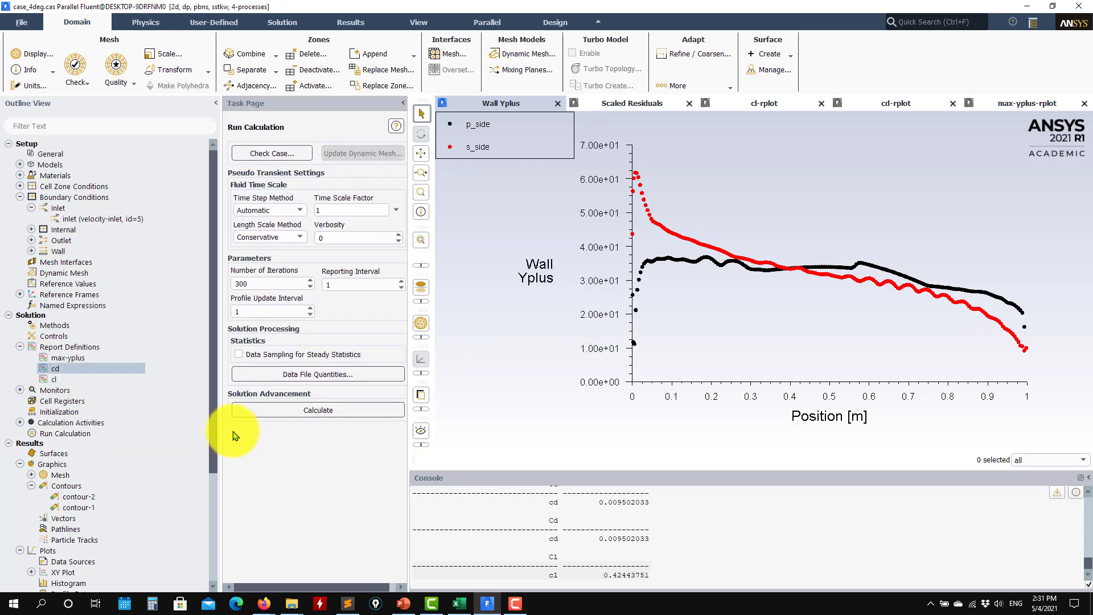
left_click(20, 390)
left_click(31, 422)
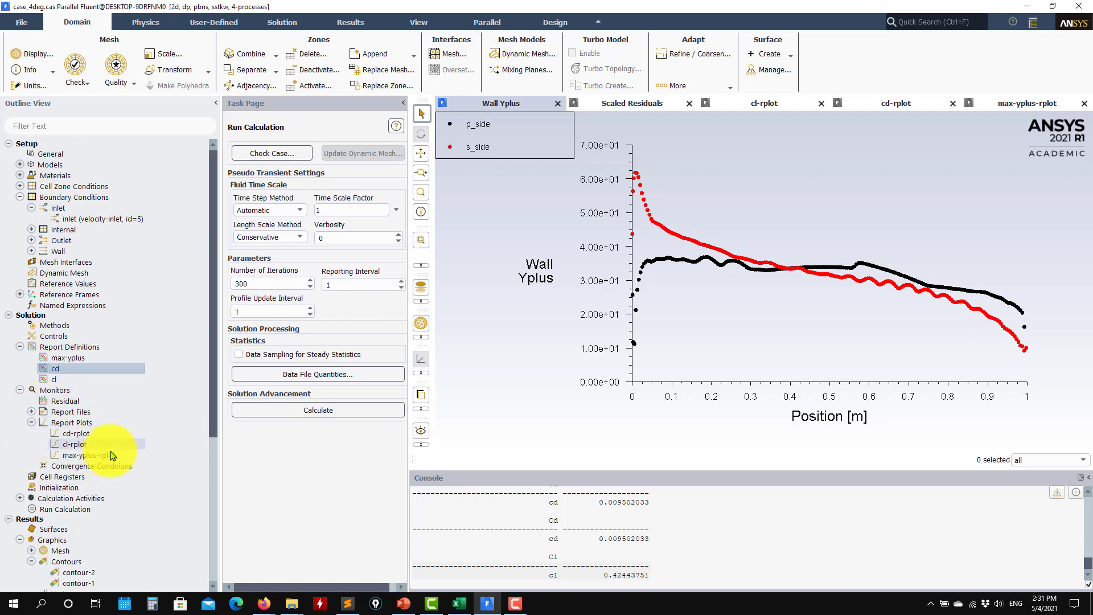
left_click(31, 411)
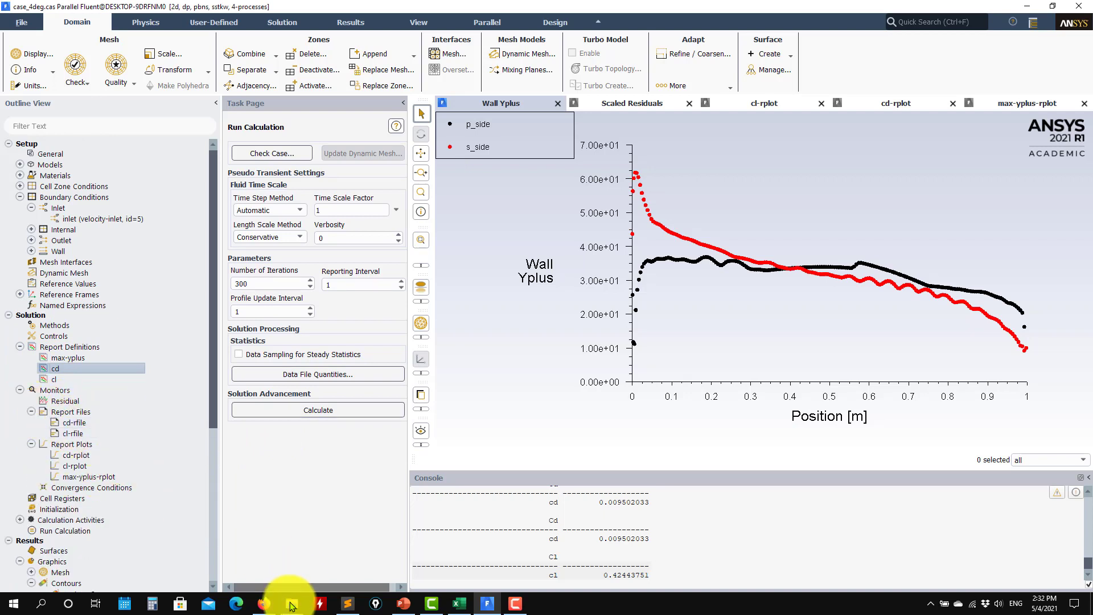
Step: Switch to the file explorer, open cd-rfile.out from the Rectangular_domain folder in Sublime Text to view its contents, and close it
mouse_move(290, 608)
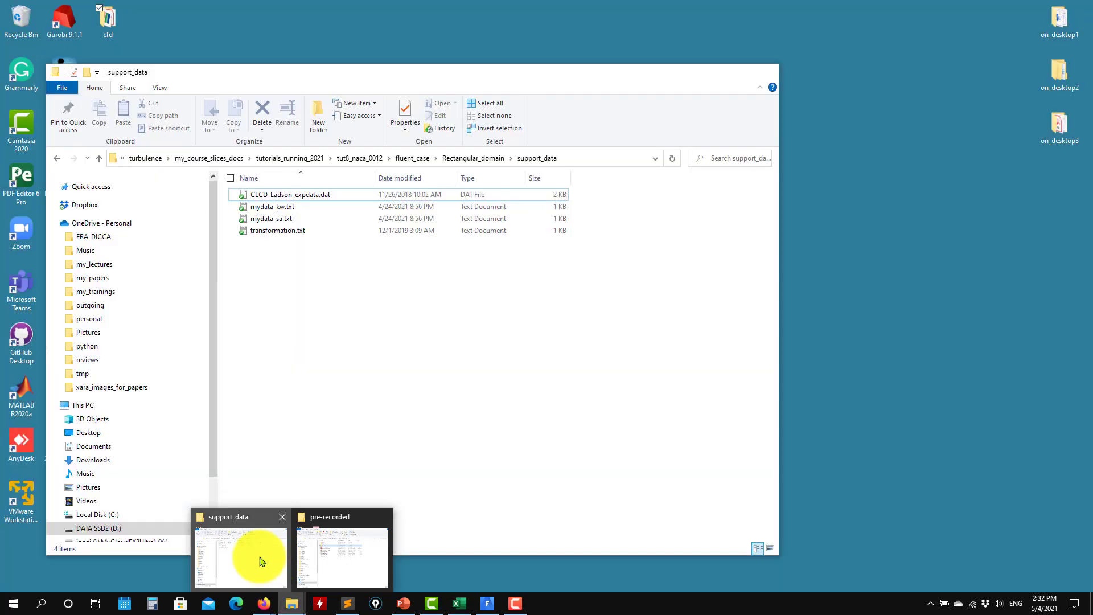
left_click(257, 557)
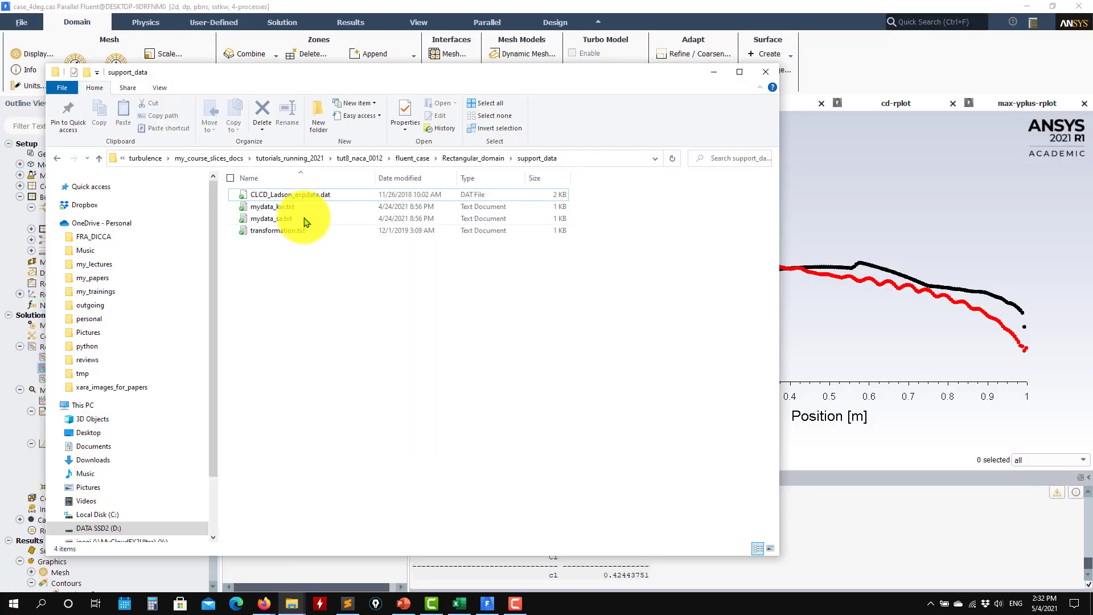
left_click(99, 160)
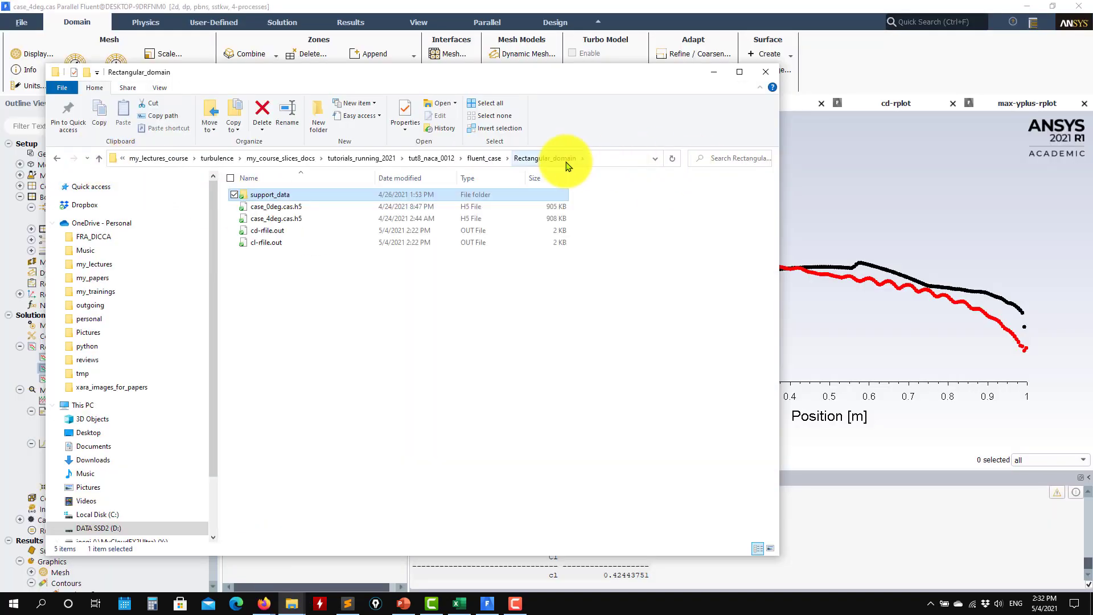
left_click(262, 231)
right_click(266, 233)
left_click(329, 268)
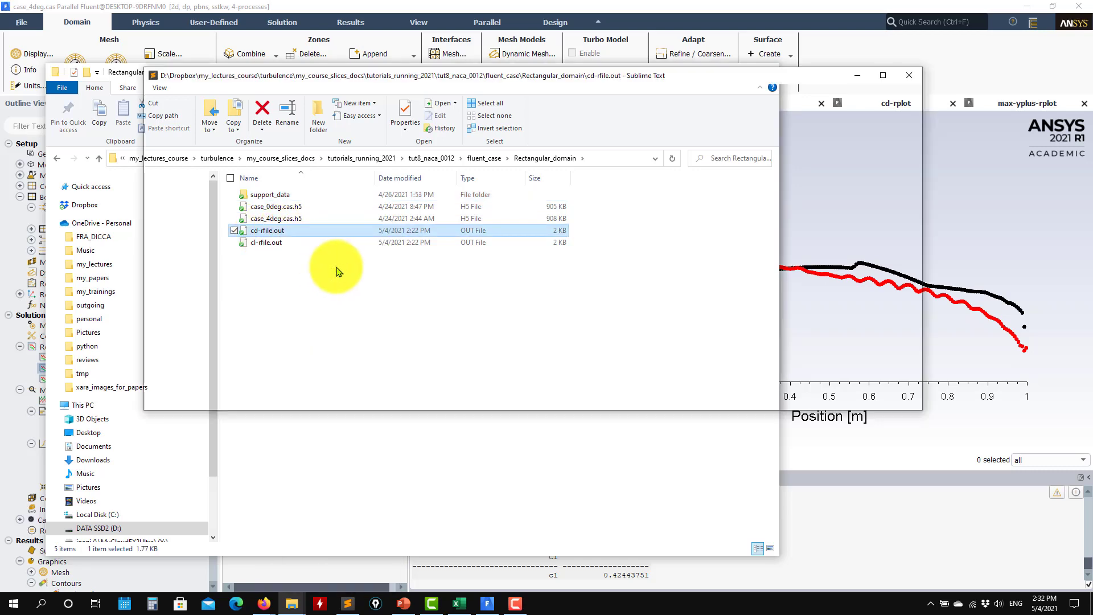
left_click(859, 107)
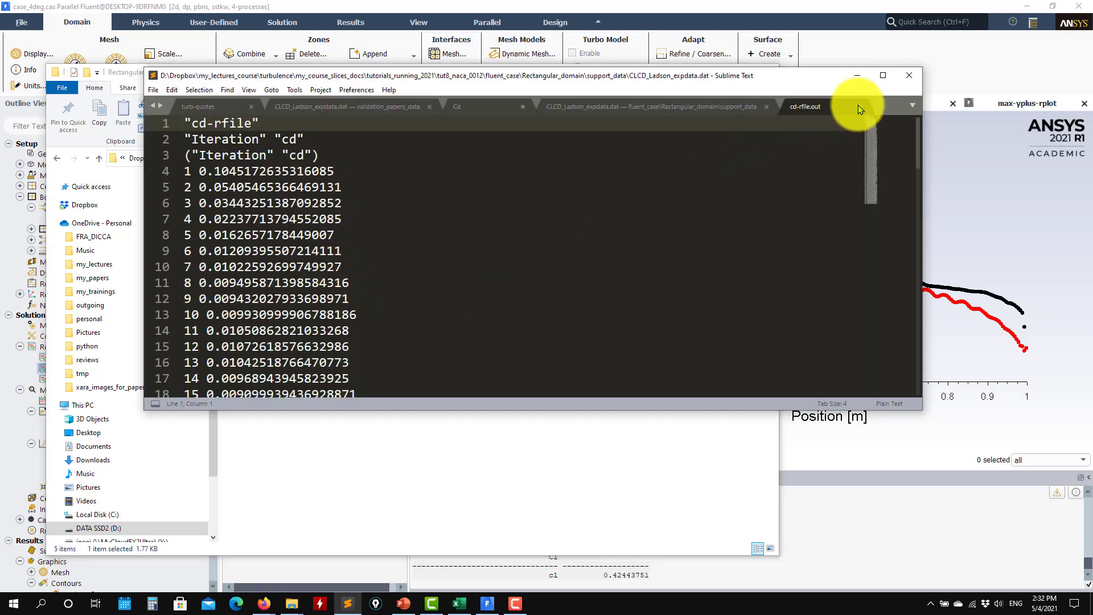
Step: Open cl-rfile.out in Sublime Text, examine its lift history by iteration, close it, and return to Fluent
left_click(318, 446)
left_click_drag(302, 246, 829, 256)
scroll(867, 154, "down", 10)
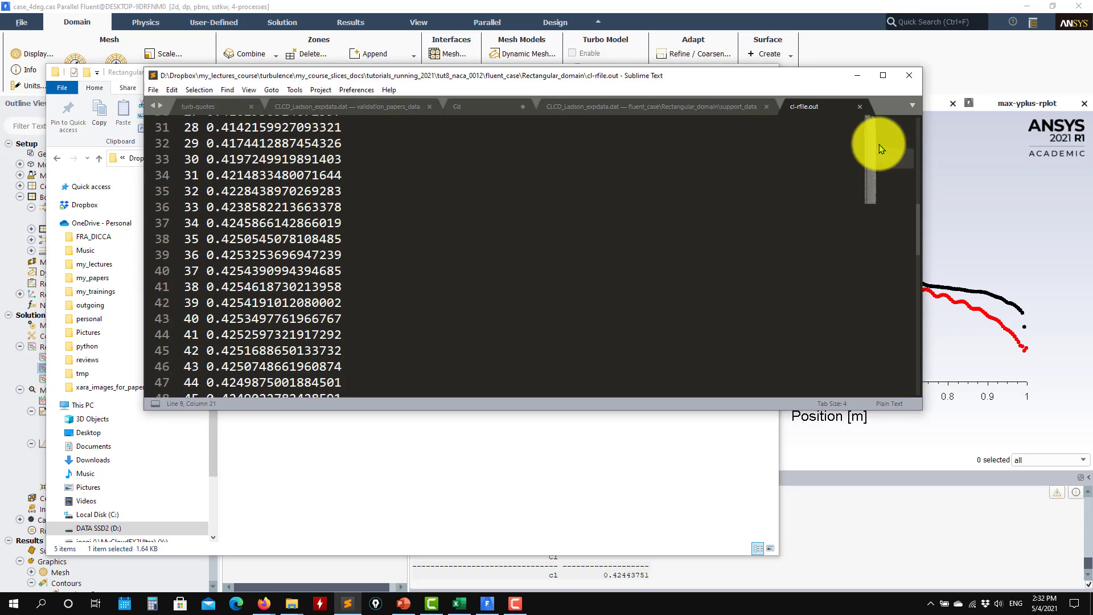
left_click(860, 107)
left_click(866, 78)
left_click(714, 74)
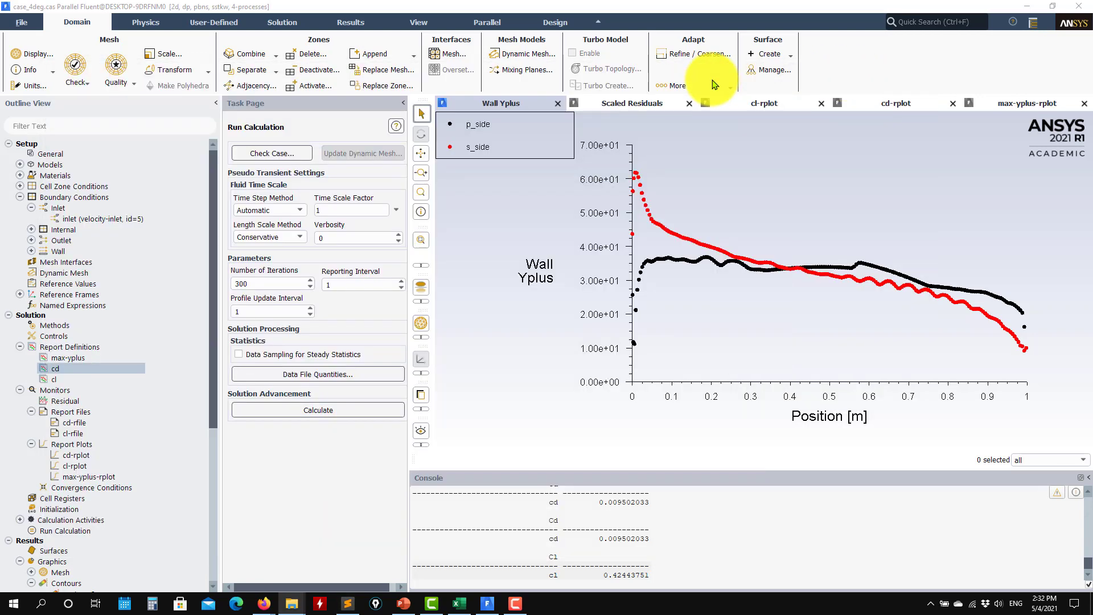
Step: Read the case file case_0deg.cas.h5 from the Rectangular_domain folder, discarding the unsaved current case and data
left_click(17, 24)
mouse_move(20, 38)
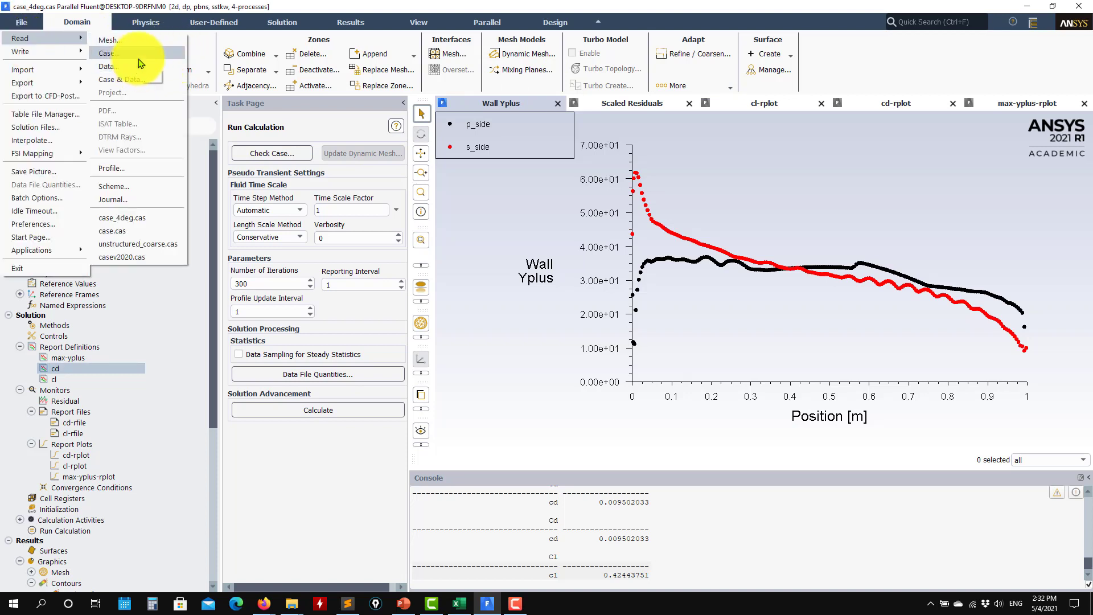
left_click(140, 54)
left_click(544, 315)
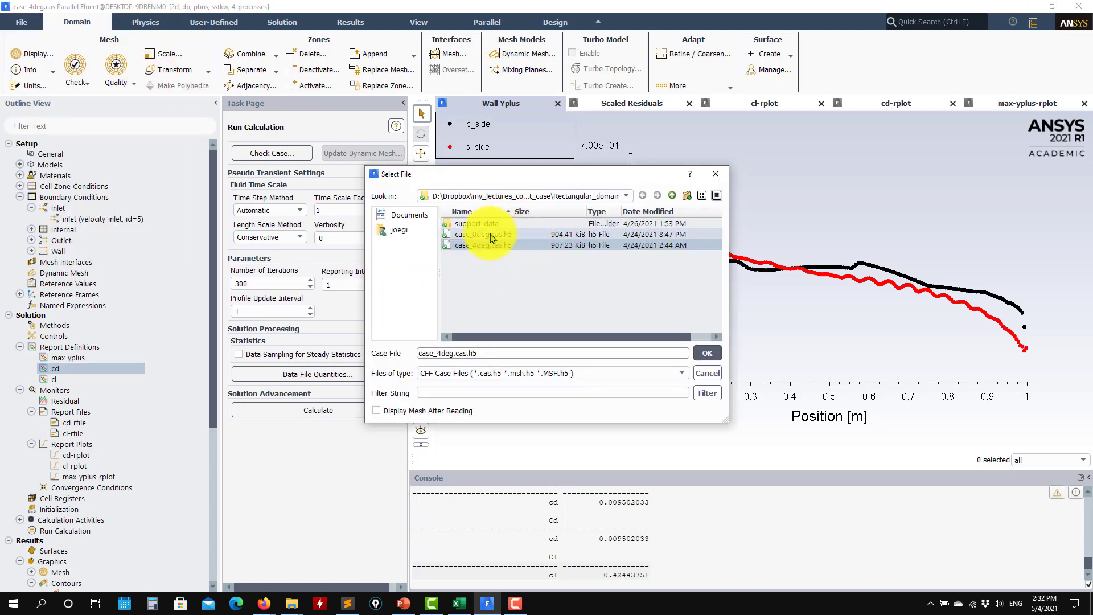
left_click(707, 353)
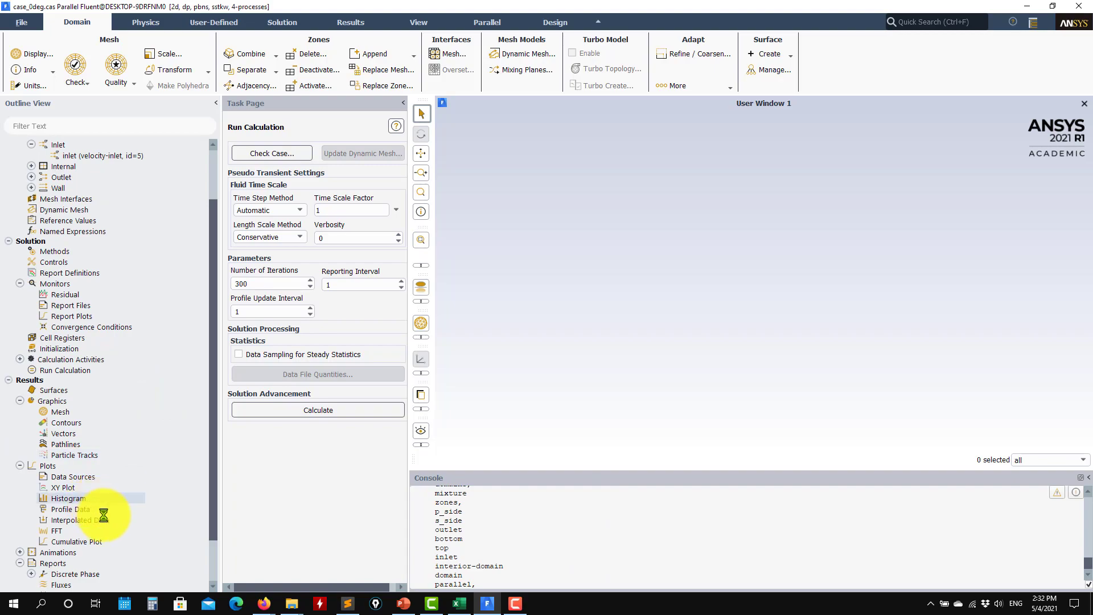
Step: Display the mesh on the preselected surfaces, inspect the cells around the airfoil, and close the mesh display settings
double_click(82, 510)
left_click(222, 541)
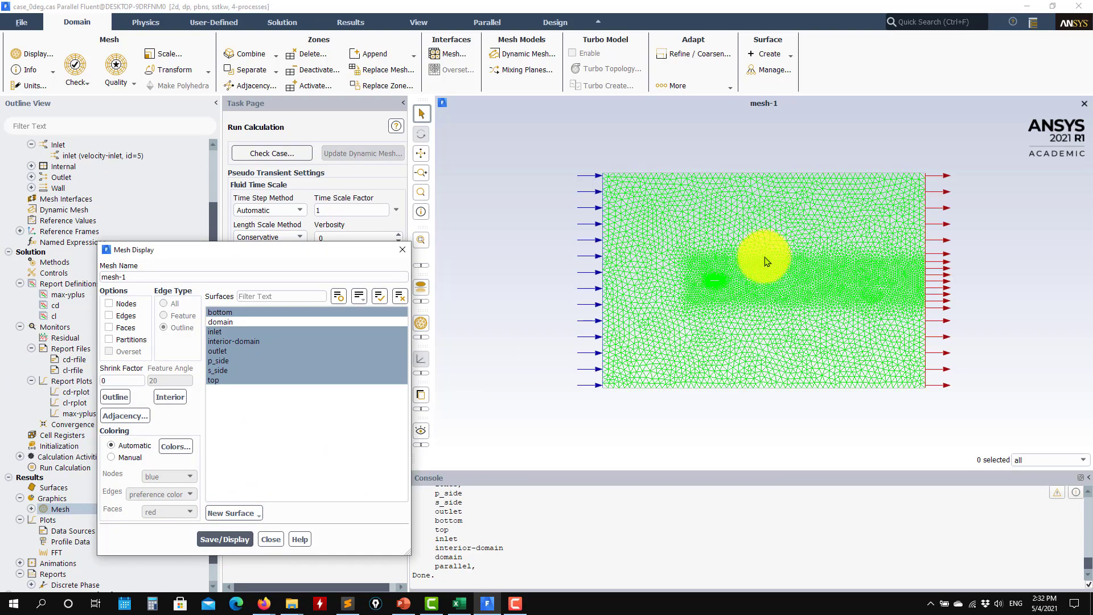
scroll(797, 239, "up", 10)
scroll(666, 343, "up", 8)
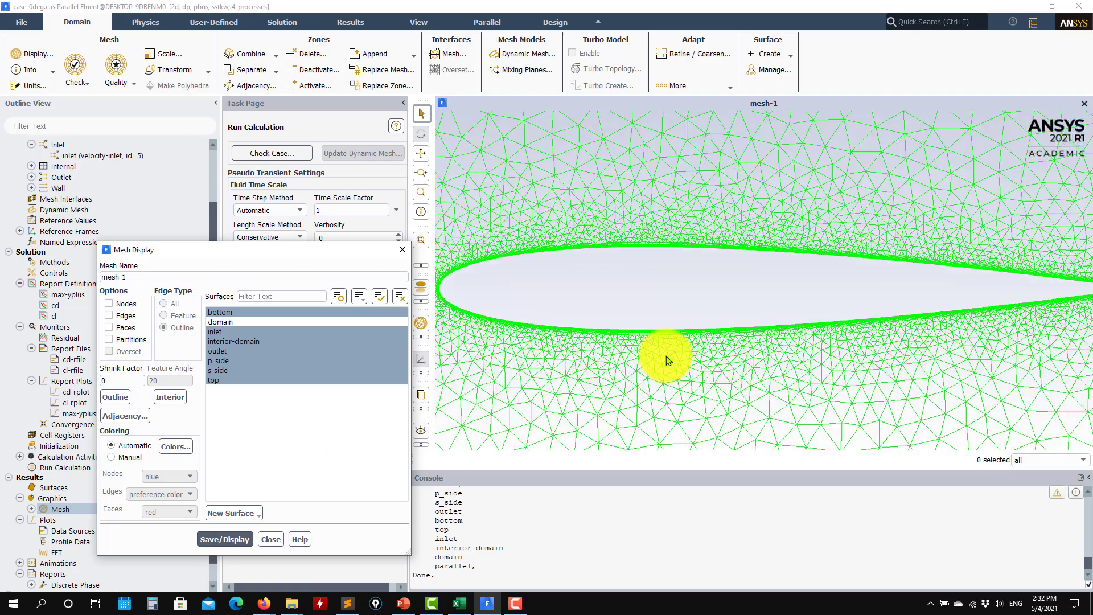
scroll(651, 338, "down", 10)
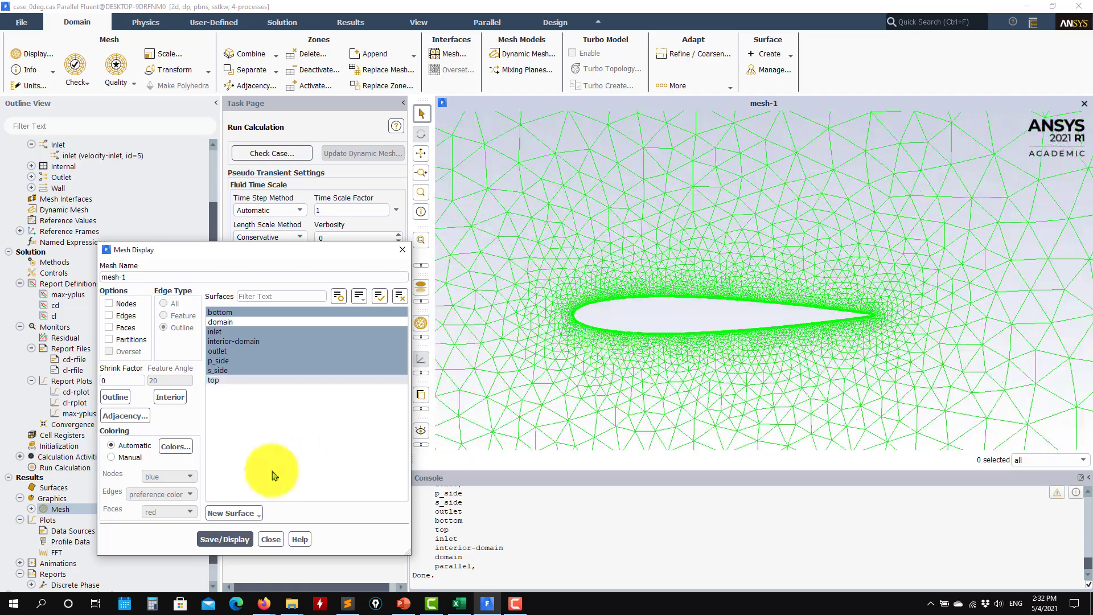
left_click(270, 539)
Step: Initialize the solution with standard initialization and run 300 iterations, overwriting the existing cd and cl report files
scroll(74, 249, "up", 2)
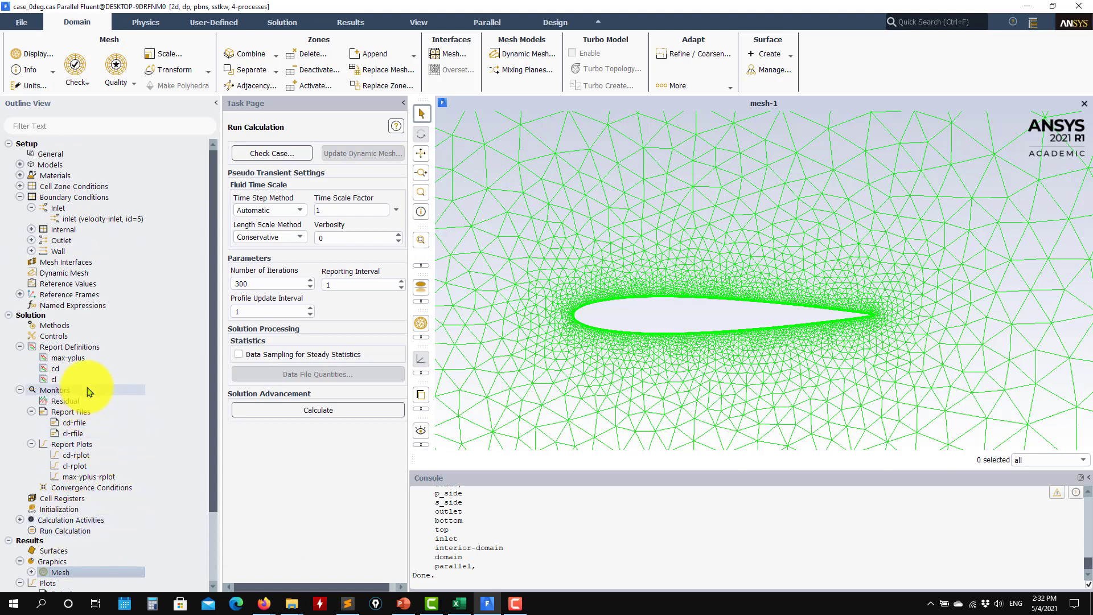
scroll(58, 491, "down", 3)
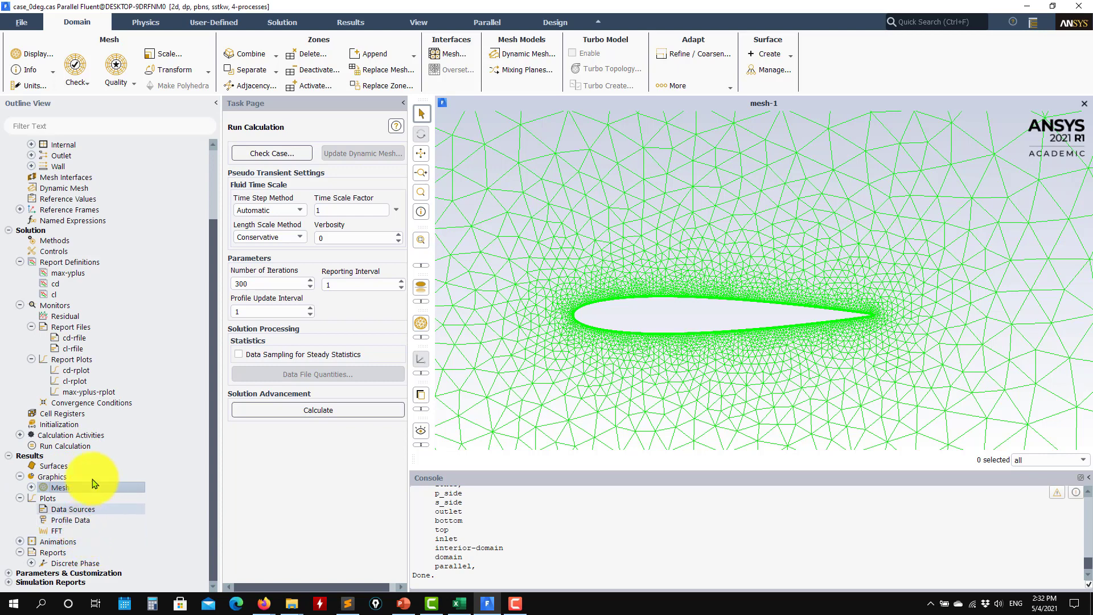
left_click(64, 424)
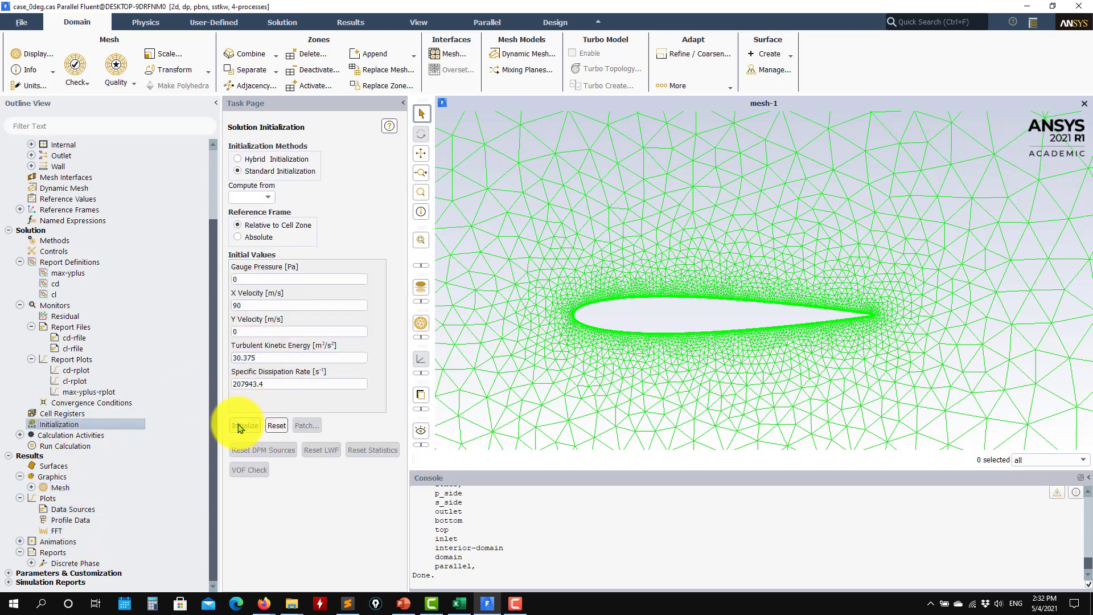
left_click(64, 446)
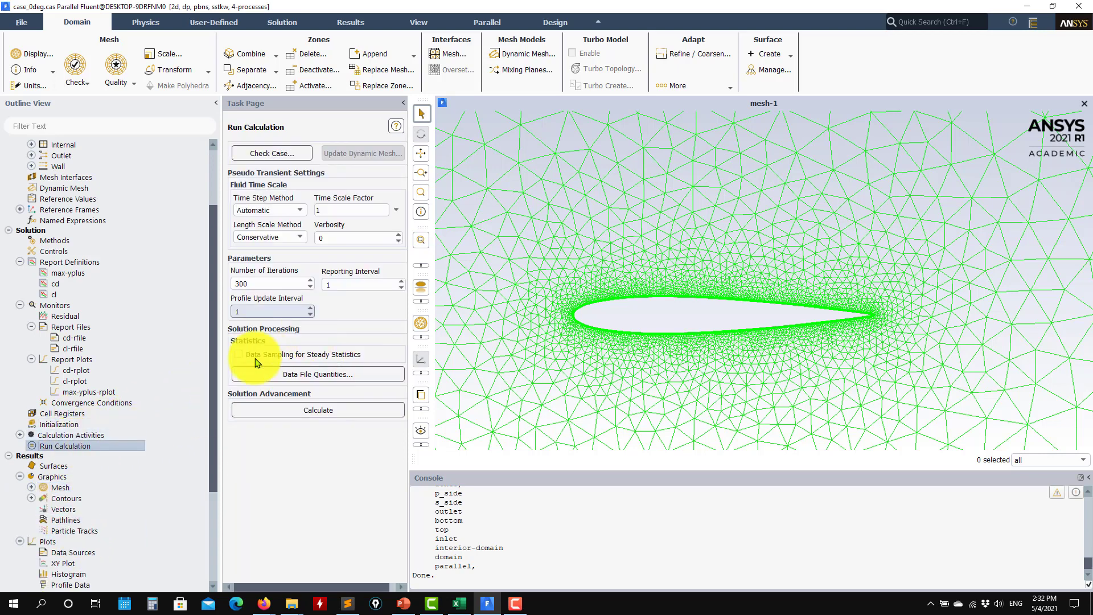
left_click(281, 409)
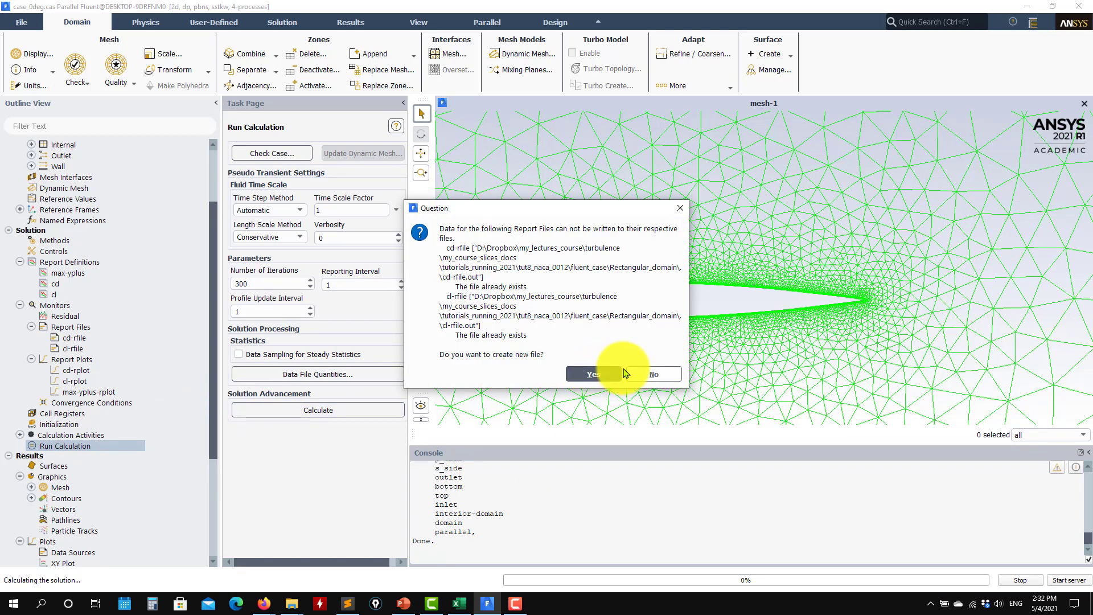
left_click(639, 373)
left_click(515, 315)
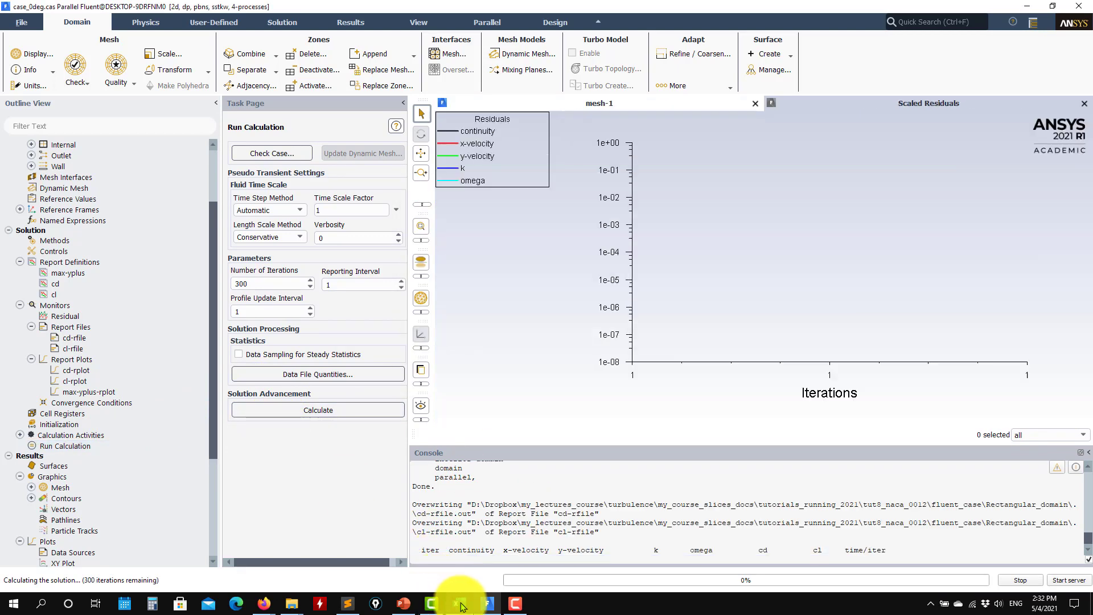
Step: Switch to validation_data.xlsx in Excel and examine the CFD result tables and the CL versus AOA chart
left_click(453, 605)
scroll(703, 342, "up", 3)
scroll(695, 353, "down", 7)
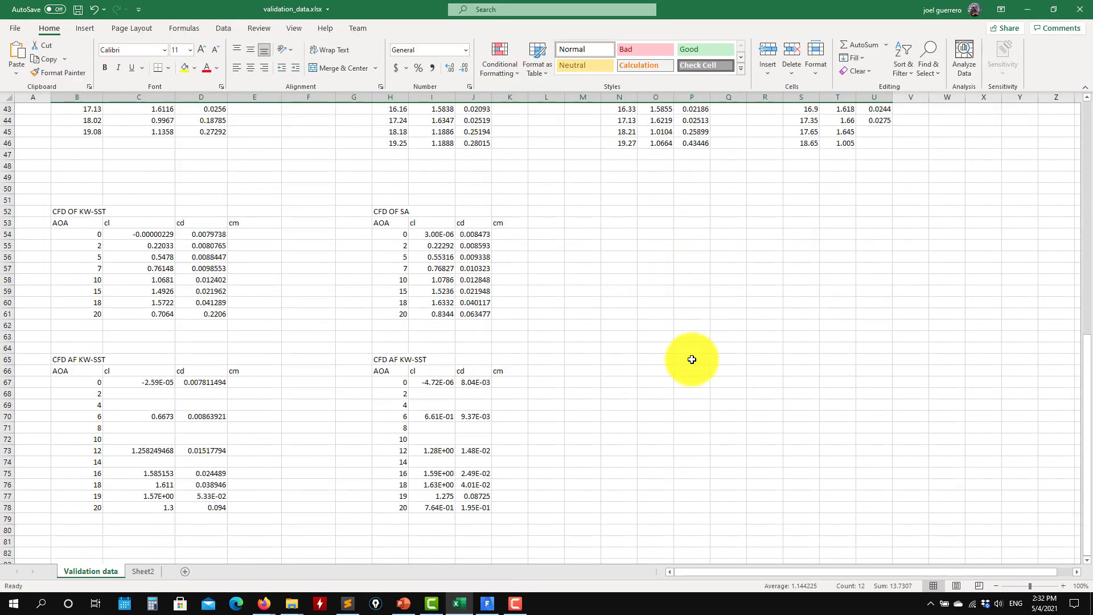
scroll(692, 359, "down", 13)
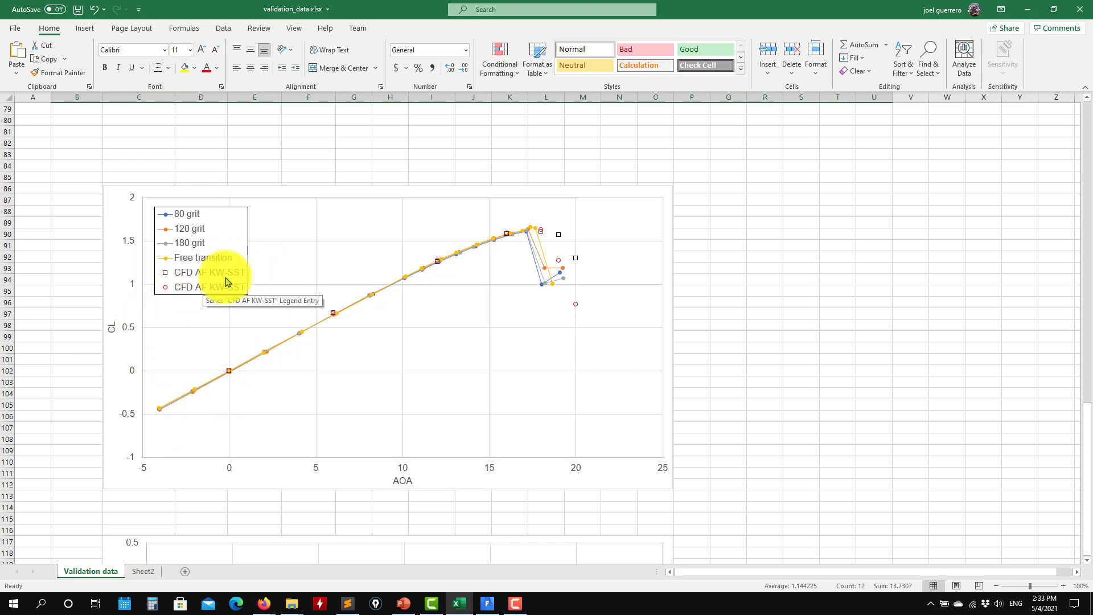
Step: Examine the CD versus AOA chart and compare it with the CL versus AOA chart above it
scroll(205, 281, "down", 10)
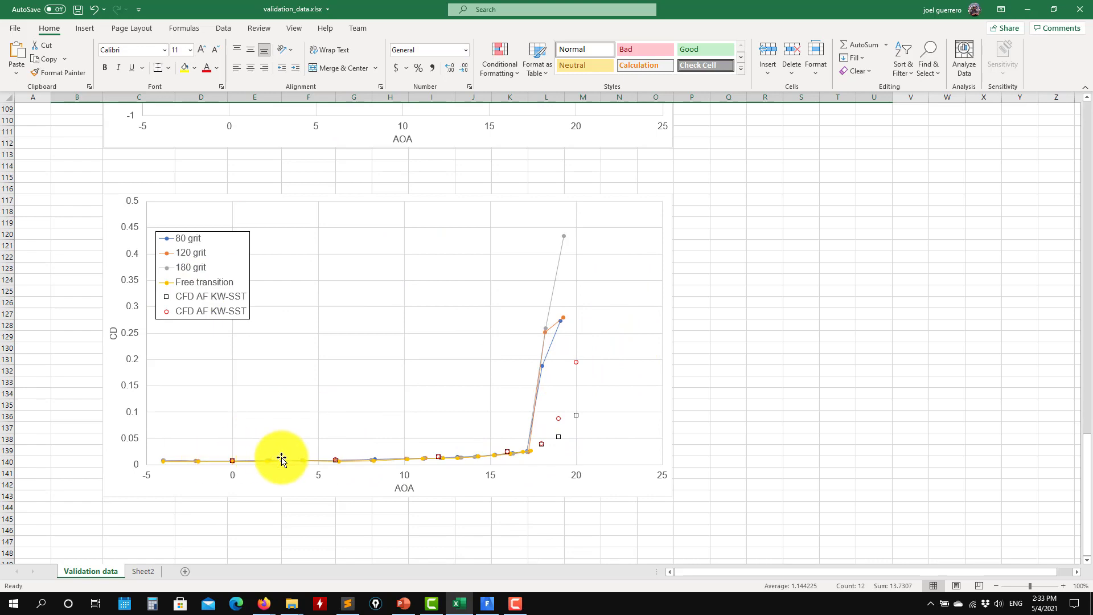
scroll(296, 455, "up", 7)
scroll(320, 452, "up", 3)
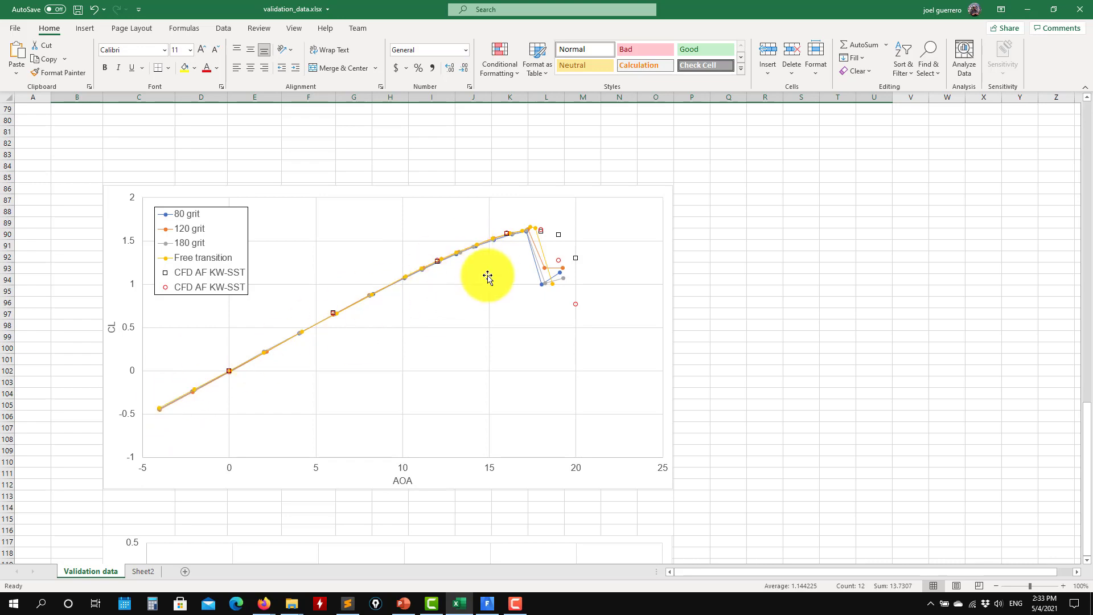
Step: Switch back to Fluent, dismiss the calculation notice, and review the cl, cd and scaled residual histories
left_click(1028, 10)
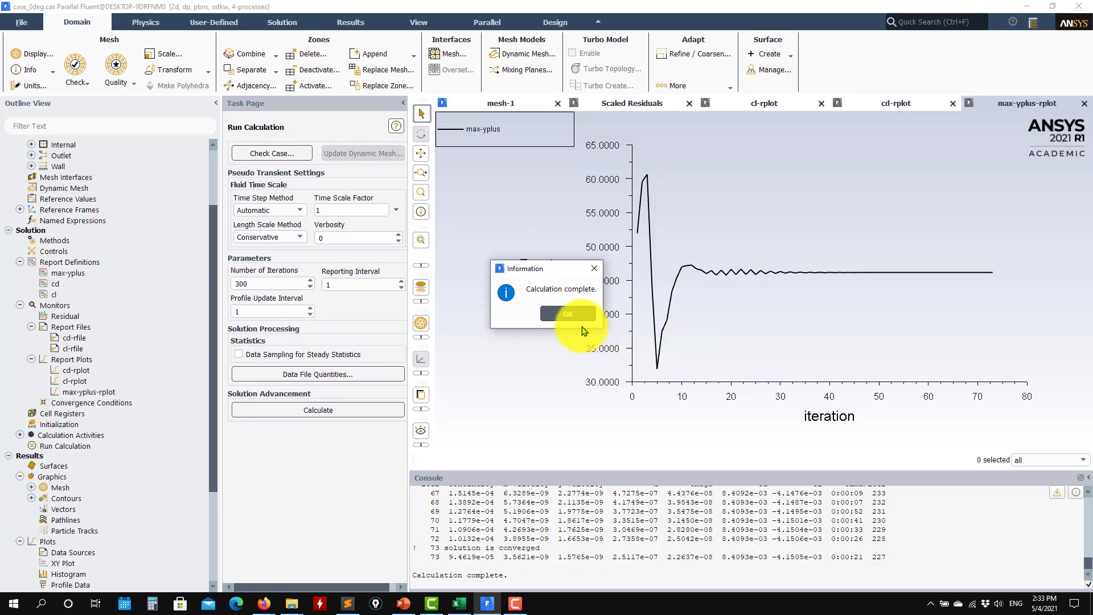
left_click(572, 320)
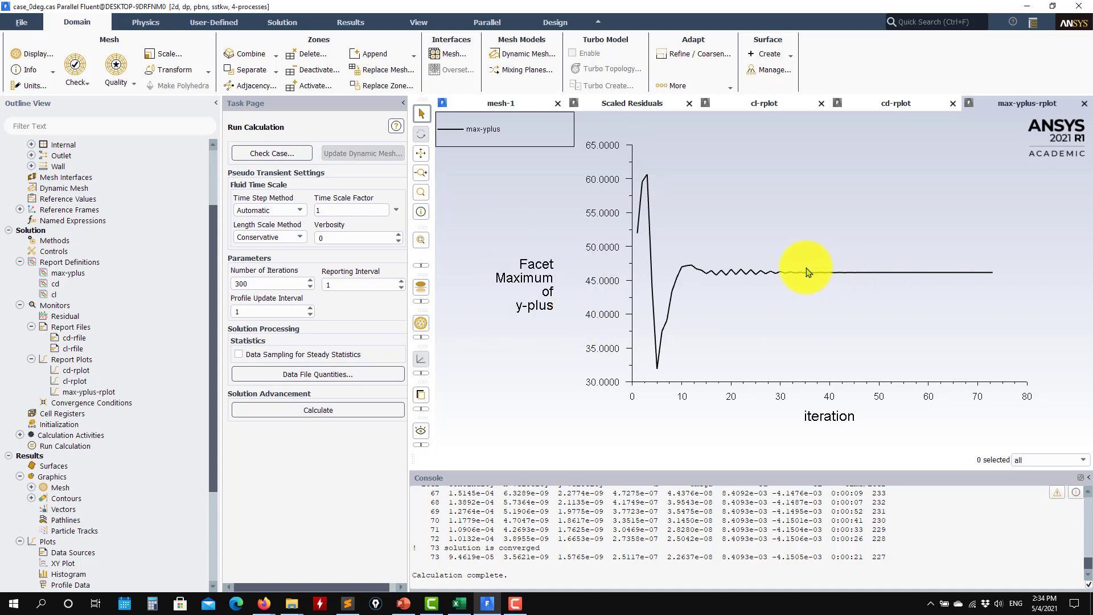
left_click(913, 115)
left_click(745, 105)
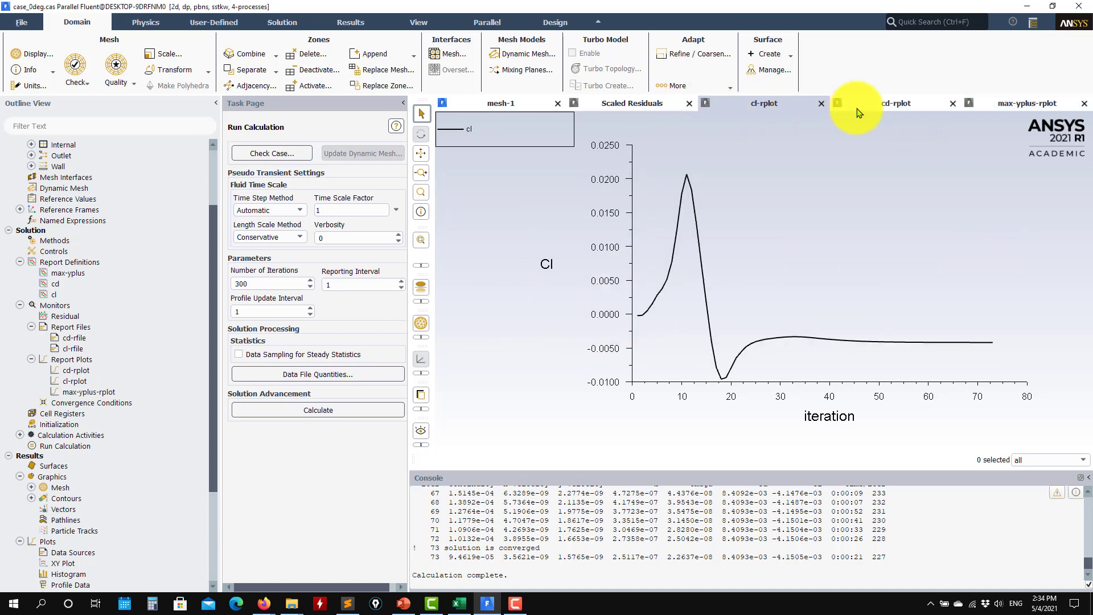
left_click(875, 115)
left_click(732, 105)
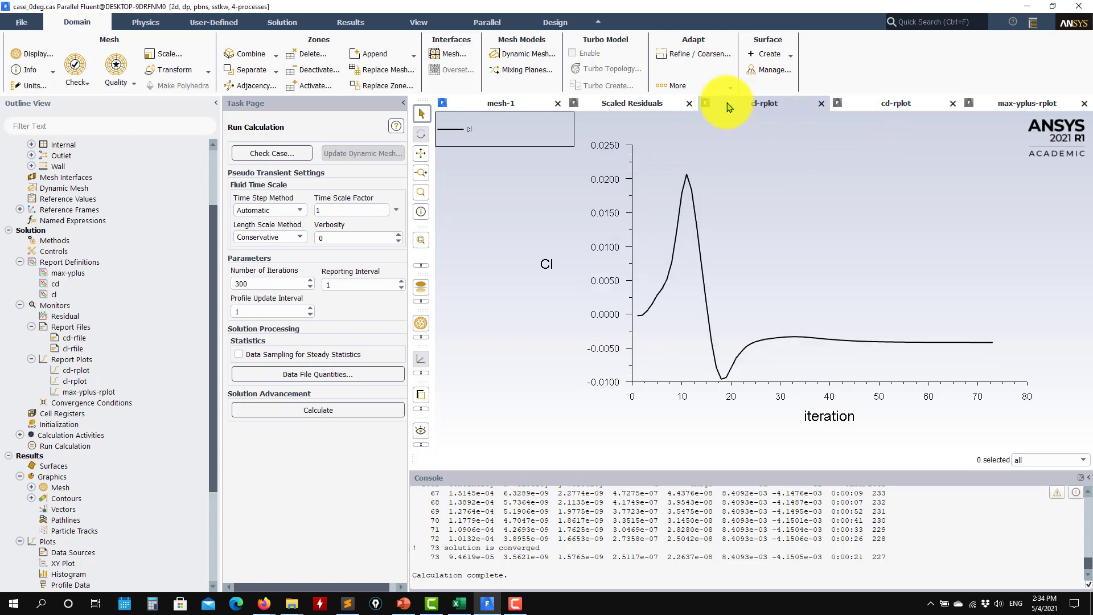
left_click(613, 106)
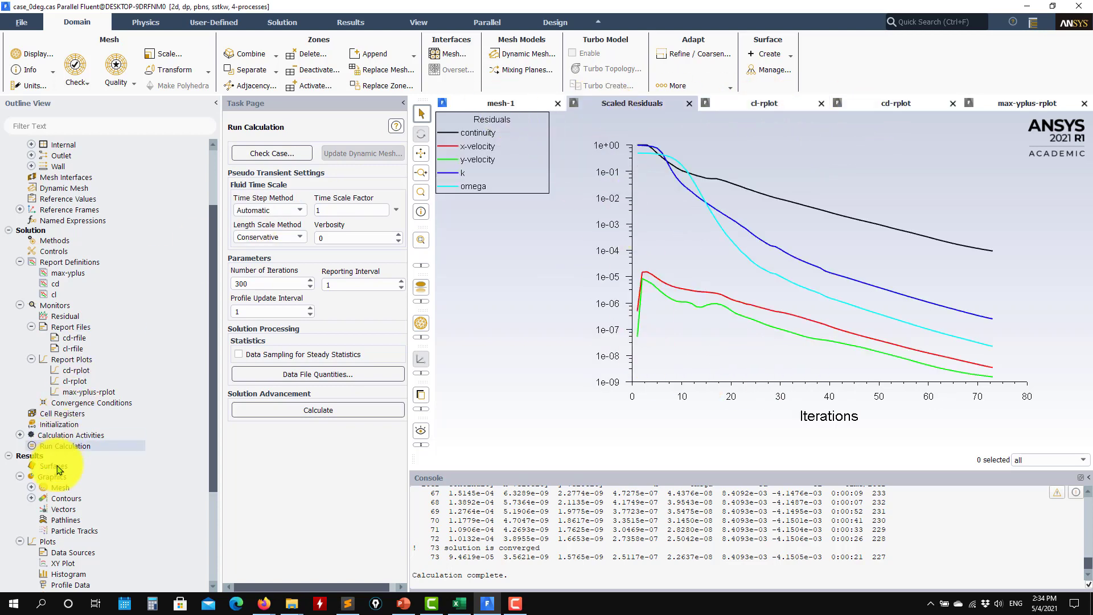
Step: Display the saved contour-1 of static pressure on the domain surface and inspect the field around the airfoil
left_click(31, 498)
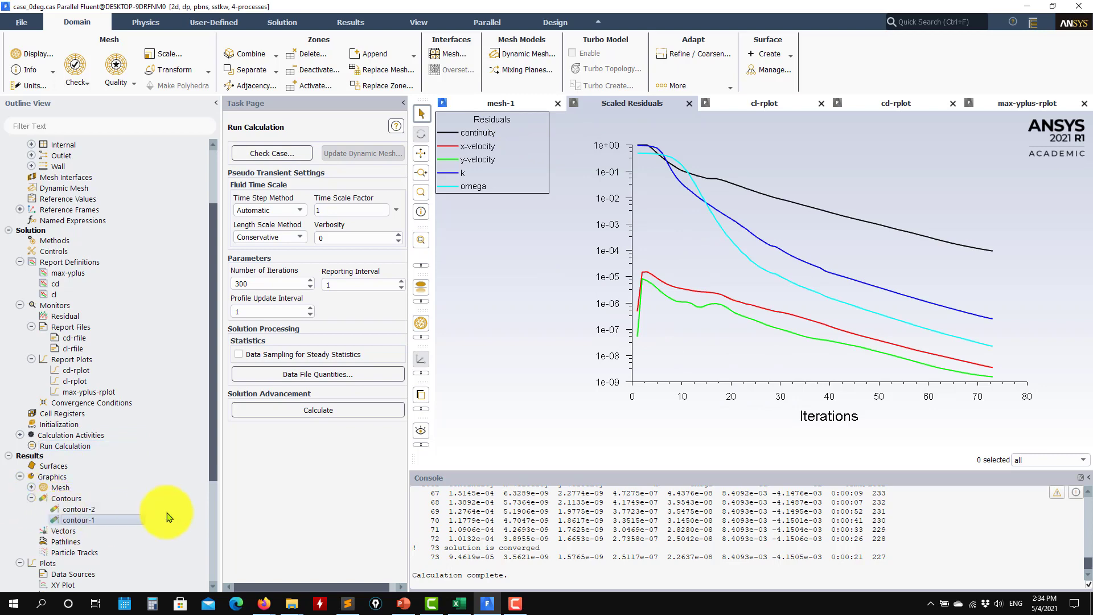
double_click(106, 522)
left_click(215, 456)
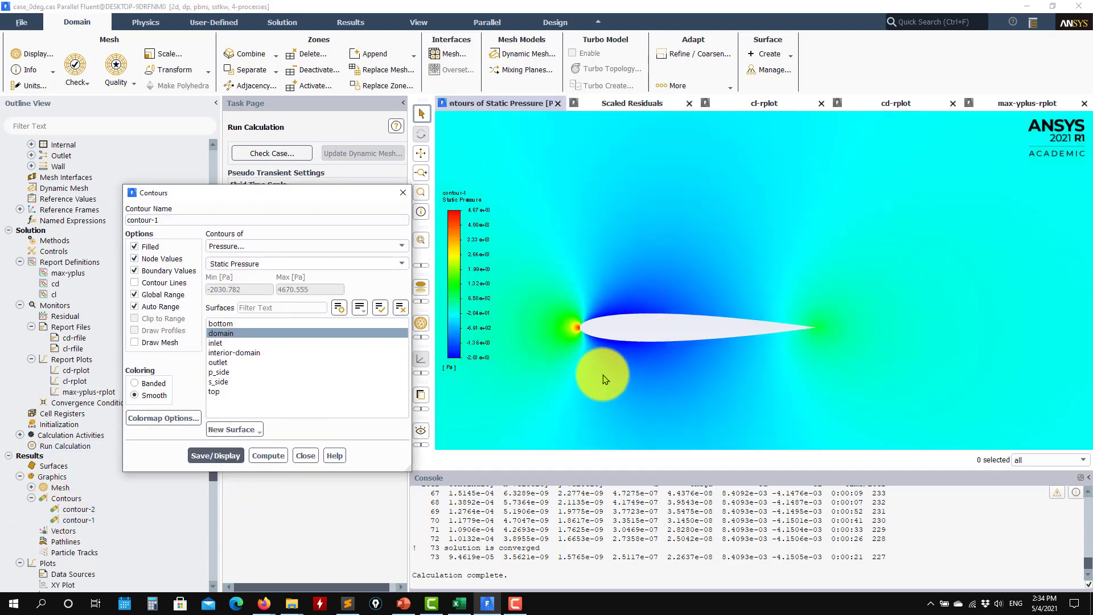
scroll(604, 378, "down", 8)
scroll(612, 418, "up", 6)
left_click(277, 333)
Step: Display contour-2 of velocity magnitude on the domain surface, inspect the boundary layer near the airfoil wall, and close the contour settings
left_click(77, 509)
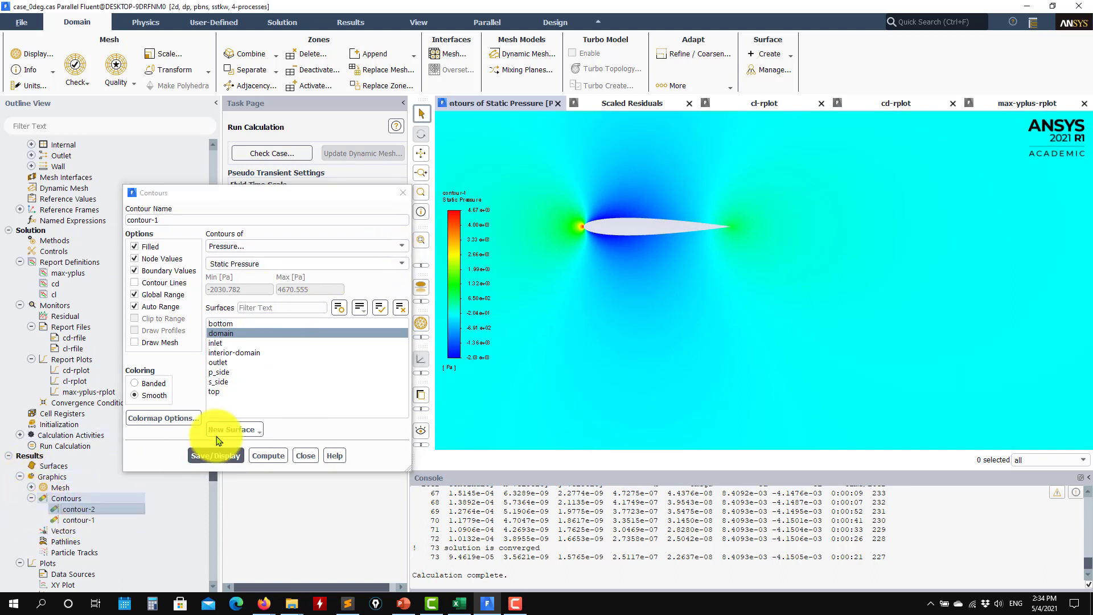
left_click(221, 454)
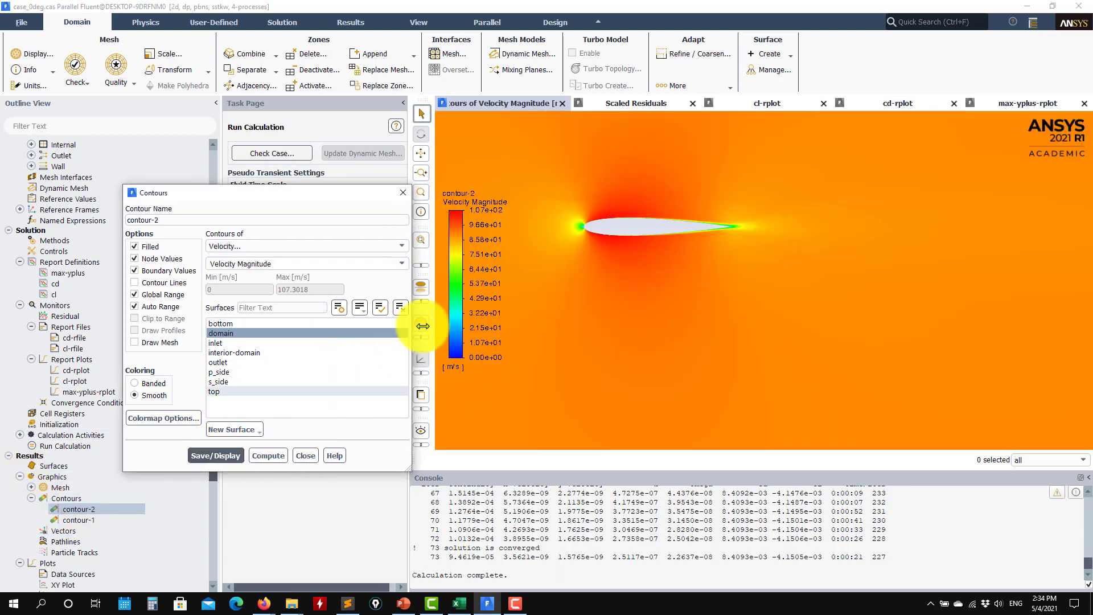
scroll(727, 268, "down", 3)
scroll(732, 180, "up", 10)
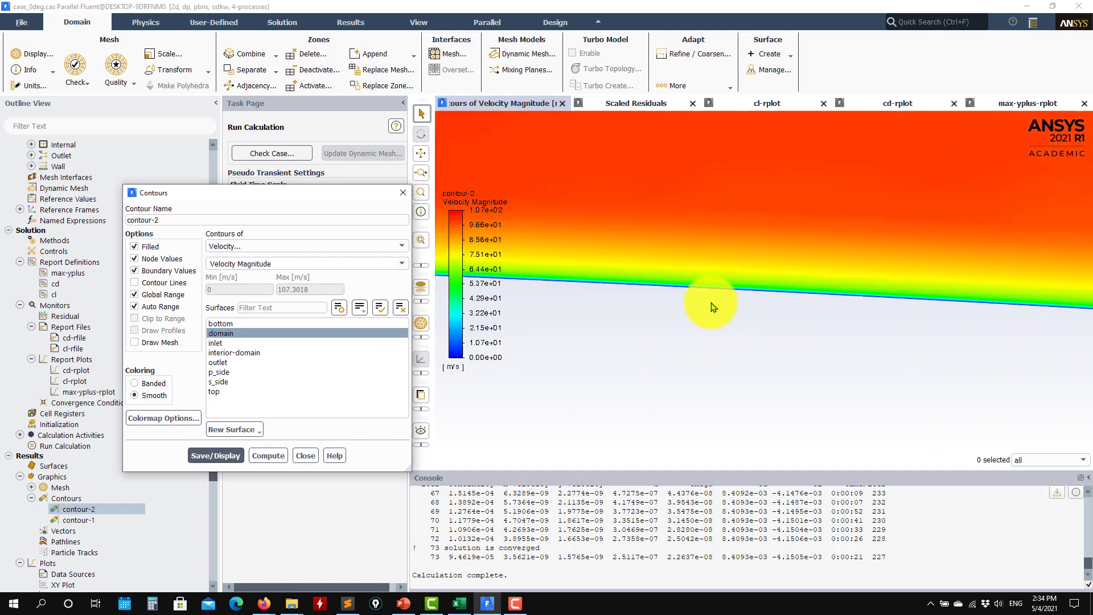
left_click(305, 455)
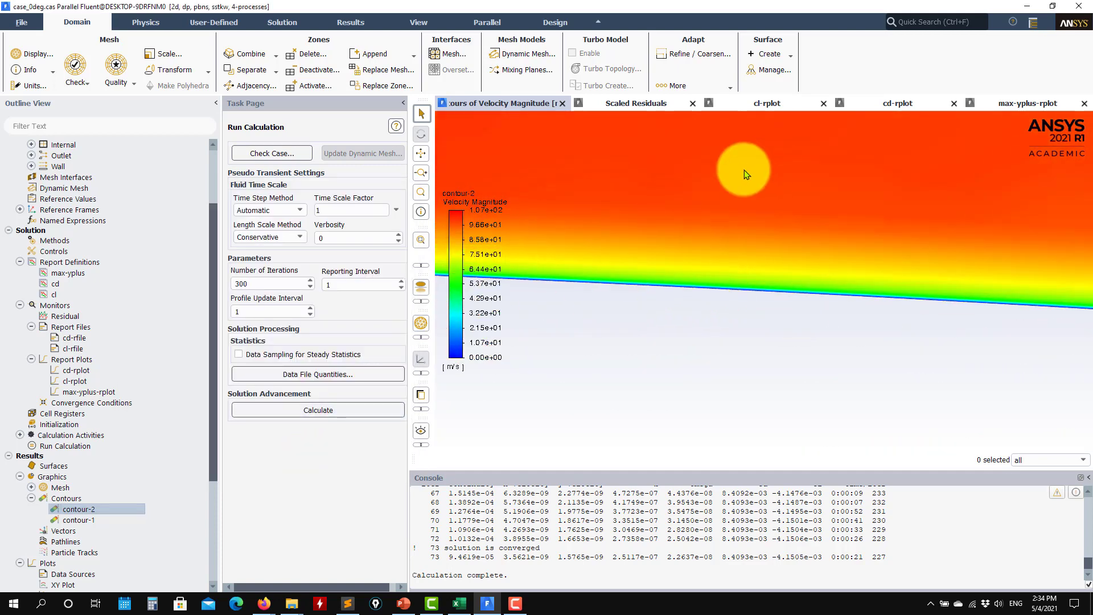
Step: Review the max-yplus history and create XY plot xy-plot-1 of static pressure along the p_side and s_side surfaces
left_click(1013, 105)
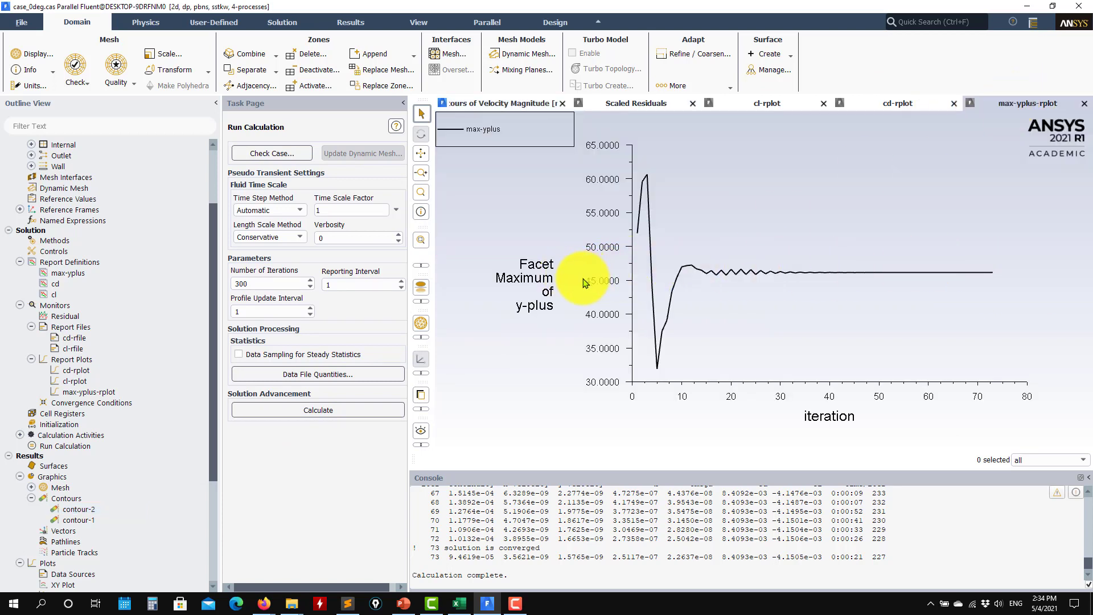
scroll(63, 376, "down", 5)
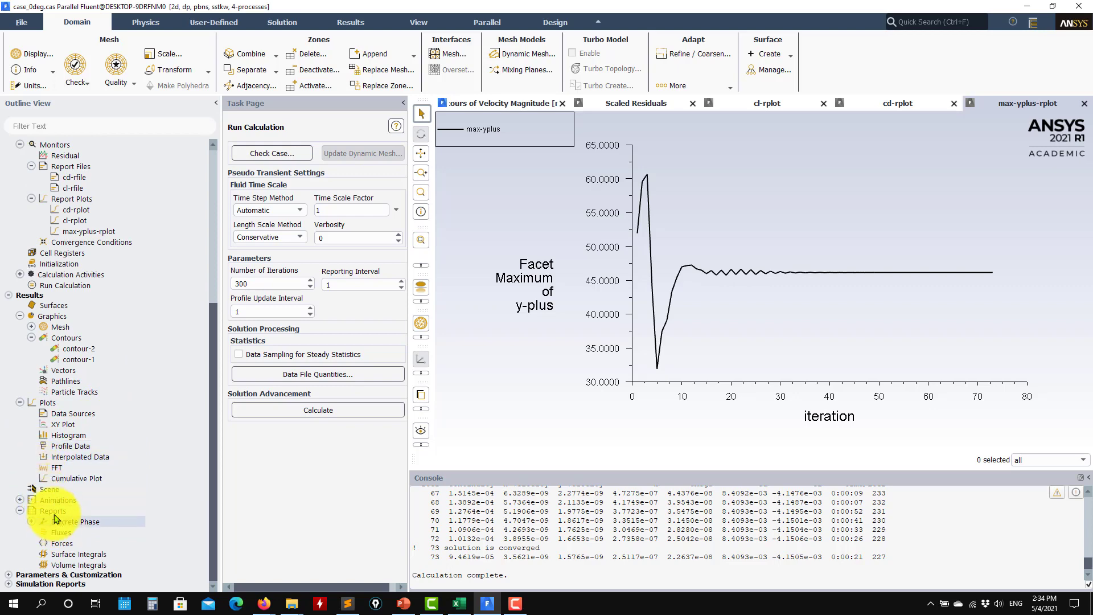
double_click(84, 424)
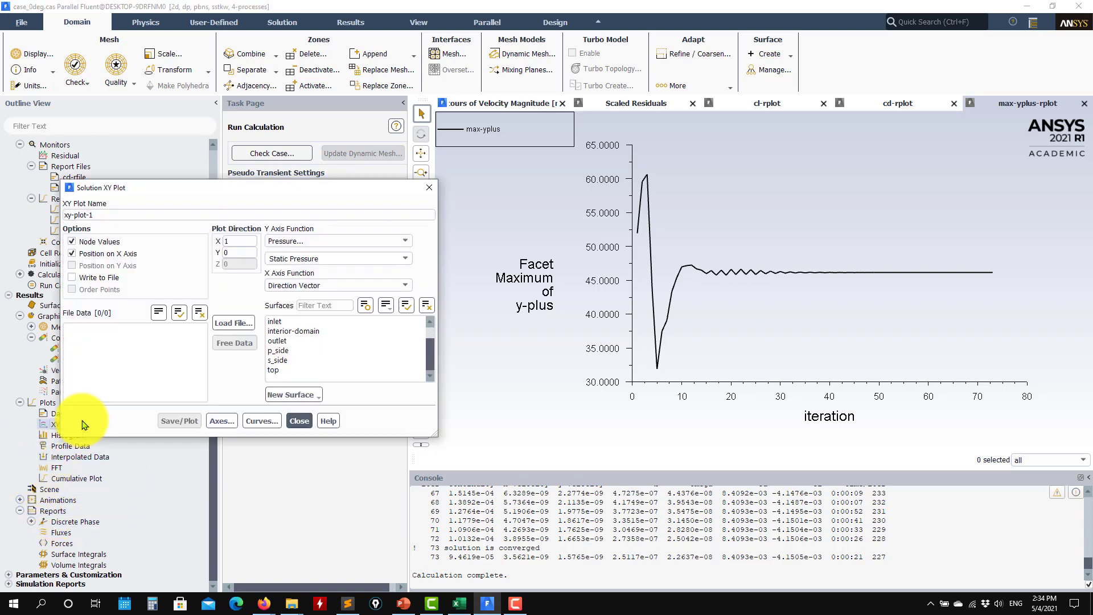
left_click(279, 350)
left_click(278, 360)
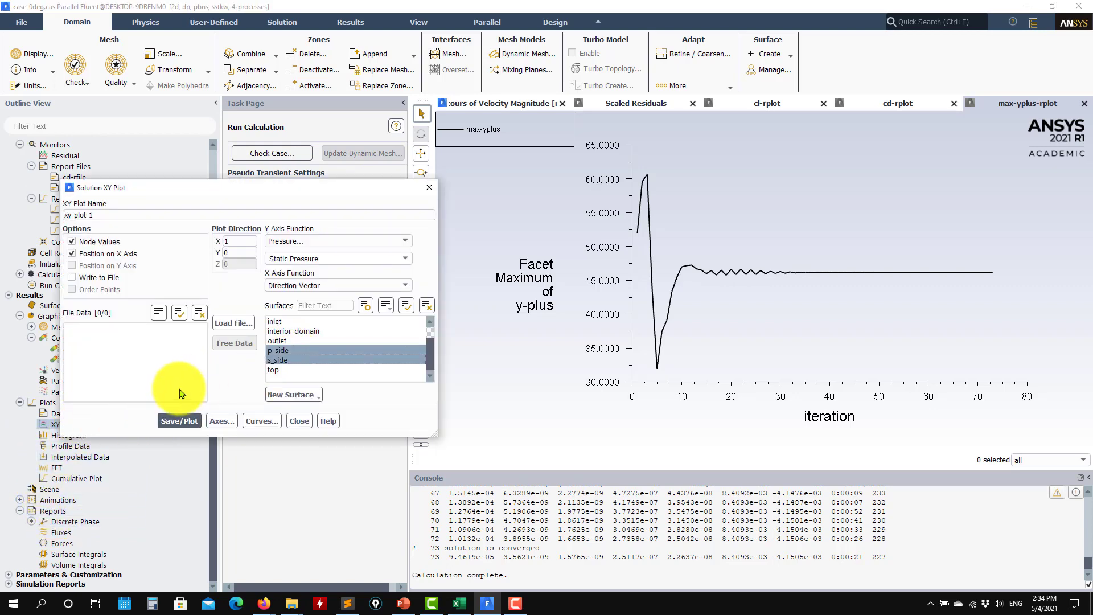
left_click(170, 419)
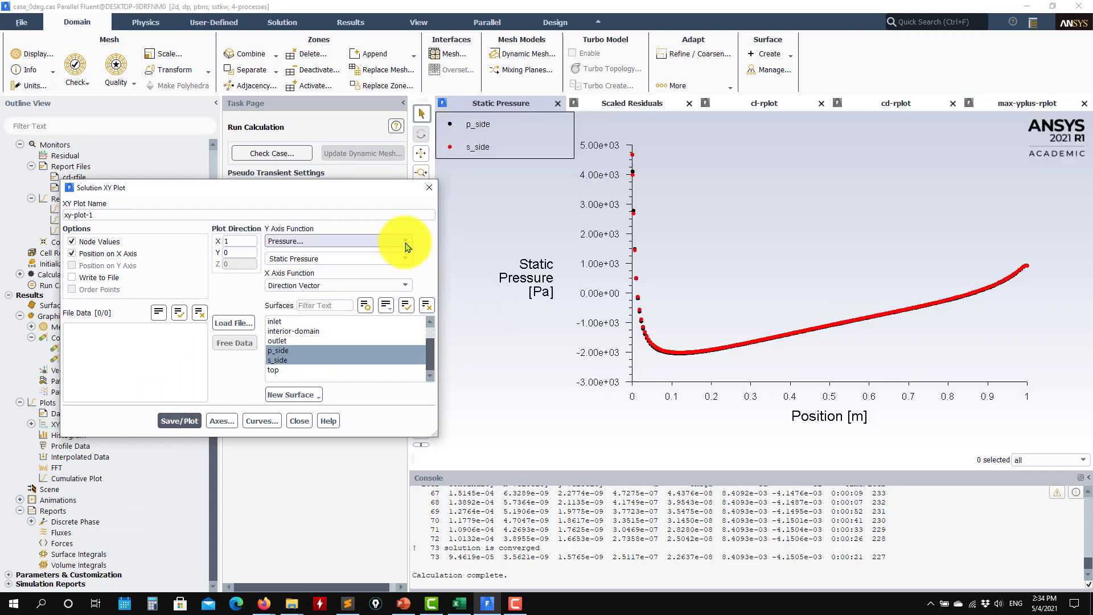
Step: Change the XY plot's Y axis function to Turbulence, Wall Yplus, plot it for p_side and s_side, and close the plot settings
left_click(405, 241)
left_click(302, 280)
left_click(404, 258)
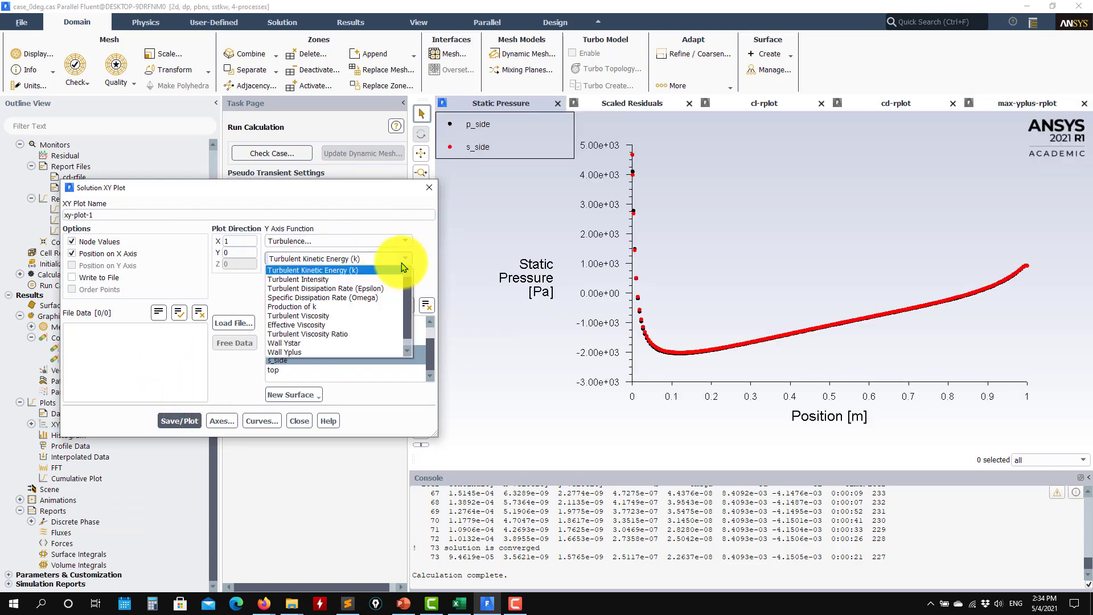
left_click(296, 353)
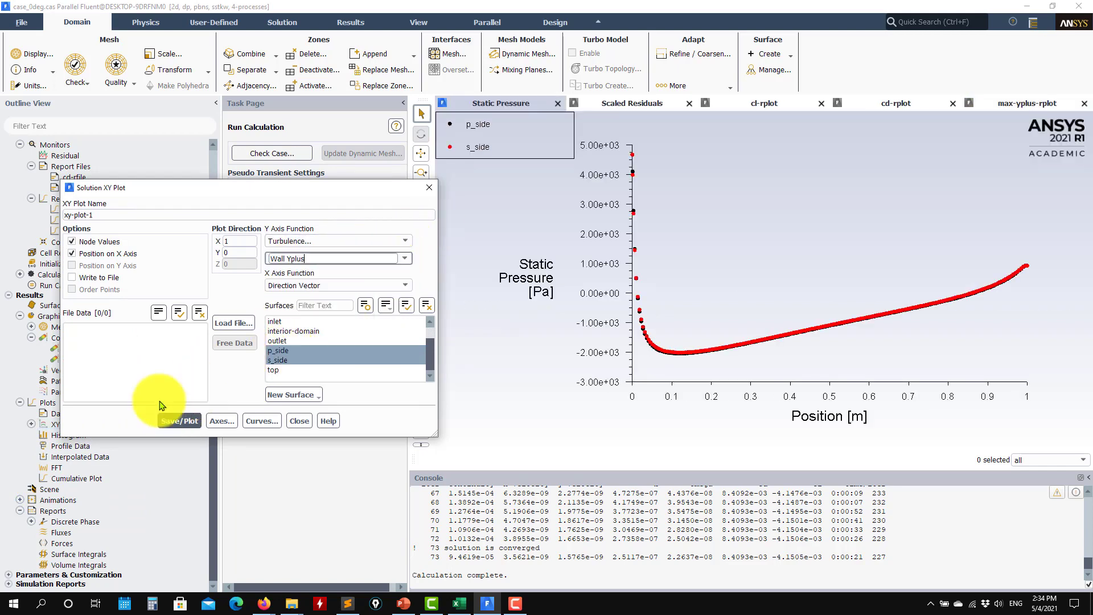
left_click(177, 420)
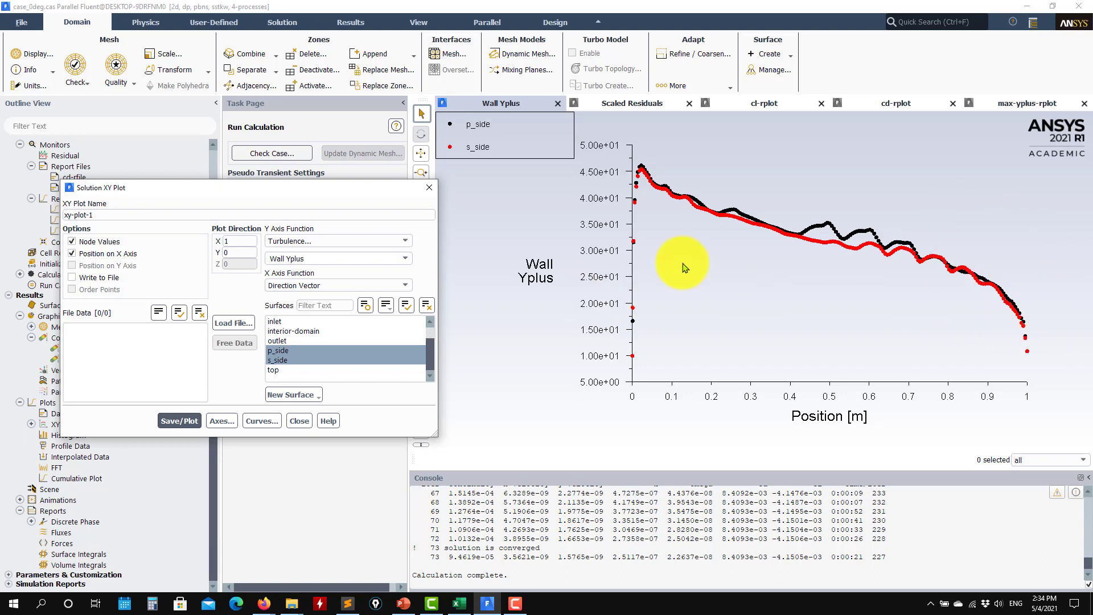
left_click(300, 425)
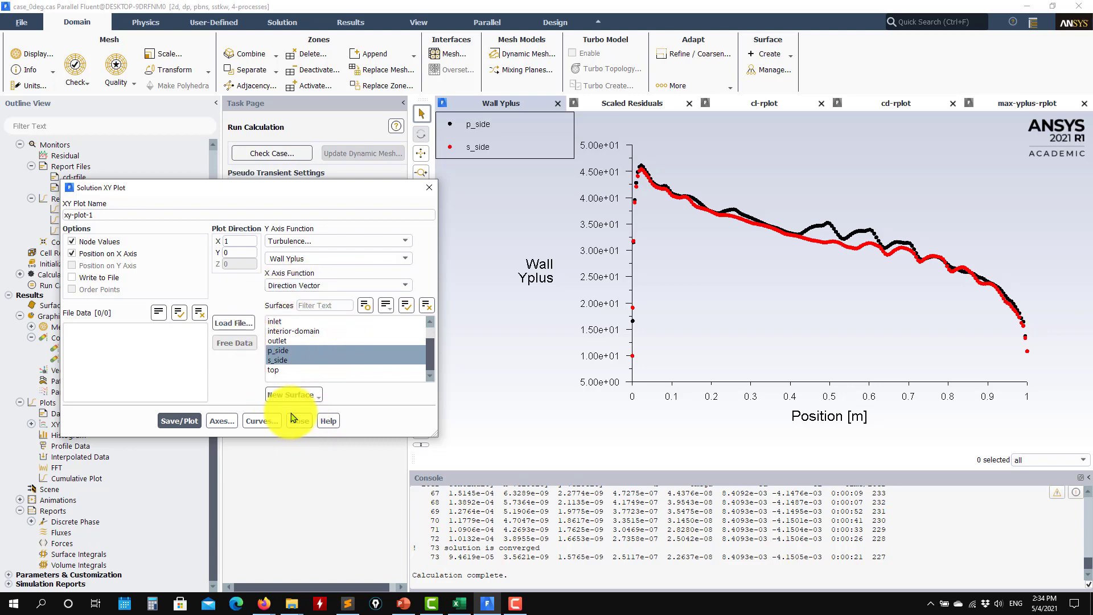
left_click(300, 421)
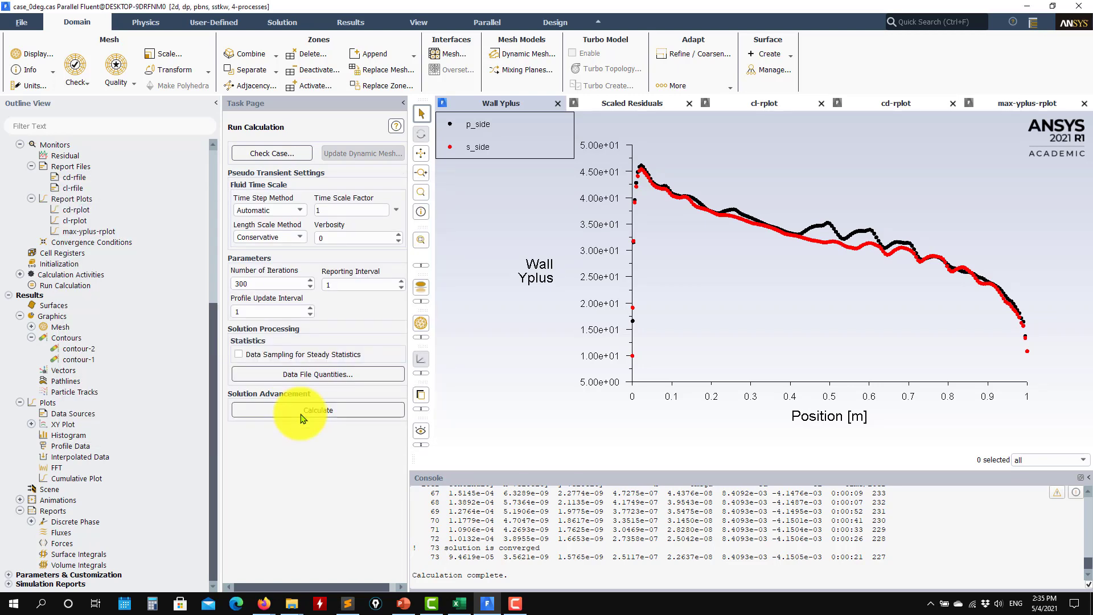
Step: Compute the facet average of Wall Yplus over p_side and s_side with a surface integral report, and close the report
double_click(133, 552)
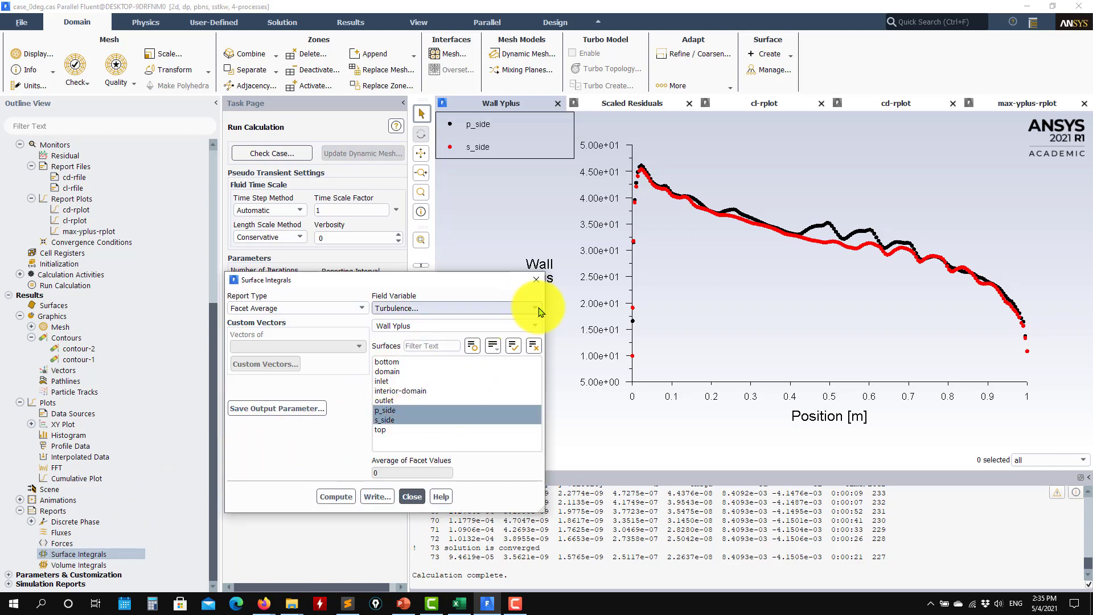
left_click(337, 497)
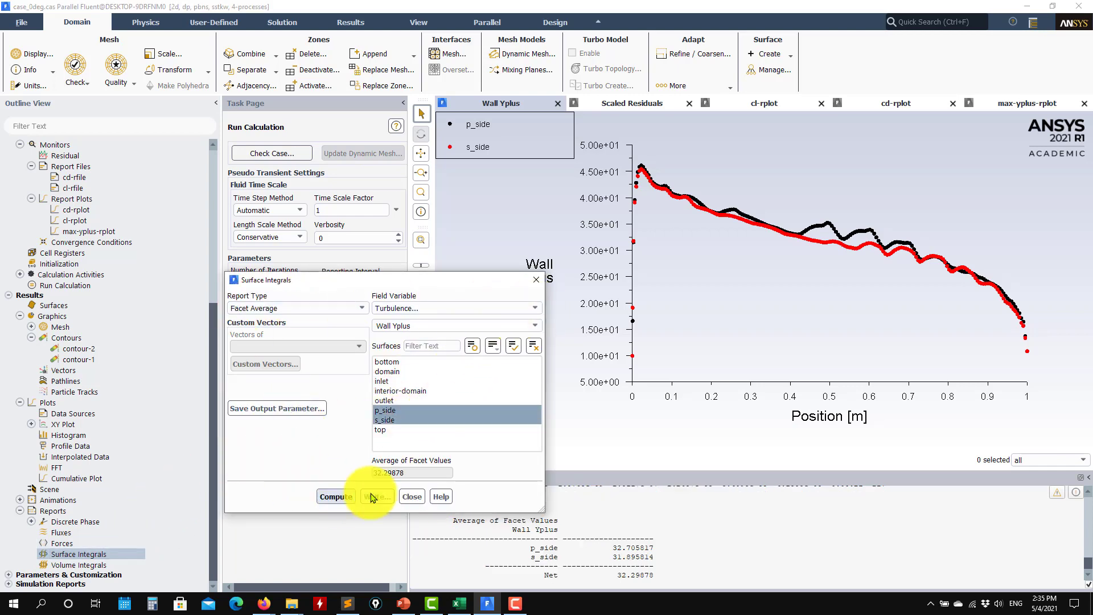
left_click(411, 497)
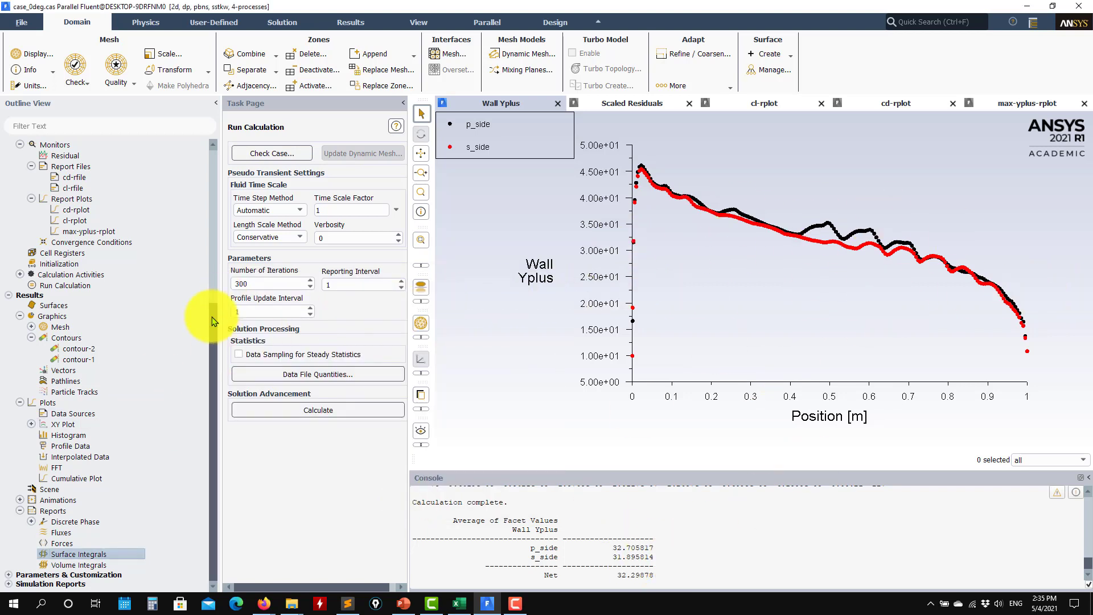
Step: Display the saved mesh-1, inspect the cells around the airfoil's leading edge, and close the mesh display settings
left_click_drag(214, 310, 212, 146)
scroll(209, 243, "down", 8)
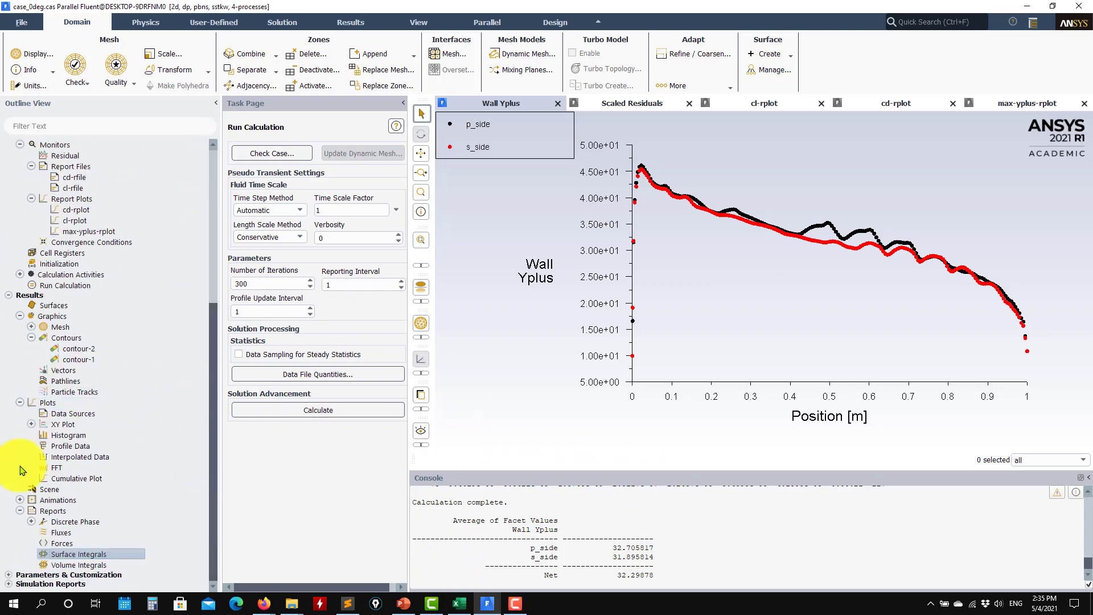
left_click(31, 327)
double_click(73, 337)
left_click(225, 539)
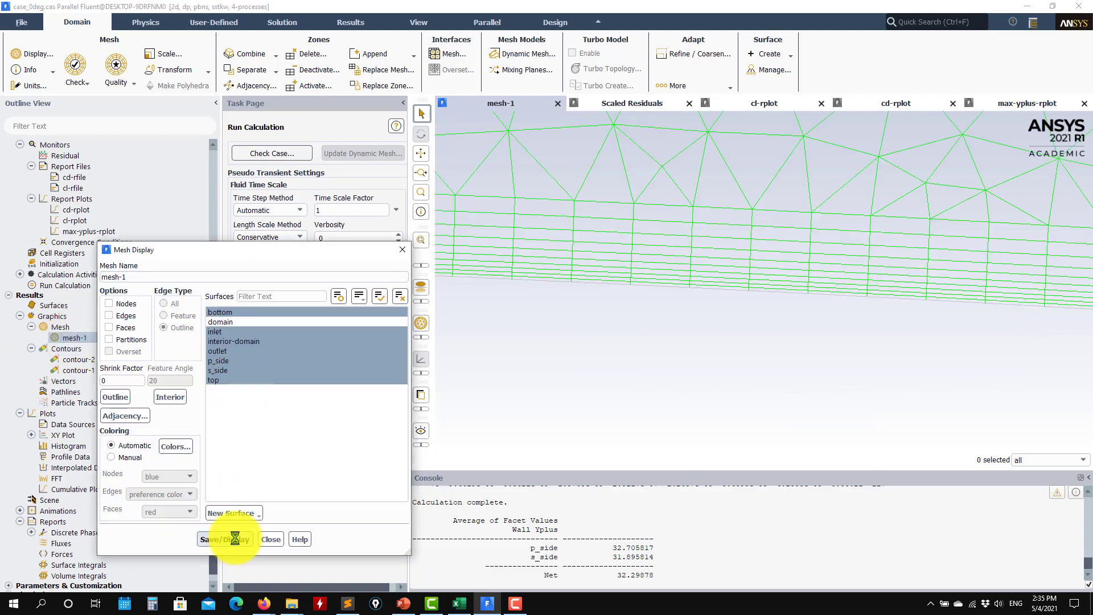
scroll(607, 382, "down", 10)
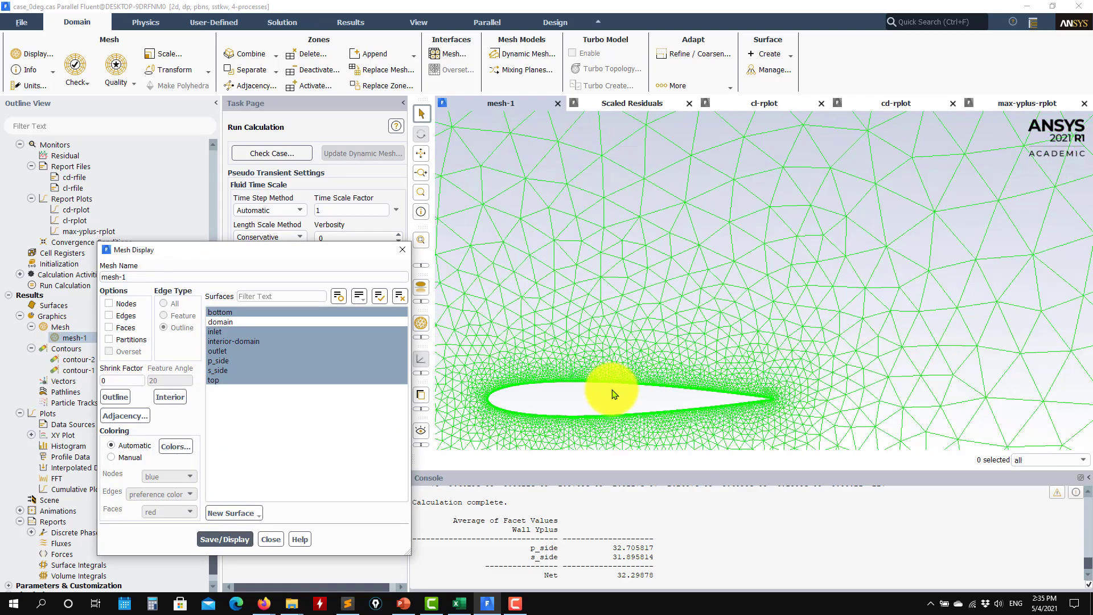
scroll(525, 434, "up", 3)
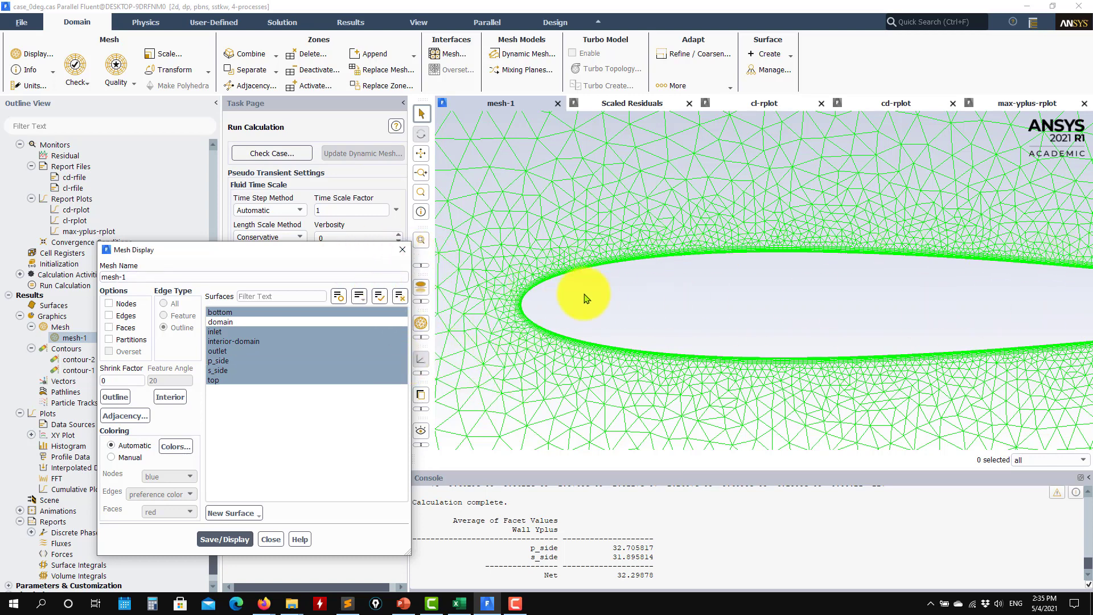
left_click(271, 539)
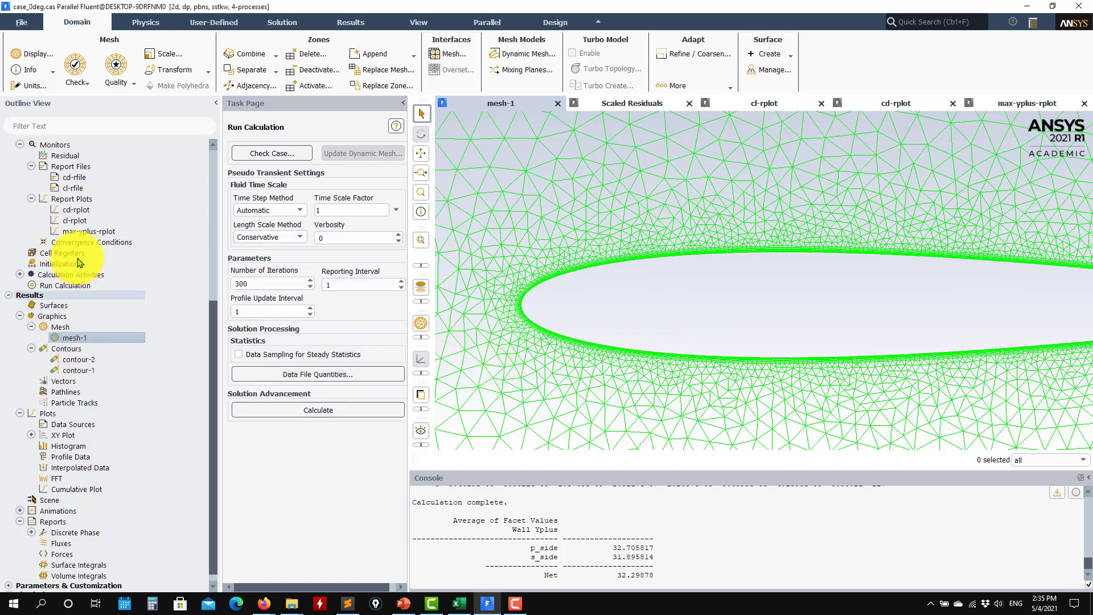
left_click(85, 211)
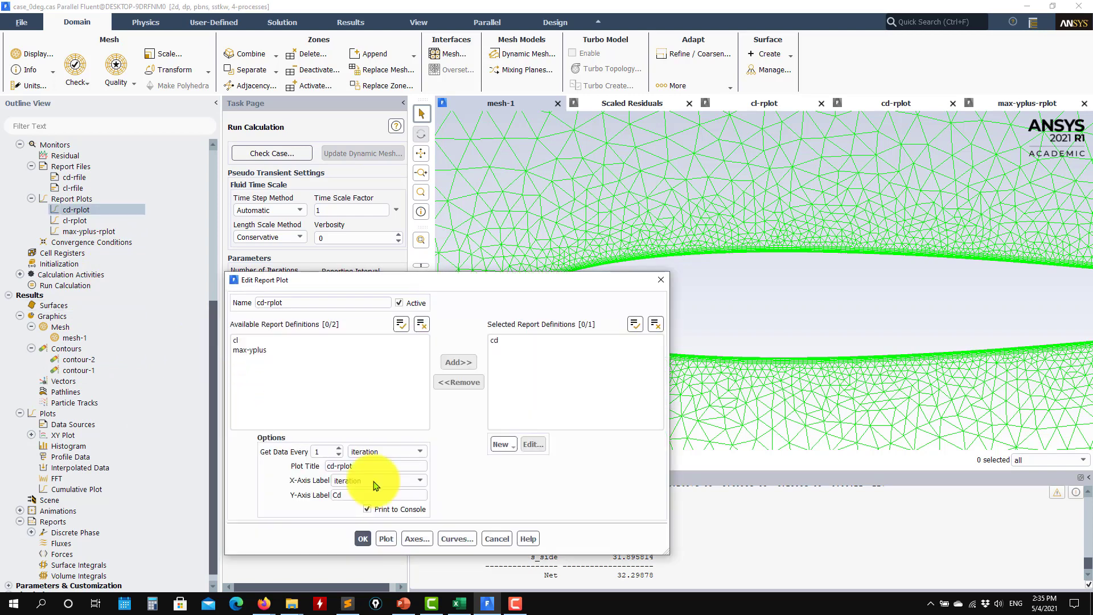
left_click(520, 540)
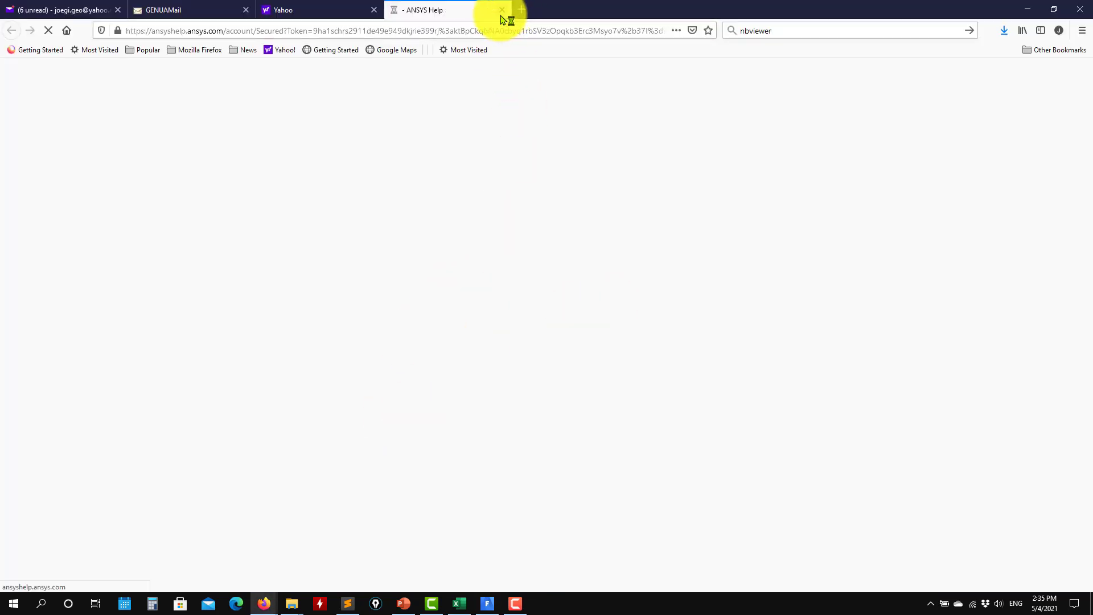
left_click(504, 10)
left_click(1029, 9)
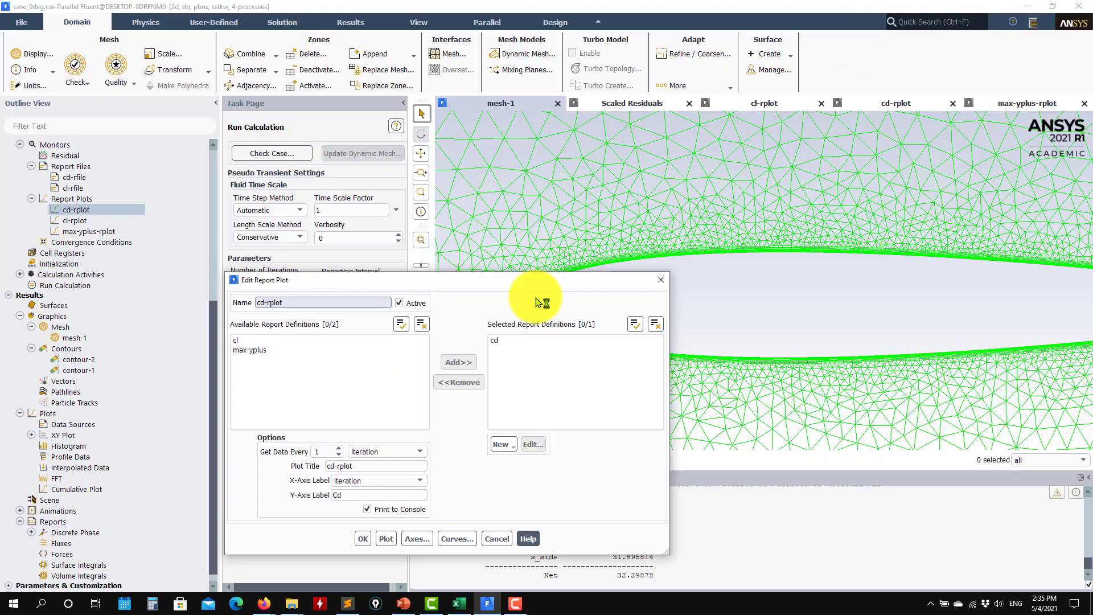
left_click(498, 539)
scroll(72, 226, "up", 2)
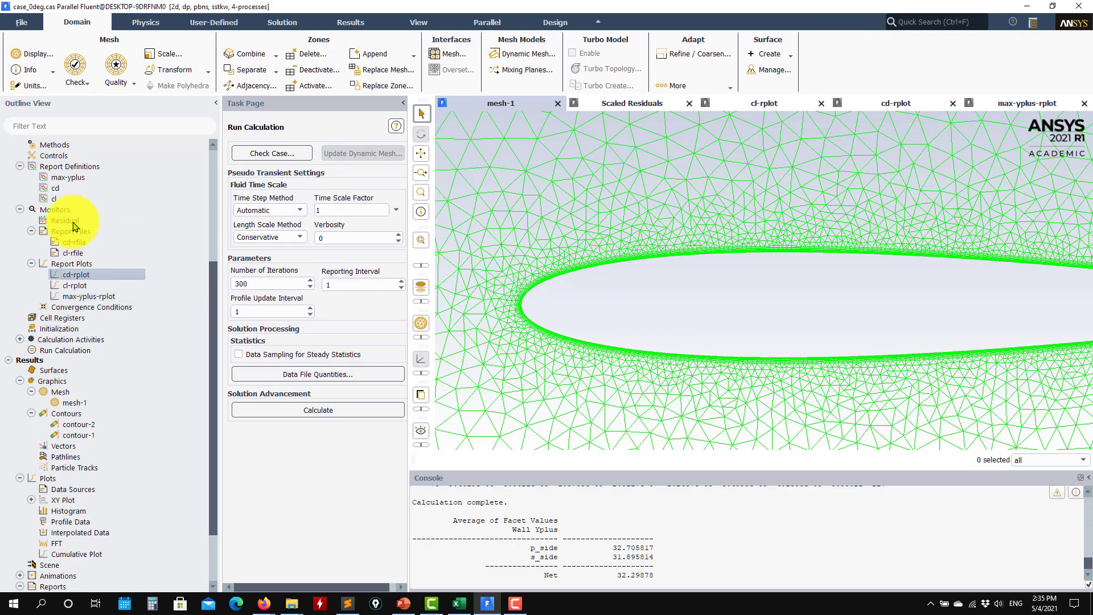
Step: Compute the drag coefficient on the p_side and s_side zones from the cd report definition
double_click(85, 246)
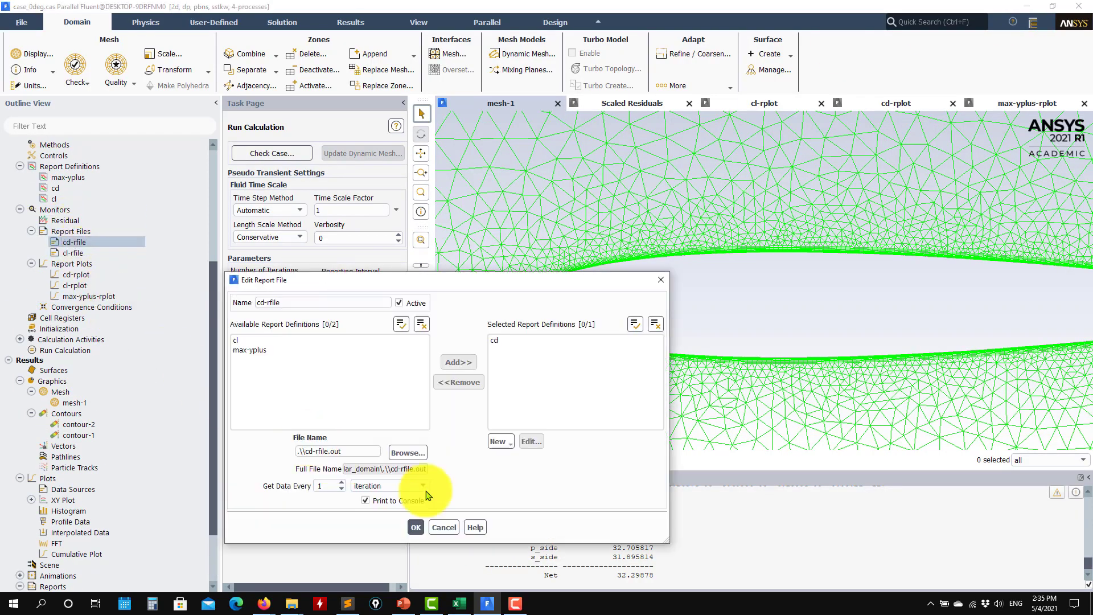
left_click(443, 527)
scroll(53, 296, "up", 3)
left_click(64, 274)
double_click(55, 283)
left_click(247, 438)
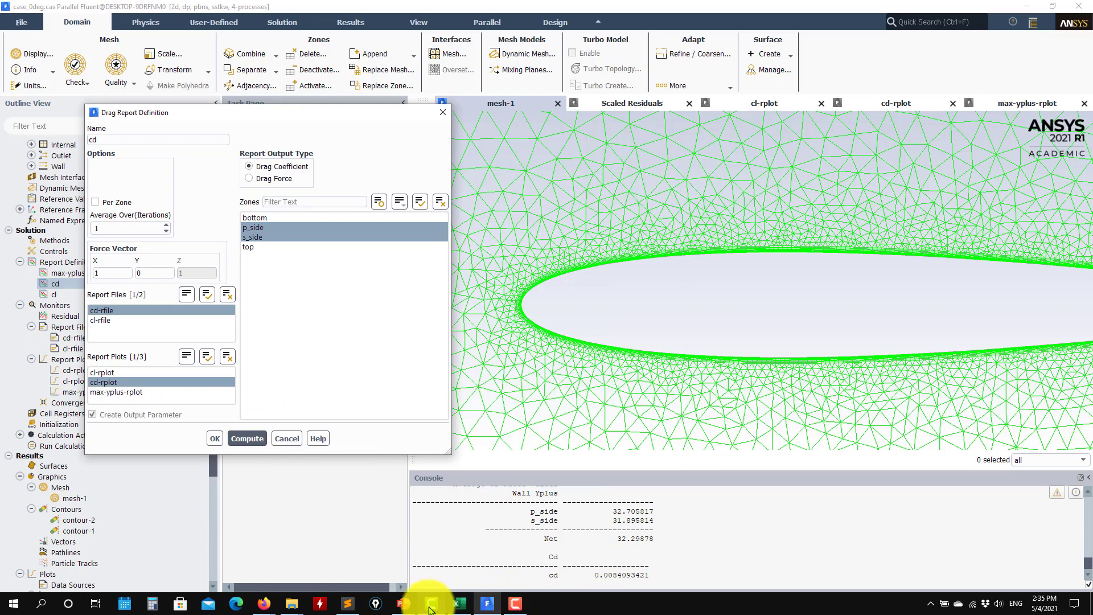
Step: Check the cd entry in the -.05 degree row of the Ladson data in Sublime Text, and close Fluent's drag report definition
left_click(349, 603)
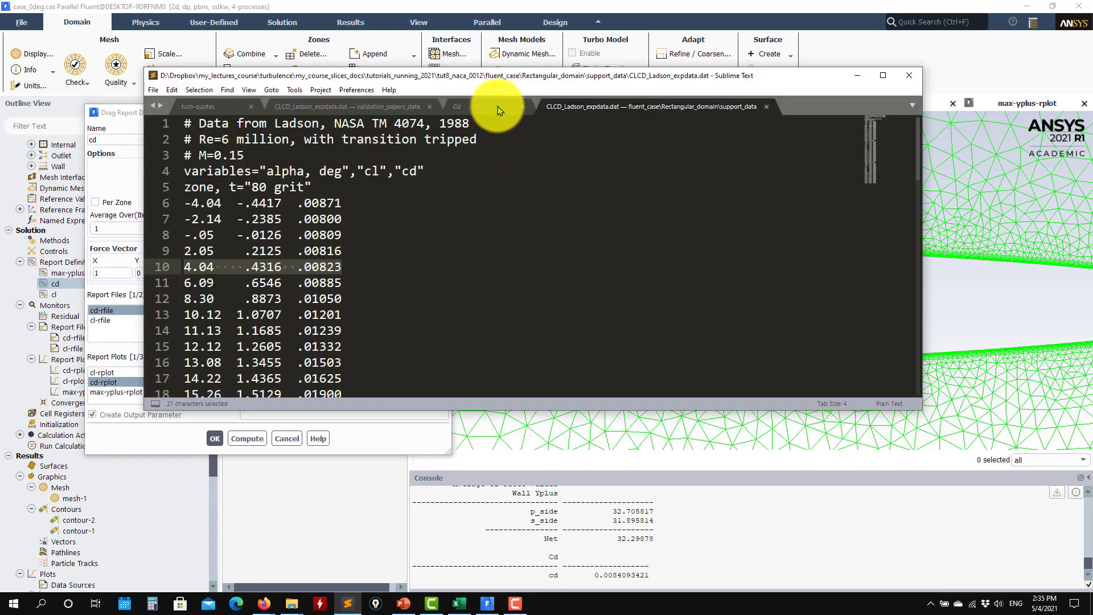
left_click_drag(347, 236, 300, 234)
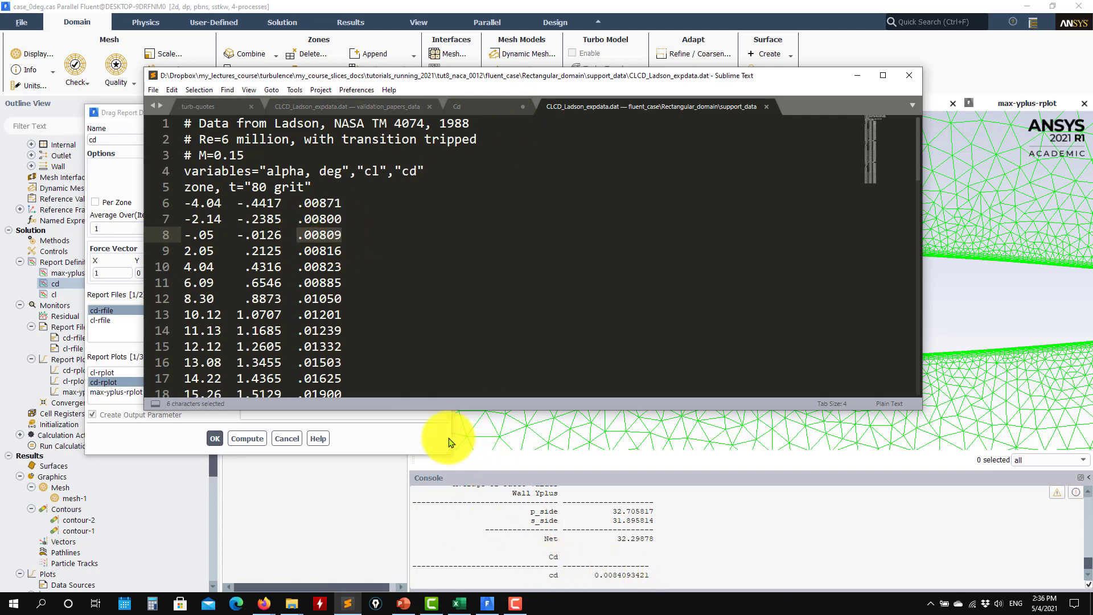
left_click(493, 558)
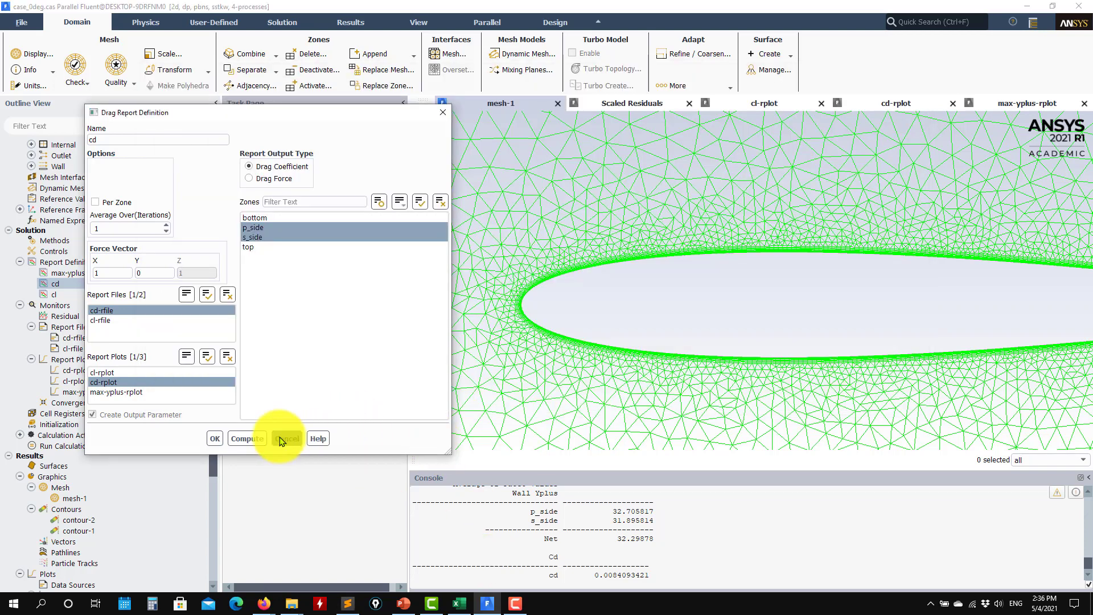
left_click(287, 438)
Step: Compute the lift coefficient from the cl report definition, compare it with the -.05 degree row of the Ladson data, and close the definition
double_click(87, 296)
left_click(247, 439)
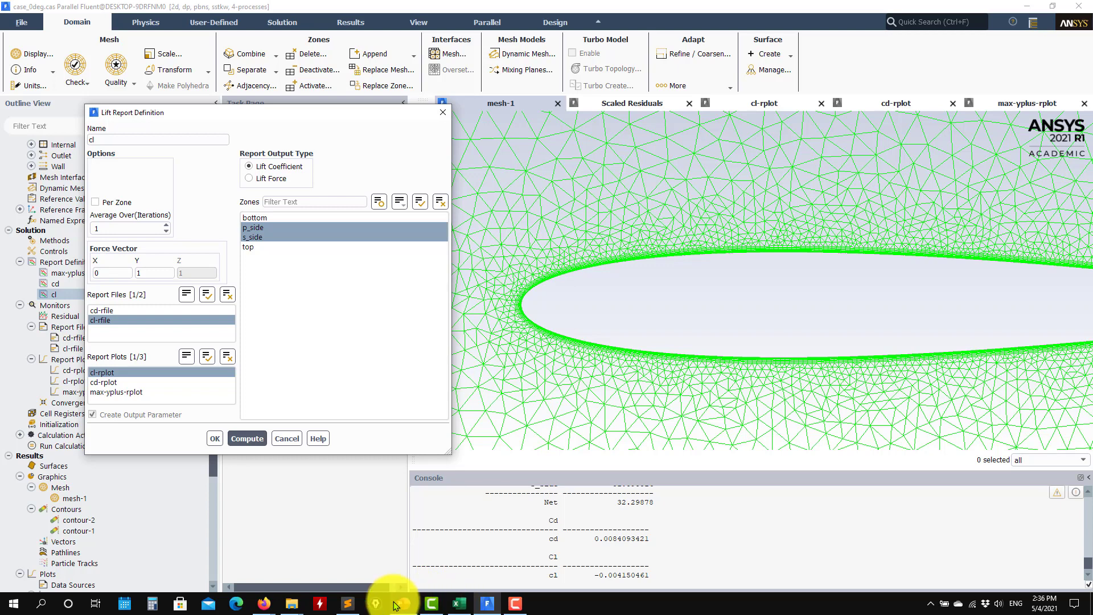
left_click(347, 604)
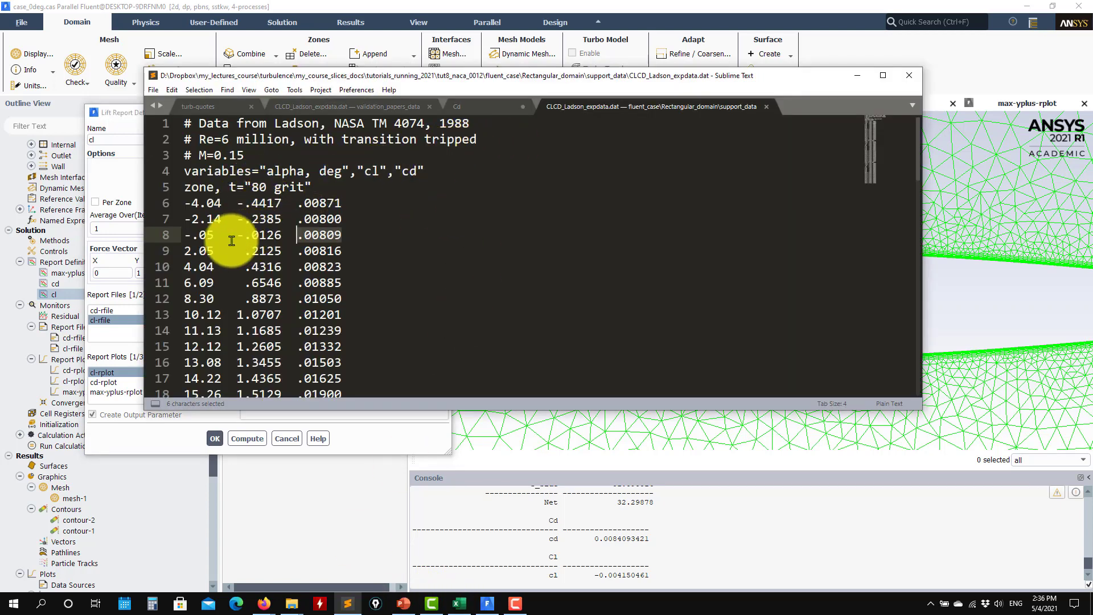
left_click(349, 238)
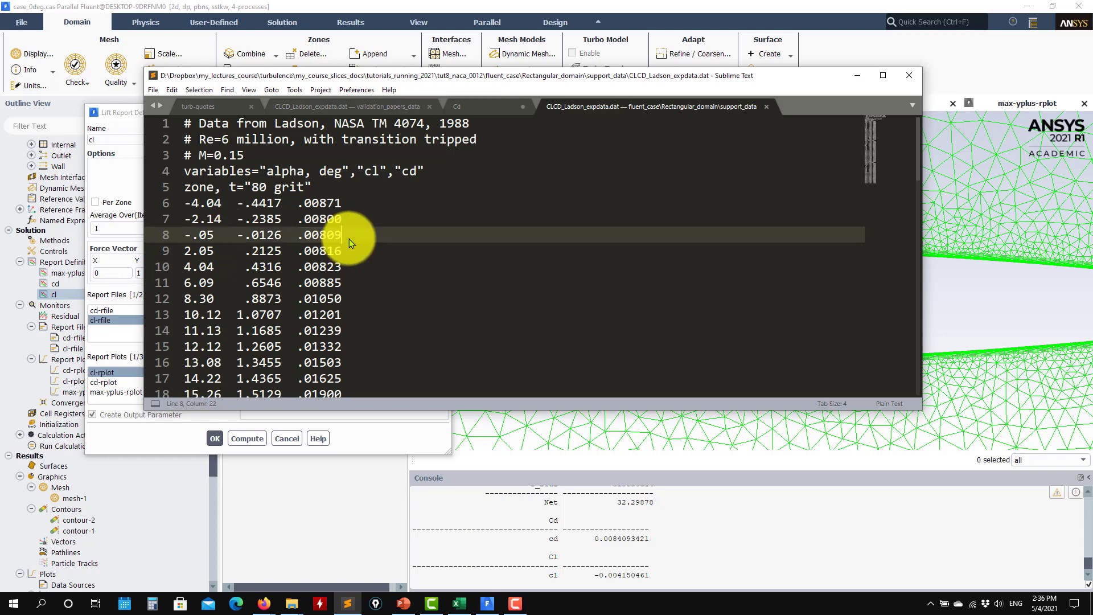
left_click_drag(307, 235, 186, 234)
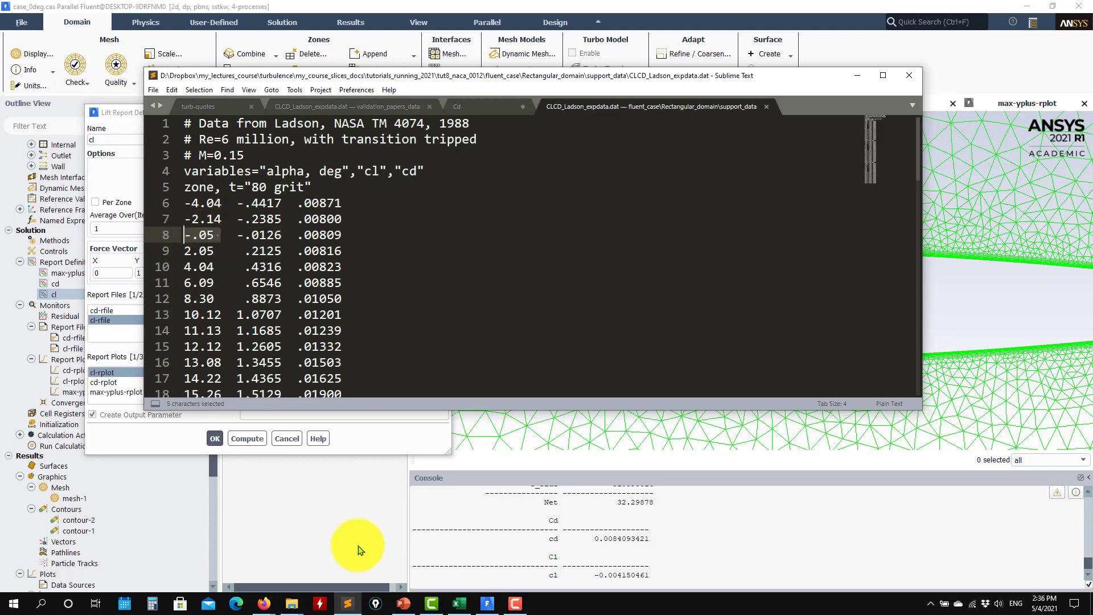
left_click_drag(648, 575, 538, 569)
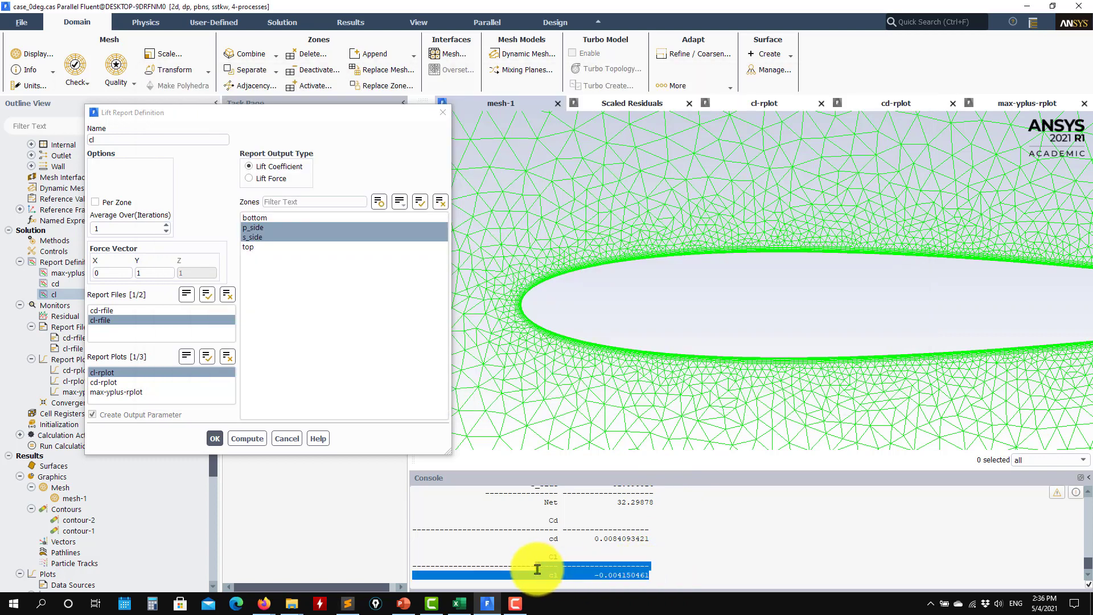
left_click(287, 438)
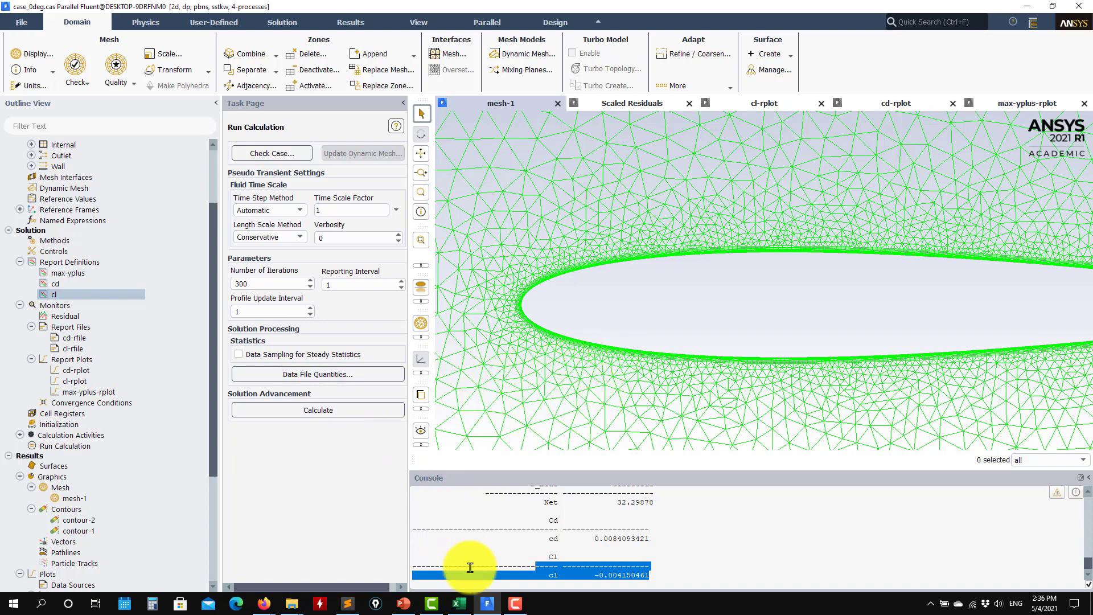
Step: Examine the mesh around the airfoil, in the refined wake region and across the whole rectangular domain
scroll(558, 335, "down", 10)
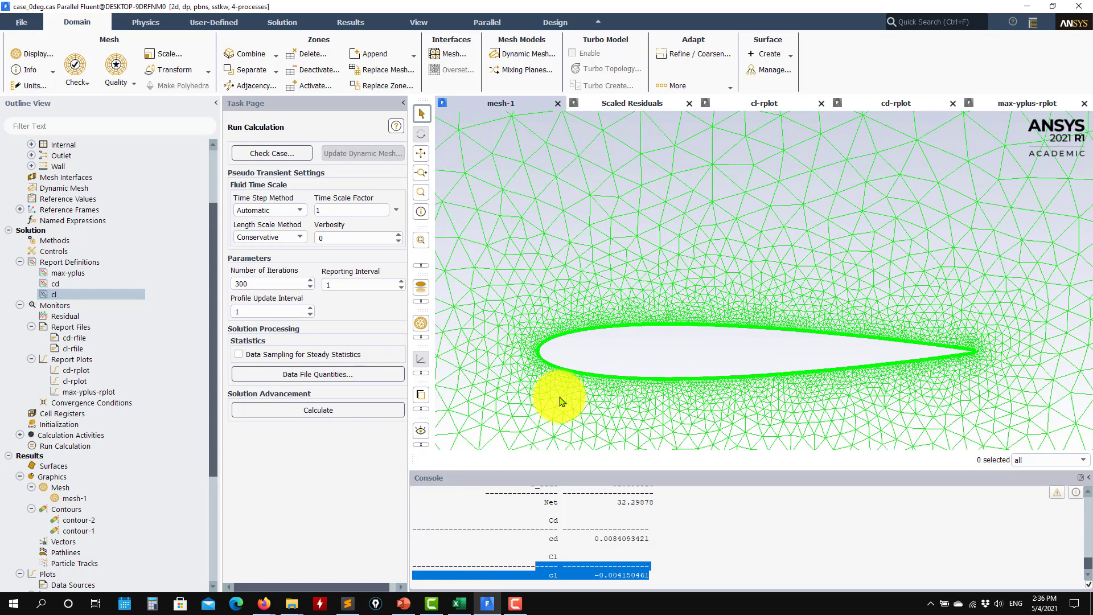
left_click_drag(590, 395, 734, 295)
scroll(605, 331, "down", 4)
scroll(604, 322, "down", 5)
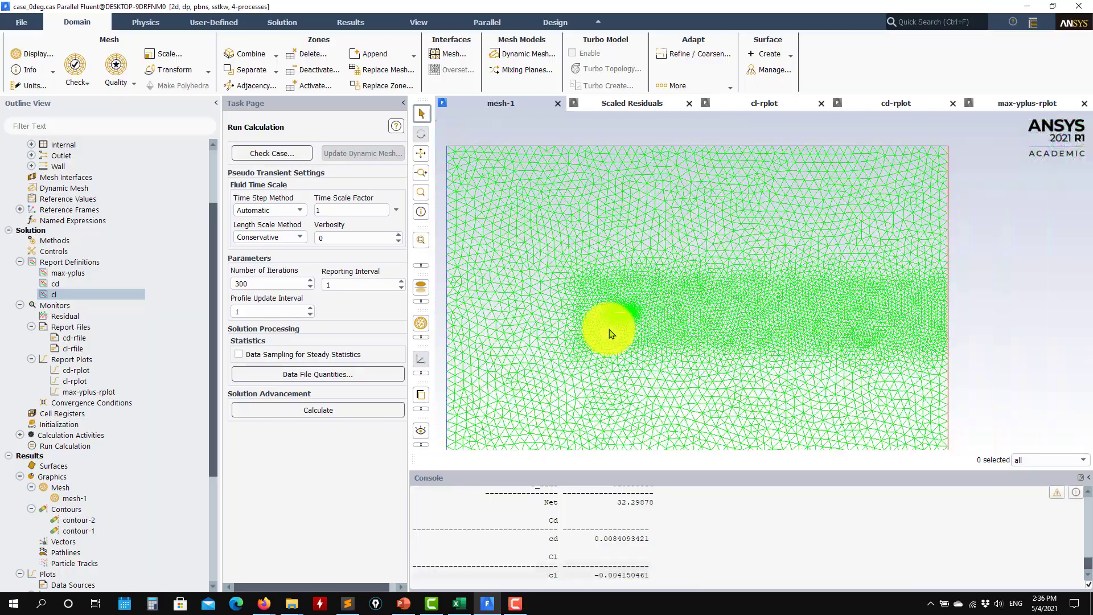
scroll(598, 313, "up", 1)
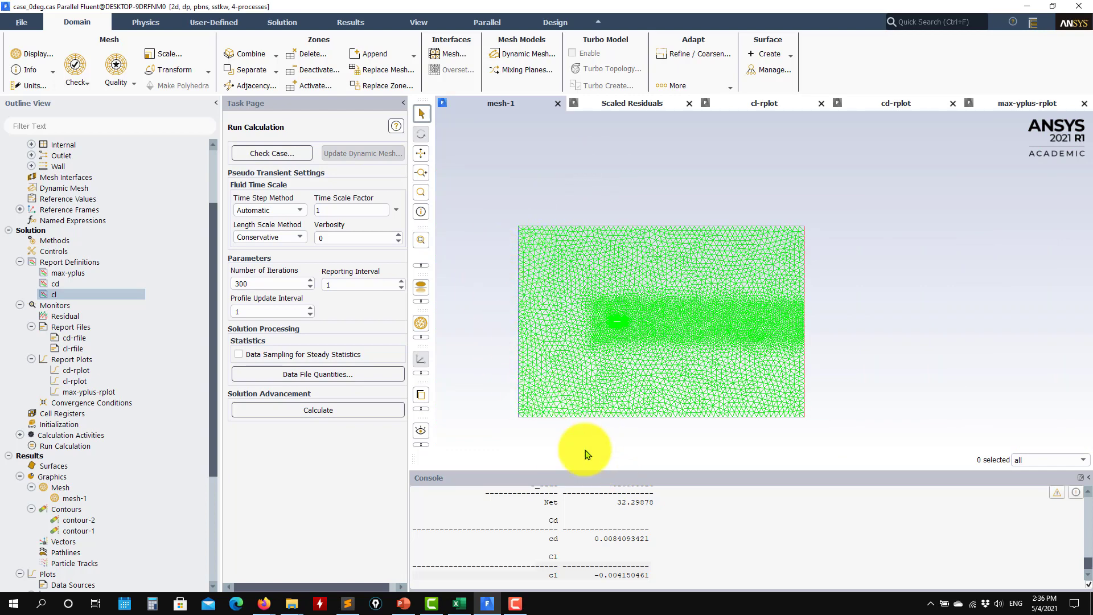
scroll(601, 329, "up", 6)
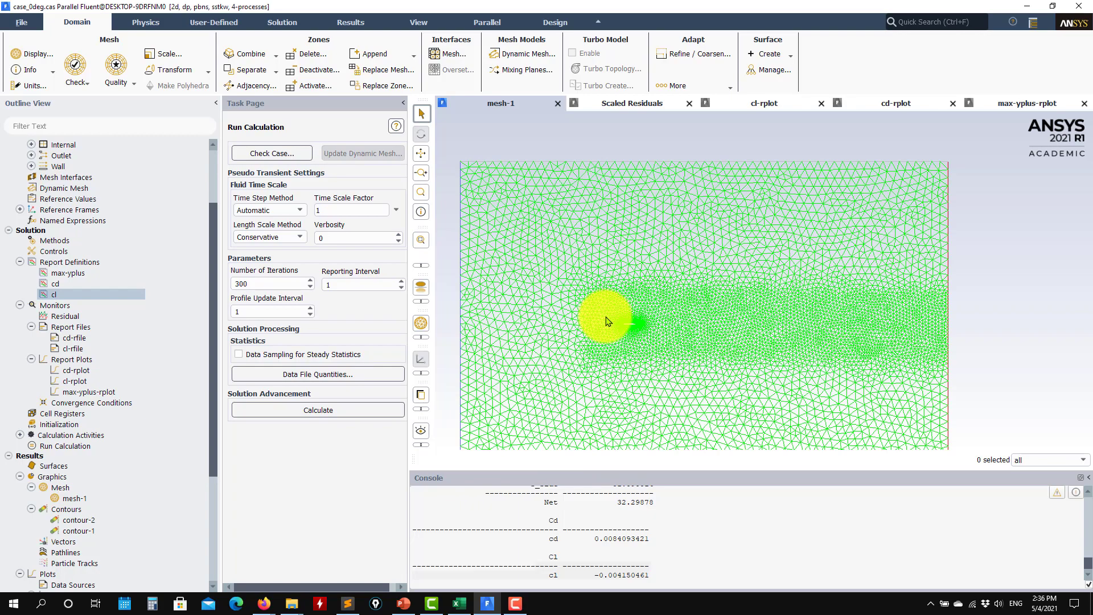
scroll(666, 342, "up", 3)
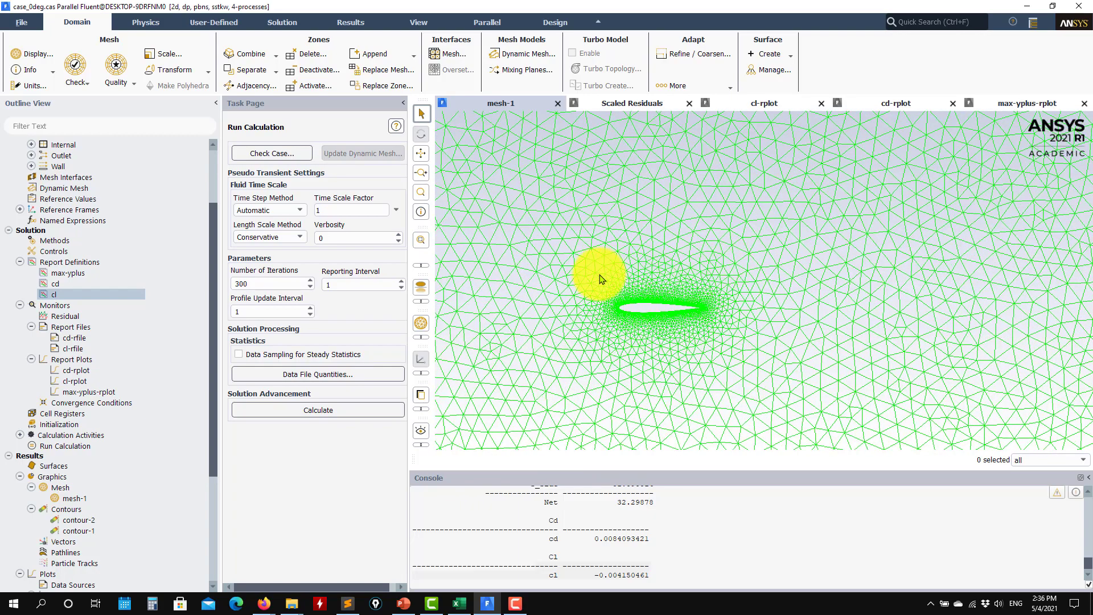
scroll(689, 325, "down", 5)
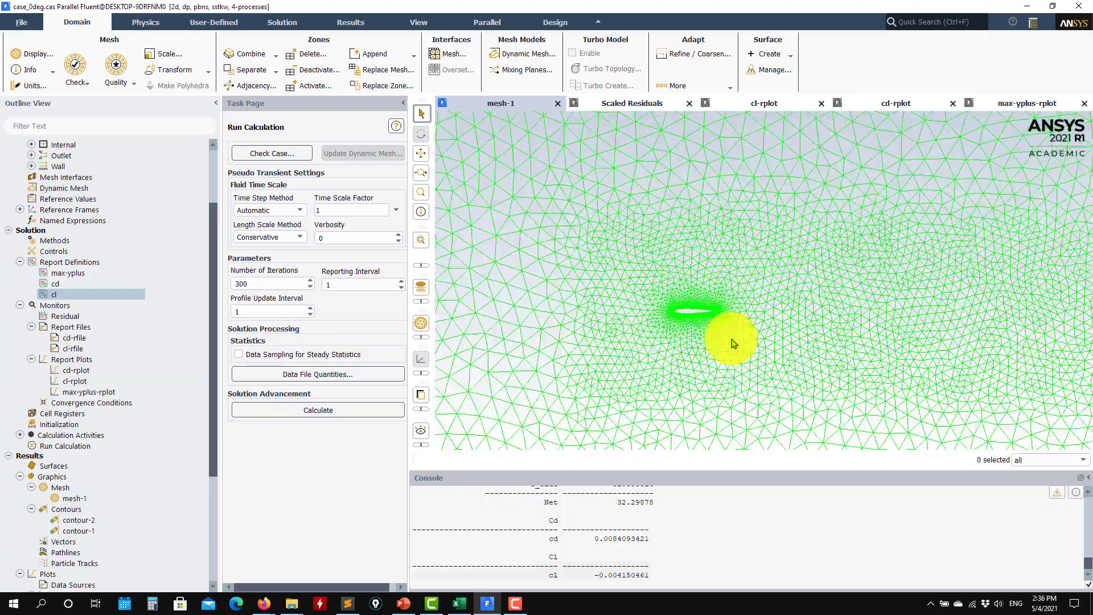
scroll(655, 357, "down", 5)
scroll(667, 364, "down", 2)
scroll(675, 413, "up", 3)
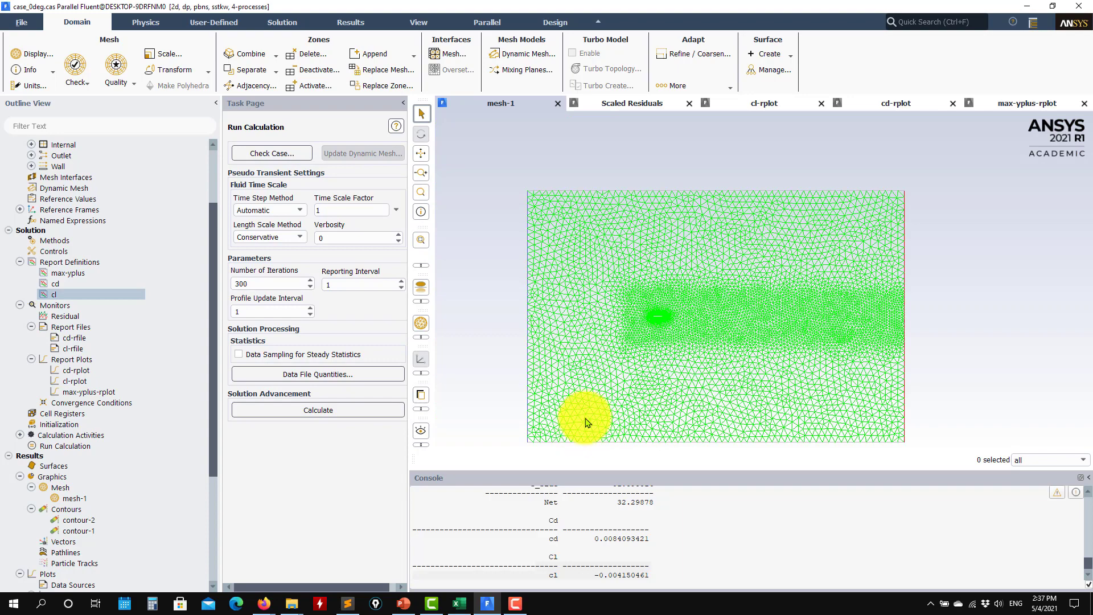
scroll(586, 419, "up", 2)
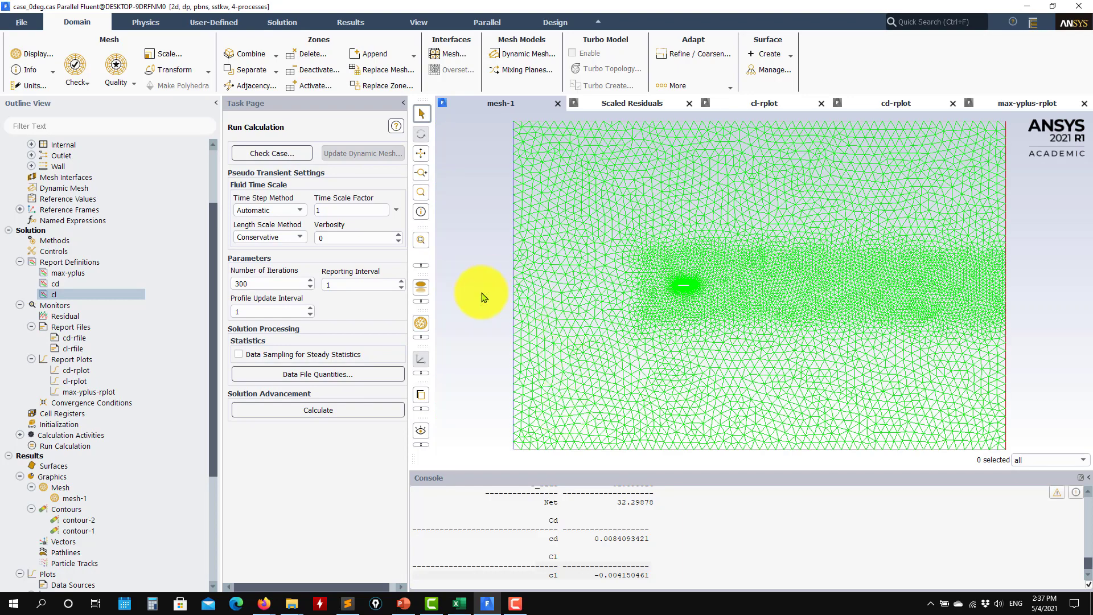
scroll(544, 308, "down", 1)
Step: Change the bottom boundary's type to velocity-inlet and close its settings without editing the values
scroll(59, 253, "up", 3)
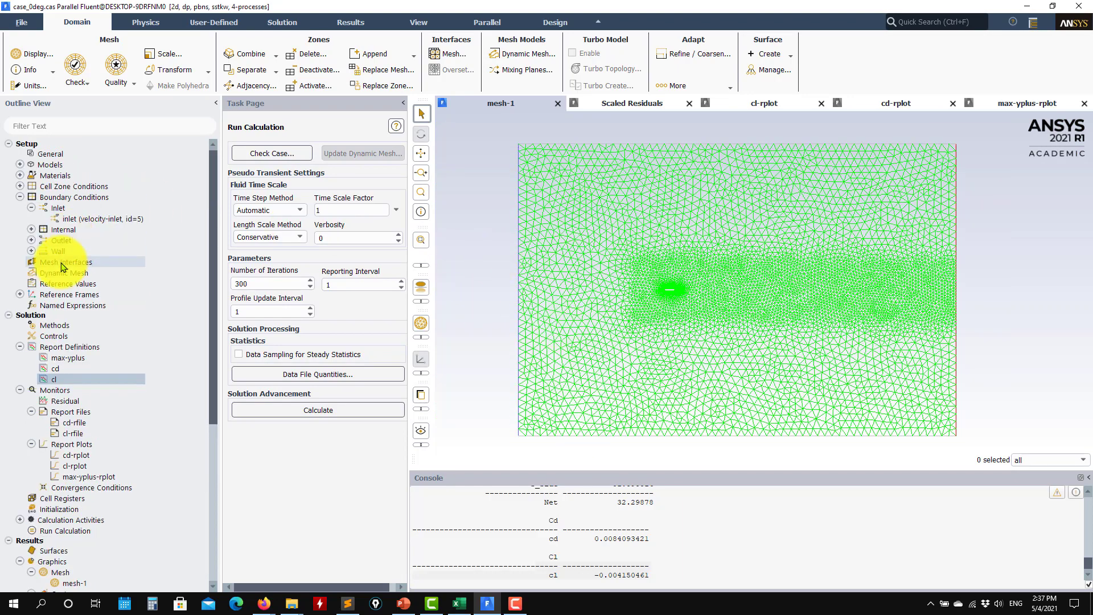
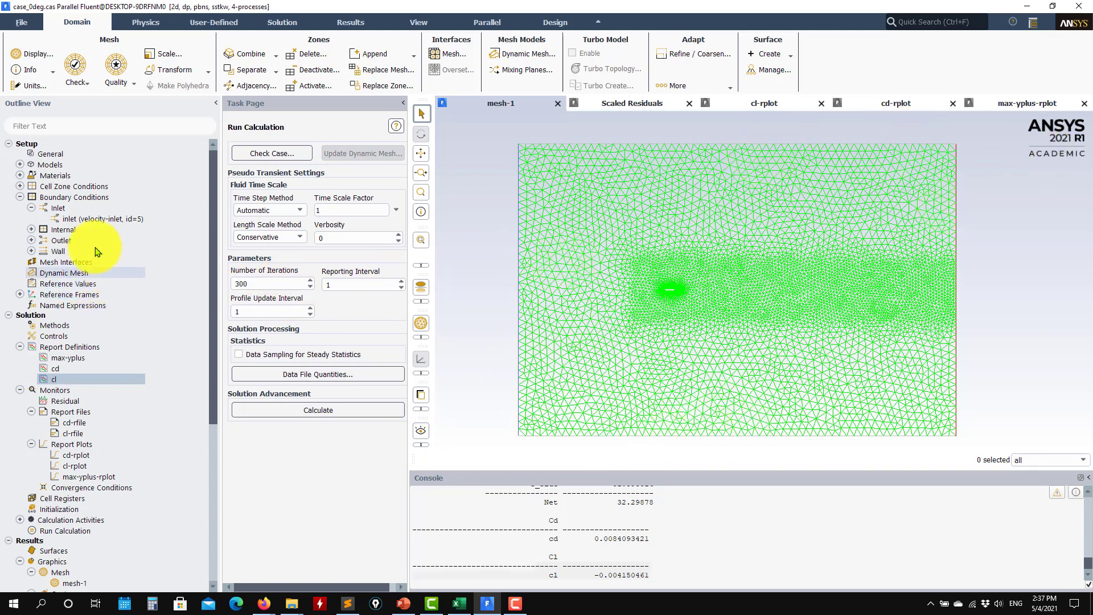
double_click(74, 197)
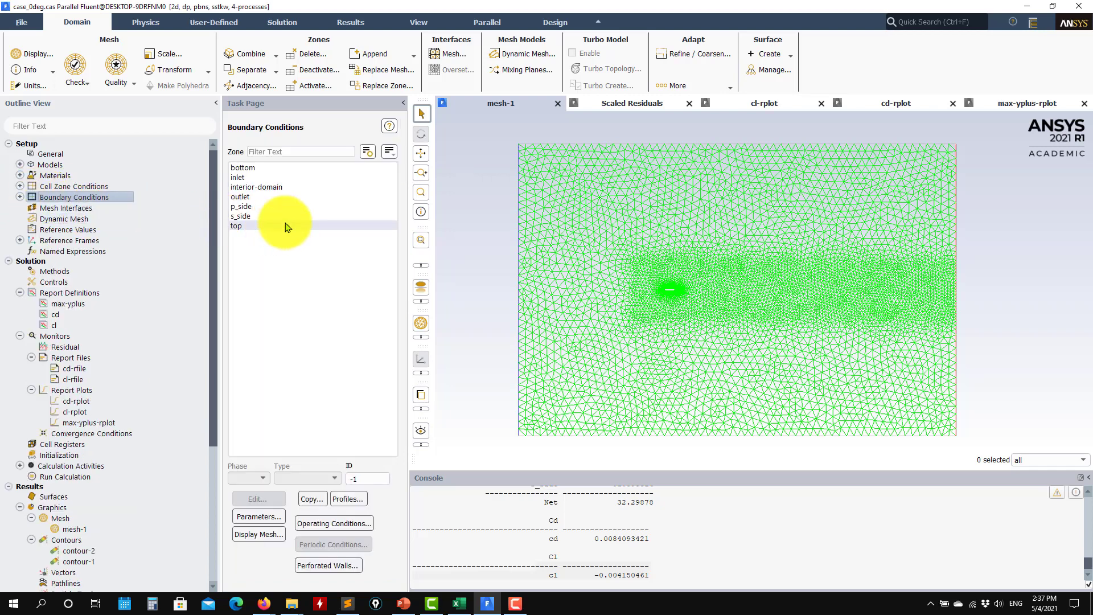
left_click(256, 170)
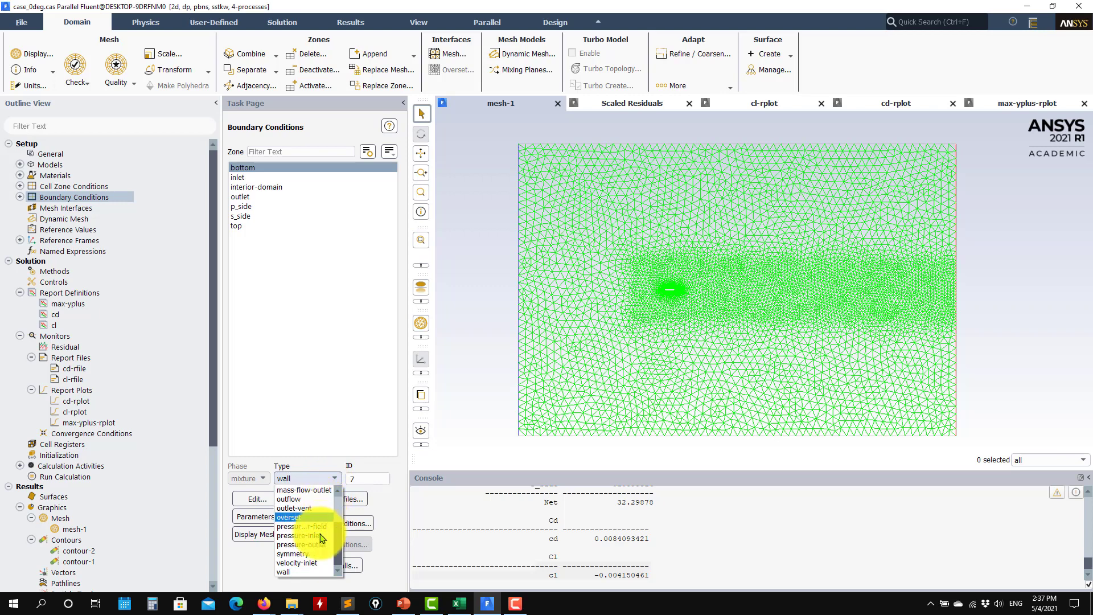
left_click(311, 551)
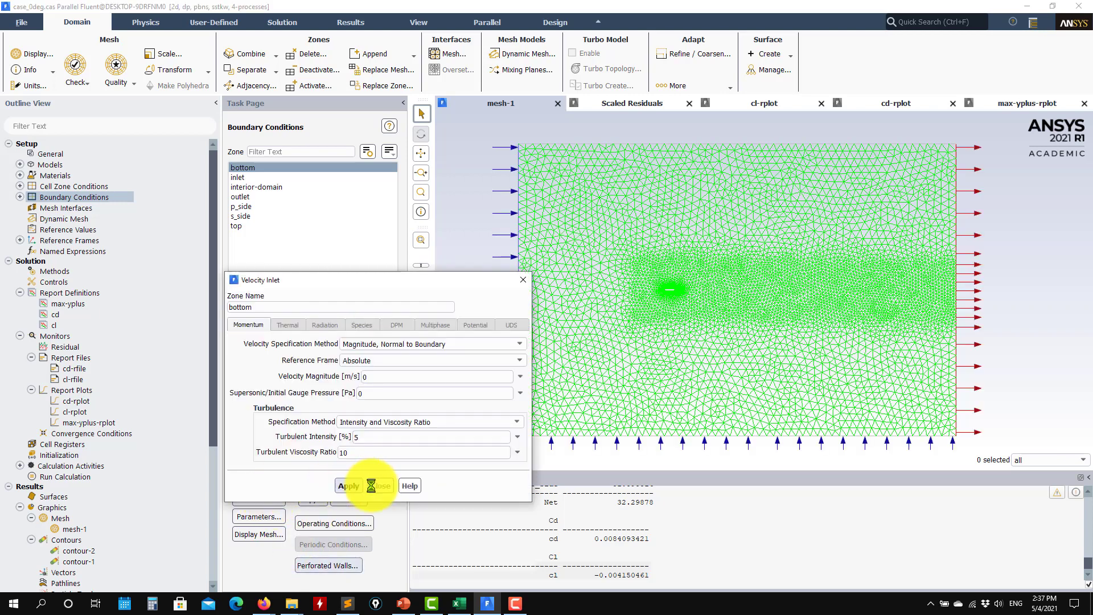
left_click(381, 487)
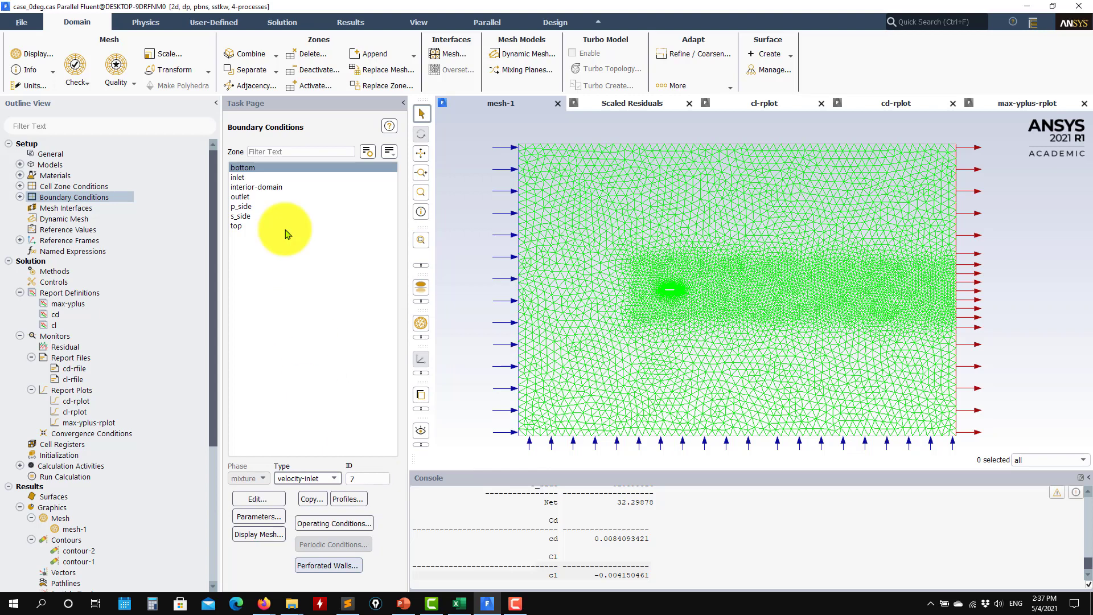
Step: Change the top boundary's type to pressure-outlet and close its settings without editing the values
left_click(237, 225)
left_click(336, 478)
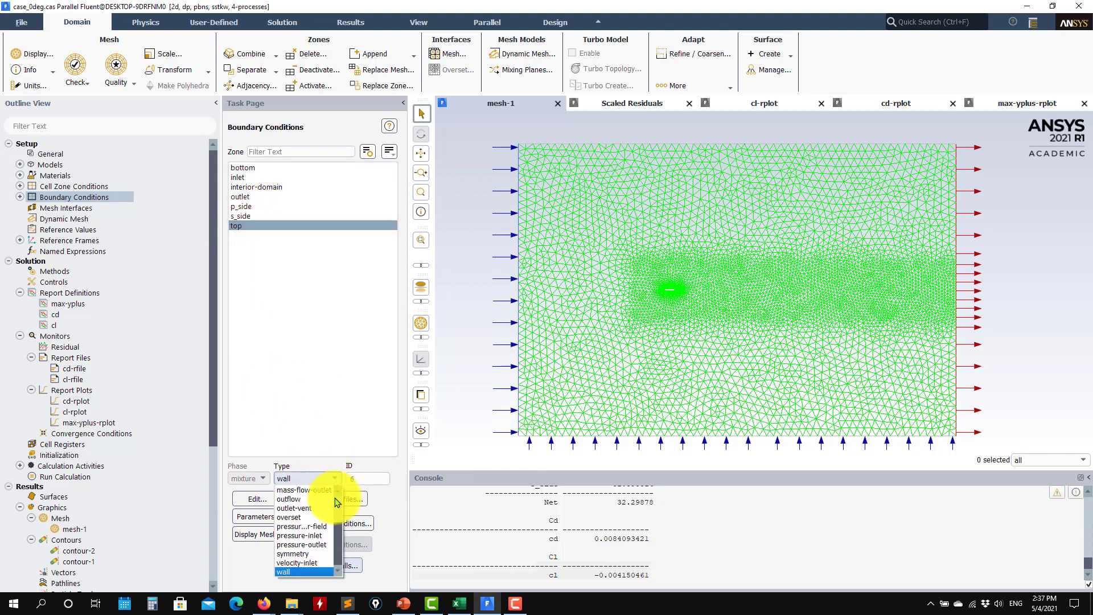
left_click(322, 545)
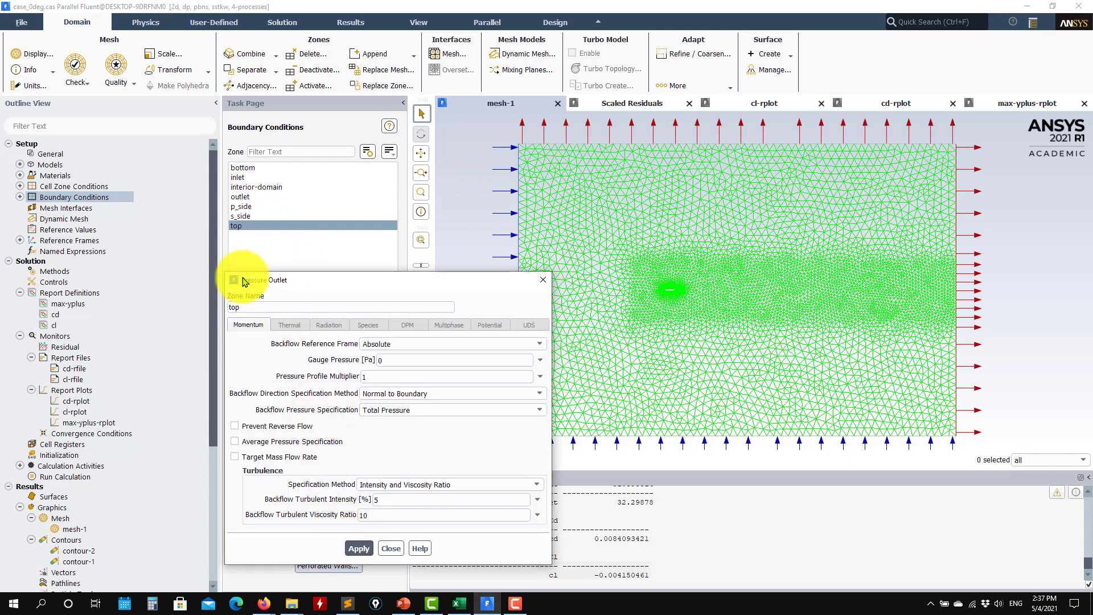
left_click(390, 548)
Step: Expand the Inlet and Outlet groups under the boundary conditions to review which zones belong to each
left_click(261, 198)
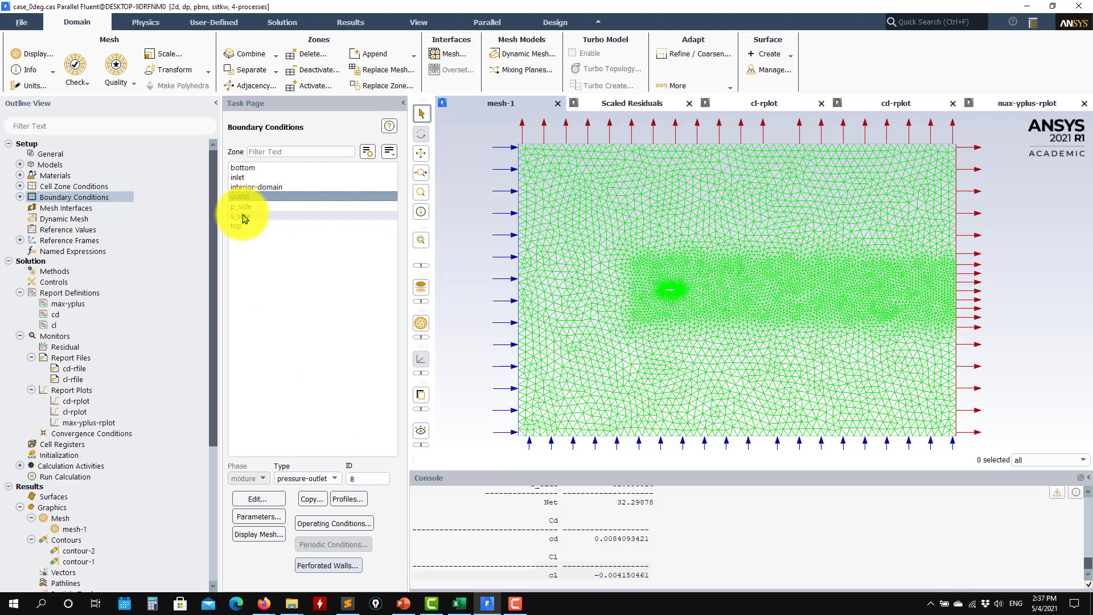
double_click(34, 197)
double_click(69, 197)
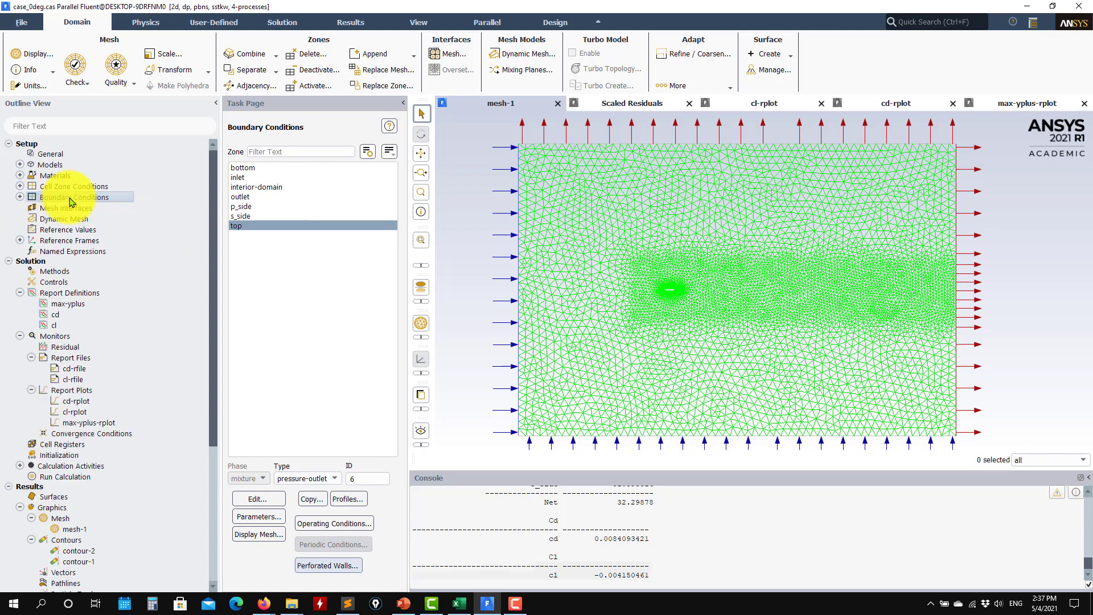
left_click(22, 197)
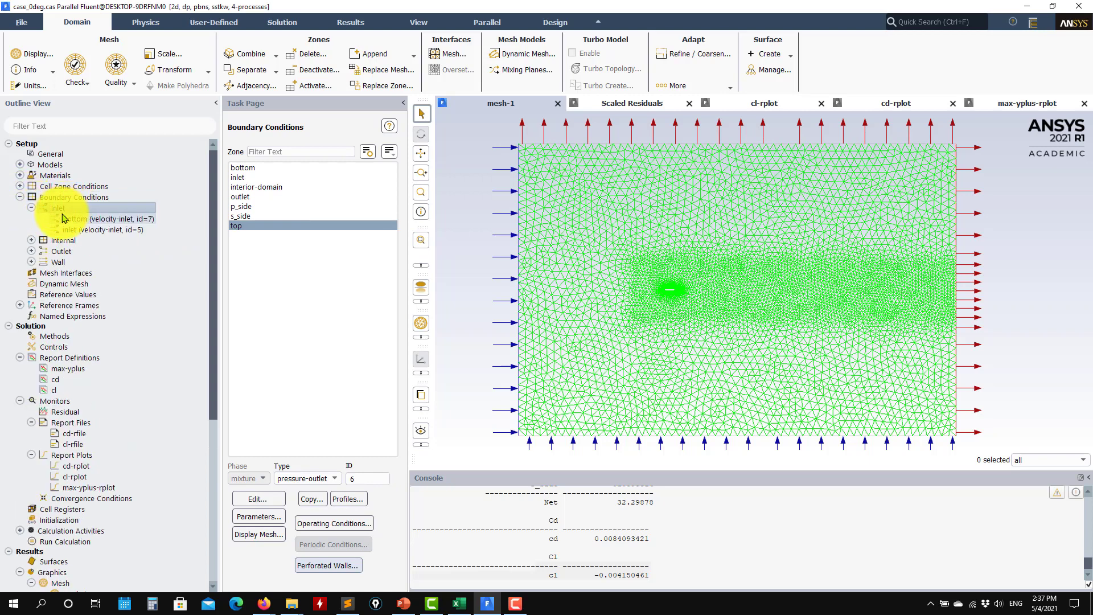
left_click(33, 255)
double_click(39, 256)
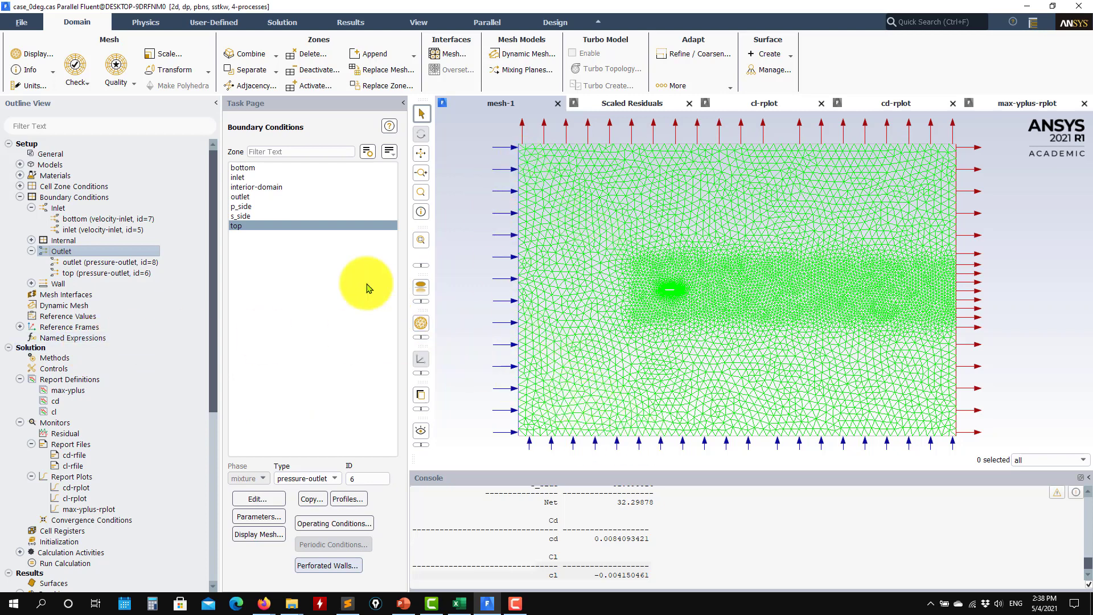
Step: Open the inlet zone's velocity inlet settings and set the velocity specification method to Magnitude and Direction
double_click(100, 230)
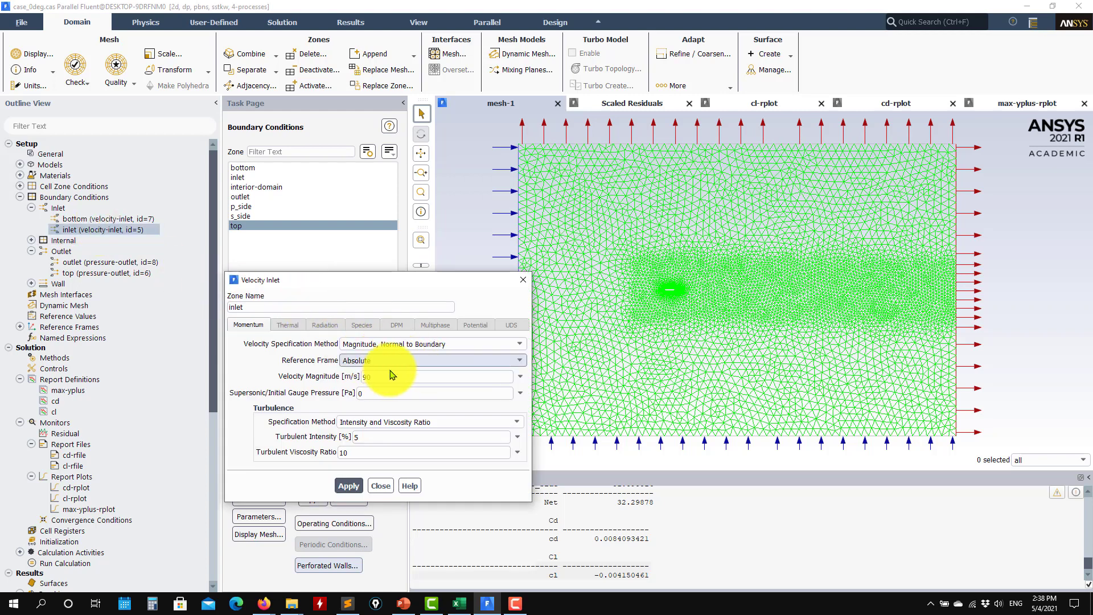
left_click(516, 344)
left_click(463, 356)
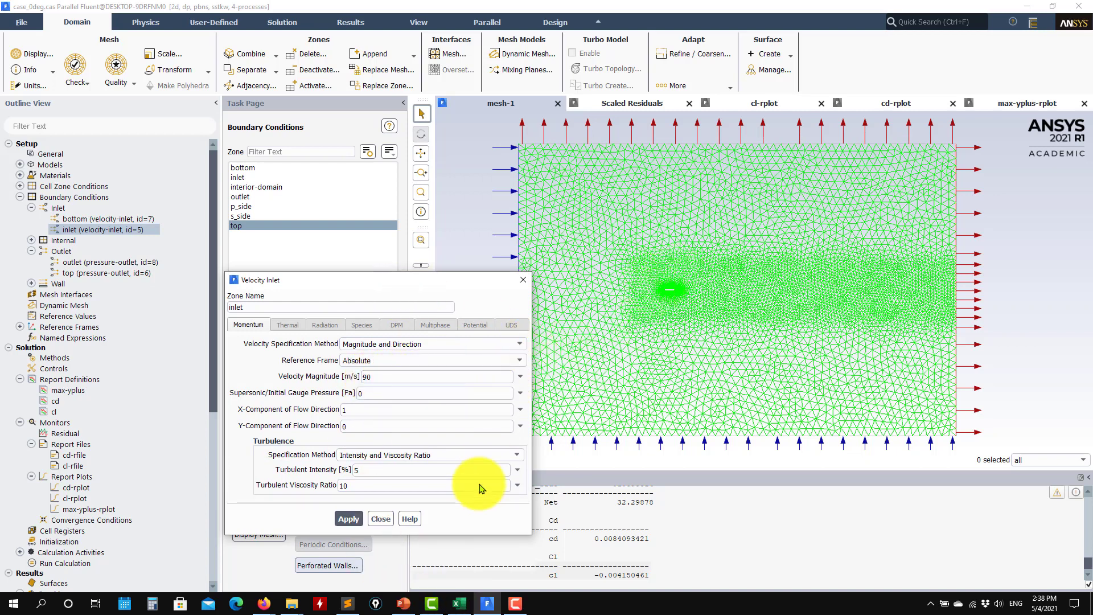
Step: Switch to the validation_data.xlsx workbook in Excel and look up the table of cosines and sines for the angles of attack
left_click(460, 603)
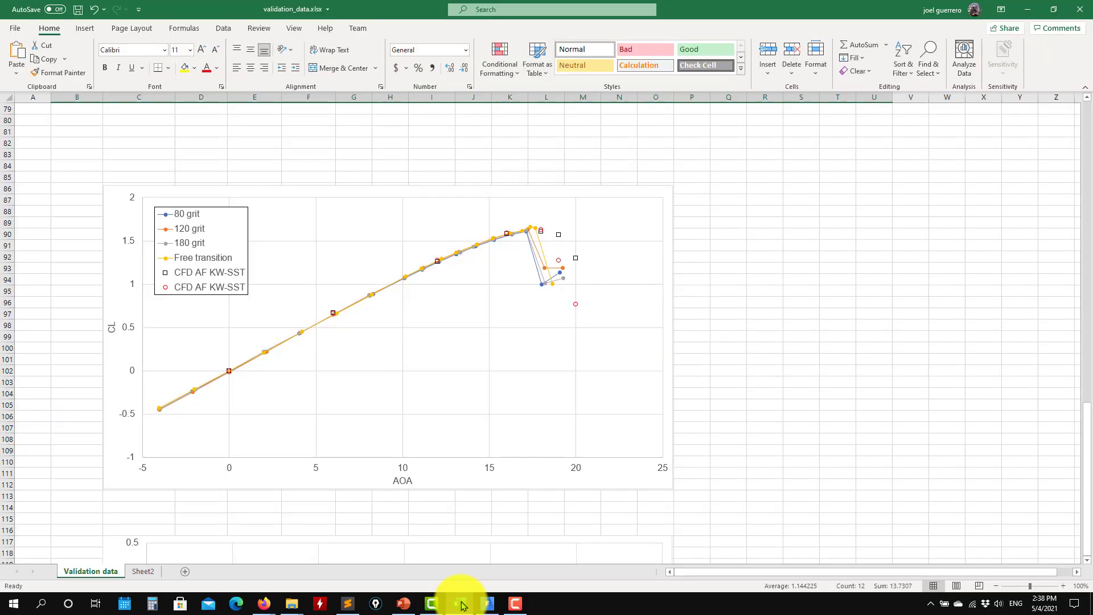
scroll(163, 418, "up", 5)
scroll(164, 414, "up", 12)
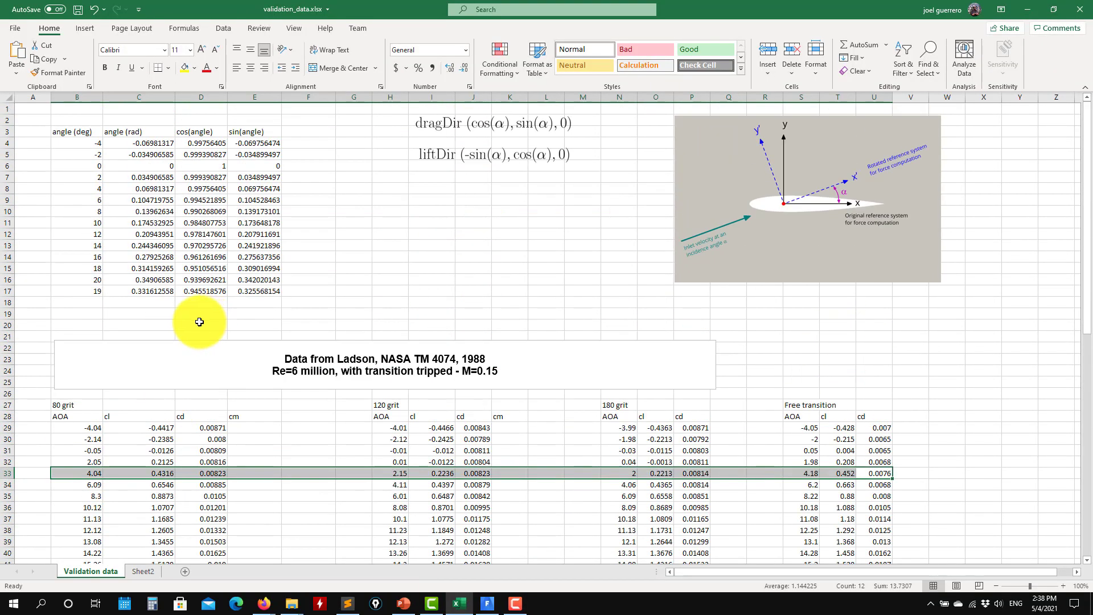
Step: Copy the cosine for the 4-degree angle from the workbook and set the inlet's X-component of flow direction in Fluent to 0.99756405
left_click(193, 189)
key("ctrl+c")
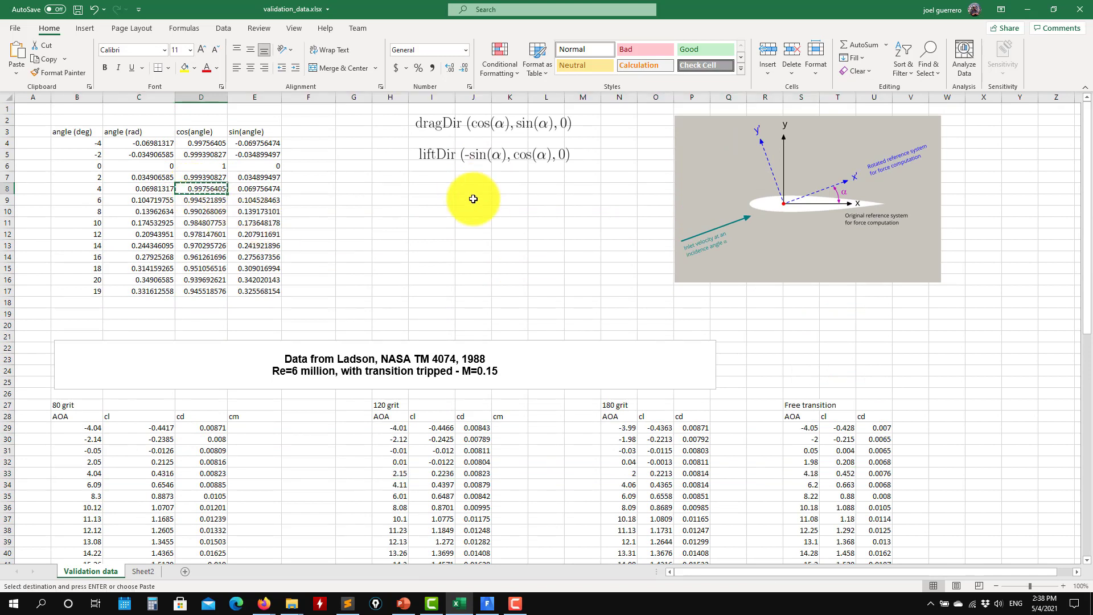
left_click(1027, 9)
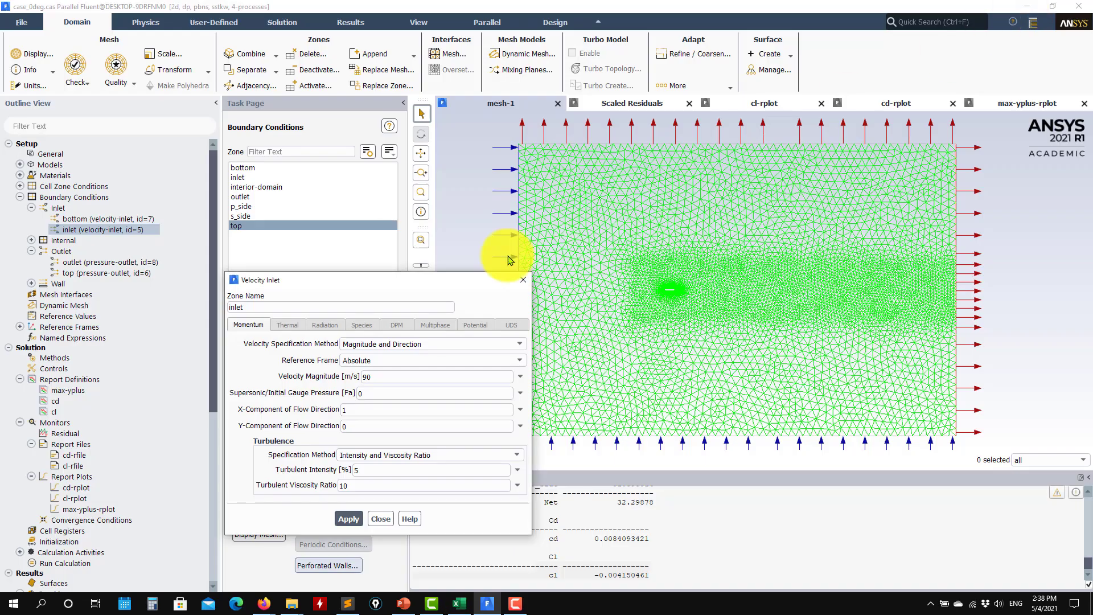
double_click(378, 410)
key("ctrl+v")
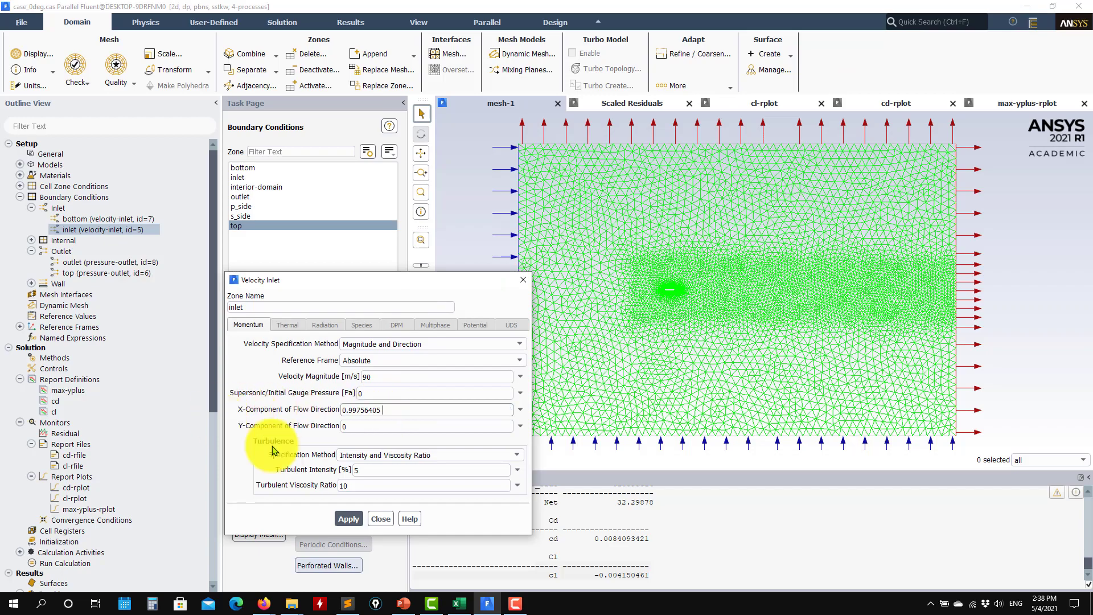
Step: Copy the 4-degree sine from Excel into the inlet's supersonic/initial gauge pressure in Fluent as 0.069756474 and apply the settings
left_click(459, 604)
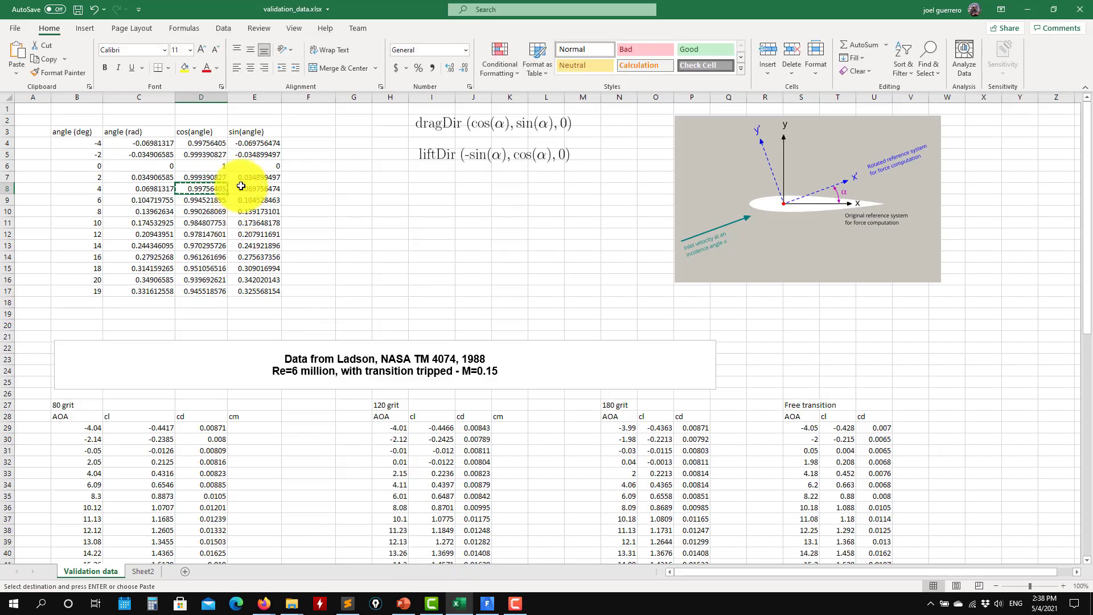
left_click(259, 190)
key("ctrl+c")
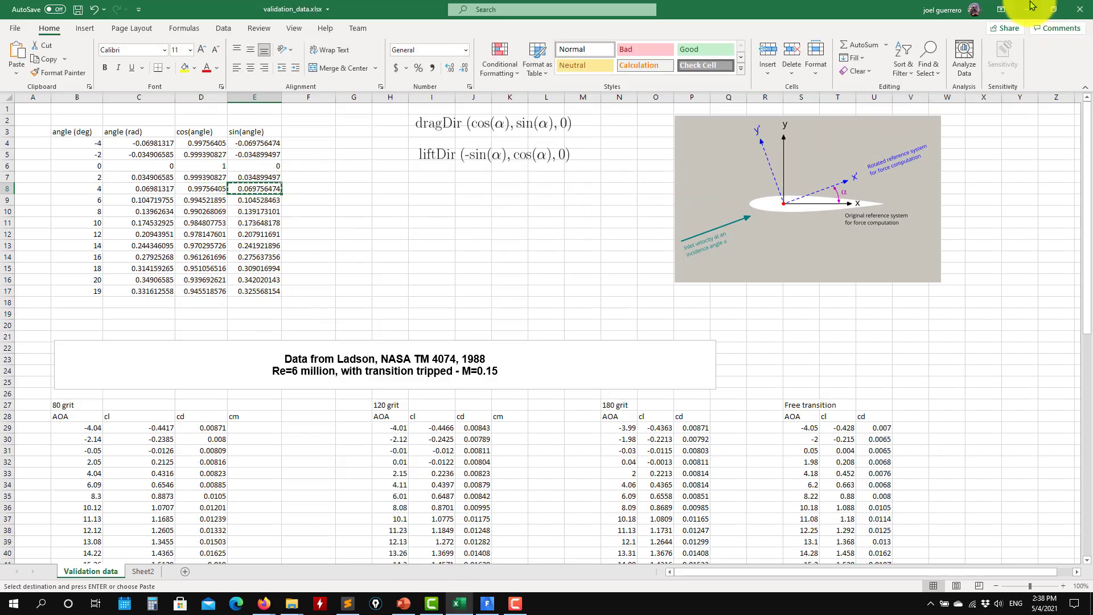
left_click(1028, 9)
double_click(390, 393)
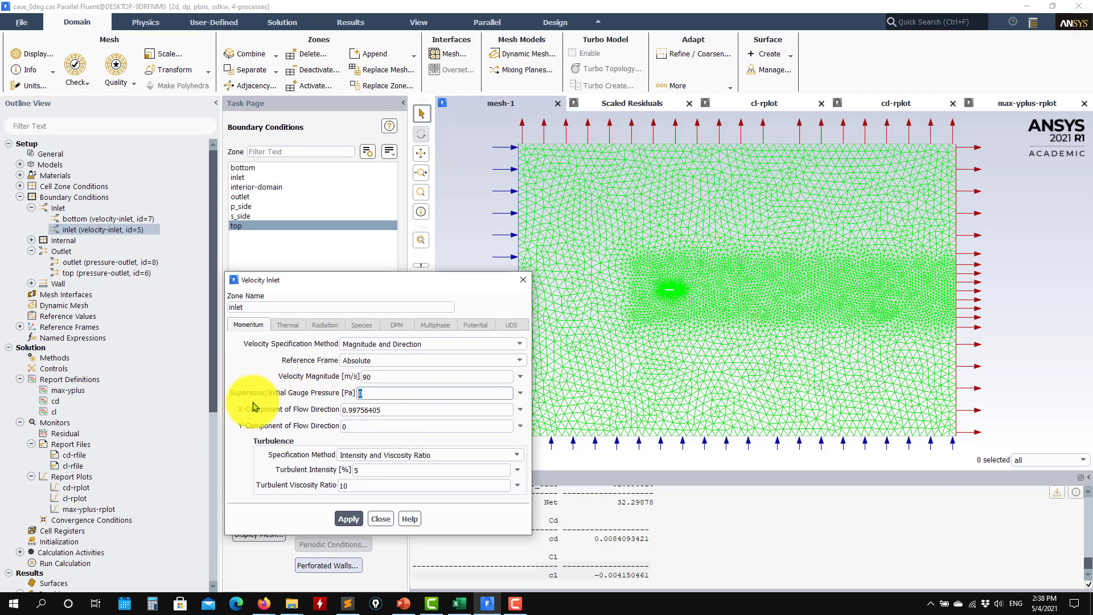
left_click(349, 519)
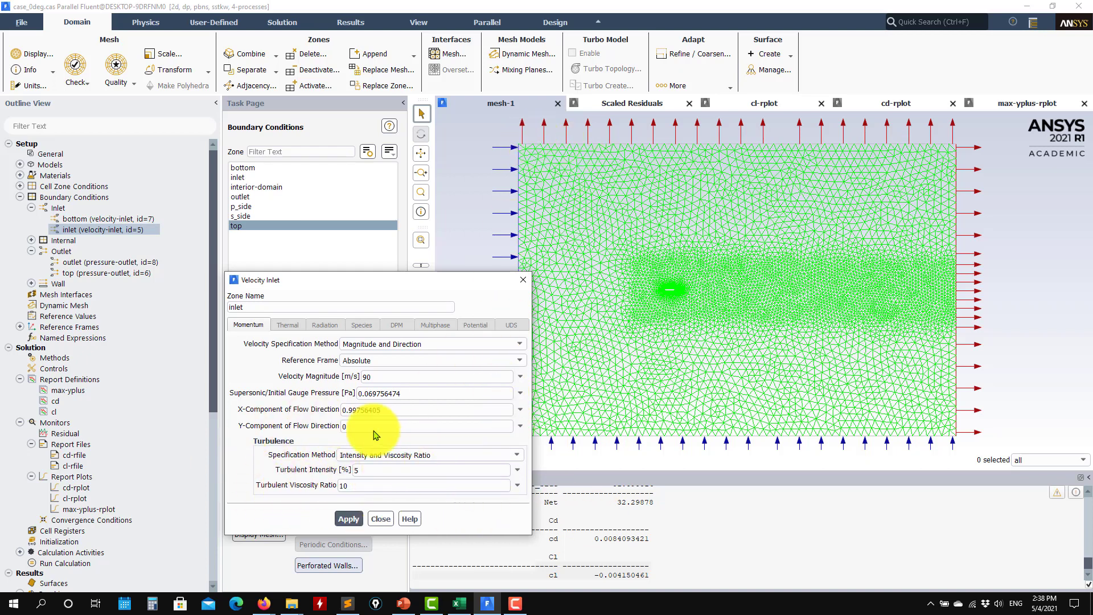
Step: Examine the mesh around the airfoil and the Ladson data file's header in Sublime Text, and close the inlet settings in Fluent
left_click(360, 487)
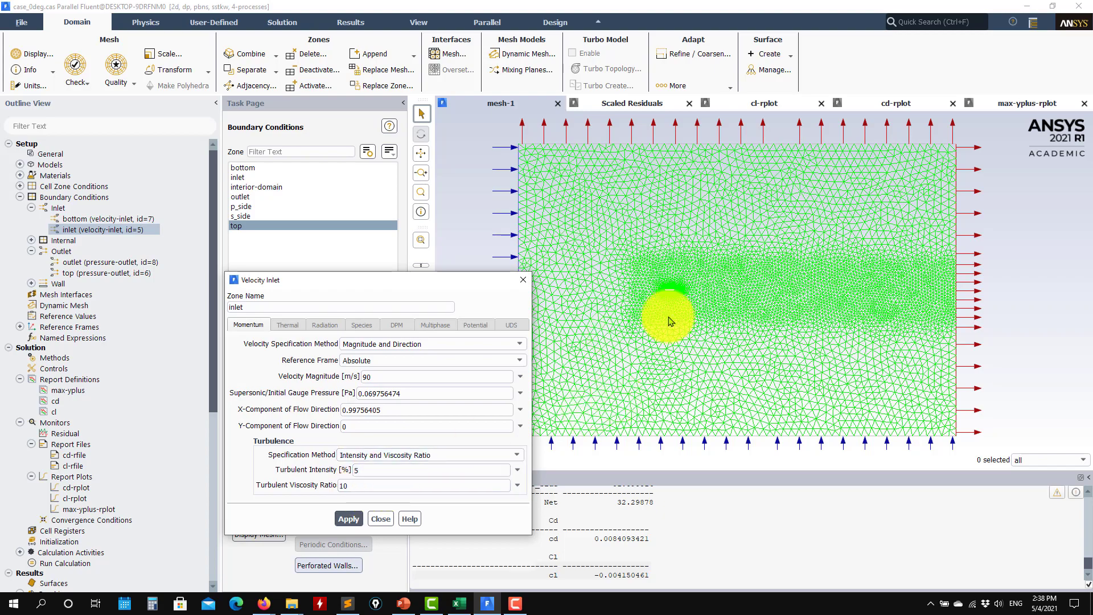
scroll(666, 311, "up", 5)
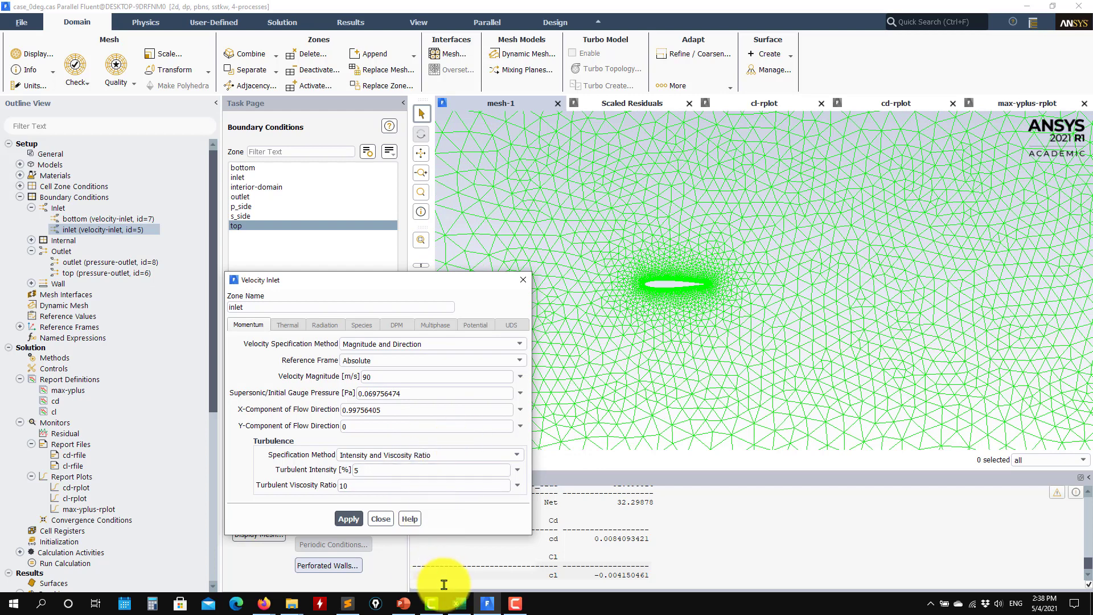
left_click(347, 609)
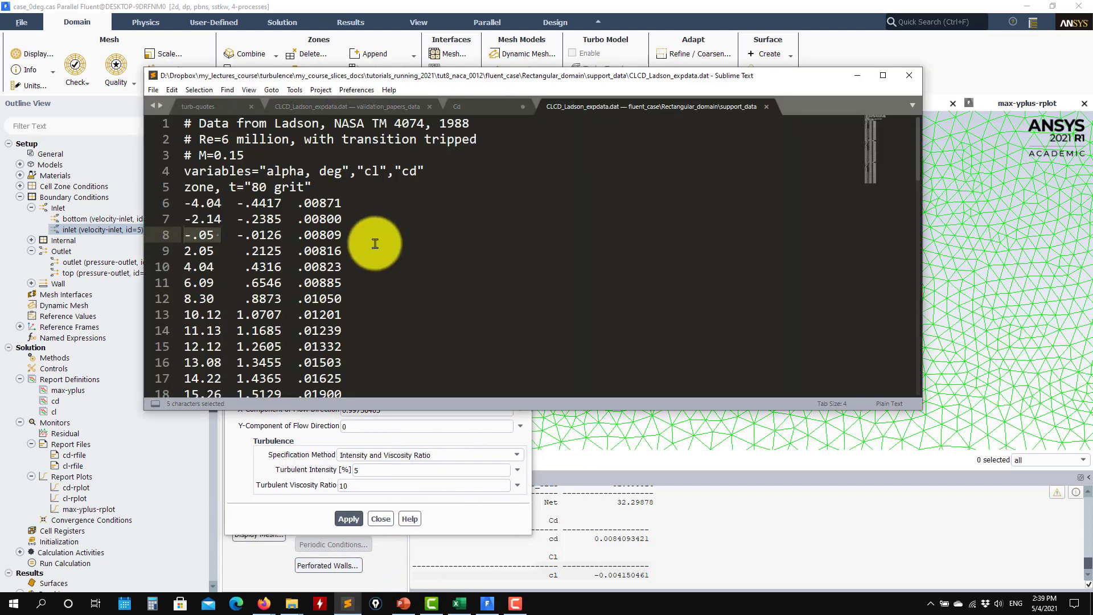
left_click_drag(470, 124, 330, 120)
left_click(857, 76)
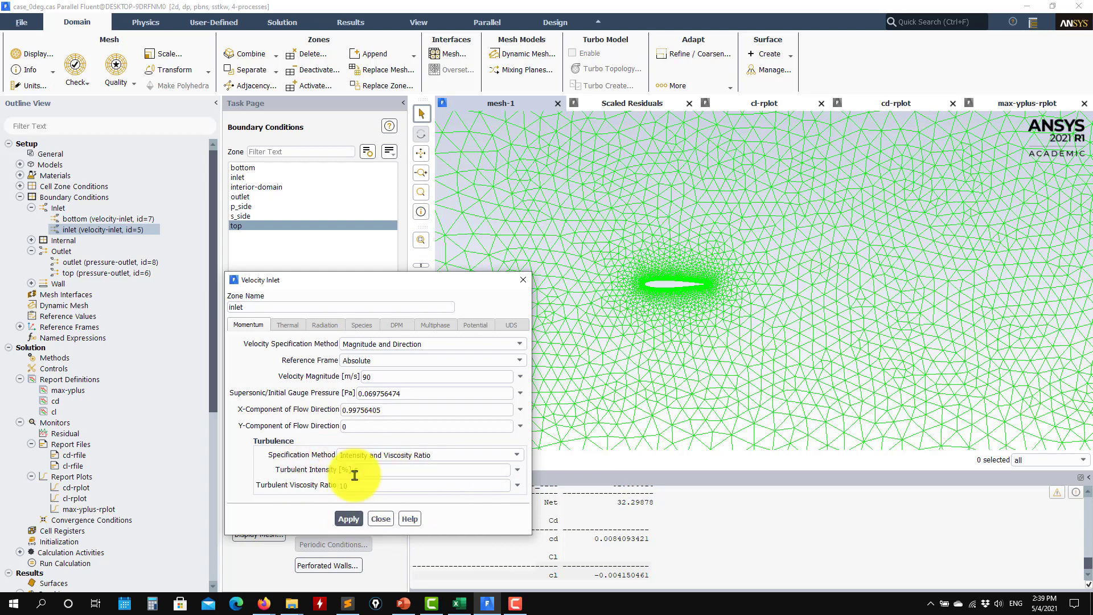
left_click(381, 520)
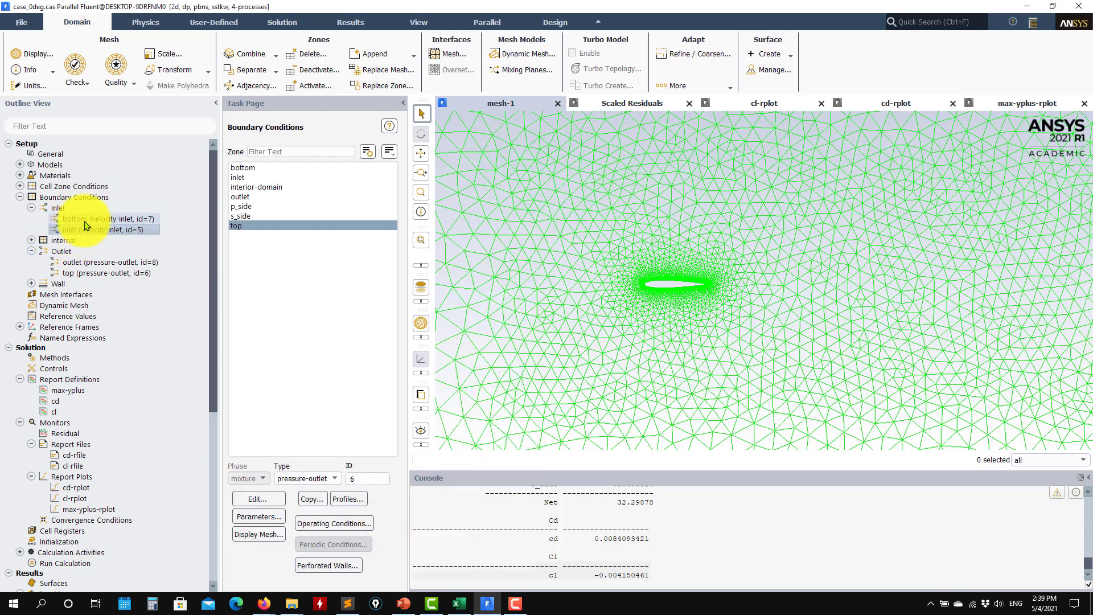
Step: Start copying boundary conditions with the inlet zone as the source
left_click(320, 500)
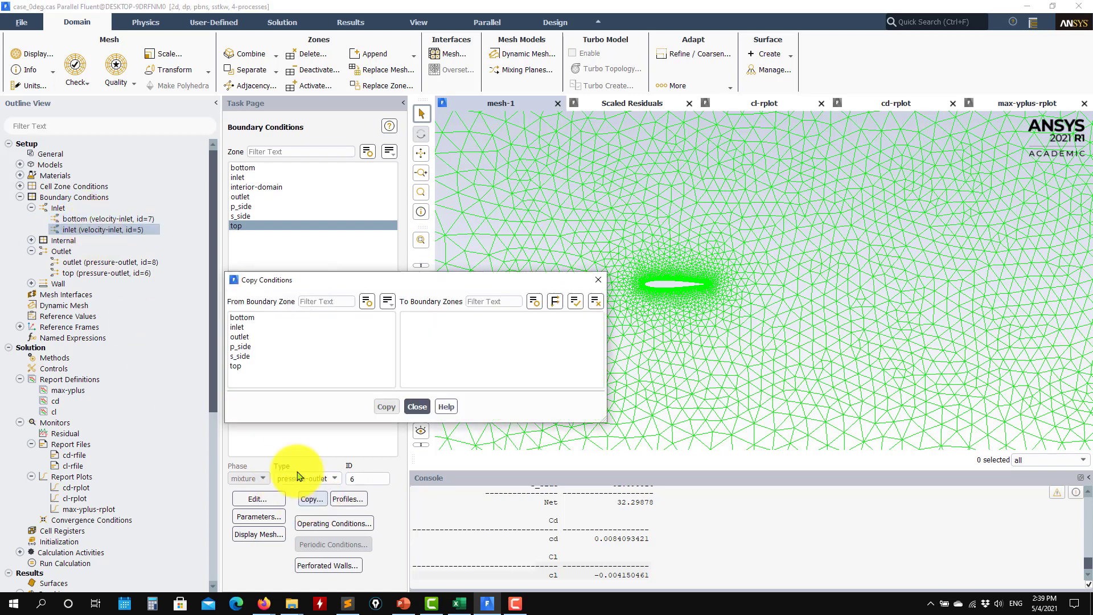
left_click(259, 327)
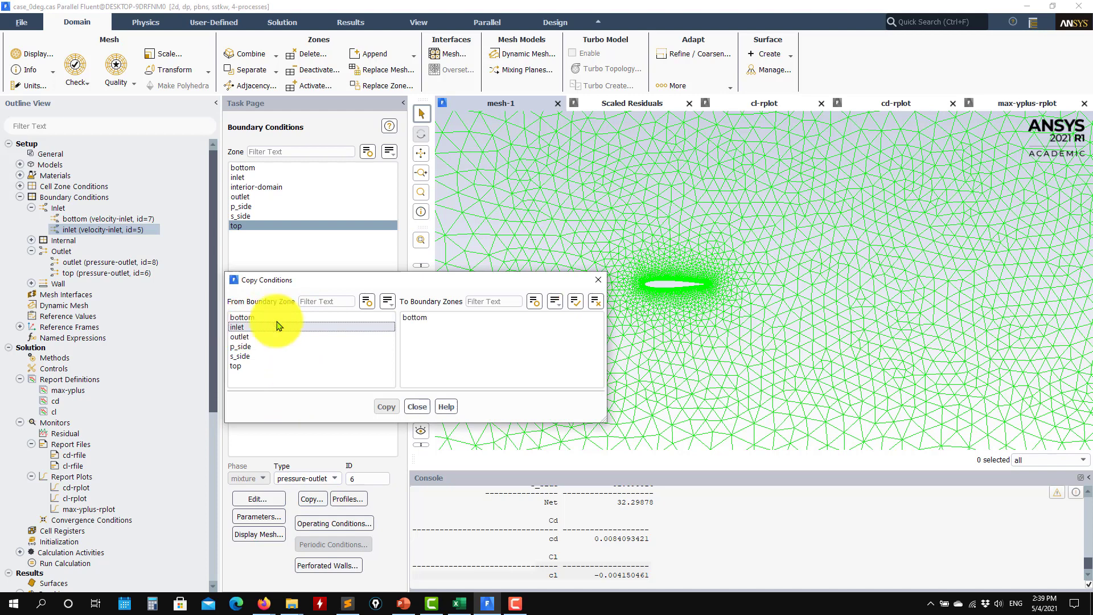
Step: Copy the inlet boundary conditions to the bottom zone and close the copy dialog
left_click(487, 317)
left_click(387, 407)
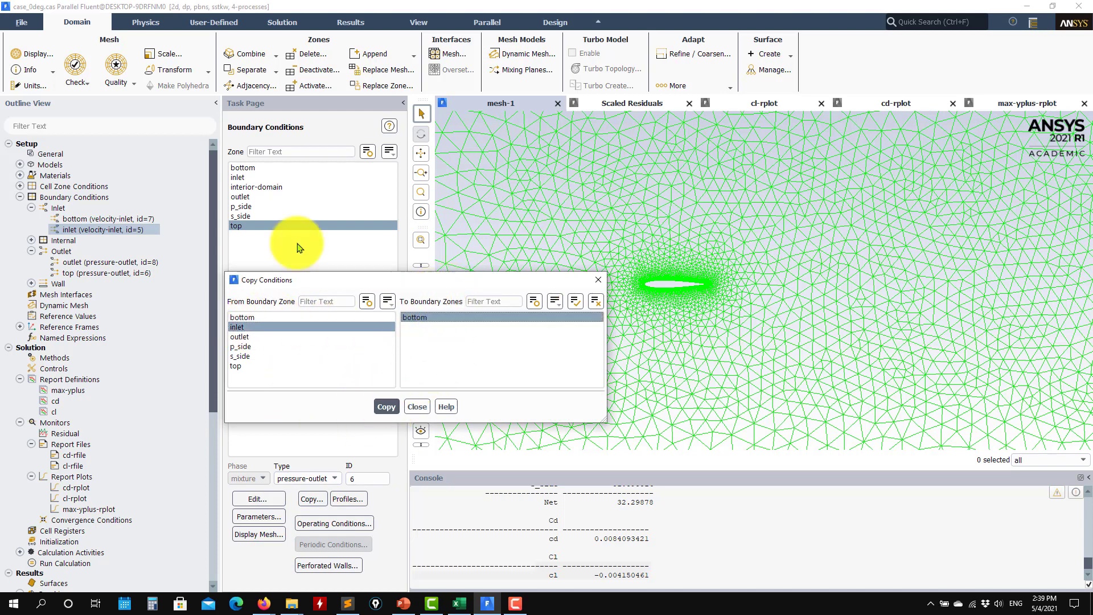
left_click(417, 406)
left_click(550, 312)
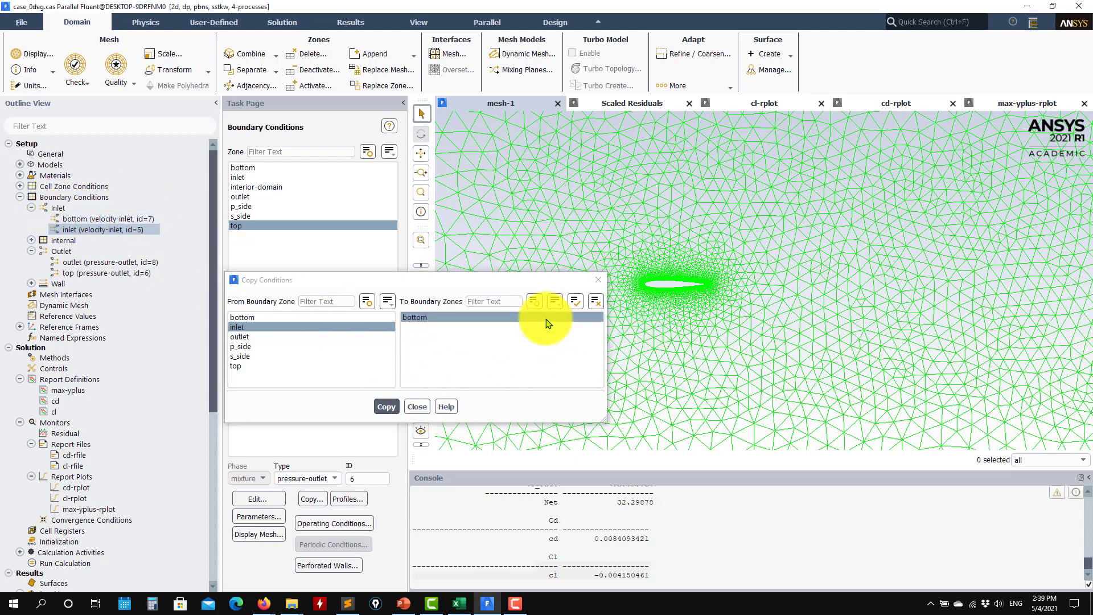
left_click(417, 407)
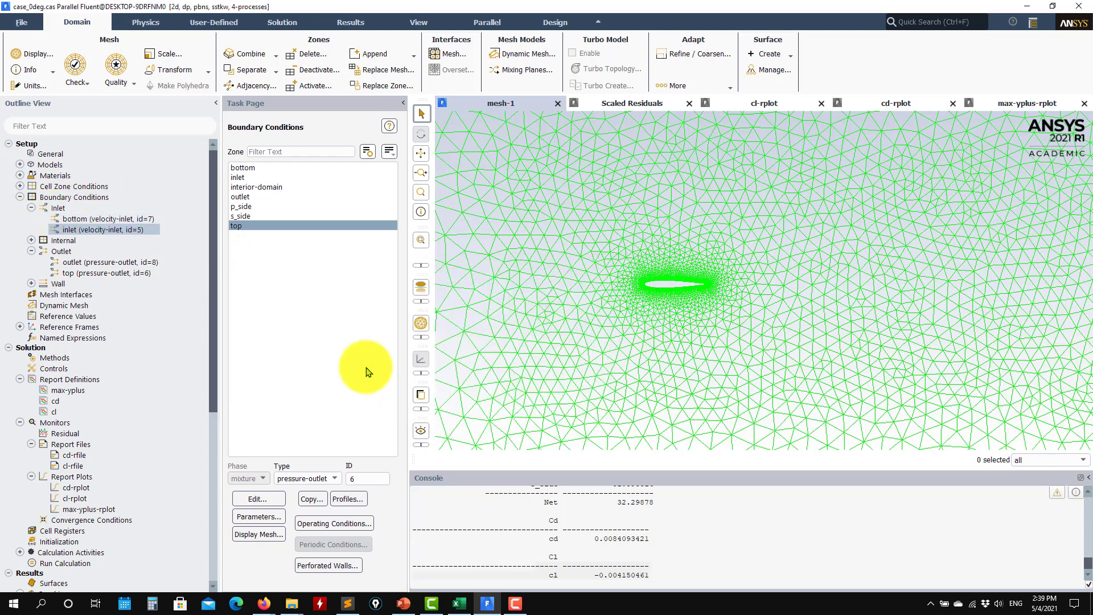
Step: Review the momentum settings of the bottom velocity inlet and expand the internal and wall boundary groups
double_click(127, 221)
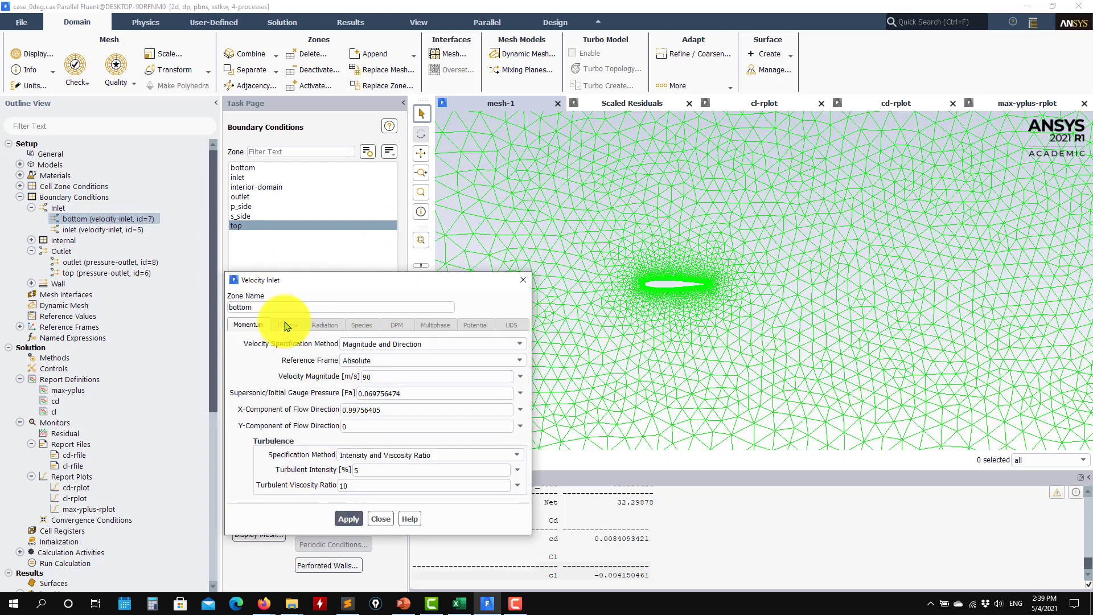
left_click(386, 520)
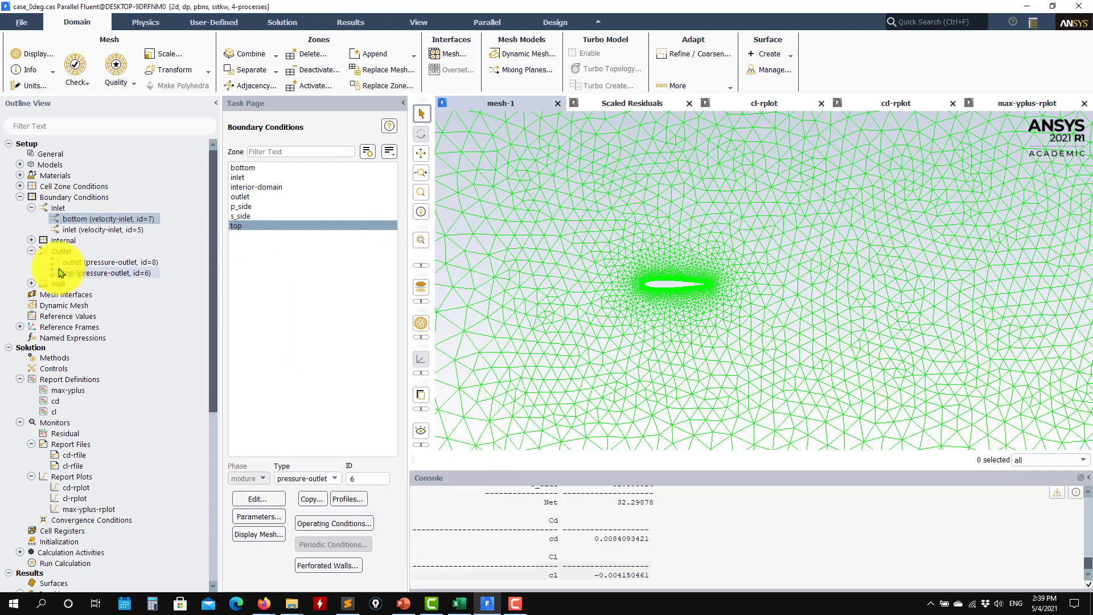
left_click(32, 240)
left_click(31, 284)
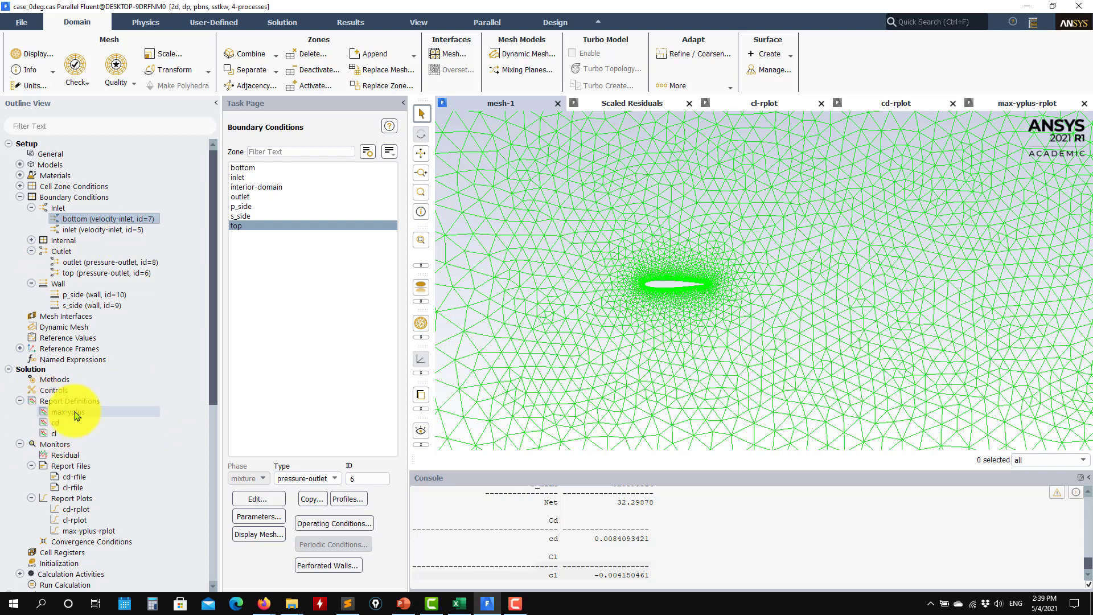
Step: Set the X force vector component of the cd report to 0.99756405, using the 4-degree cosine from the Excel sheet
double_click(52, 434)
left_click(288, 436)
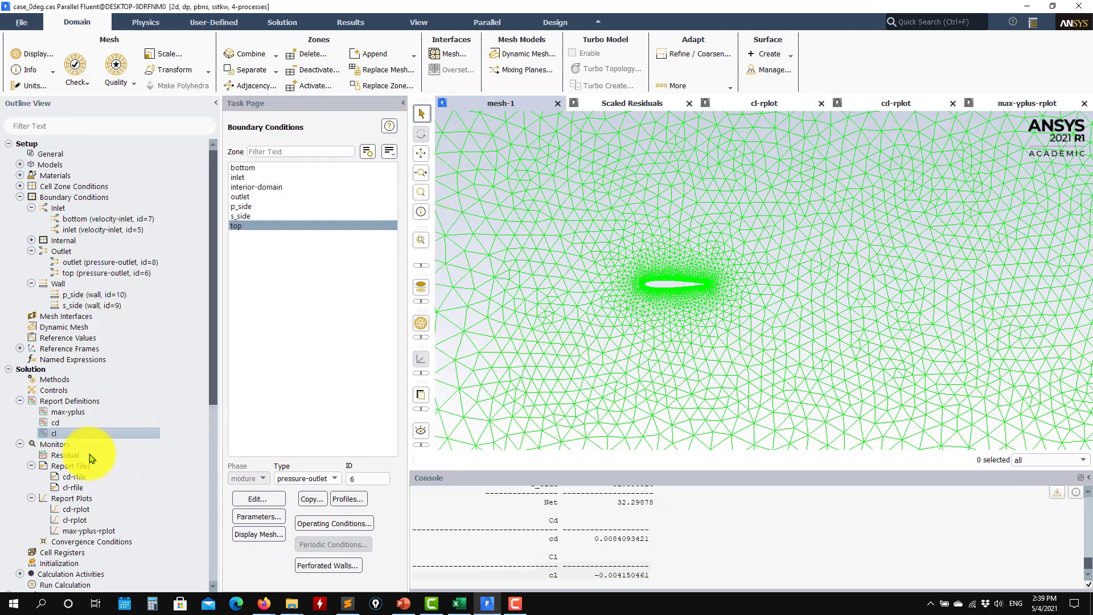
double_click(67, 424)
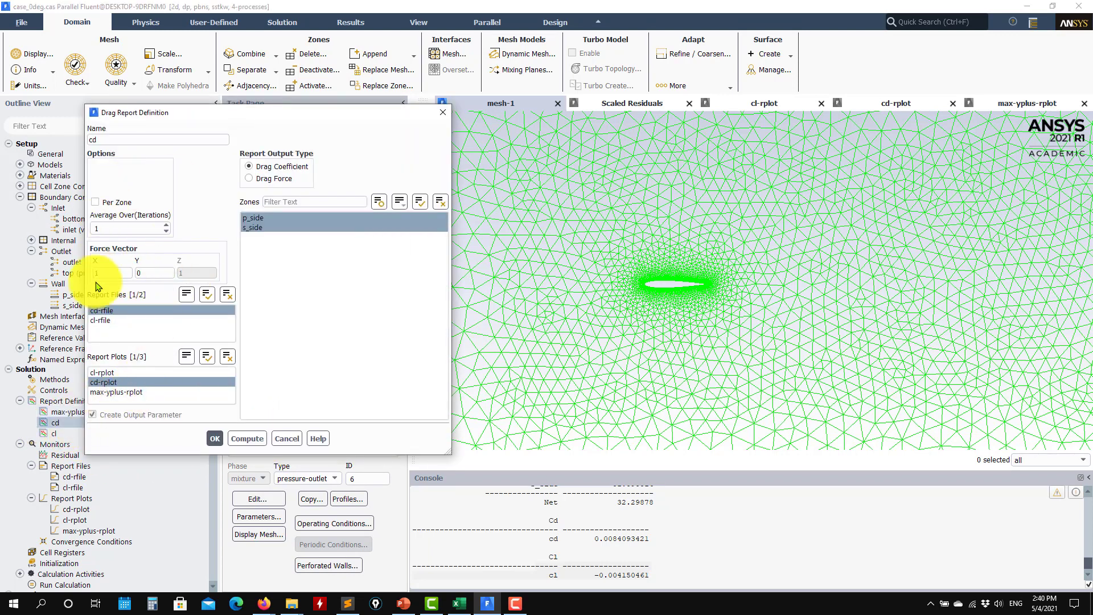
left_click(459, 602)
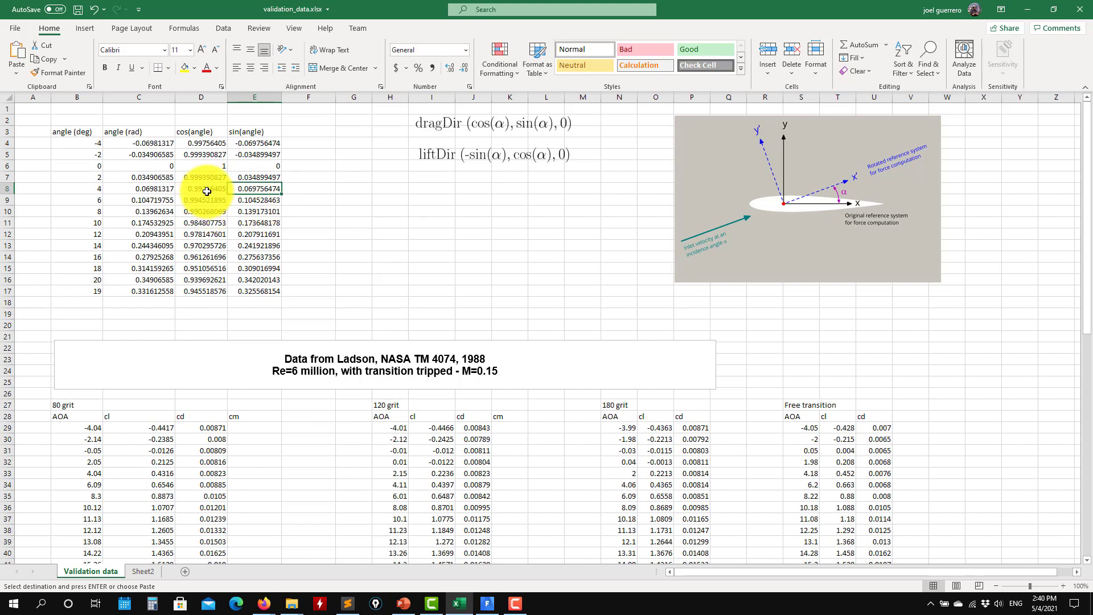
left_click_drag(446, 7, 706, 157)
double_click(115, 272)
key("ctrl+v")
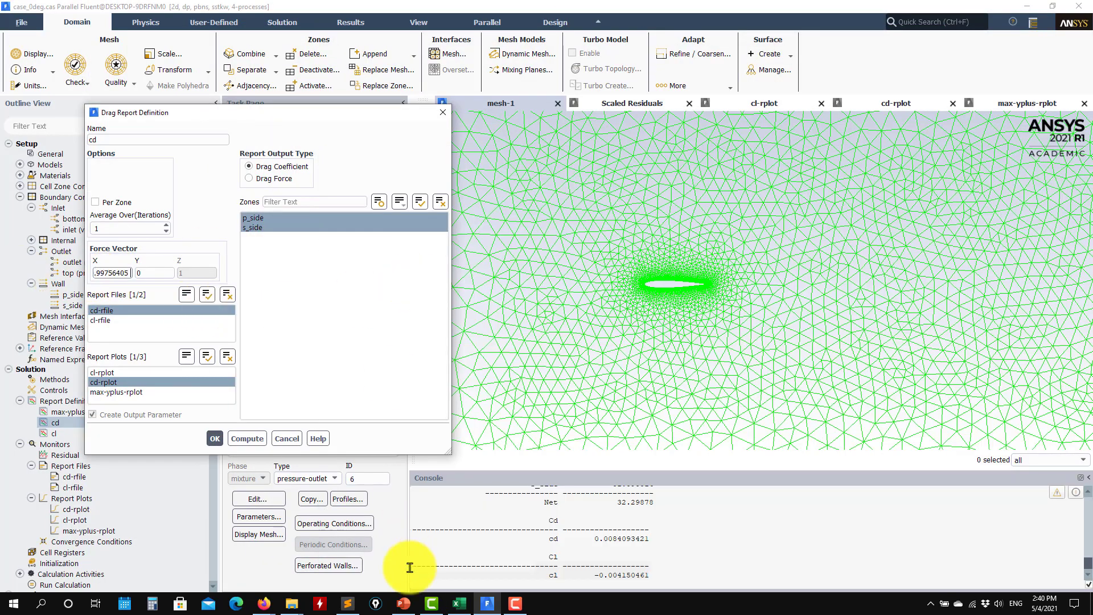
Step: Set the Y force vector component of the cd report to the 4-degree sine 0.069756474, compute the drag coefficient and accept the definition
left_click(464, 608)
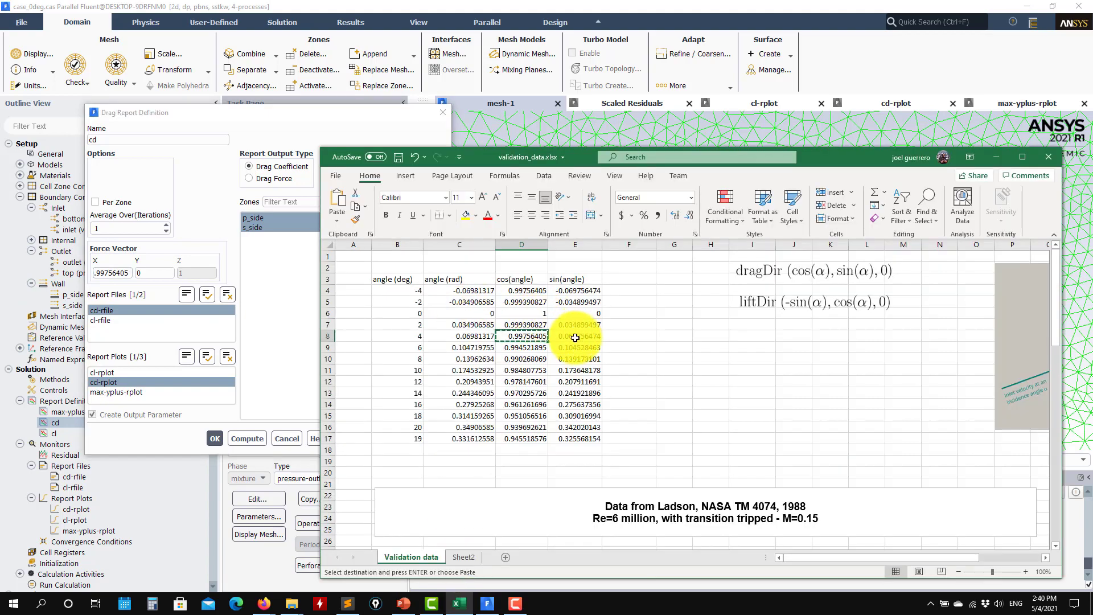
left_click(575, 336)
key("ctrl+c")
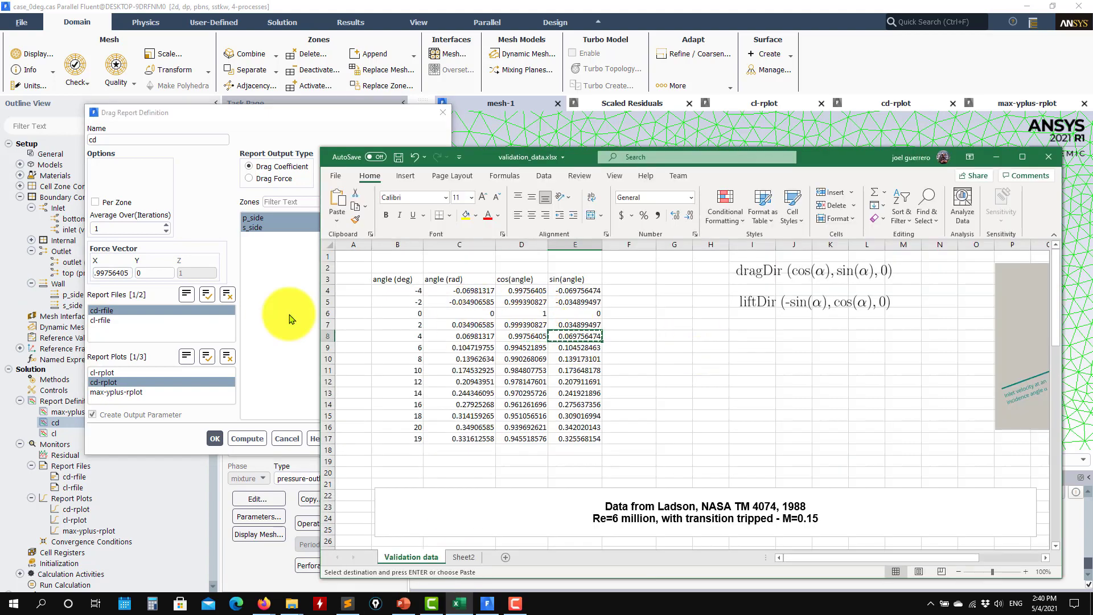
double_click(149, 273)
key("ctrl+v")
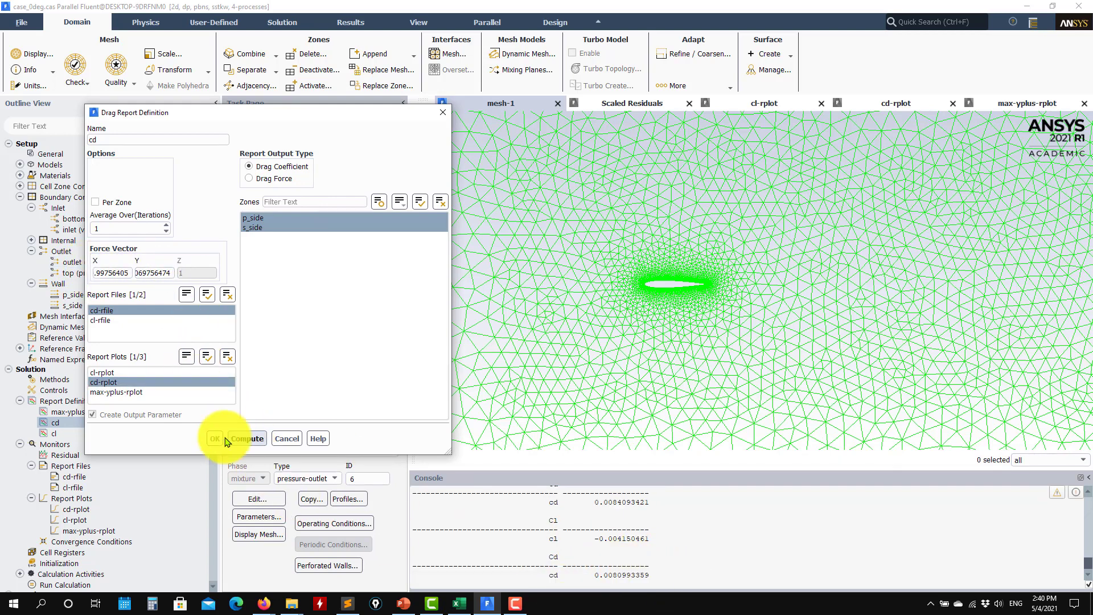
triple_click(657, 573)
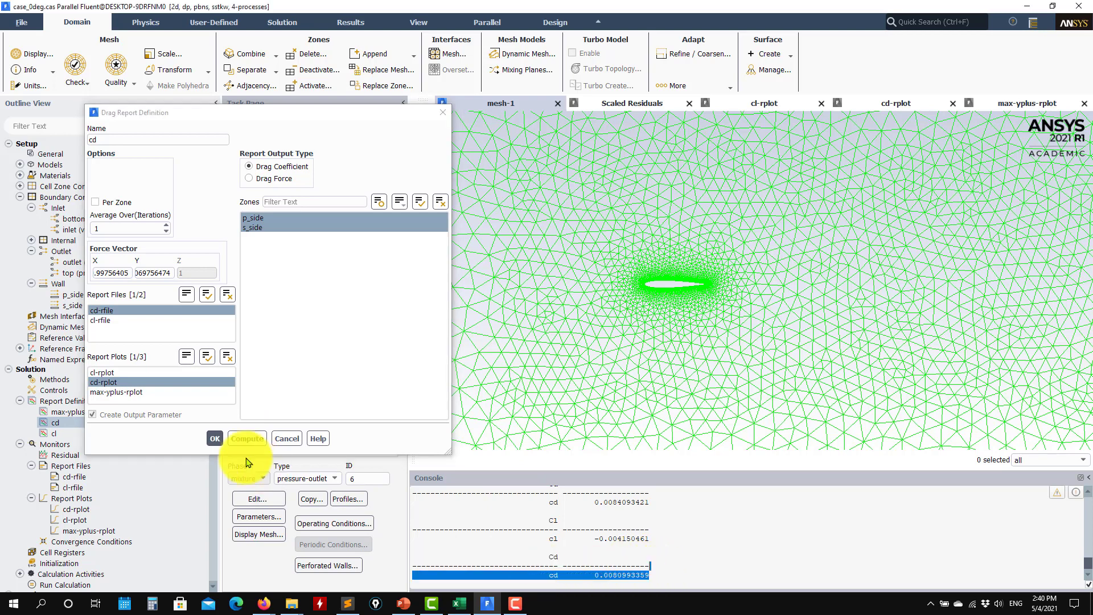
left_click(214, 439)
Step: Set the X force vector component of the cl report definition to the negative 4-degree sine, -0.069756474, from the Excel sheet
left_click(61, 434)
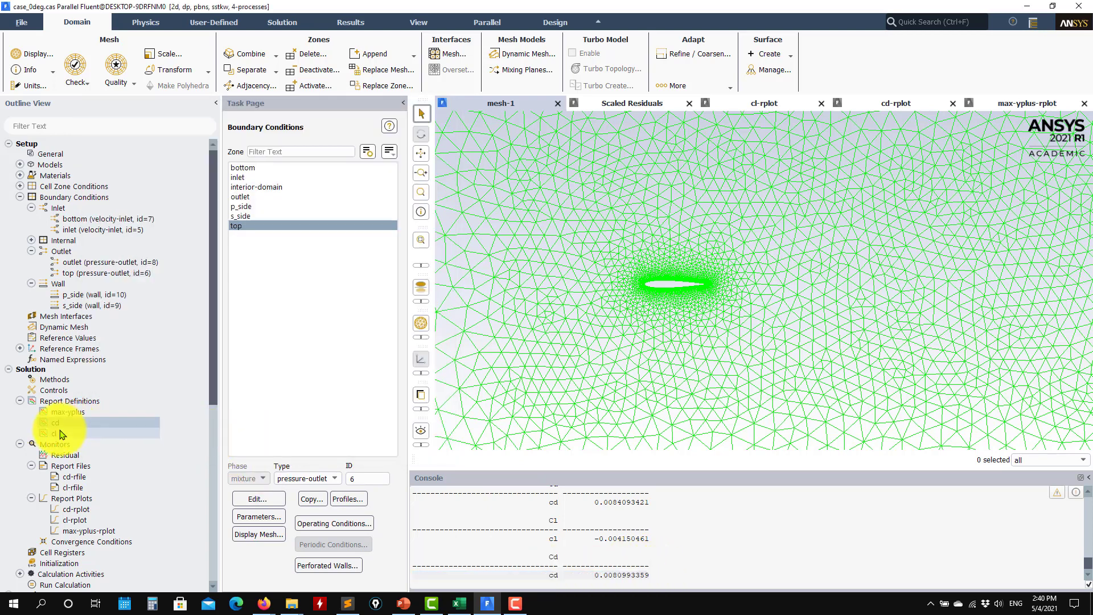
double_click(73, 434)
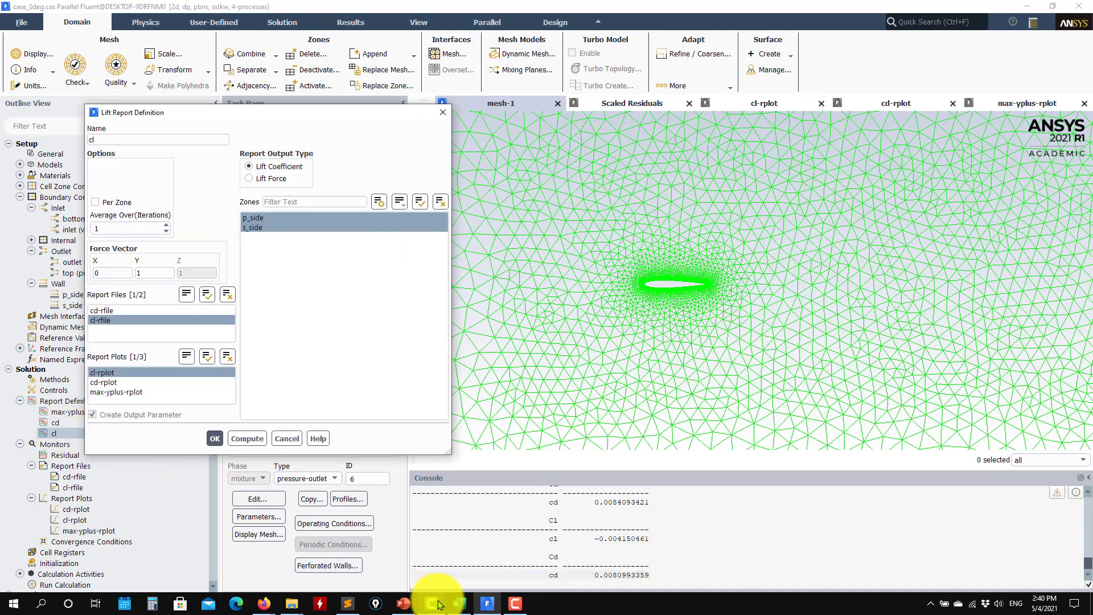
left_click(460, 606)
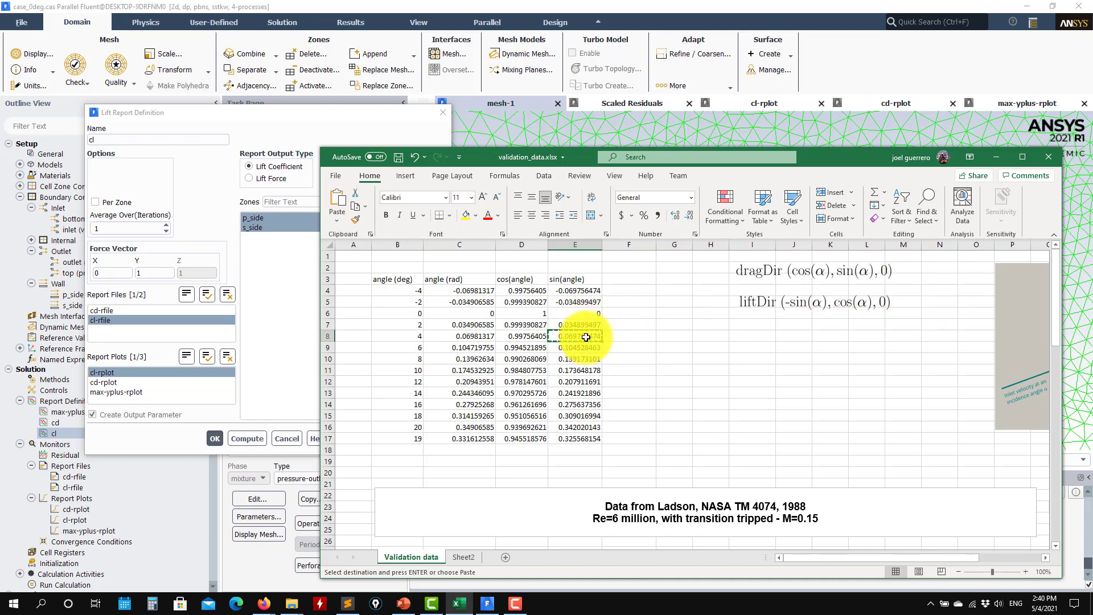
left_click(111, 274)
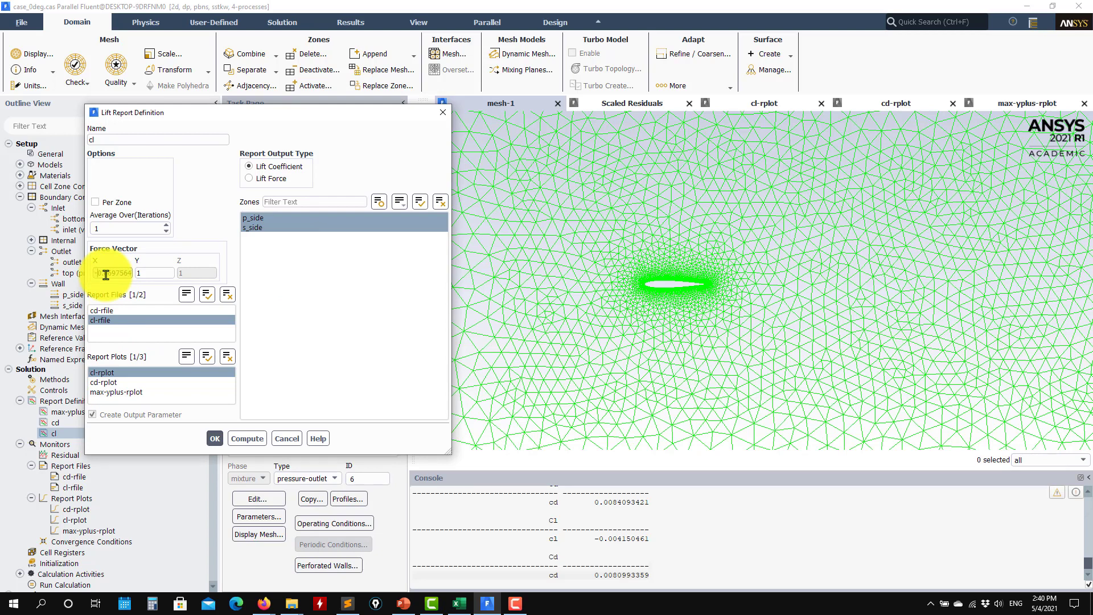
Step: Set the Y force vector component of the cl report to the 4-degree cosine 0.99756405, compute the lift coefficient and accept the definition
left_click(459, 603)
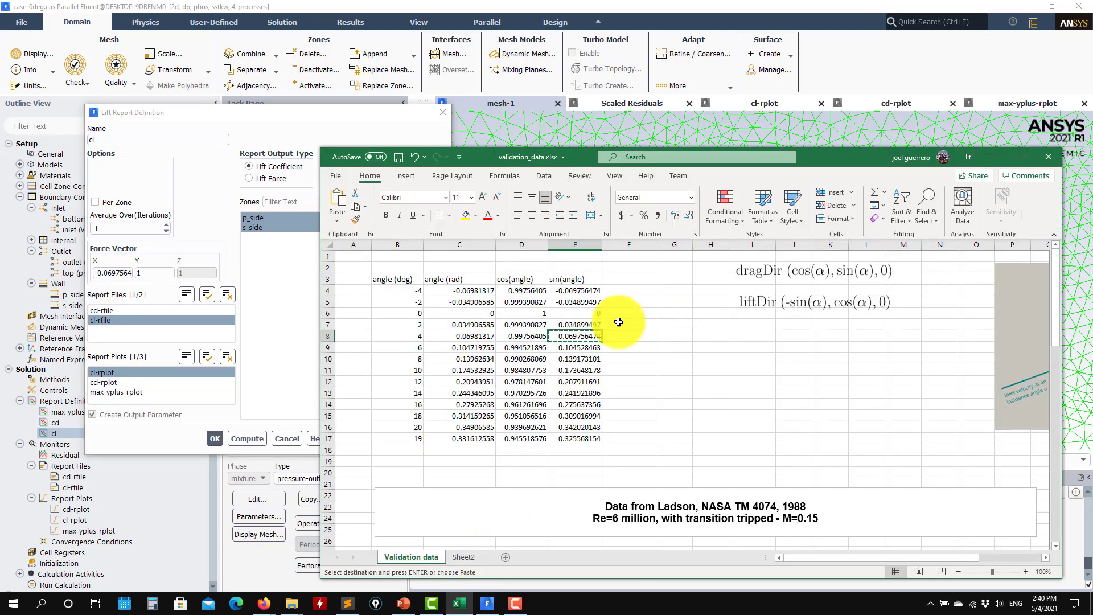
key("ctrl+c")
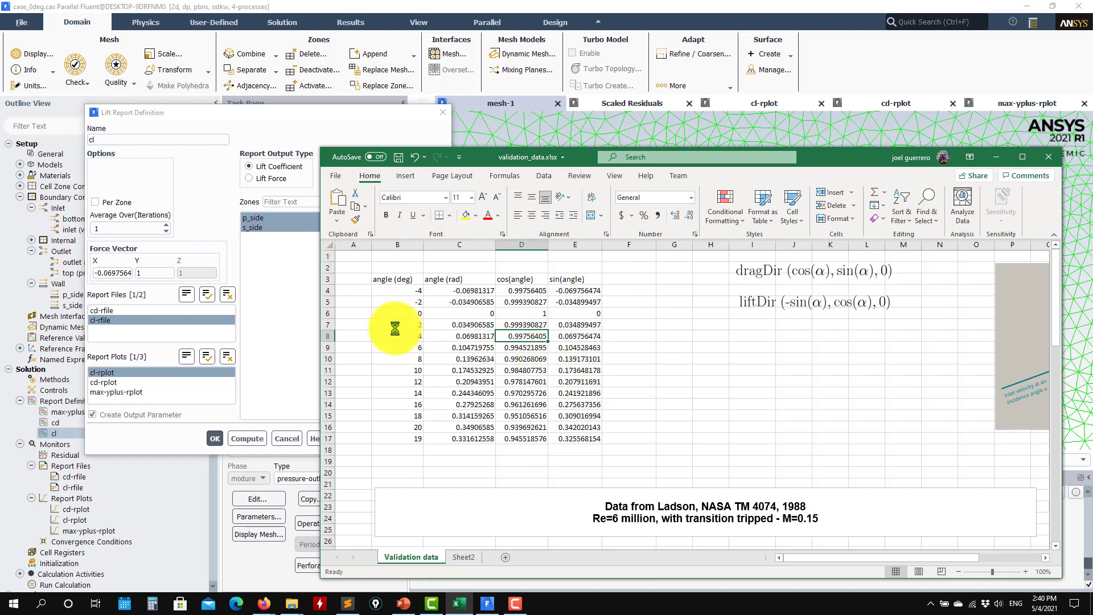
double_click(155, 273)
key("ctrl+v")
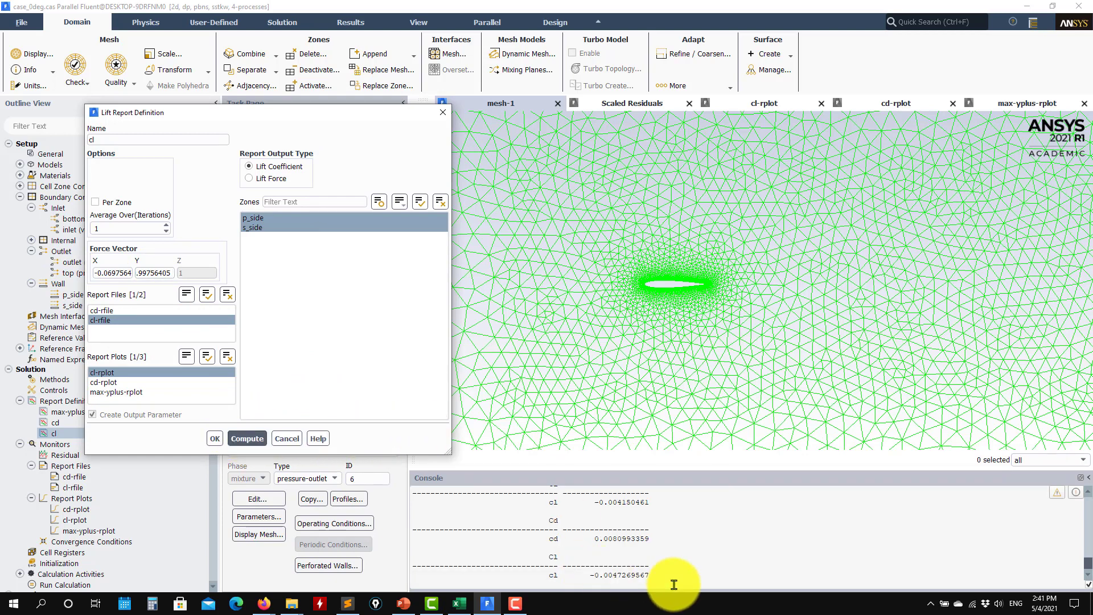
left_click(214, 439)
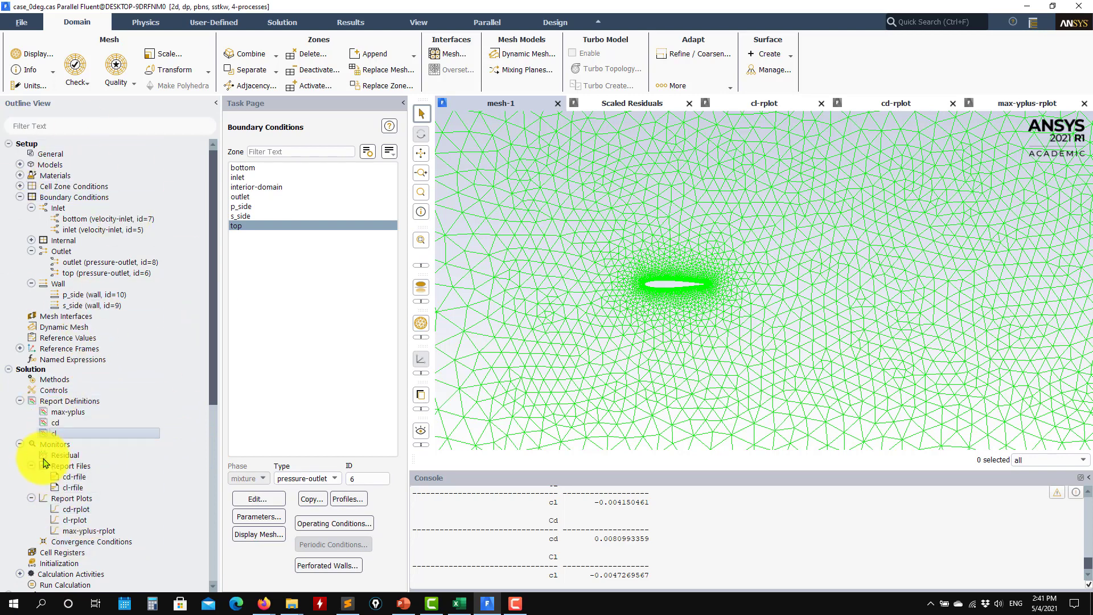
Step: Open the solution initialization settings and compute the standard initial values from the inlet zone
scroll(43, 450, "down", 3)
scroll(55, 515, "down", 6)
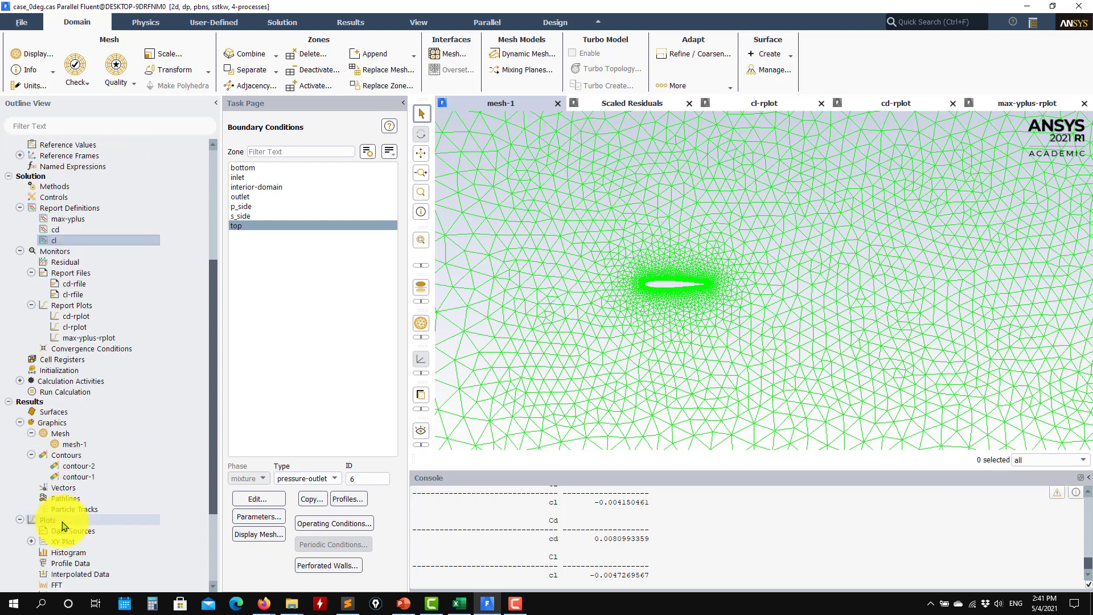
scroll(98, 512, "up", 8)
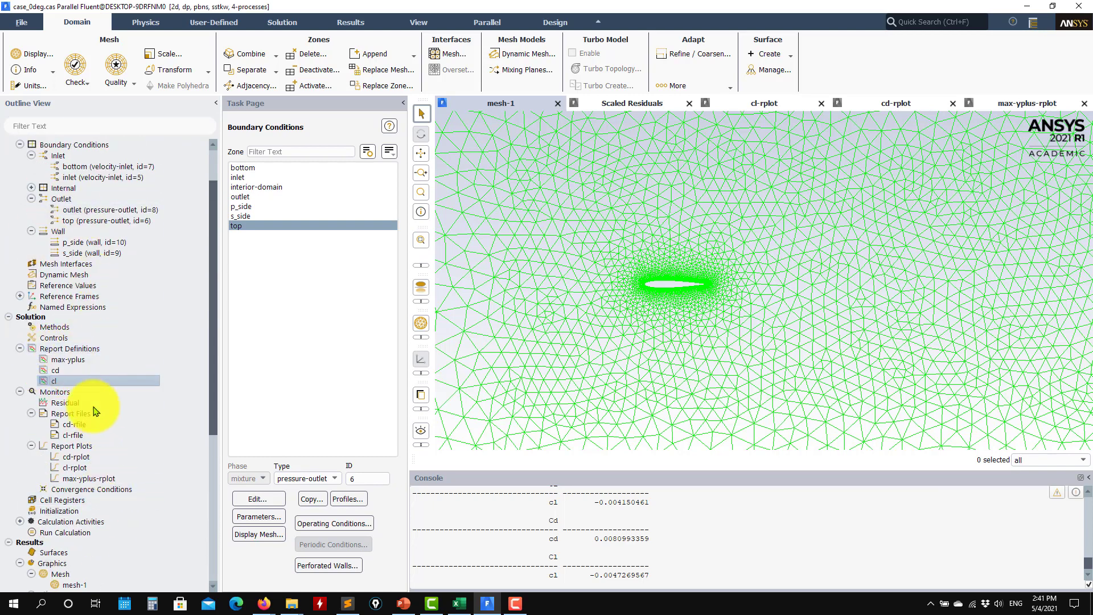
scroll(102, 433, "down", 4)
left_click(79, 385)
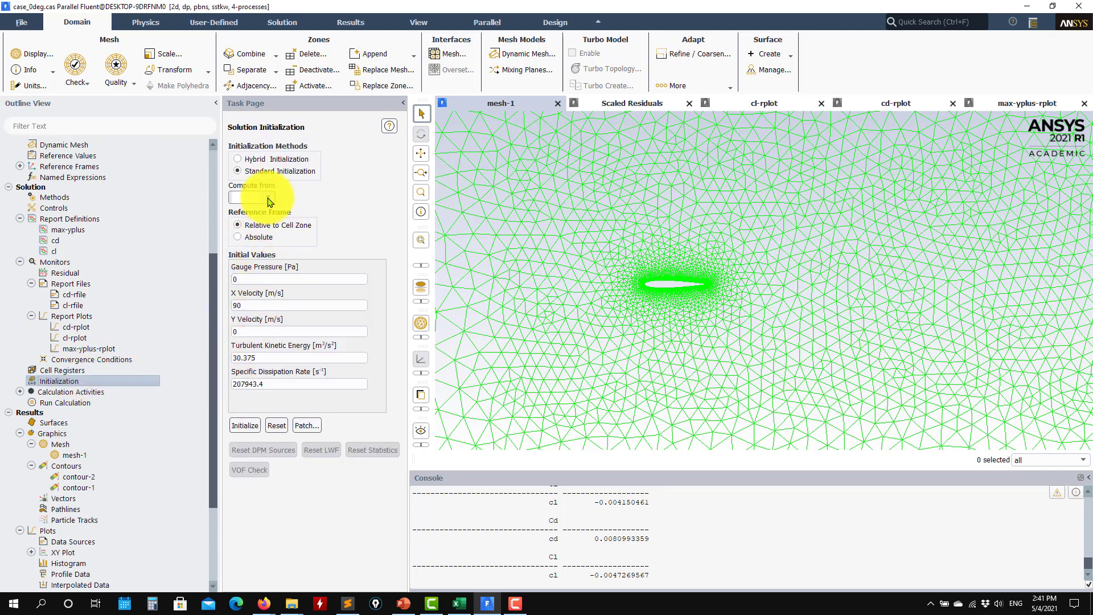
left_click(269, 198)
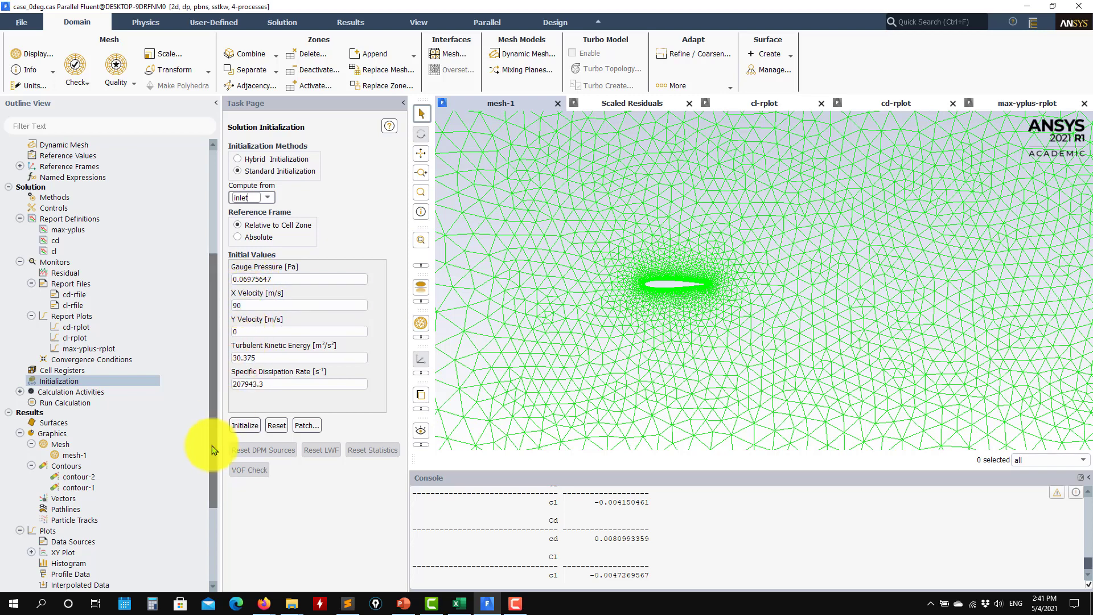
Step: Move the inlet's 0.069756474 from initial gauge pressure to the Y-component of flow direction, and set the gauge pressure to 0 Pa
scroll(127, 317, "up", 6)
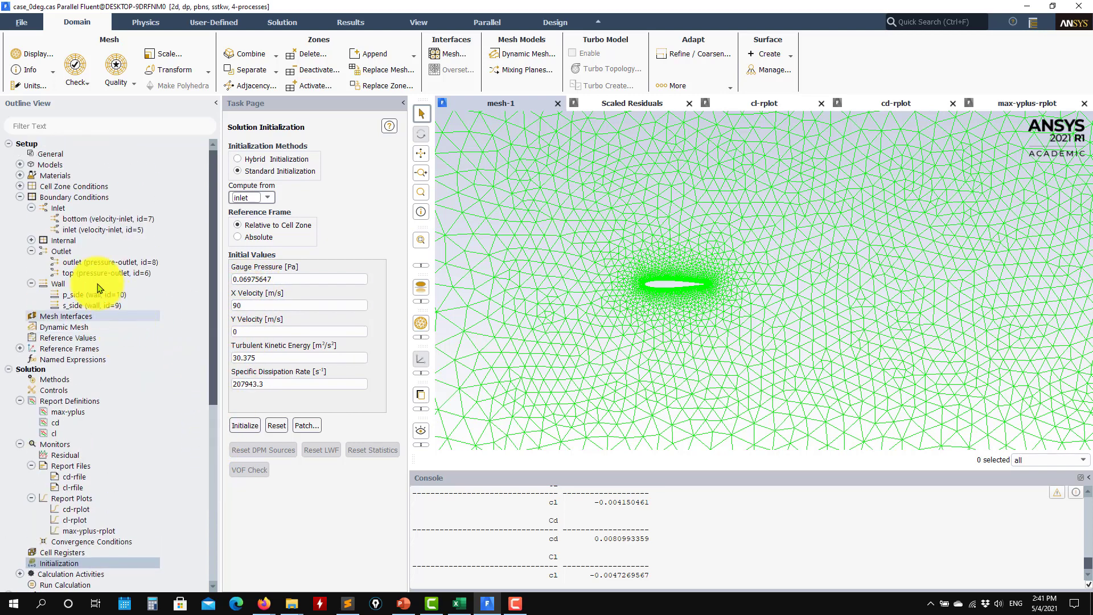
double_click(80, 230)
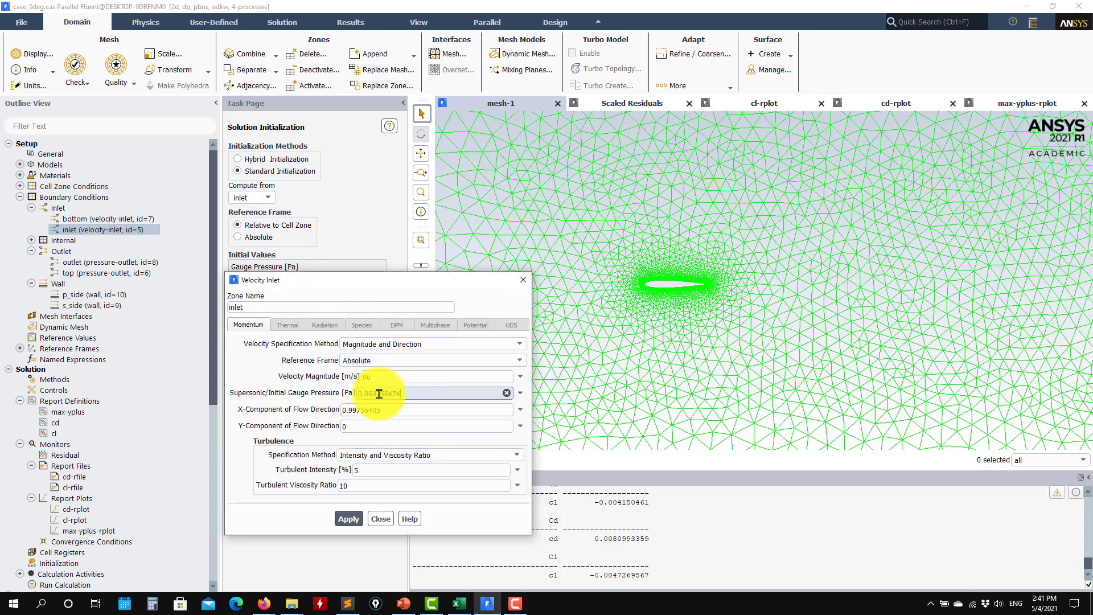
double_click(379, 394)
key("ctrl+c")
double_click(361, 426)
key("ctrl+v")
double_click(407, 390)
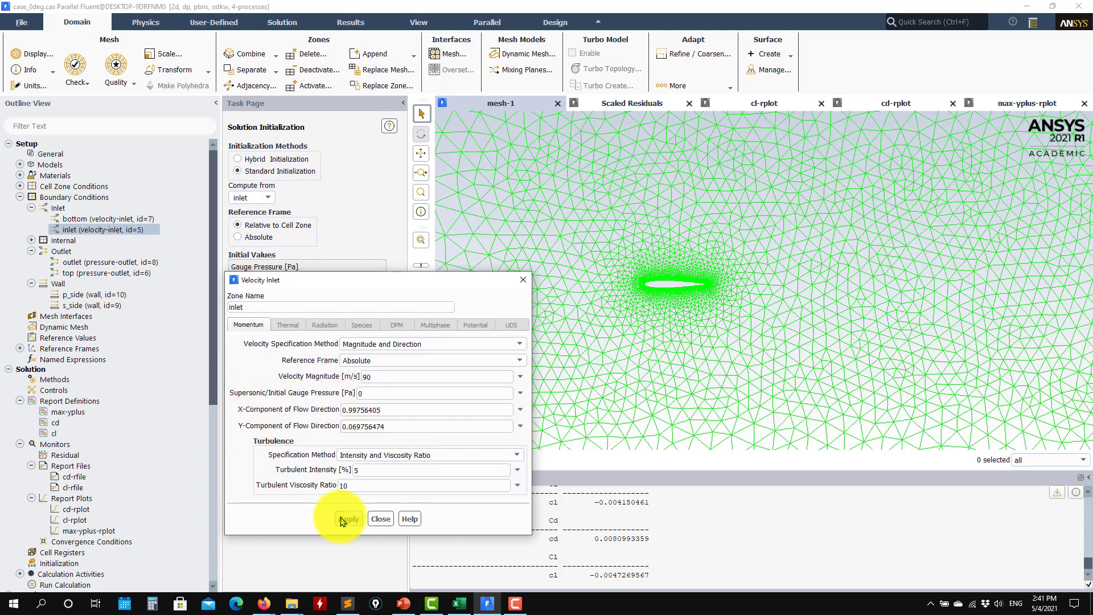
Step: Check the 4-degree sine value in the Excel sheet, then apply the inlet velocity settings and close them
left_click(460, 603)
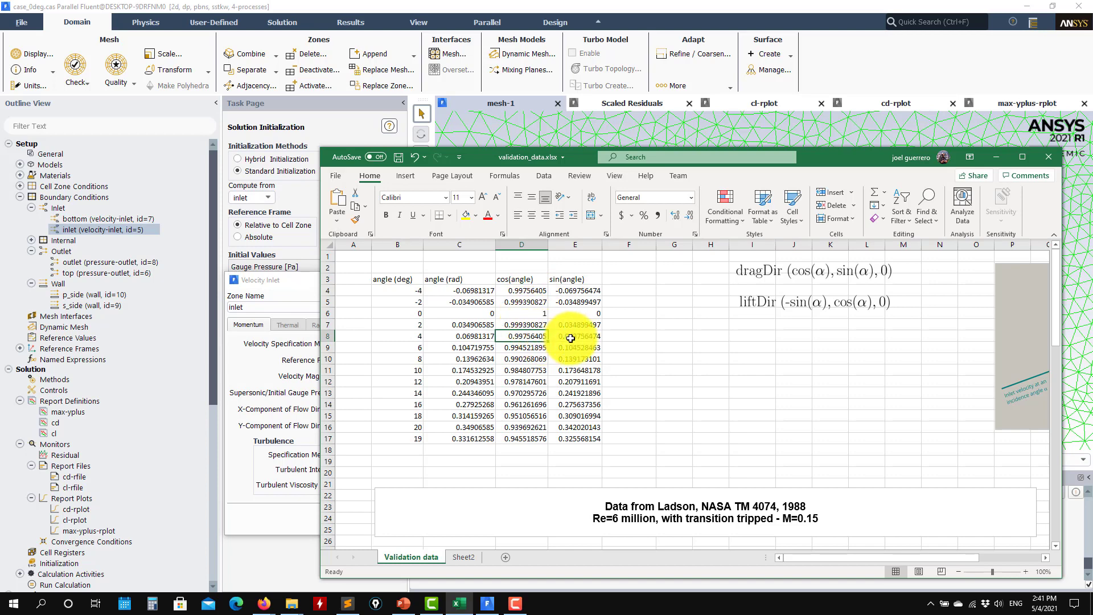
left_click(1008, 155)
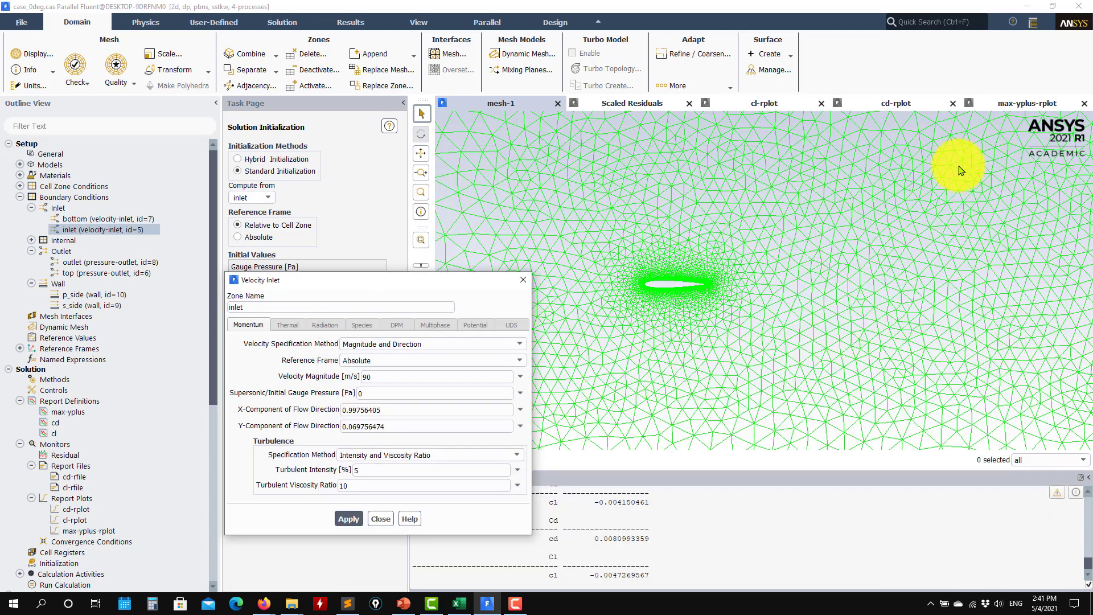
left_click(349, 518)
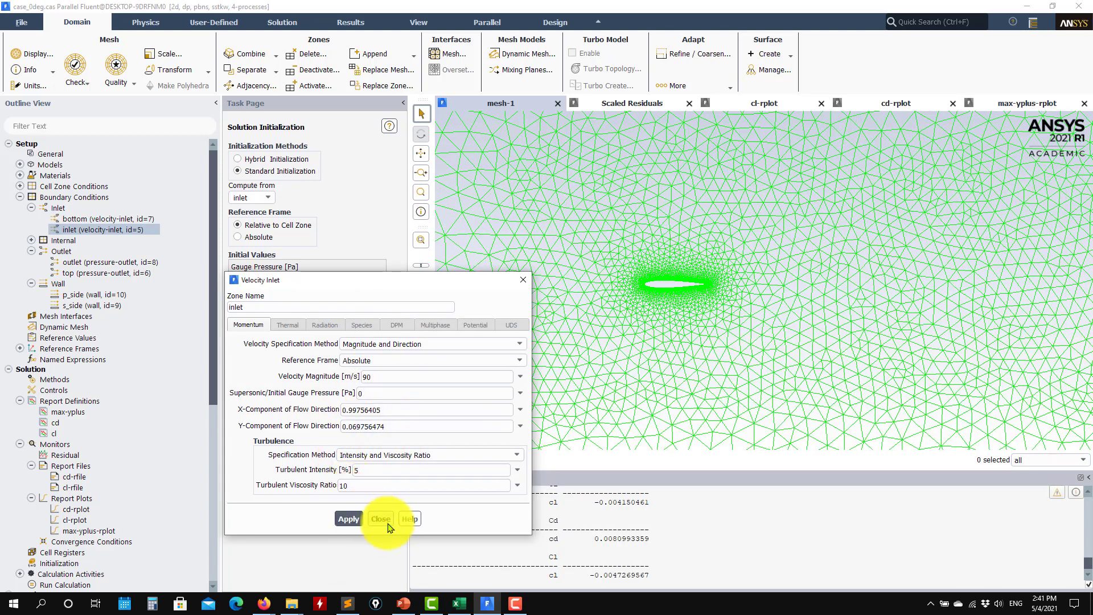
left_click(381, 519)
Step: Move the bottom inlet's 0.069756474 from initial gauge pressure to the Y-component of flow direction, set the gauge pressure to 0 Pa, and apply
double_click(93, 222)
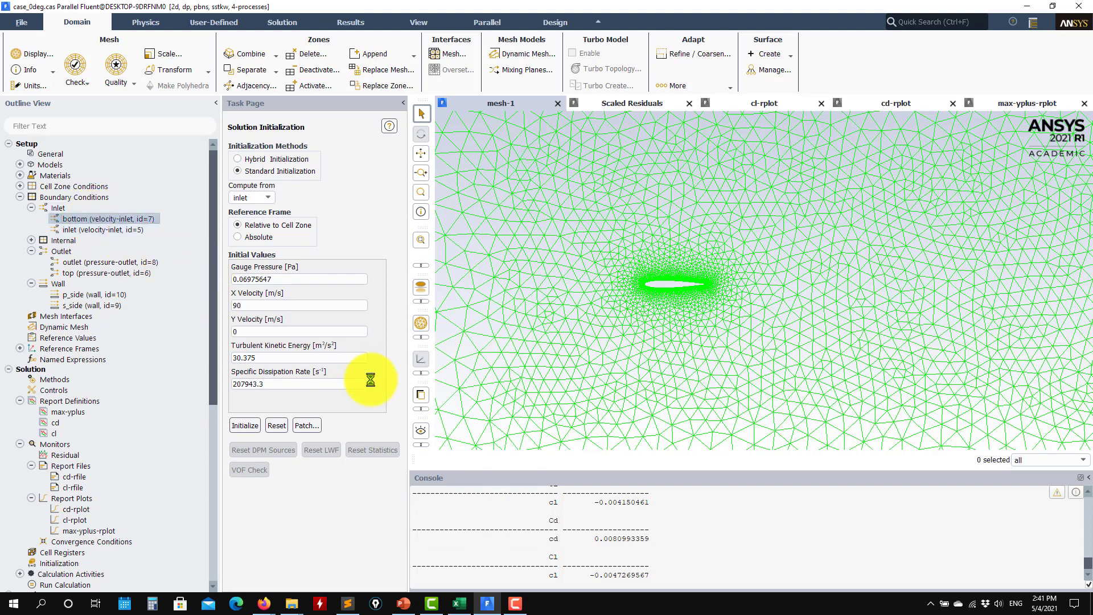
triple_click(415, 394)
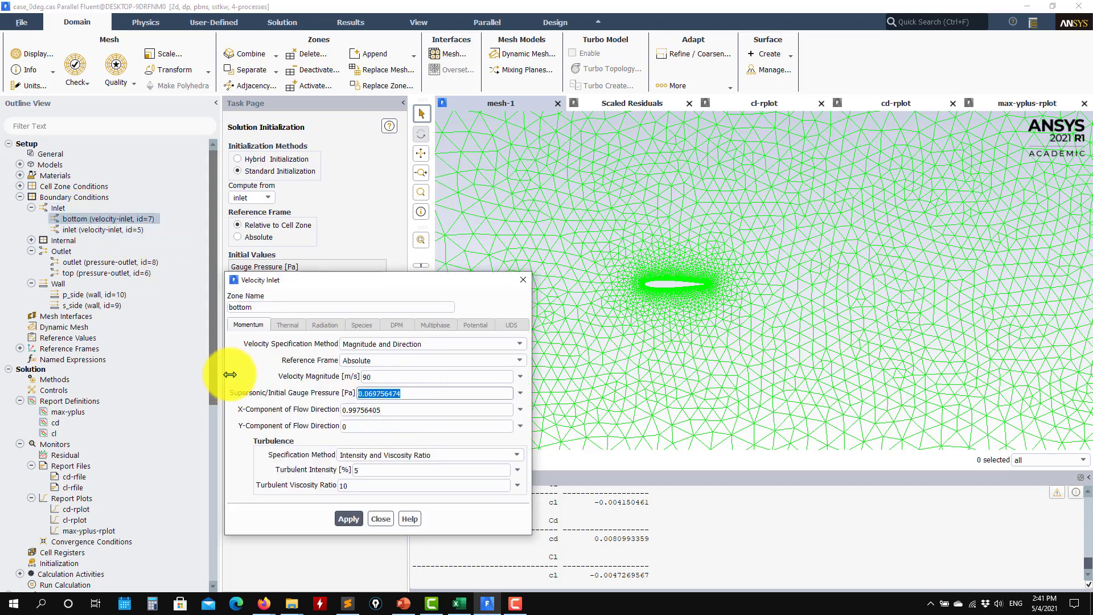
key("ctrl+c")
double_click(370, 426)
key("ctrl+v")
triple_click(423, 393)
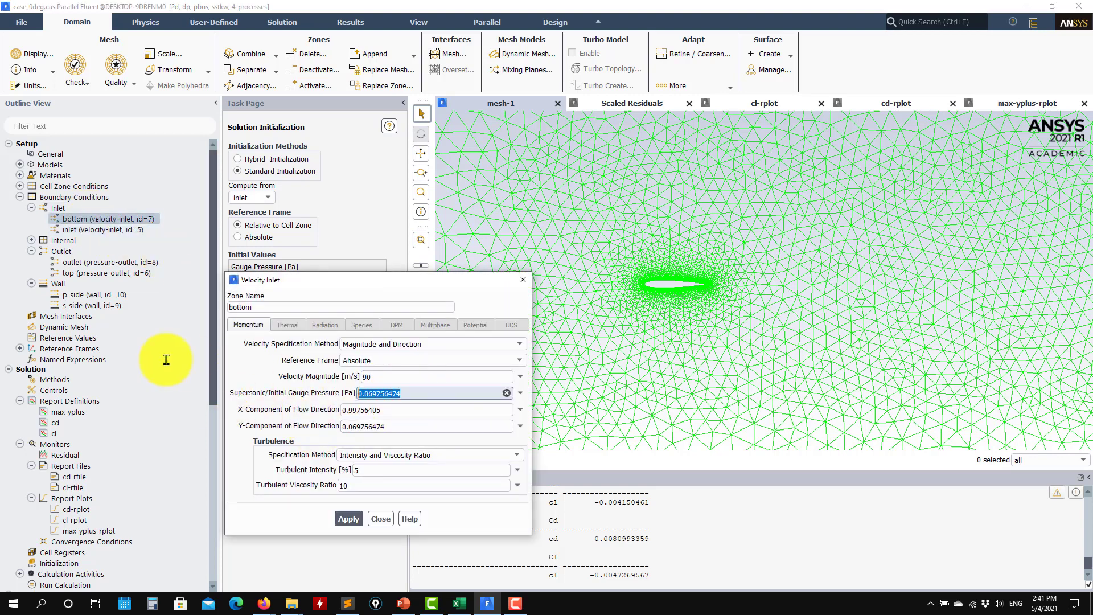
type("0")
left_click(359, 518)
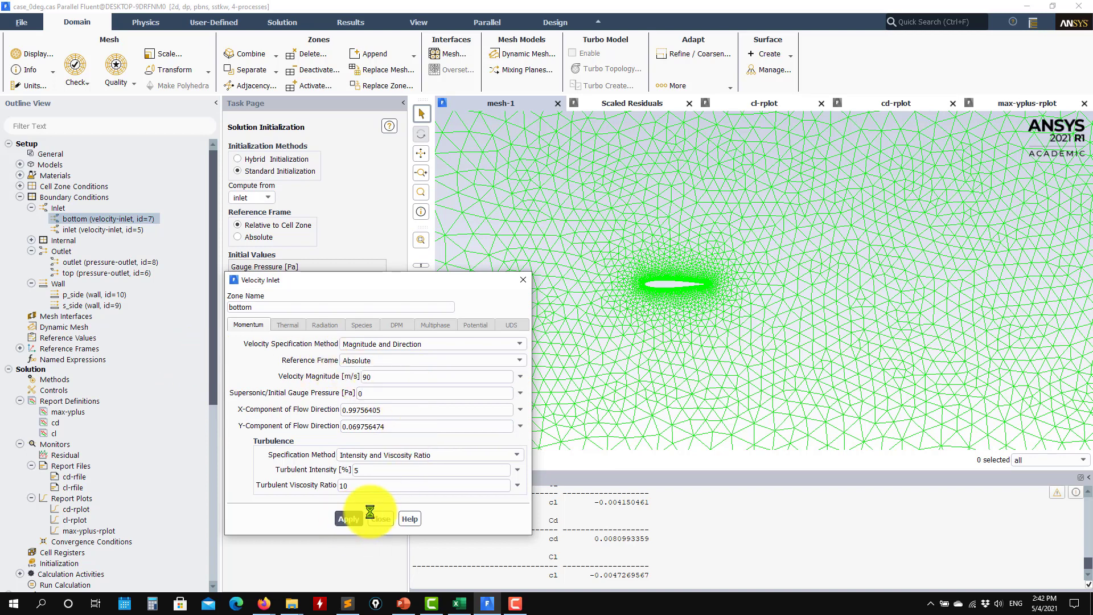
left_click(380, 518)
Step: Recompute the standard initial values from the inlet zone and initialize the solution, discarding the unsaved data
scroll(71, 411, "down", 4)
left_click(72, 403)
scroll(104, 483, "down", 2)
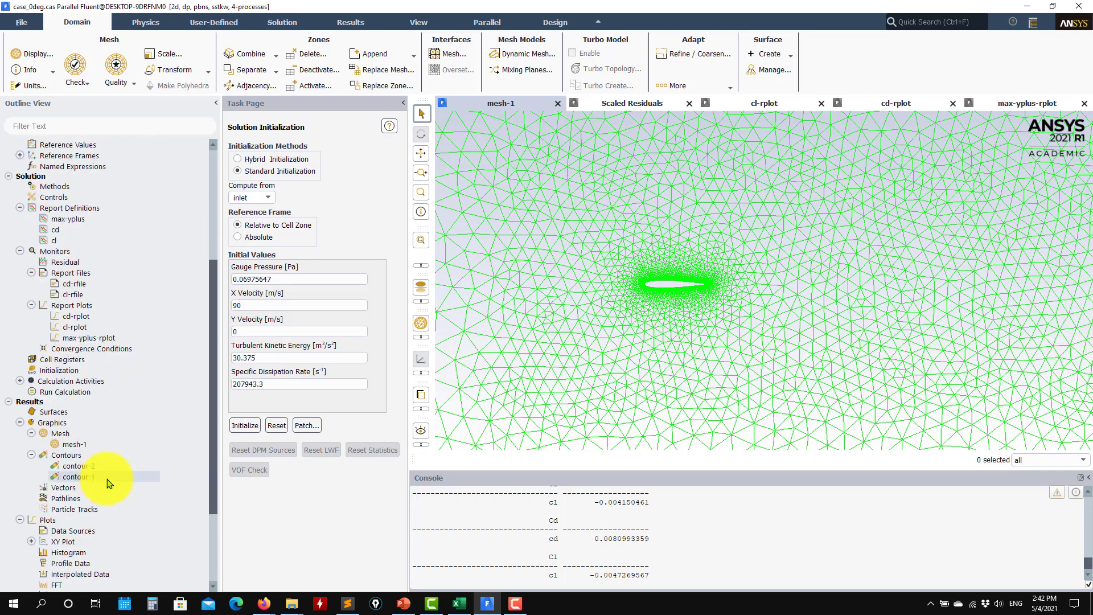
scroll(104, 462, "up", 1)
left_click(68, 402)
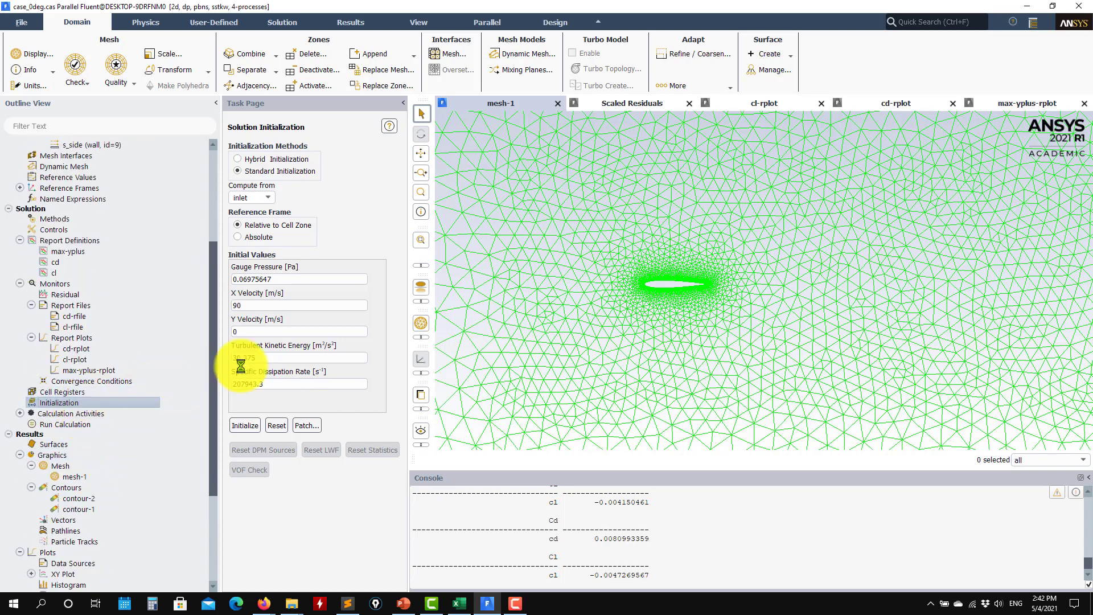
left_click(239, 236)
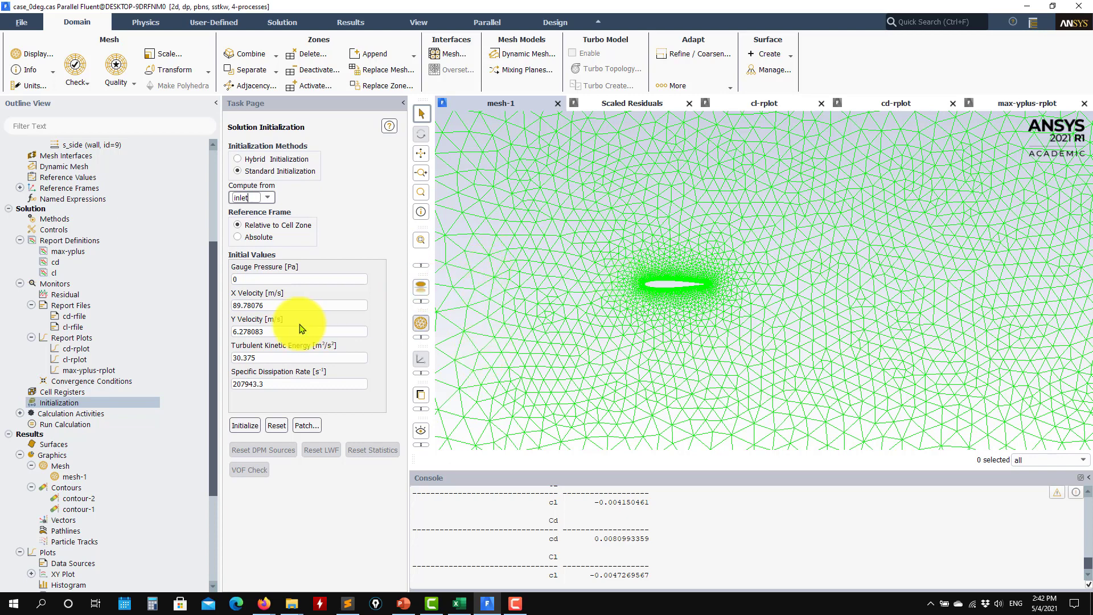
left_click(246, 425)
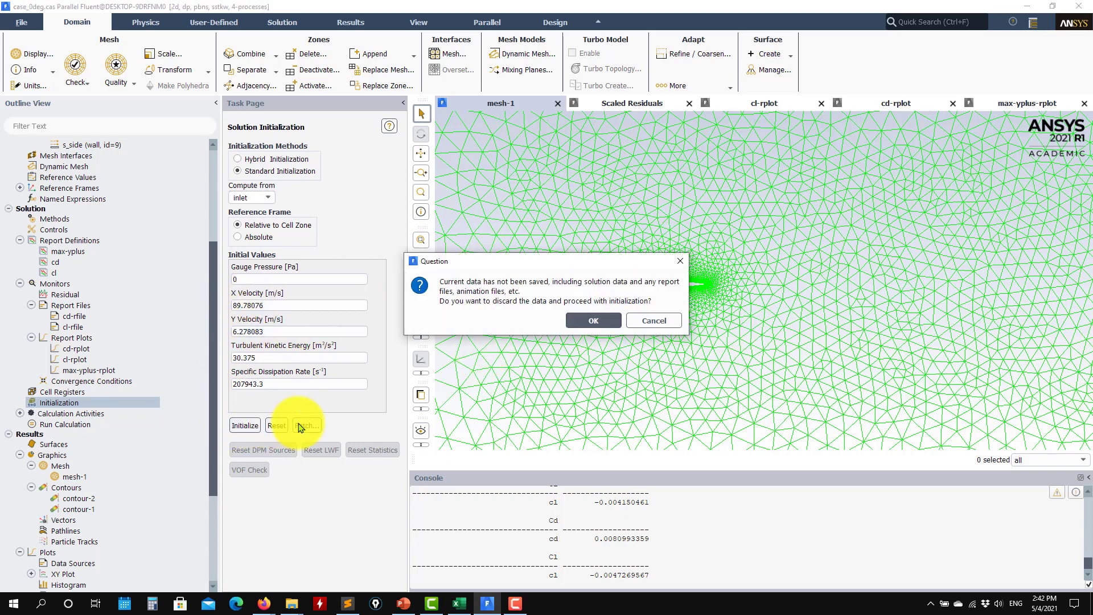
left_click(625, 327)
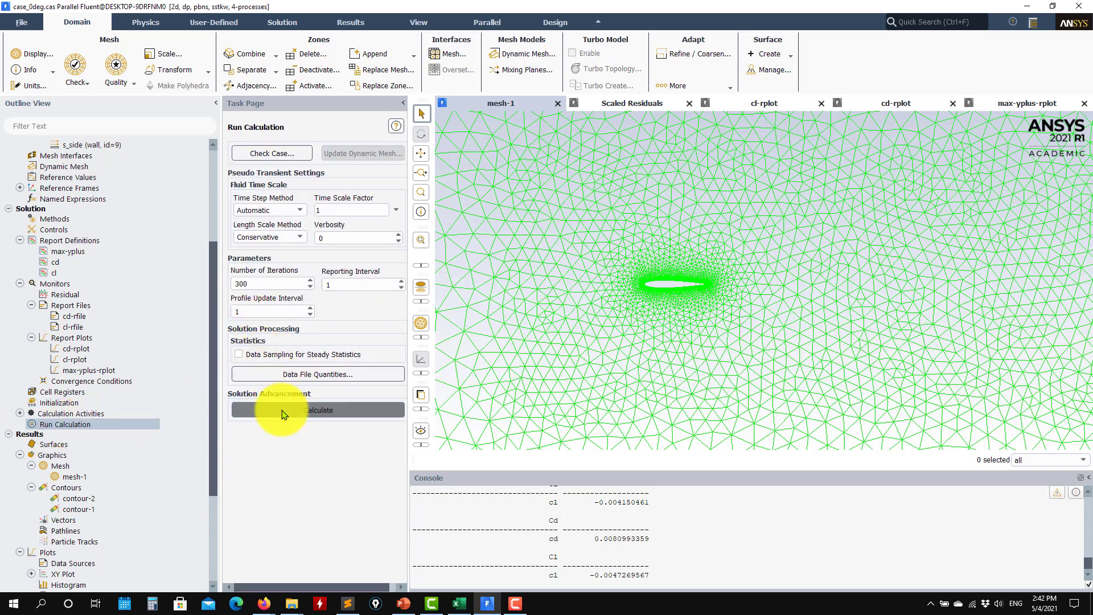
Step: Start the calculation with 300 iterations and accept the prompts that precede the run
left_click(283, 414)
left_click(649, 370)
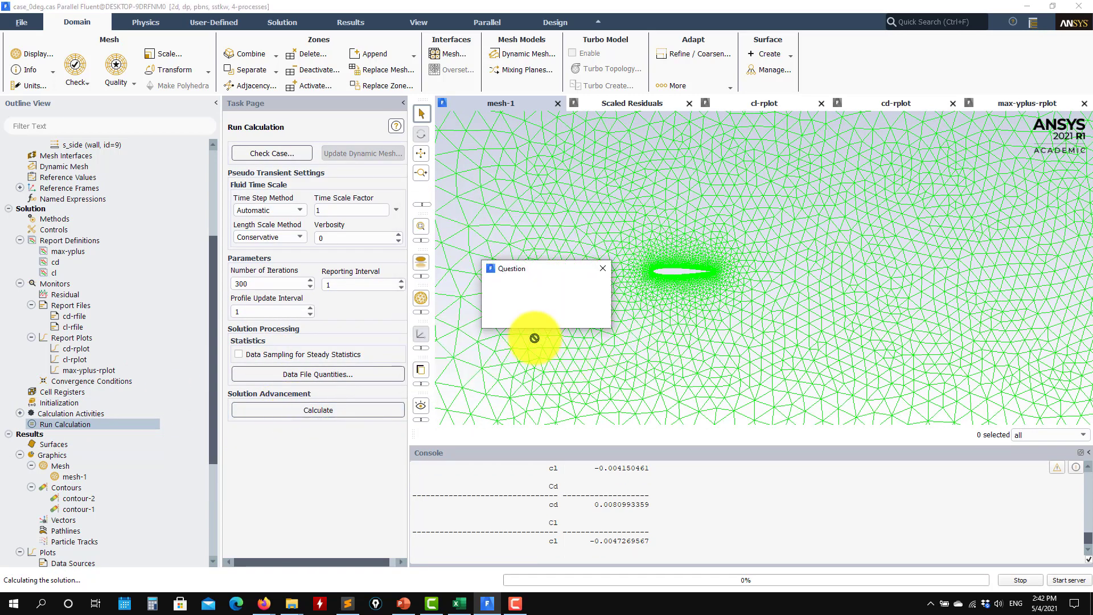
left_click(519, 250)
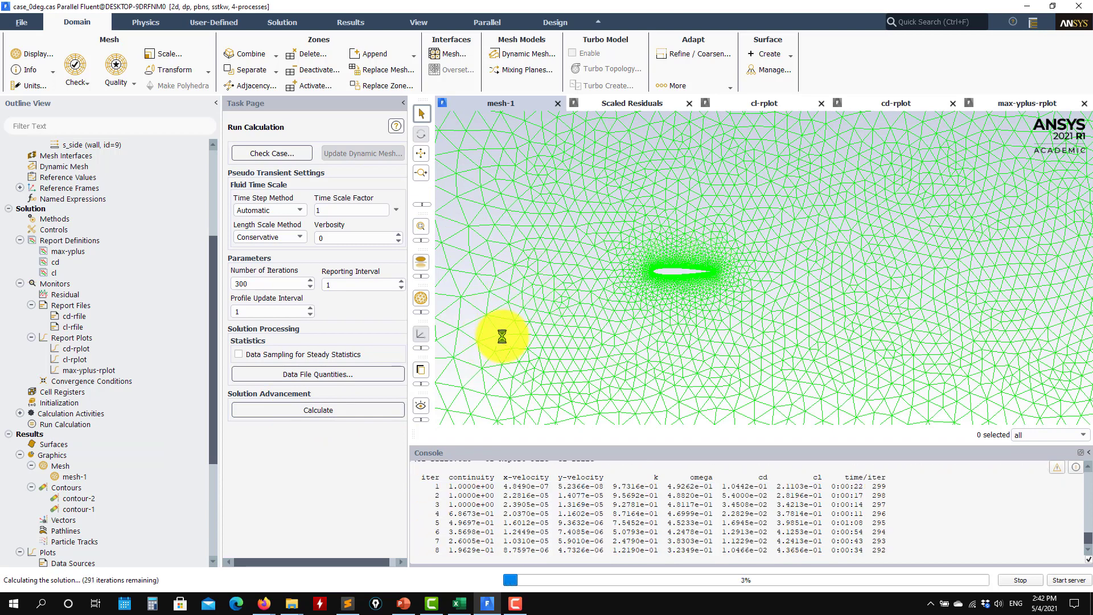
Step: Examine the scaled residuals and the cl, cd and max-yplus plots during the run, dismiss the completion notice, and recheck cd and cl
left_click(637, 104)
left_click(764, 104)
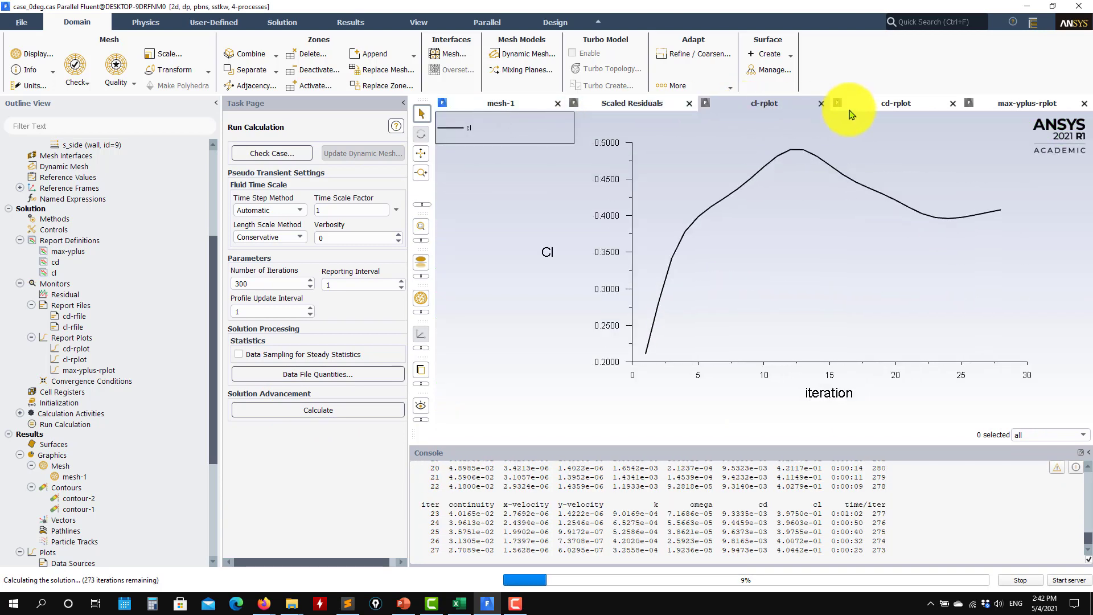
left_click(895, 107)
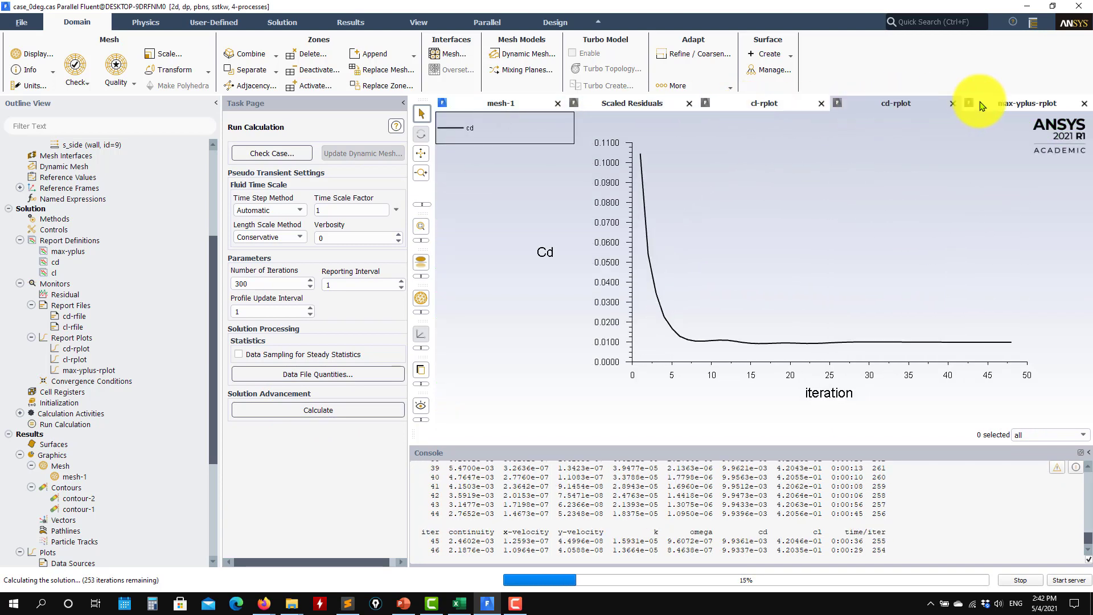
left_click(1008, 105)
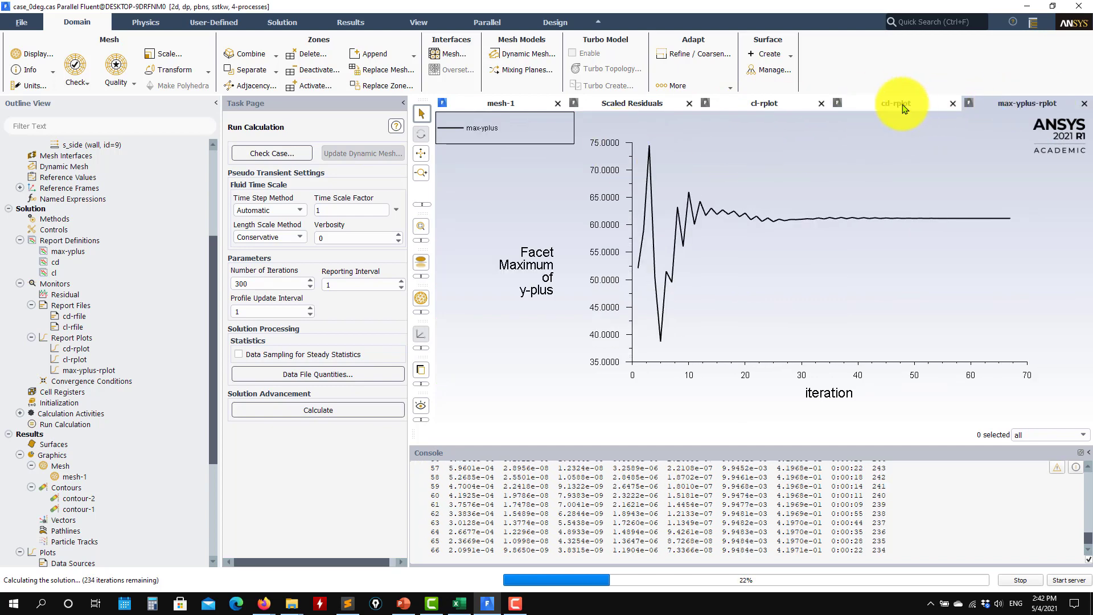
left_click(909, 105)
left_click(1015, 103)
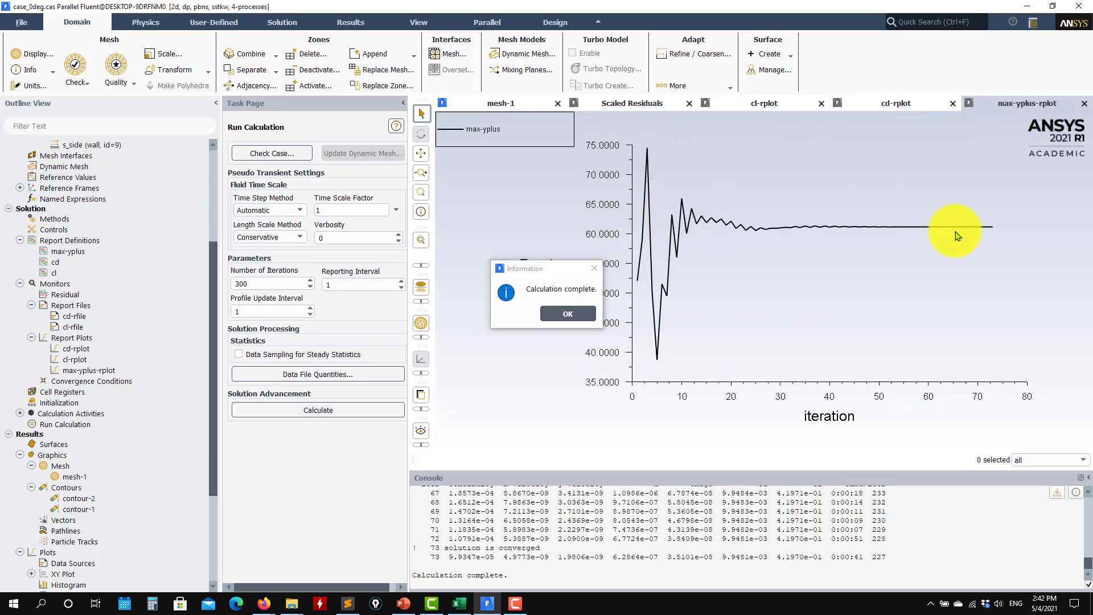
left_click(568, 315)
left_click(907, 103)
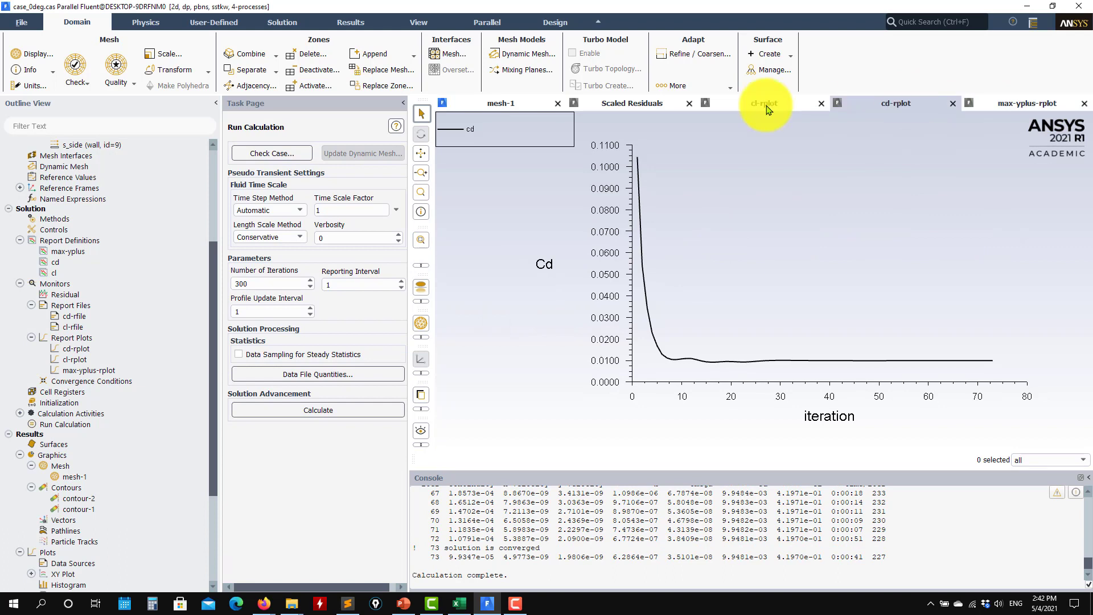
left_click(766, 104)
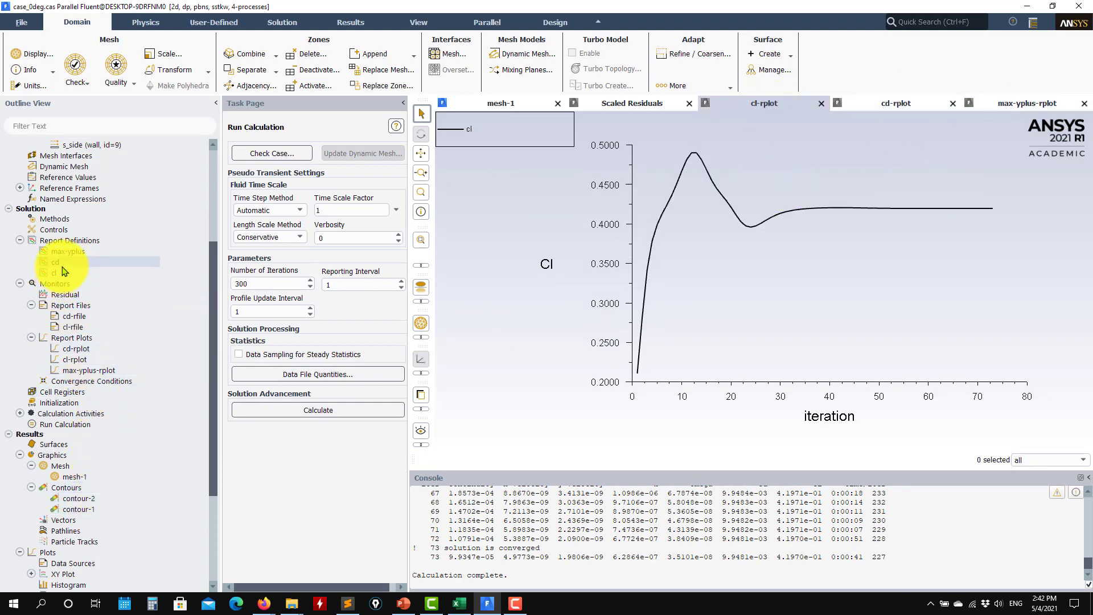
Step: Compute the drag coefficient from the cd report and the lift coefficient from the cl report, leaving both definitions unchanged
left_click(247, 438)
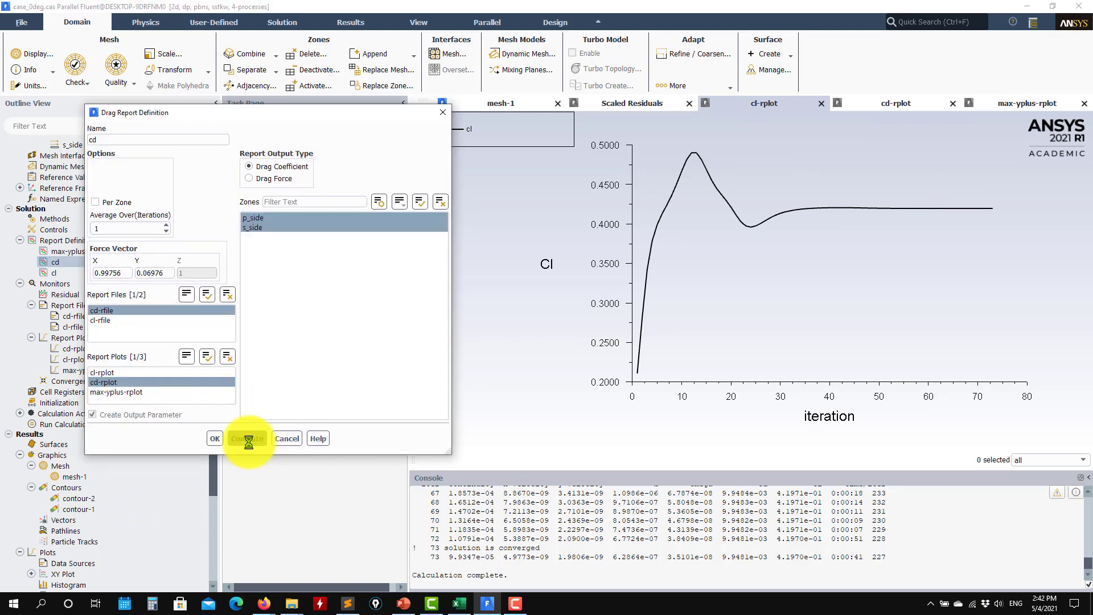
left_click_drag(656, 574, 575, 575)
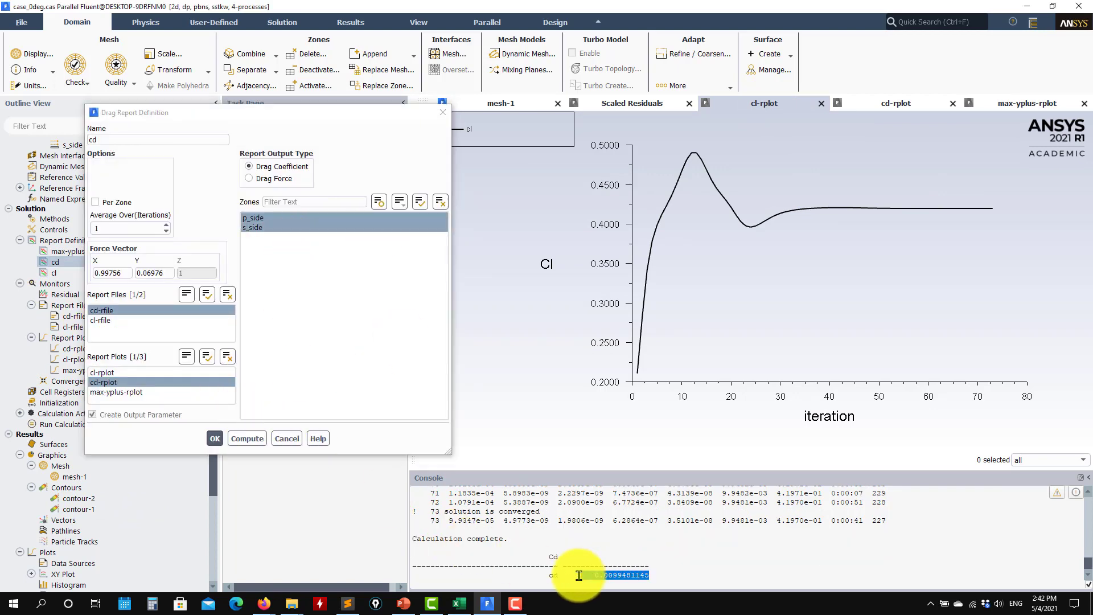
left_click(287, 438)
double_click(67, 274)
left_click(245, 438)
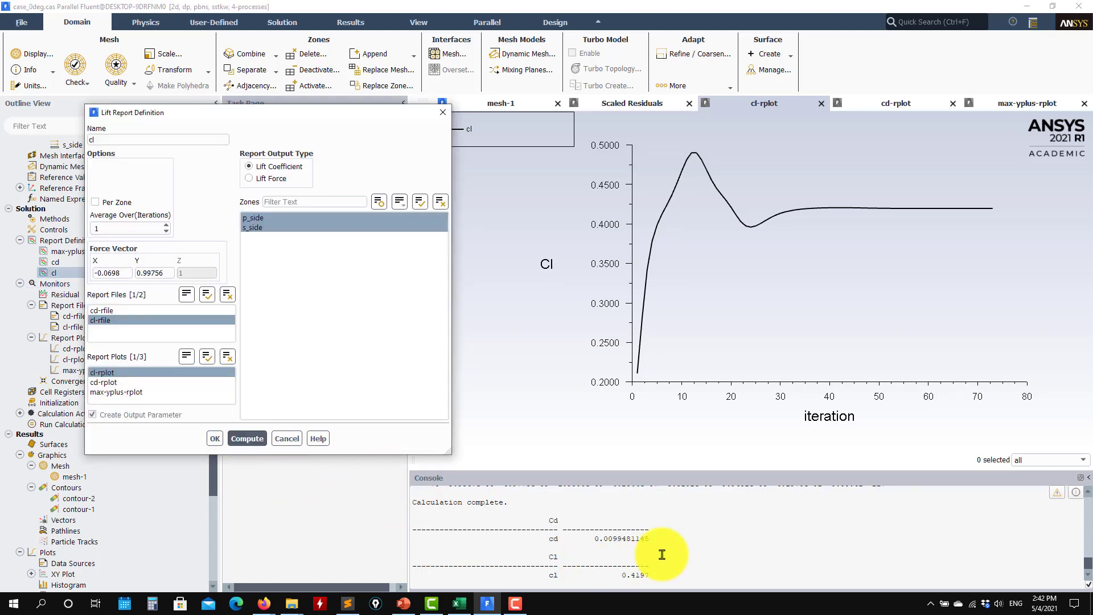
left_click_drag(598, 574, 650, 575)
left_click(287, 439)
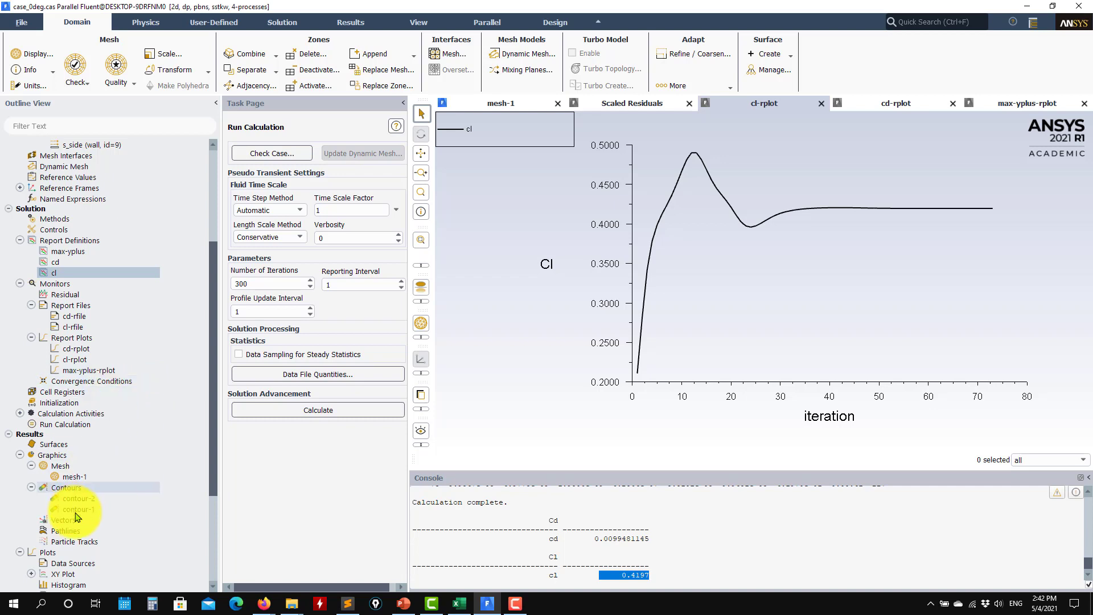
Step: Display the contour-1 static pressure contours on the domain, inspect the pressure around the airfoil, and close the contour settings
double_click(125, 507)
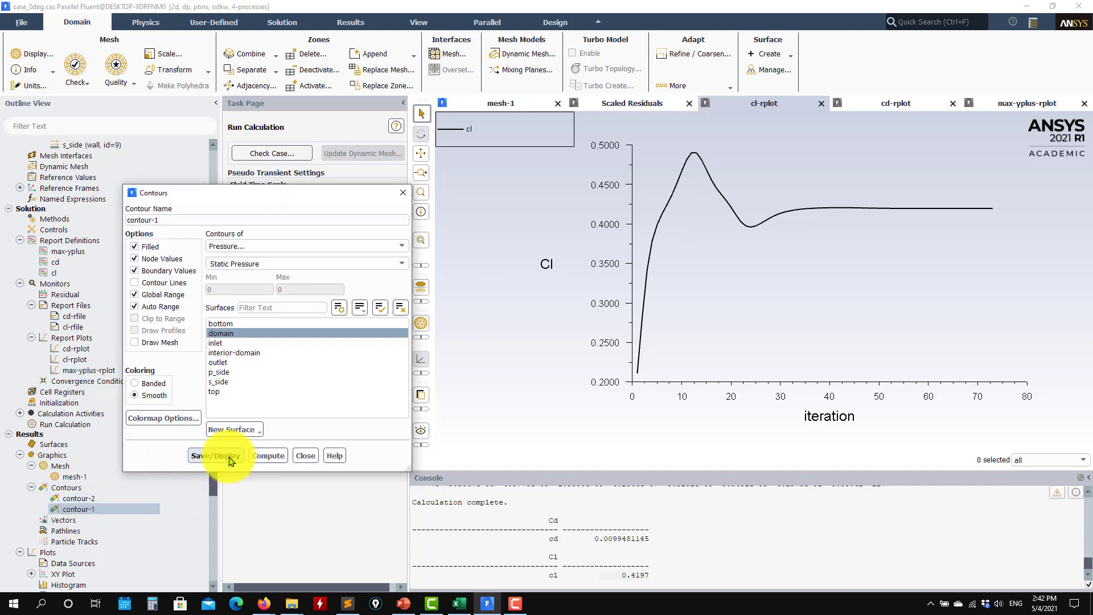
left_click(216, 456)
scroll(651, 289, "up", 10)
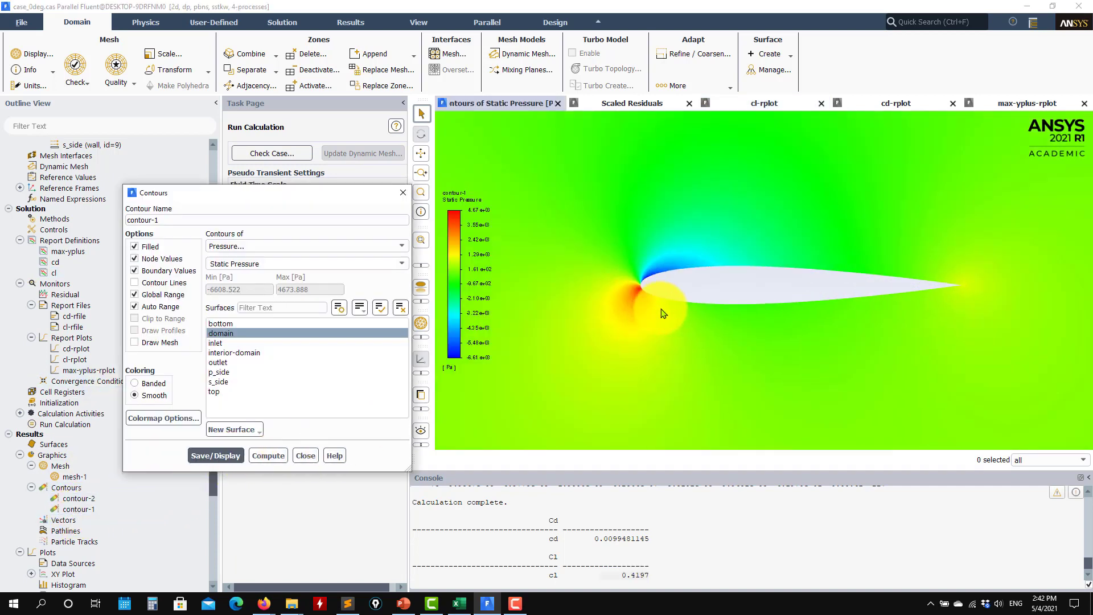
scroll(741, 351, "down", 5)
left_click(305, 455)
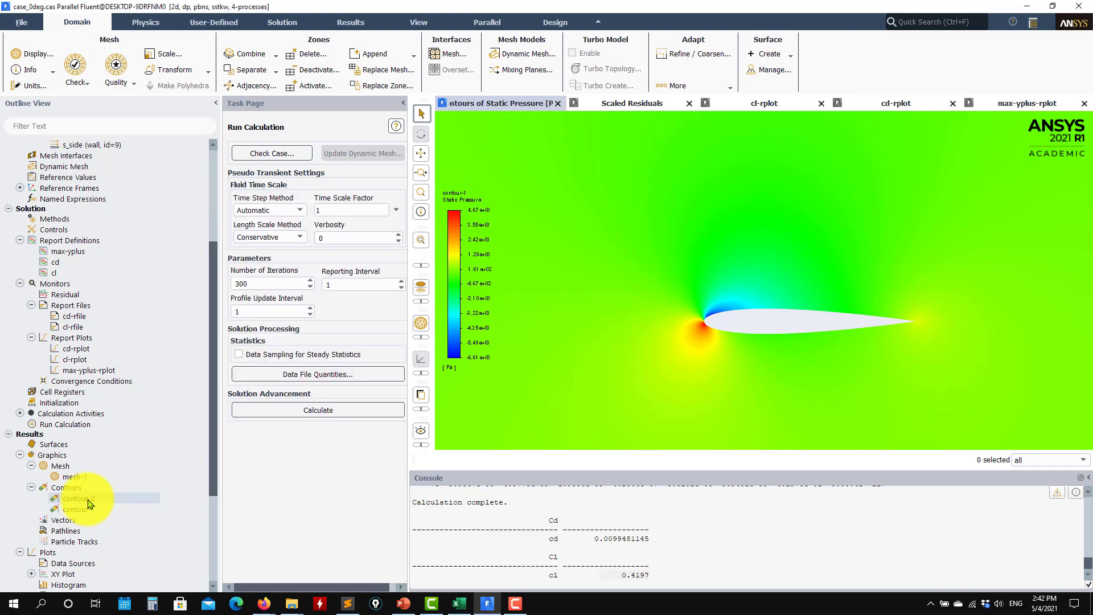
Step: Display the contour-2 velocity magnitude contours and inspect the flow around the airfoil, near its trailing edge and across the whole domain
double_click(88, 500)
left_click(216, 456)
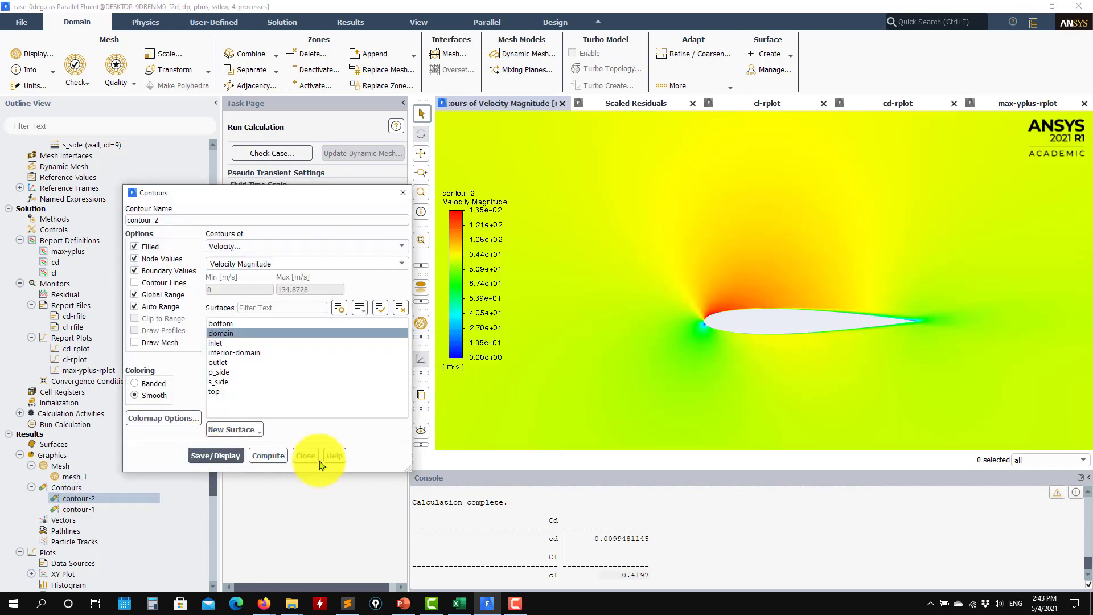
scroll(877, 330, "up", 3)
scroll(871, 364, "down", 8)
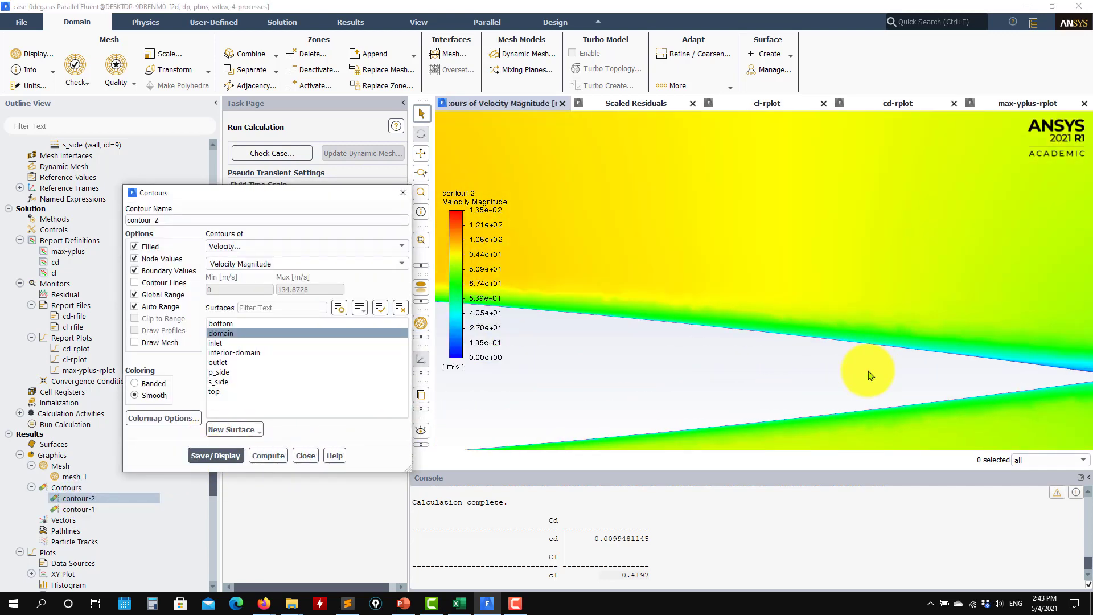
scroll(899, 390, "down", 5)
scroll(948, 406, "up", 6)
scroll(574, 406, "down", 3)
scroll(575, 406, "down", 1)
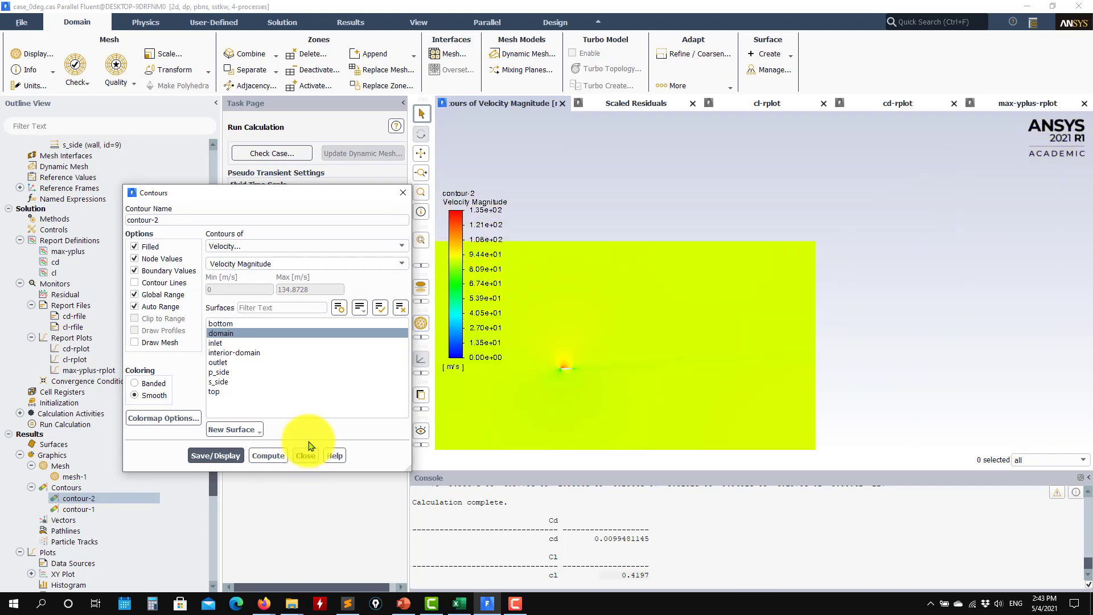
Step: Change contour-2 to Turbulent Kinetic Energy (k) in the Turbulence category and display it on the domain surface
left_click(367, 246)
left_click(276, 289)
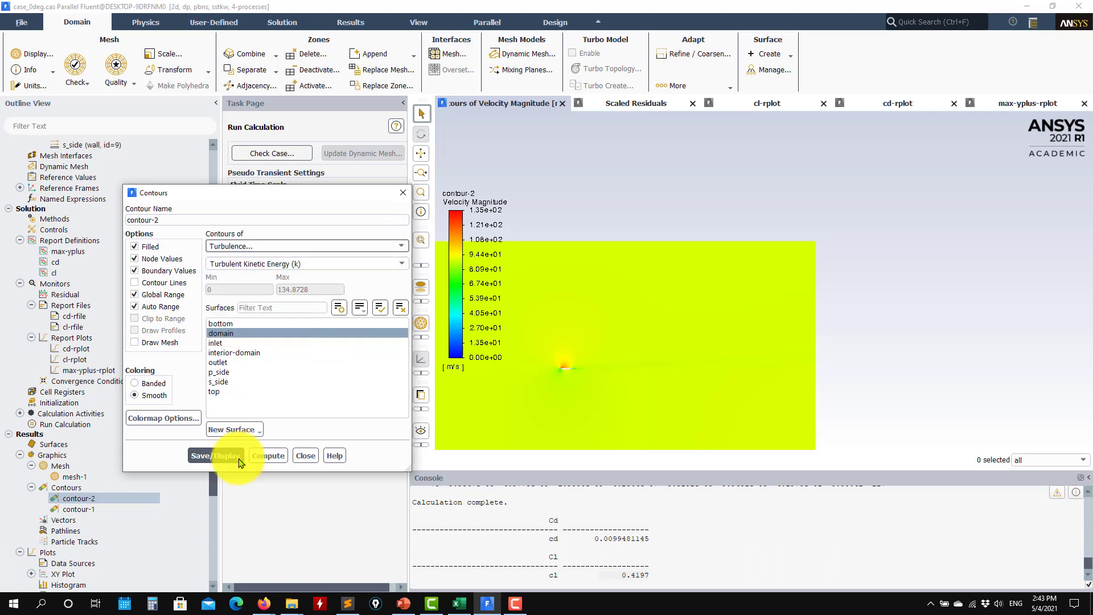
left_click(230, 455)
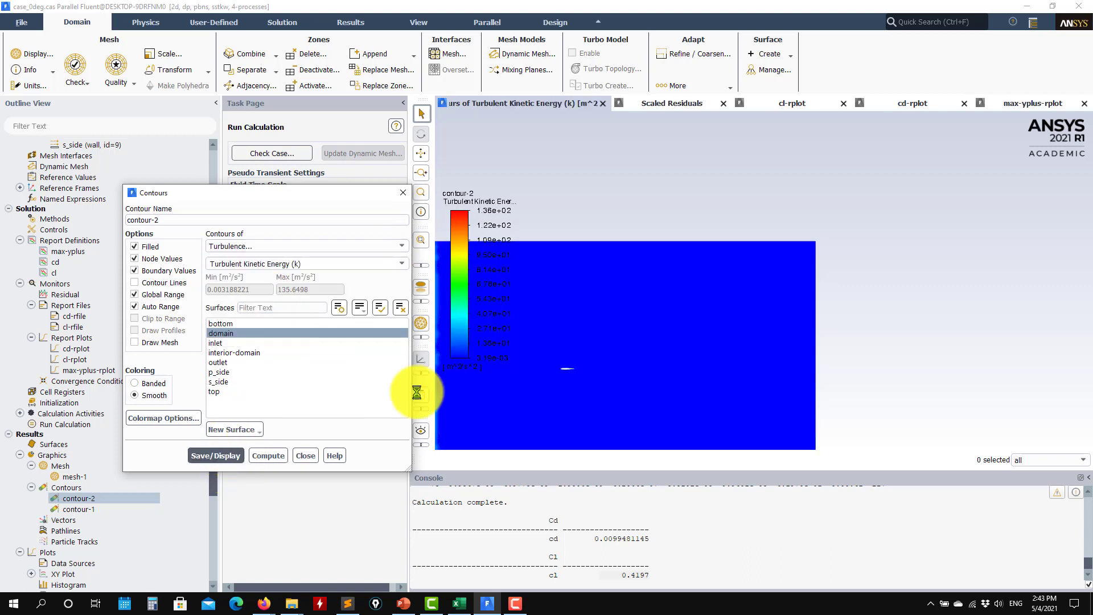
Step: Display the Turbulent Viscosity Ratio in contour-2 and turn off its automatic range
left_click(402, 265)
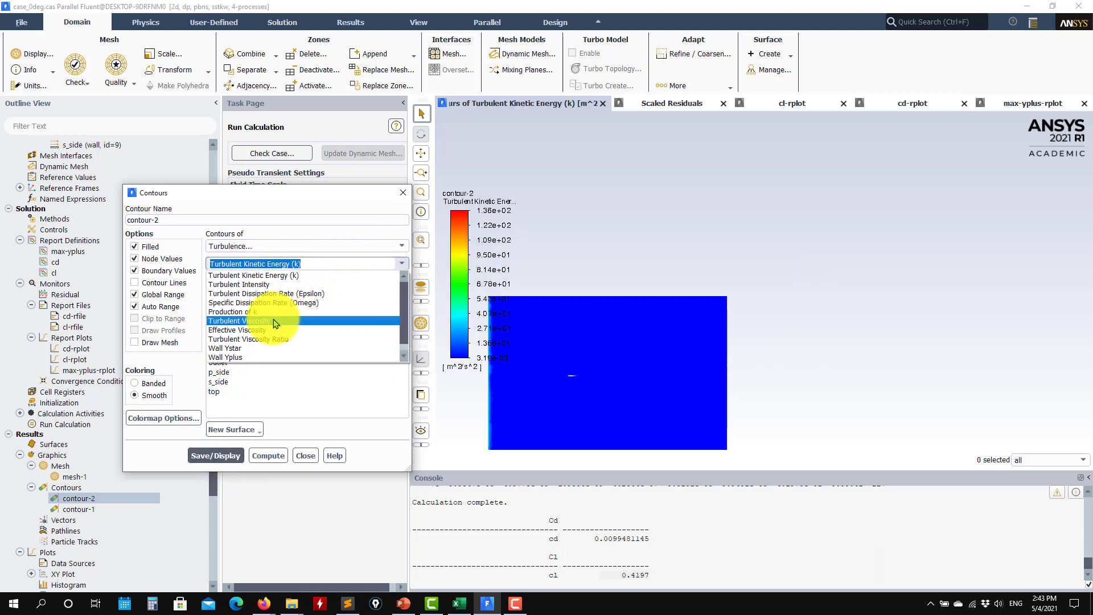
left_click(248, 339)
left_click(216, 443)
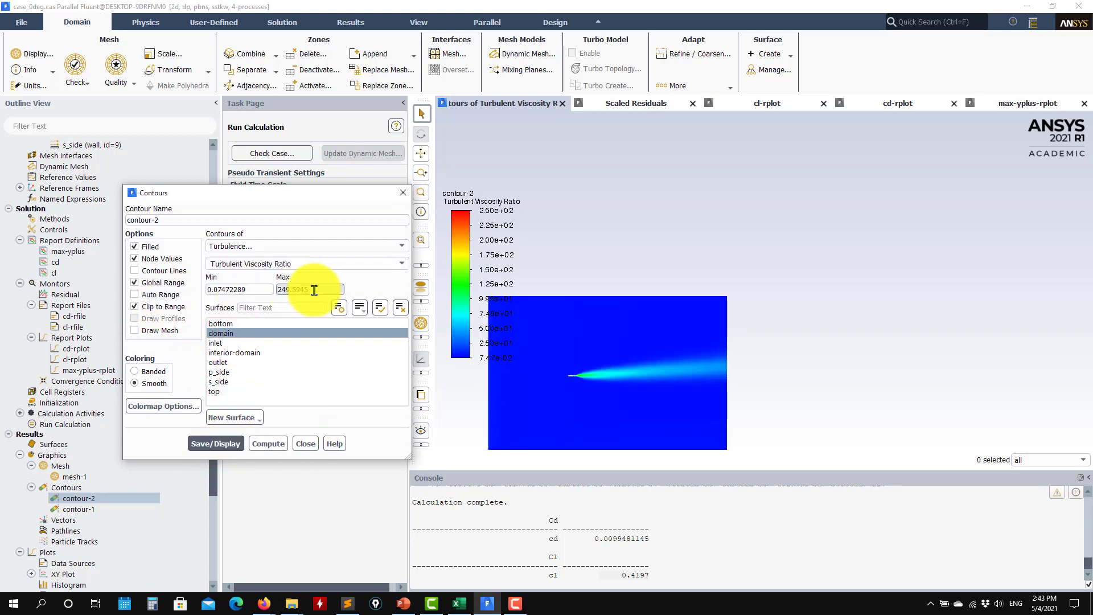
Step: Set the maximum of the turbulent viscosity ratio contour range to 10, turn off clipping to range, and redisplay the contour
left_click_drag(315, 291, 234, 288)
type("1")
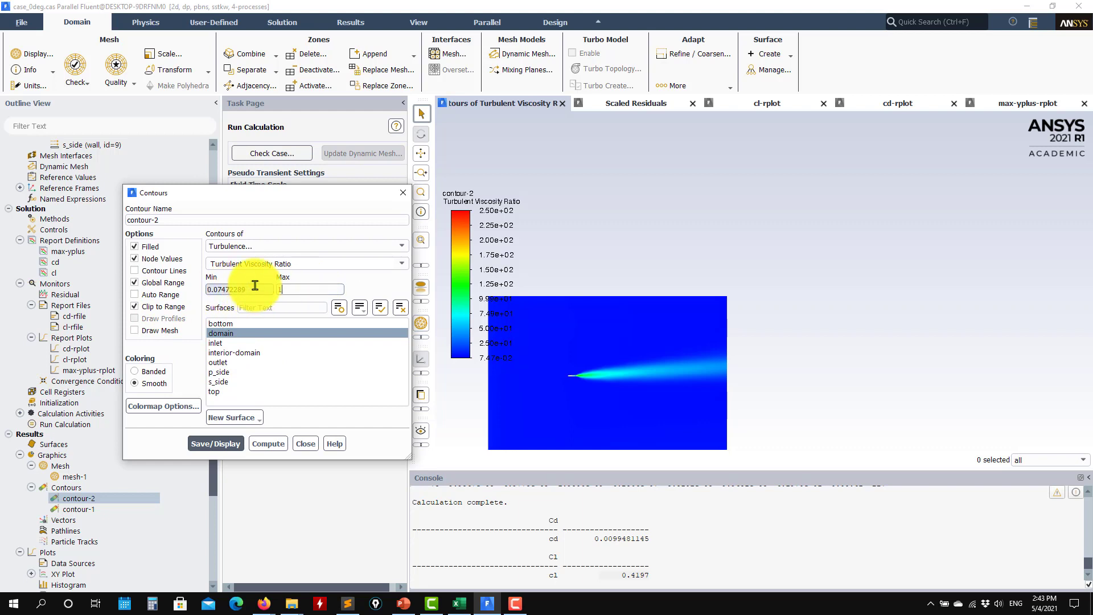
type("0")
scroll(605, 395, "down", 3)
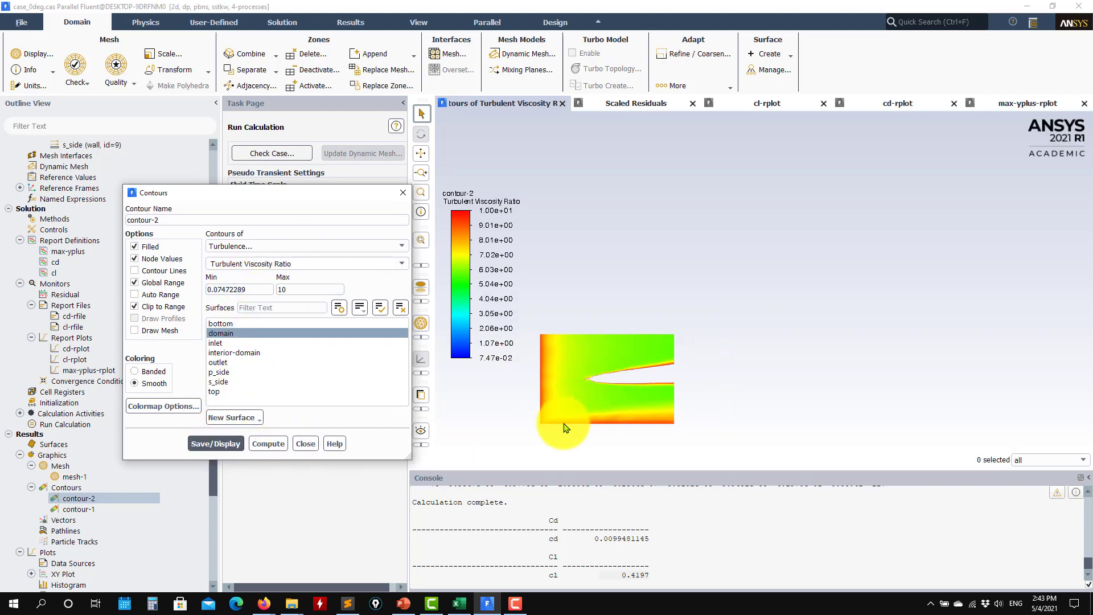
scroll(550, 359, "up", 2)
scroll(541, 337, "down", 2)
scroll(553, 429, "up", 3)
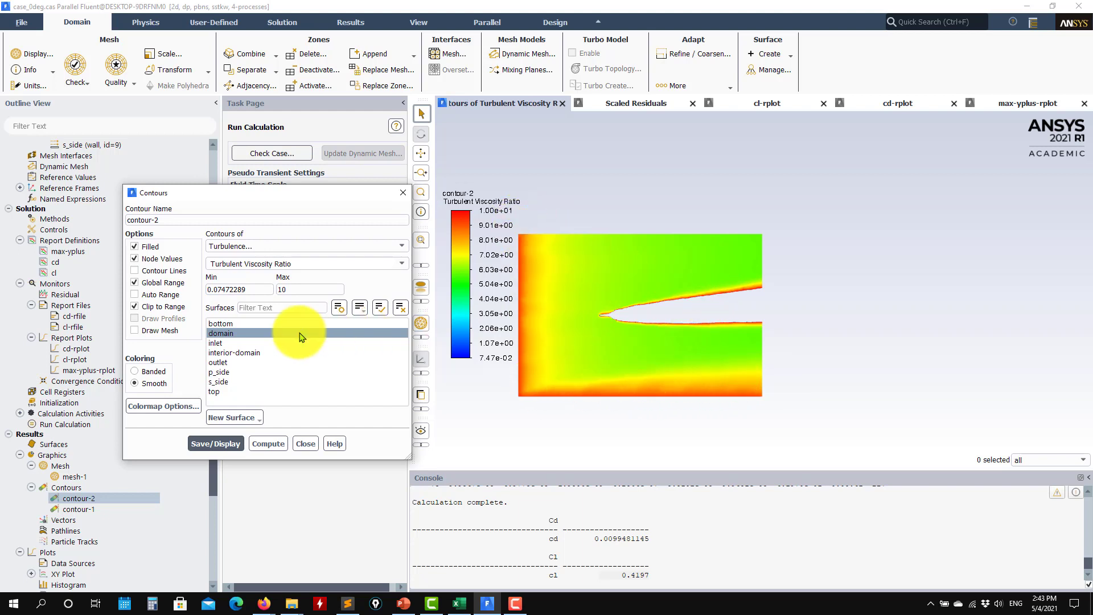
left_click(149, 307)
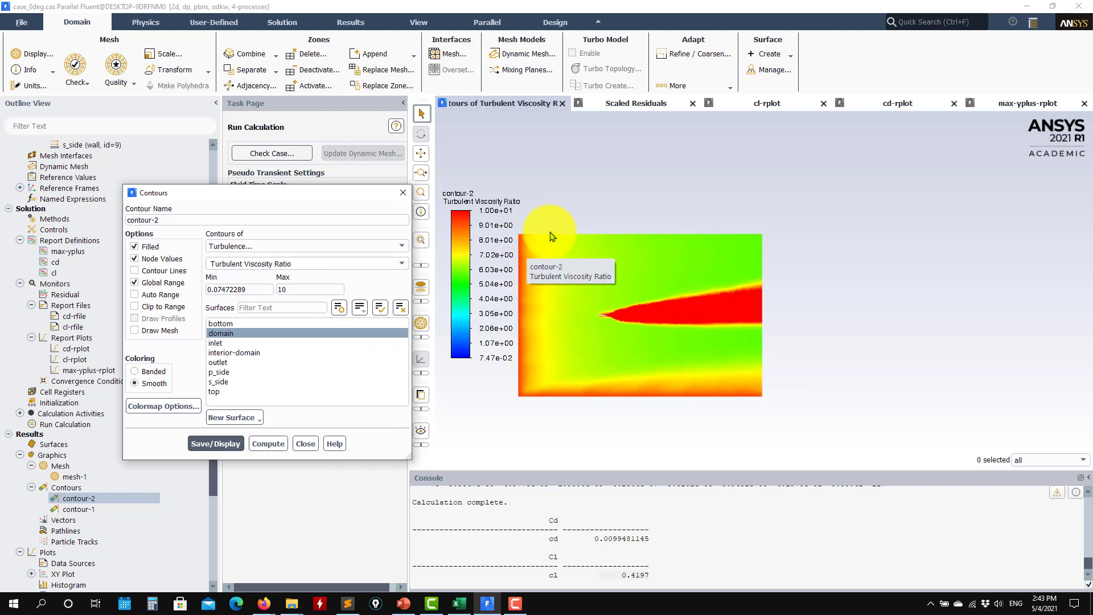
Step: Set the turbulence at the inlet boundary to 2% turbulent intensity and a turbulent viscosity ratio of 2, and apply it
scroll(581, 330, "up", 2)
scroll(579, 410, "down", 2)
left_click(306, 443)
scroll(101, 380, "up", 5)
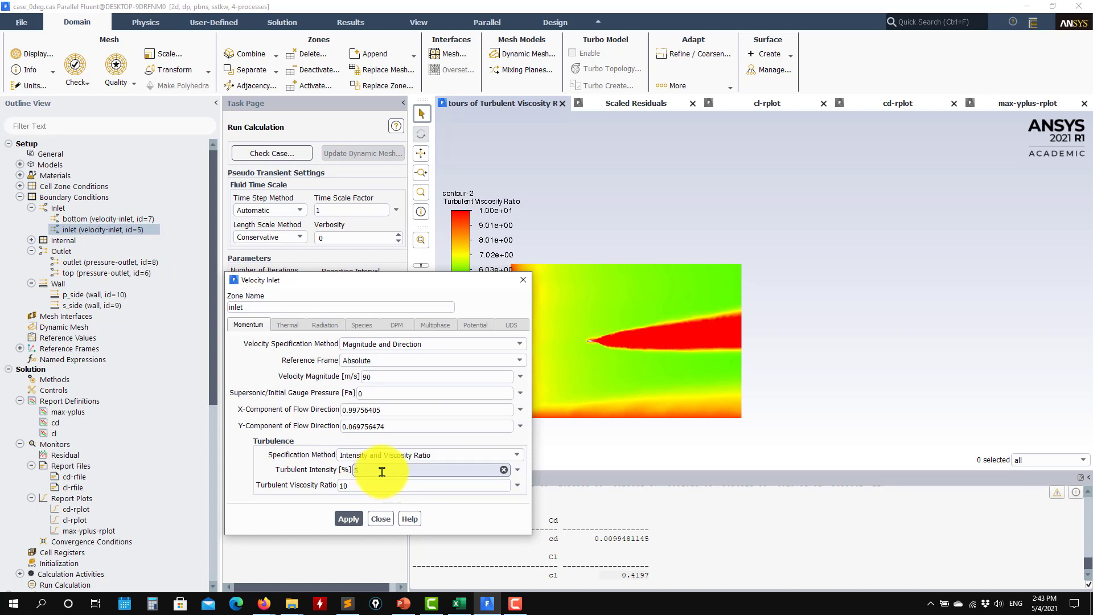
left_click_drag(382, 472, 306, 478)
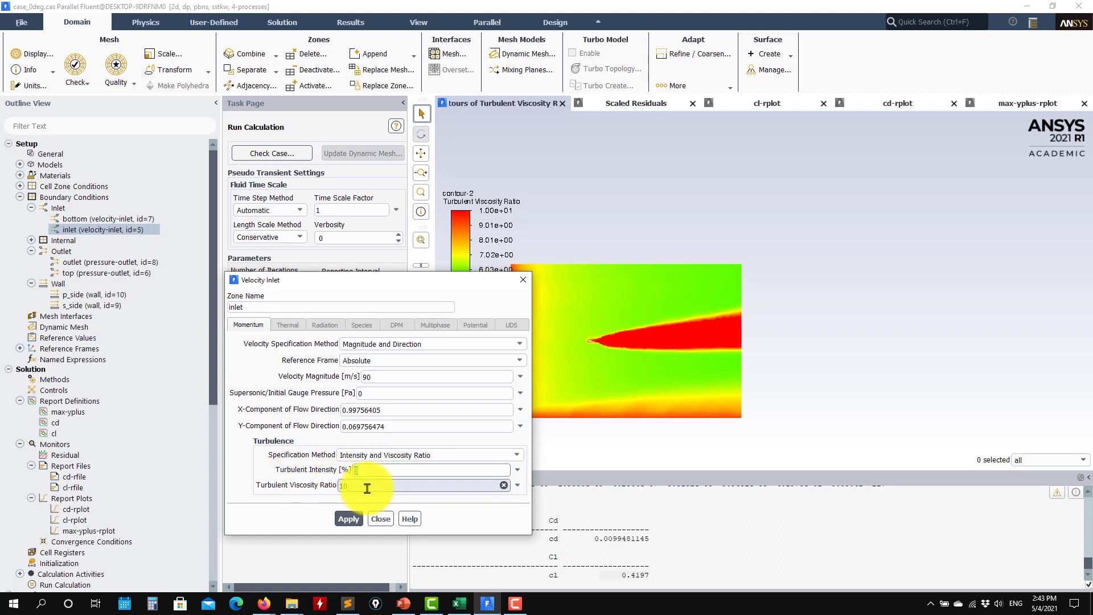
left_click_drag(361, 489, 283, 481)
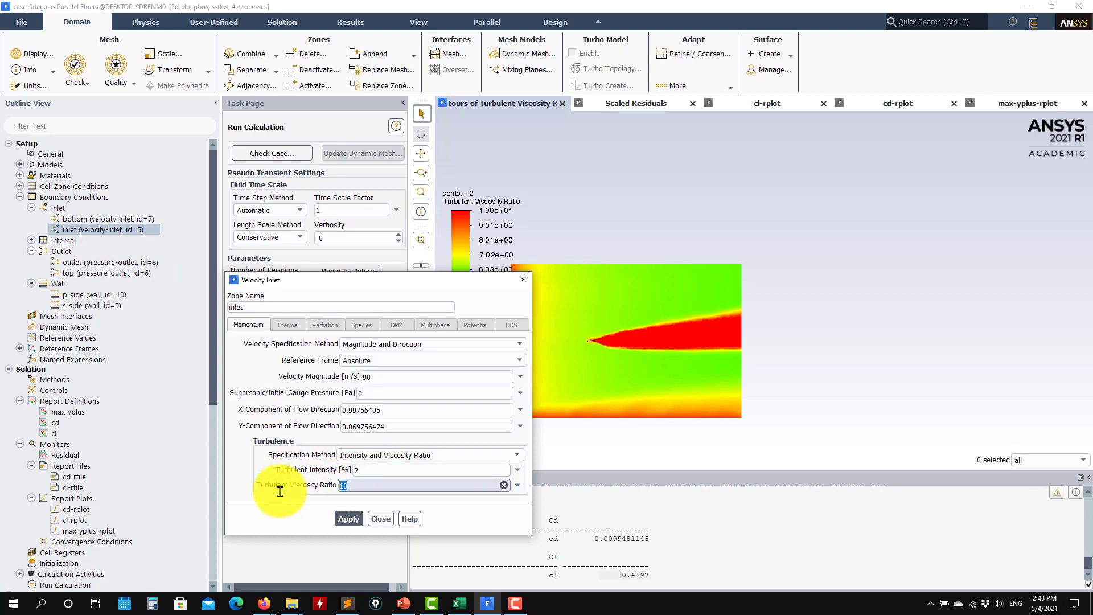
type("2")
left_click(348, 519)
left_click(386, 521)
Step: Set the bottom velocity inlet's turbulent intensity to 1% and its turbulent viscosity ratio to 2, and apply the changes
double_click(108, 218)
left_click_drag(376, 470, 284, 472)
type("1")
left_click_drag(360, 487, 273, 477)
type("2")
left_click(344, 517)
left_click(382, 520)
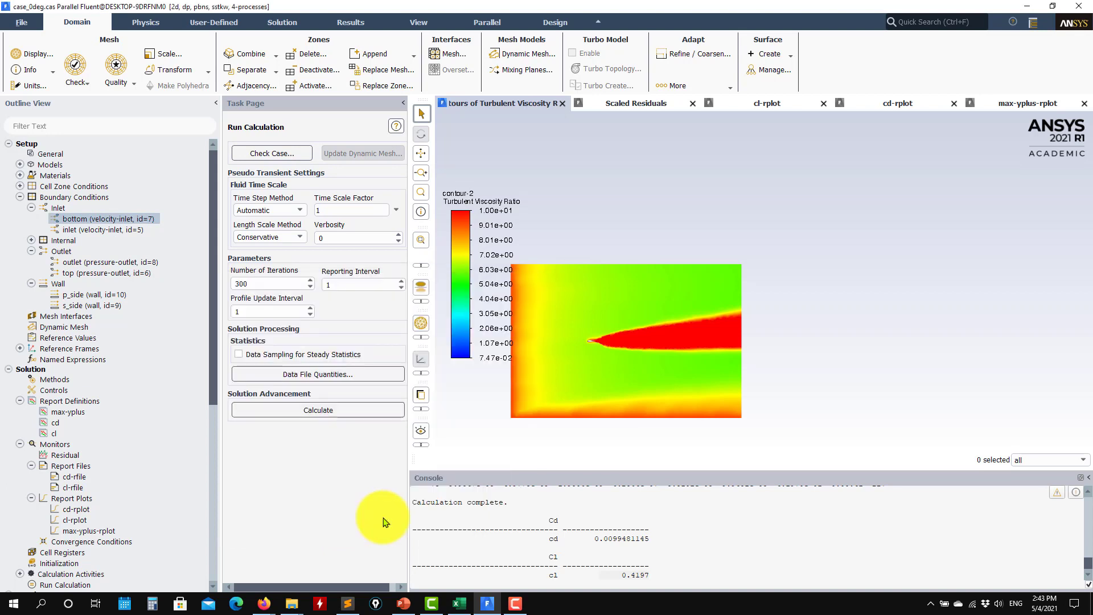
Step: Continue the calculation from the existing solution with the updated inlet turbulence values
left_click(287, 411)
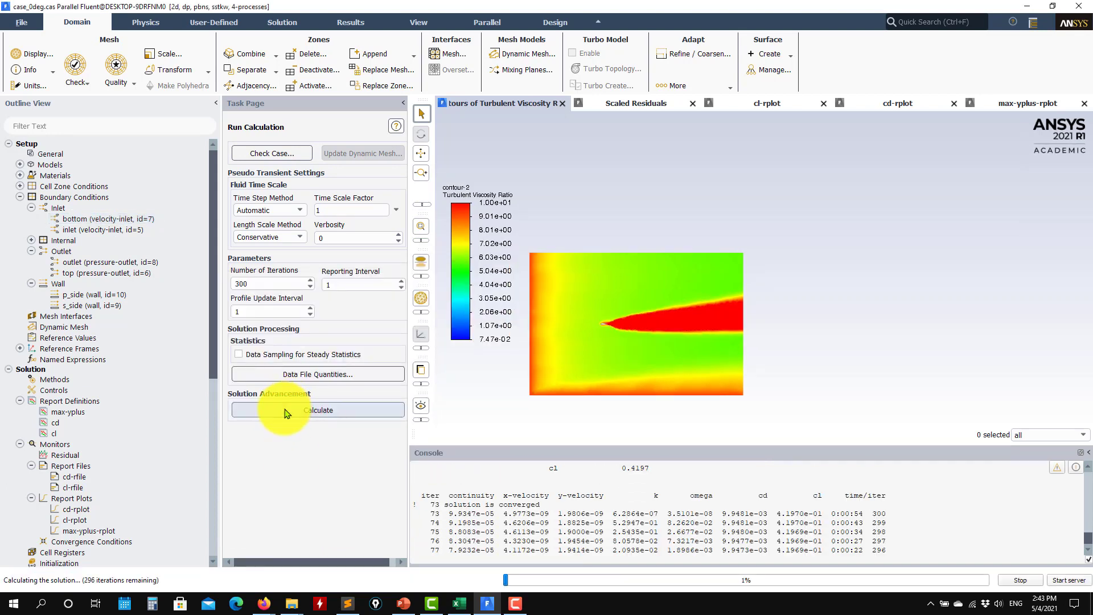
left_click(567, 314)
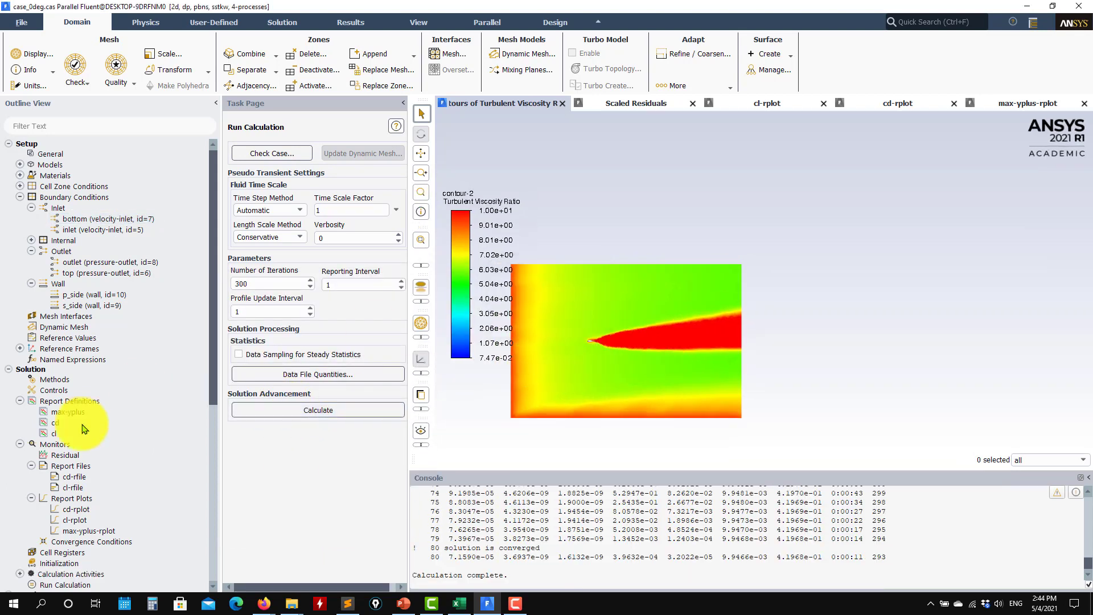
Step: Reinitialize the solution with standard initialization computed from the inlet, discarding the current data
scroll(85, 432, "down", 5)
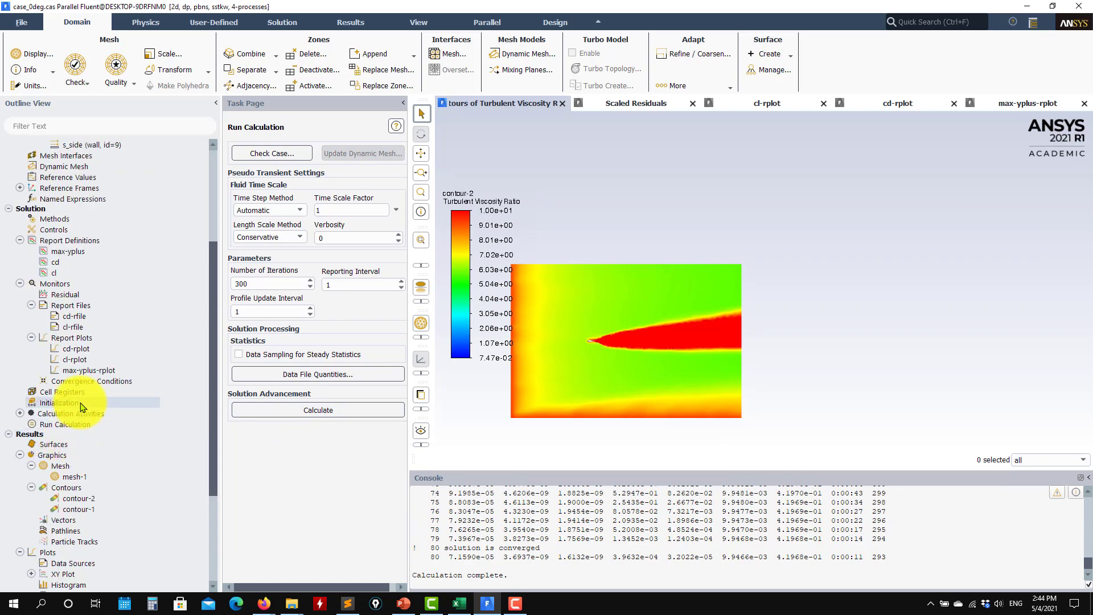
left_click(176, 406)
left_click(245, 426)
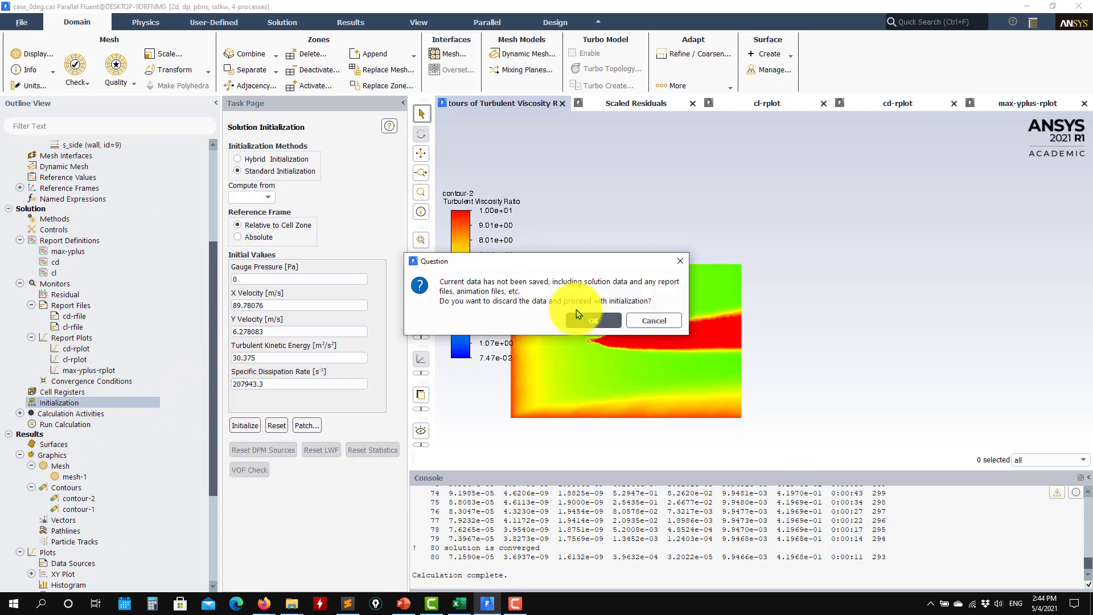
left_click(592, 323)
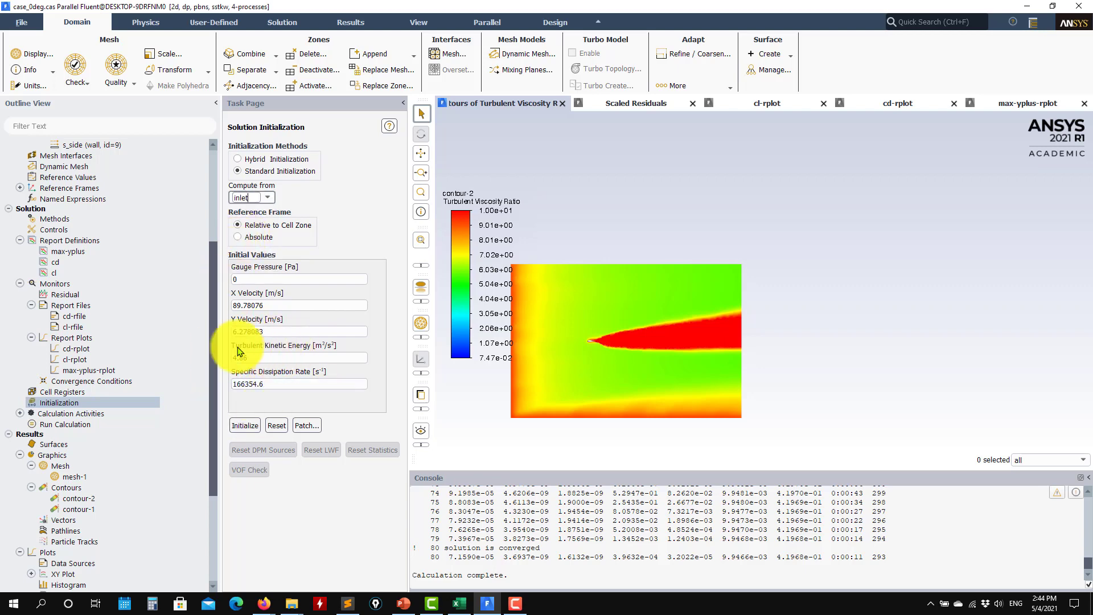
left_click(245, 425)
left_click(595, 317)
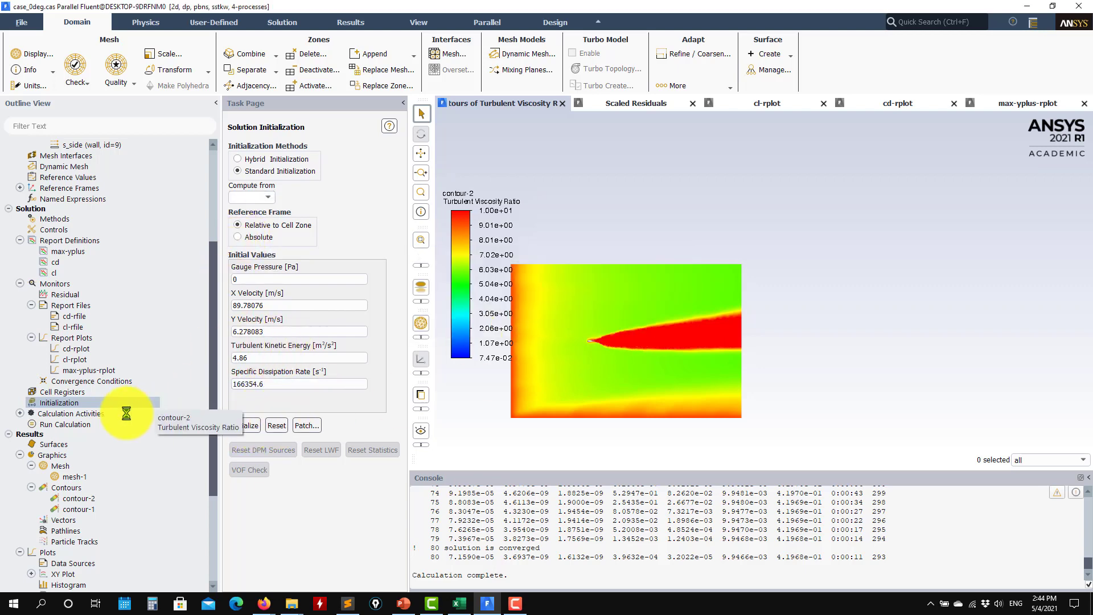
Step: Start a fresh 300-iteration calculation from the initialized field, overwriting the existing cd and cl report files
left_click(86, 424)
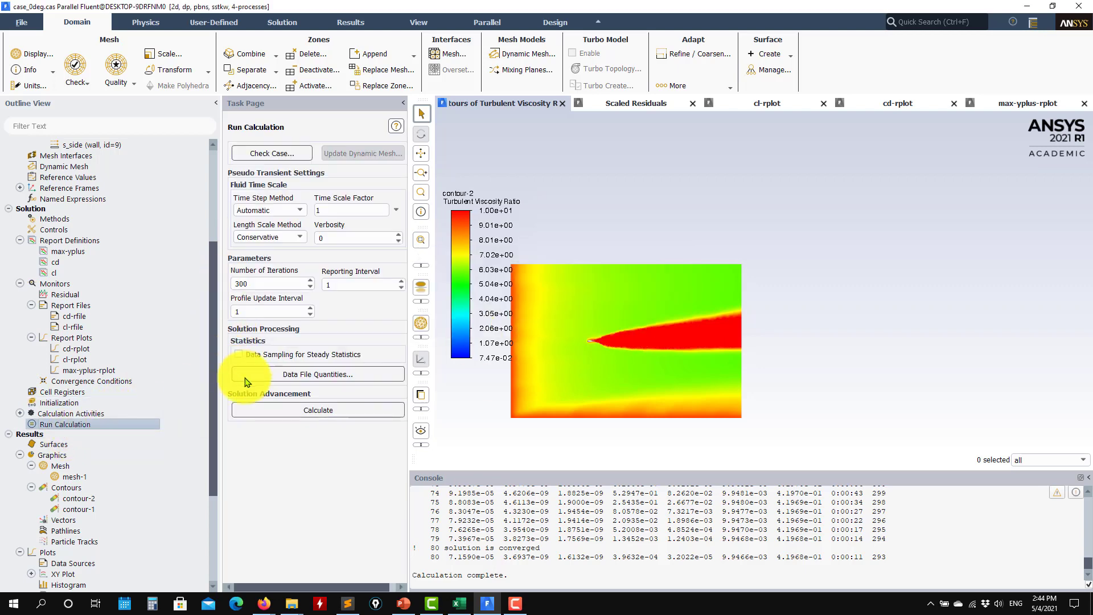
left_click(280, 409)
left_click(648, 377)
left_click(521, 312)
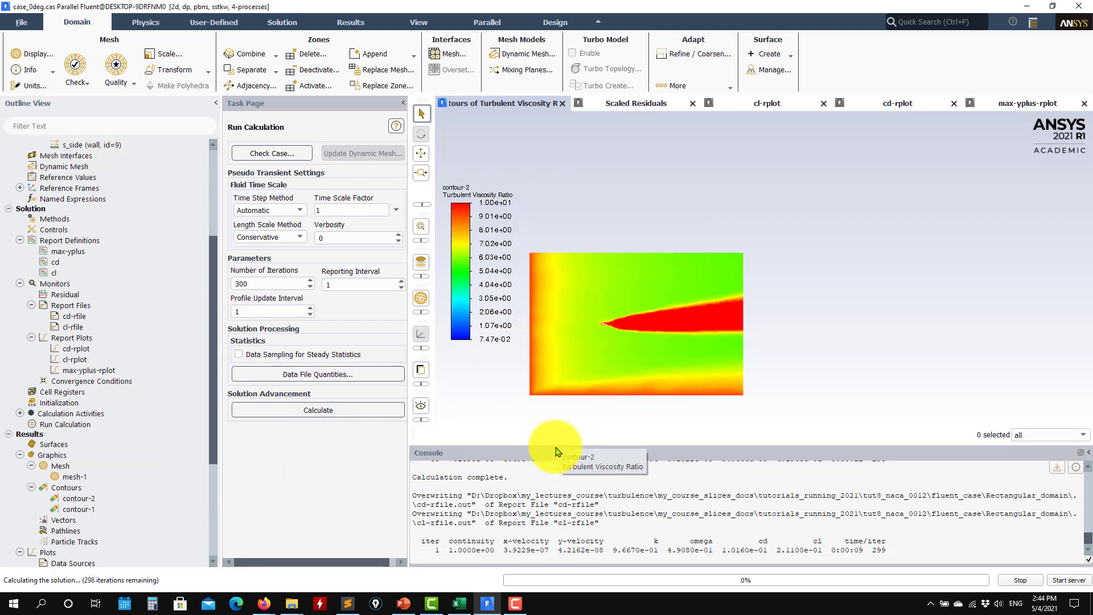
Step: Review the scaled residuals, the final cd and cl values in the console, and the cl and cd convergence plots
left_click(643, 103)
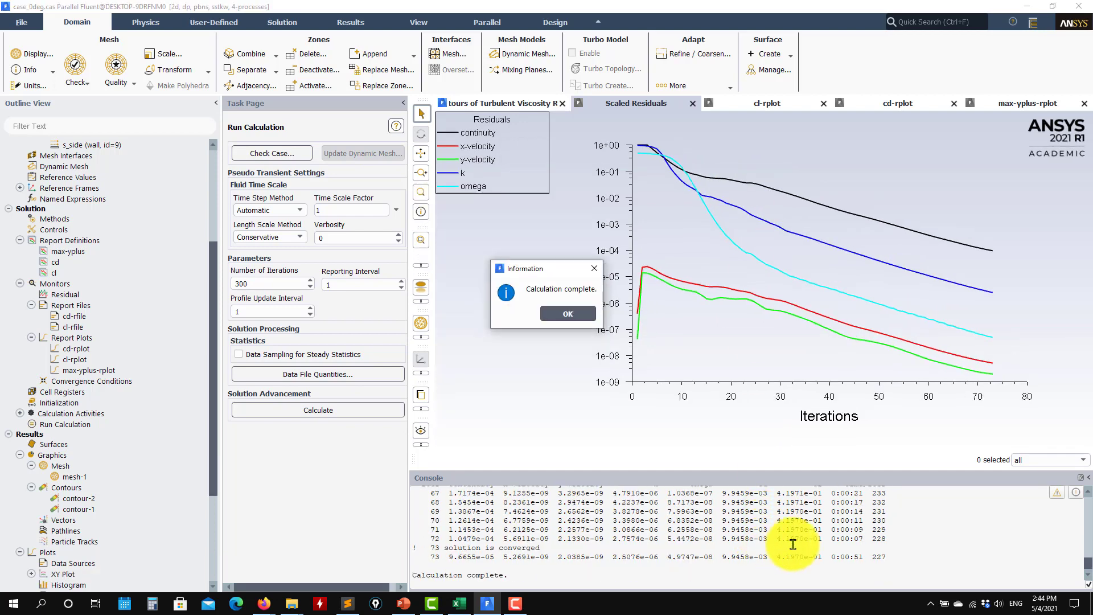
scroll(822, 556, "up", 3)
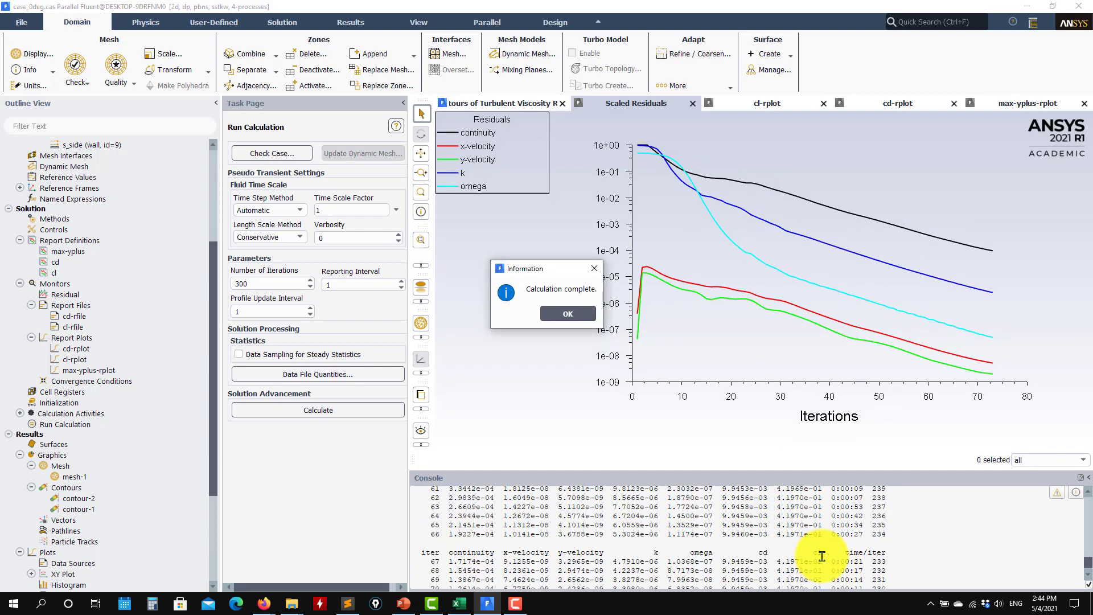
scroll(821, 556, "down", 3)
left_click_drag(828, 555, 721, 555)
left_click(570, 313)
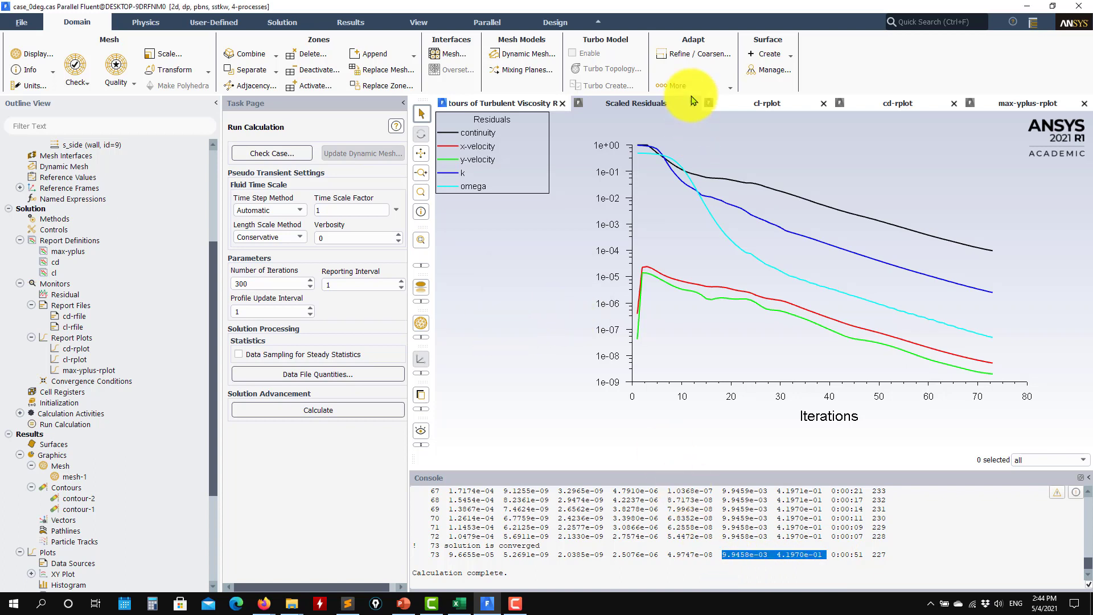
left_click(763, 103)
left_click(905, 103)
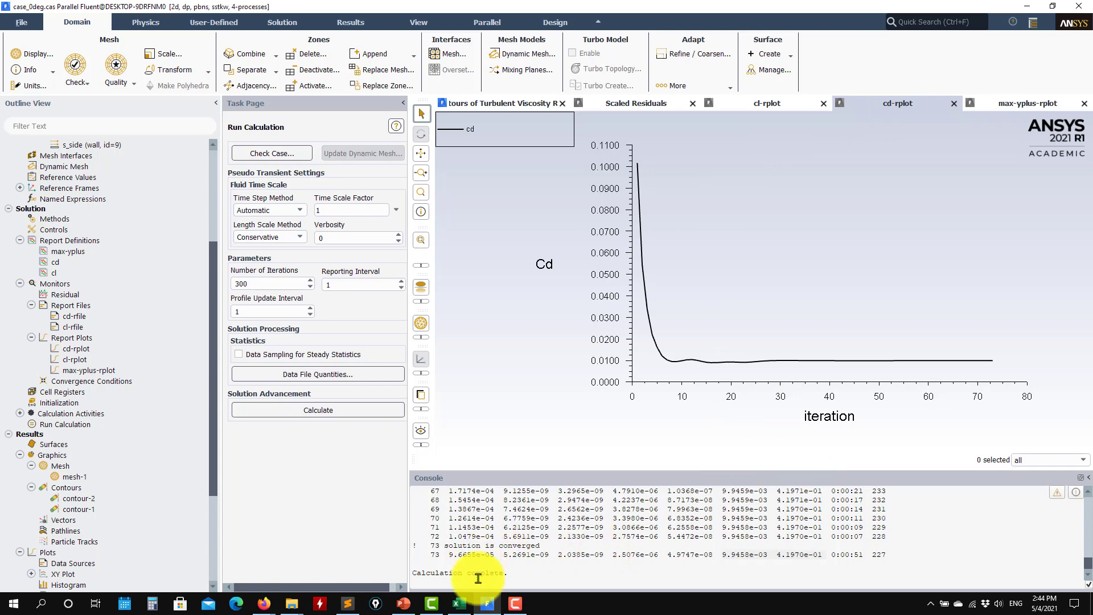
Step: Switch to the validation_data.xlsx workbook in Excel and examine the Ladson experimental cl and cd tables
left_click(467, 607)
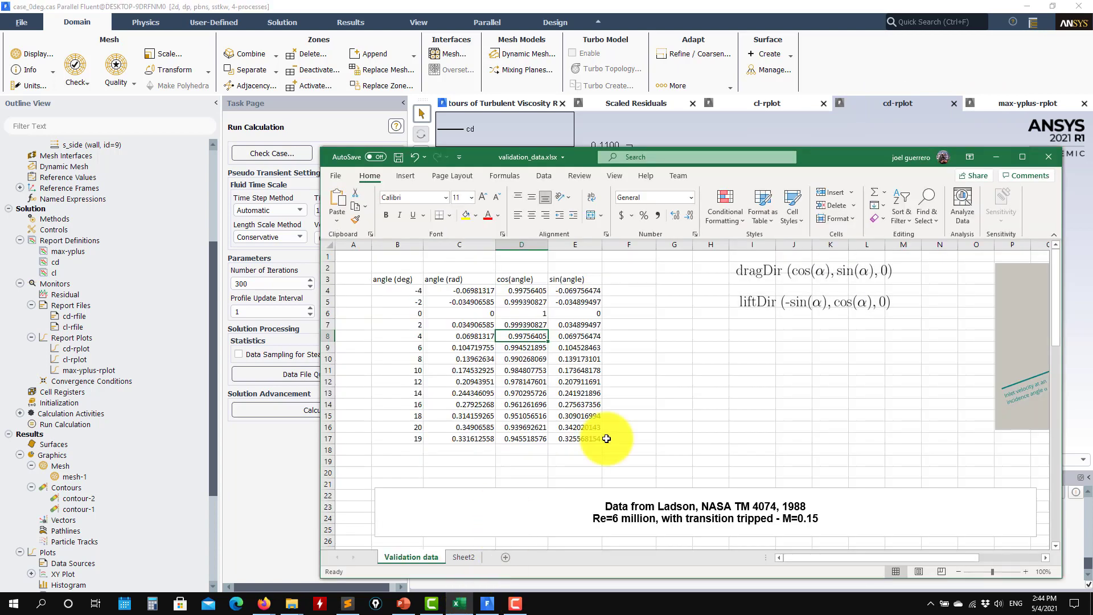
left_click(1023, 161)
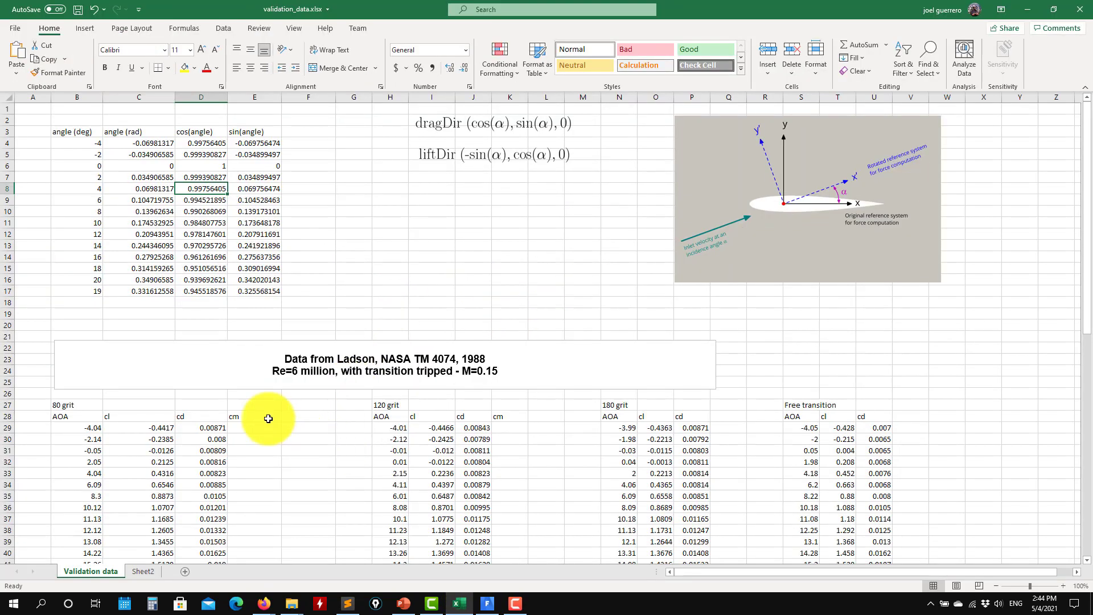
scroll(256, 464, "down", 5)
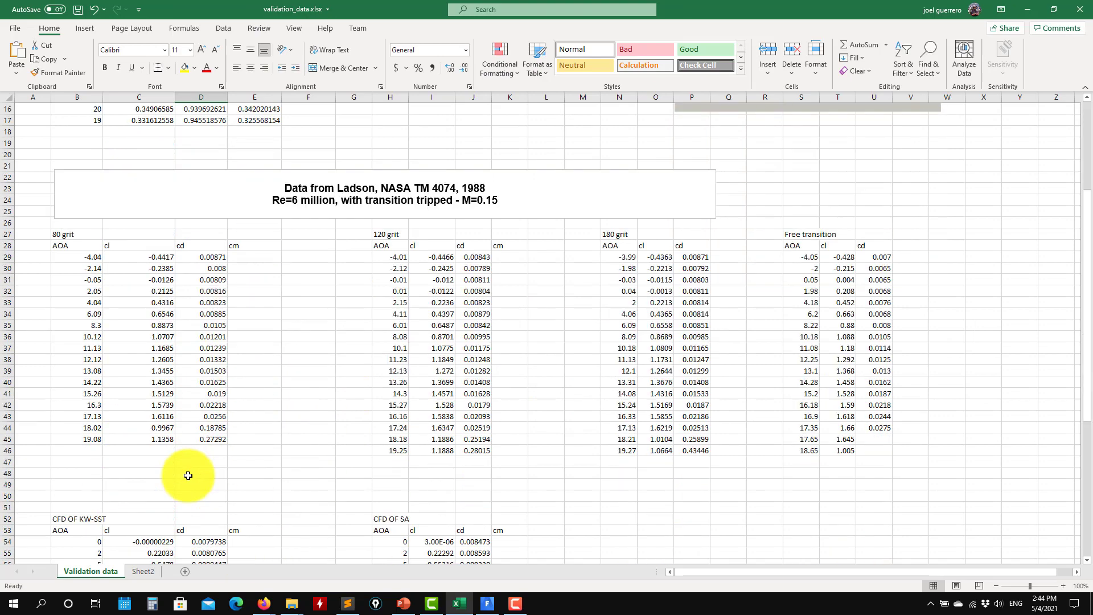
left_click(1029, 9)
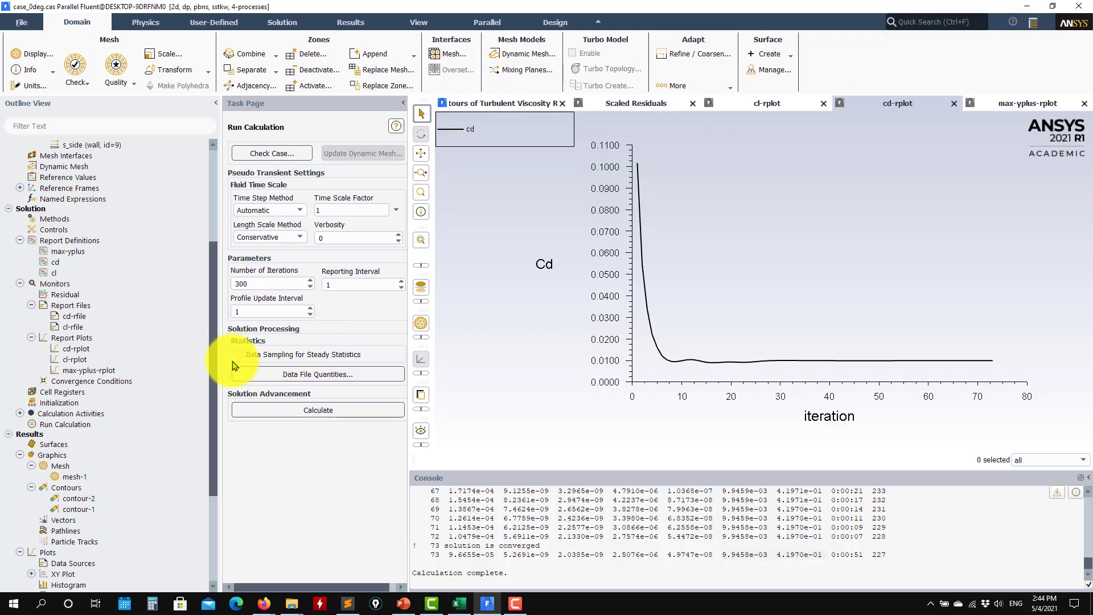
Step: Change the viscous model from SST k-omega to Spalart-Allmaras (1 eqn), after previewing the k-epsilon options
scroll(153, 226, "up", 5)
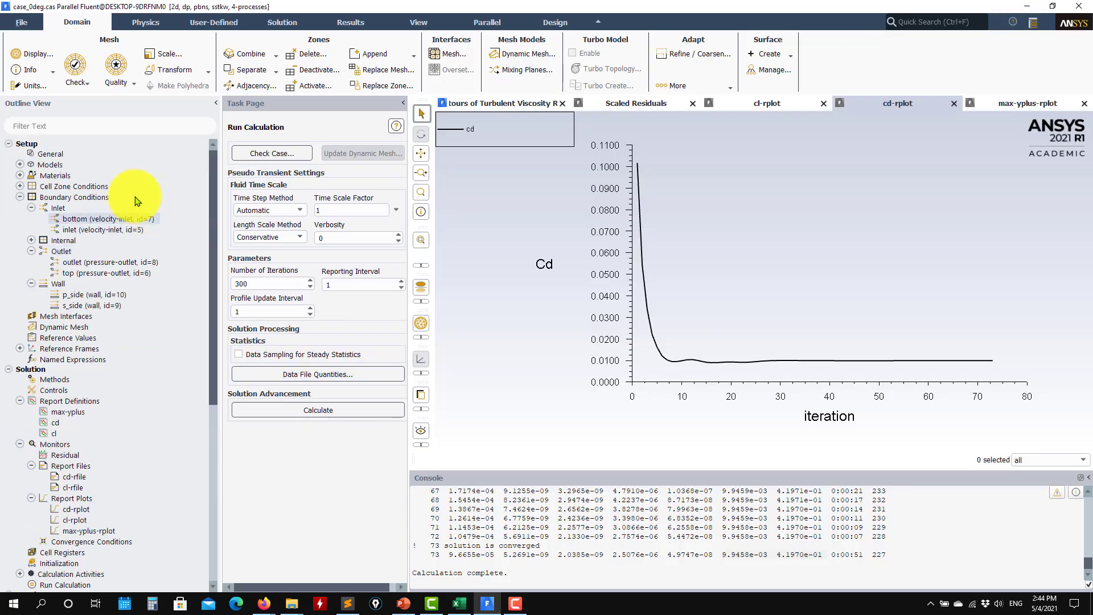
left_click(19, 165)
double_click(77, 198)
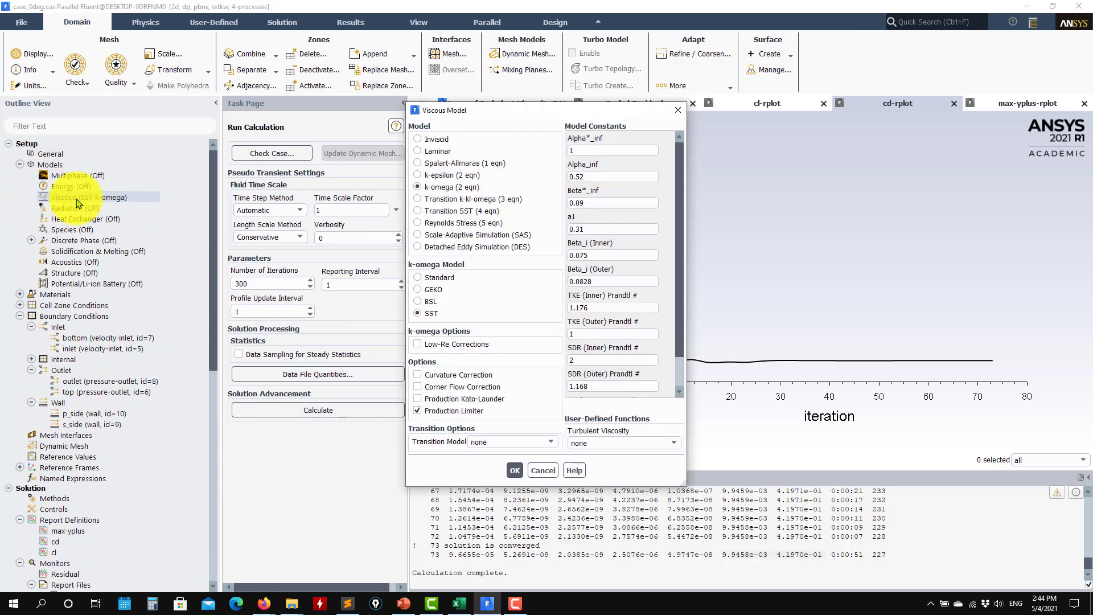
left_click(439, 177)
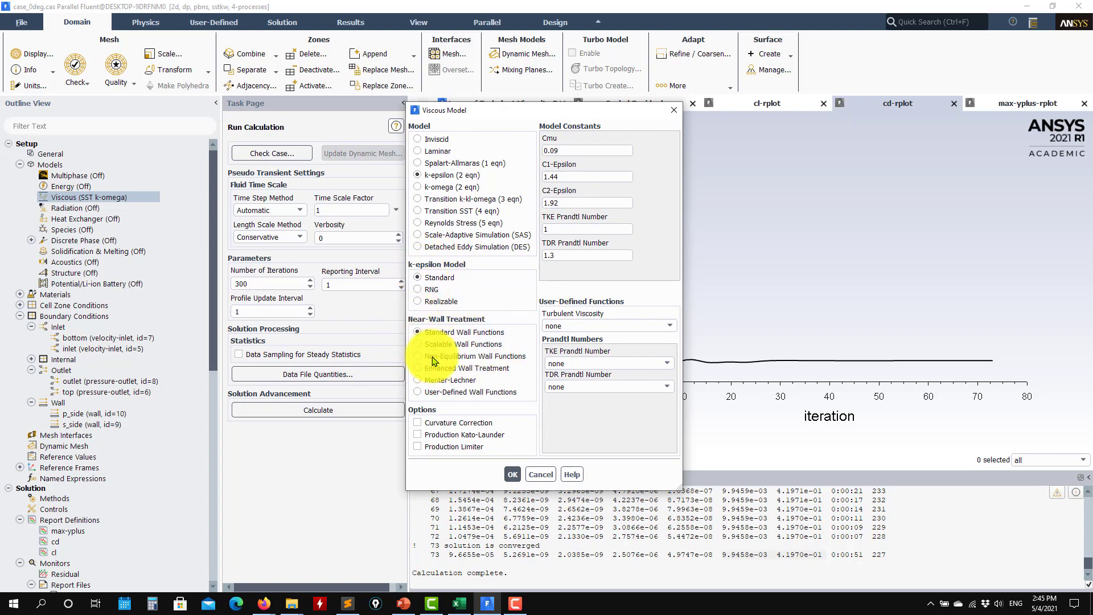
left_click(432, 186)
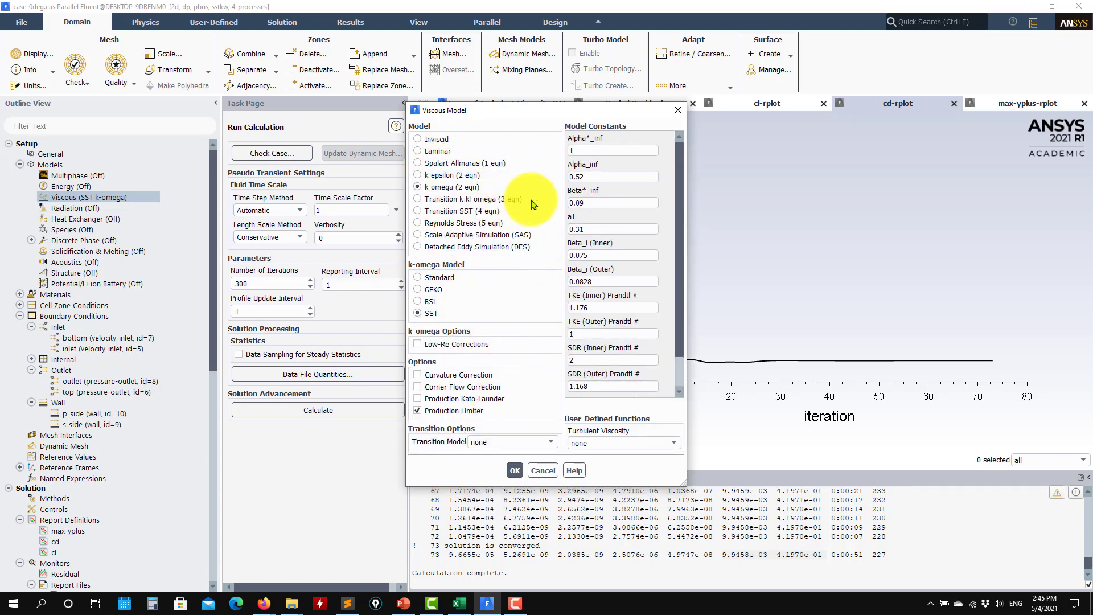
left_click(460, 165)
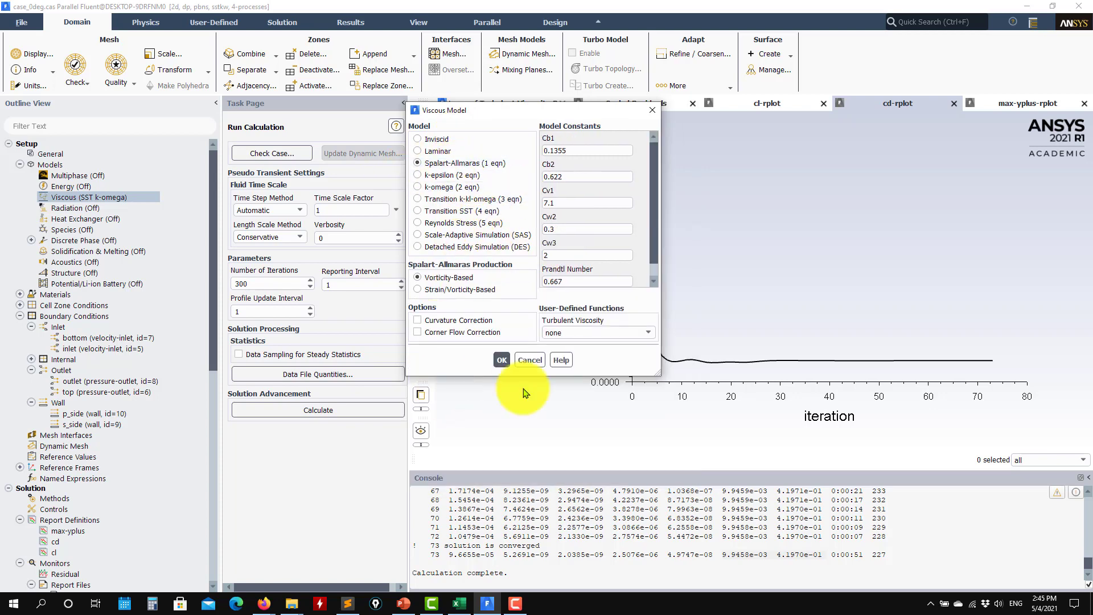
left_click(501, 360)
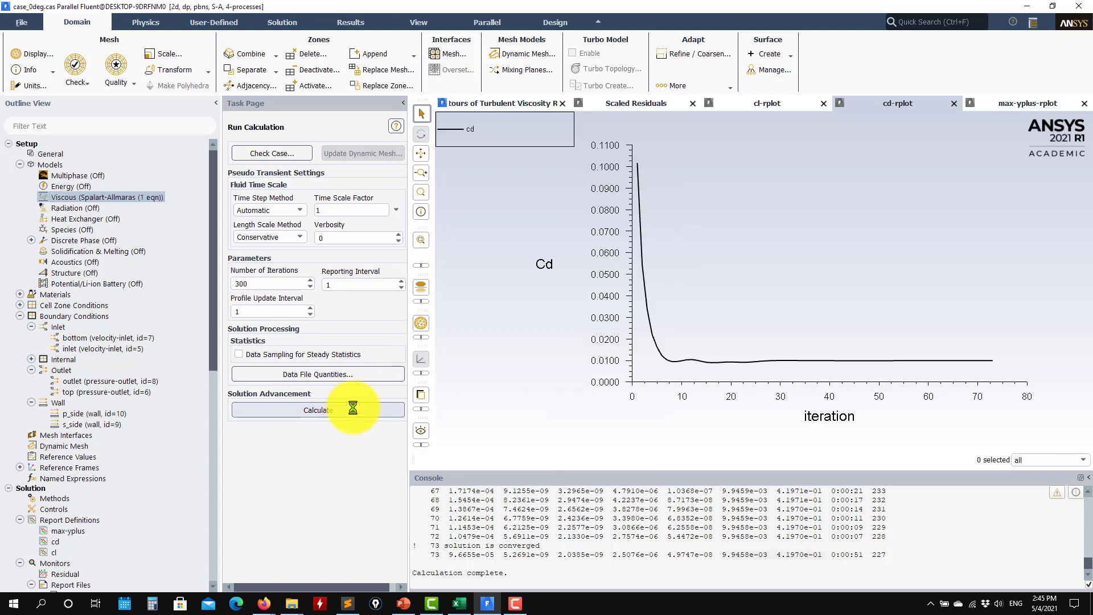
Step: Run the calculation with the Spalart-Allmaras model and check the final cd and cl values in the console
left_click(357, 411)
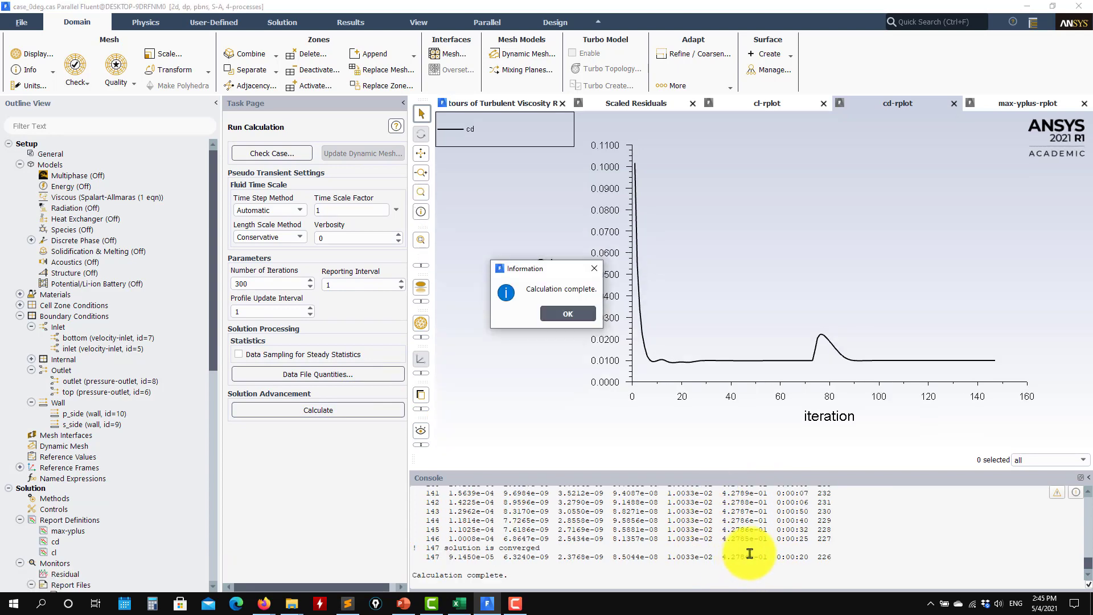
left_click_drag(772, 555, 667, 556)
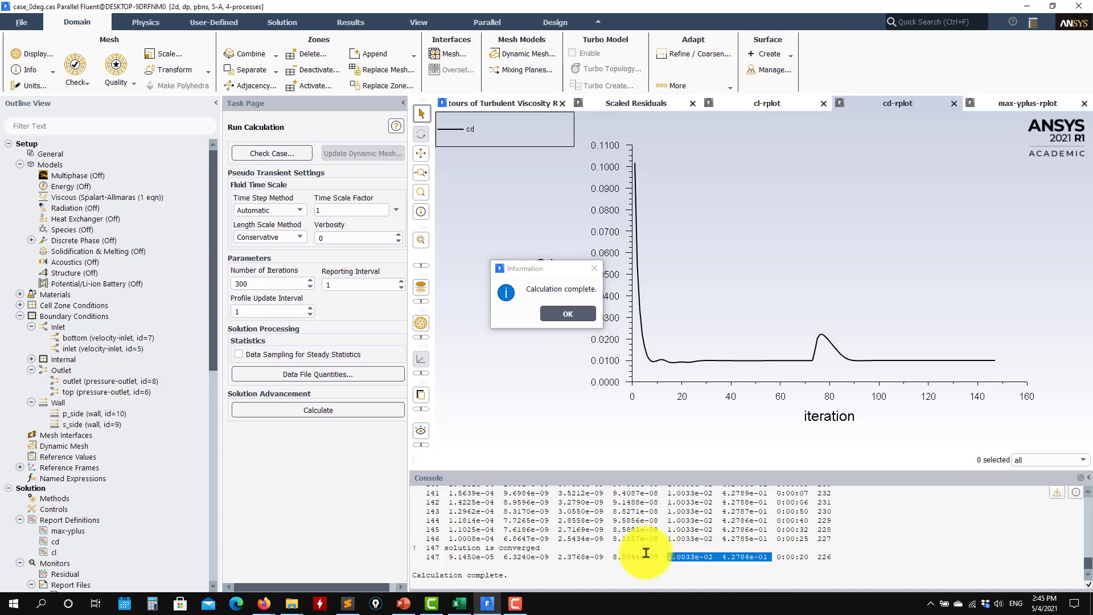
left_click(570, 313)
Step: Review the max-yplus, cd, cl and residual plots of the Spalart-Allmaras run, and bring back the viscosity ratio contour
left_click(1021, 103)
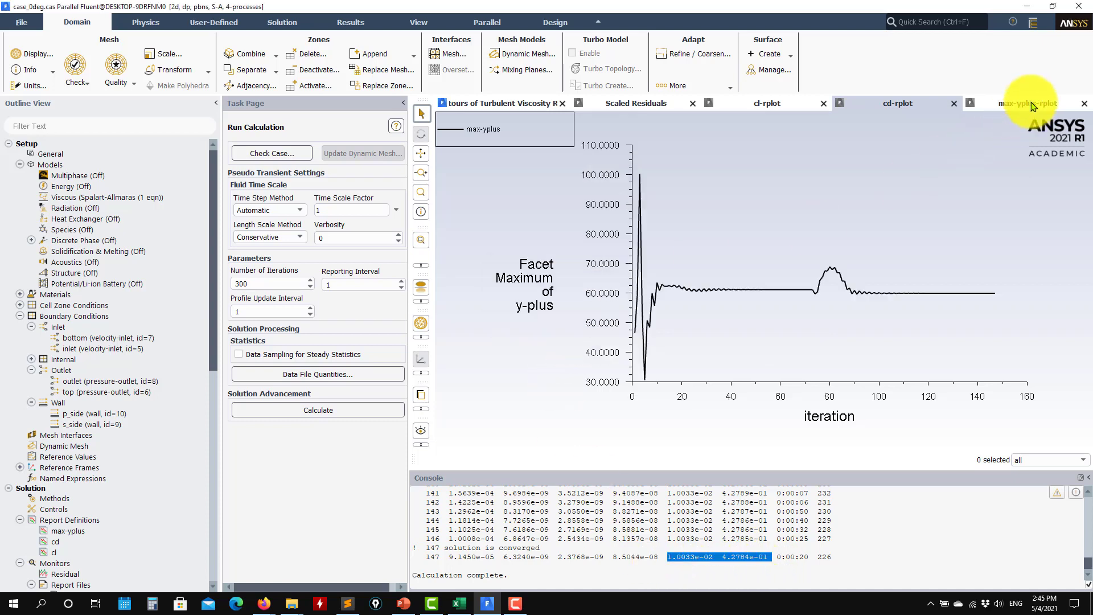
left_click(898, 104)
left_click(769, 103)
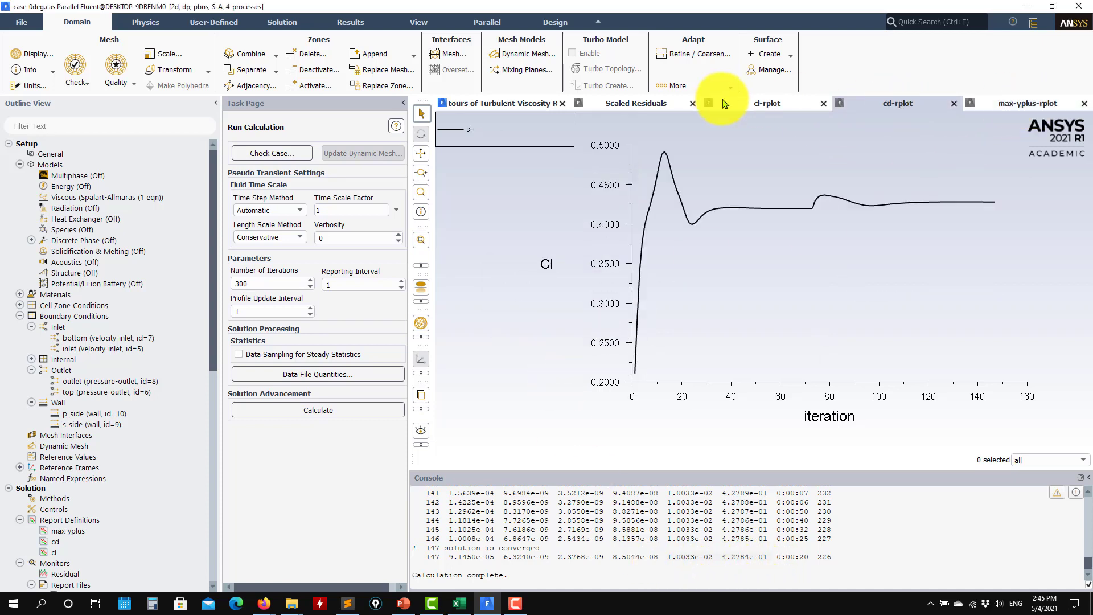
left_click(632, 104)
left_click(501, 103)
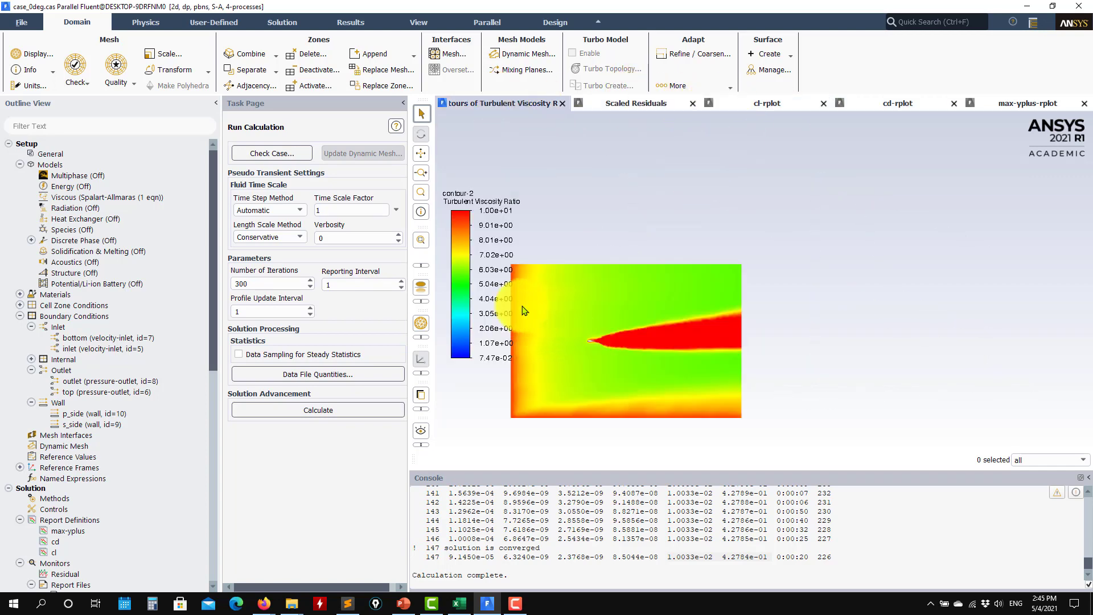
Step: Redisplay the contour-2 Turbulent Viscosity Ratio contour with the Spalart-Allmaras solution and close its settings
scroll(57, 527, "down", 5)
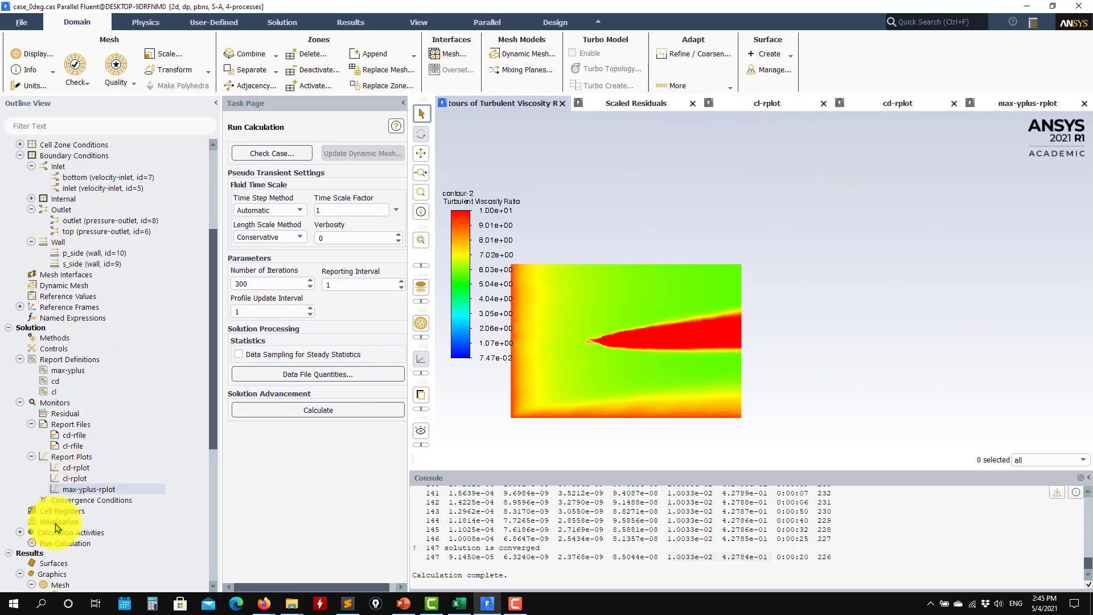
scroll(56, 529, "down", 4)
double_click(155, 492)
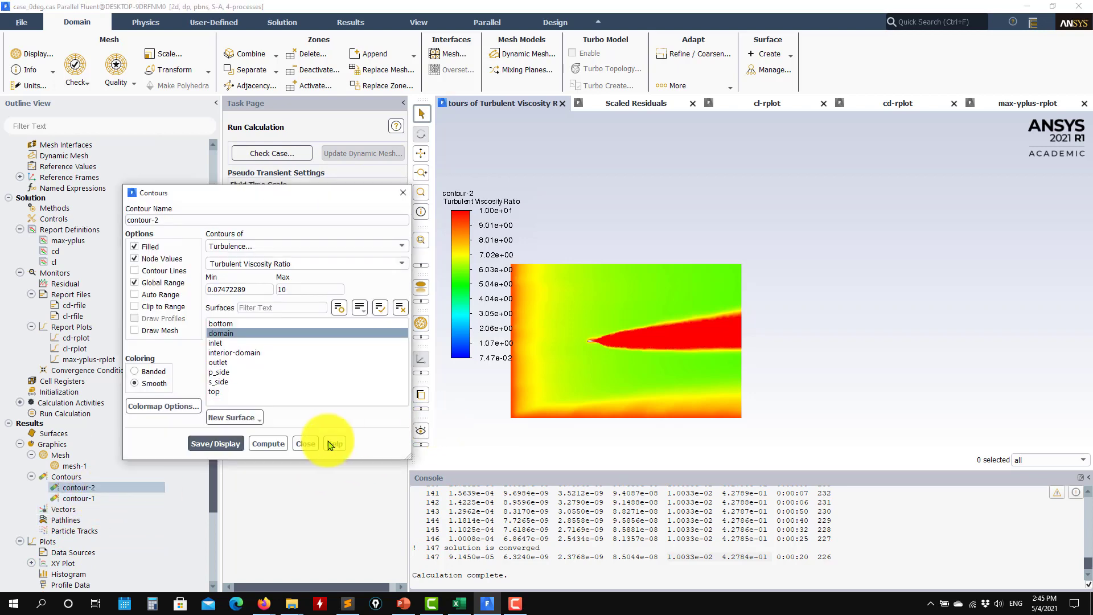
left_click(228, 445)
left_click(302, 445)
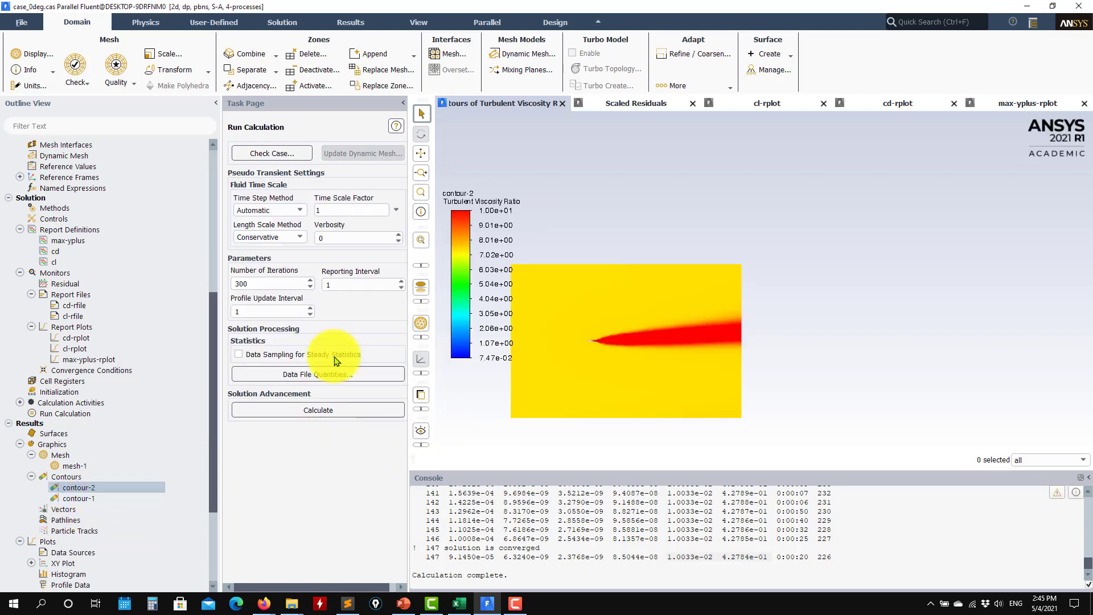
Step: Switch to File Explorer and look through the case files in the C_domain folder of fluent_case
mouse_move(295, 597)
left_click(244, 547)
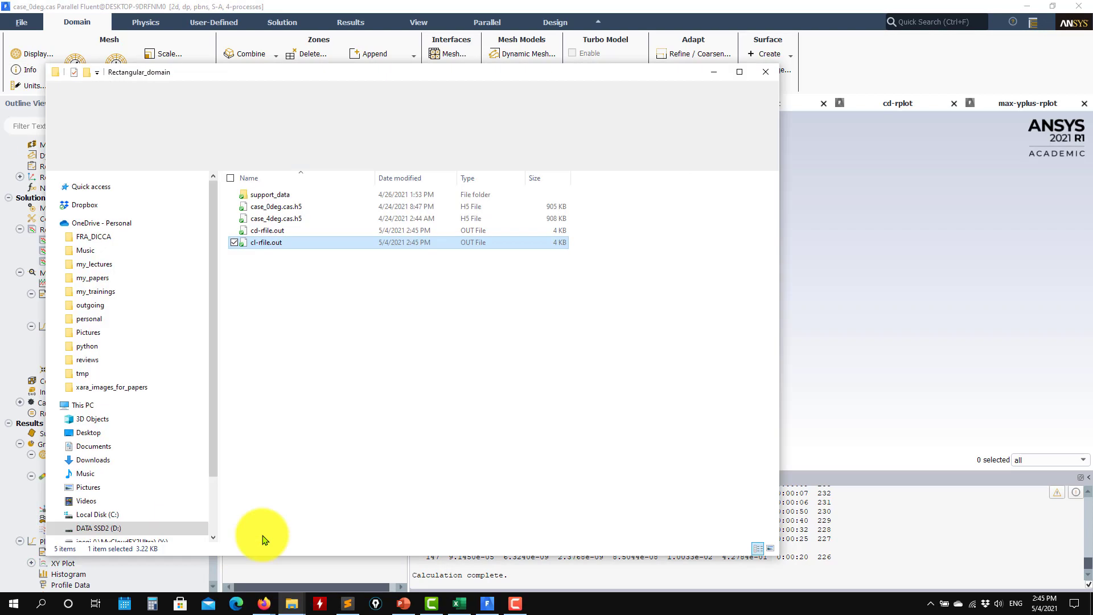
left_click(99, 158)
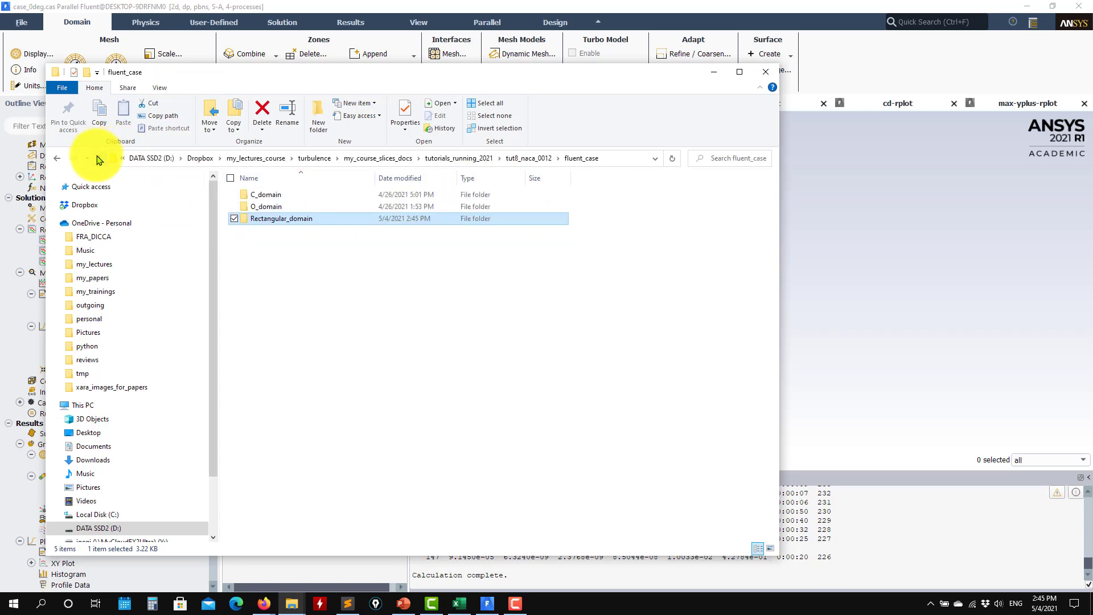
double_click(270, 197)
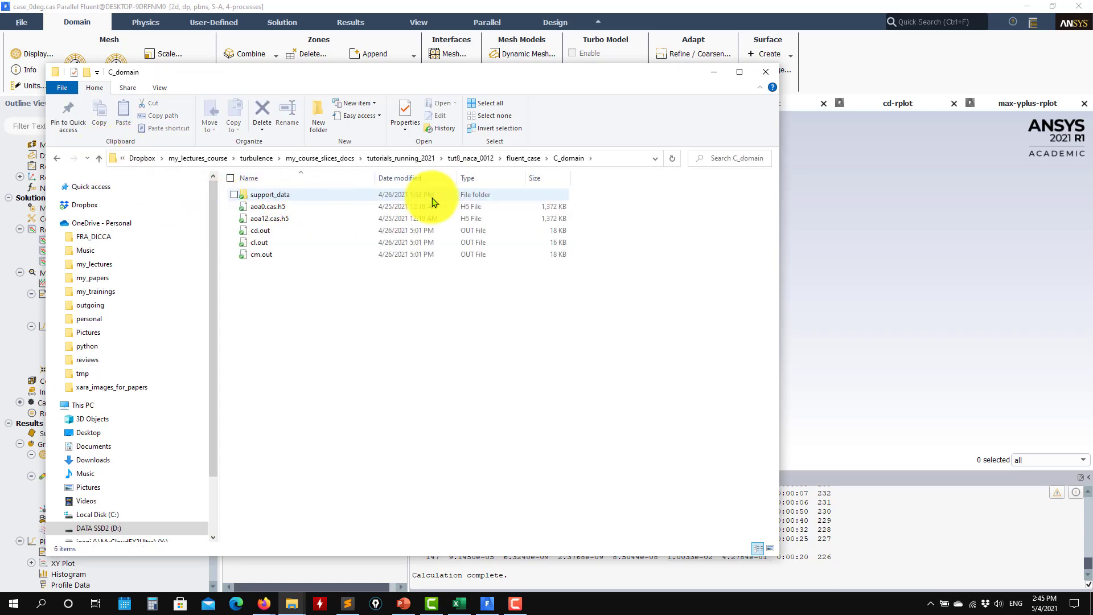
left_click(713, 71)
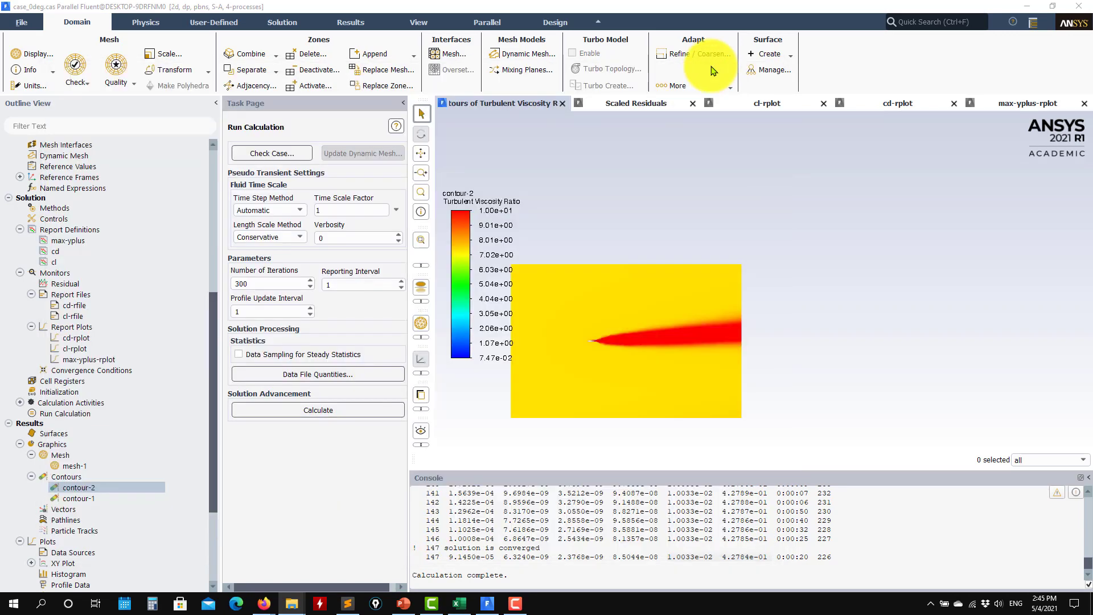
Step: Read the case file aoa12.cas.h5 from the C_domain folder into Fluent
left_click(19, 26)
mouse_move(26, 35)
left_click(130, 57)
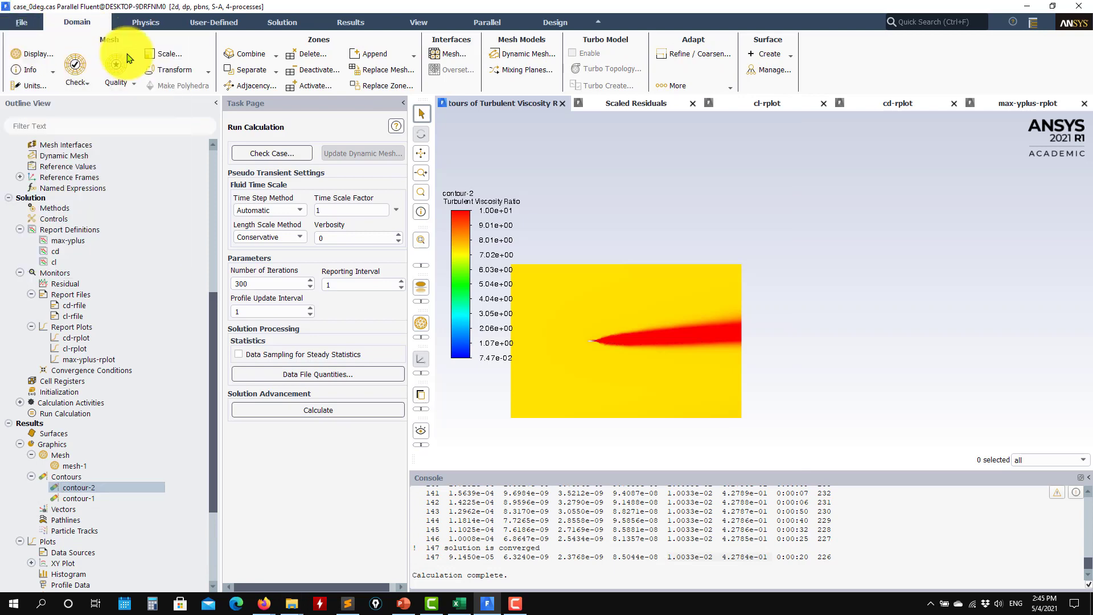
left_click(566, 317)
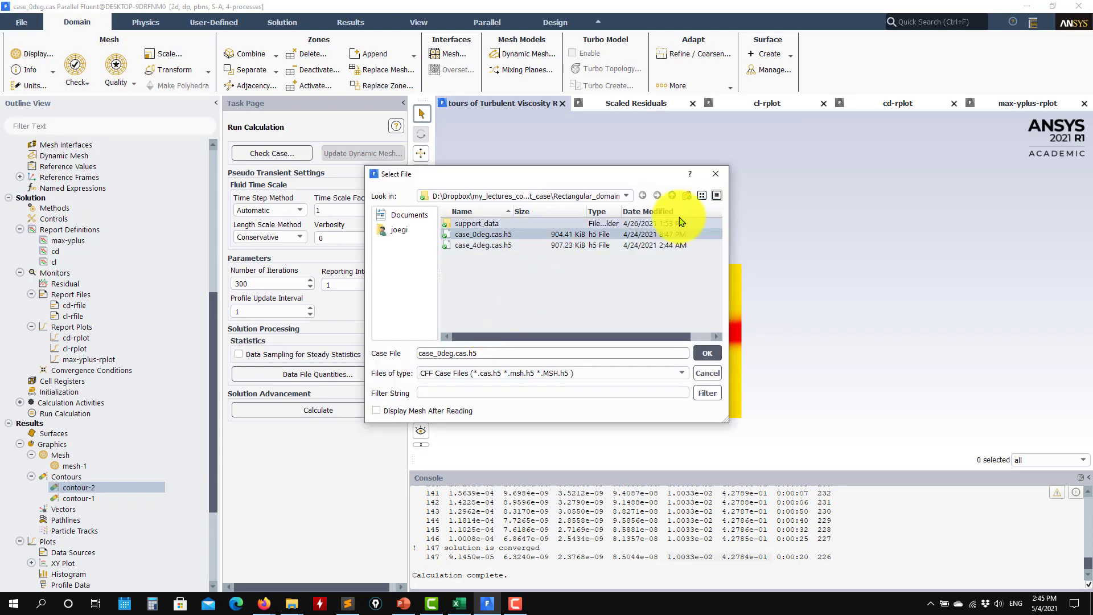
left_click(672, 196)
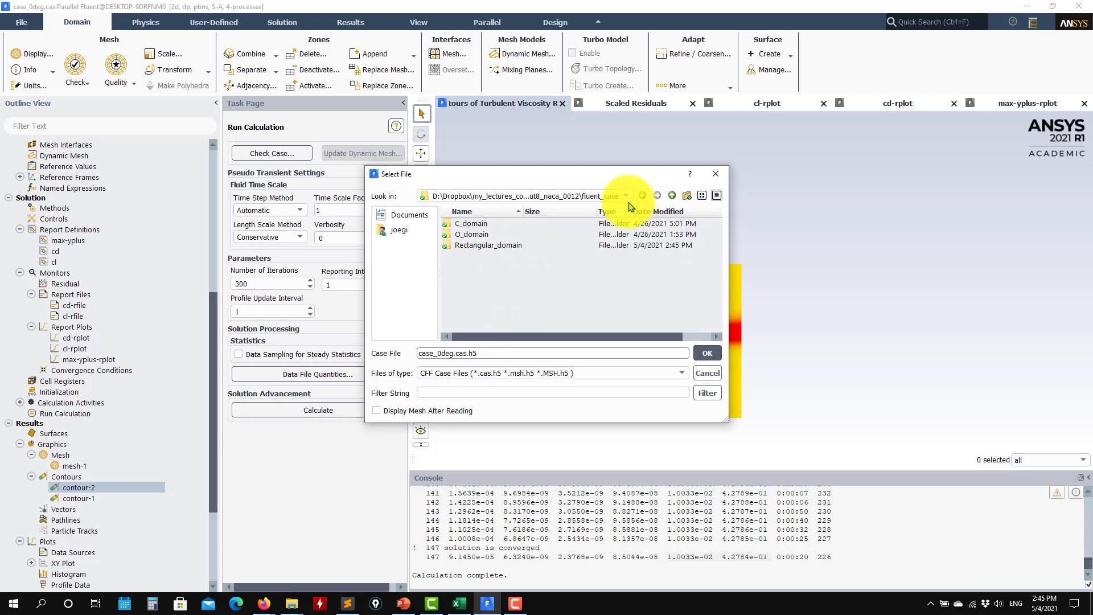
double_click(472, 223)
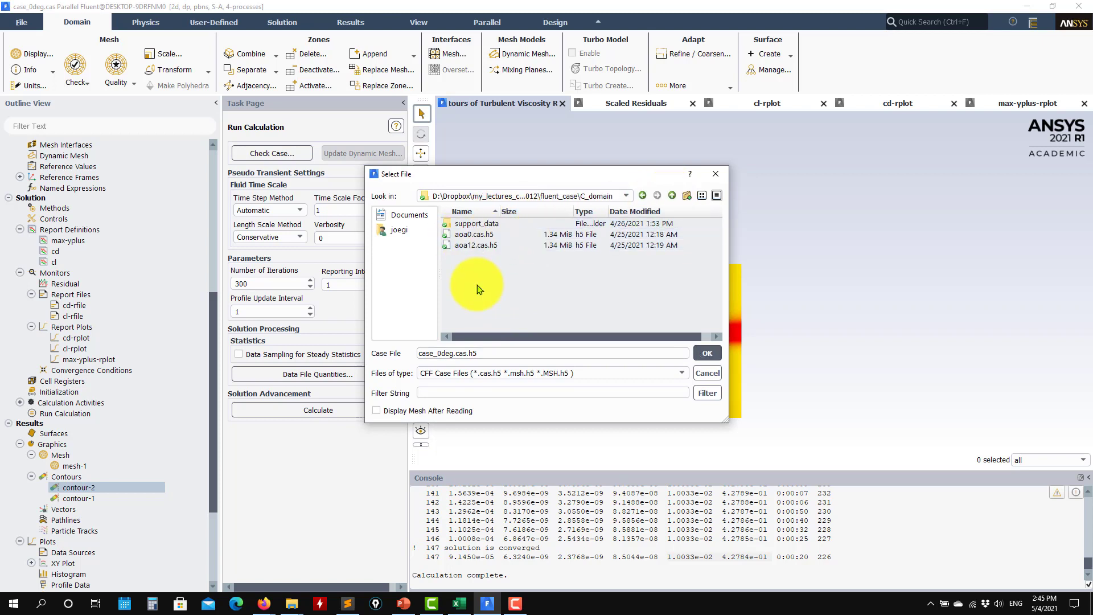
left_click(472, 245)
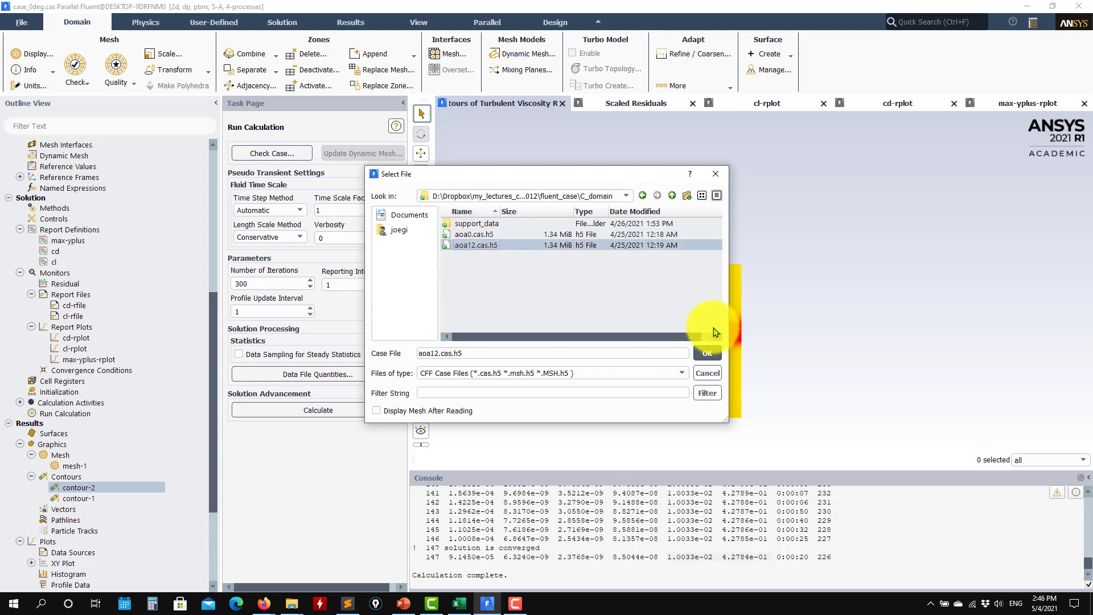
left_click(708, 353)
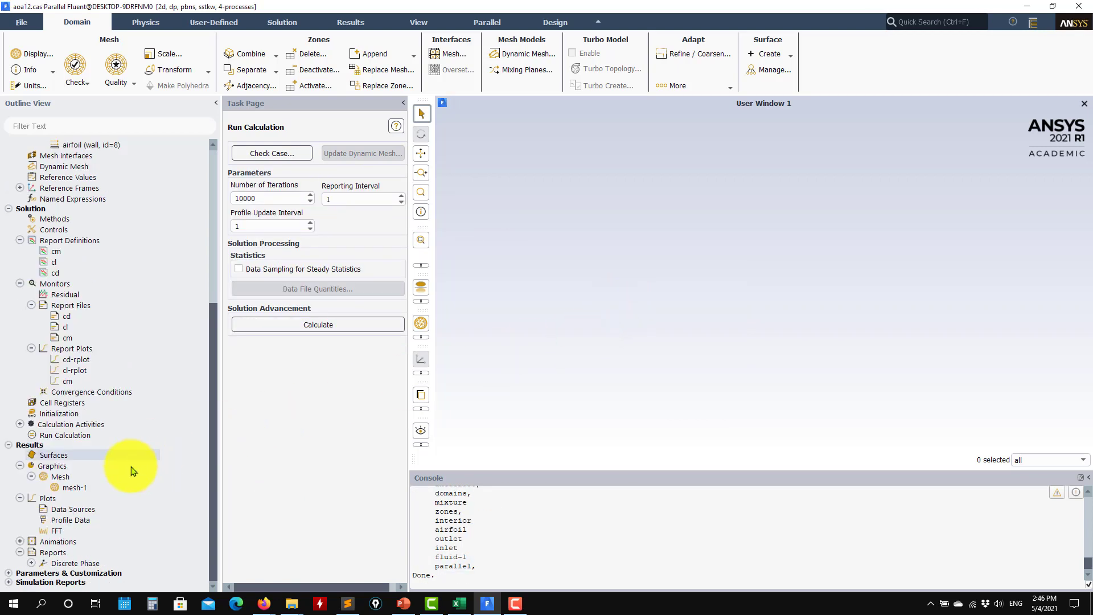
Step: Display mesh-1 with the airfoil, inlet, interior and outlet surfaces and inspect the cells around the airfoil
double_click(91, 487)
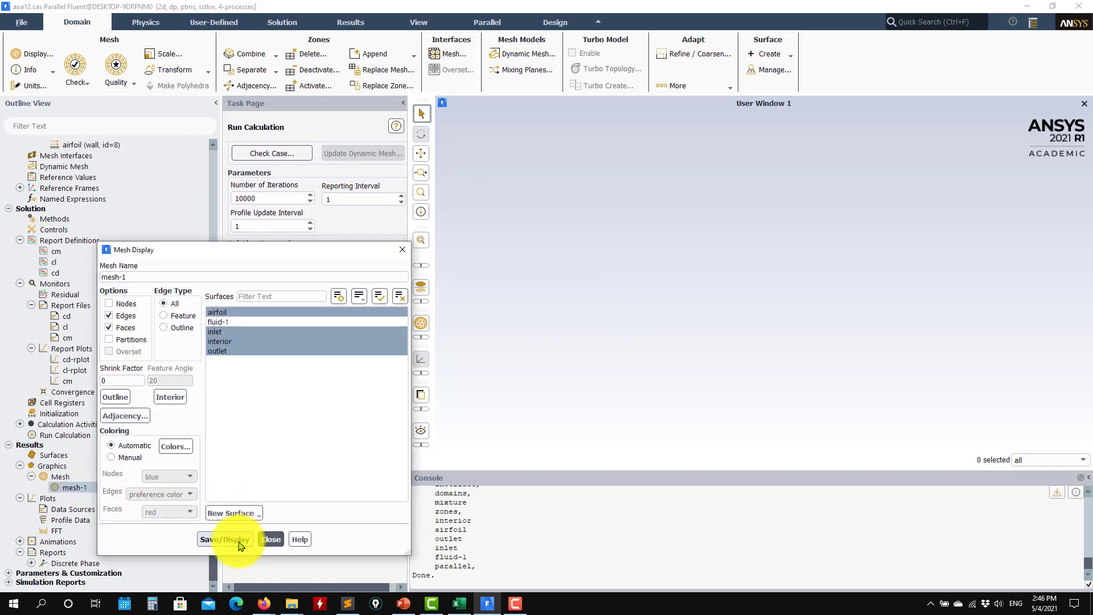
left_click(242, 538)
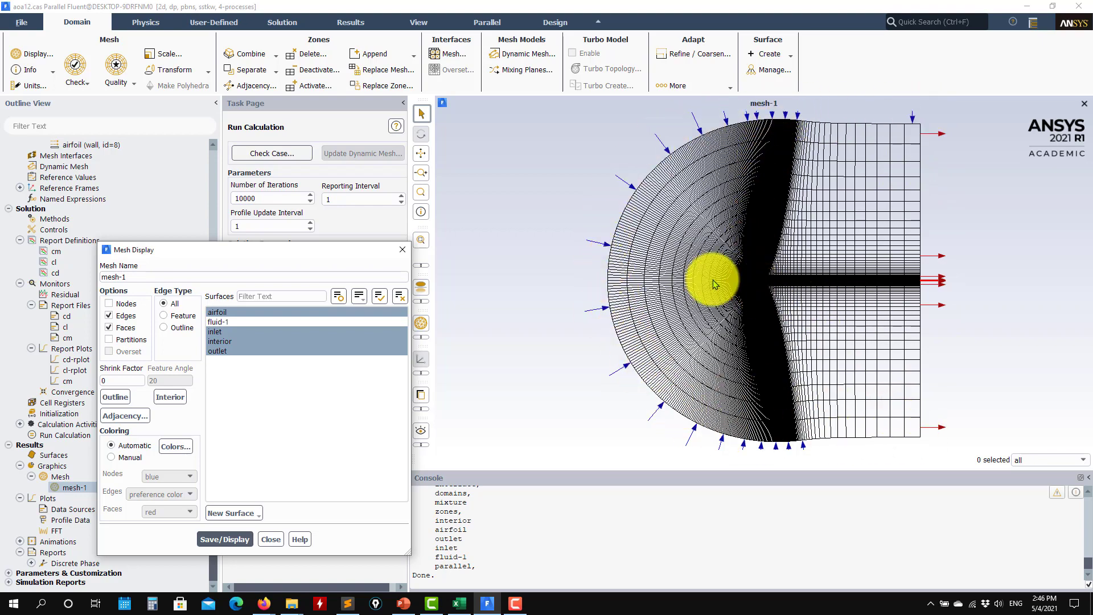
scroll(715, 281, "up", 5)
scroll(699, 269, "down", 6)
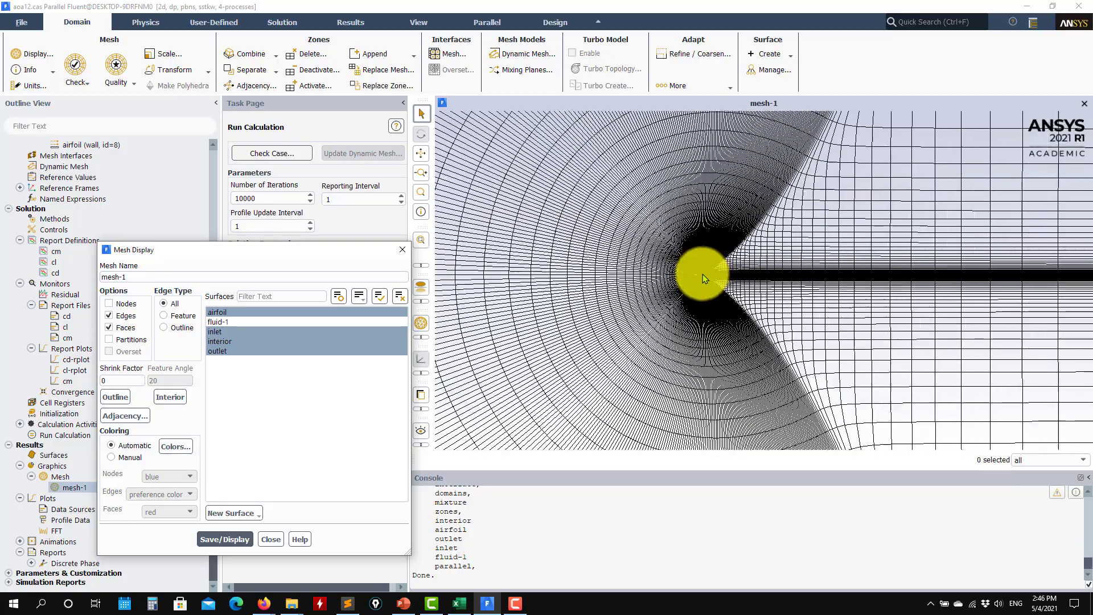
scroll(658, 267, "up", 5)
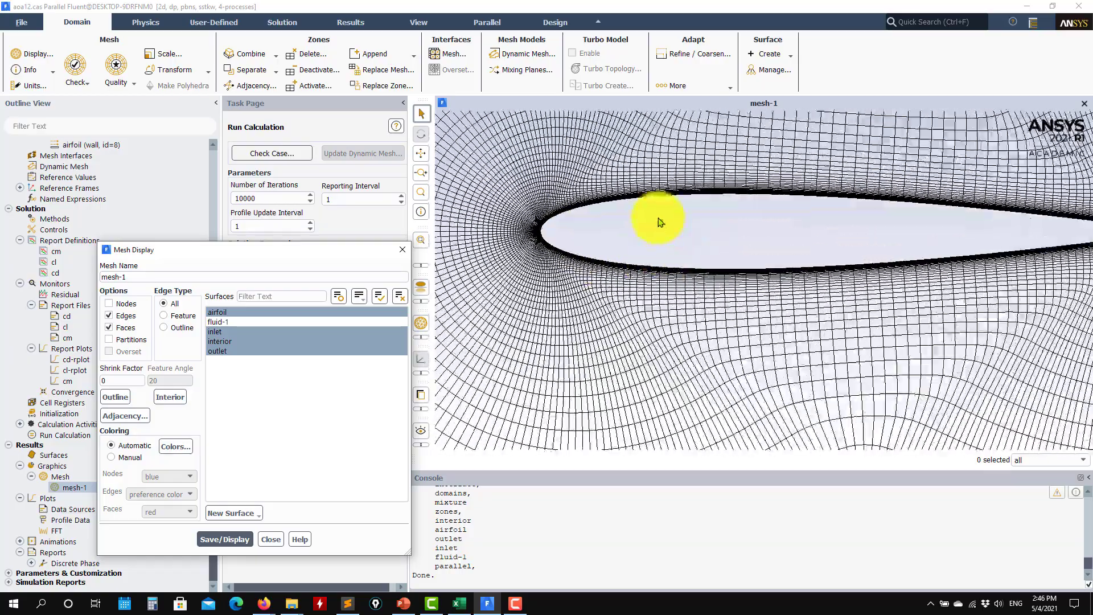
scroll(618, 212, "up", 6)
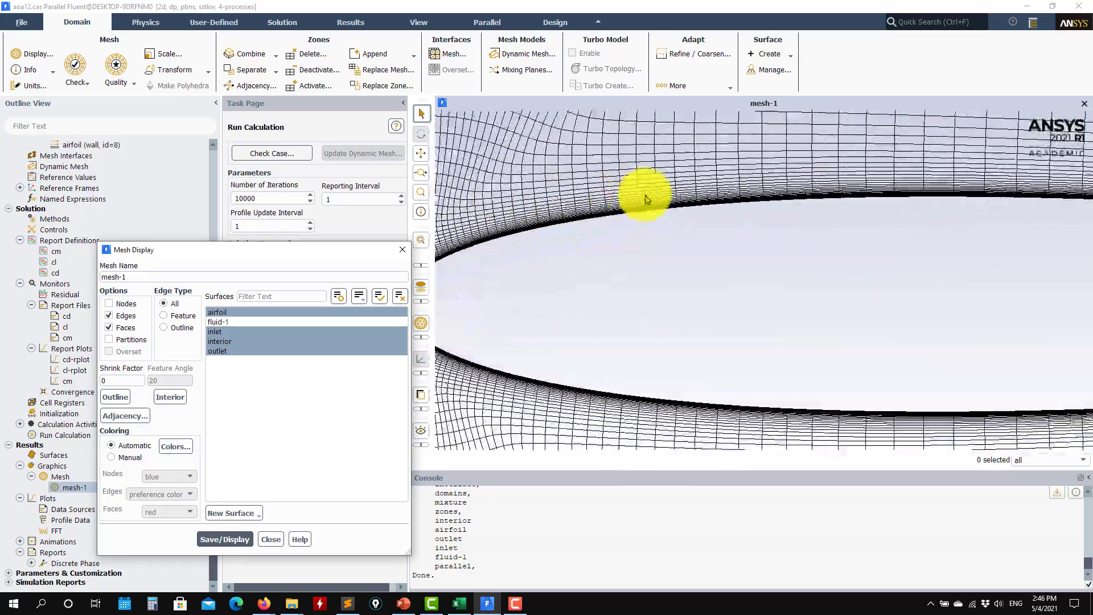
scroll(692, 233, "down", 6)
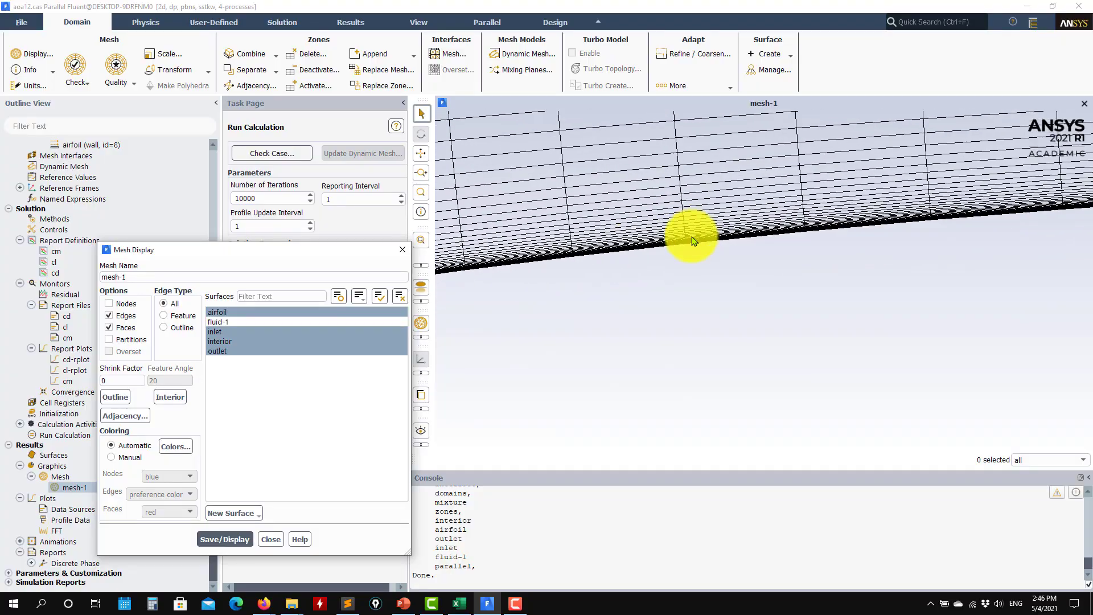
scroll(692, 240, "down", 6)
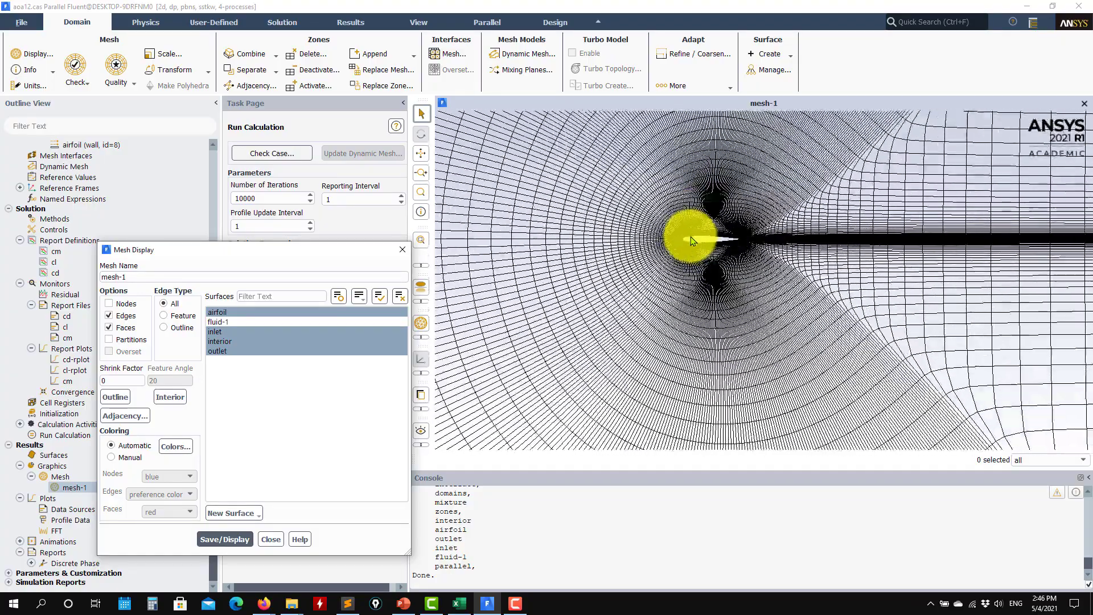
scroll(690, 237, "up", 5)
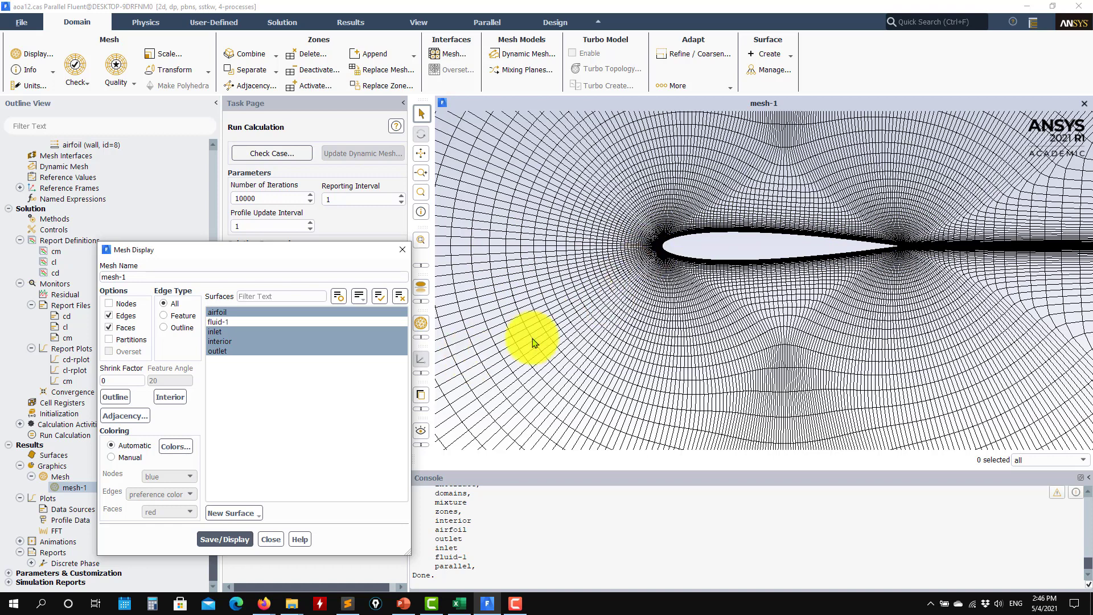
left_click(269, 540)
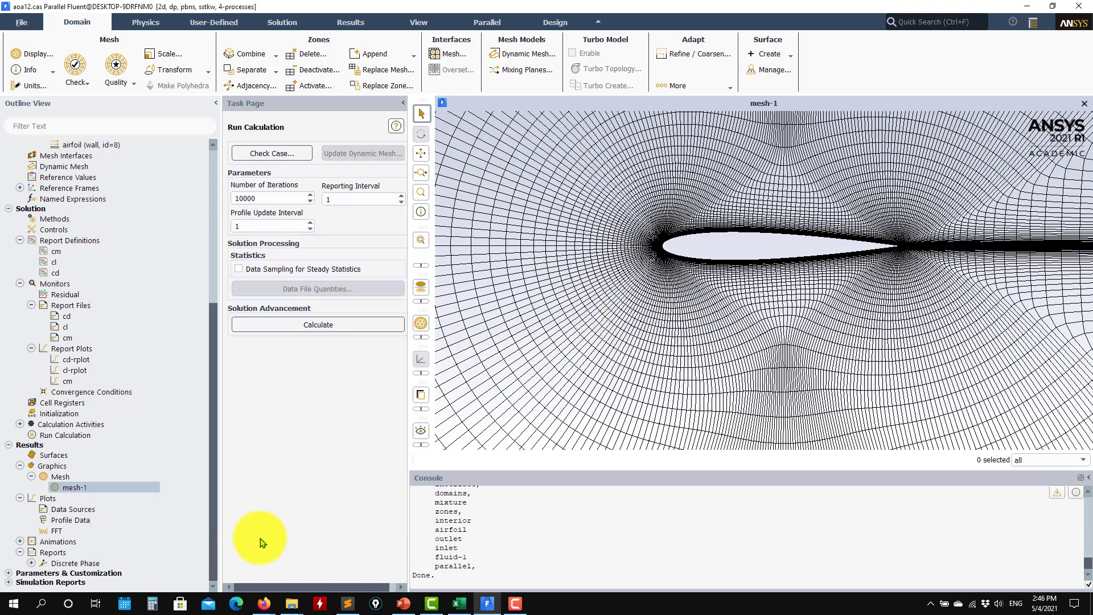
Step: Review the inlet's velocity, flow direction and turbulence settings, and examine the inlet and outlet extents on the C-shaped mesh
scroll(83, 336, "up", 8)
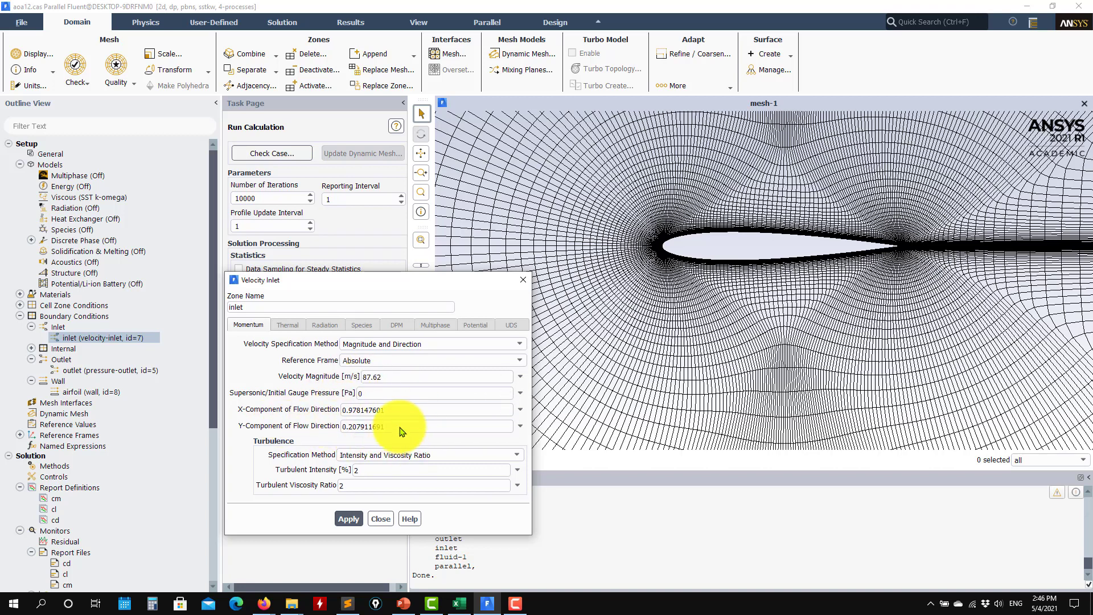
left_click_drag(341, 280, 329, 119)
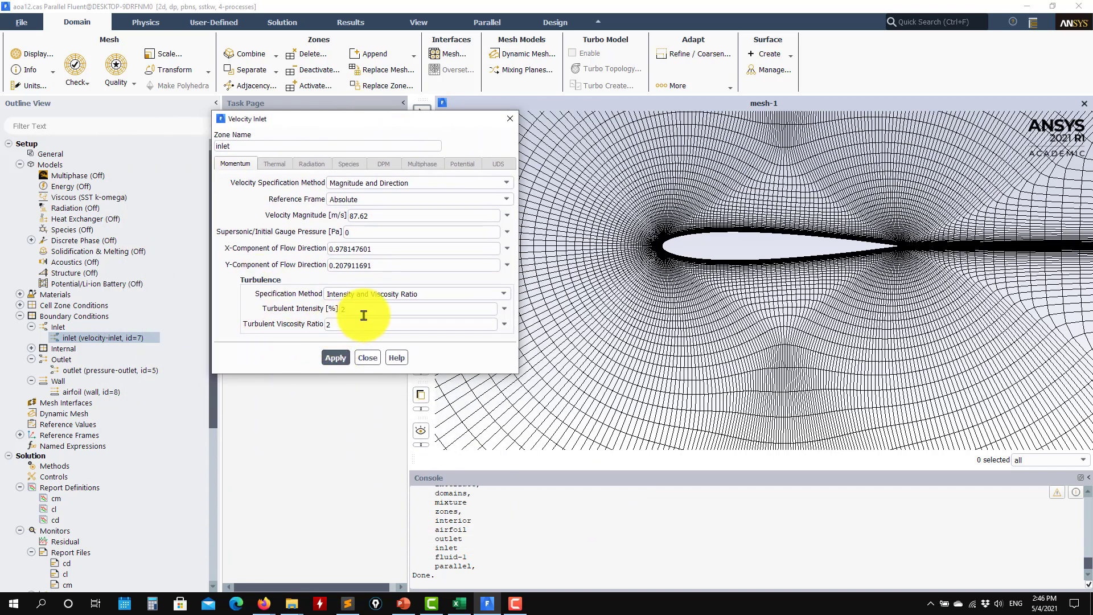
left_click(326, 324)
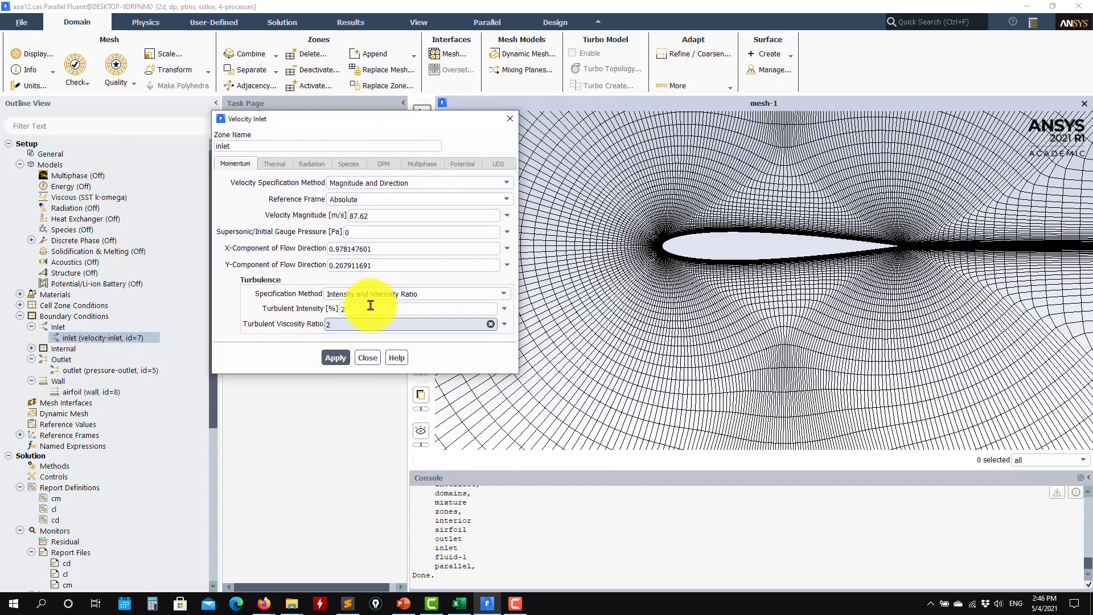
left_click(381, 215)
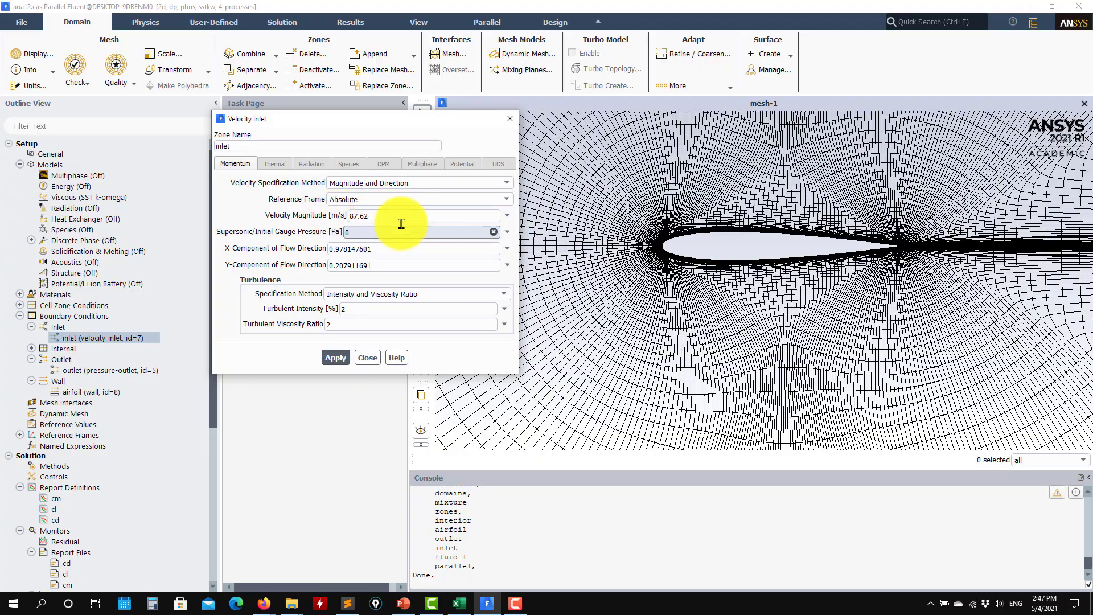
scroll(639, 371, "up", 6)
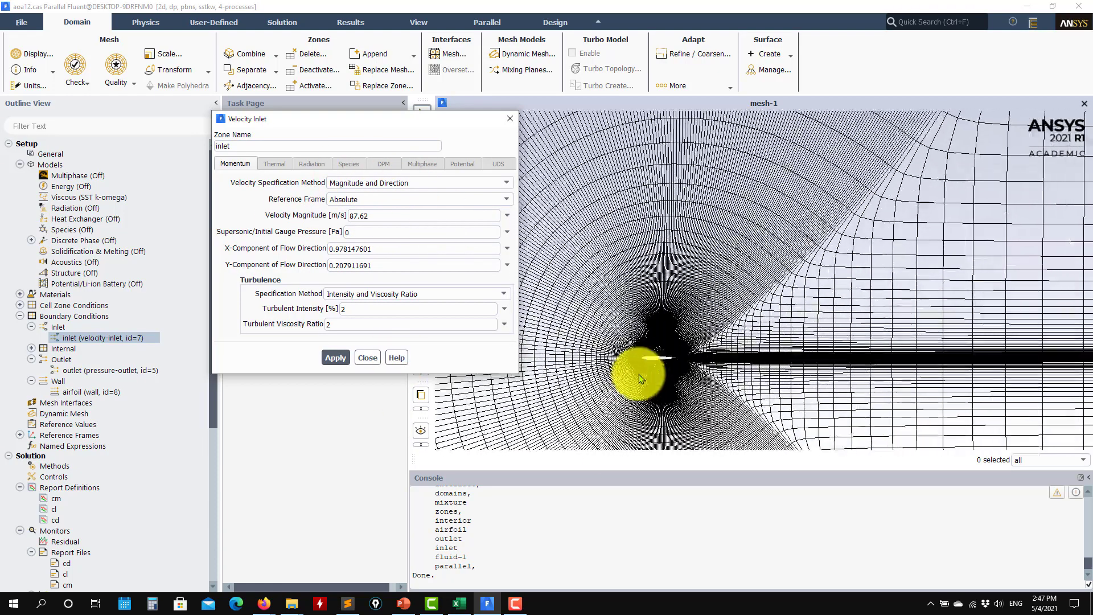
scroll(639, 370, "up", 4)
scroll(639, 370, "down", 5)
scroll(639, 370, "down", 5)
left_click_drag(646, 383, 754, 310)
scroll(755, 312, "up", 2)
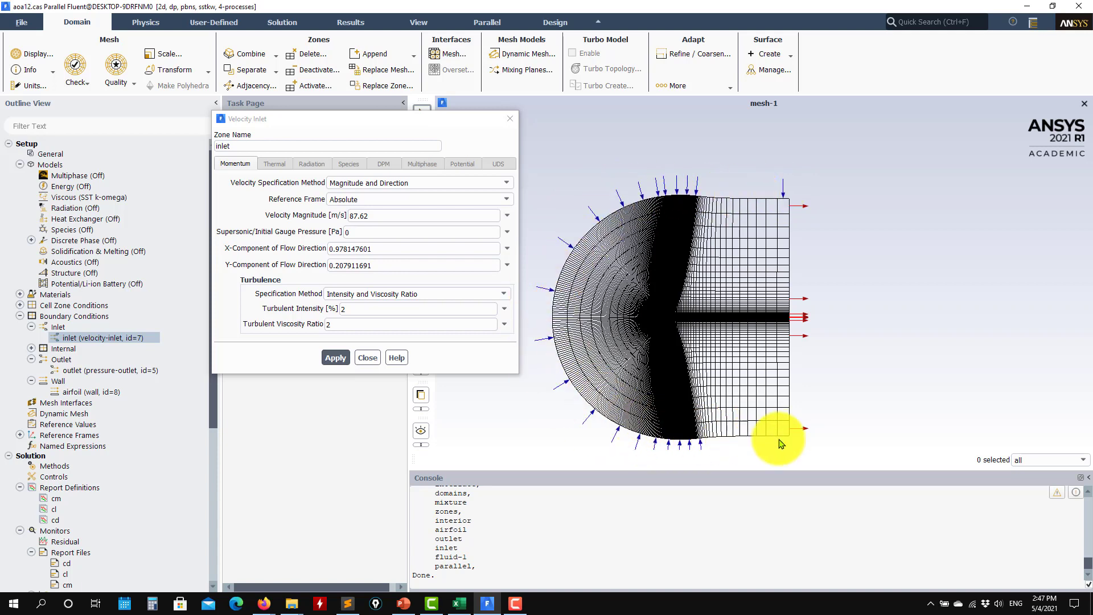
left_click(367, 358)
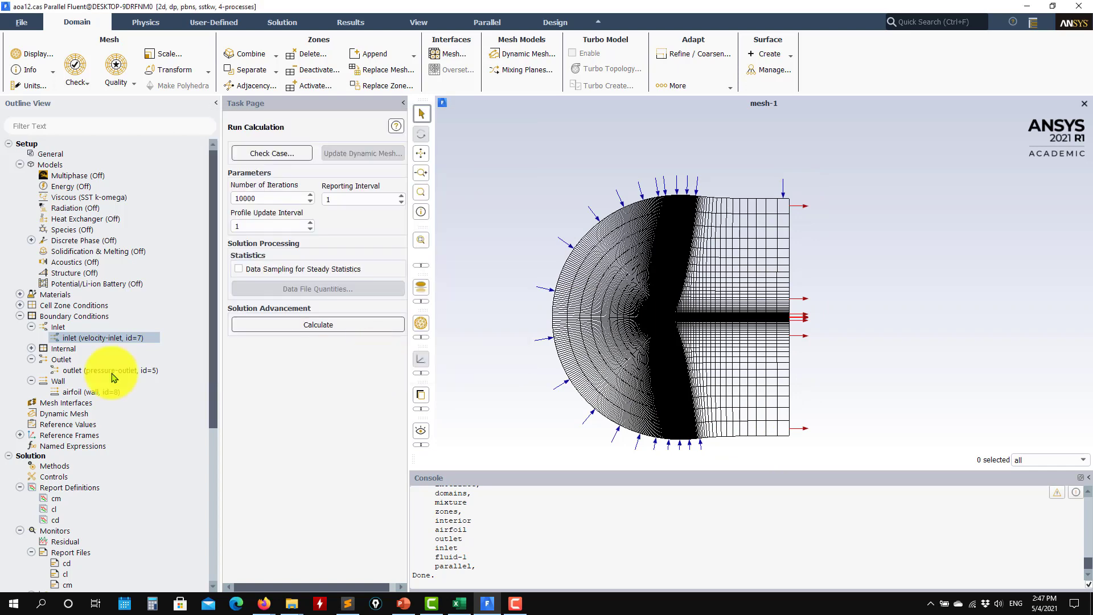
Step: Create a facet-average surface report of static pressure on the airfoil, named yplusave, with a report plot
scroll(68, 319, "down", 3)
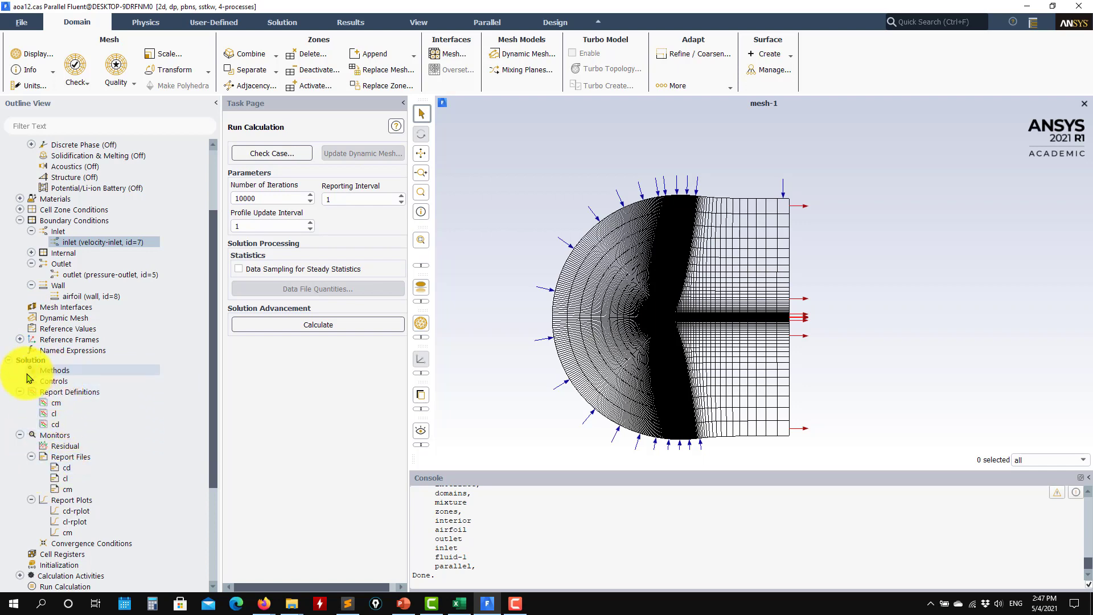
scroll(76, 541, "down", 3)
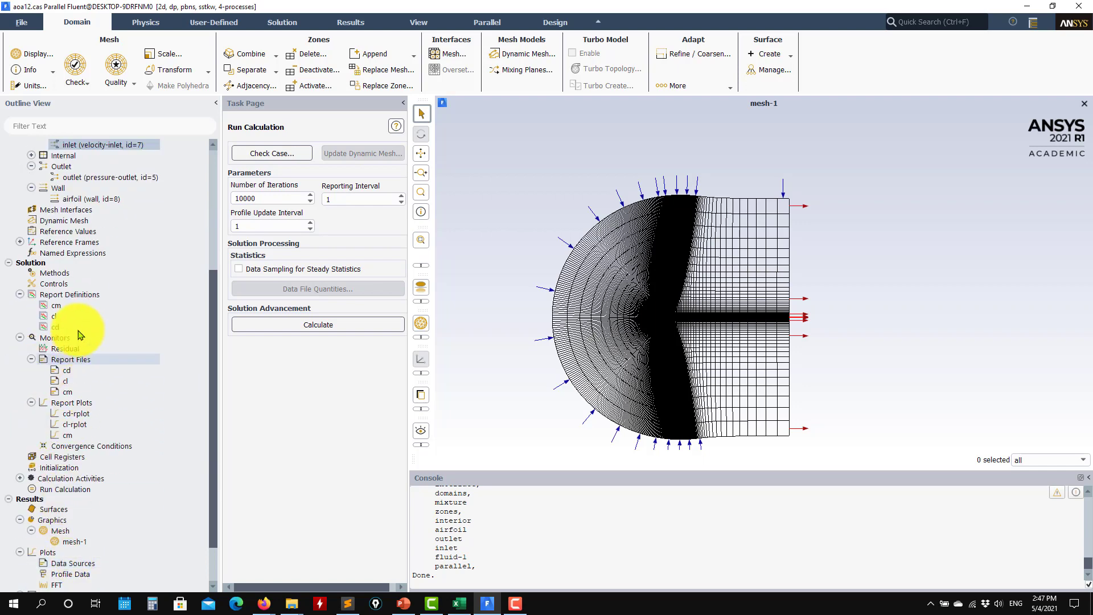
right_click(80, 296)
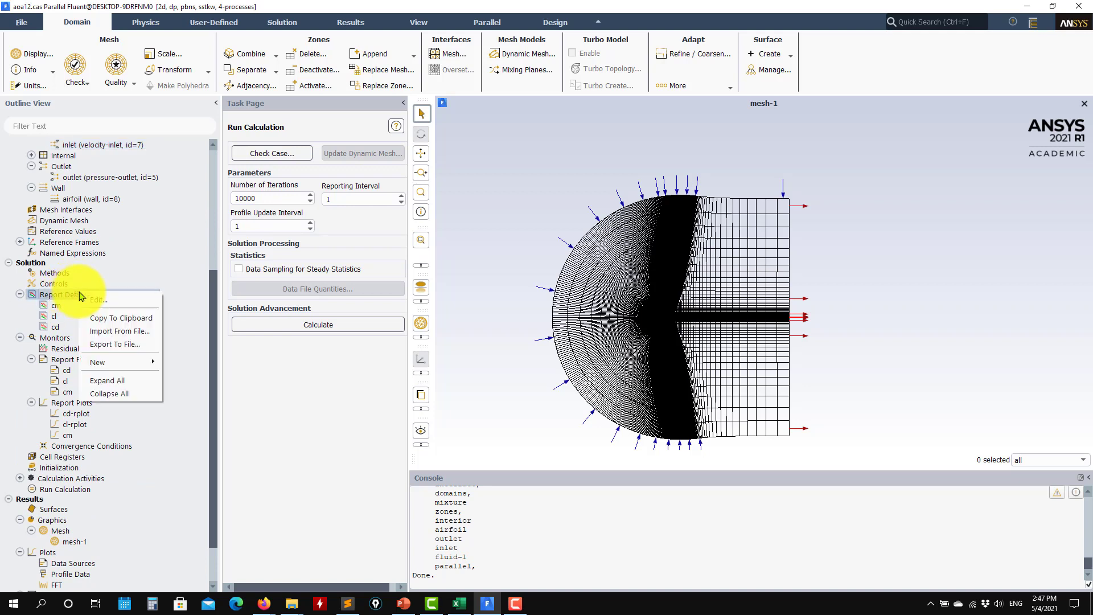
mouse_move(111, 362)
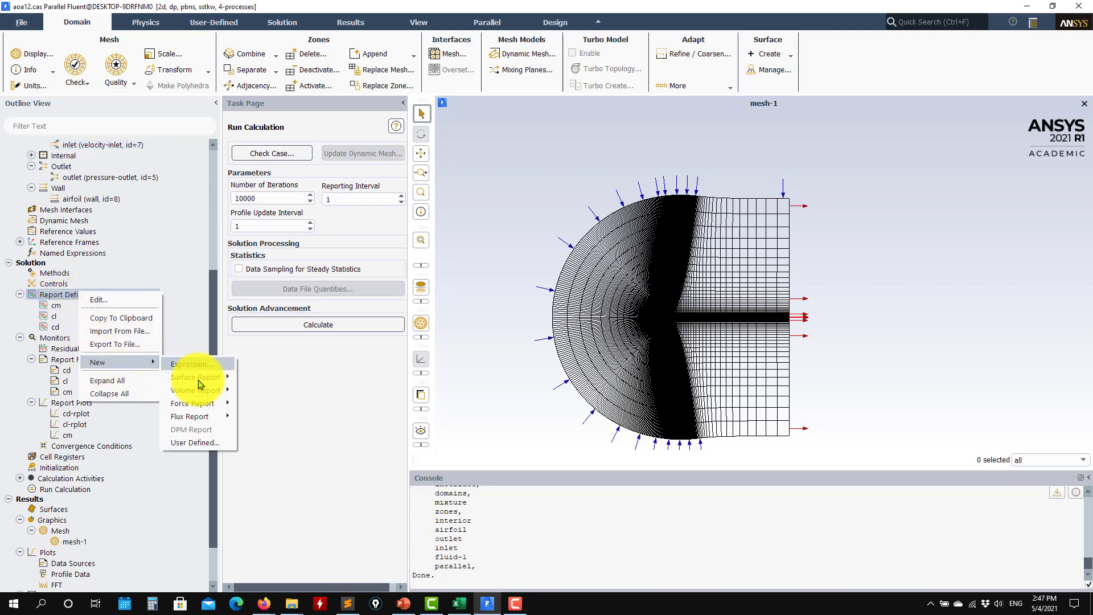
mouse_move(194, 377)
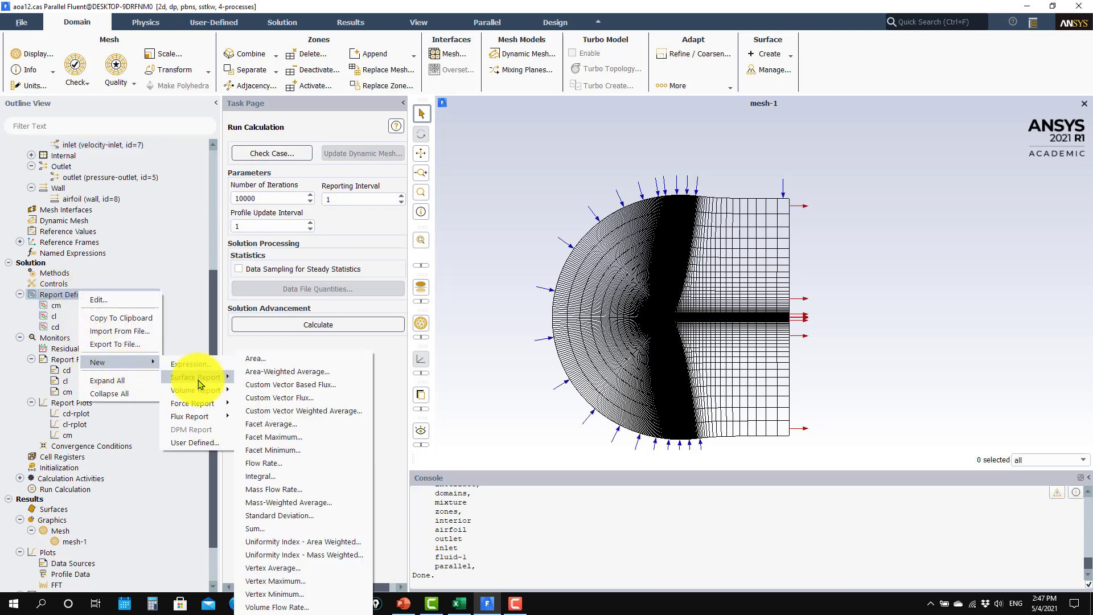
left_click(307, 424)
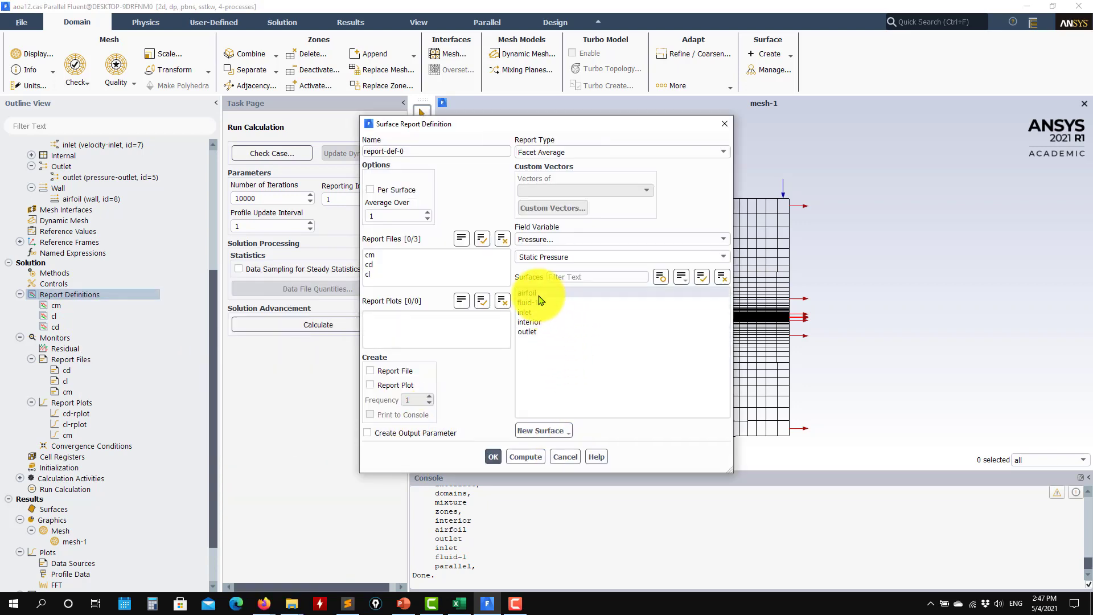
left_click(535, 293)
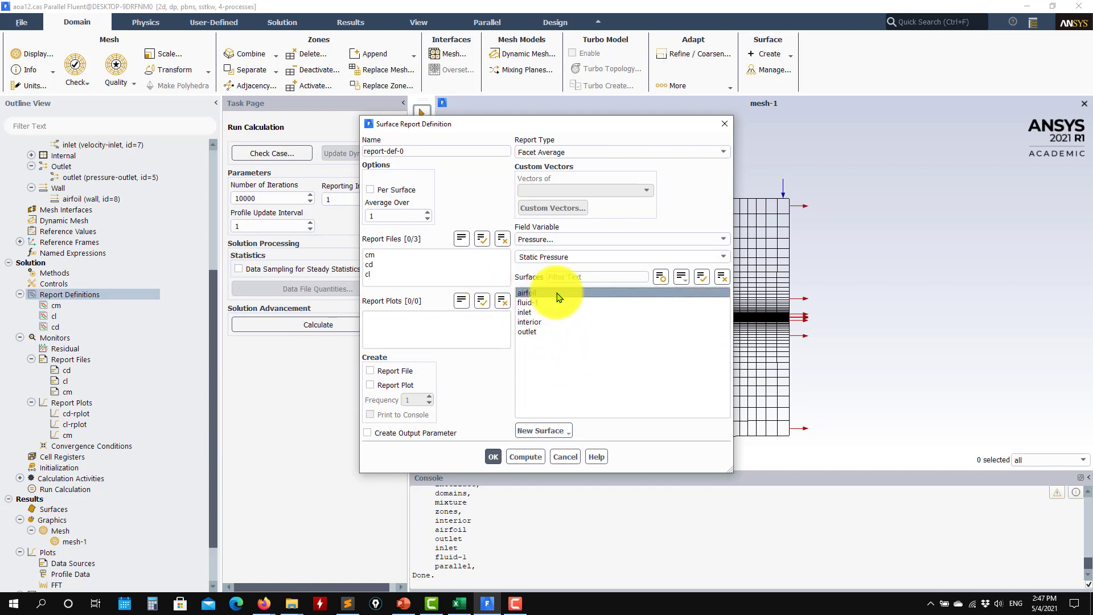
double_click(424, 151)
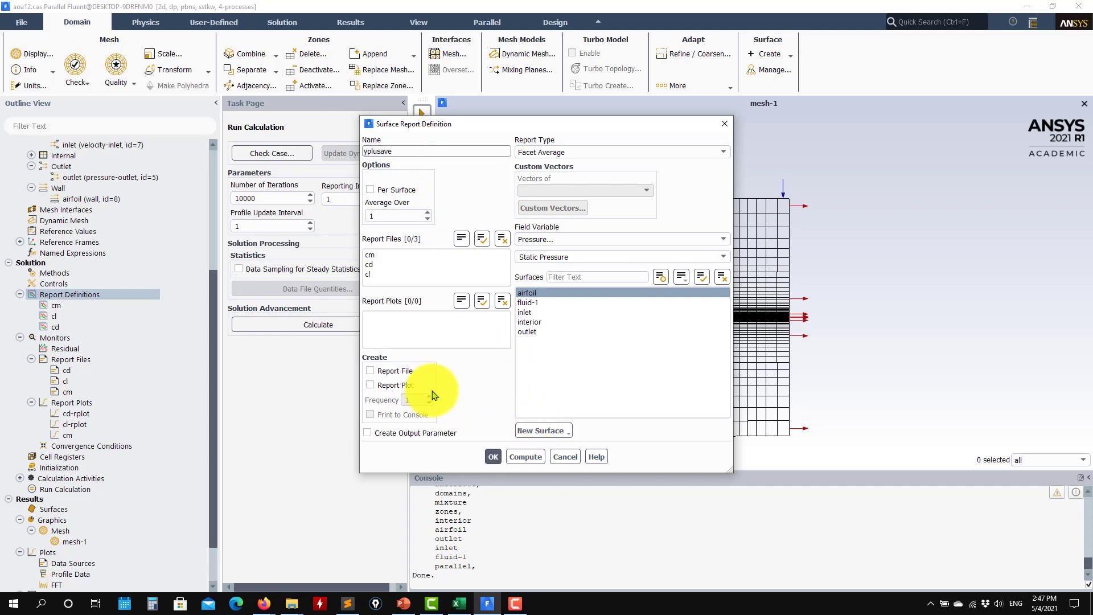
left_click(387, 389)
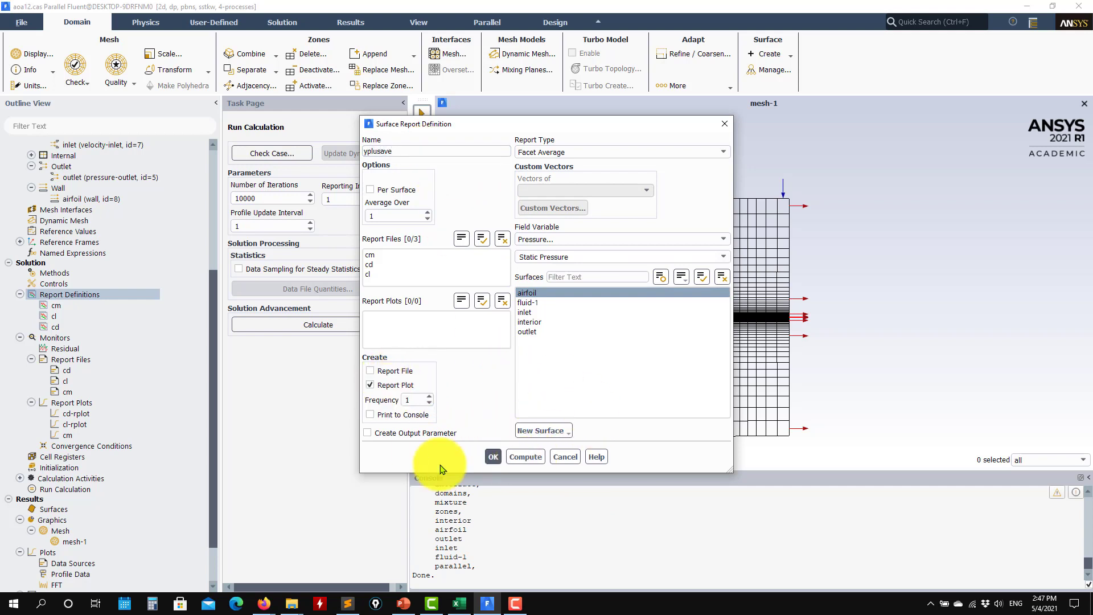
left_click(493, 456)
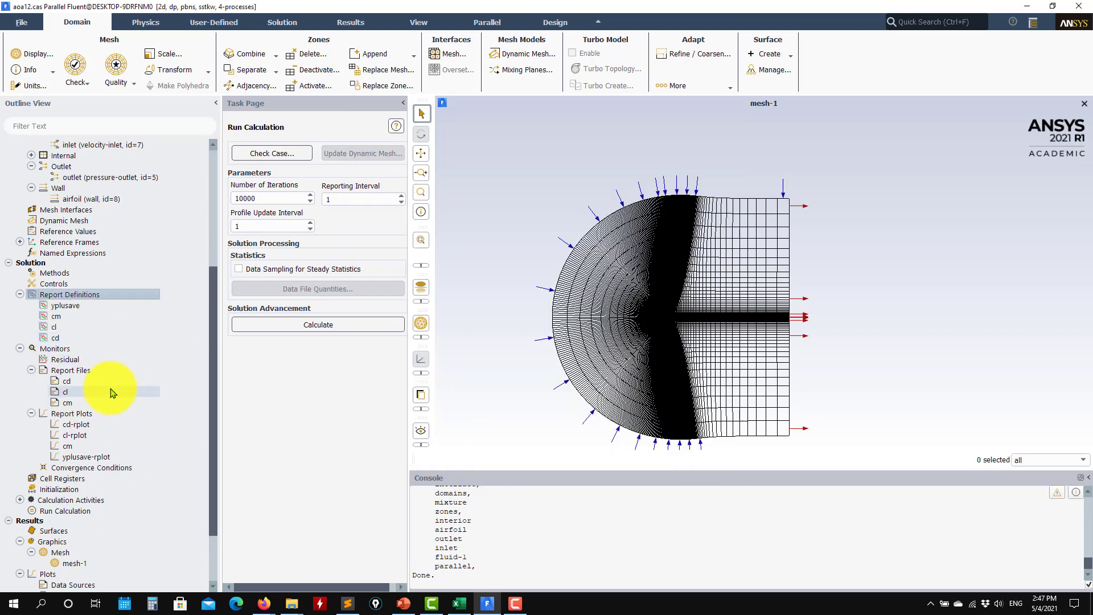
Step: Initialize the solution with hybrid initialization
scroll(97, 312, "down", 3)
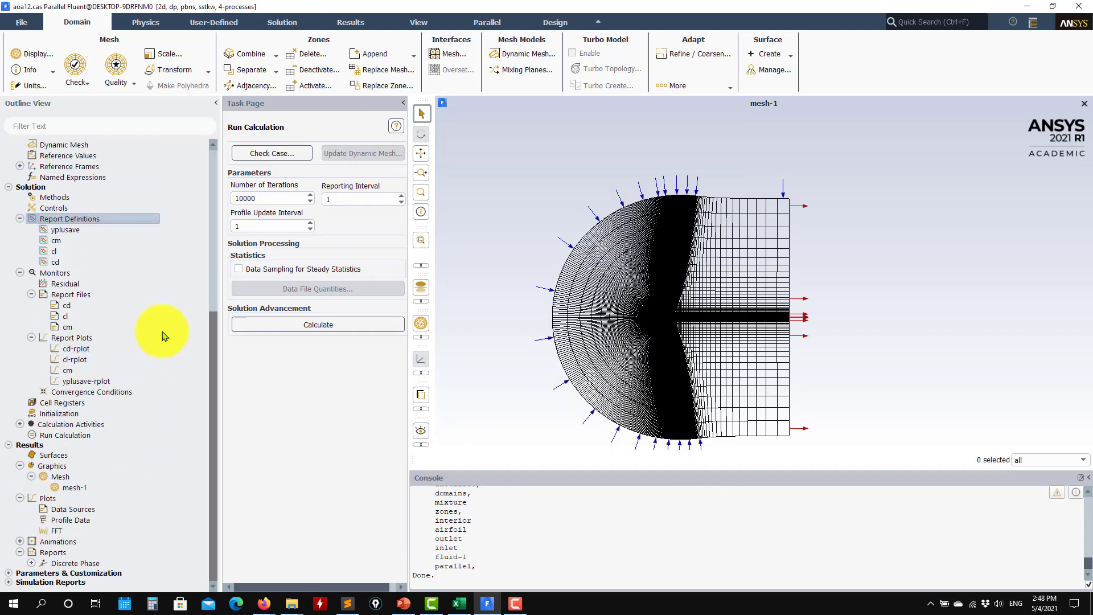
left_click(61, 414)
left_click(305, 194)
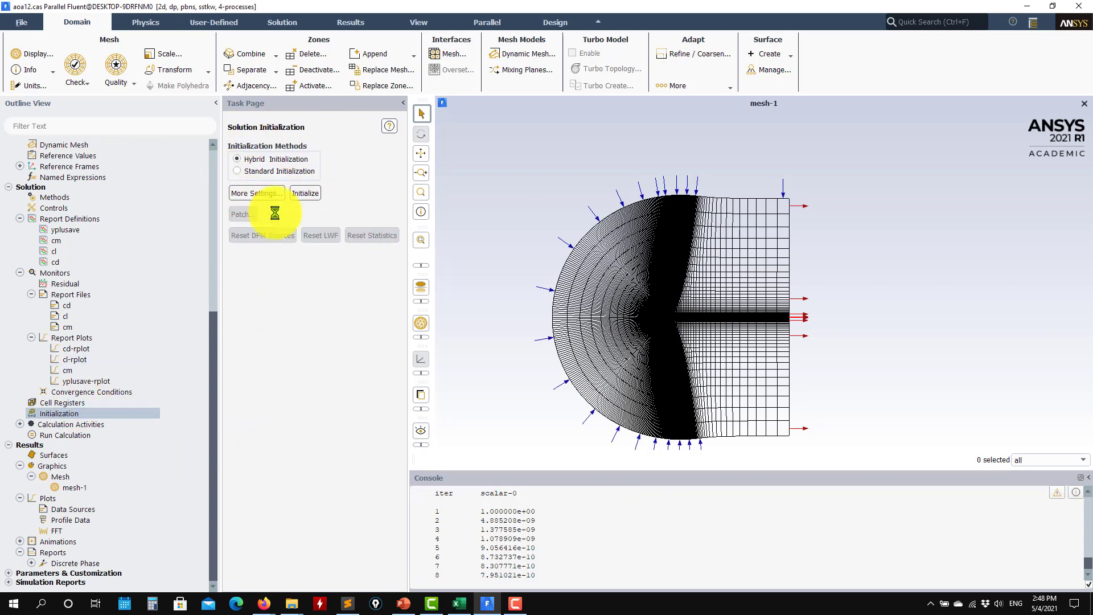
Step: Run the calculation with 10000 iterations and a reporting interval of 1
left_click(83, 436)
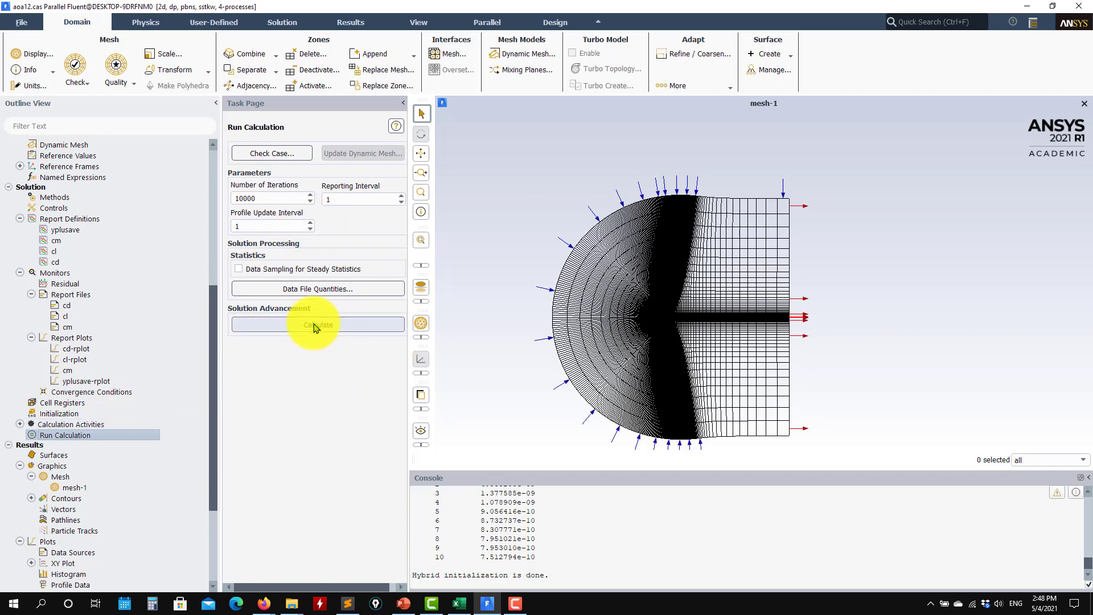
scroll(98, 219, "up", 8)
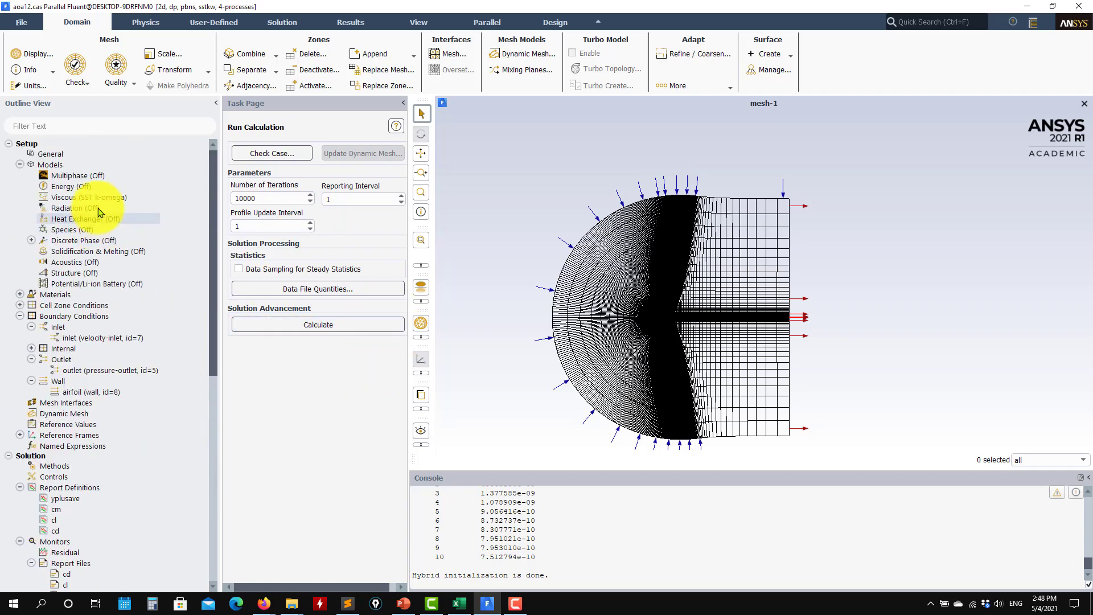
scroll(98, 222, "down", 10)
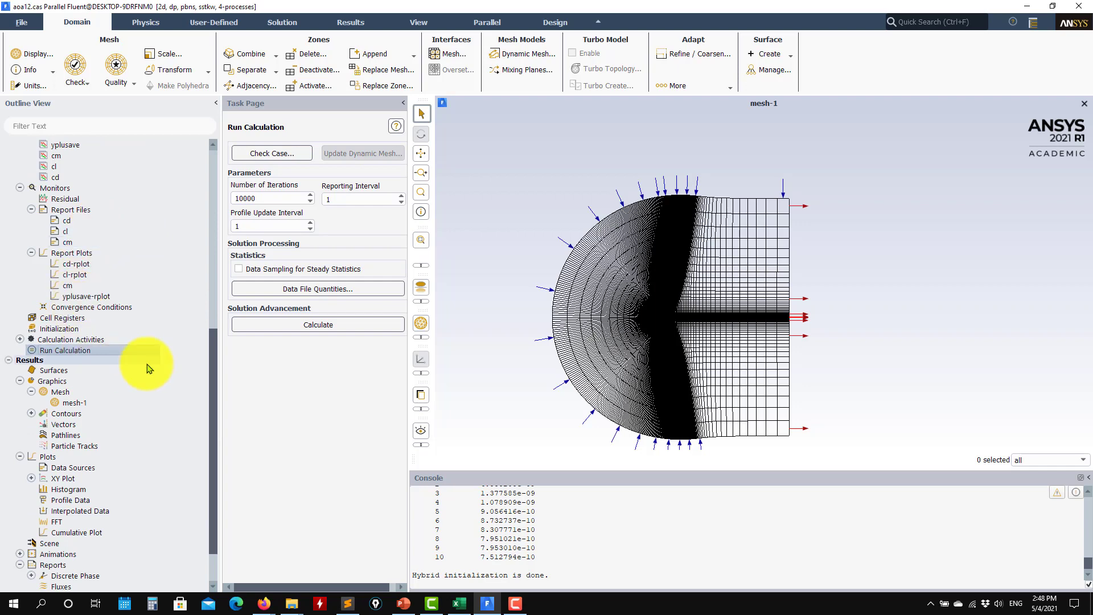
left_click(329, 328)
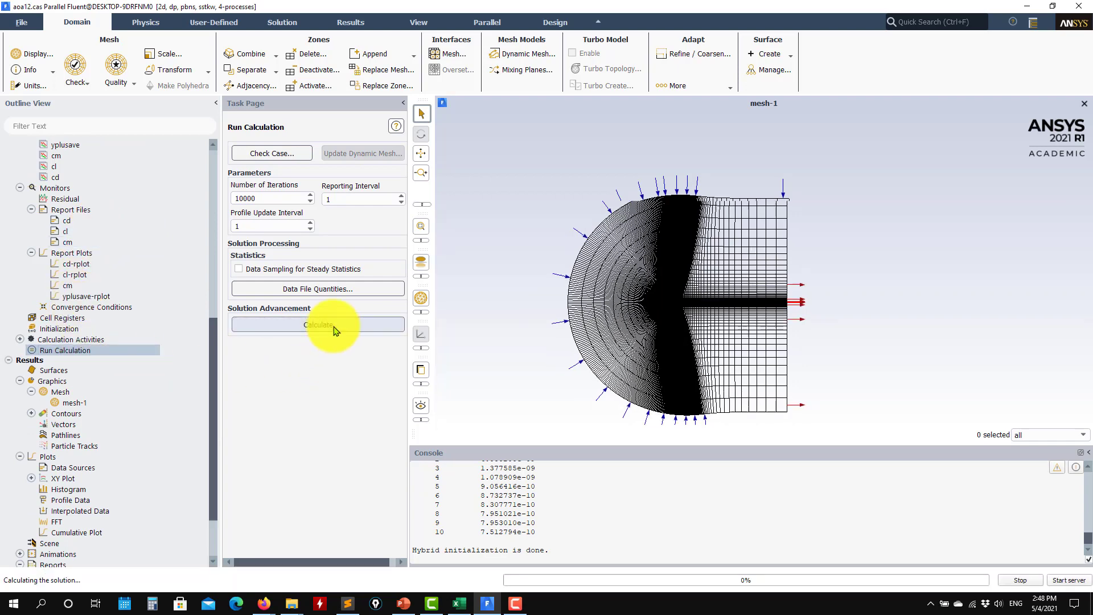
left_click(662, 303)
key("Return")
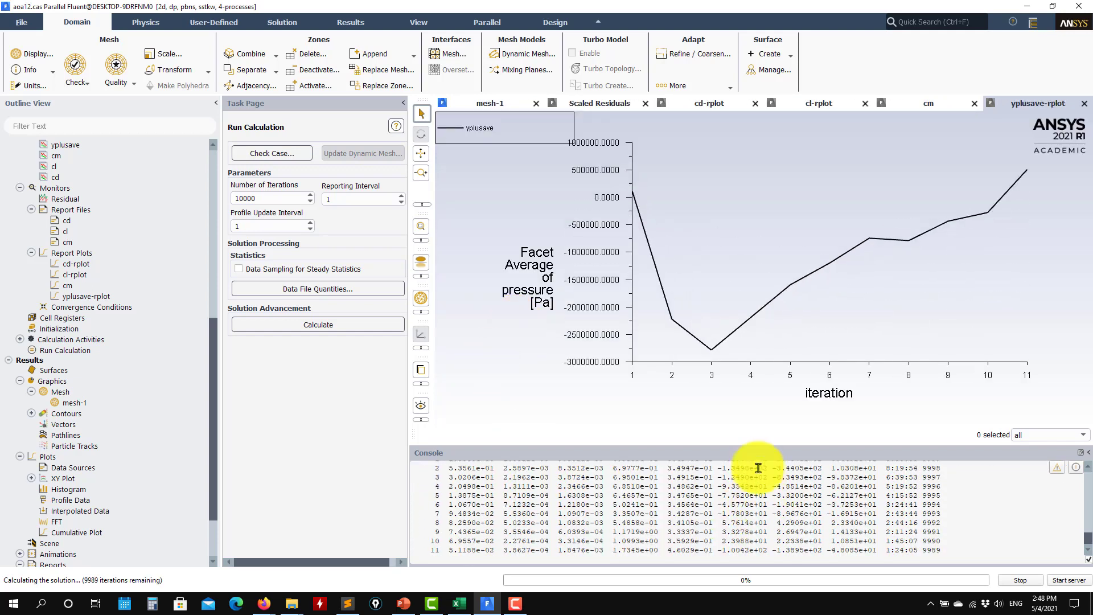
Step: Monitor the cd, cl, cm, yplusave and scaled residual plots until the calculation finishes, and dismiss the completion notice
left_click(709, 103)
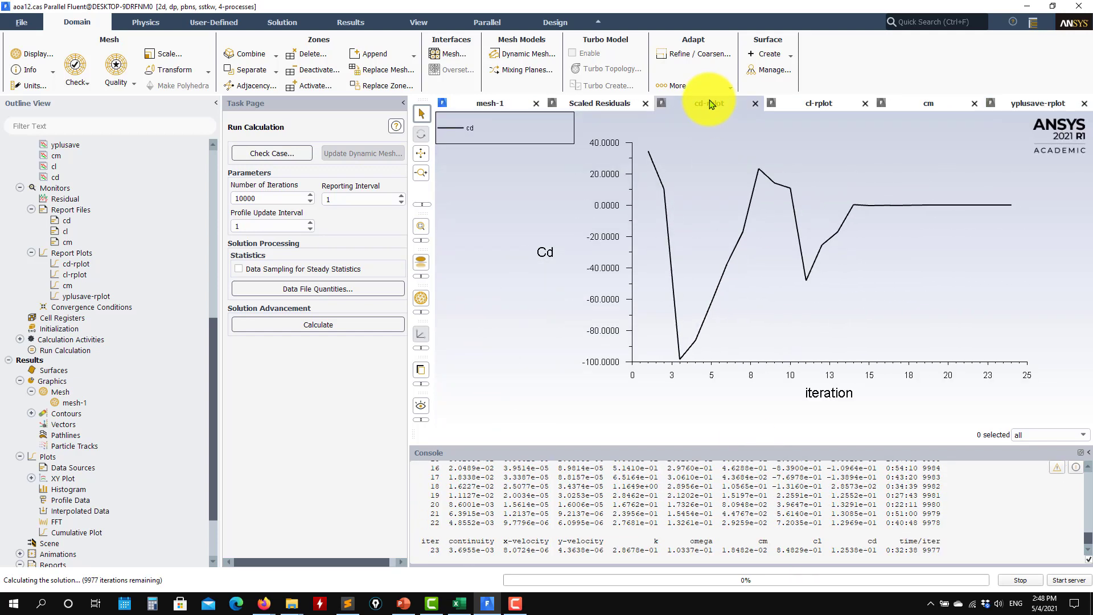
left_click(819, 103)
left_click(929, 105)
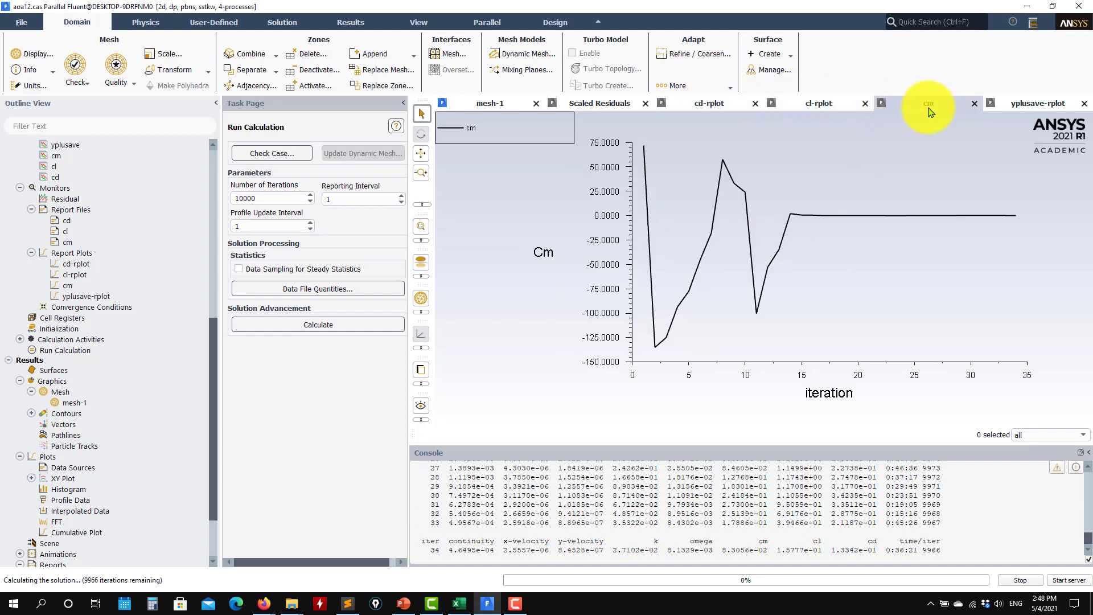
left_click(1019, 106)
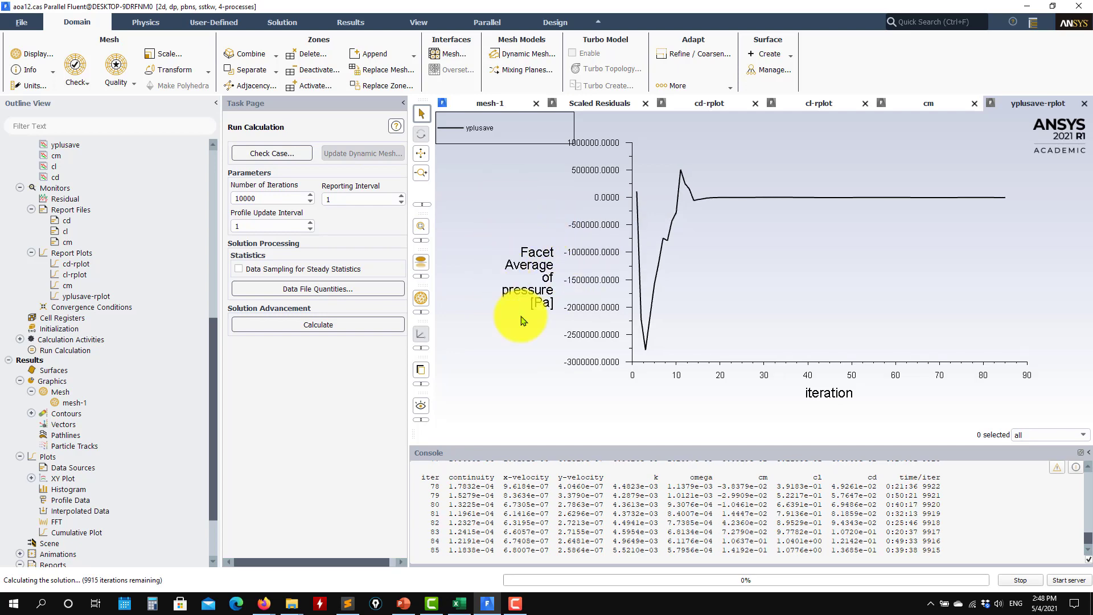
left_click(609, 103)
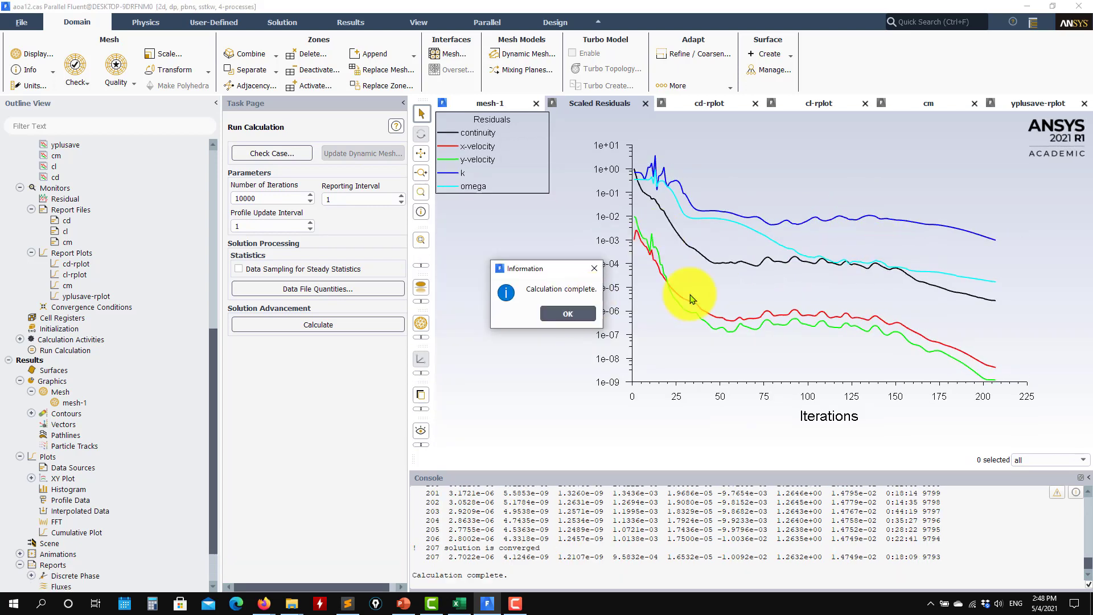
left_click(568, 315)
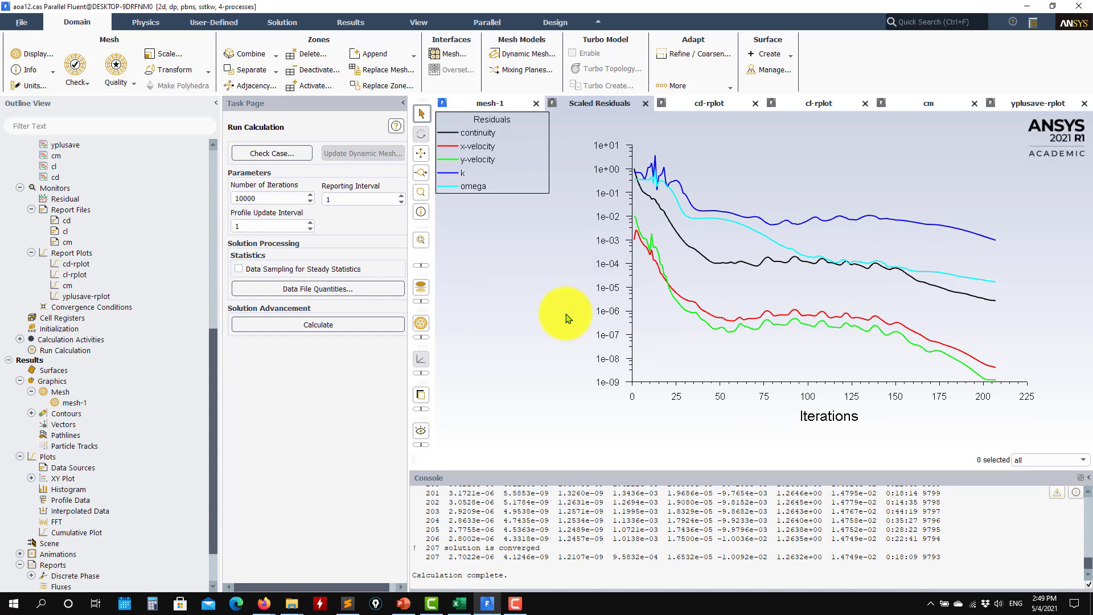
Step: Compare the completed cl, cm and cd histories with the scaled residuals to judge the solution's convergence
left_click(793, 105)
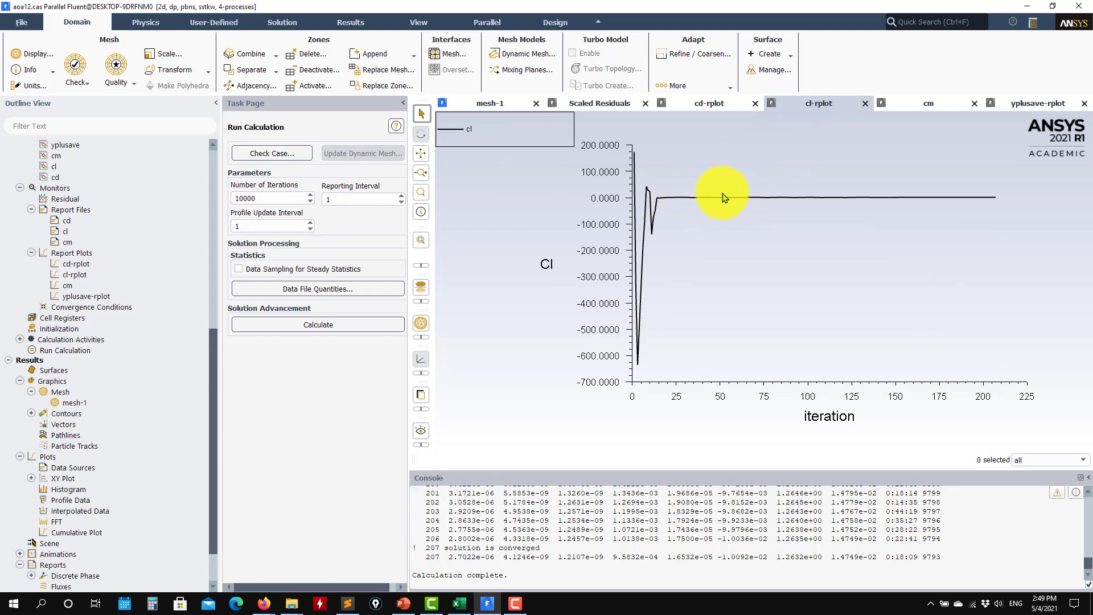
left_click(929, 103)
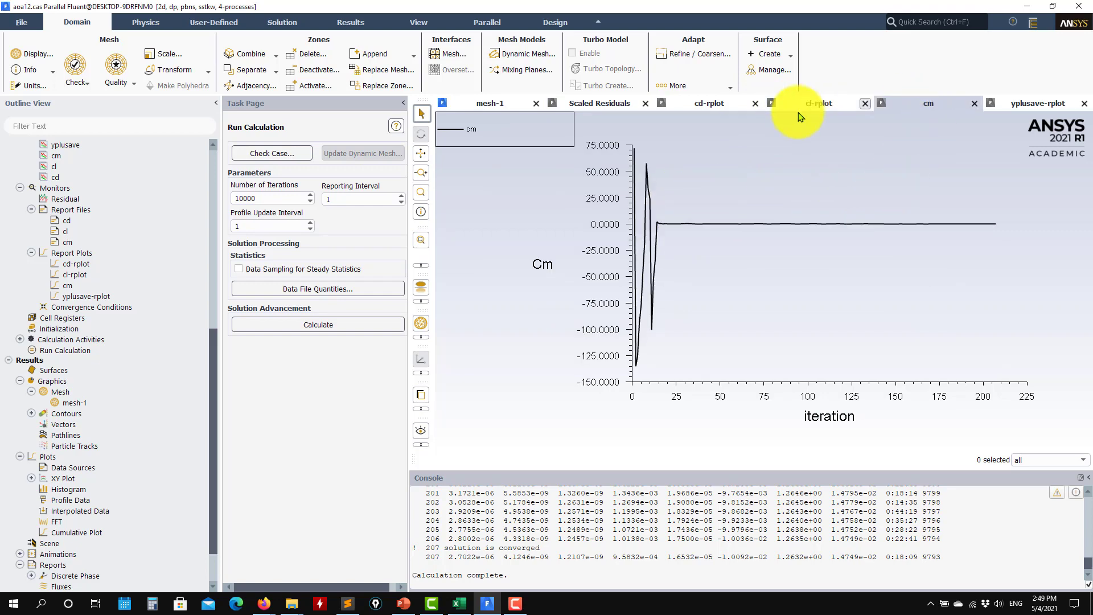
left_click(720, 104)
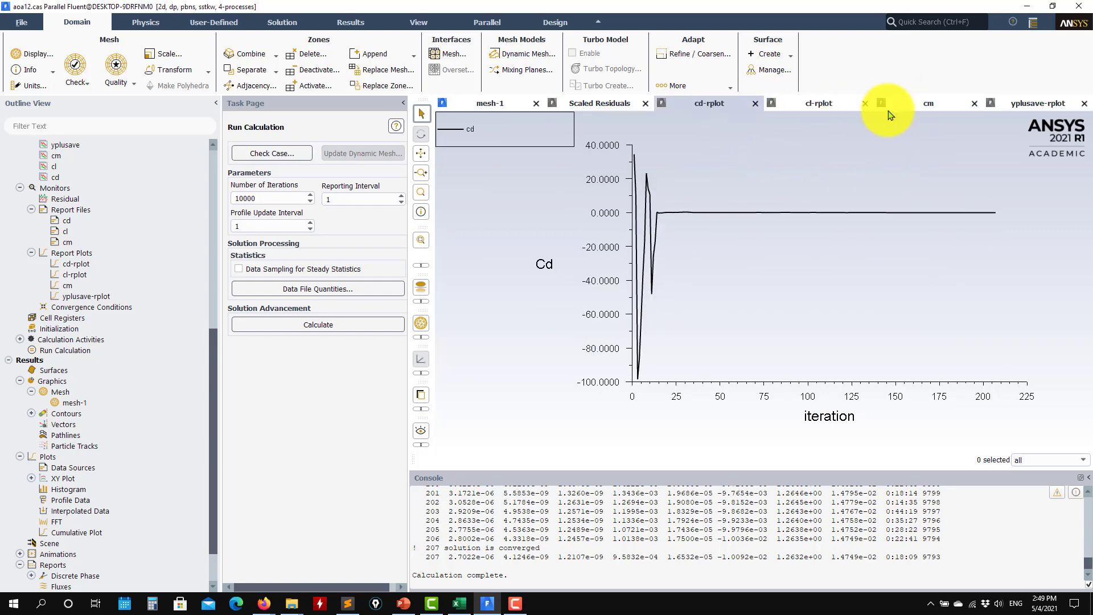
left_click(618, 103)
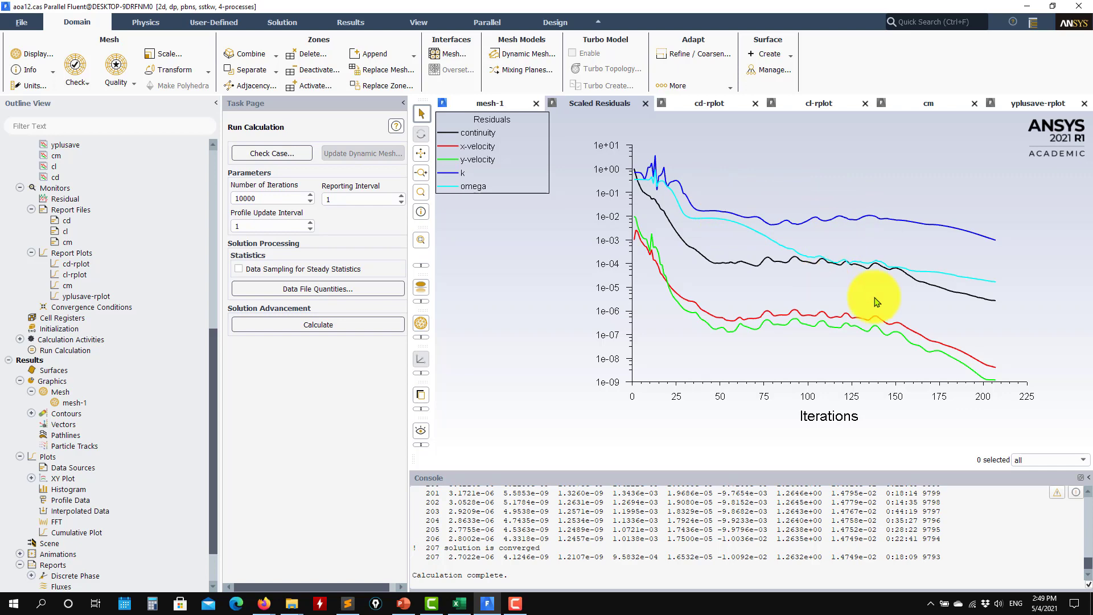
left_click(934, 103)
left_click(829, 102)
left_click(720, 105)
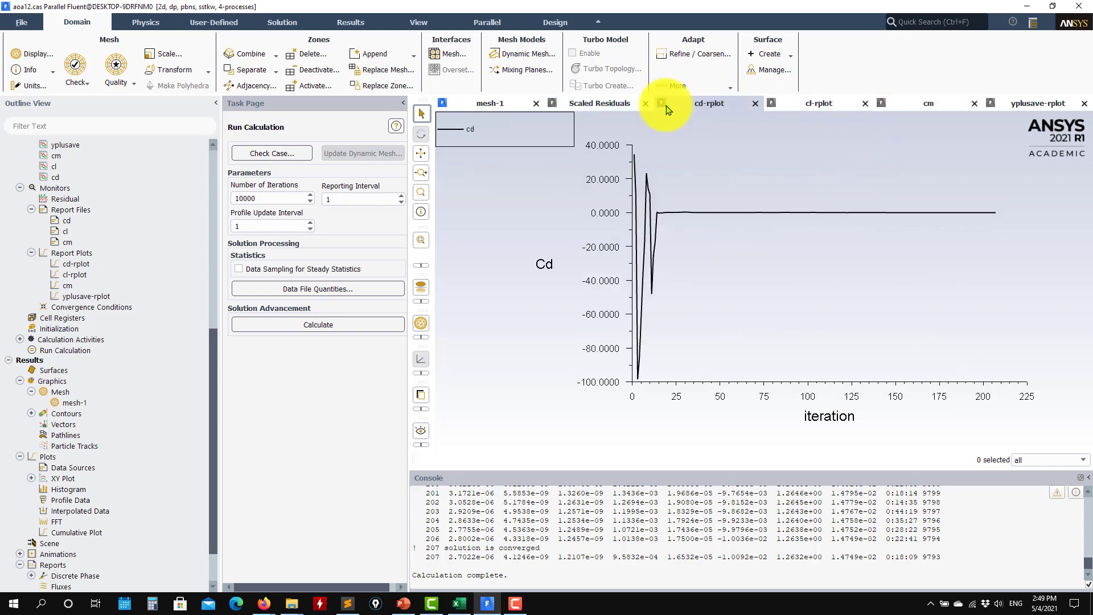
left_click(599, 104)
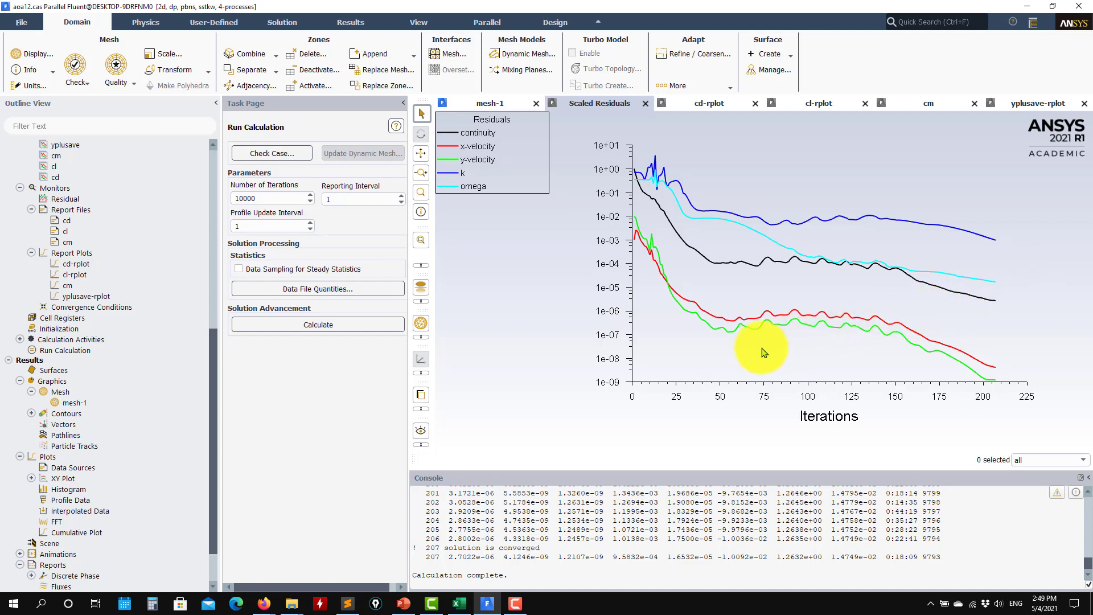
Step: Save and display a filled static pressure contour named contour-1 on fluid-1 with banded coloring
left_click(31, 414)
double_click(79, 424)
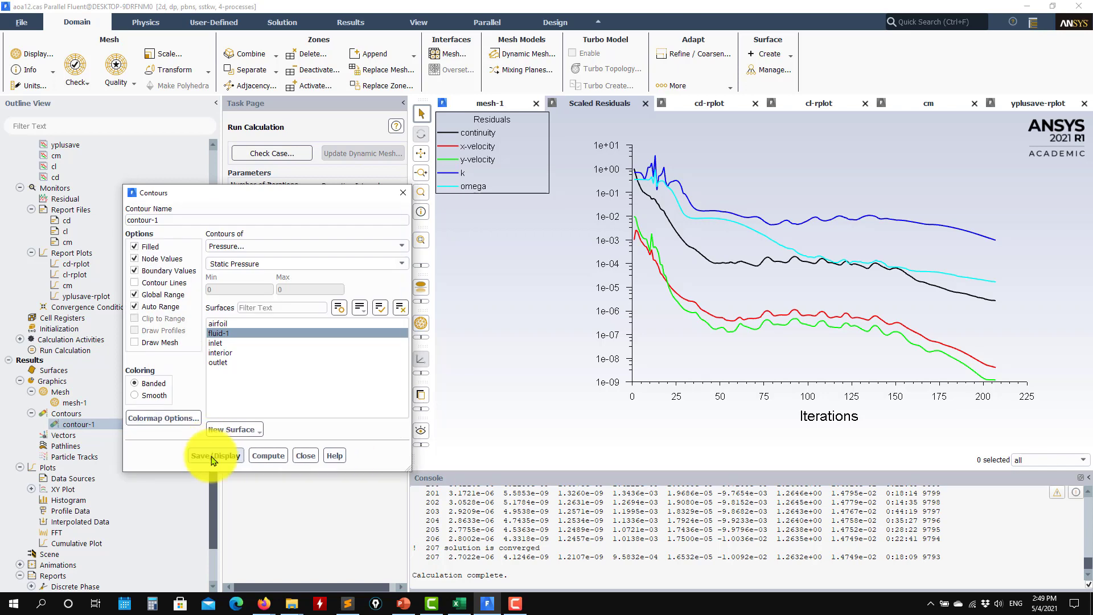
left_click(213, 457)
scroll(671, 320, "up", 2)
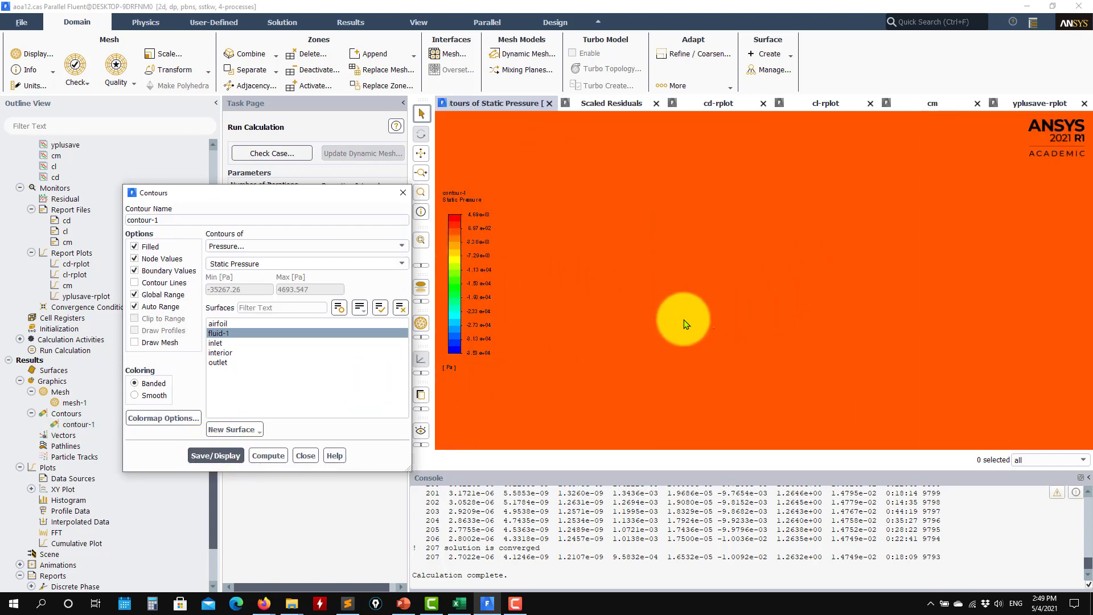
scroll(805, 422, "down", 4)
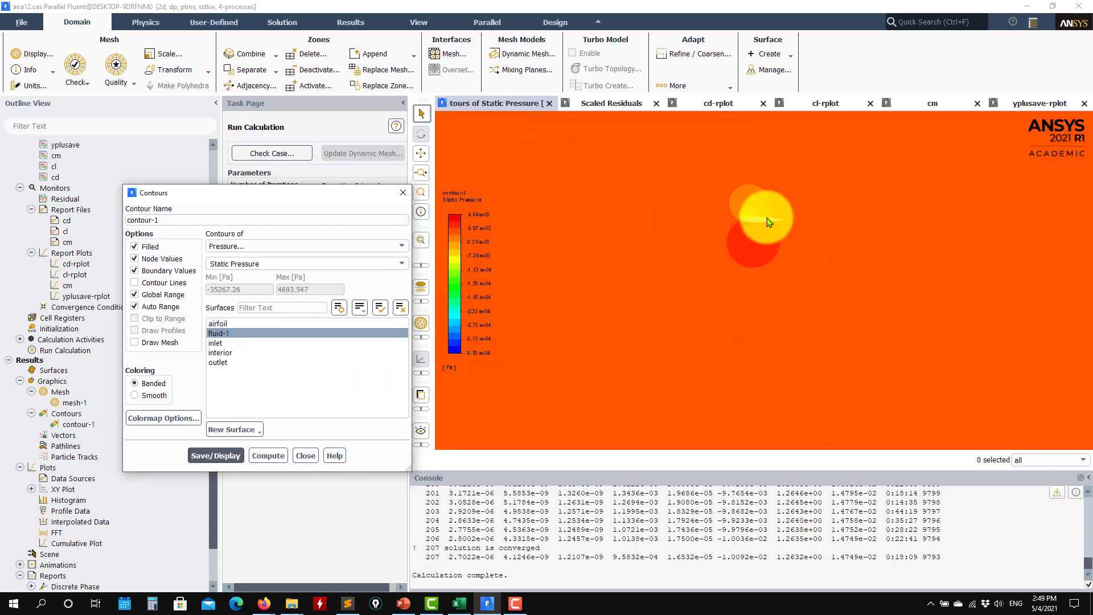
Step: Redisplay contour-1 with smooth coloring and inspect the pressure field around the airfoil and across the C-shaped domain
left_click(135, 395)
left_click(215, 456)
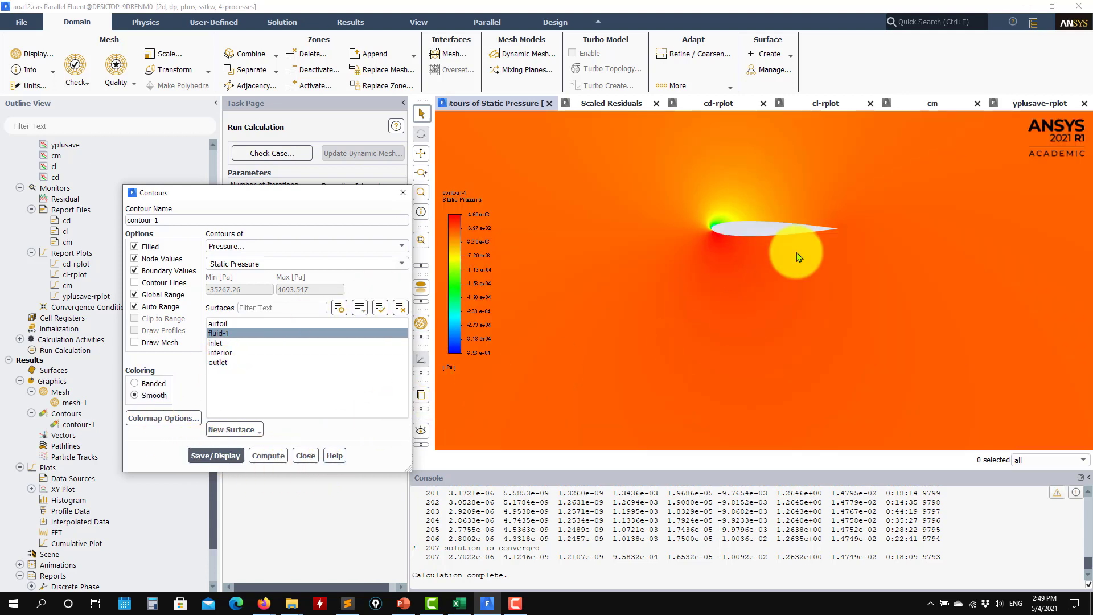
scroll(797, 252, "down", 5)
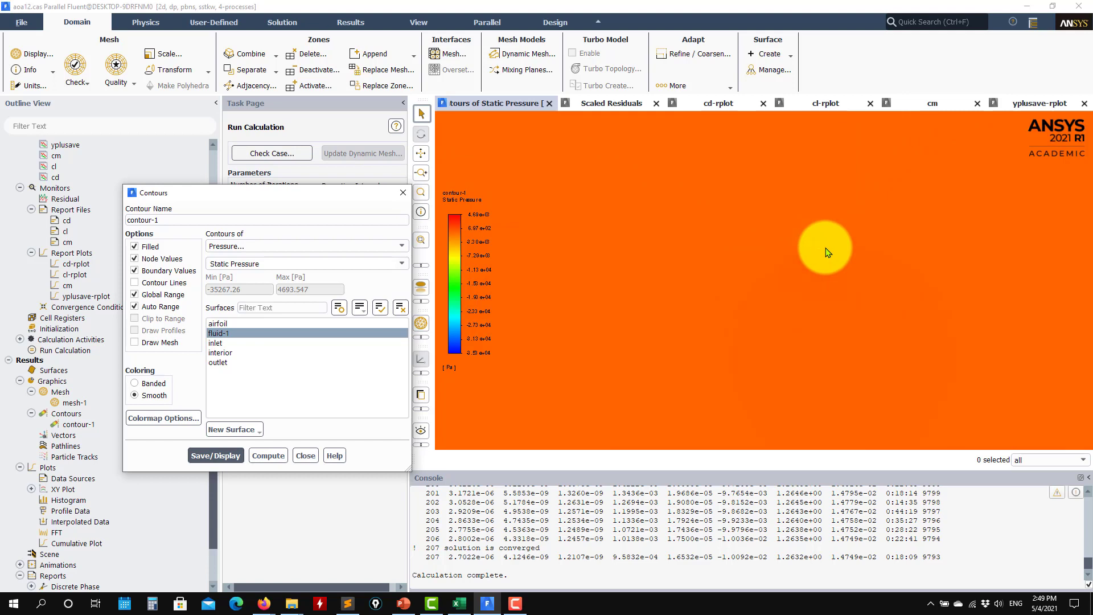
scroll(828, 253, "down", 5)
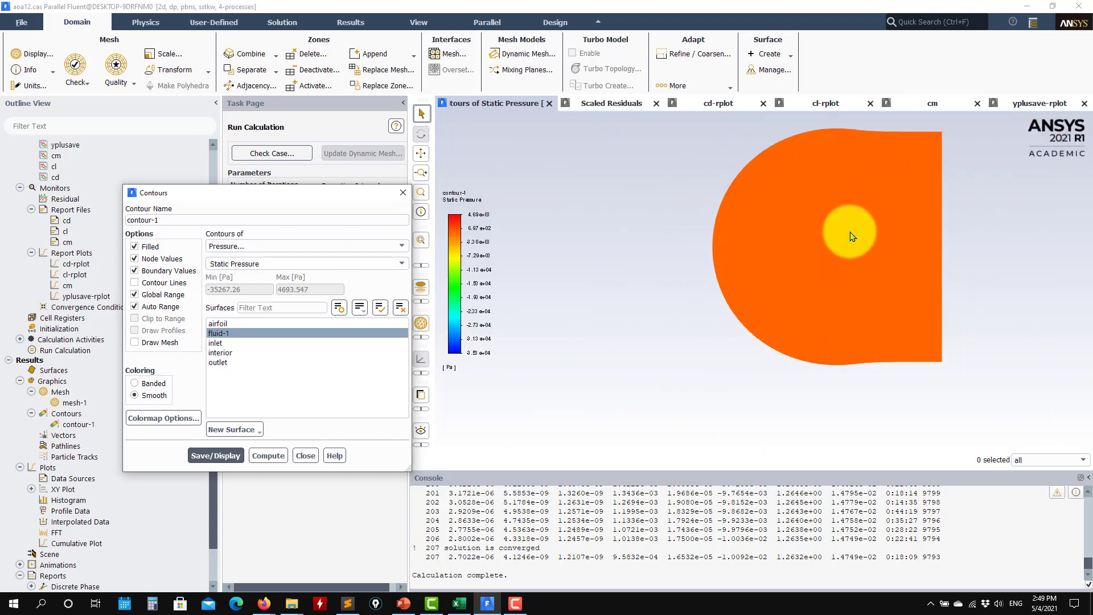
scroll(851, 242, "up", 5)
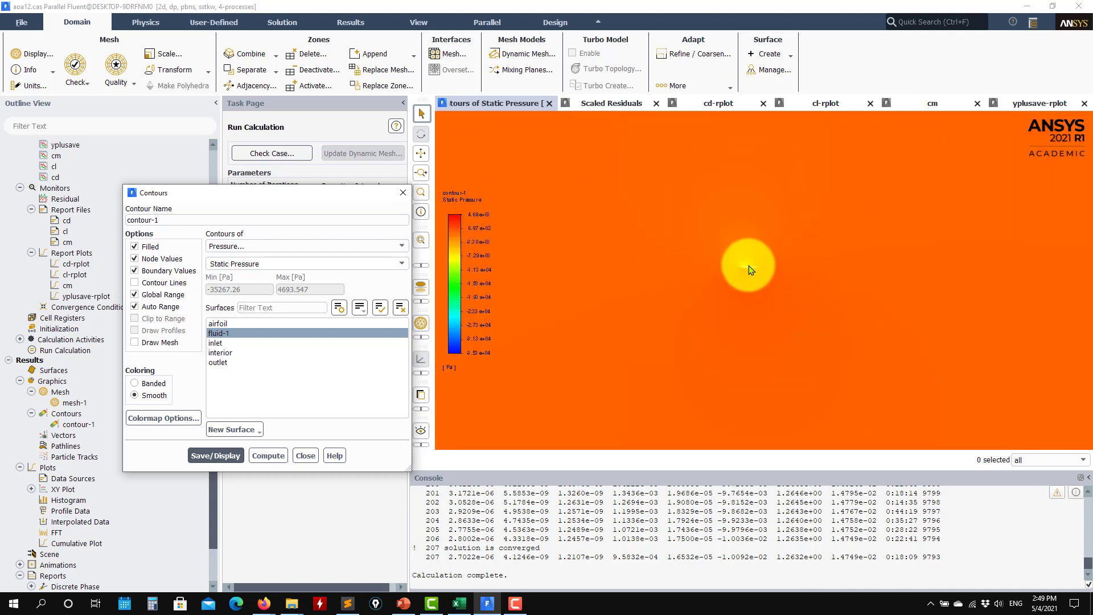
Step: Switch contour-1 to velocity magnitude on fluid-1, display it, and inspect the flow around the airfoil and its wake
scroll(748, 271, "up", 3)
scroll(742, 242, "up", 2)
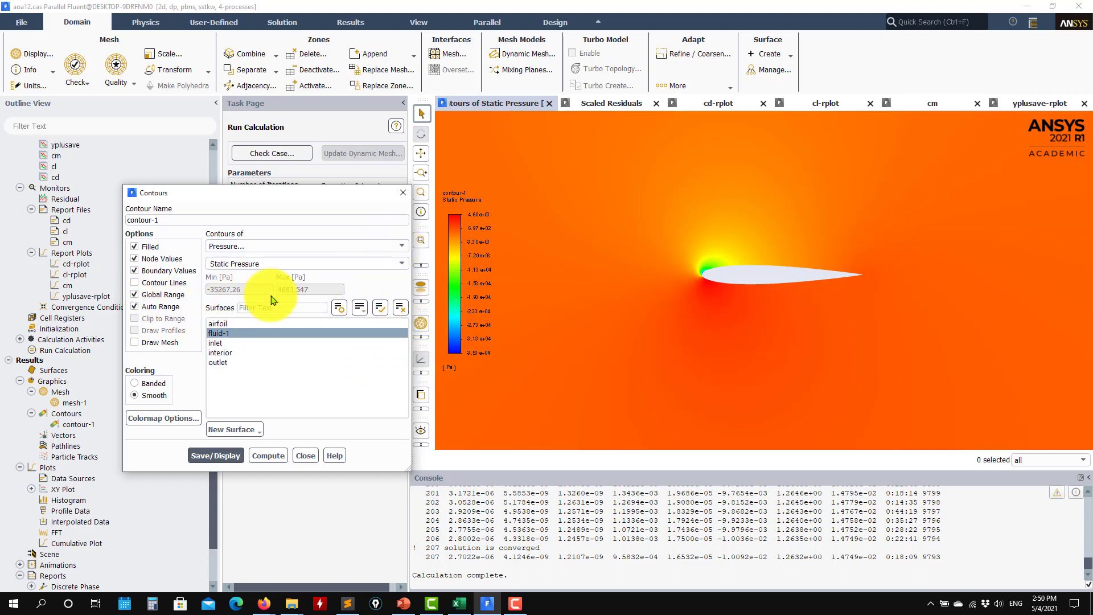
left_click(403, 246)
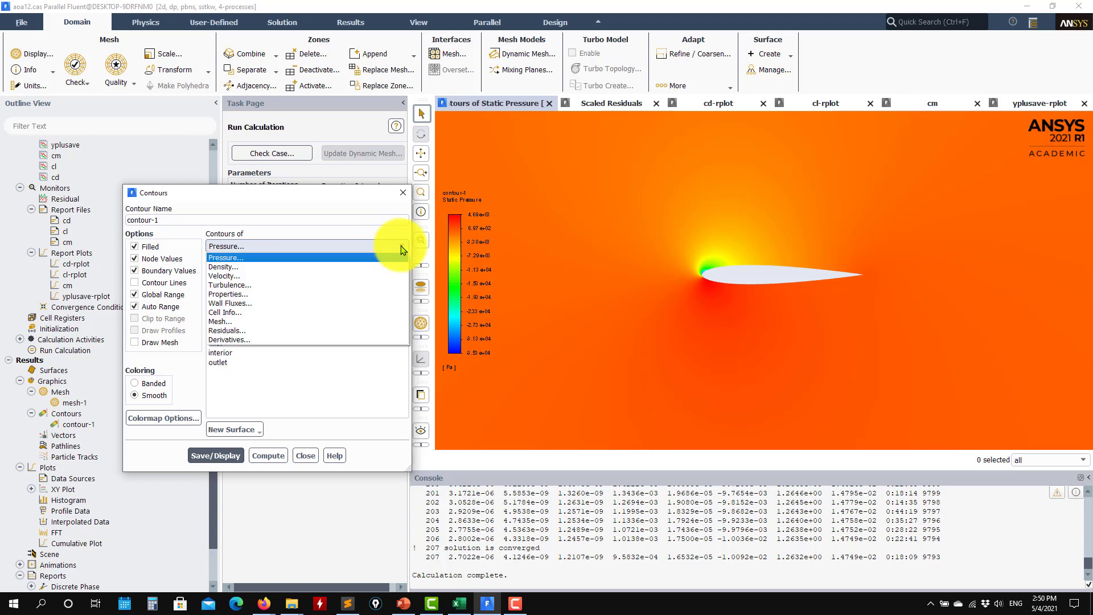
left_click(285, 272)
left_click(224, 456)
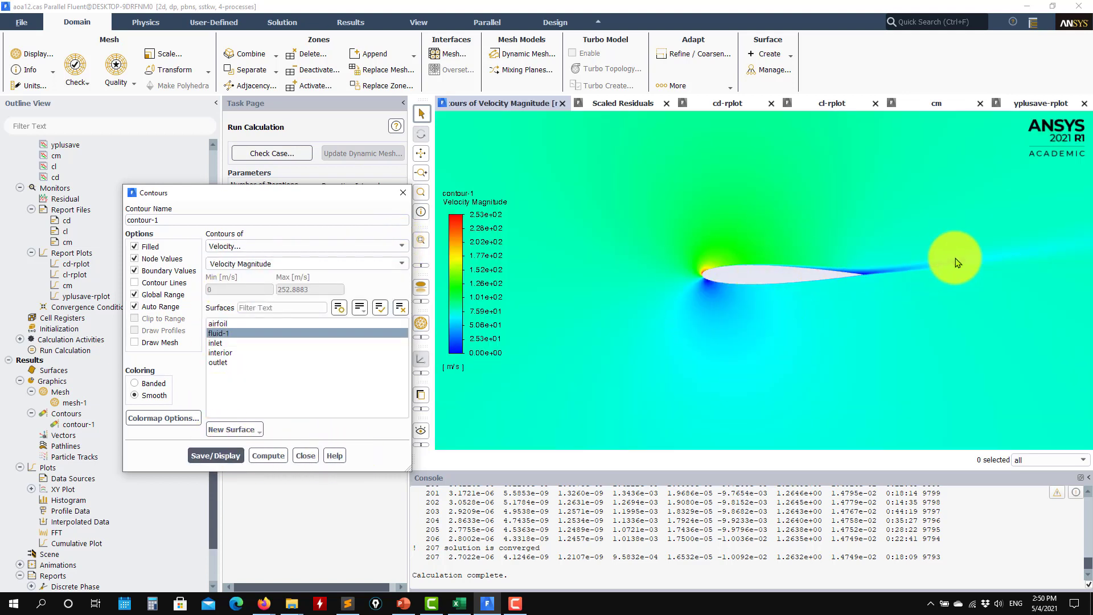
left_click(306, 456)
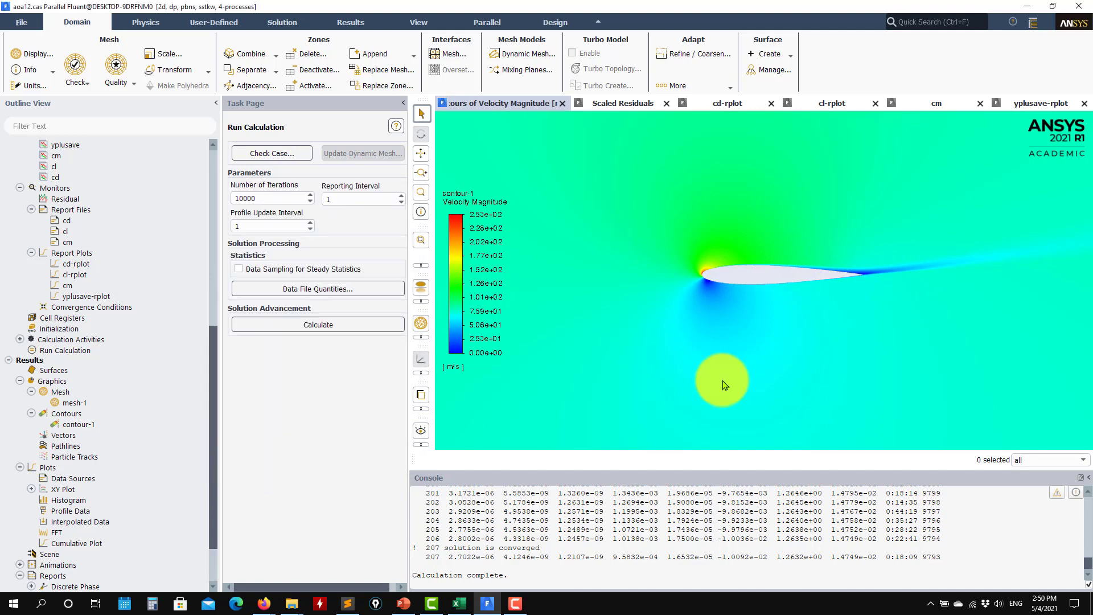
scroll(983, 318, "down", 5)
scroll(1078, 346, "up", 6)
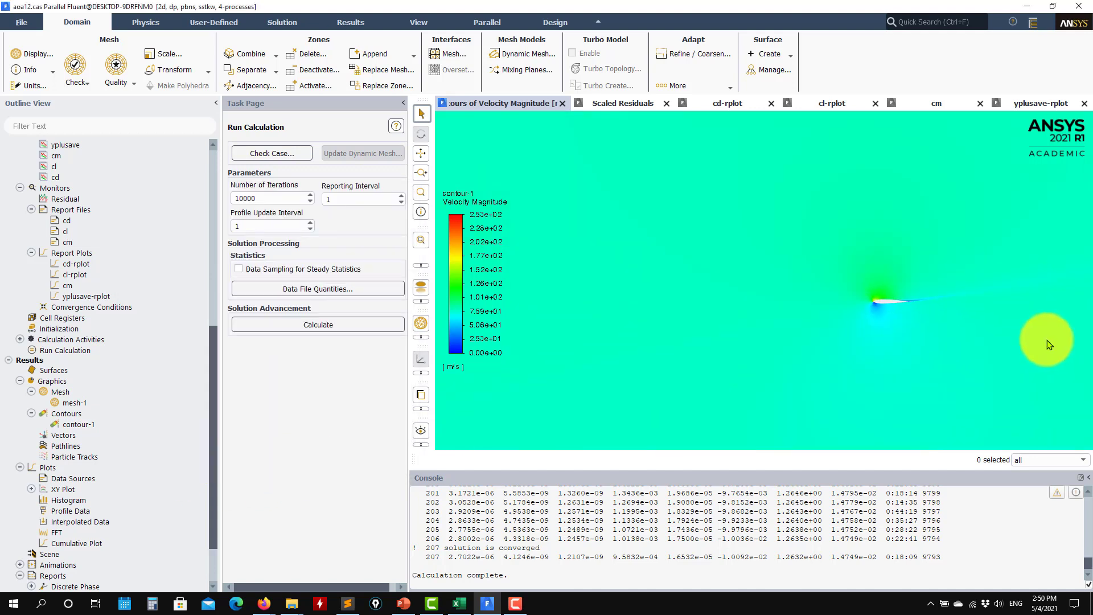
Step: Plot xy-plot-1 of Wall Yplus against position along the airfoil surface, and close its settings
left_click(30, 489)
double_click(77, 499)
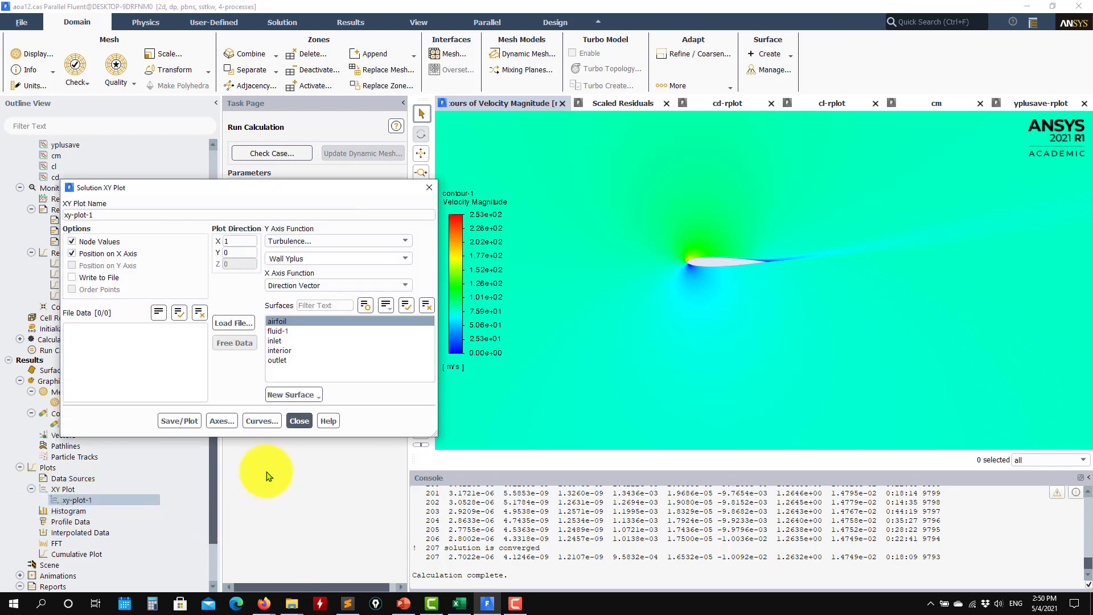
left_click(179, 427)
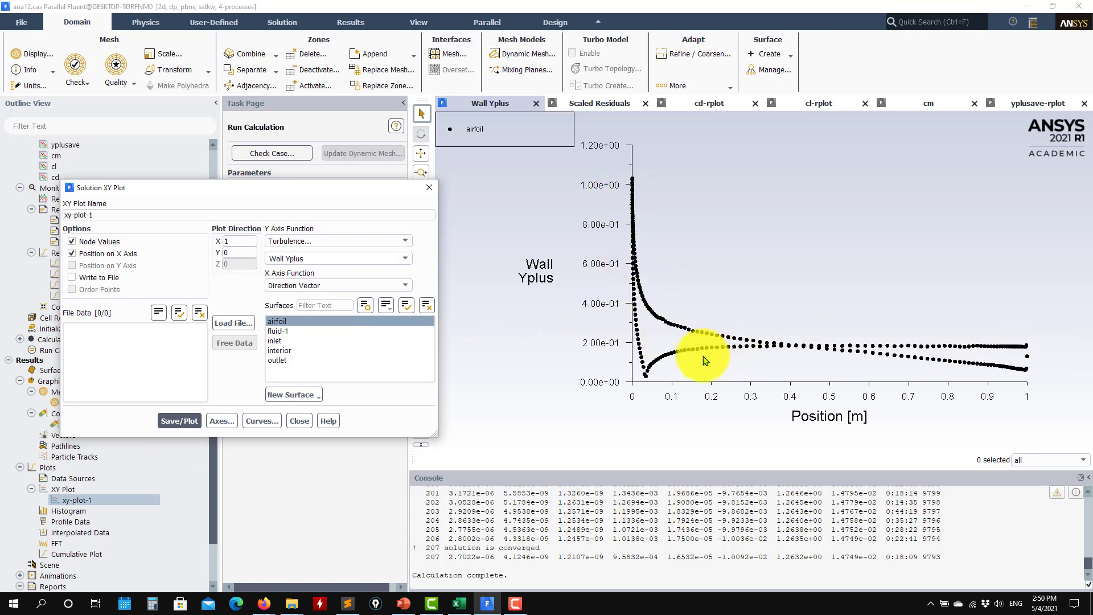
left_click(300, 421)
Step: Reopen contour-1 and redisplay the velocity magnitude to examine the flow close to the airfoil
double_click(81, 427)
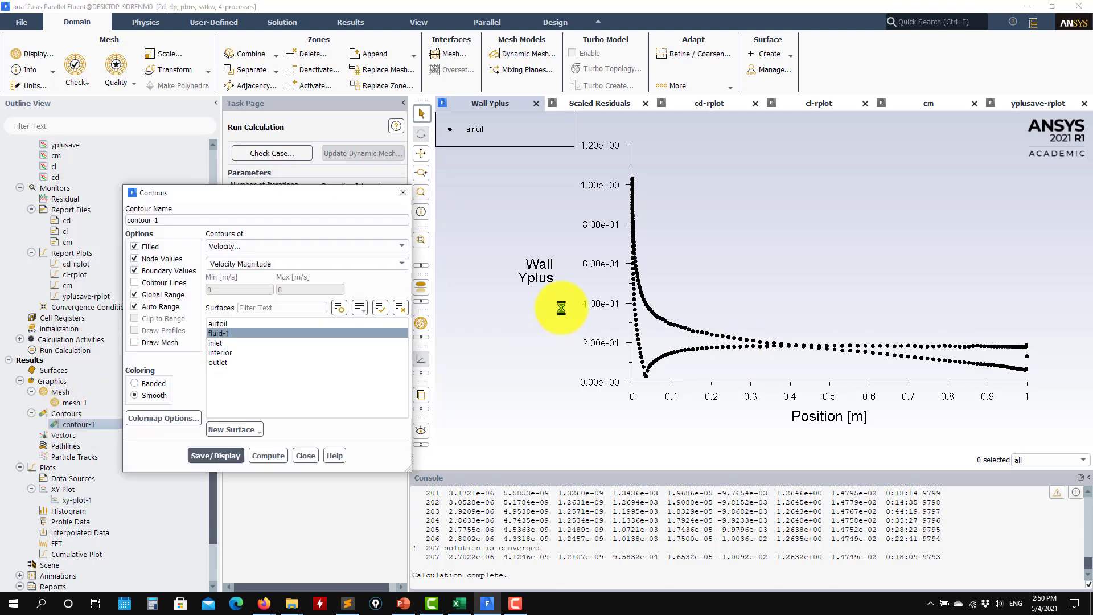
left_click(216, 456)
scroll(719, 267, "up", 5)
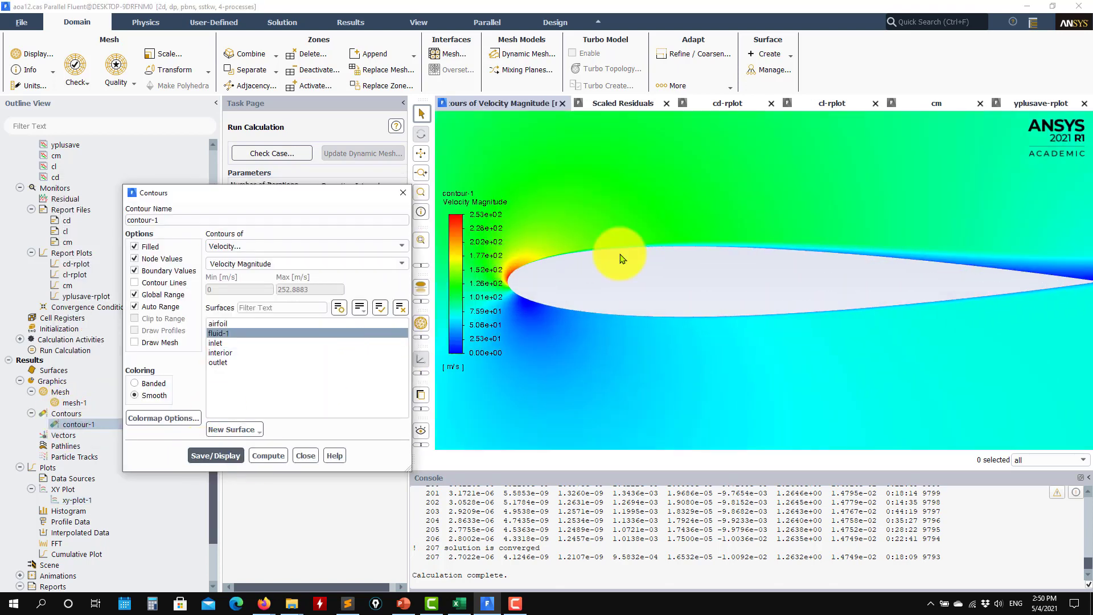
Step: Change contour-1 to Turbulent Kinetic Energy (k), display it, and inspect the boundary layer along the airfoil's upper surface
left_click(402, 246)
left_click(226, 340)
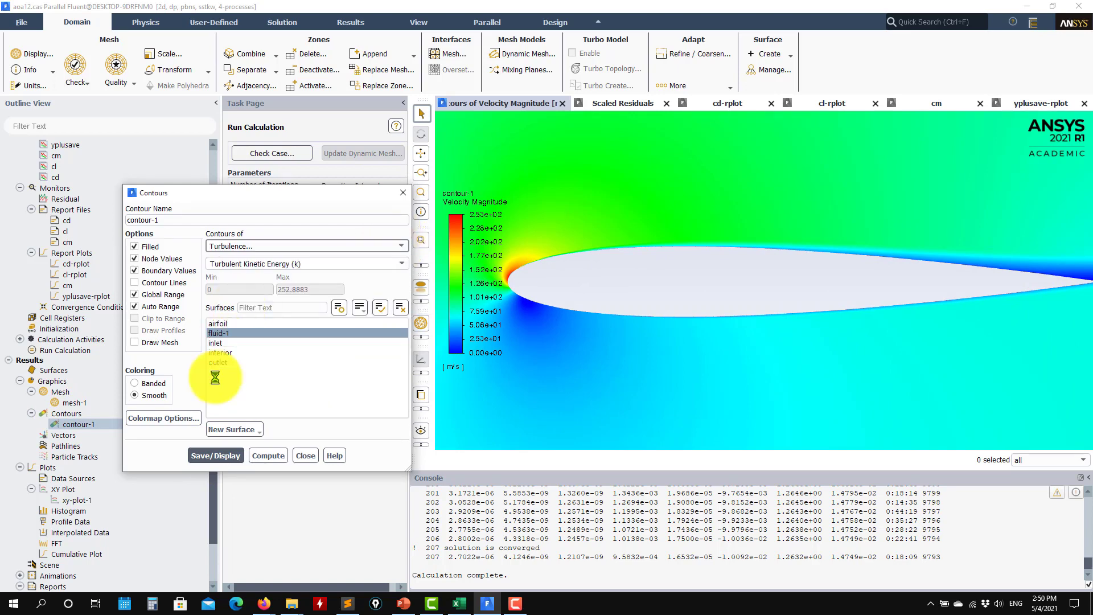
left_click(215, 455)
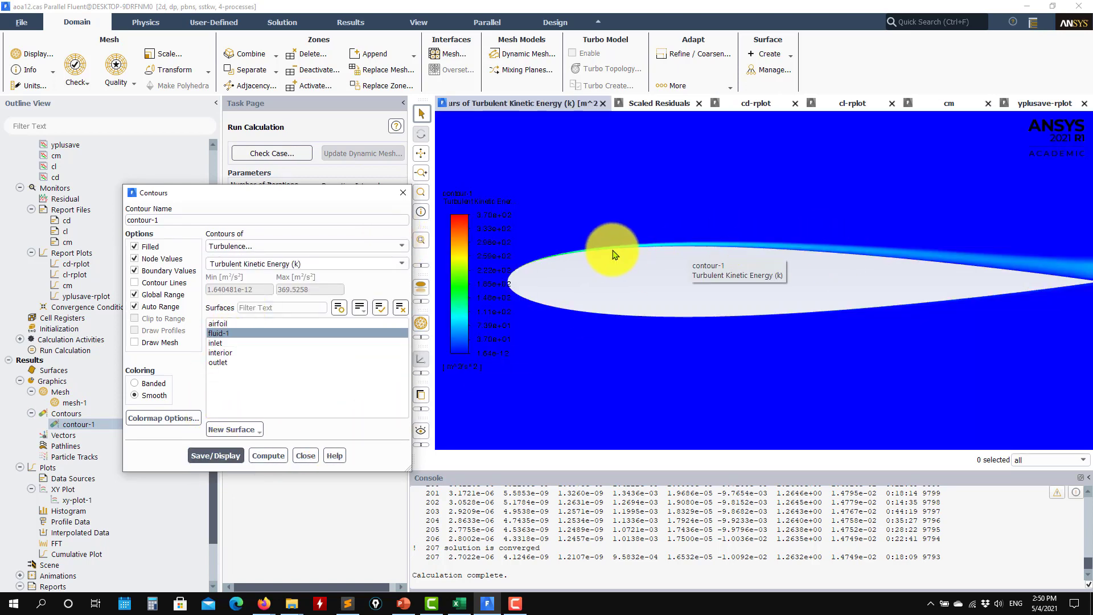
scroll(726, 251, "up", 3)
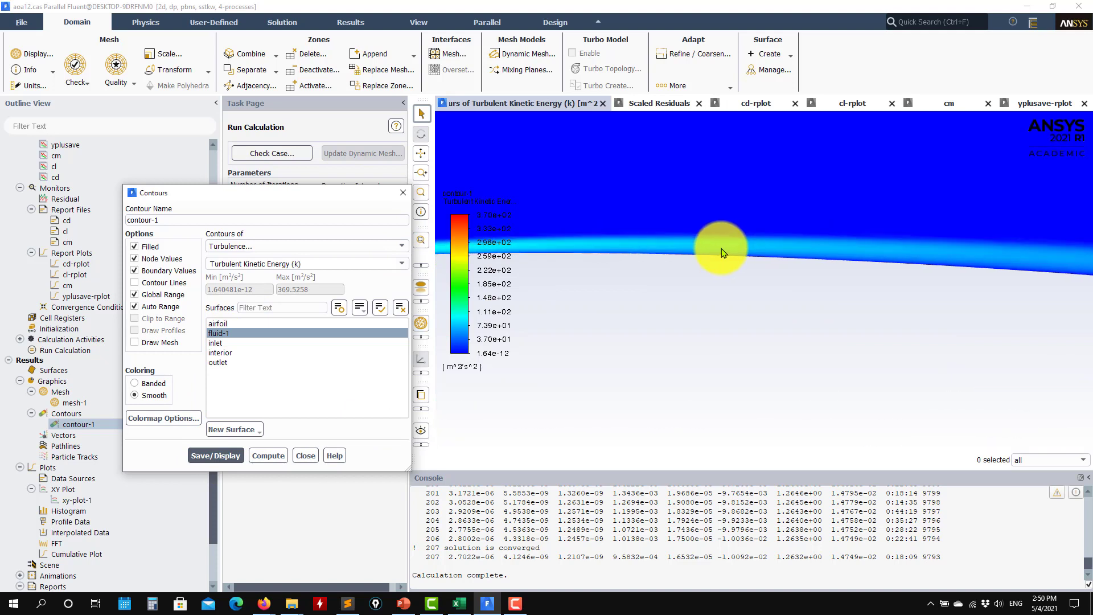
scroll(722, 251, "up", 1)
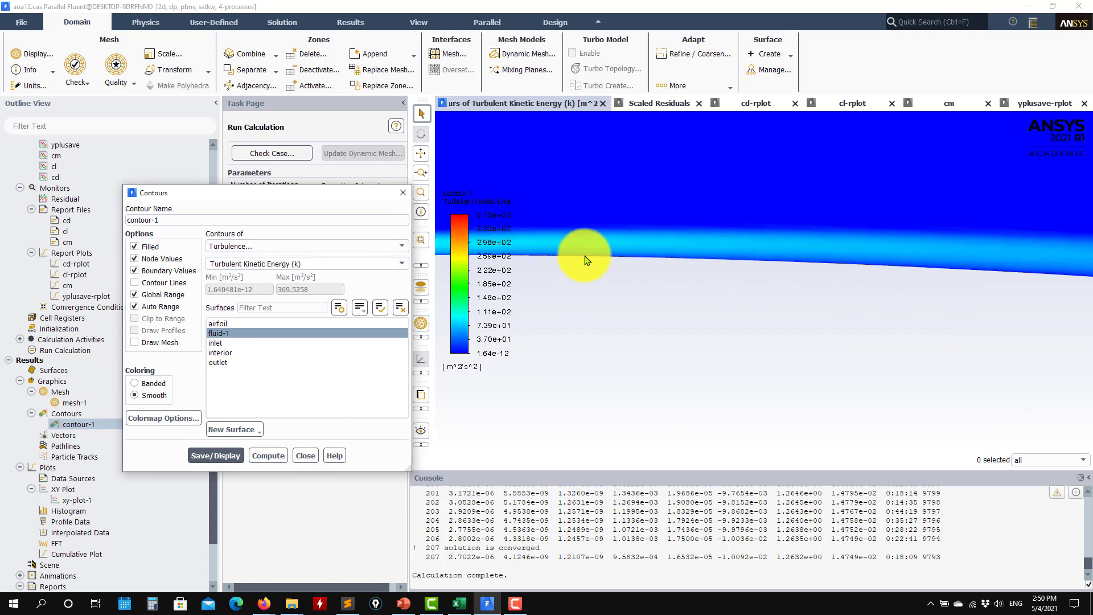
scroll(821, 251, "up", 2)
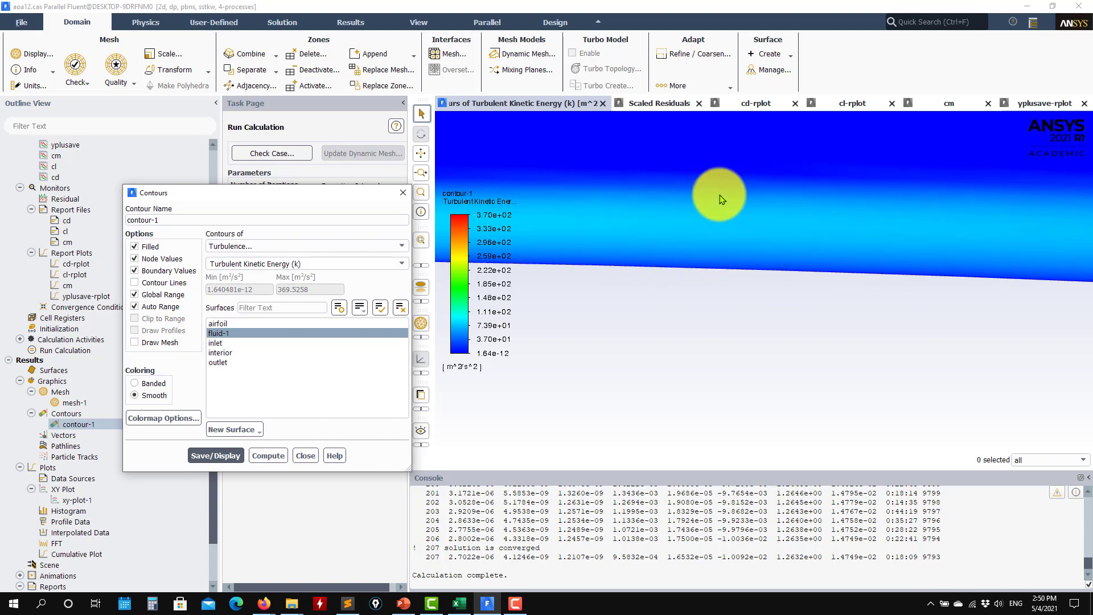
scroll(709, 206, "up", 2)
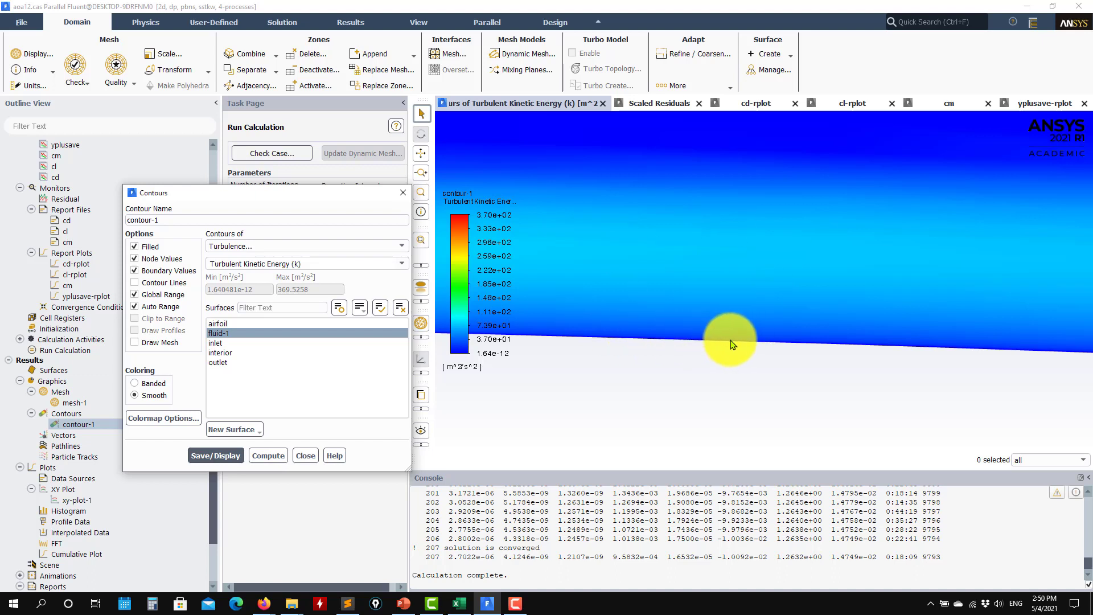
Step: Disable the automatic range, set the contour maximum to 50, and redisplay the turbulent kinetic energy in the upper boundary layer
left_click(134, 306)
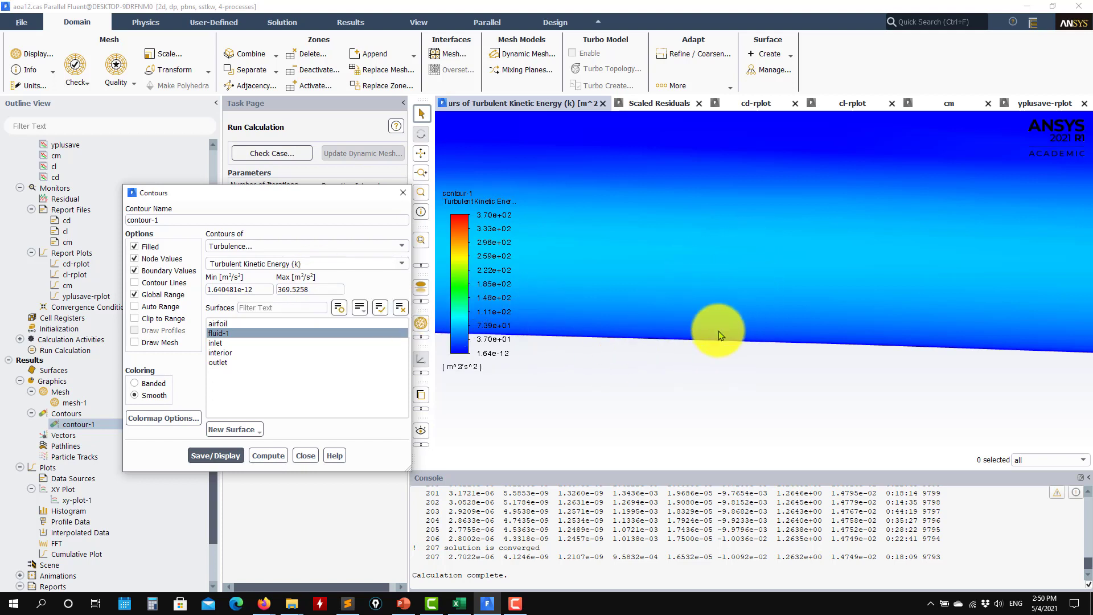
left_click_drag(342, 290, 216, 296)
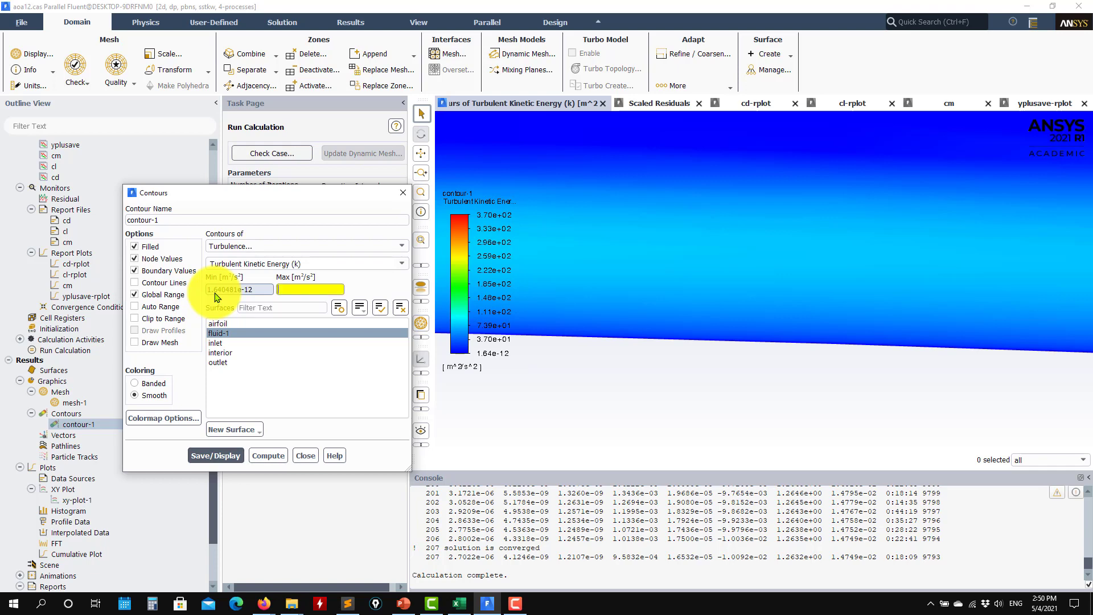
left_click(215, 455)
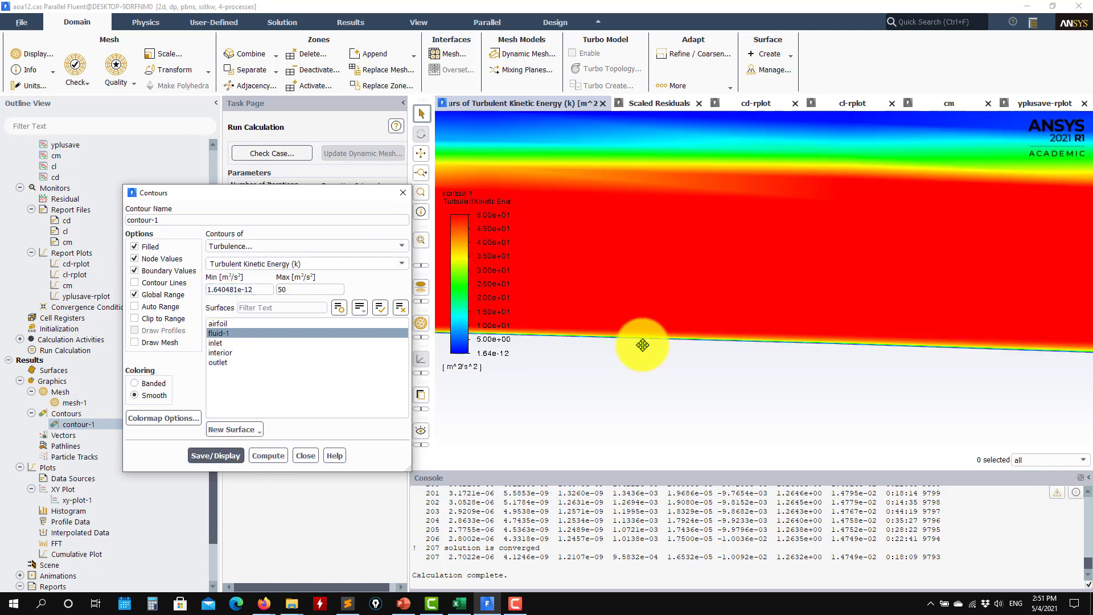
middle_click_drag(642, 279, 774, 317)
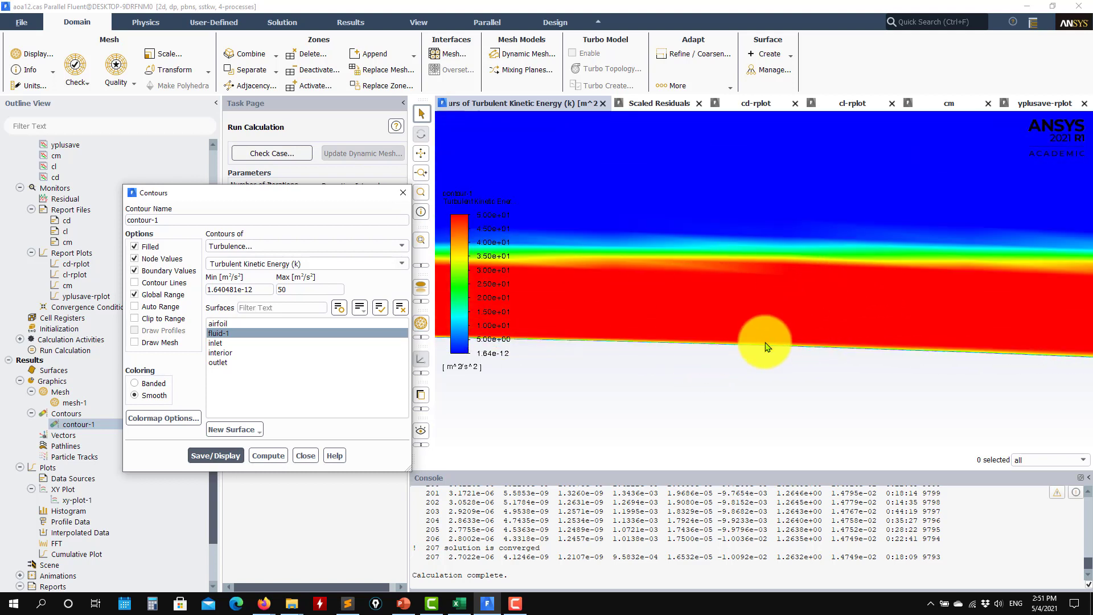
middle_click_drag(770, 337, 898, 405)
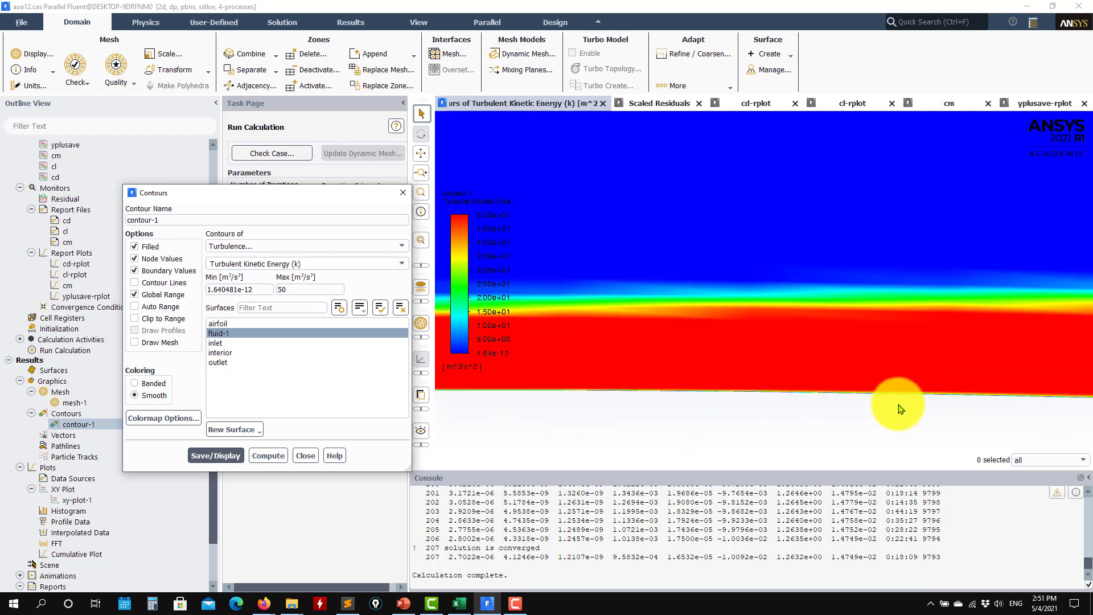
Step: Change contour-1 to the Turbulent Viscosity Ratio and display it on fluid-1
left_click(401, 246)
left_click(296, 284)
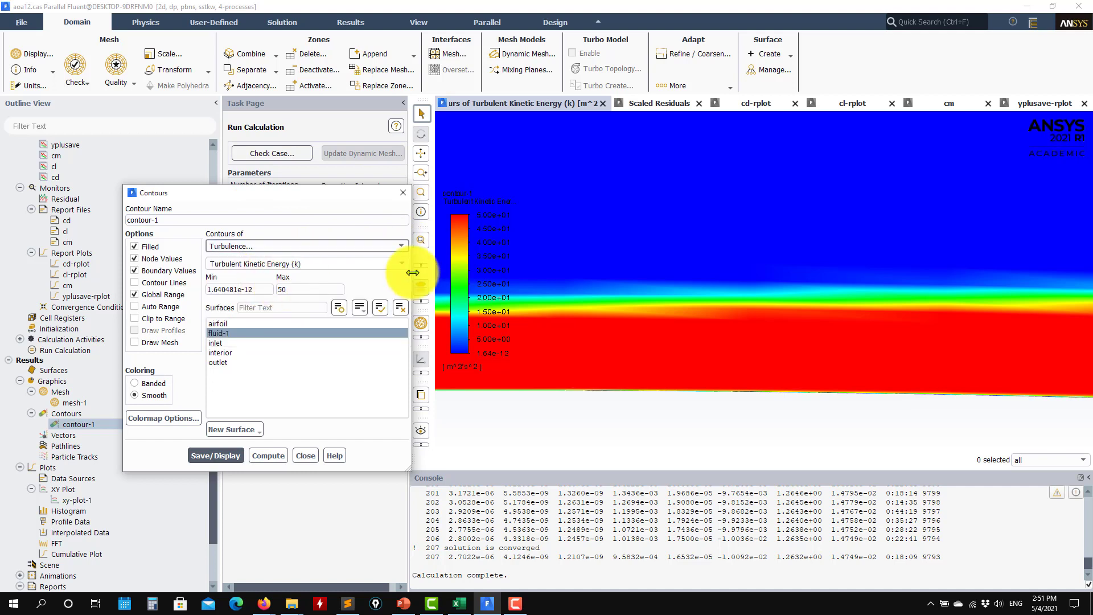
left_click(402, 264)
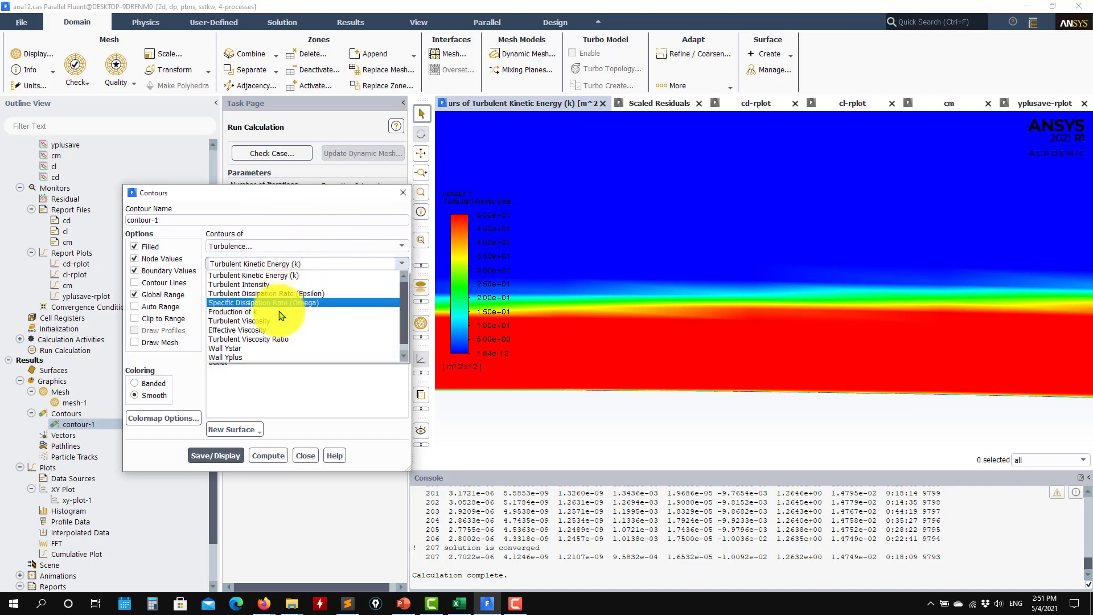
left_click(267, 339)
left_click(216, 443)
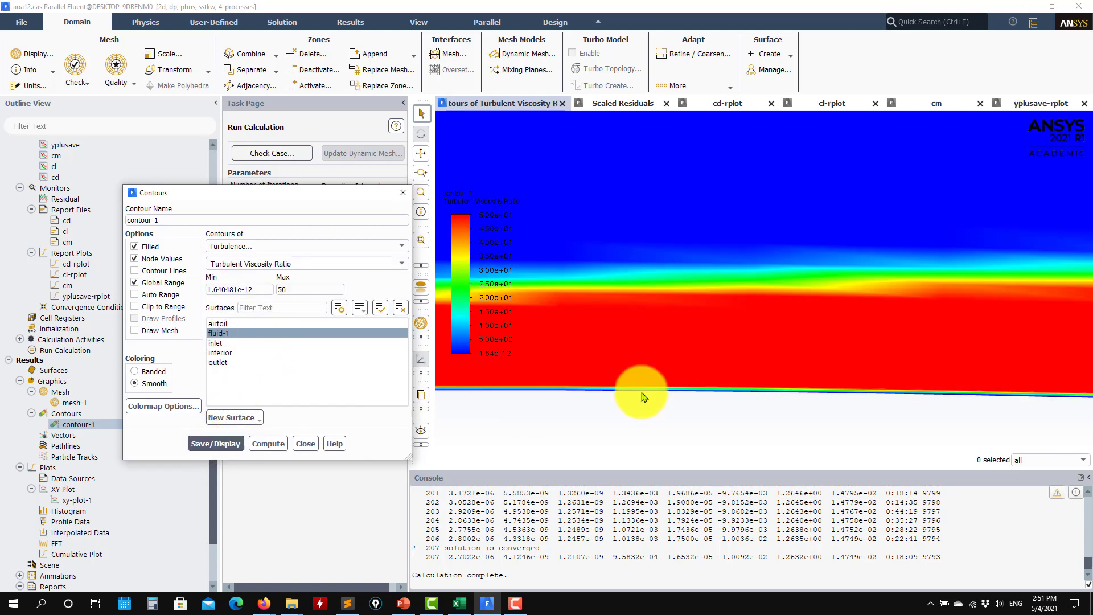
Step: Examine the turbulent viscosity ratio in the wake, around the leading edge, and within the upper-surface boundary layer
scroll(733, 391, "down", 5)
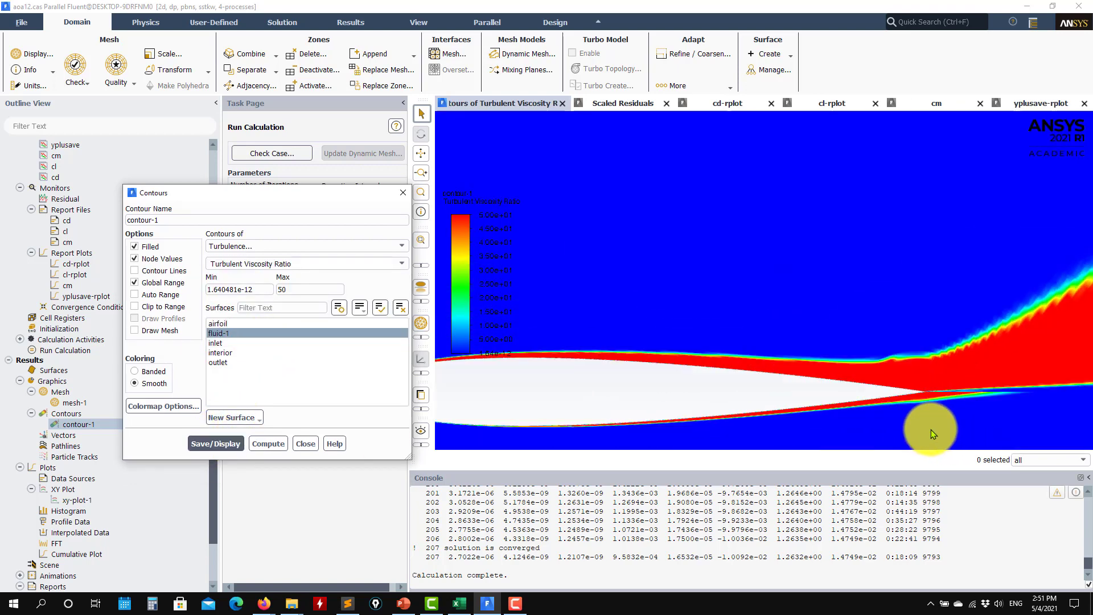
scroll(929, 428, "down", 7)
scroll(930, 428, "up", 10)
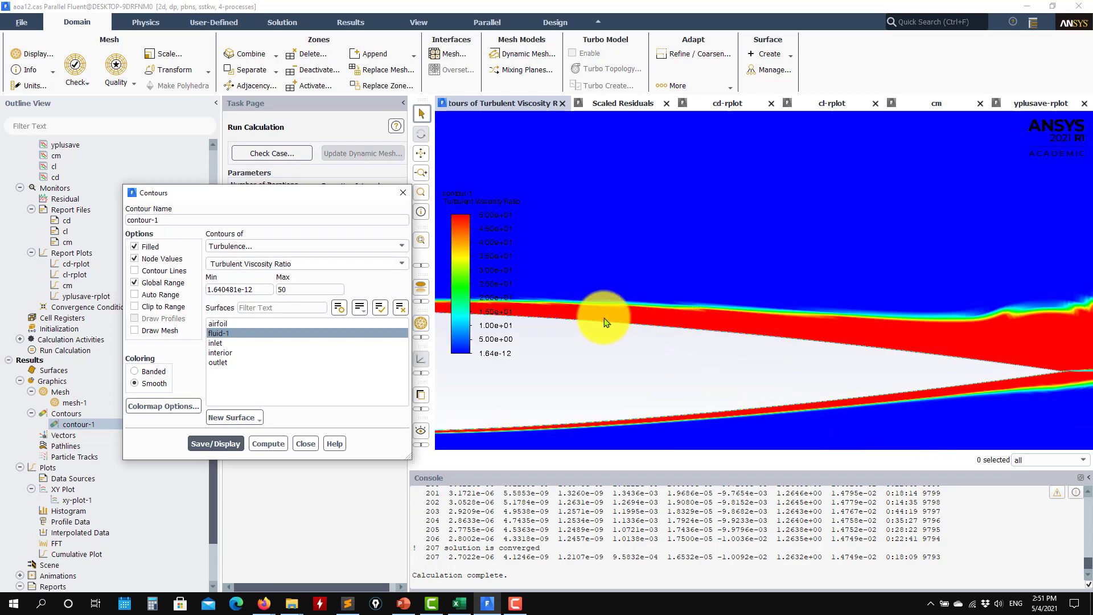
scroll(615, 323, "down", 6)
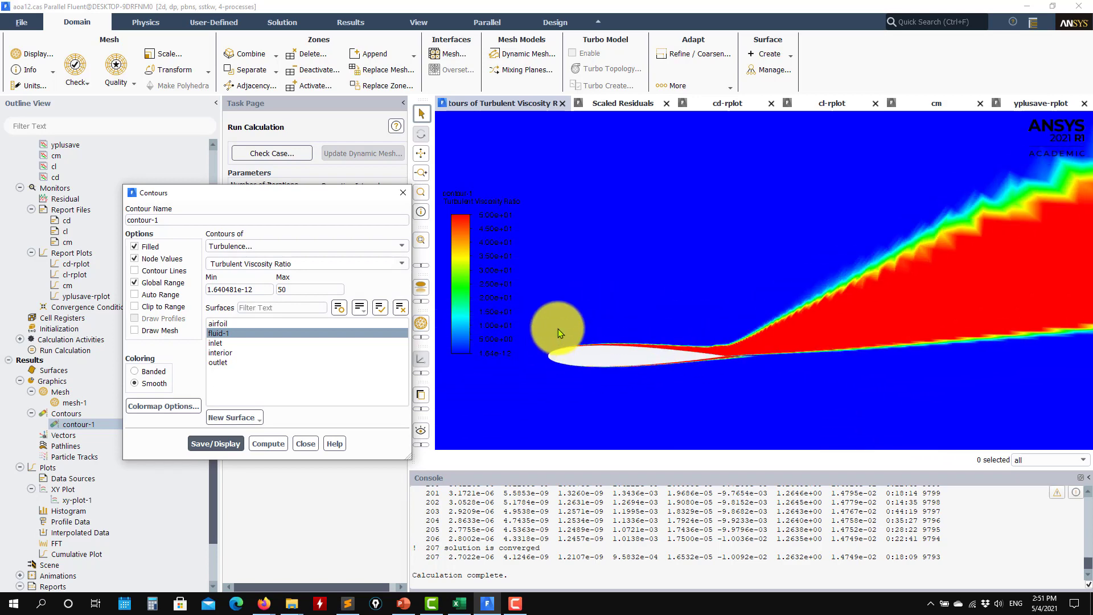
scroll(558, 330, "up", 6)
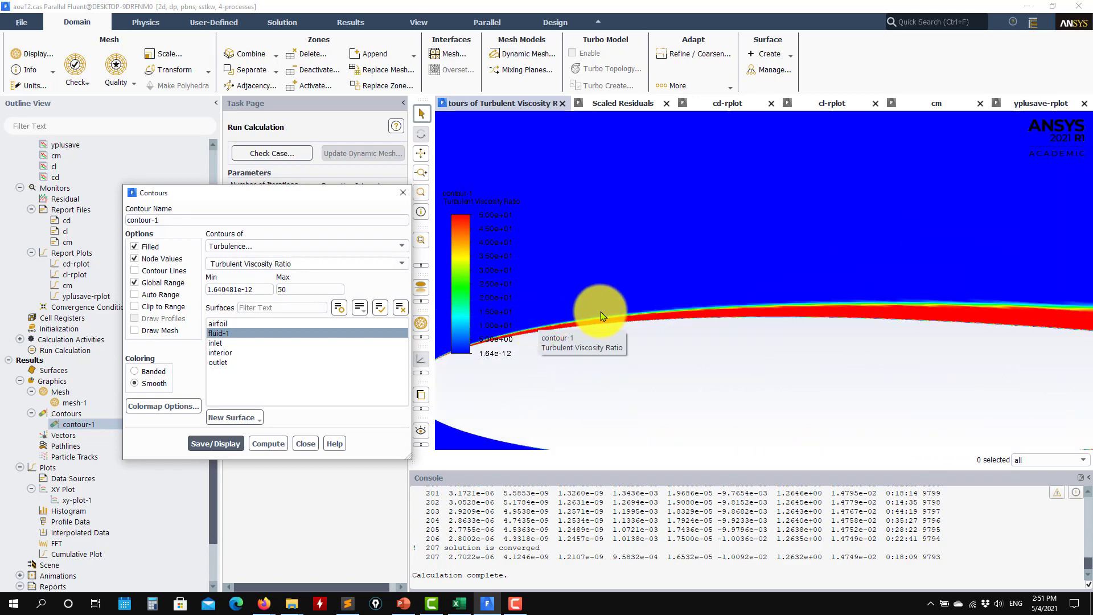
scroll(973, 298, "up", 5)
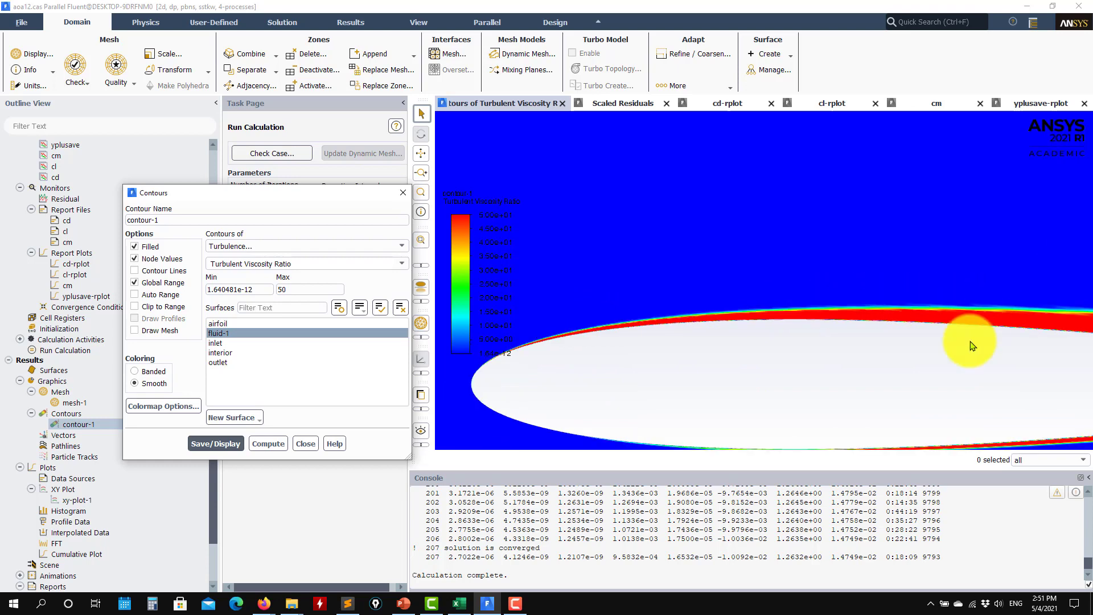
scroll(943, 258, "up", 5)
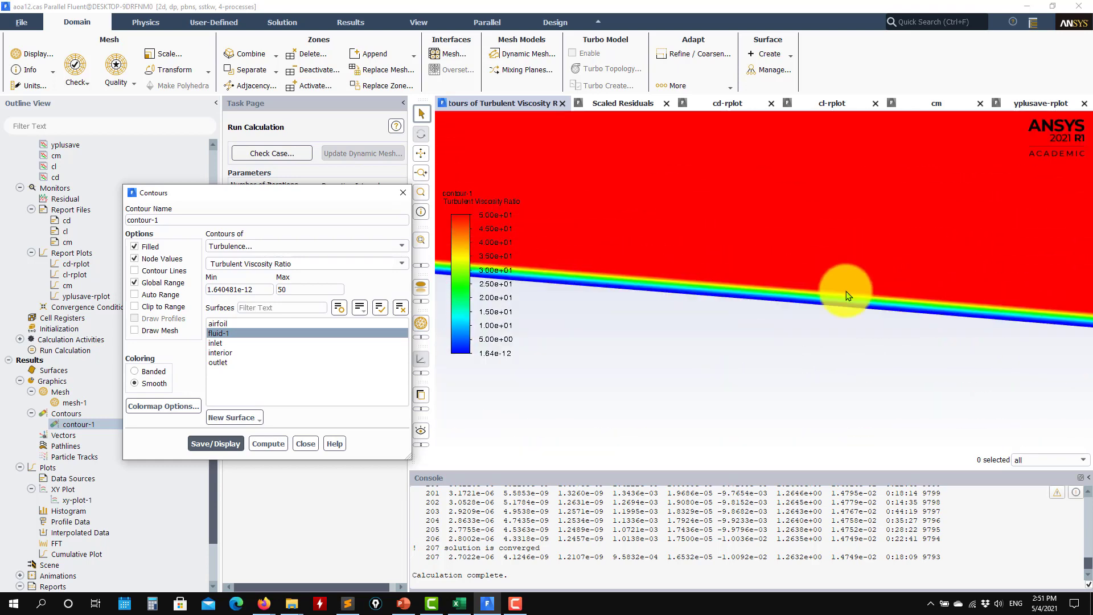
scroll(833, 336, "down", 3)
scroll(782, 333, "down", 3)
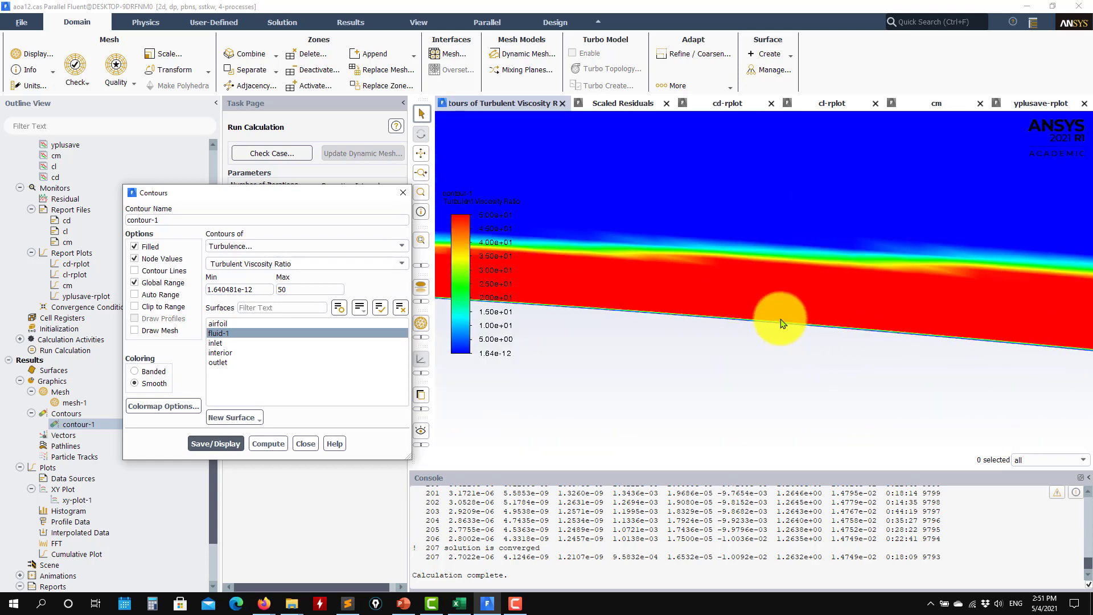
Step: Overlay the mesh on the turbulent viscosity ratio contour and inspect the cells in the boundary layer and near the trailing edge
left_click(135, 330)
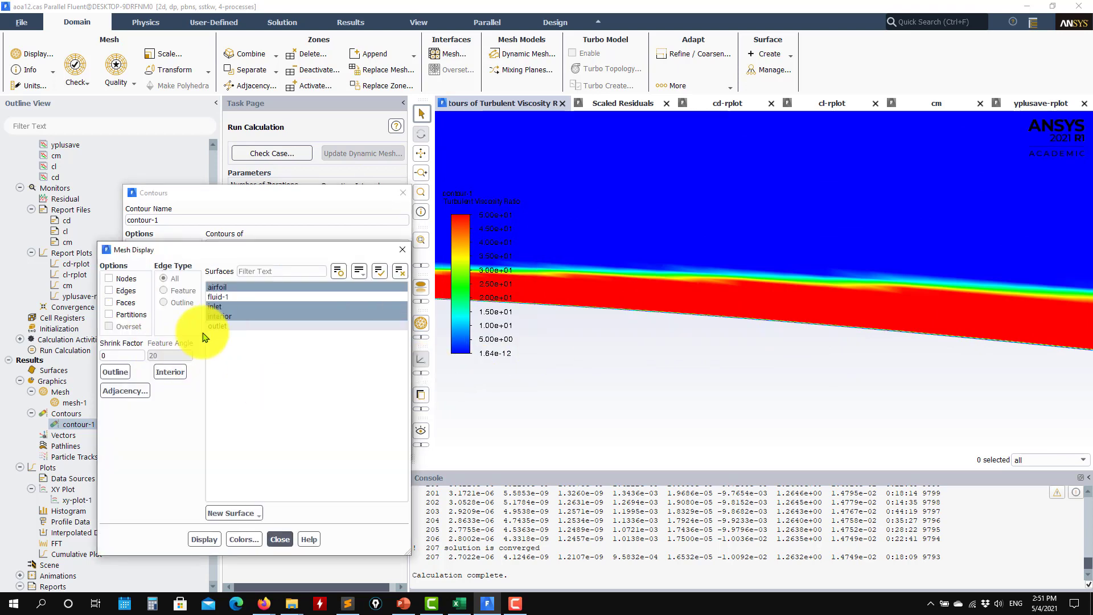
left_click(204, 539)
left_click(280, 539)
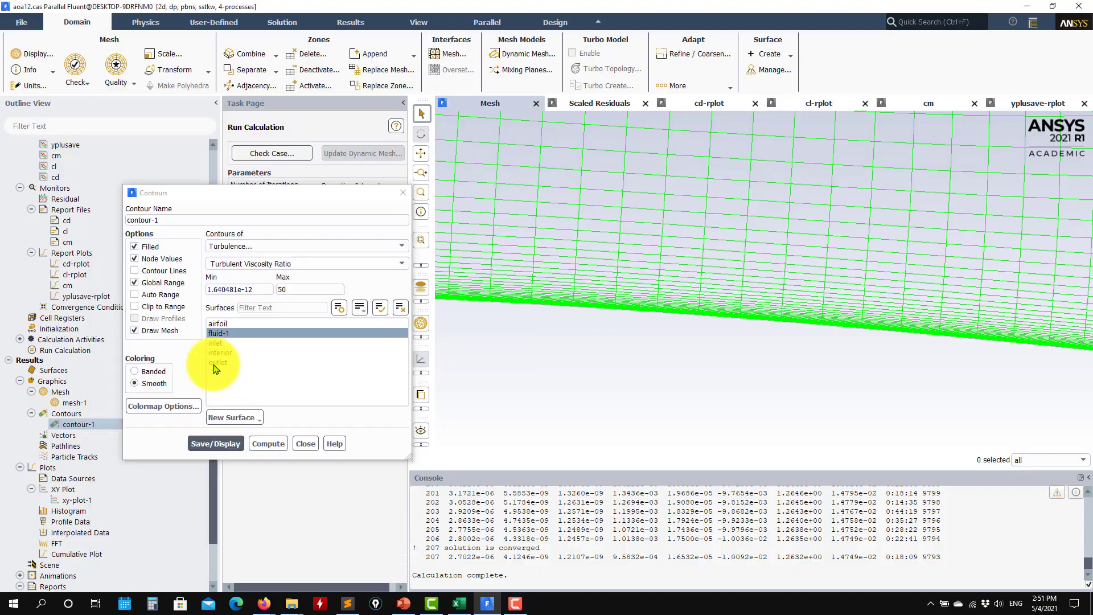
left_click(215, 444)
scroll(667, 322, "down", 6)
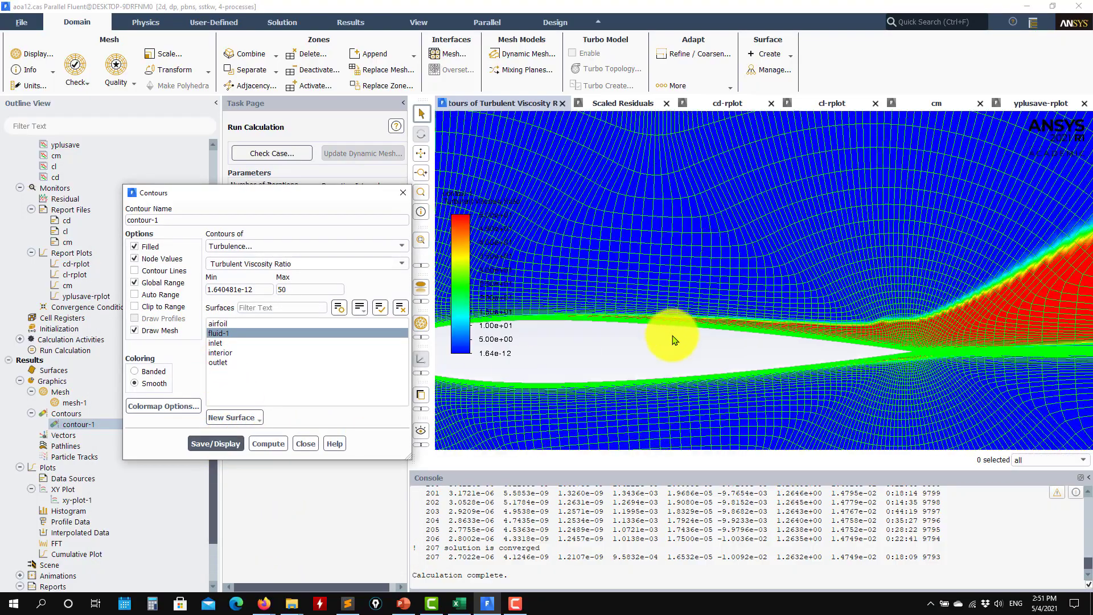
scroll(903, 337, "up", 4)
scroll(551, 394, "up", 1)
scroll(551, 394, "up", 5)
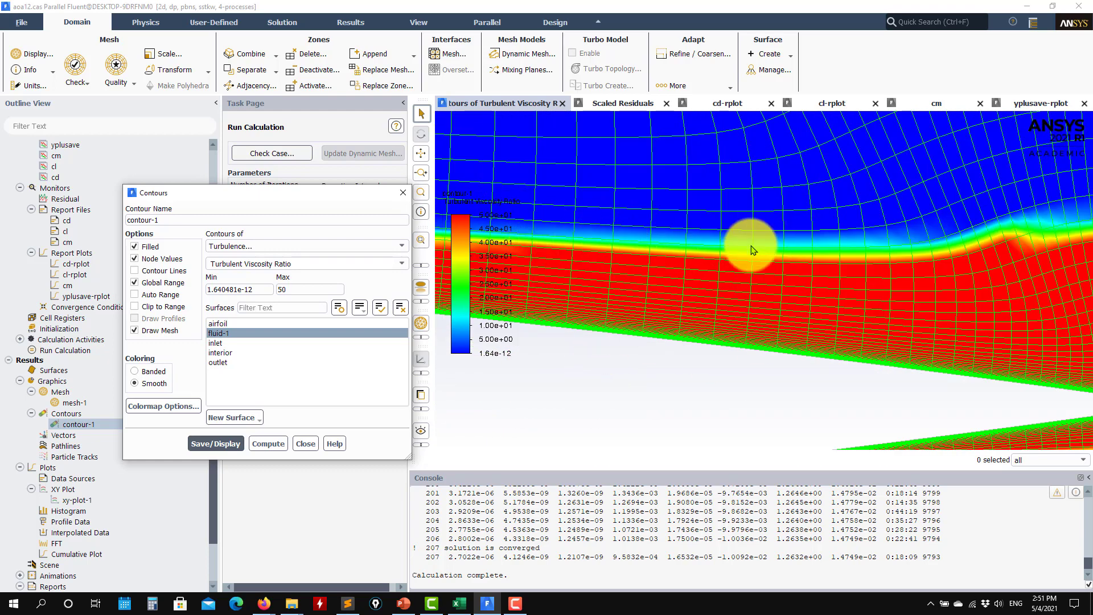
scroll(837, 285, "down", 2)
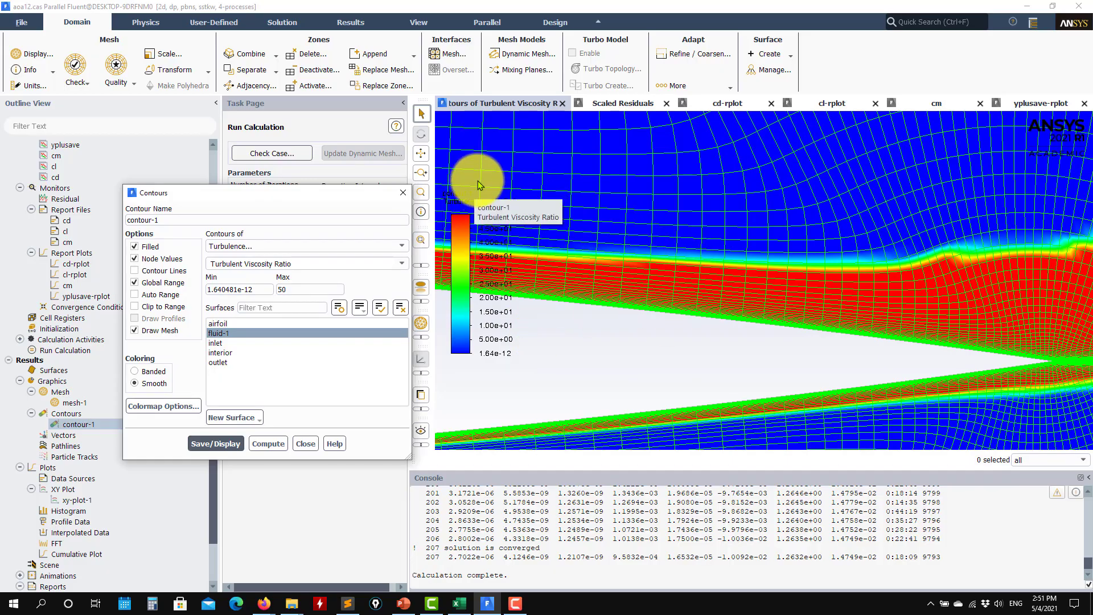
Step: Examine how the mesh resolves the turbulent viscosity ratio above the trailing edge and along the upper-surface boundary layer towards the nose
scroll(795, 333, "down", 2)
scroll(792, 325, "down", 2)
scroll(786, 364, "up", 4)
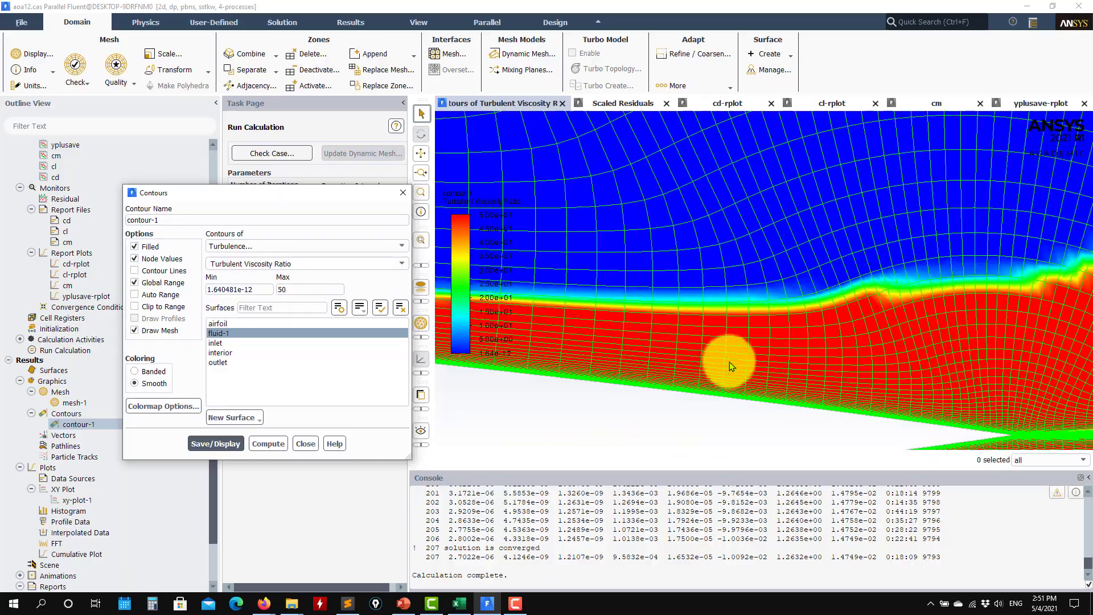
scroll(756, 354, "down", 1)
scroll(705, 347, "down", 3)
scroll(685, 380, "up", 6)
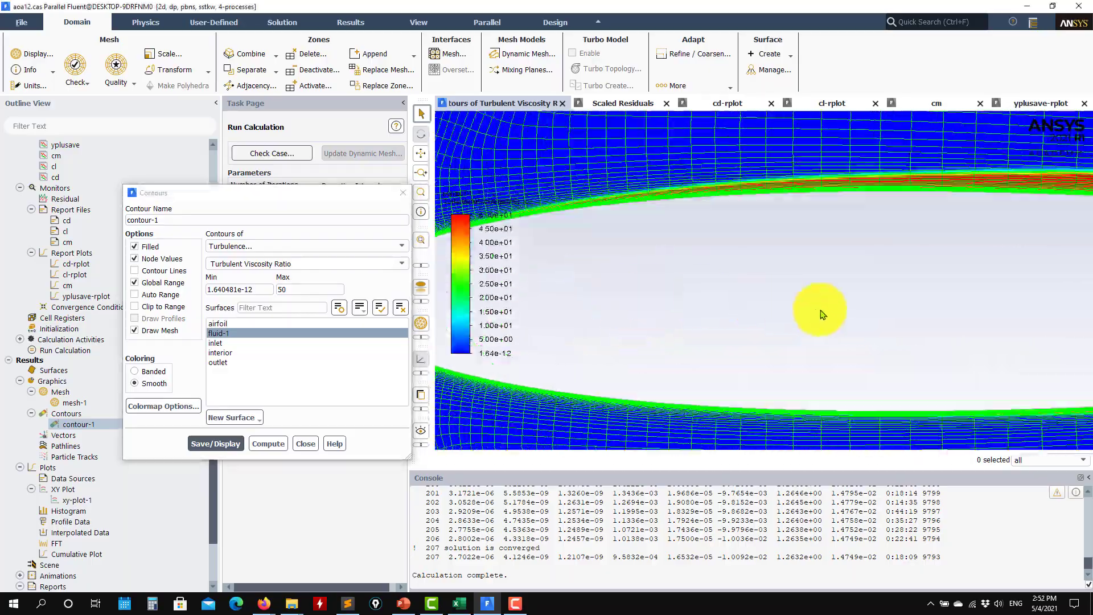
scroll(789, 304, "down", 2)
scroll(789, 245, "up", 4)
scroll(774, 276, "down", 1)
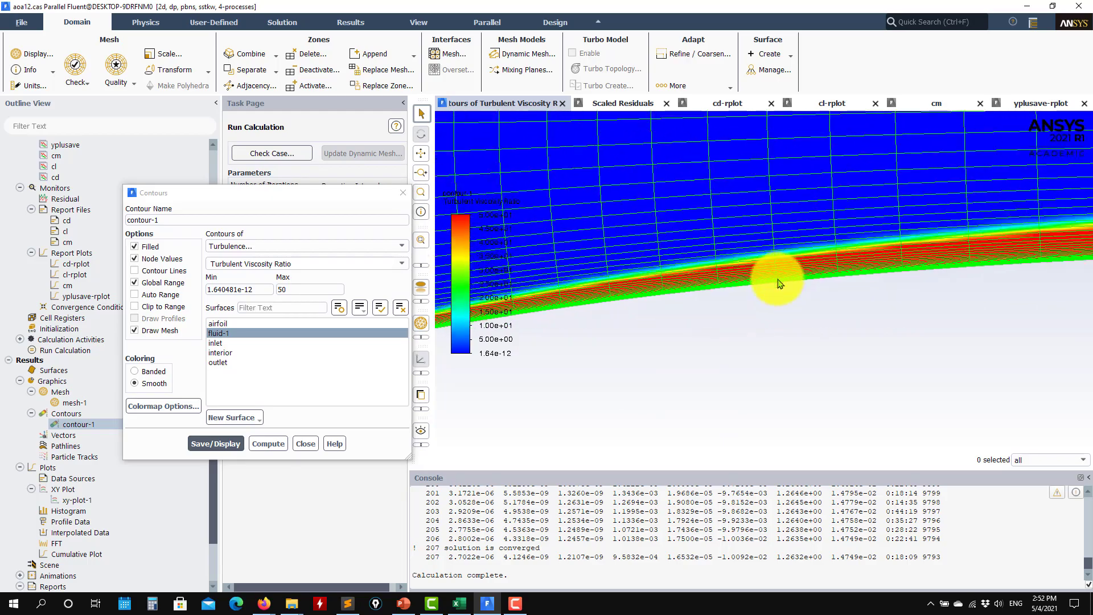
scroll(780, 283, "down", 4)
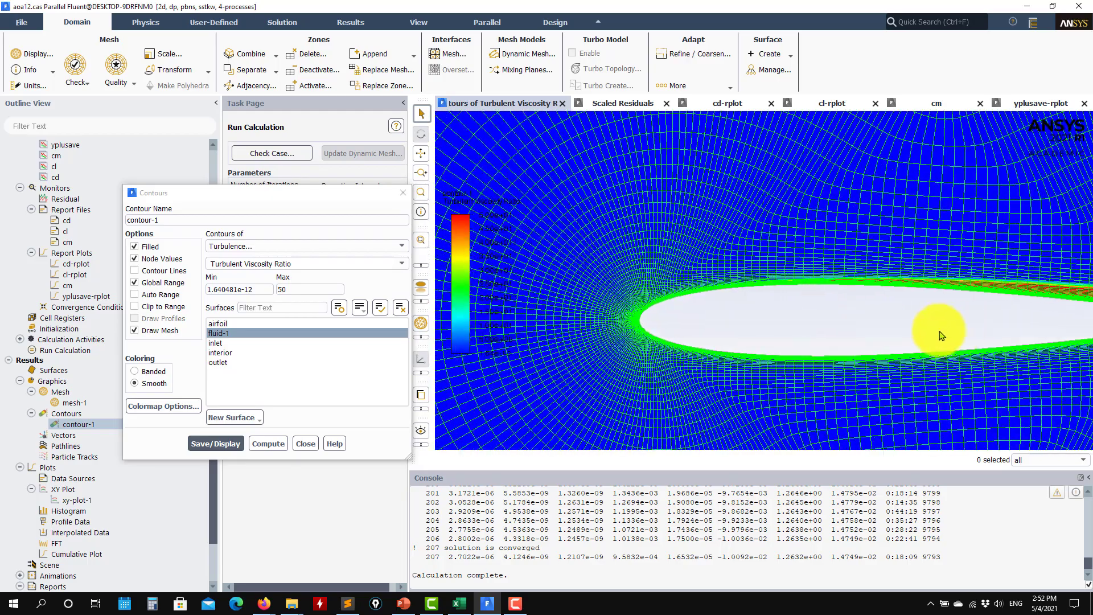
Step: Remove the mesh overlay from contour-1, redisplay the turbulent viscosity ratio, and close the contour settings
left_click_drag(953, 332, 826, 321)
left_click(150, 331)
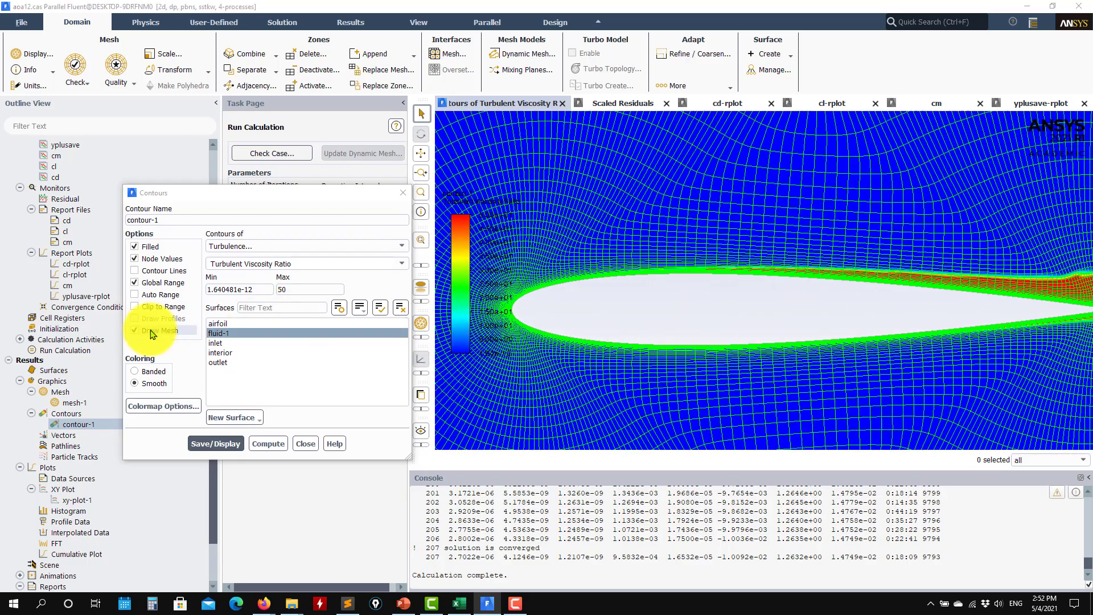
left_click(218, 443)
left_click(306, 443)
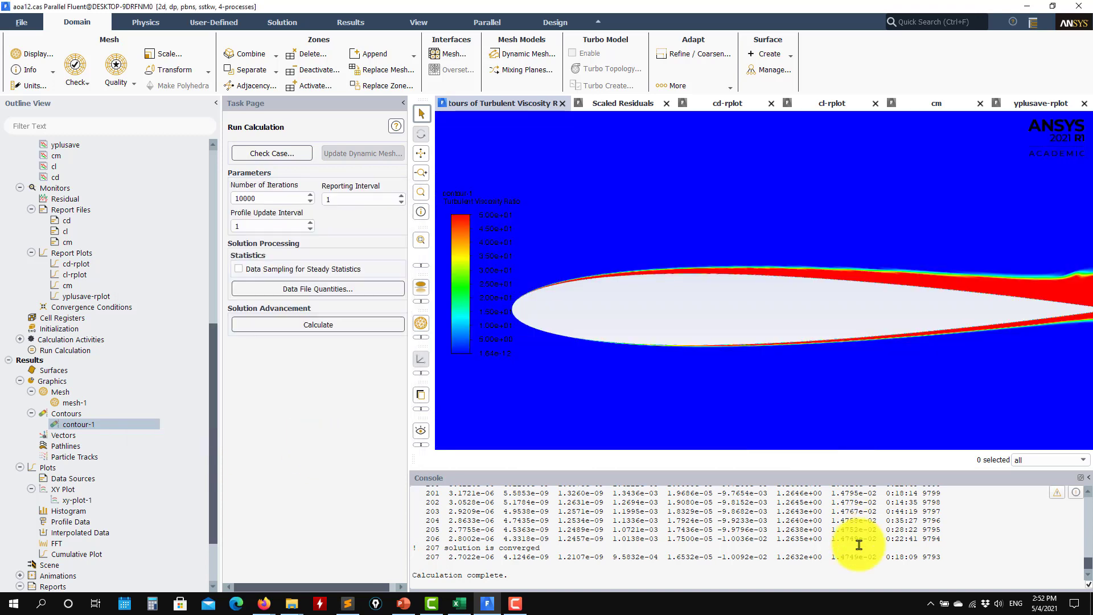
Step: Compare the final cl and cd in the console with the 12.12-degree row of the Ladson experimental data in Sublime Text
scroll(853, 538, "up", 6)
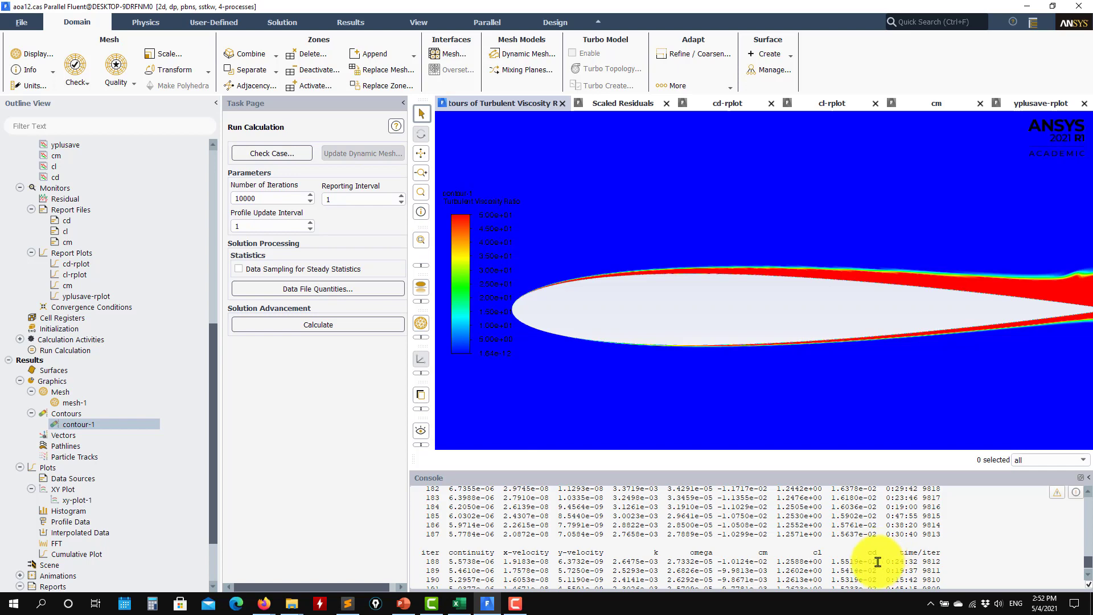
scroll(882, 562, "down", 6)
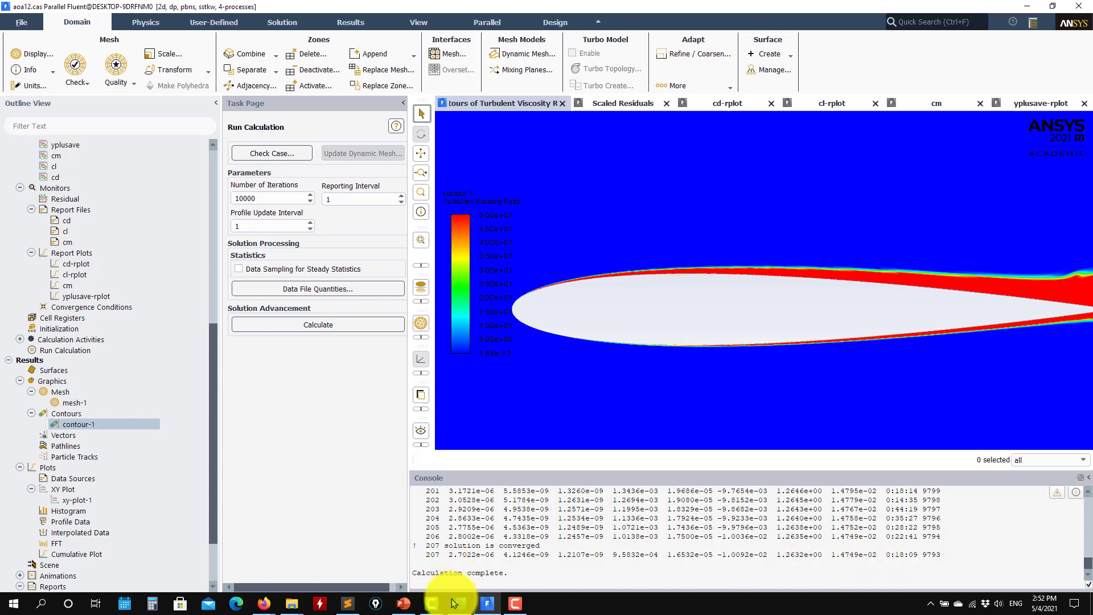
left_click(347, 602)
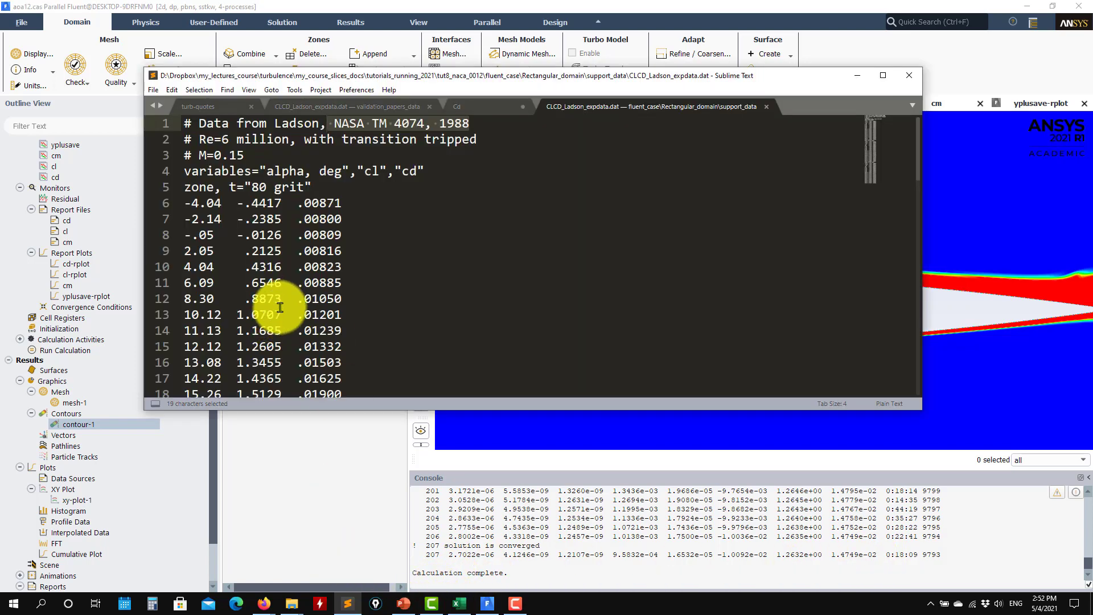
left_click_drag(352, 350, 254, 347)
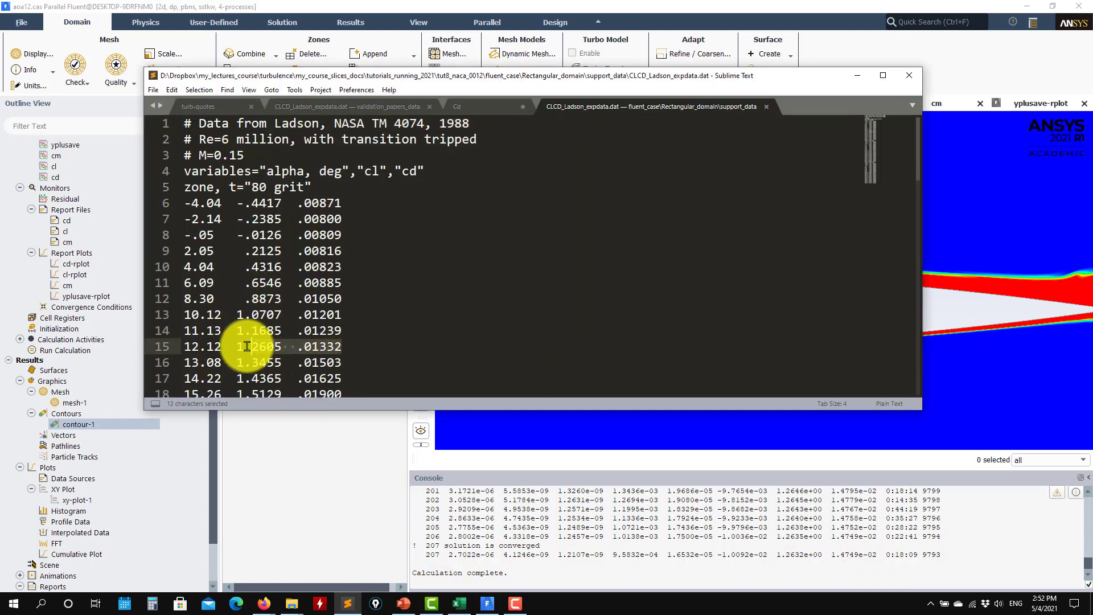
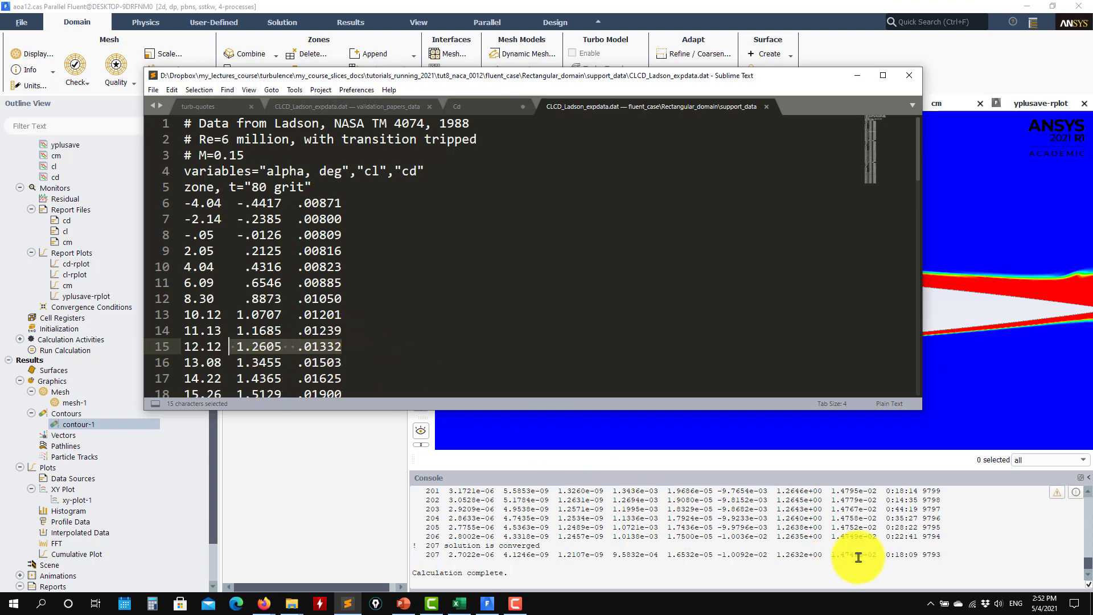
left_click(856, 77)
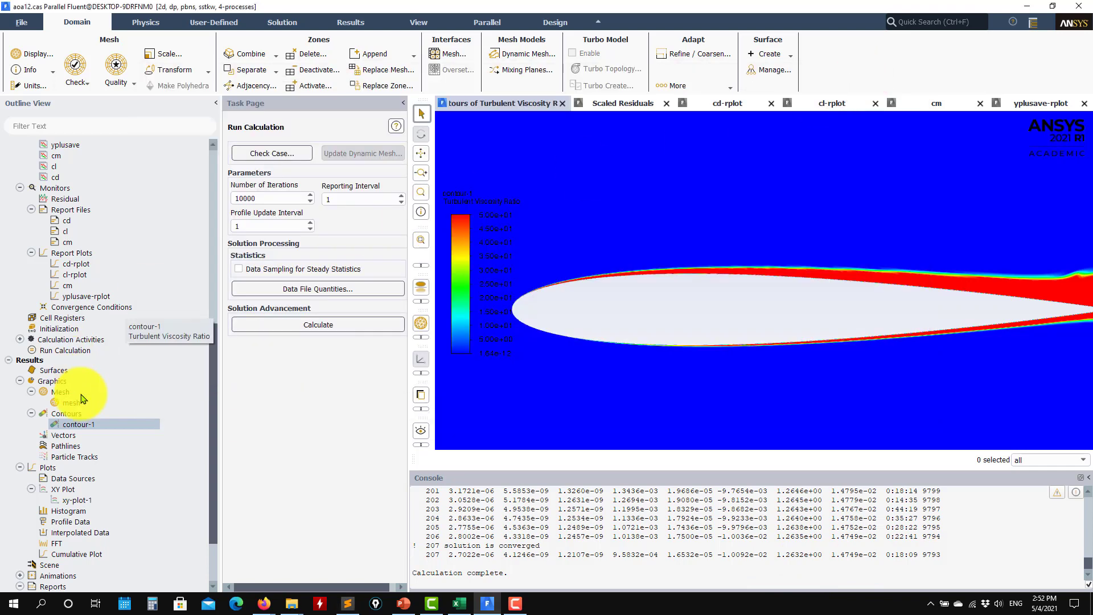
Step: Review the Spalart-Allmaras, k-epsilon and k-omega options of the viscous model, and leave its settings without applying a change
scroll(753, 390, "down", 3)
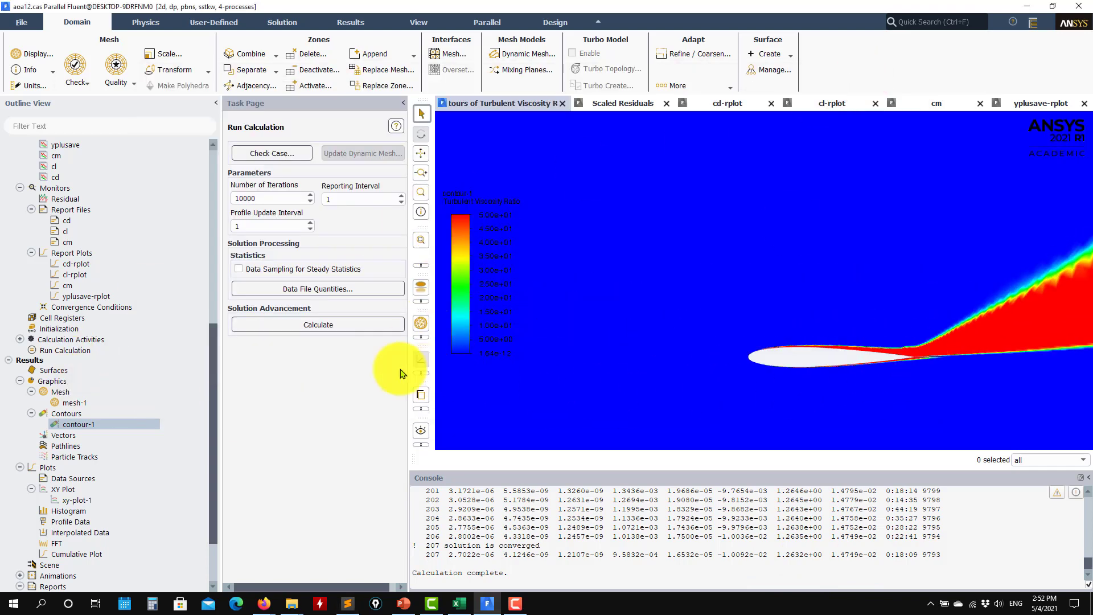
scroll(121, 512, "up", 4)
scroll(98, 508, "down", 2)
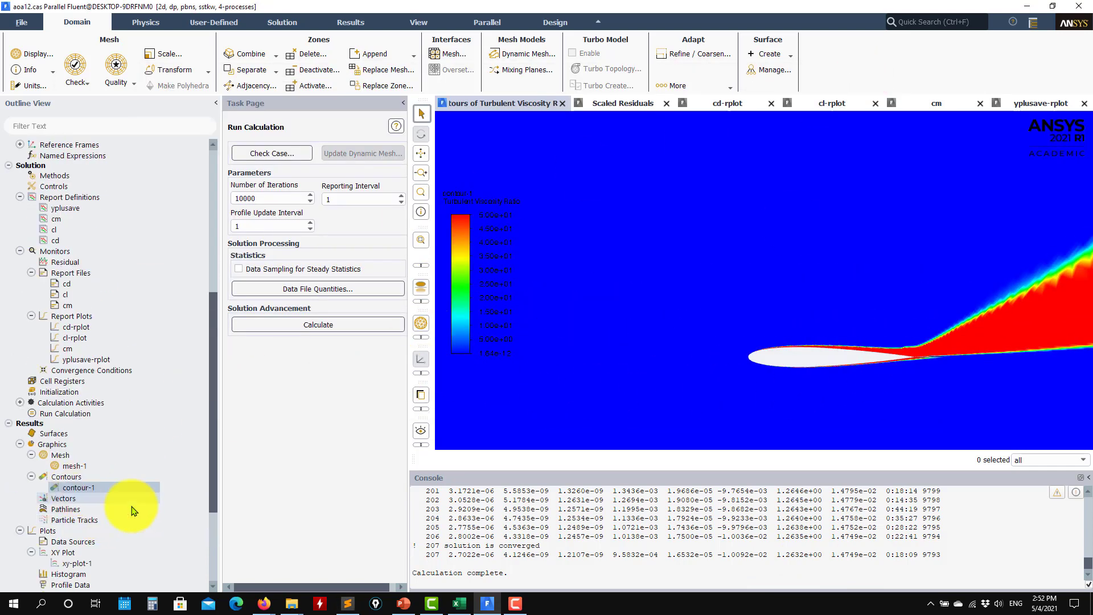
scroll(63, 564, "up", 9)
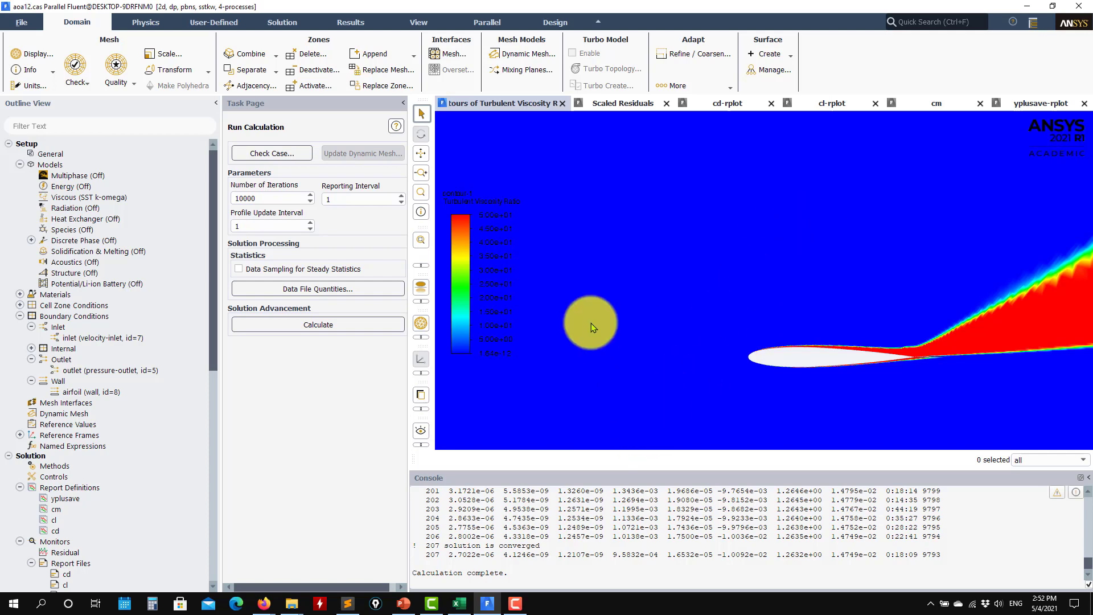
scroll(913, 378, "up", 3)
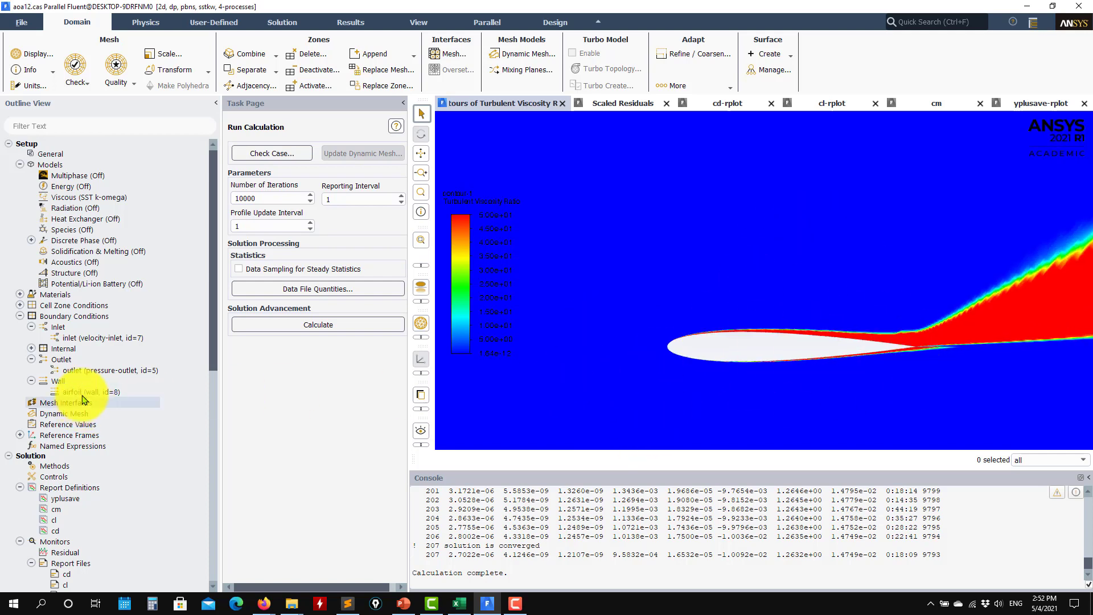
double_click(106, 201)
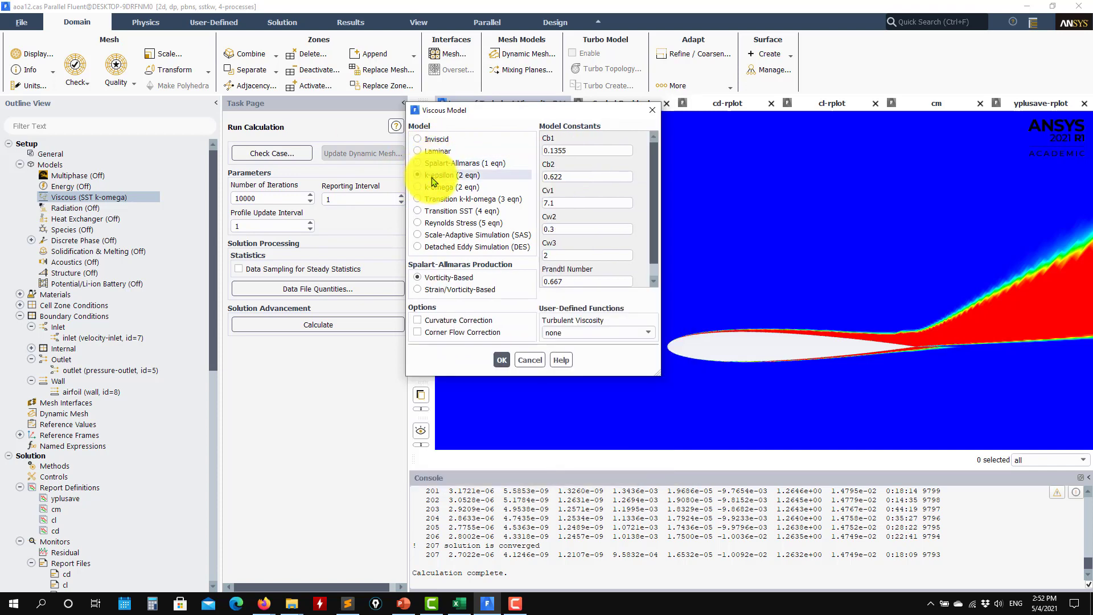
left_click(441, 175)
left_click(447, 186)
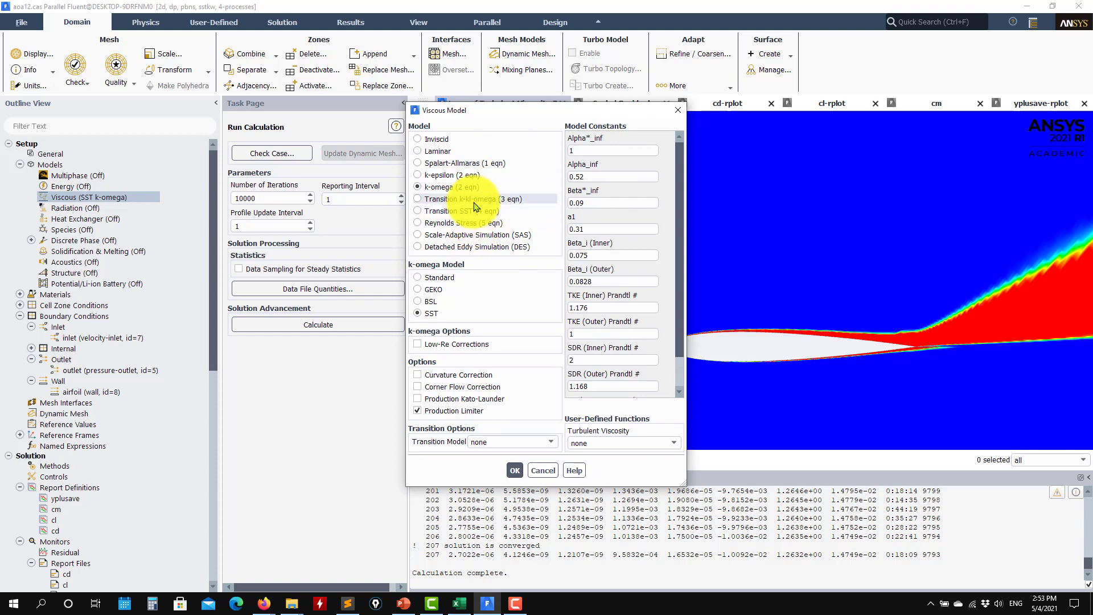
left_click_drag(493, 111, 158, 85)
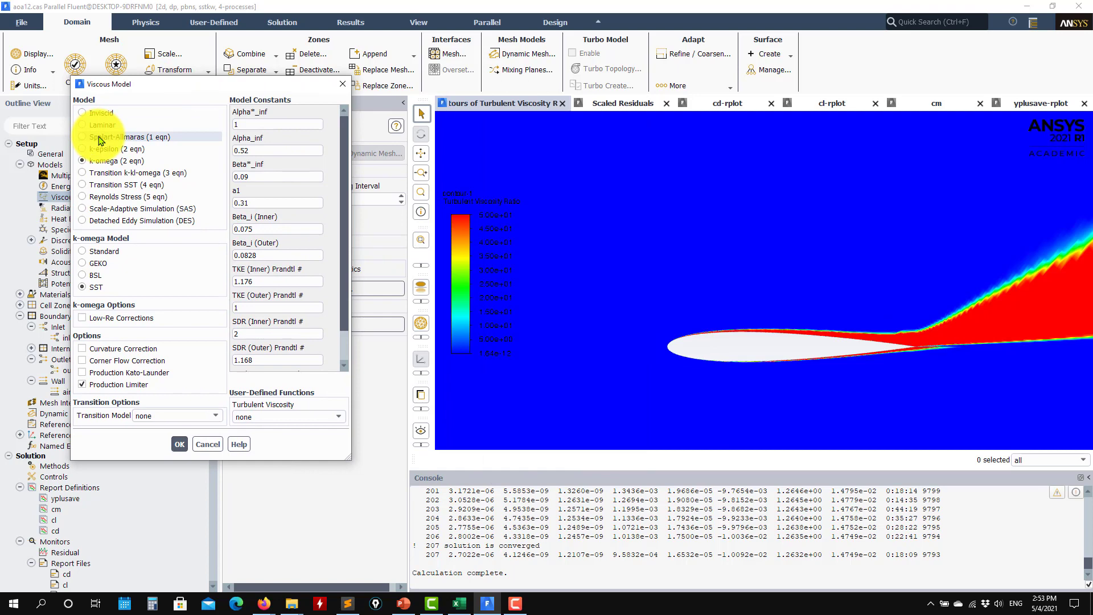
left_click(99, 137)
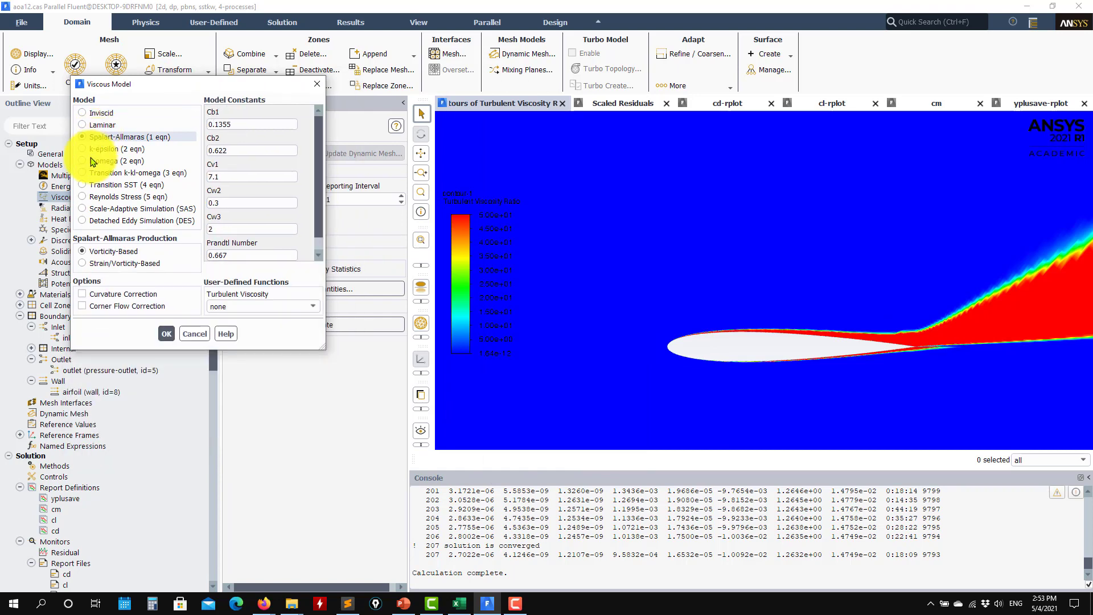
left_click(90, 163)
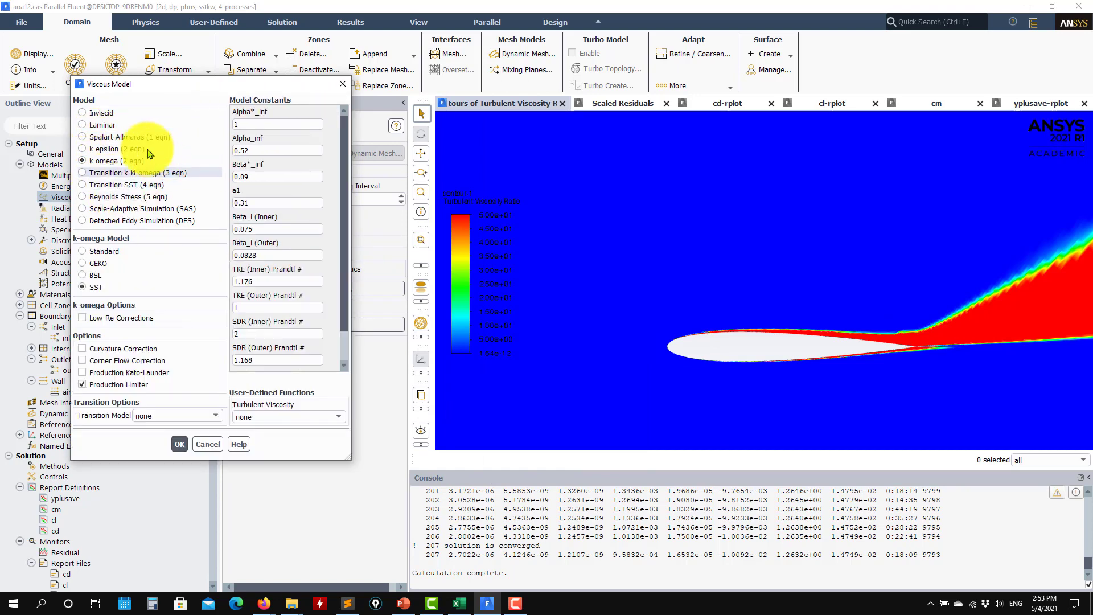
left_click(115, 139)
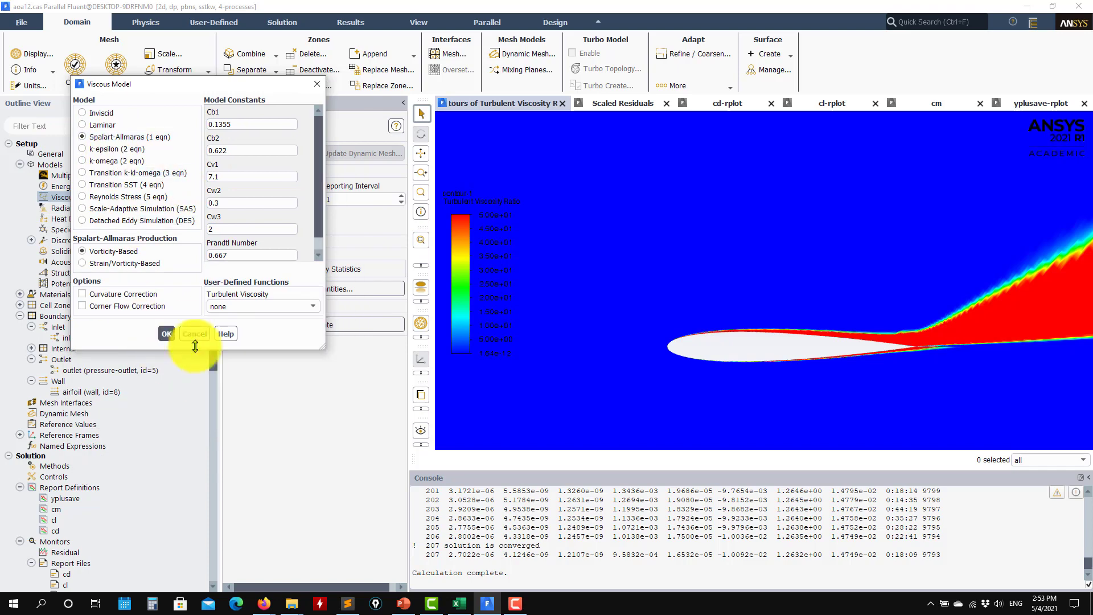
left_click(94, 161)
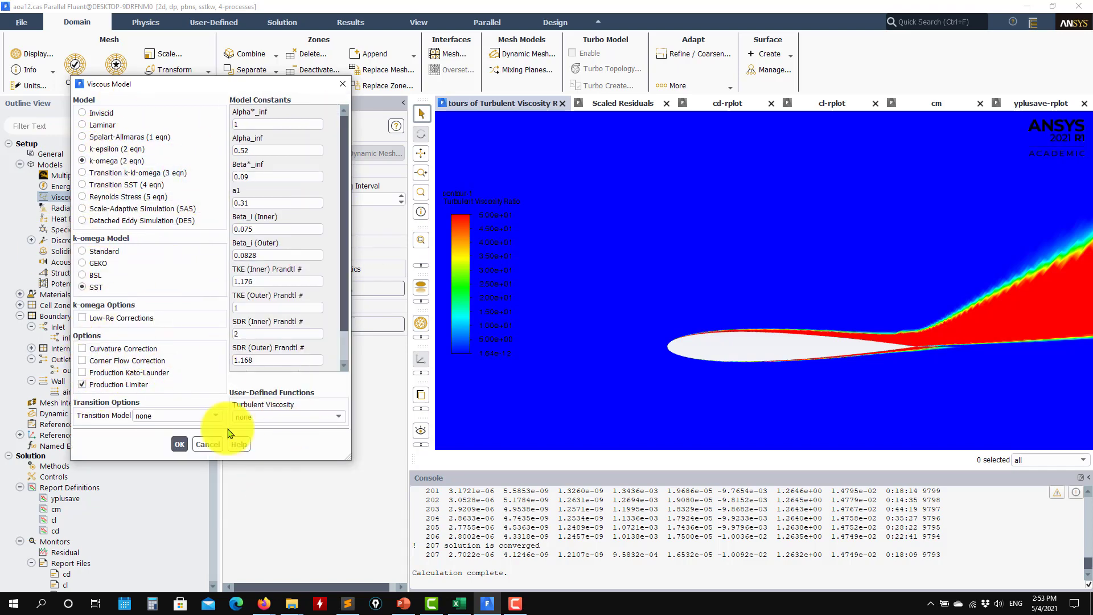
left_click(208, 443)
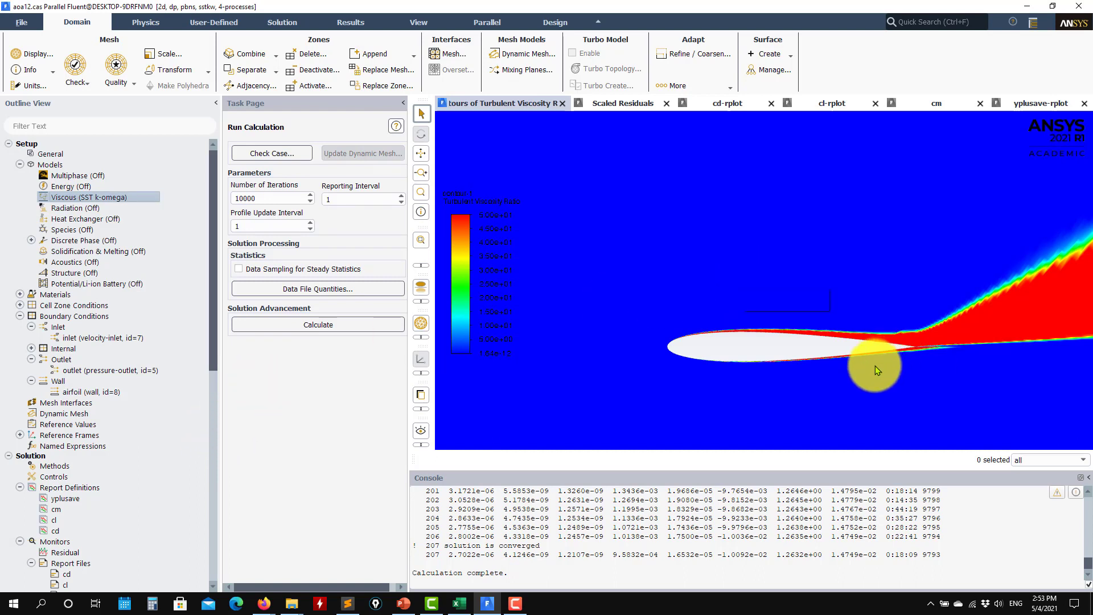
scroll(897, 373, "down", 4)
scroll(897, 373, "up", 2)
scroll(831, 356, "up", 7)
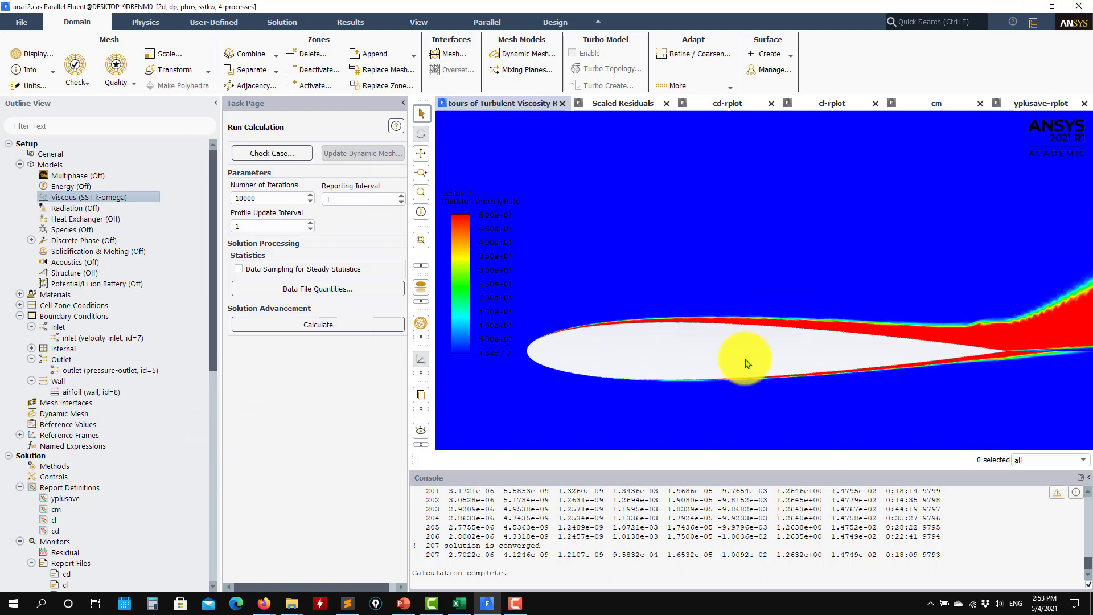
scroll(706, 333, "down", 3)
scroll(706, 336, "down", 2)
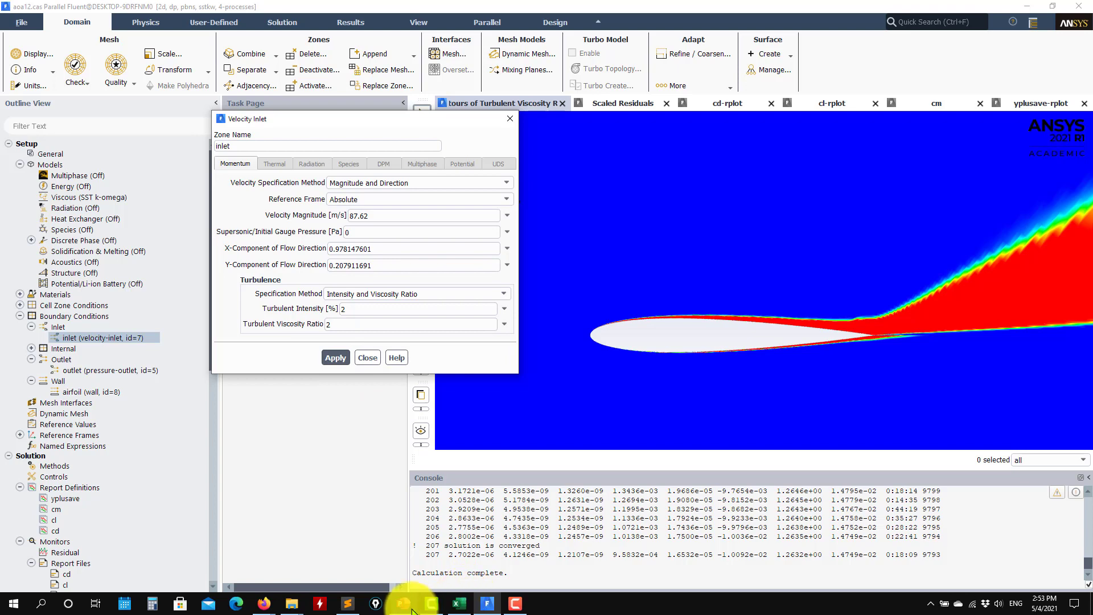
Step: Set the inlet's X-component of flow direction to 0.99756405, the 4-degree cosine from the validation_data.xlsx workbook in Excel
left_click(459, 603)
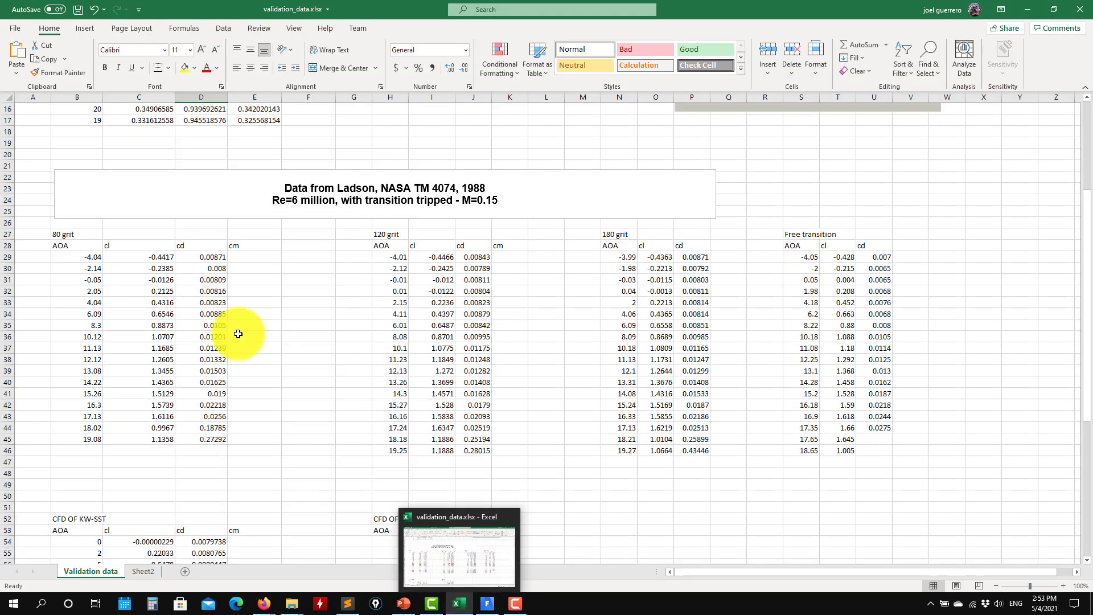
scroll(238, 327, "up", 5)
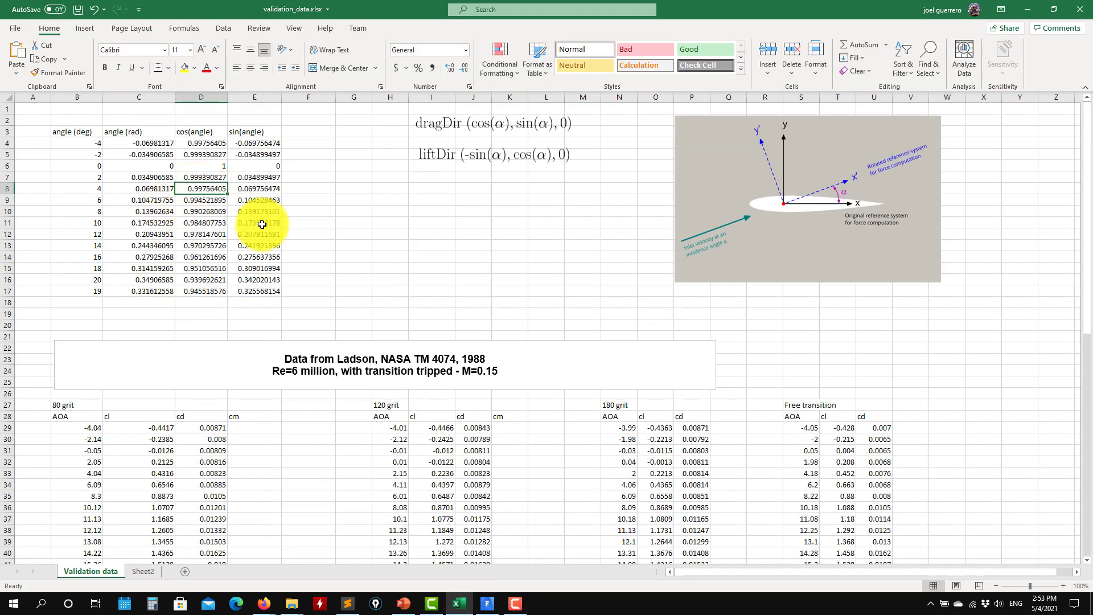
left_click(1028, 10)
triple_click(366, 249)
type("0.99756405")
Step: Set the inlet's Y-component of flow direction to 0.069756474, copied from the 4-degree sine in the Excel workbook, and close the inlet settings
left_click(459, 604)
left_click(268, 188)
key("ctrl+c")
left_click(1029, 10)
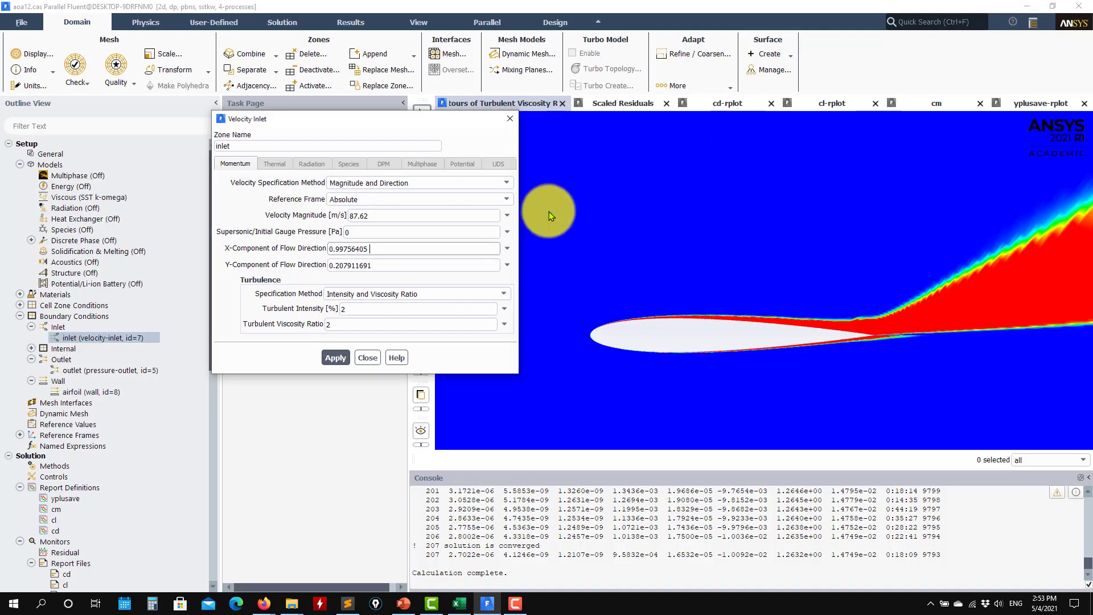
triple_click(366, 265)
key("ctrl+v")
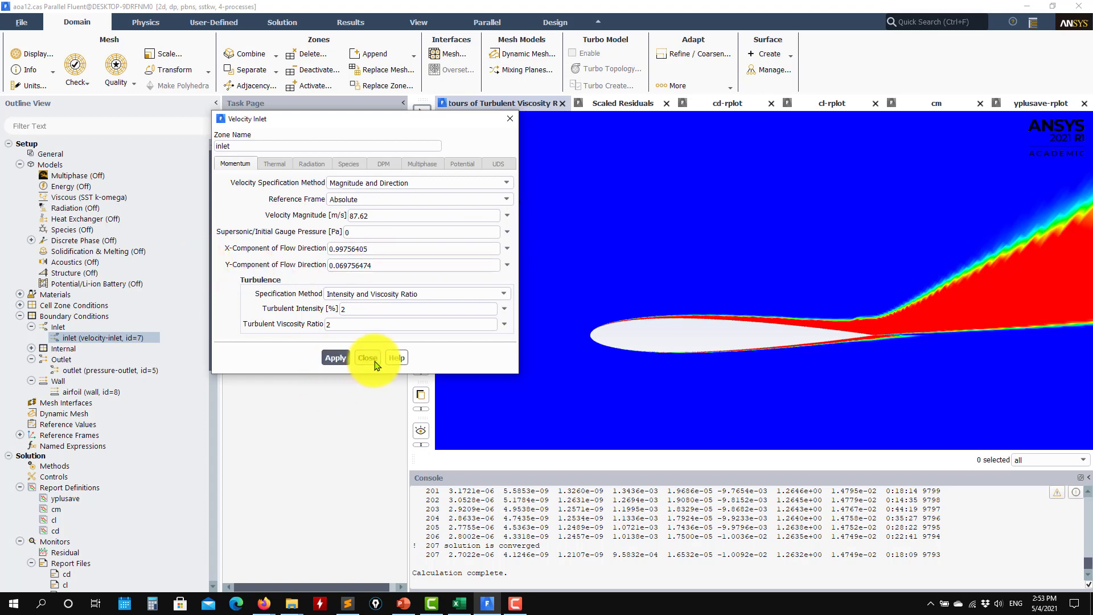
left_click(367, 357)
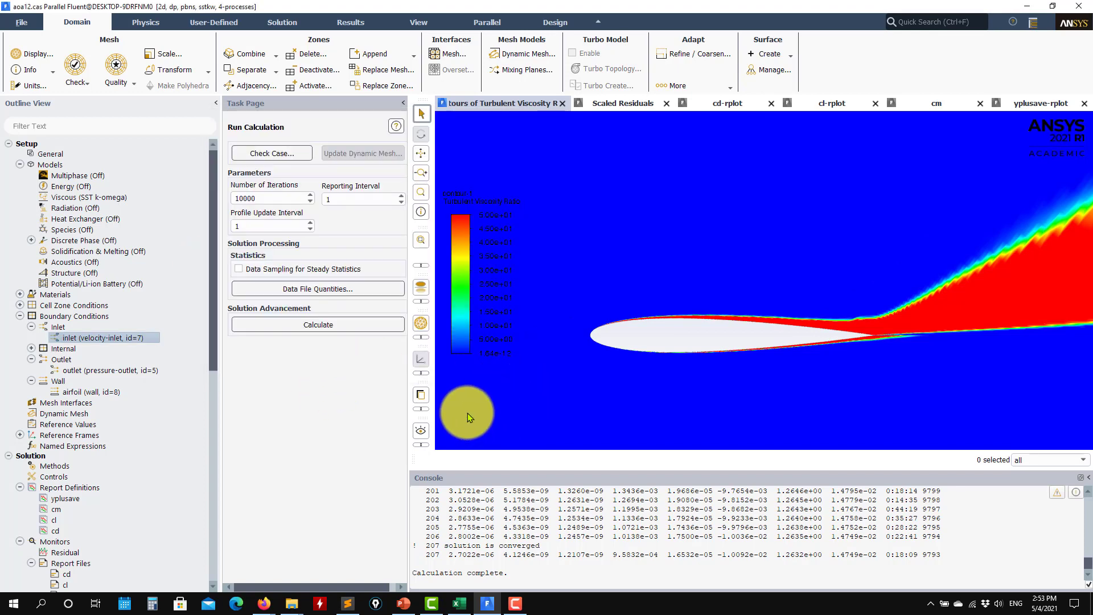
Step: Set the cl lift report's X force vector component to -0.069756474, the negative 4-degree sine copied from the Excel workbook
scroll(49, 476, "down", 2)
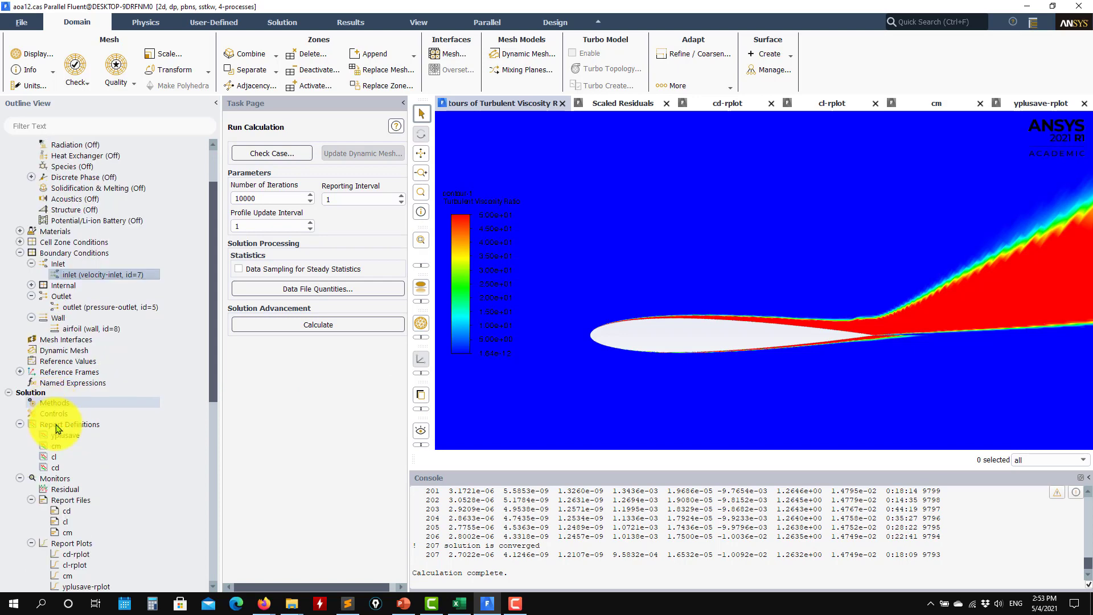
double_click(56, 457)
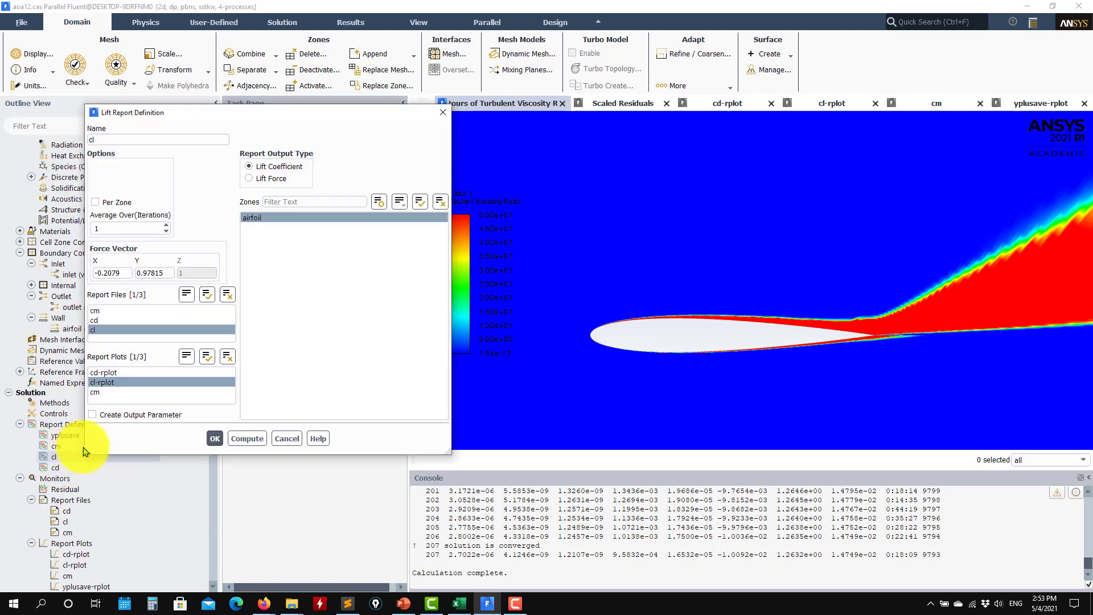
left_click(460, 603)
left_click(254, 188)
key("ctrl+c")
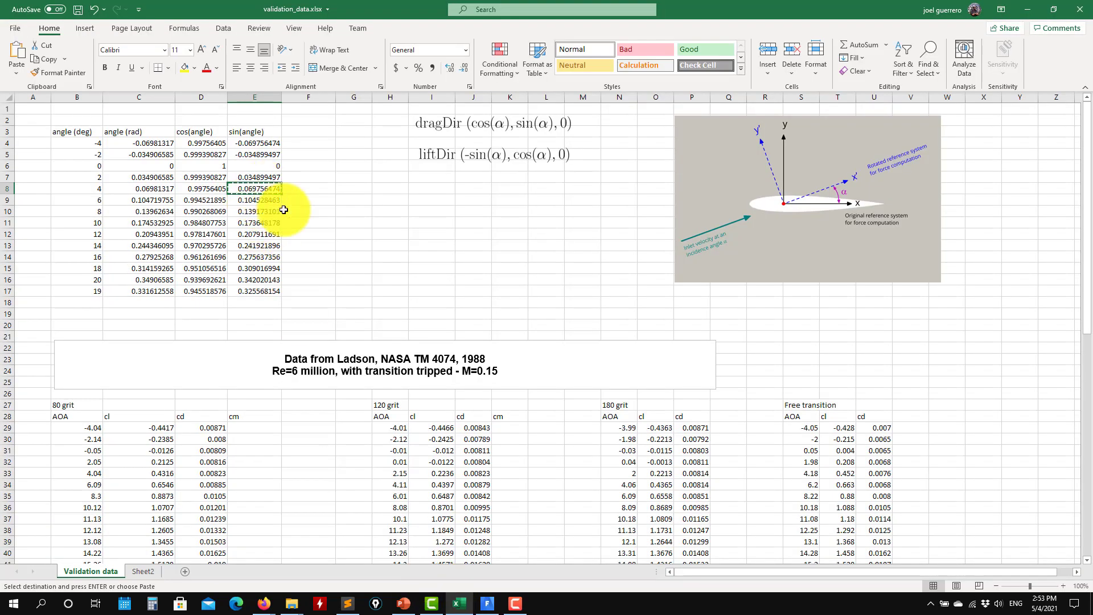
left_click(1027, 9)
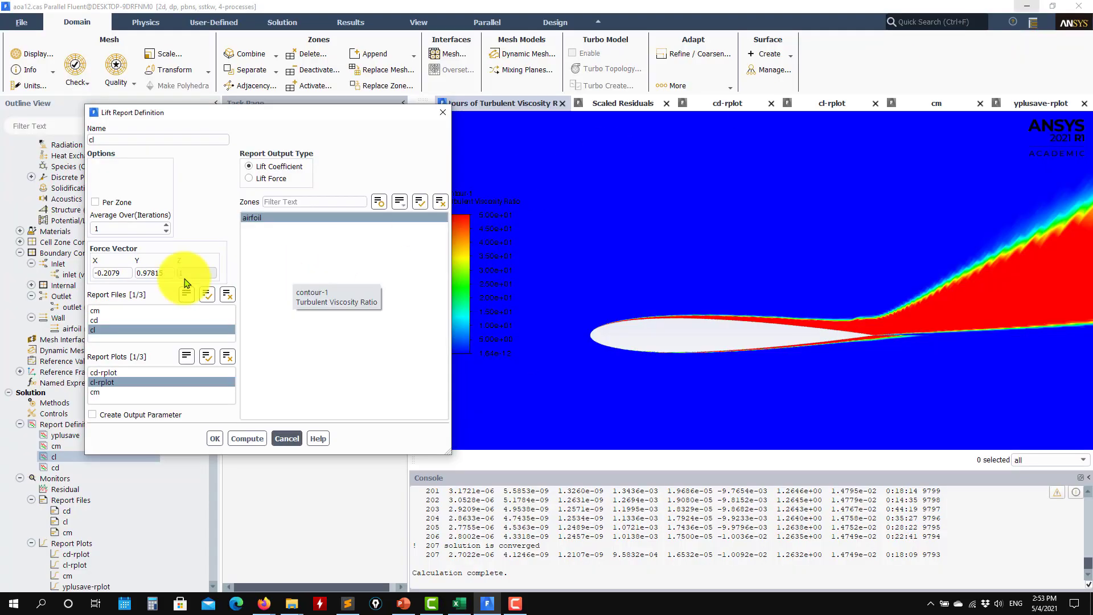
left_click_drag(130, 272, 57, 277)
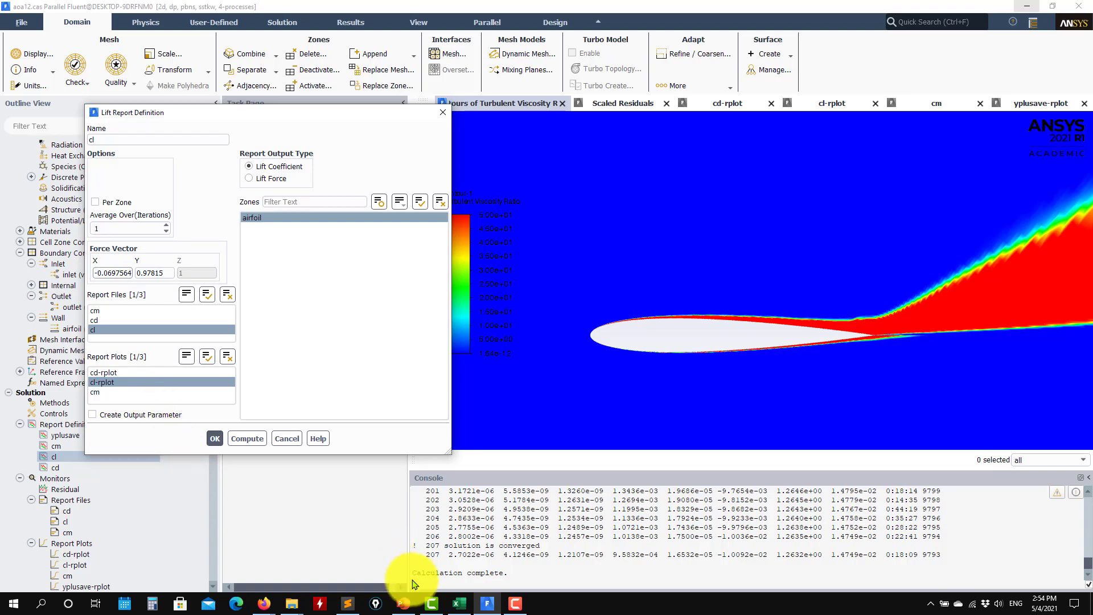
Step: Set the cl lift report's Y force vector component to 0.99756405, the 4-degree cosine from the Excel workbook, and accept the definition
left_click(455, 604)
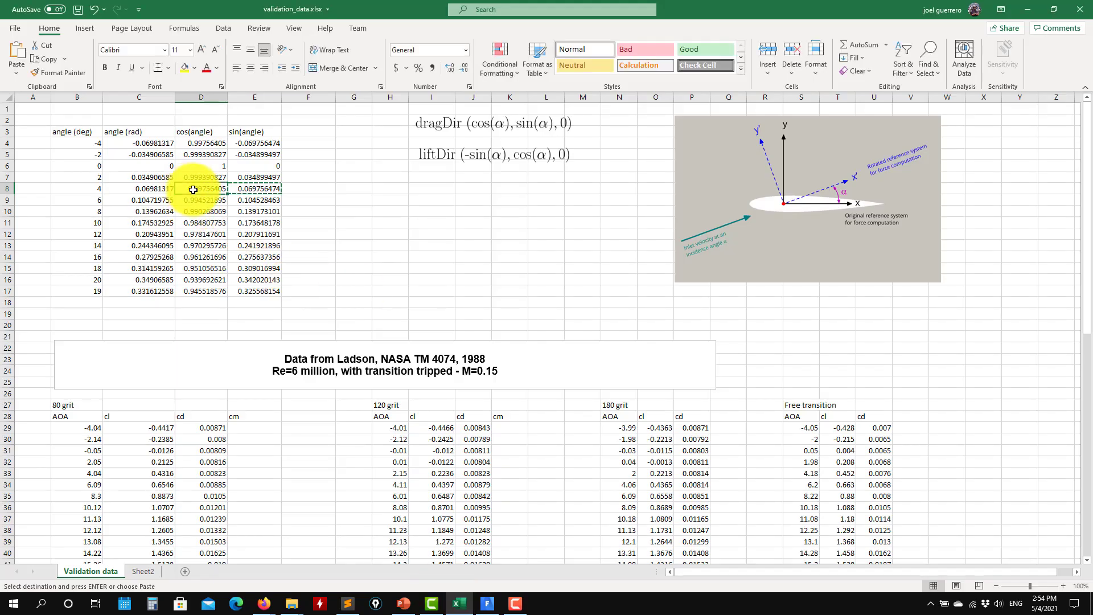
key("ctrl+c")
left_click(1032, 9)
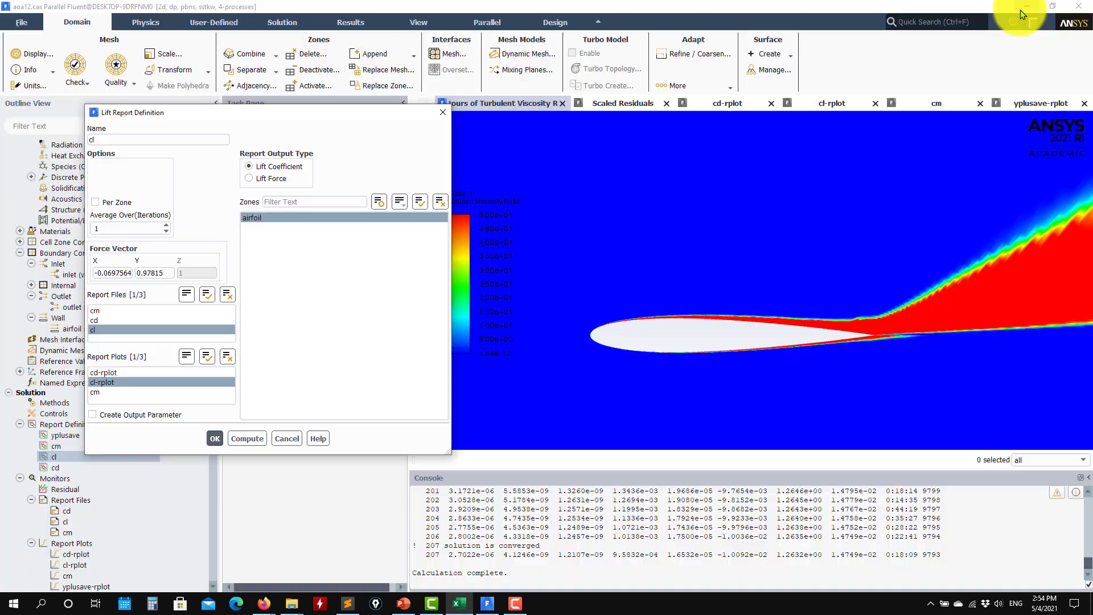
double_click(162, 272)
key("ctrl+v")
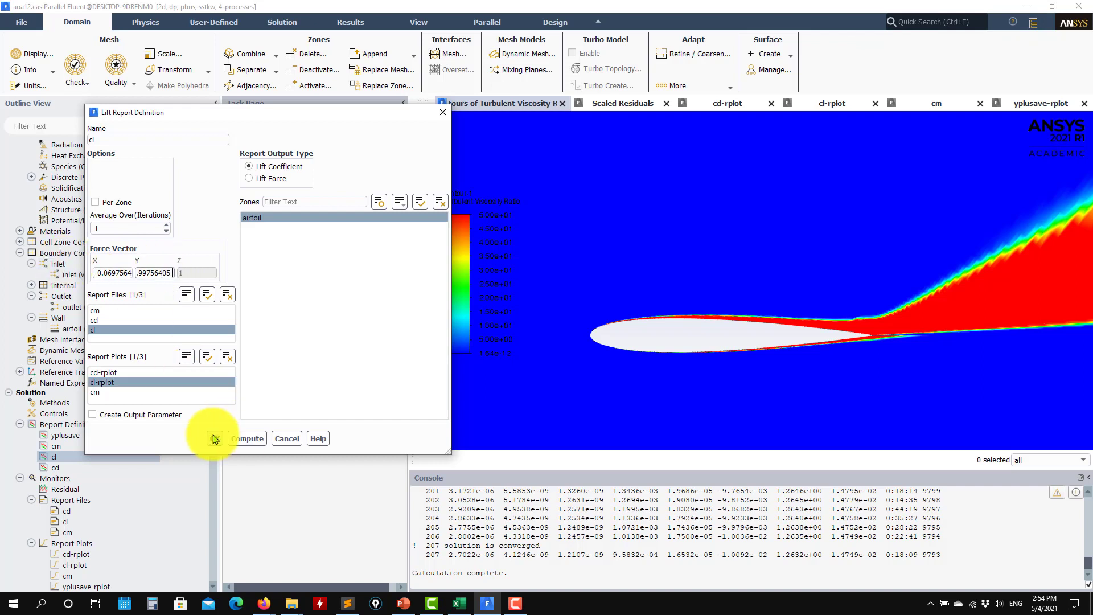
left_click(214, 438)
Step: Set the cd drag report's X force vector component to 0.99756405, the 4-degree cosine from the Excel workbook
left_click(56, 468)
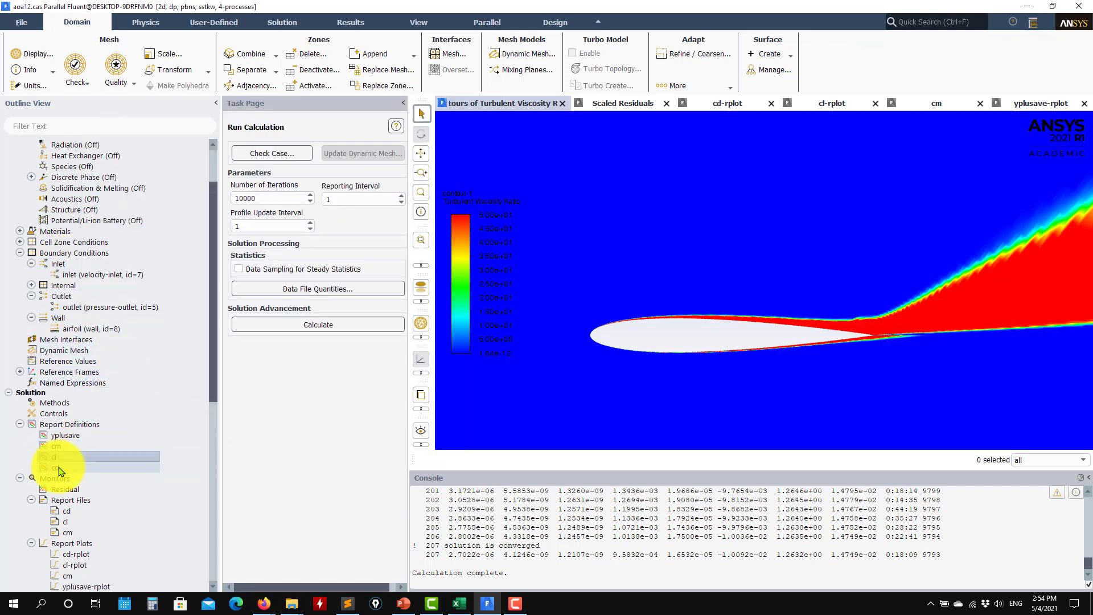
left_click(460, 602)
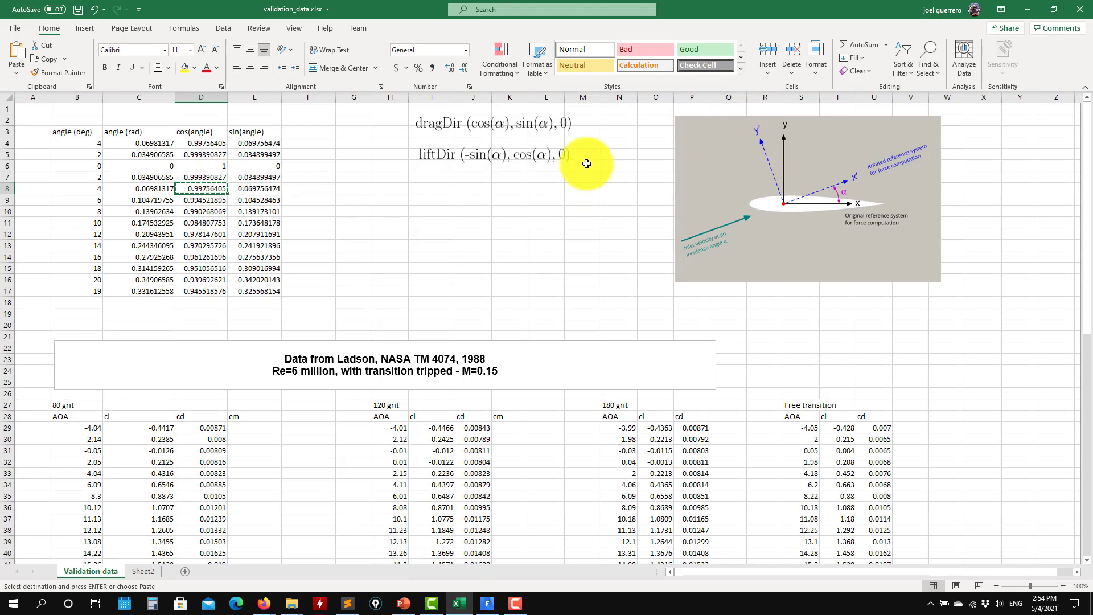
left_click(1028, 10)
double_click(129, 276)
key("ctrl+v")
Step: Set the cd drag report's Y force vector component to 0.069756474, the 4-degree sine from the Excel workbook, and accept the definition
left_click(460, 602)
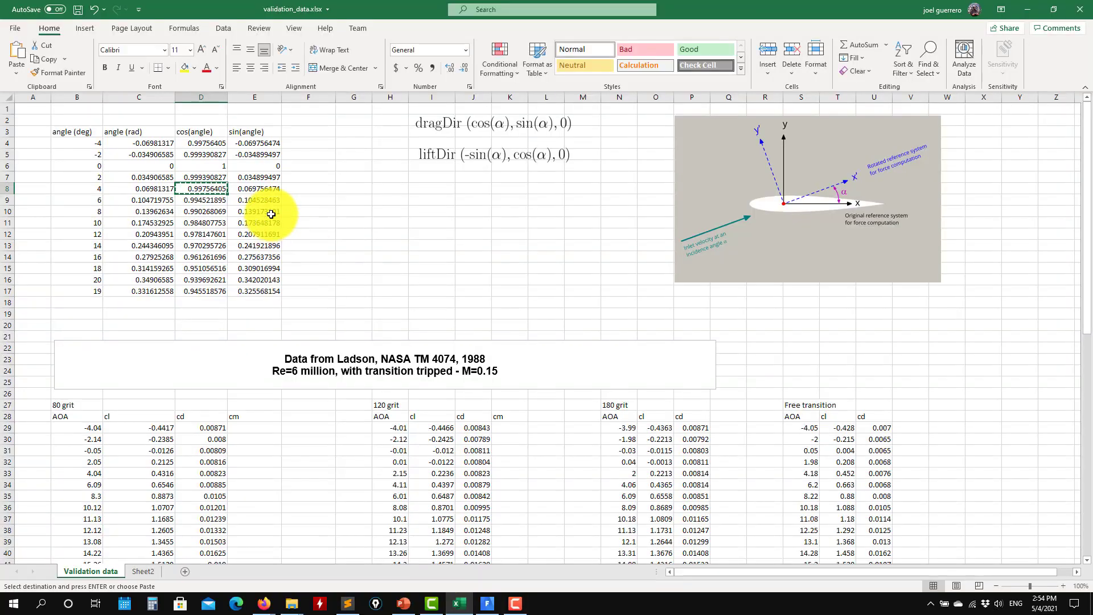
left_click(278, 191)
key("Escape")
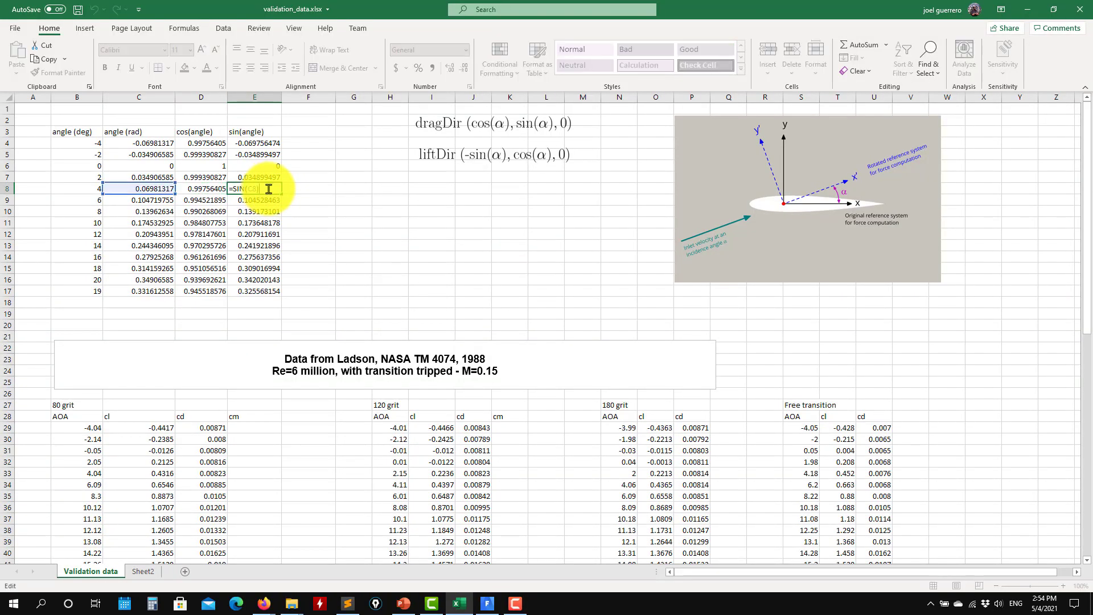
key("ctrl+c")
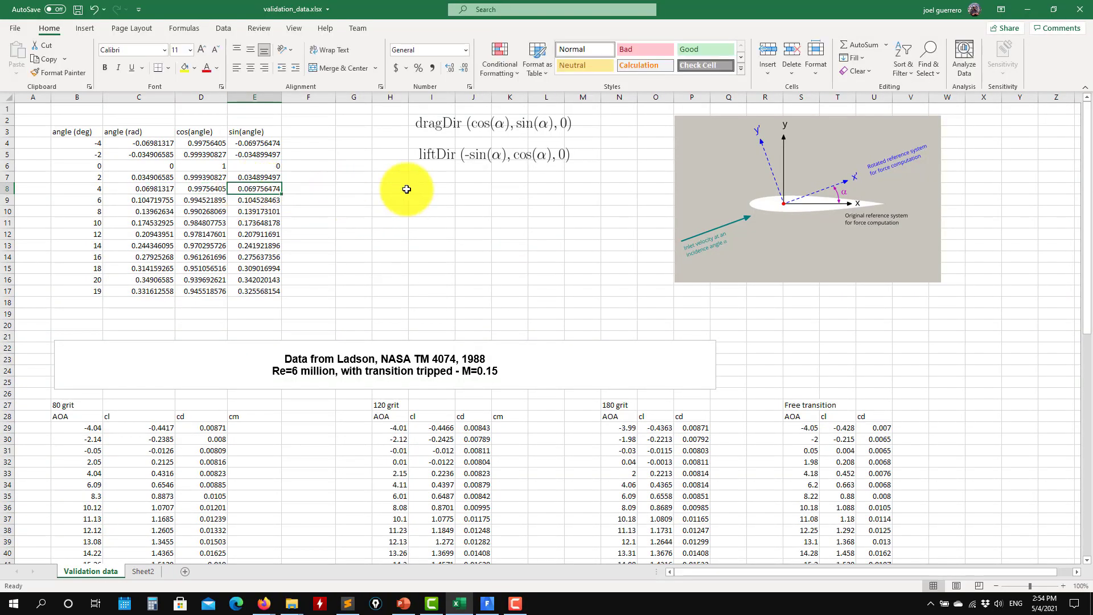
left_click(1028, 9)
key("Tab")
key("ctrl+v")
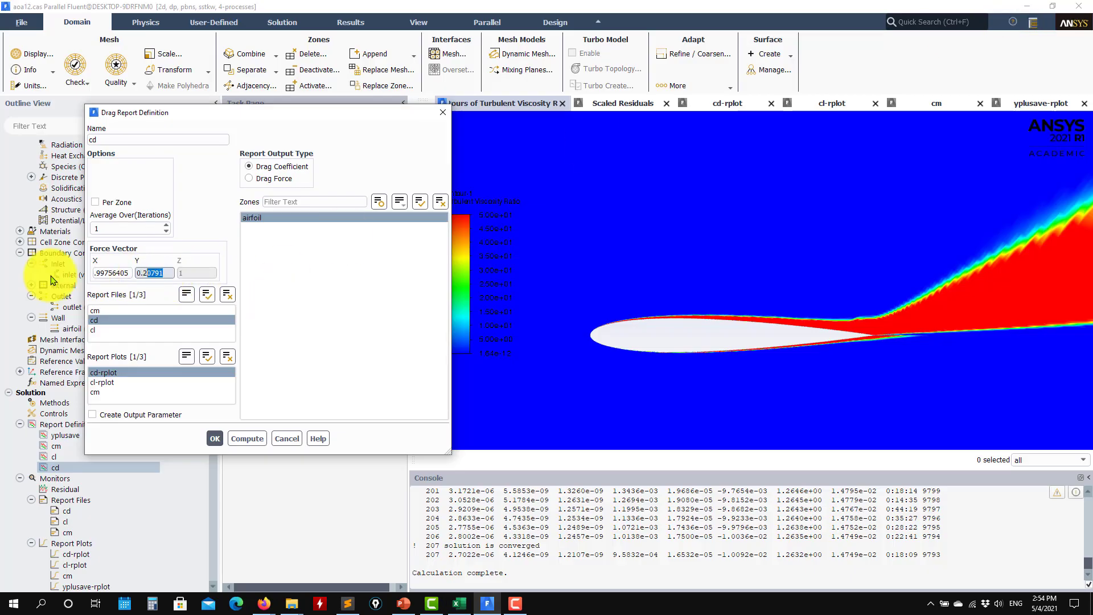
left_click(214, 438)
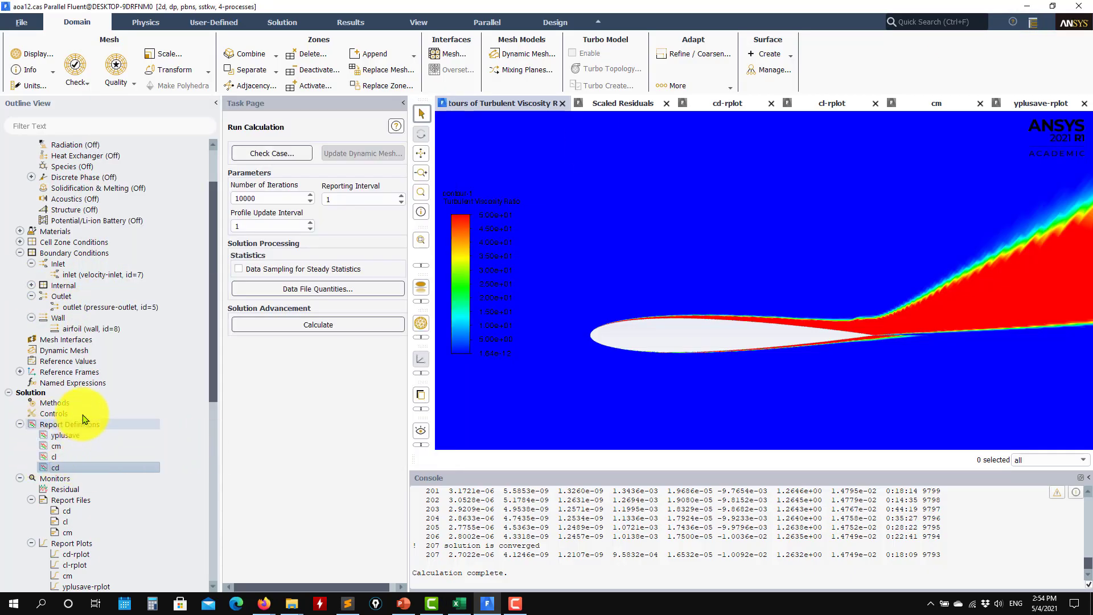
Step: Reinitialize the solution with Hybrid Initialization, replacing the existing solution data
scroll(80, 450, "down", 5)
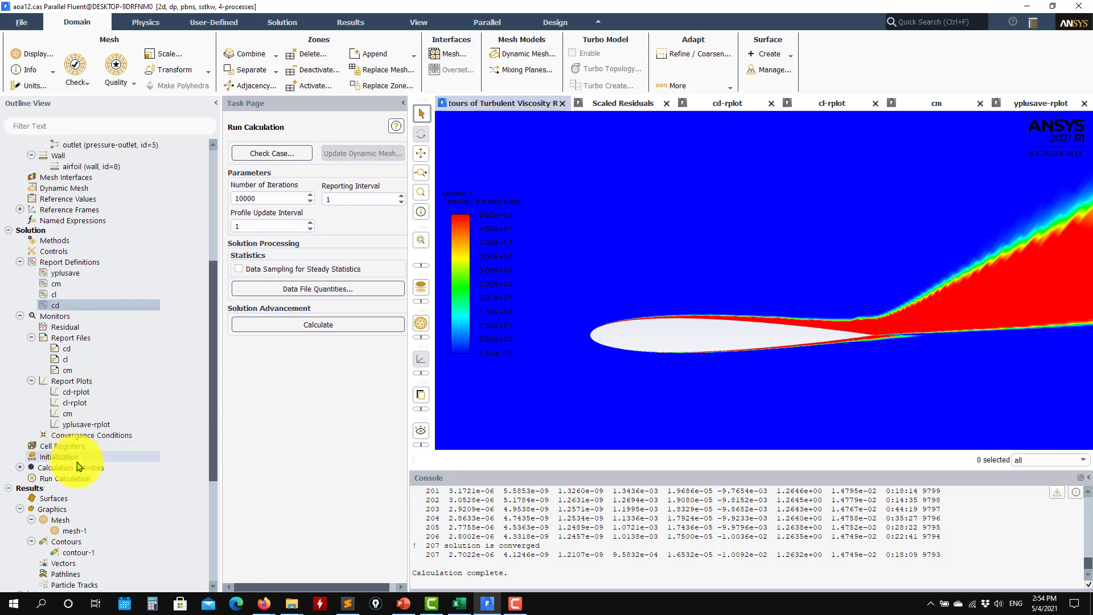
left_click(78, 467)
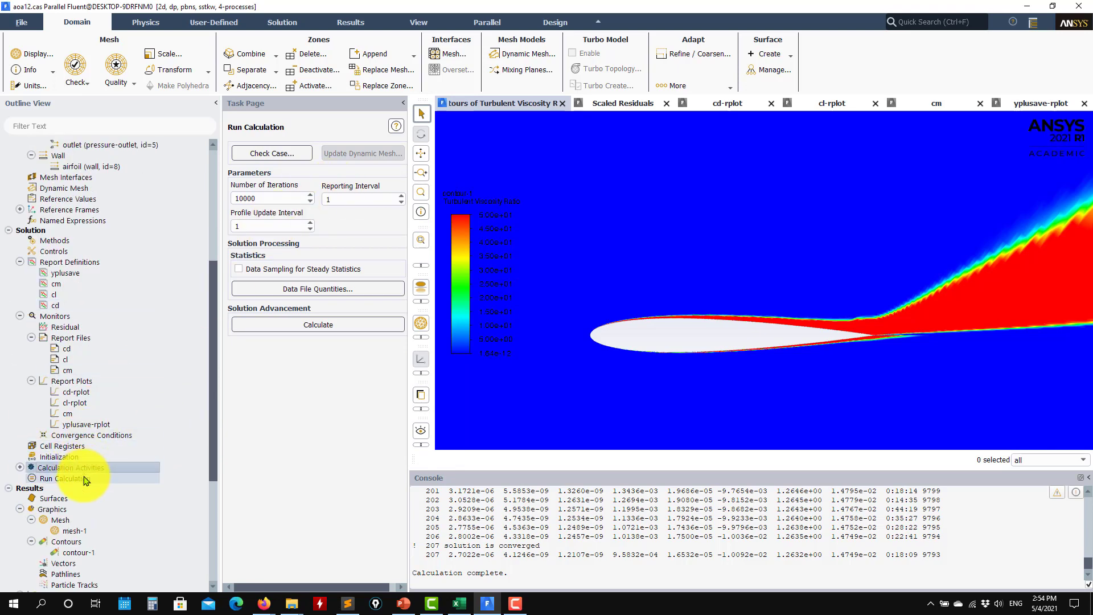
left_click(79, 458)
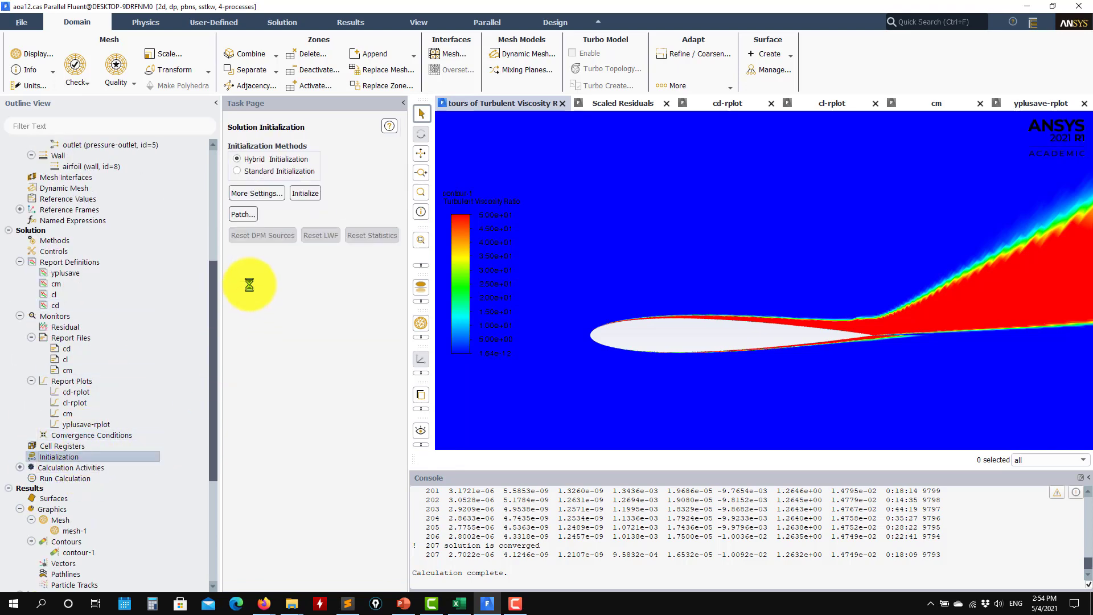
left_click(305, 193)
left_click(594, 320)
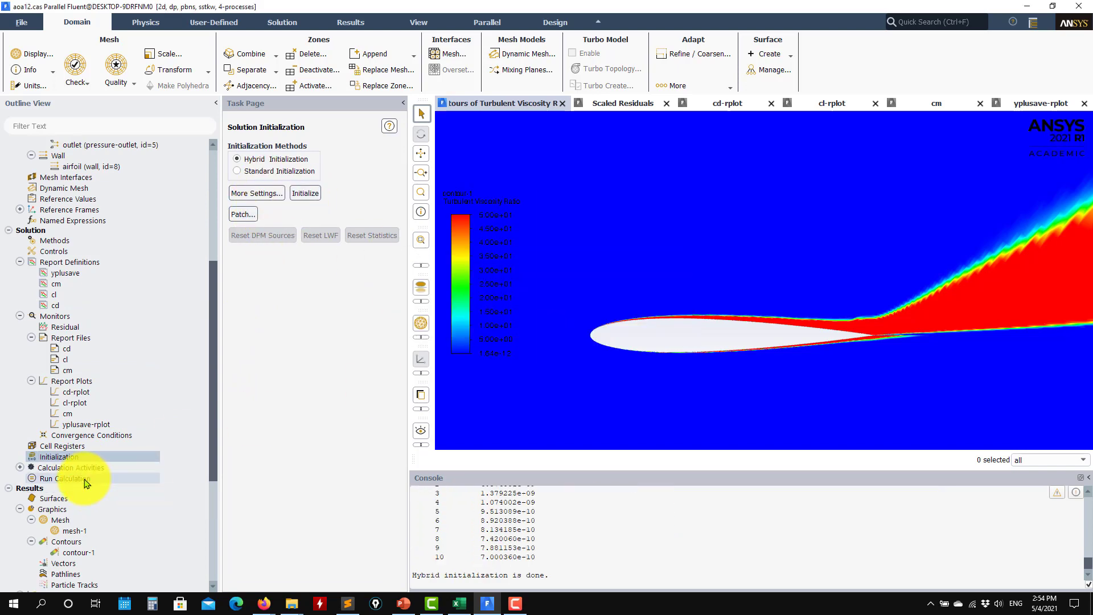
Step: Start the calculation with 10000 iterations, allowing the existing report files to be overwritten
left_click(86, 479)
left_click(288, 324)
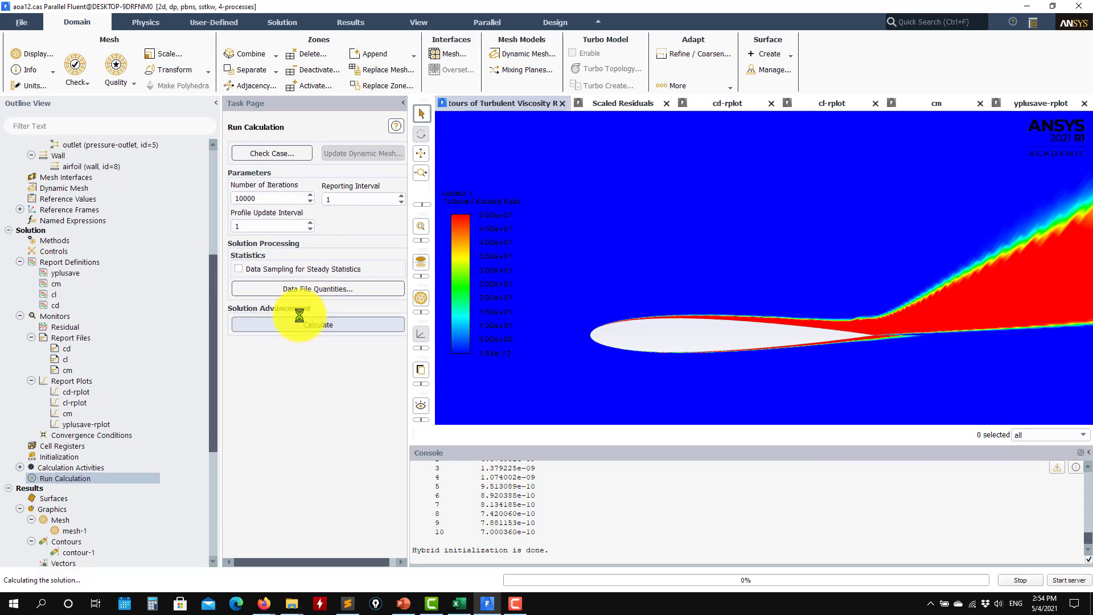
left_click(659, 378)
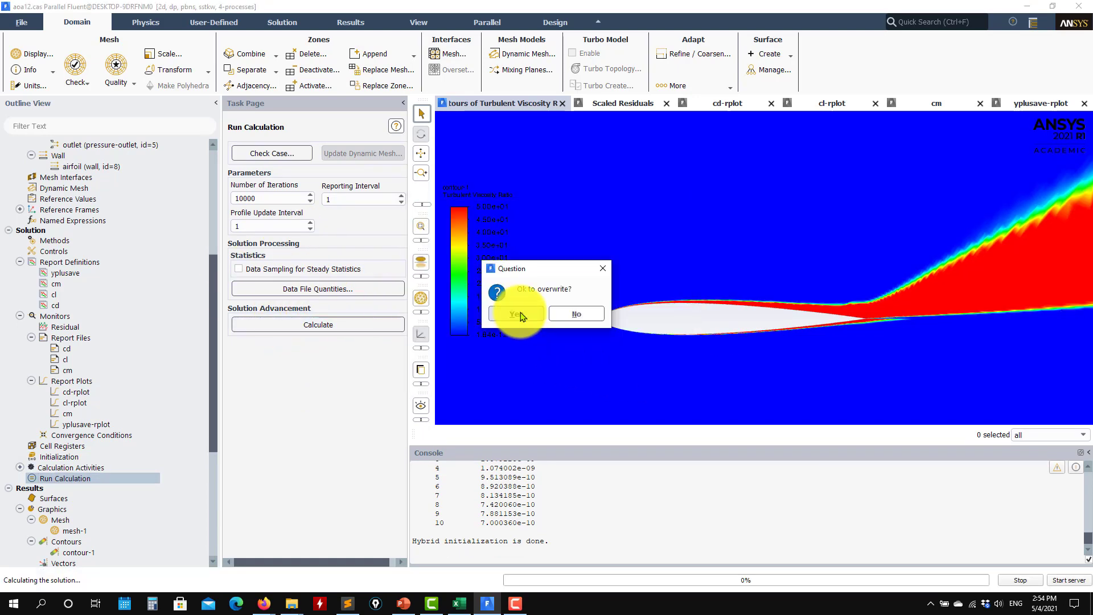
left_click(511, 313)
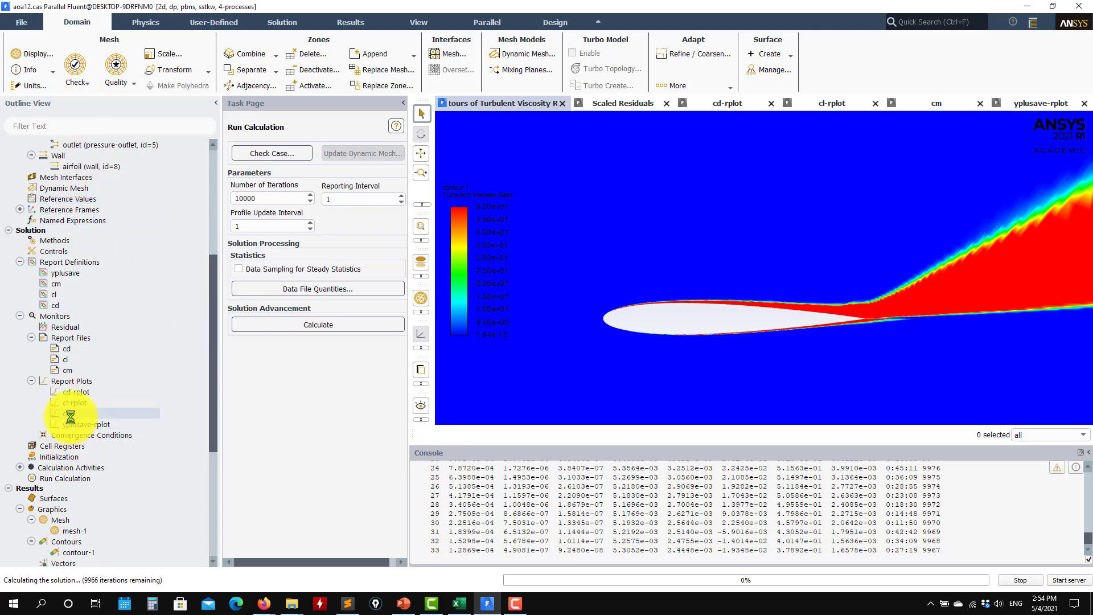
Step: Monitor the residuals, cd, cl, cm and yplusave plots while the solver runs, and dismiss the completion notice
left_click(626, 104)
left_click(711, 107)
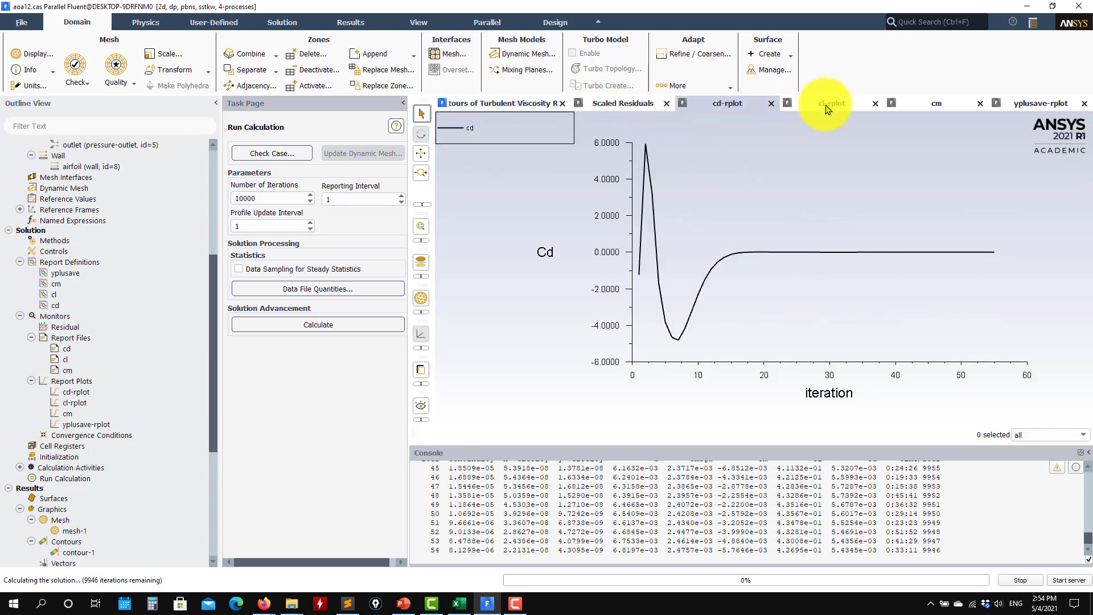
left_click(840, 104)
left_click(936, 103)
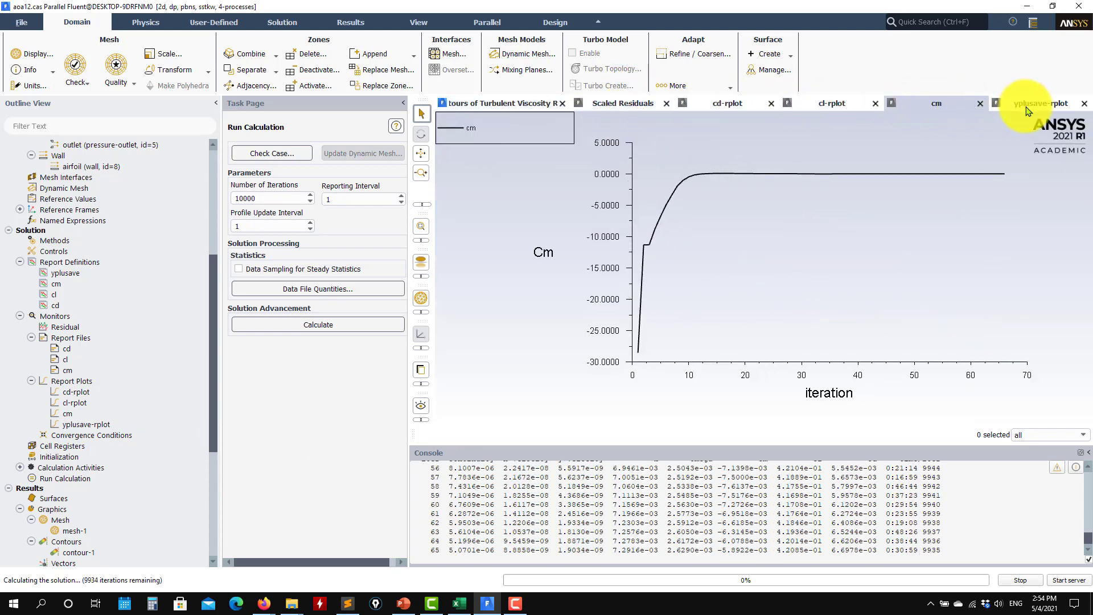
left_click(1027, 110)
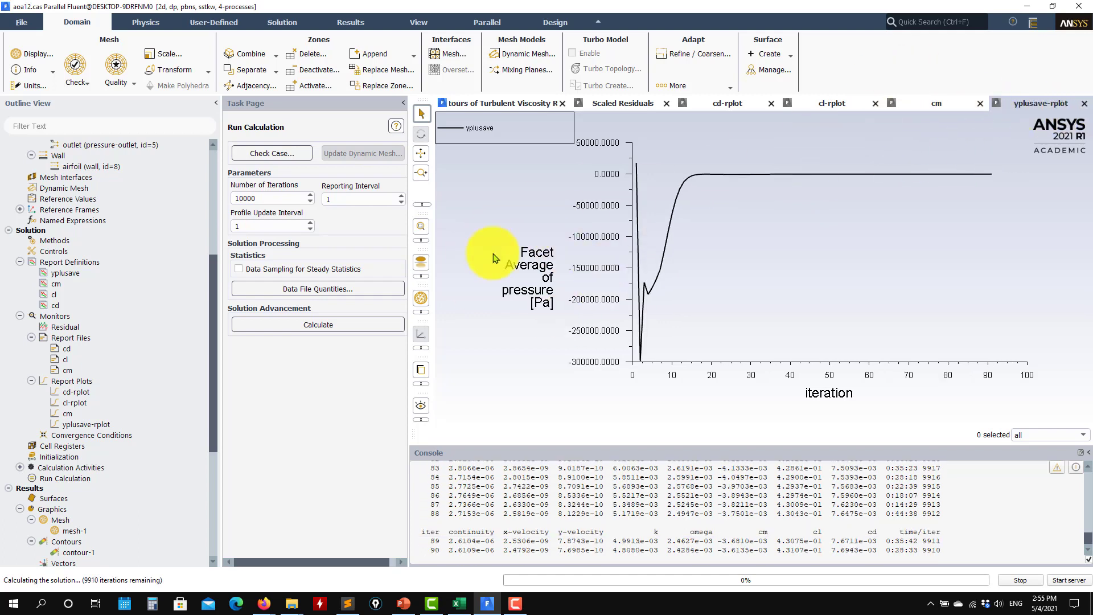
left_click(928, 104)
left_click(822, 103)
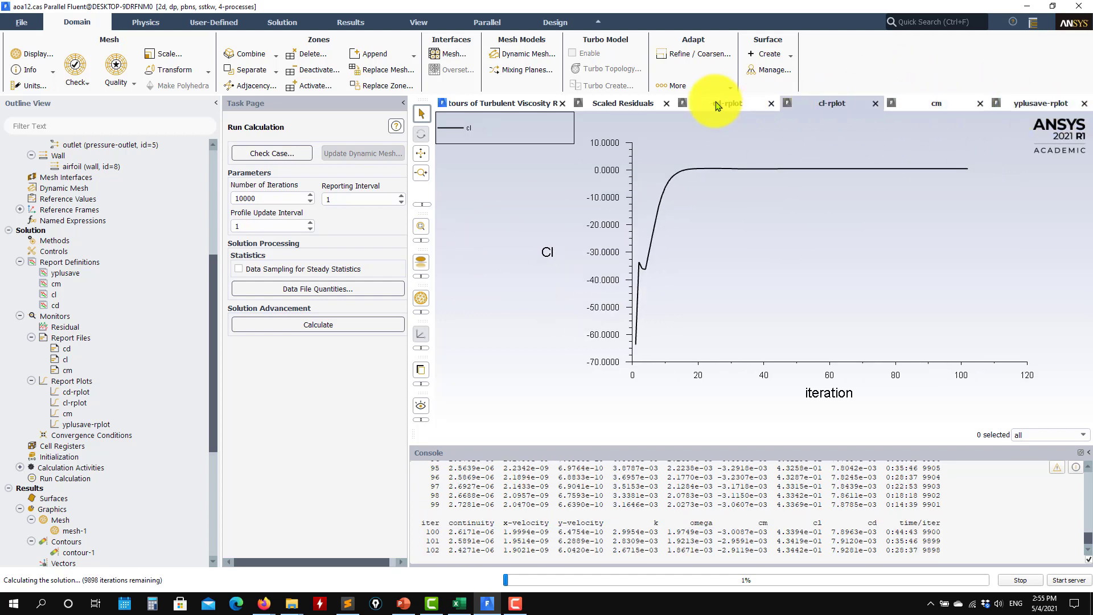
left_click(716, 105)
left_click(632, 107)
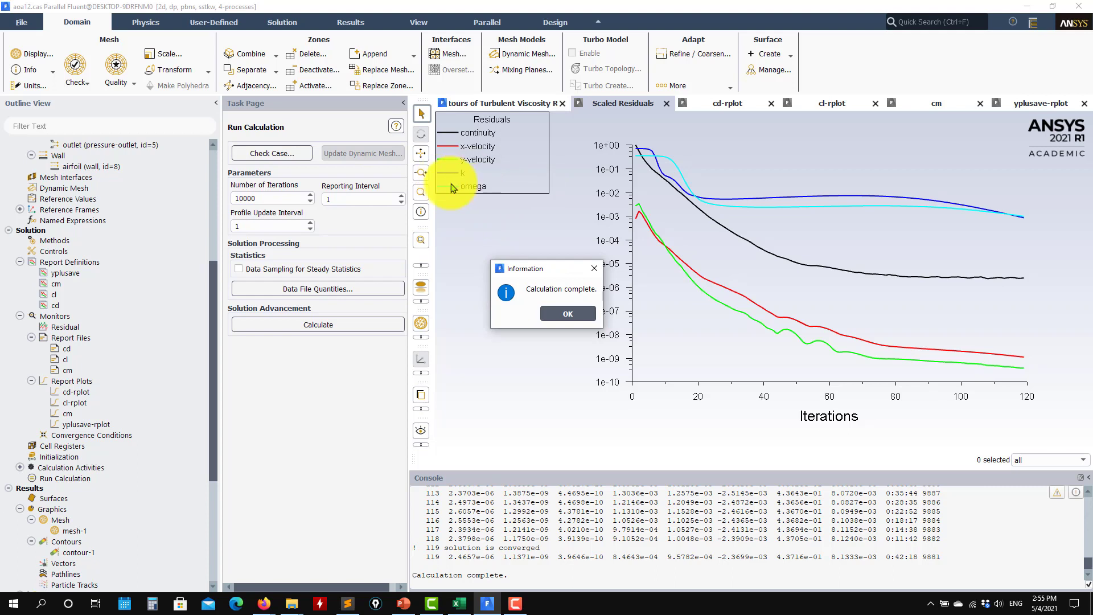
left_click(567, 314)
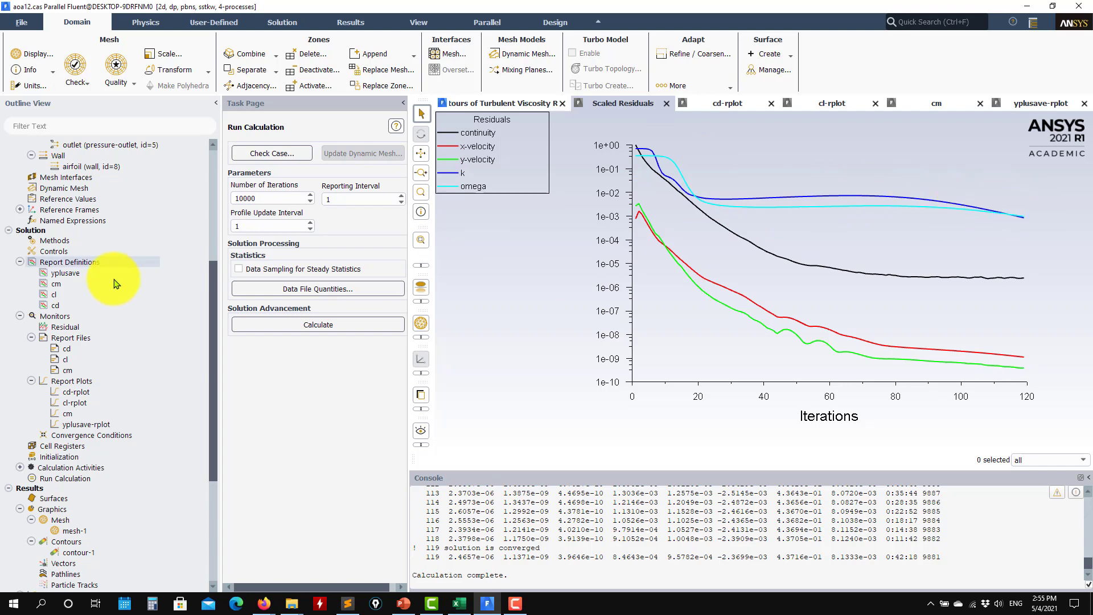
Step: Review the solution controls, the solution methods and the run calculation settings without changing them
scroll(159, 350, "up", 7)
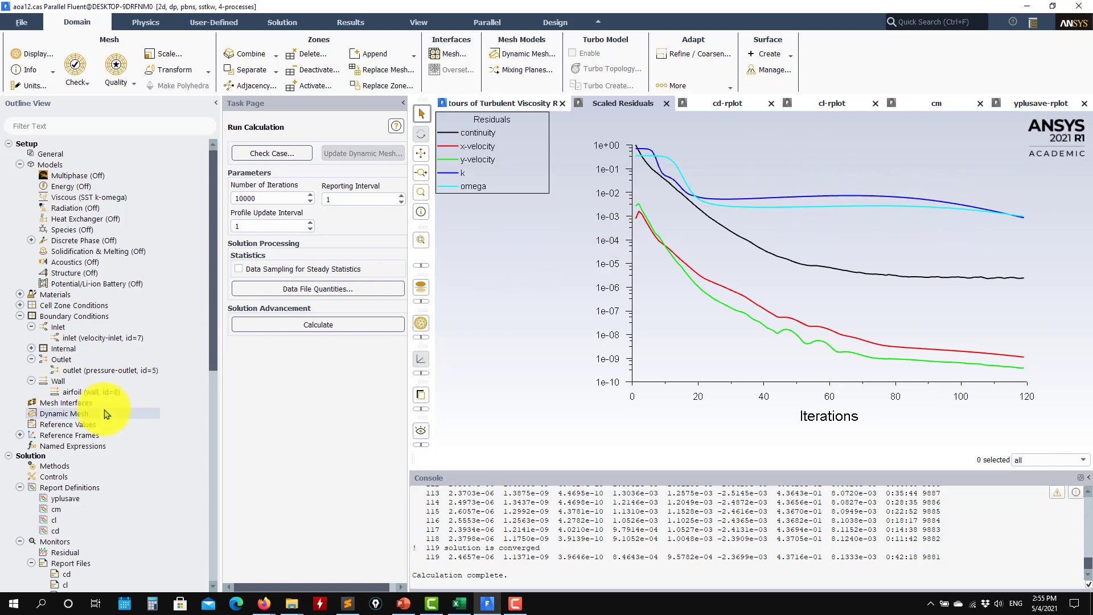
scroll(105, 414, "down", 5)
double_click(42, 316)
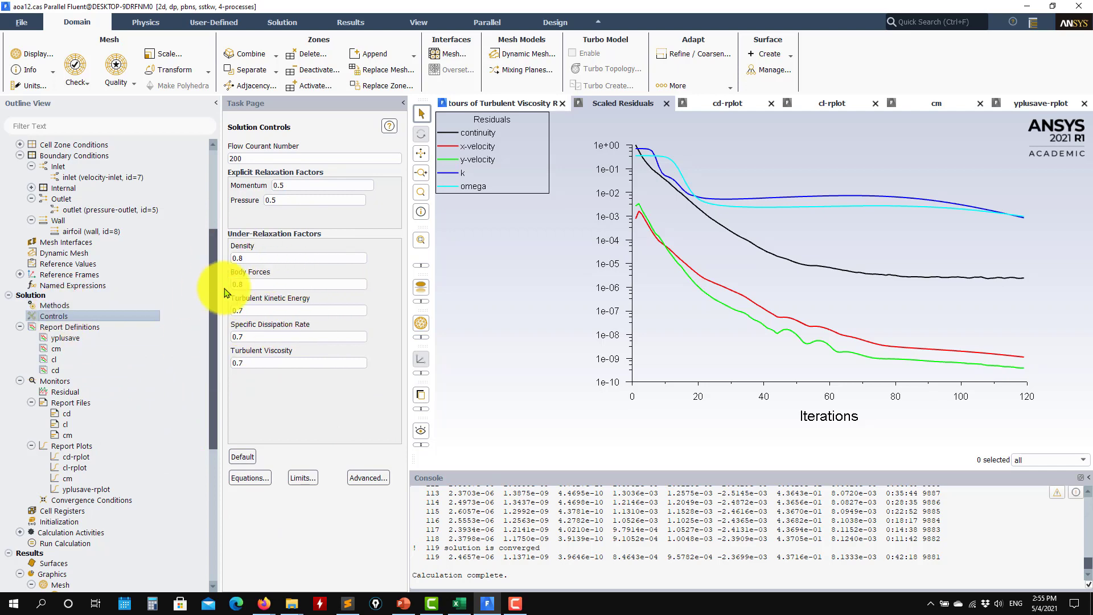
left_click(63, 305)
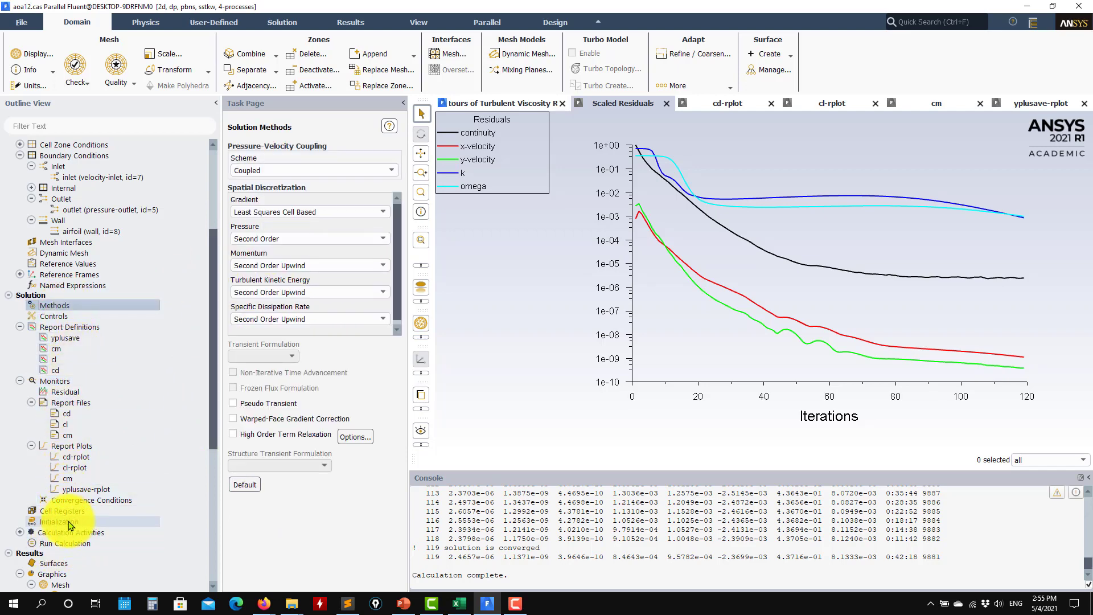
scroll(66, 524, "down", 6)
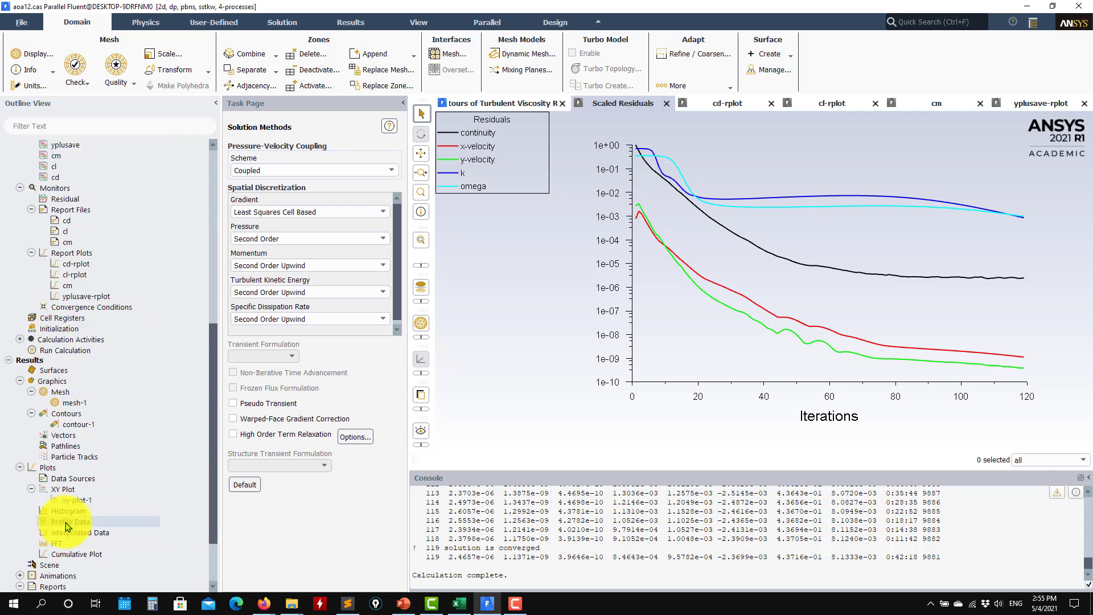
left_click(60, 351)
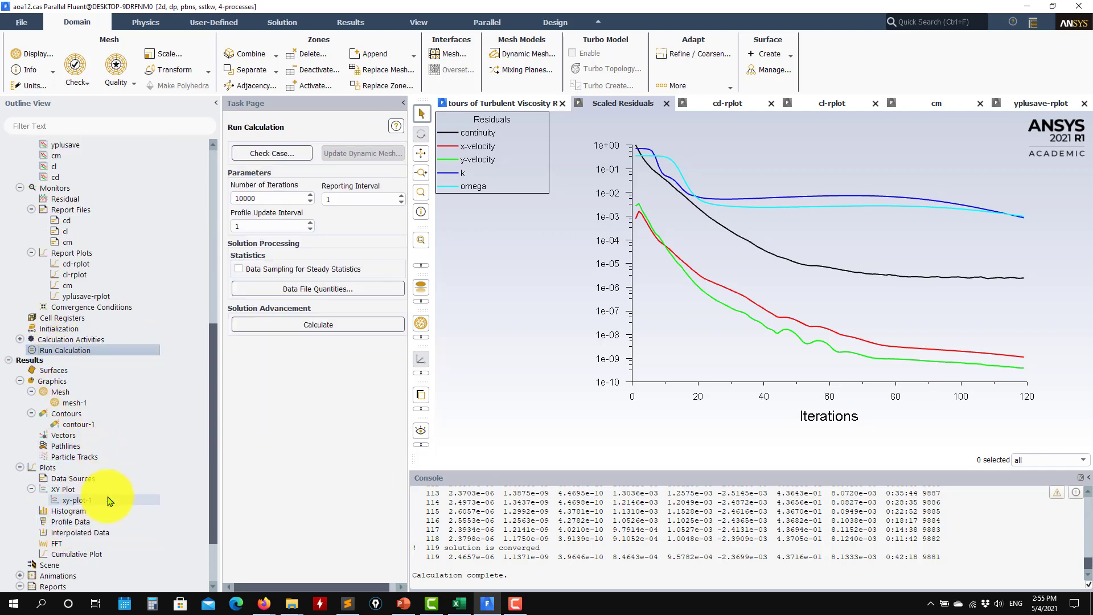
Step: Compare the final cl and cd in the console with the 4.04-degree row of the Ladson experimental data in Sublime Text
left_click_drag(882, 558, 776, 556)
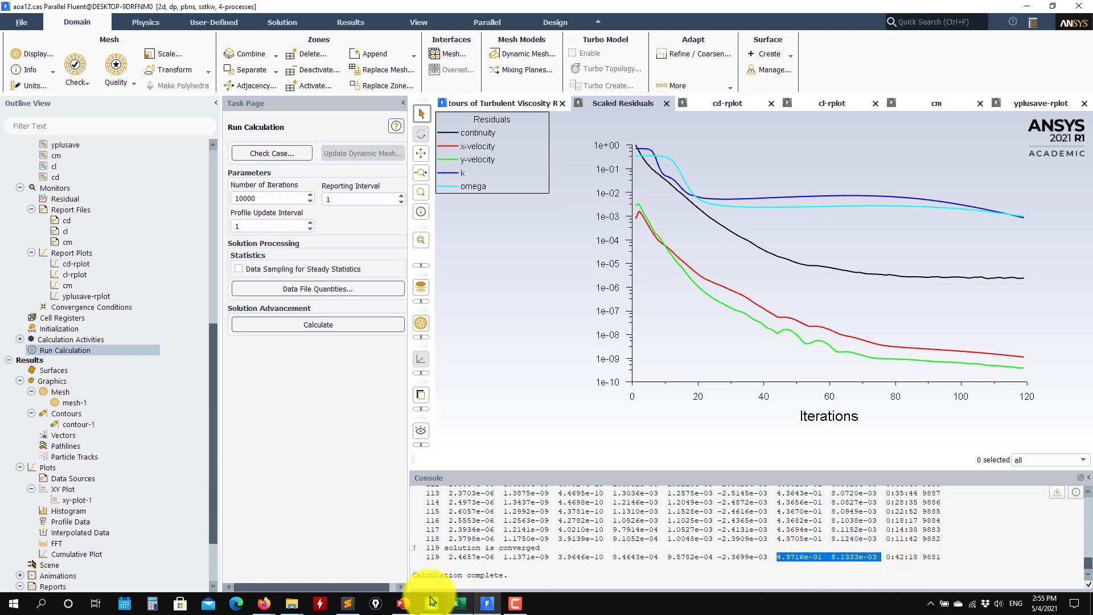
left_click(460, 608)
left_click(460, 608)
left_click(350, 606)
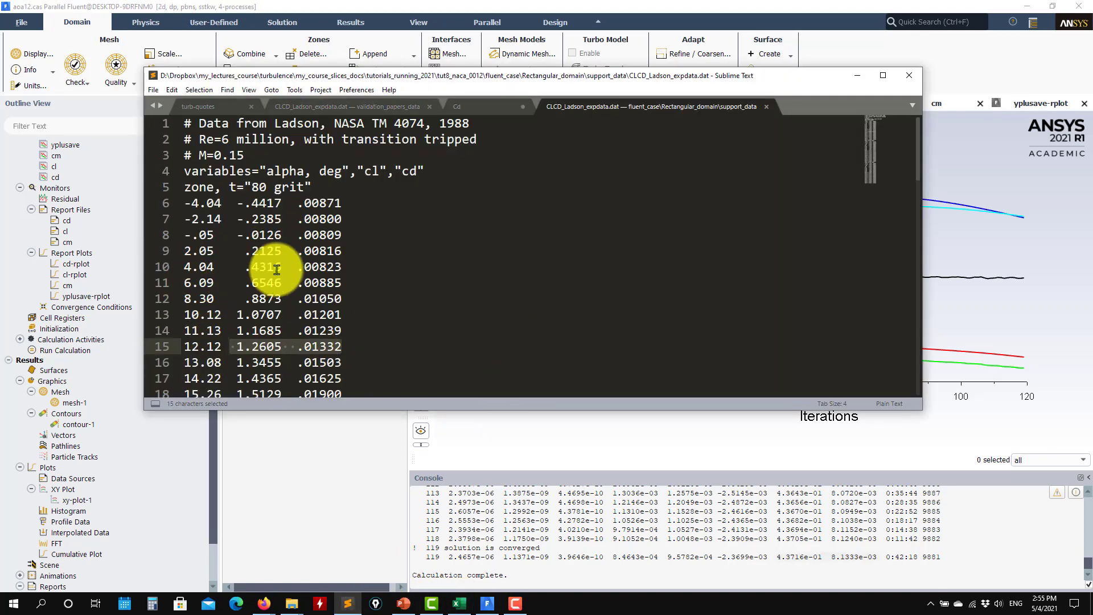
Step: Highlight the experimental cl and cd at 4.04 degrees, switch back to Fluent and highlight the final cl and cd in the console
left_click_drag(343, 267, 245, 267)
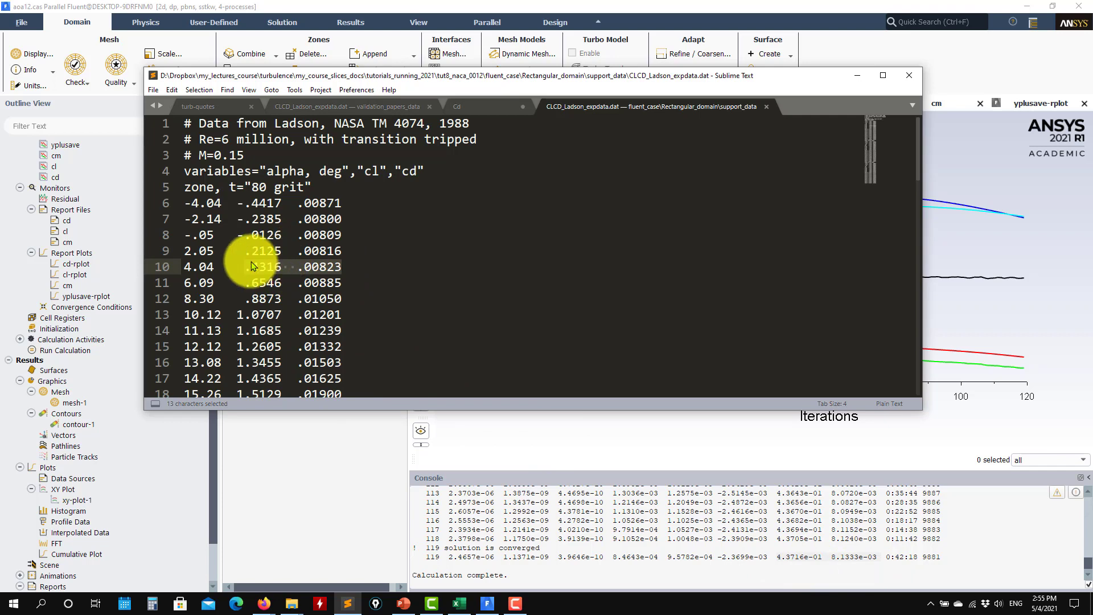
left_click(877, 557)
left_click_drag(867, 557, 781, 557)
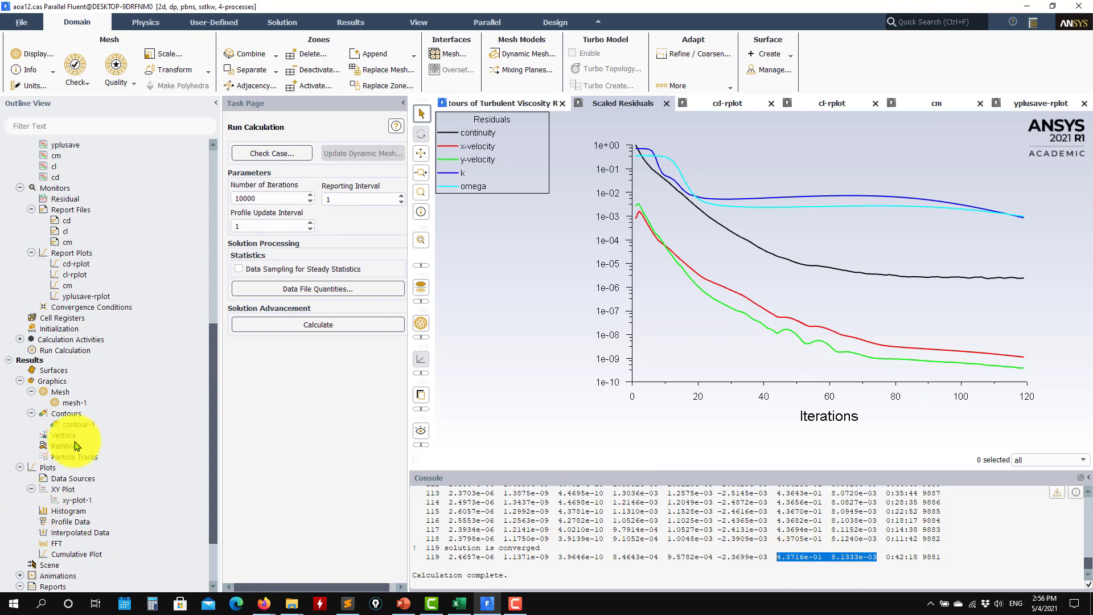
Step: Display the saved contour-1 of turbulent viscosity ratio on the fluid-1 surface for the converged solution
left_click(90, 419)
double_click(83, 429)
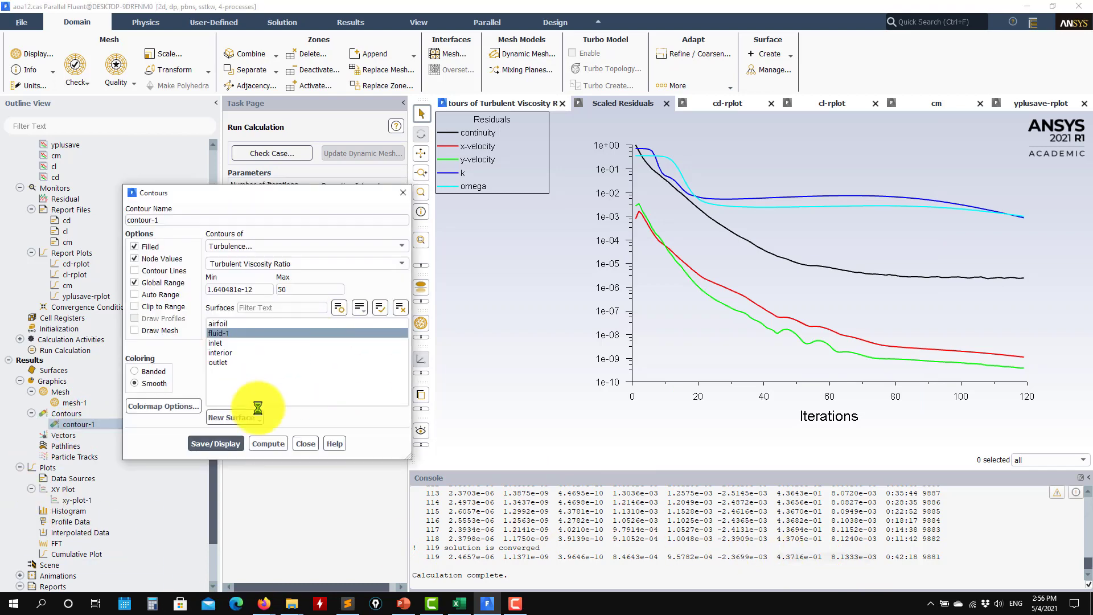
left_click(216, 443)
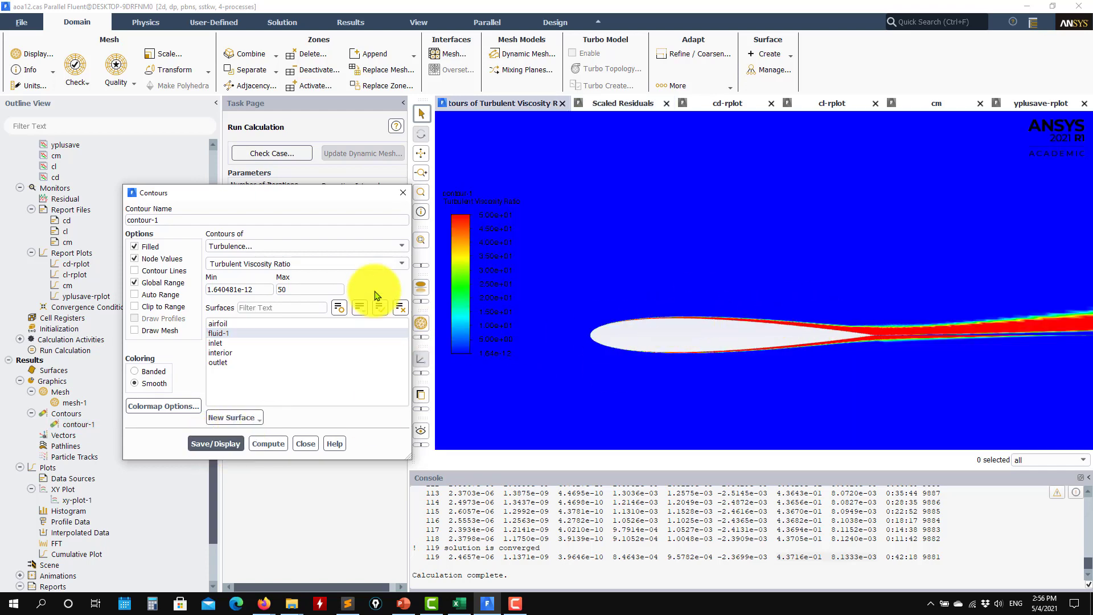
Step: Change contour-1 to static pressure with auto range on fluid-1, display it, and close the contour settings
left_click(387, 246)
left_click(253, 258)
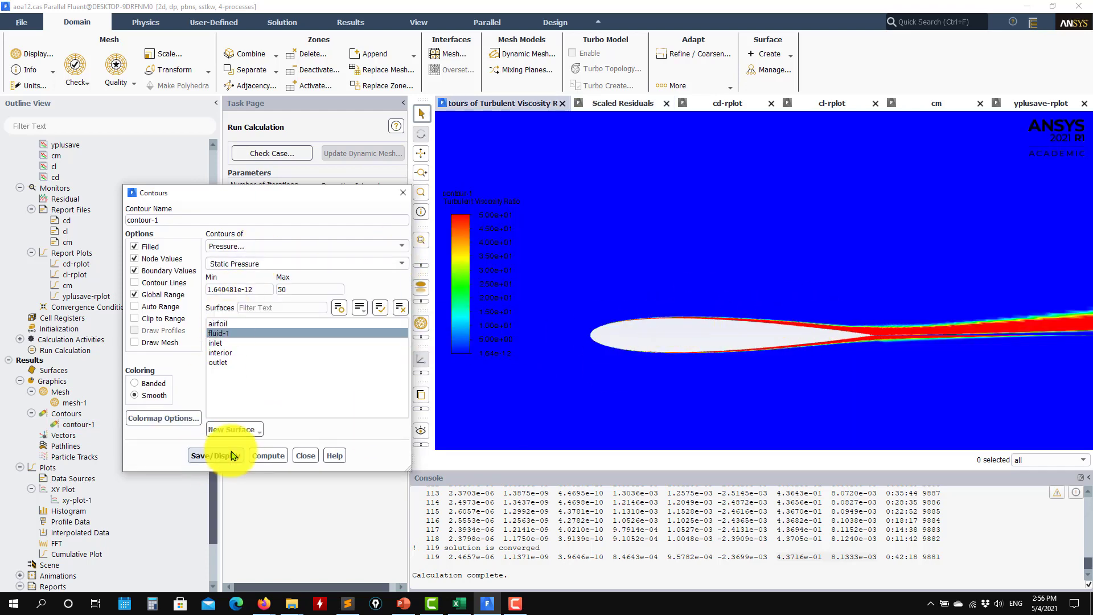
left_click(229, 455)
left_click(215, 455)
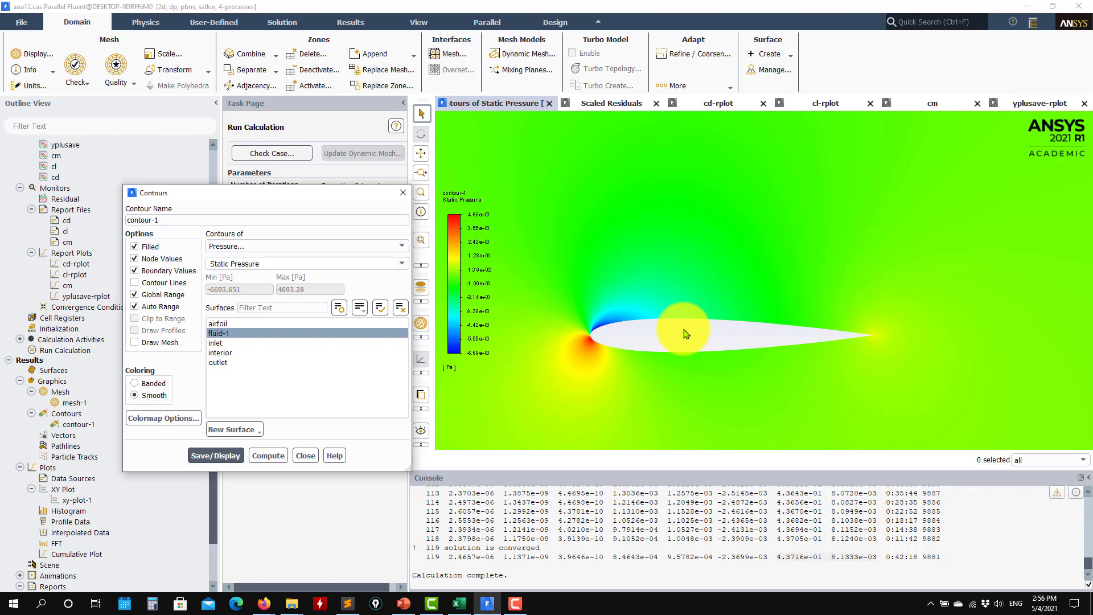
left_click(305, 455)
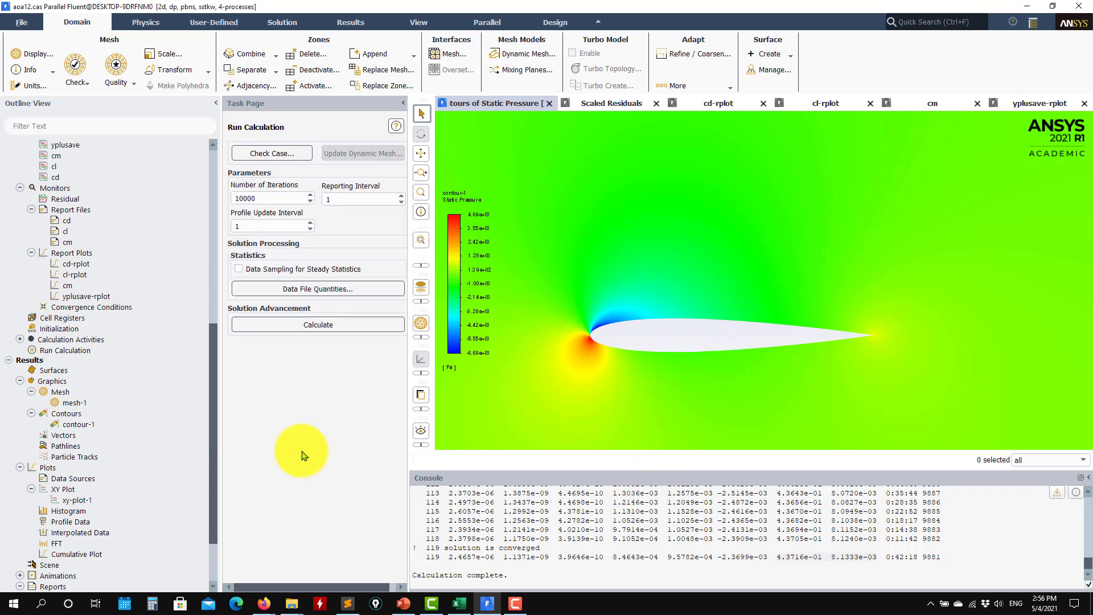
Step: Inspect the k-epsilon options in the viscous model settings, then return to the k-omega SST model and accept it
scroll(114, 344, "up", 6)
scroll(108, 330, "up", 5)
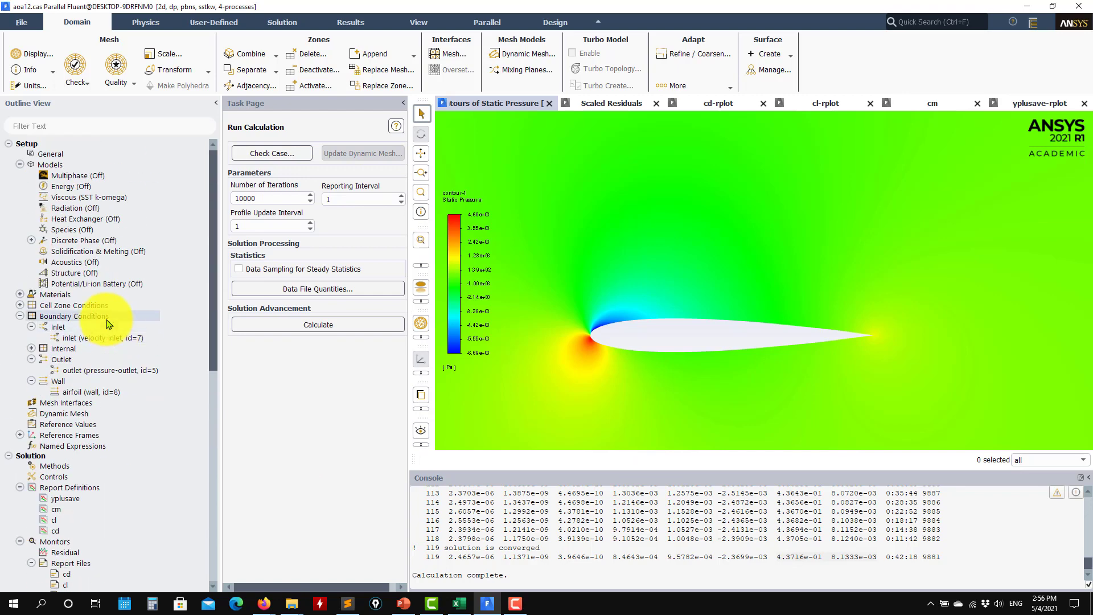
double_click(116, 200)
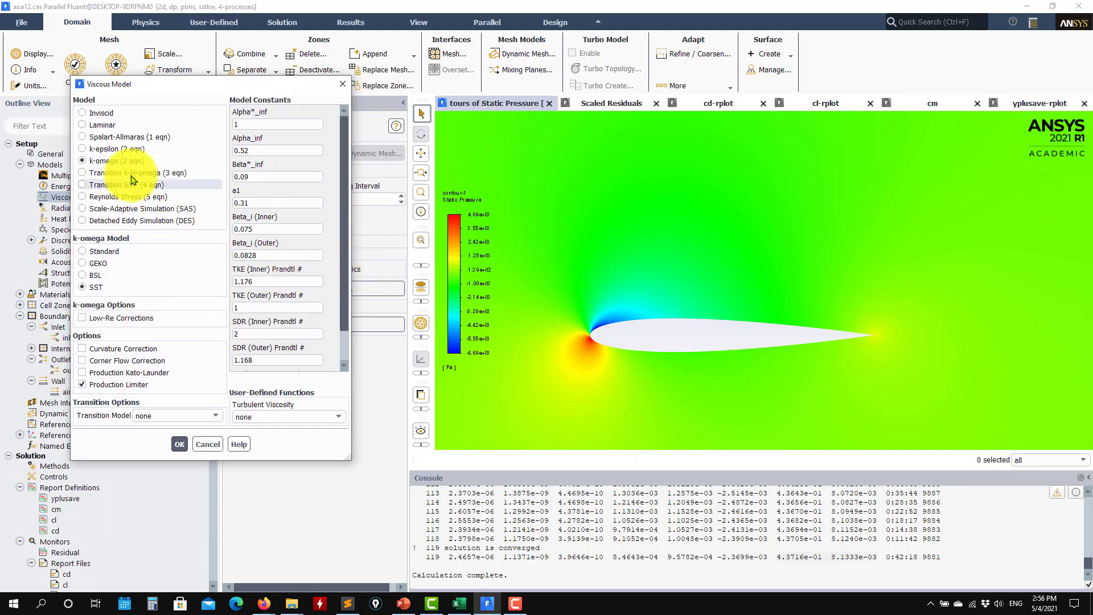
left_click(136, 149)
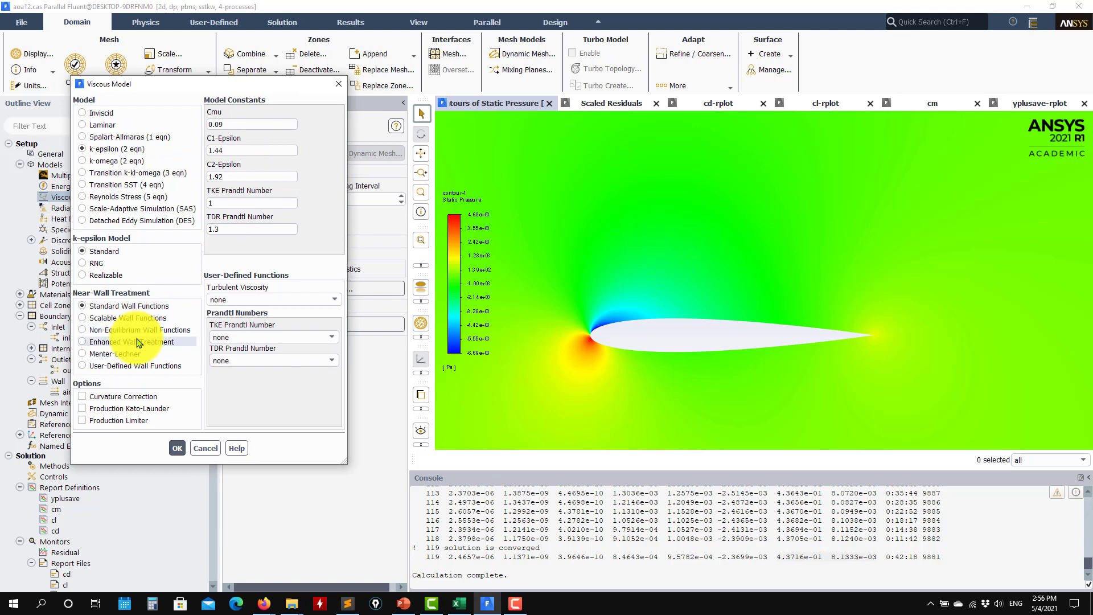
left_click(114, 161)
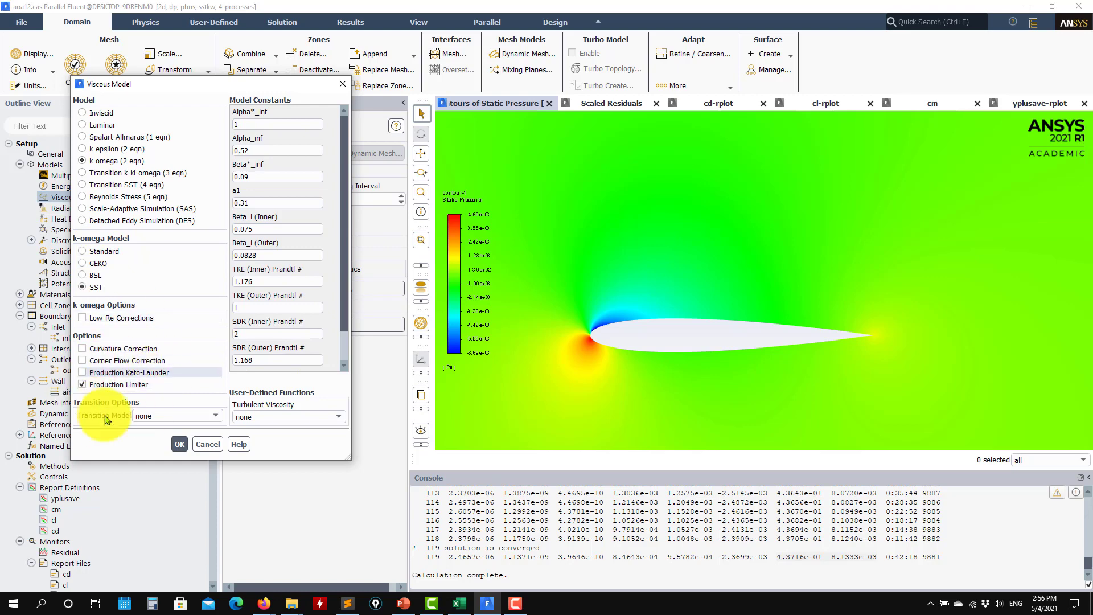
left_click(179, 444)
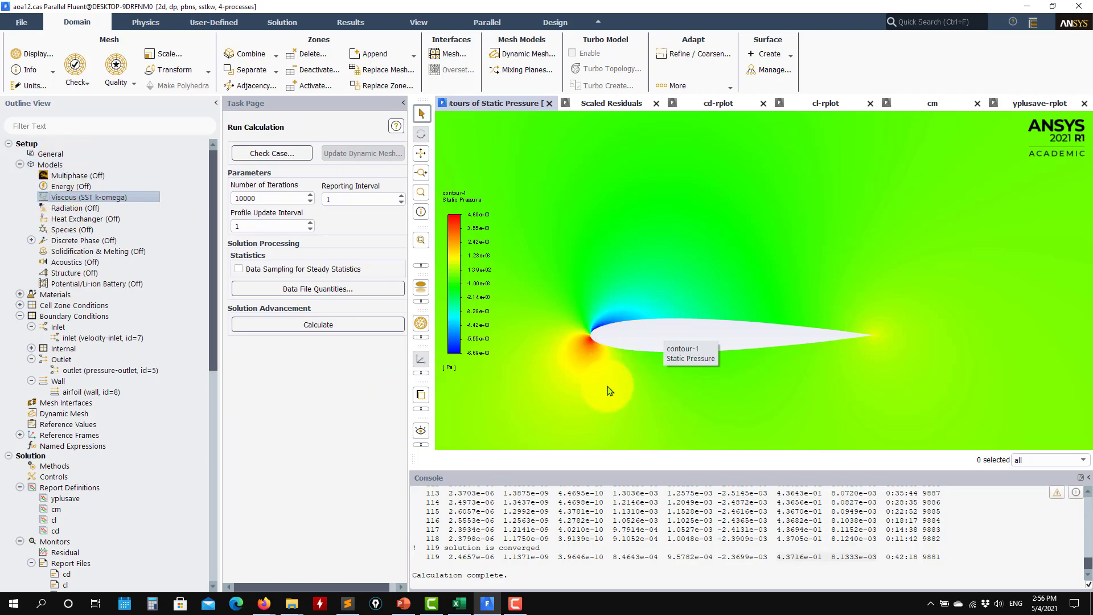
Step: Switch to validation_data.xlsx in Excel and examine the charts of CL and CD against AOA
left_click(460, 605)
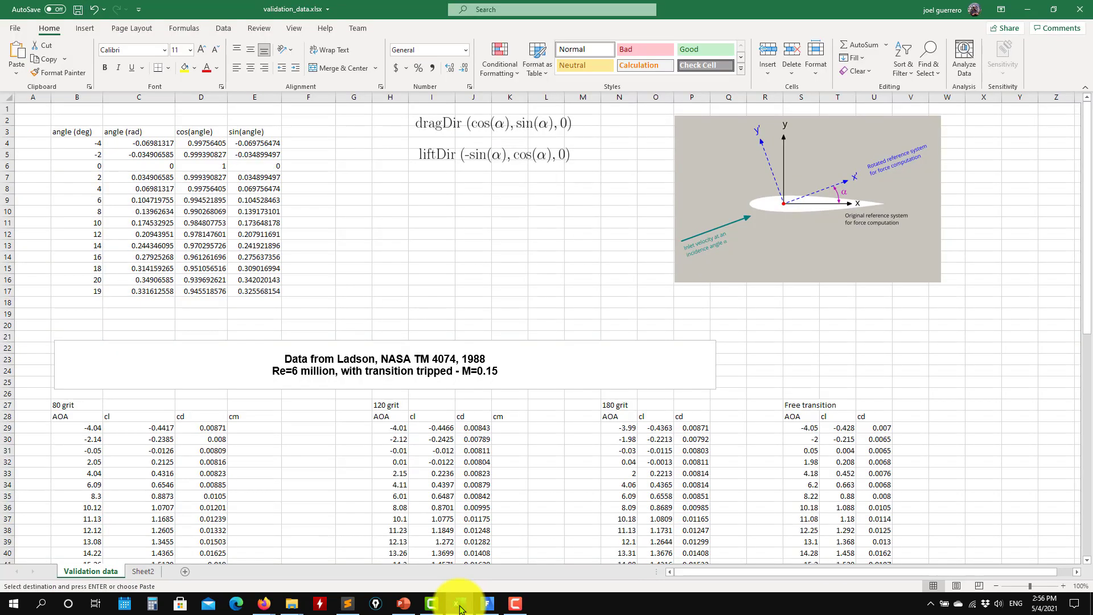
scroll(593, 420, "down", 20)
scroll(592, 422, "down", 8)
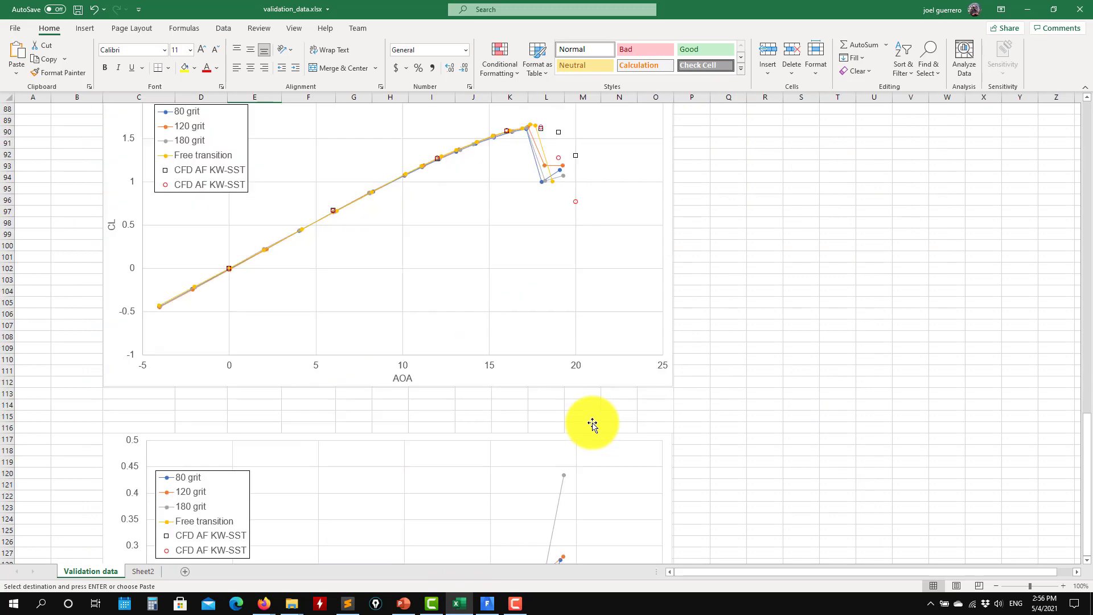
scroll(578, 354, "up", 2)
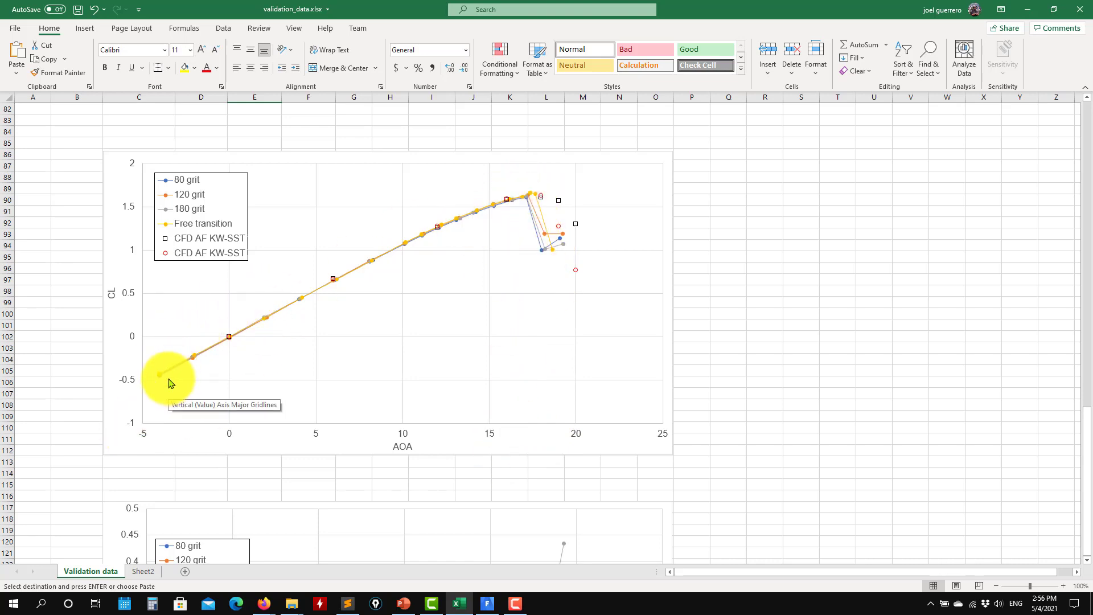
scroll(393, 285, "down", 1)
scroll(393, 285, "down", 10)
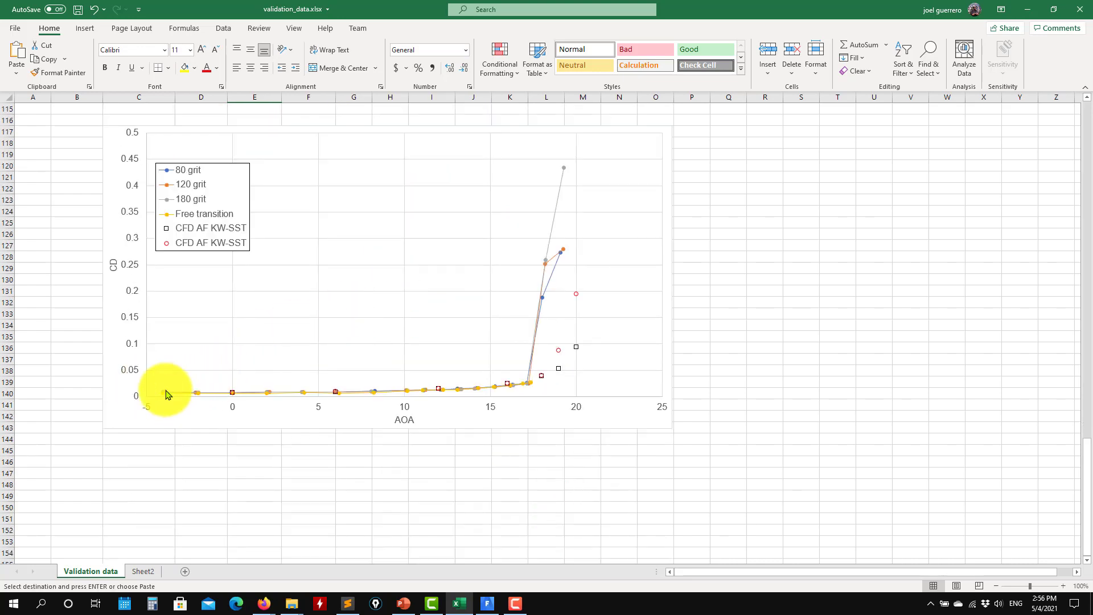
Step: Compare the CFD AF KW-SST cl and cd tables with the stall region of the CL chart, then return to the Fluent results tree
scroll(478, 371, "up", 7)
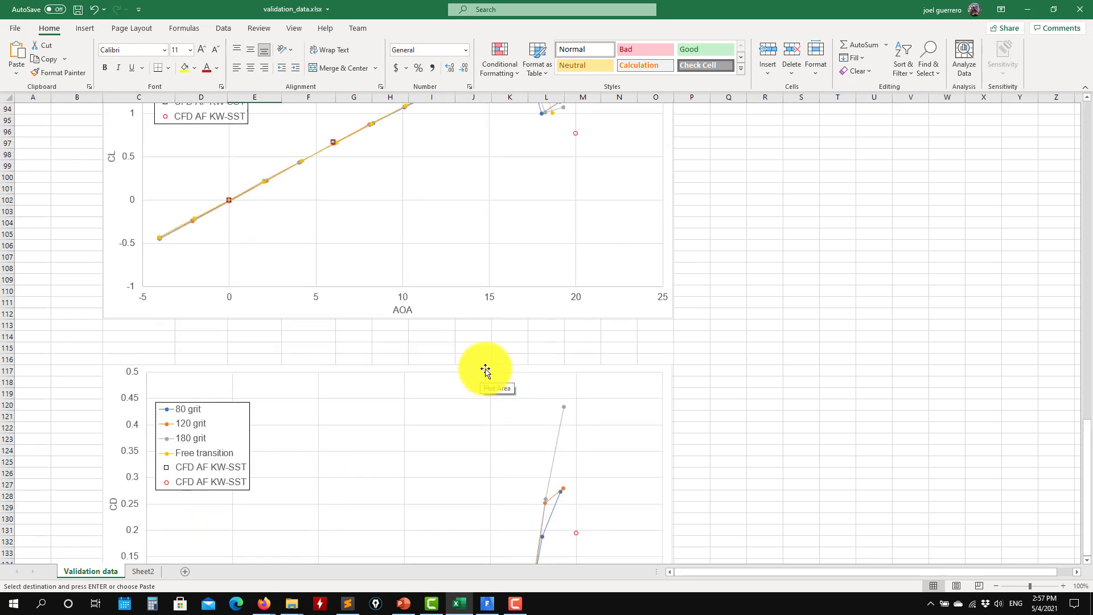
scroll(485, 371, "up", 9)
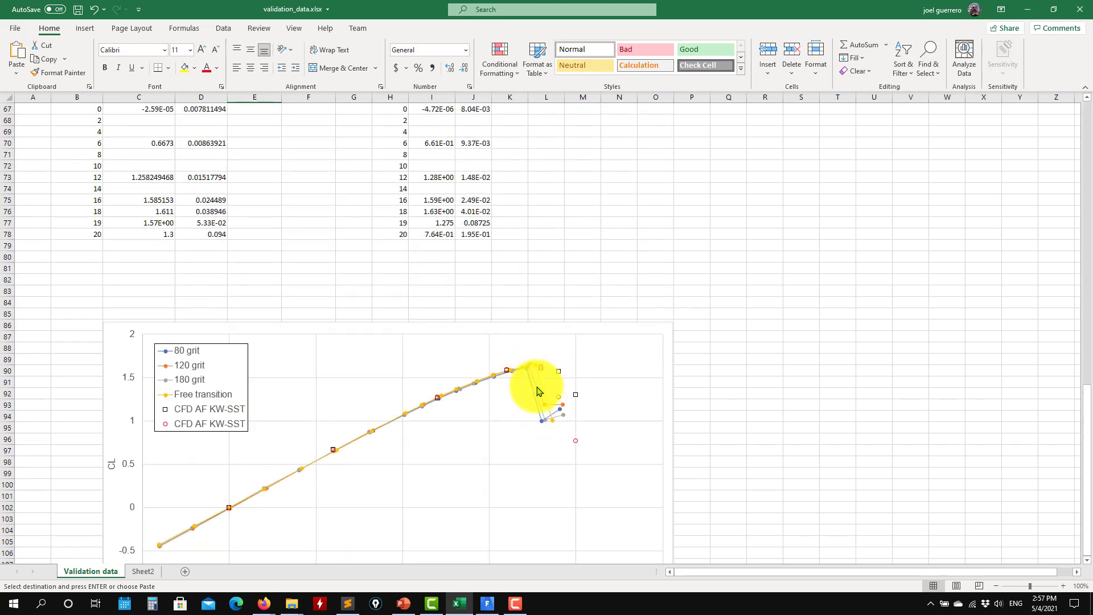
scroll(535, 453, "up", 4)
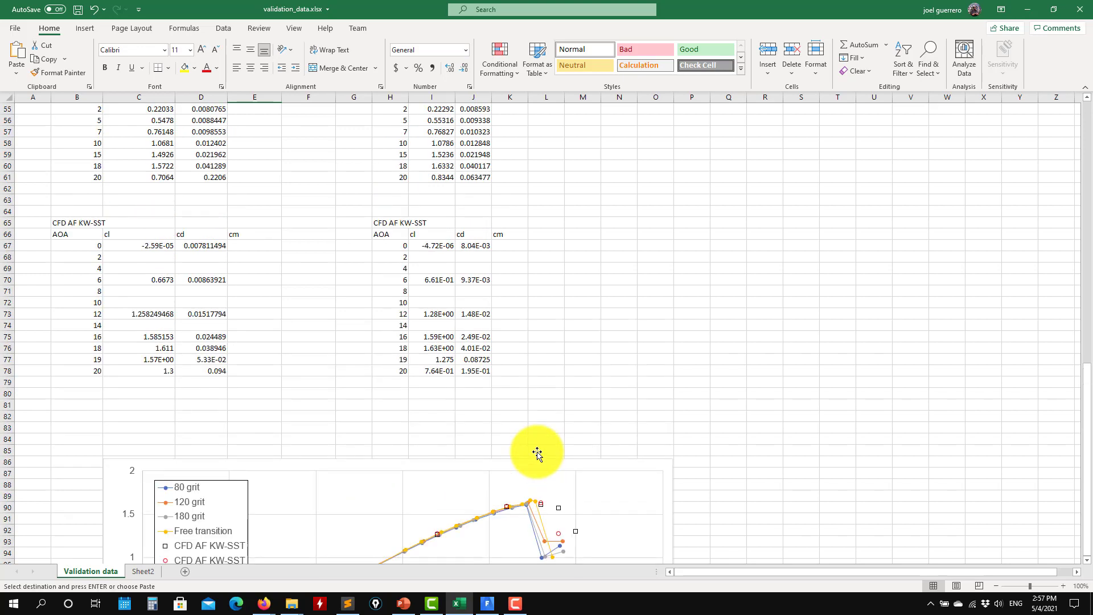
scroll(536, 453, "down", 7)
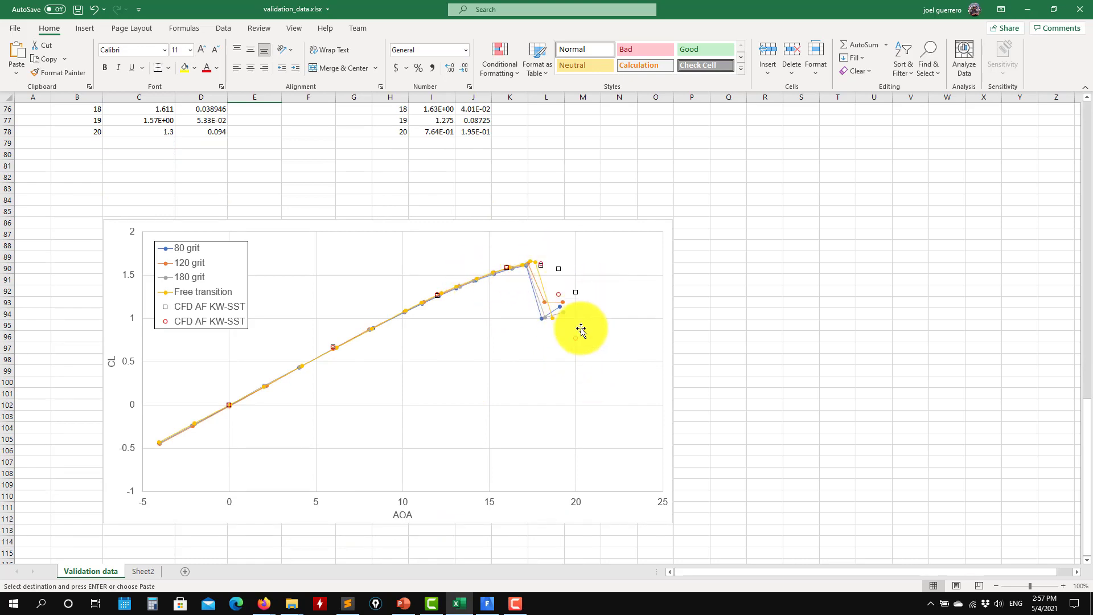
scroll(556, 296, "up", 4)
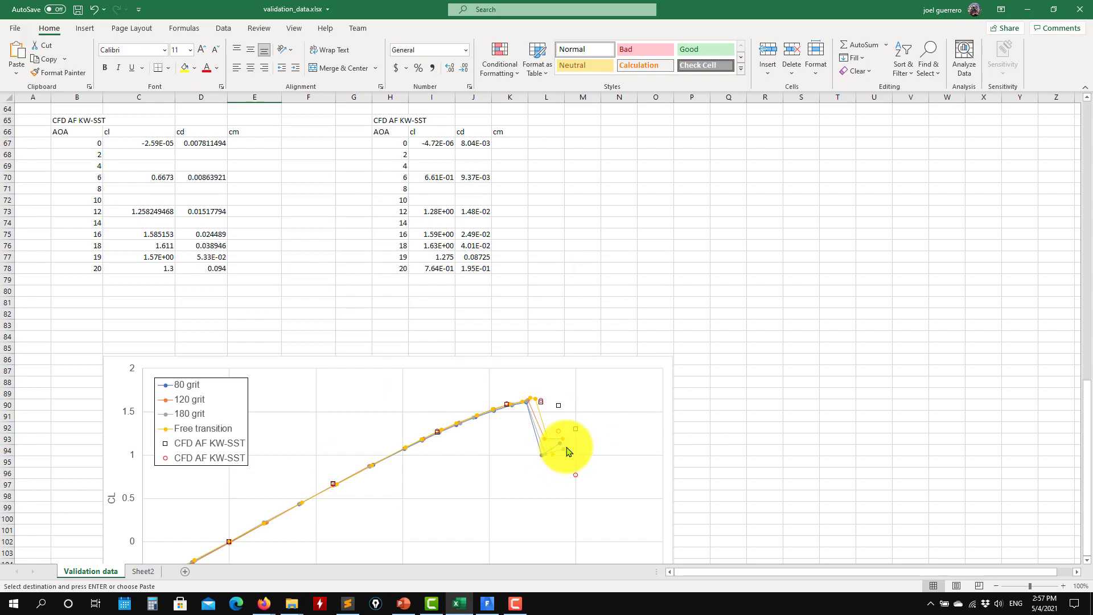
scroll(567, 451, "up", 5)
left_click(1028, 9)
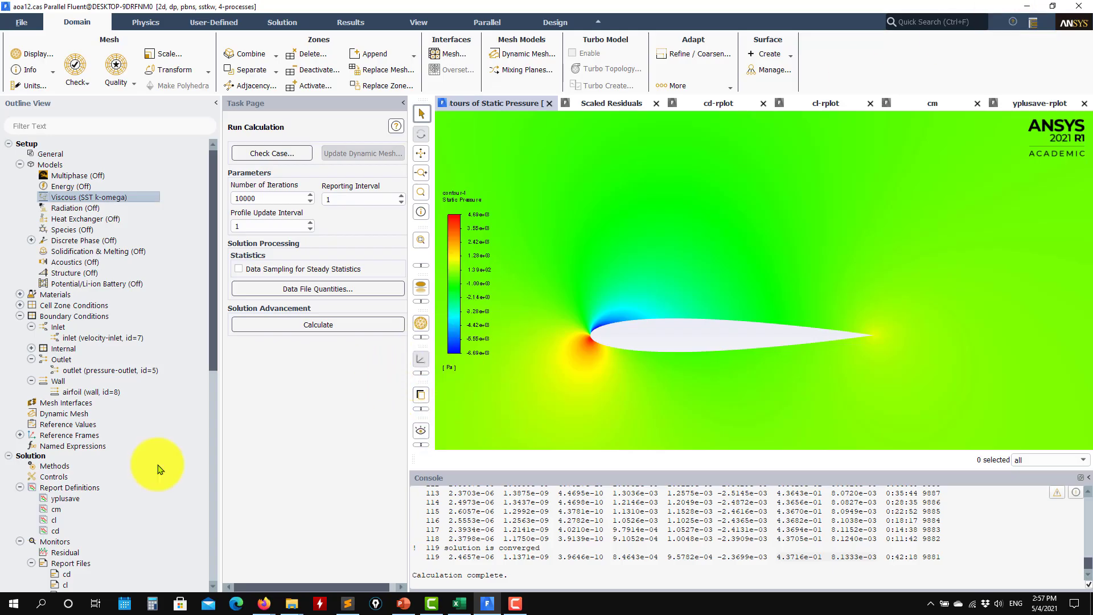
scroll(114, 490, "down", 13)
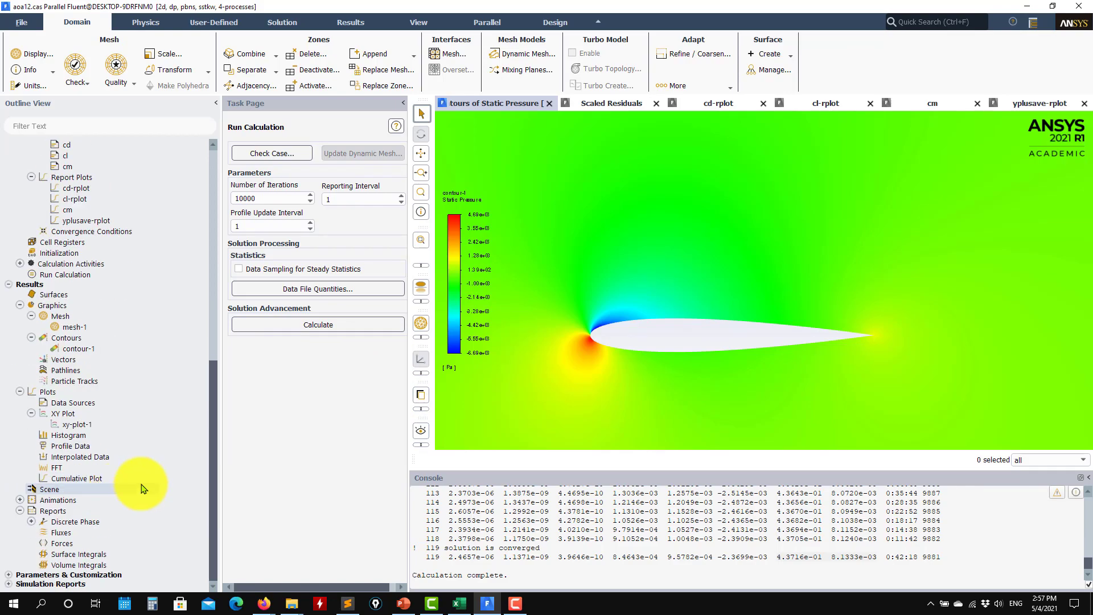